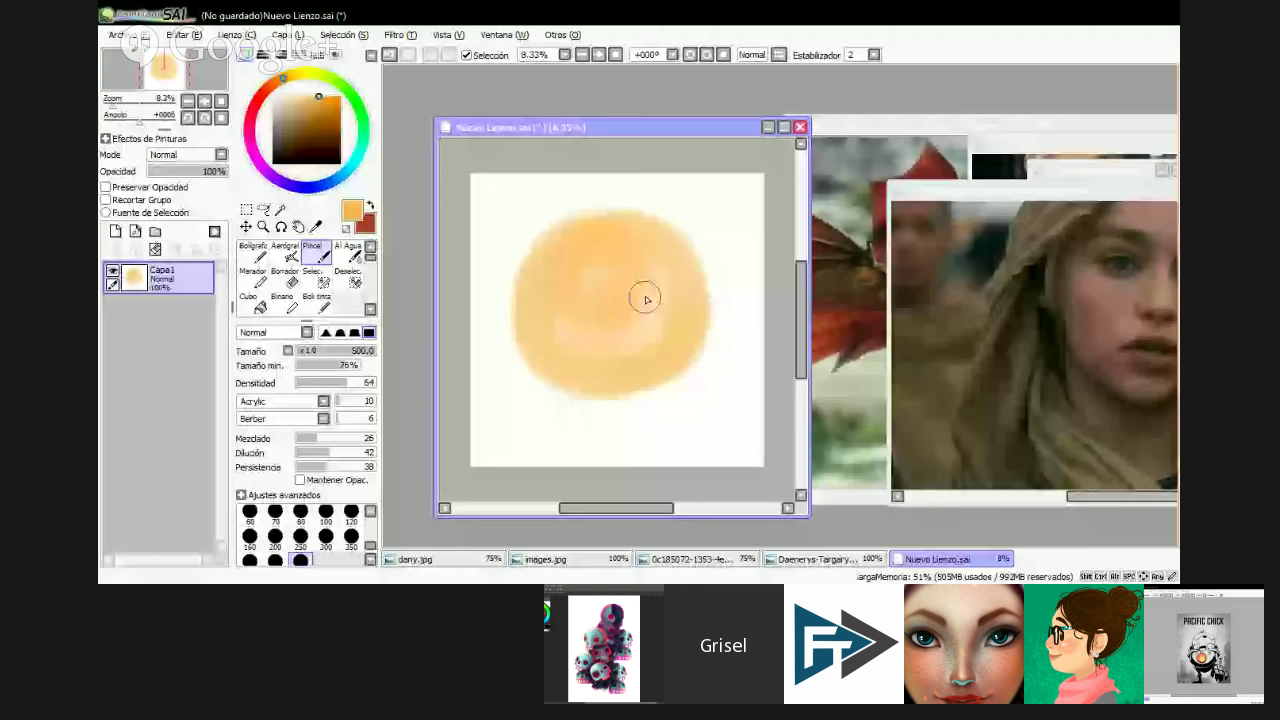
- Brush over the orange blob, pick a saturated yellow and paint it around the blob's outer area
{"action": "left_click_drag", "start_coordinate": [645, 299], "coordinate": [590, 330]}
{"action": "left_click", "coordinate": [294, 77]}
{"action": "left_click_drag", "start_coordinate": [294, 77], "coordinate": [298, 73]}
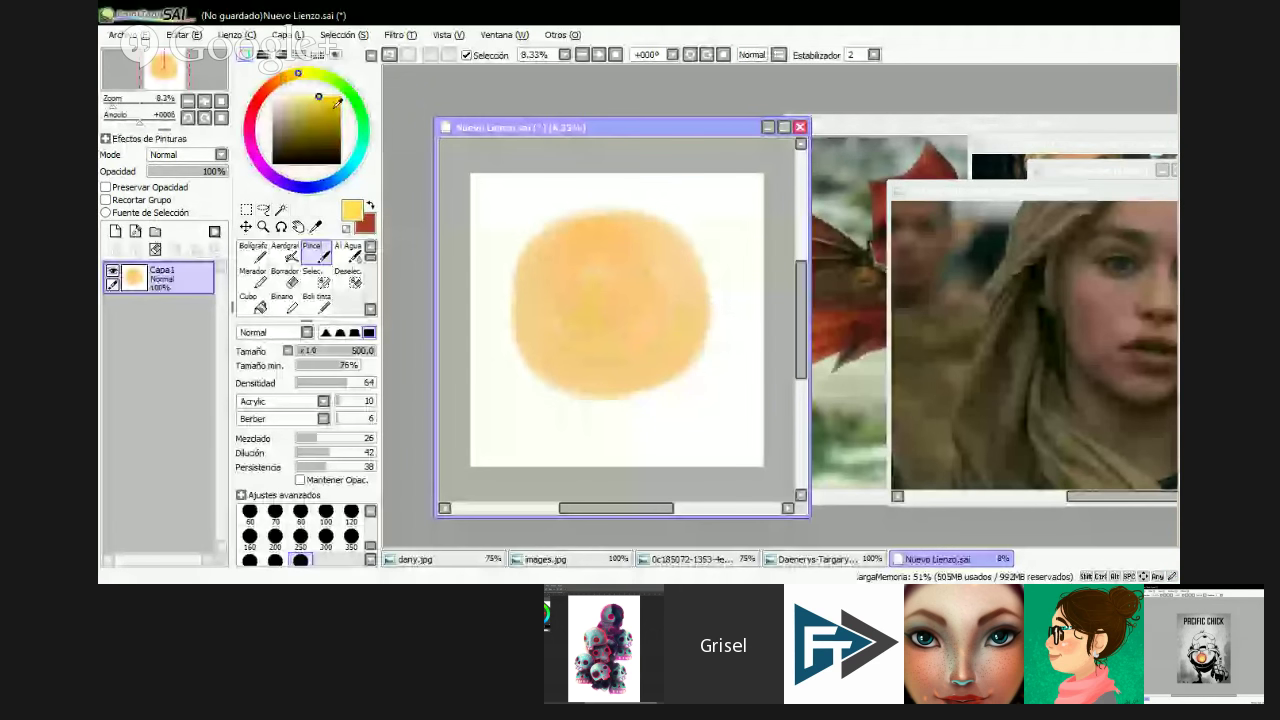
{"action": "left_click", "coordinate": [340, 96]}
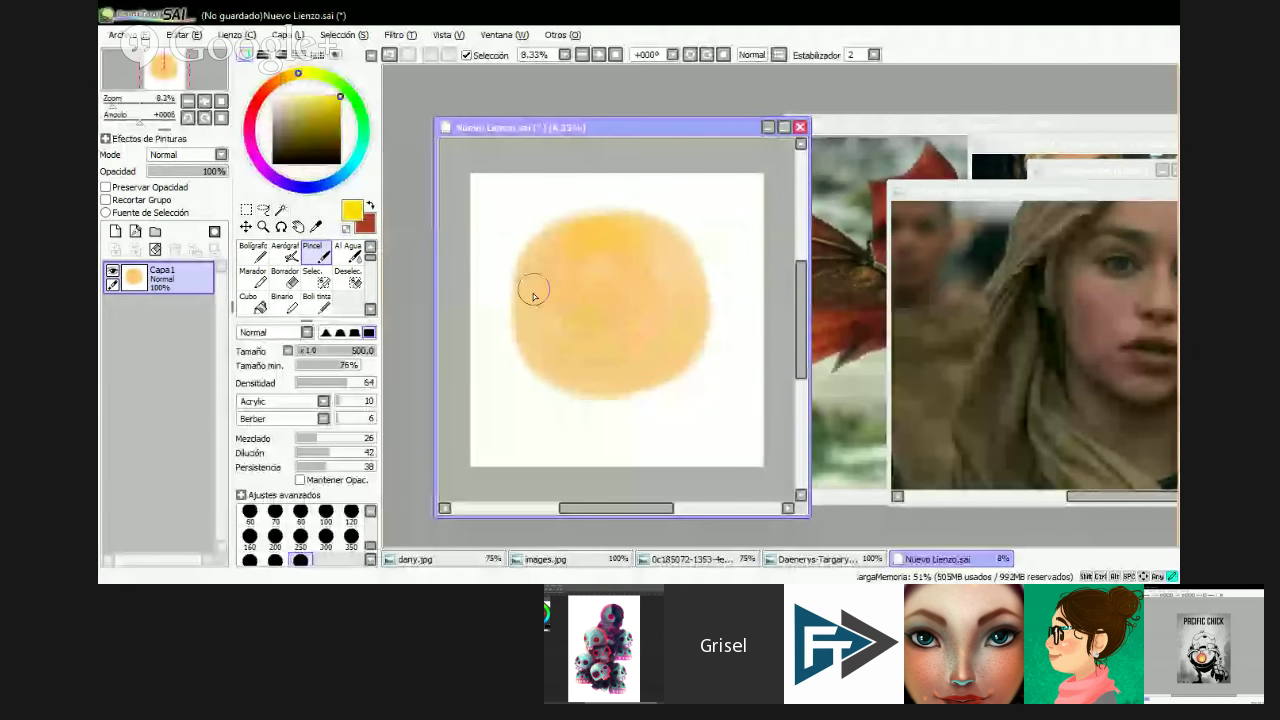
{"action": "mouse_move", "coordinate": [533, 291]}
{"action": "left_mouse_down"}
{"action": "mouse_move", "coordinate": [671, 243]}
{"action": "mouse_move", "coordinate": [514, 280]}
{"action": "mouse_move", "coordinate": [709, 283]}
{"action": "left_mouse_up"}
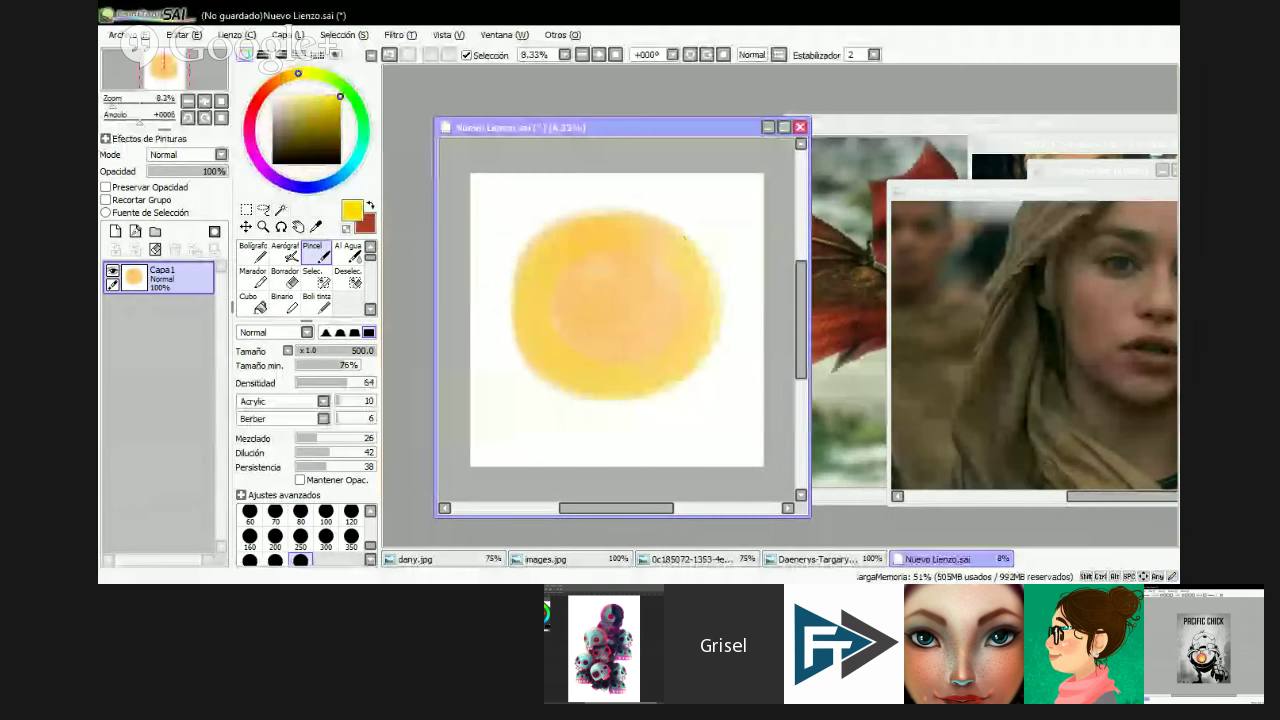
- Switch to the Robo Chick 2.psd drawing and rename Layer1 as Line and Layer4 as Red 2
{"action": "key", "text": "alt+Tab"}
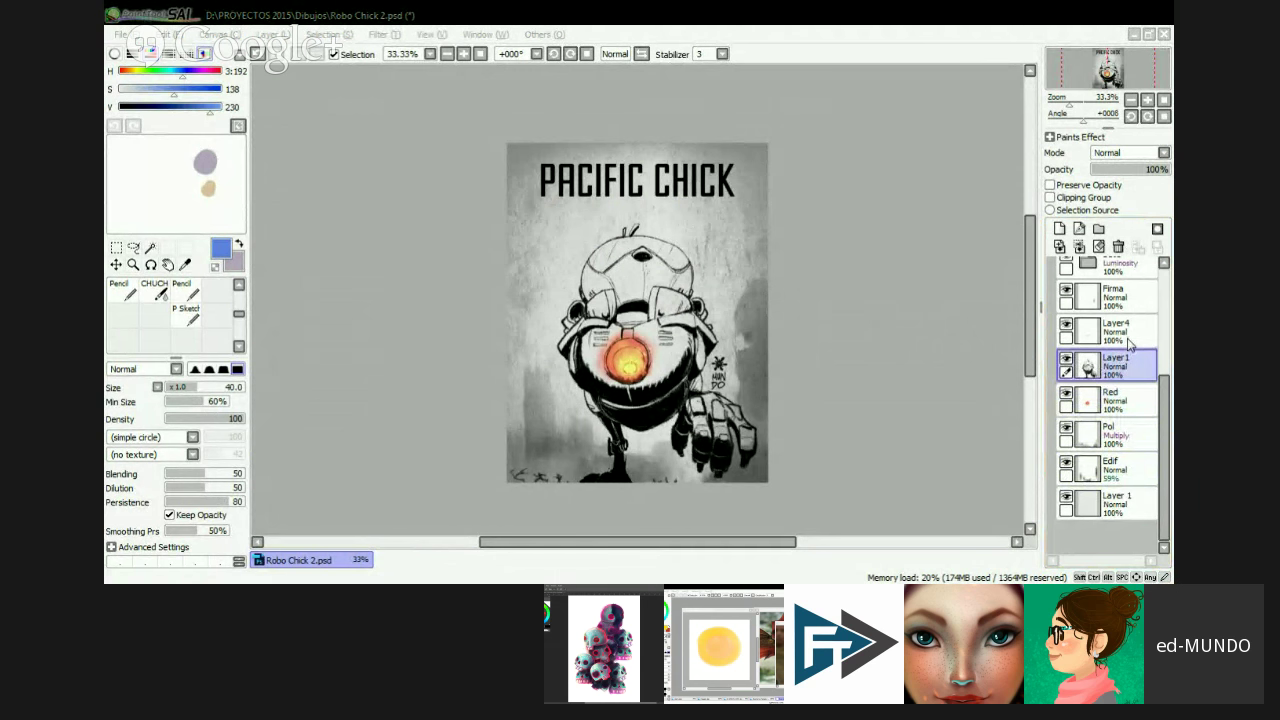
{"action": "key", "text": "Return"}
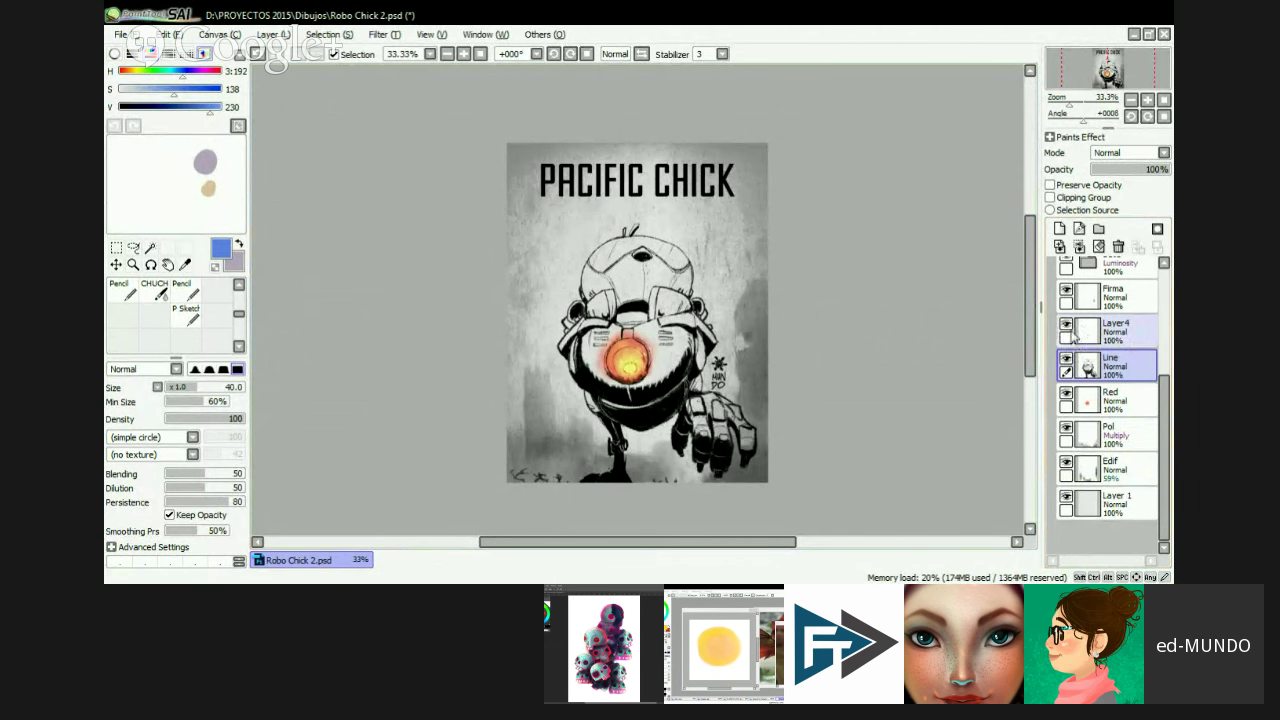
{"action": "left_click", "coordinate": [1118, 331]}
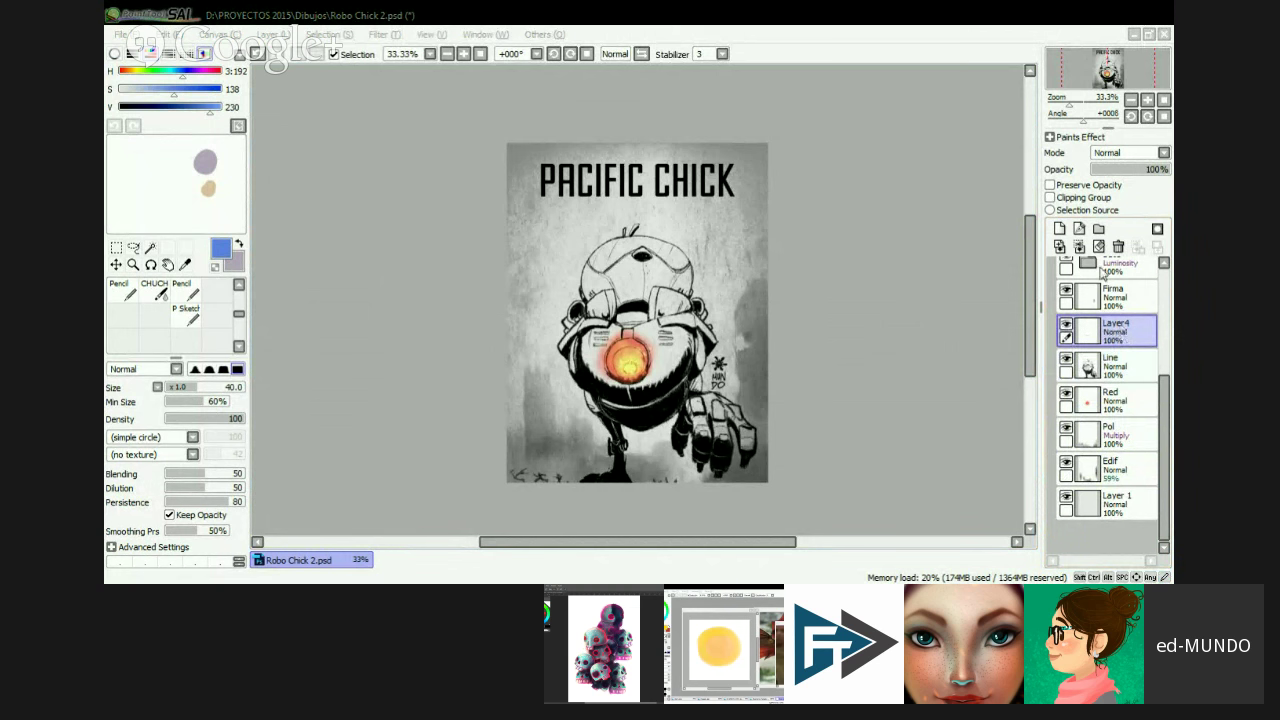
{"action": "type", "text": "Red 2"}
{"action": "key", "text": "Return"}
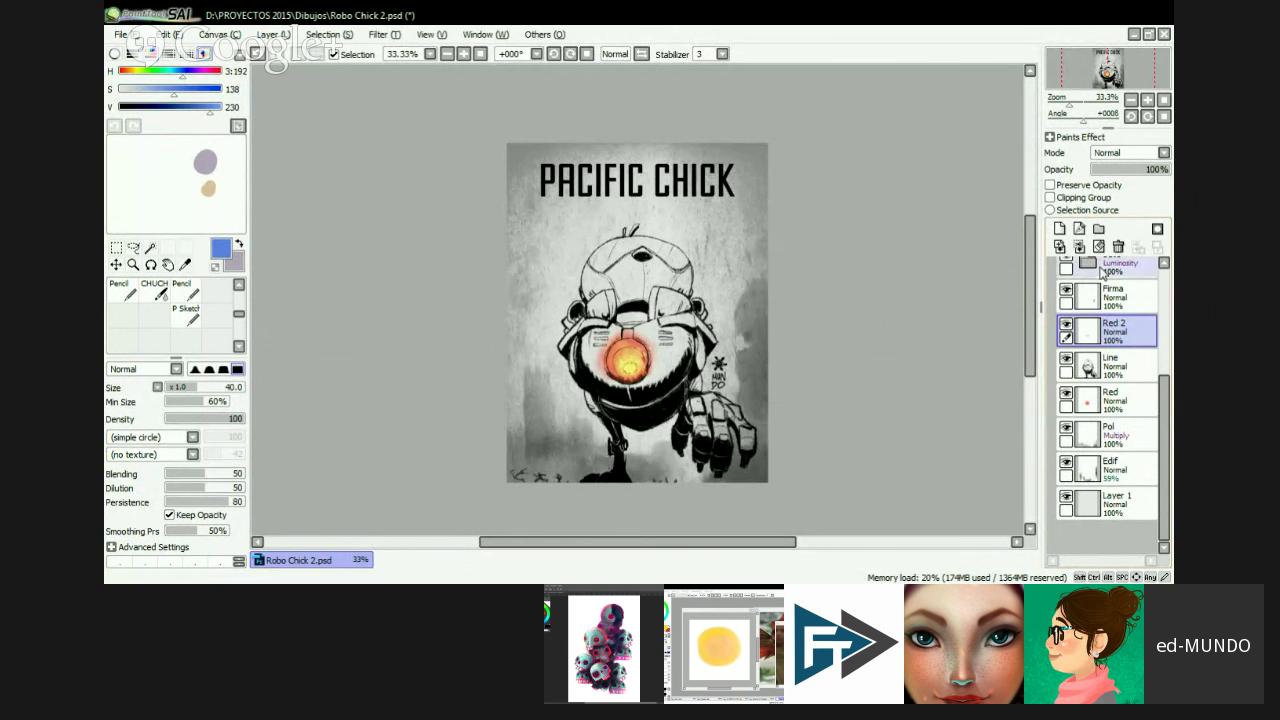
- Delete the unneeded Group 1 copy and Layer 2 layers
{"action": "scroll", "coordinate": [1140, 360], "scroll_direction": "up", "scroll_amount": 5}
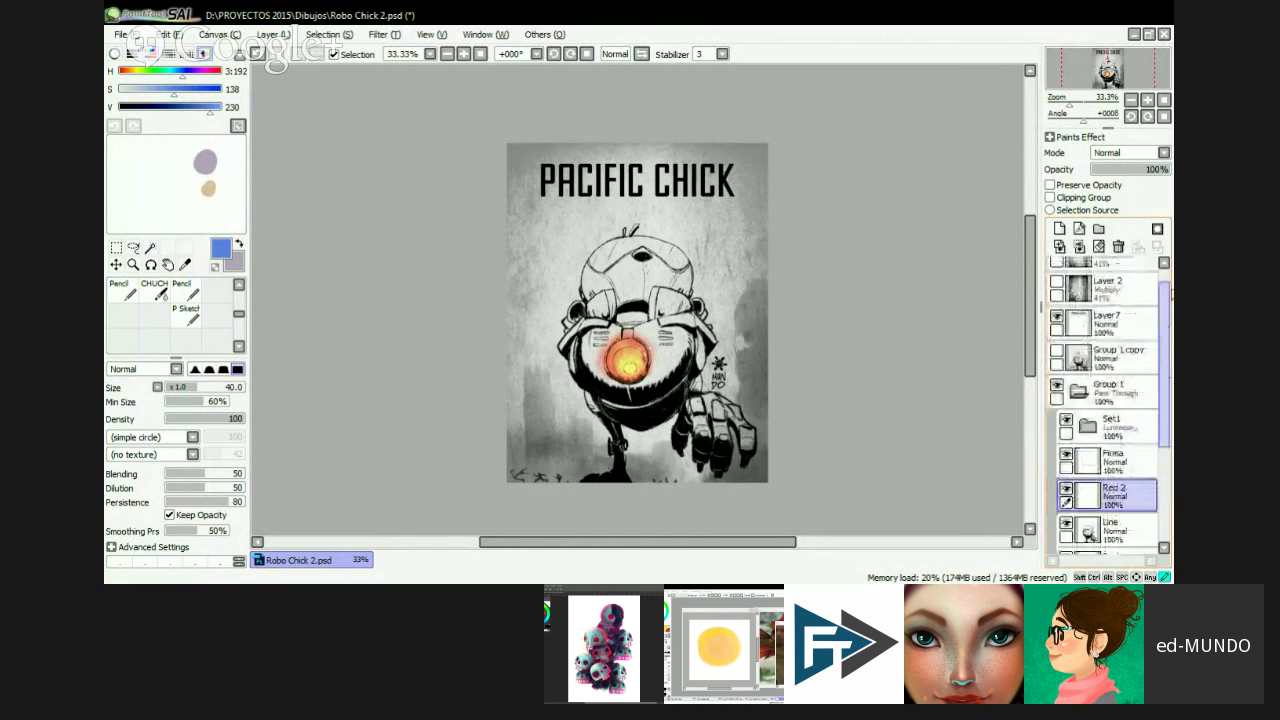
{"action": "left_click", "coordinate": [1057, 375]}
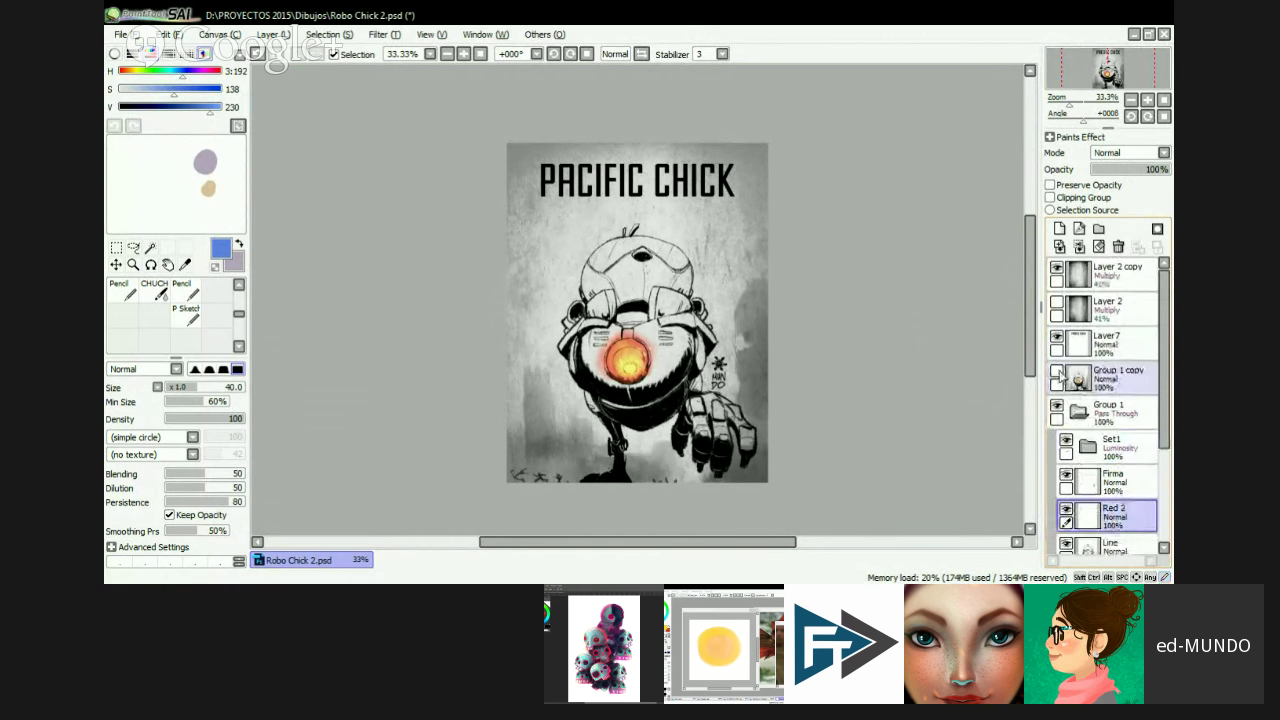
{"action": "left_click", "coordinate": [1109, 381]}
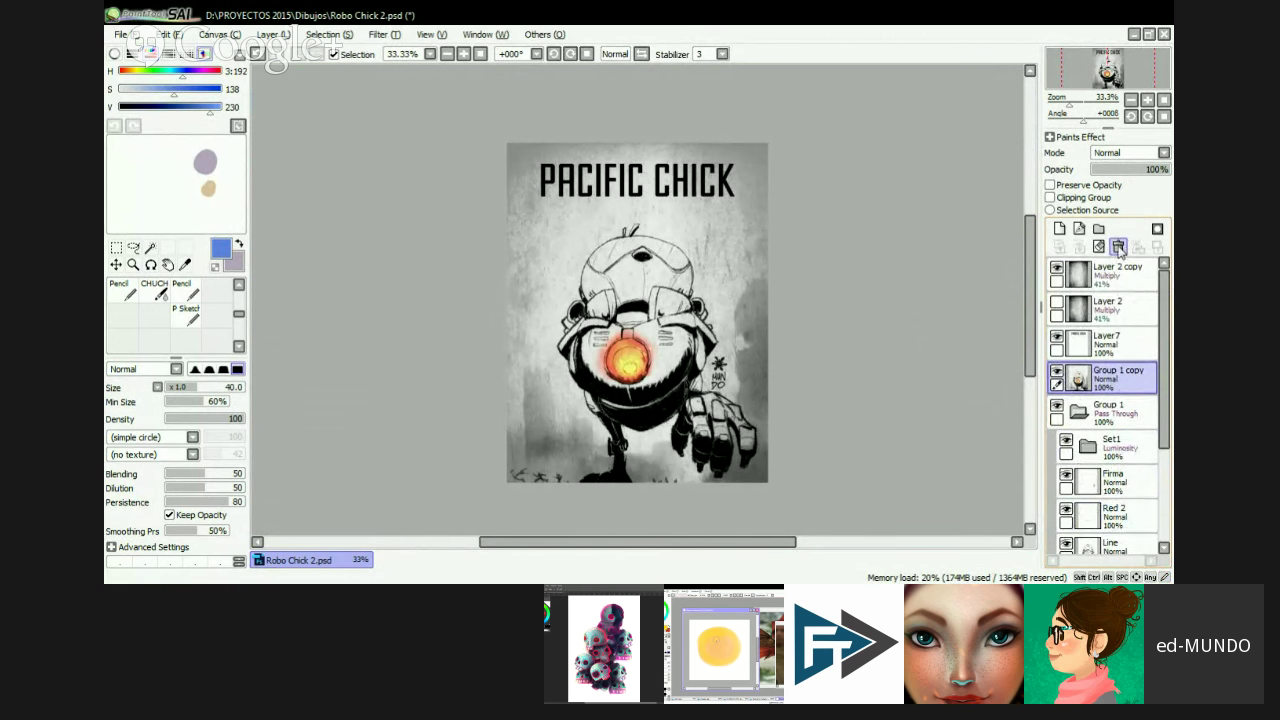
{"action": "left_click", "coordinate": [1118, 247]}
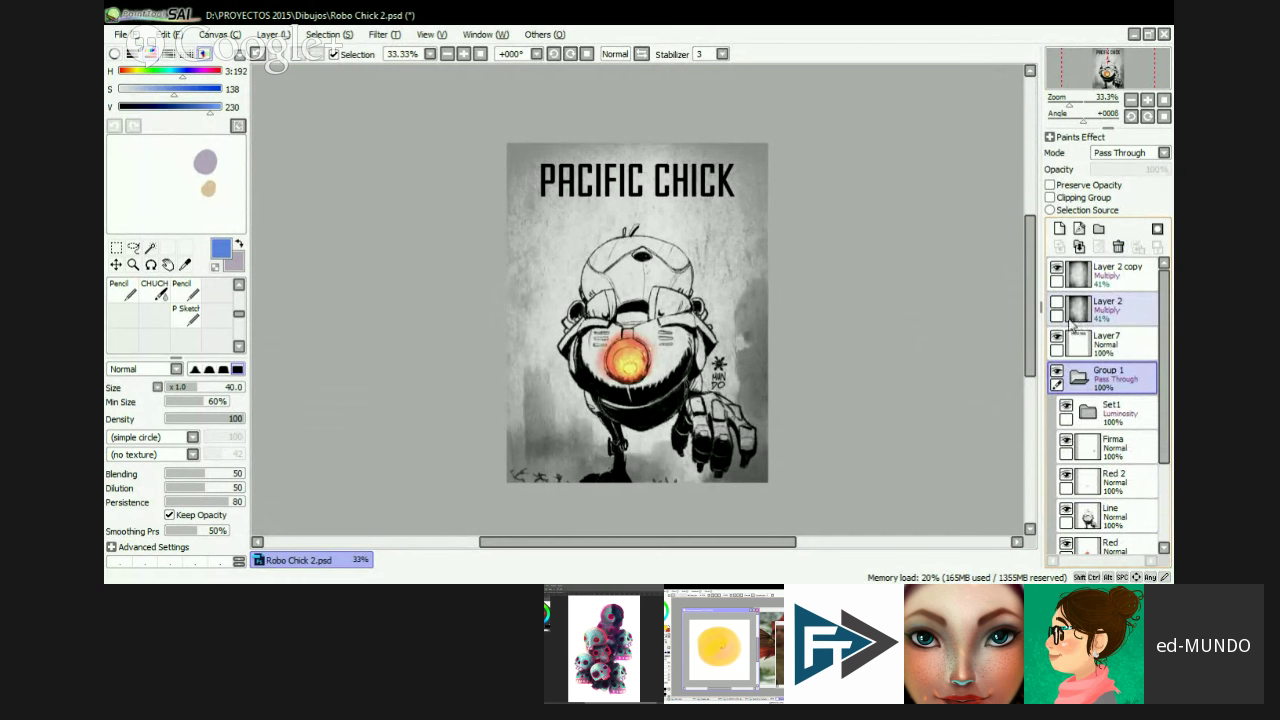
{"action": "left_click", "coordinate": [1090, 318]}
{"action": "left_click", "coordinate": [1118, 247]}
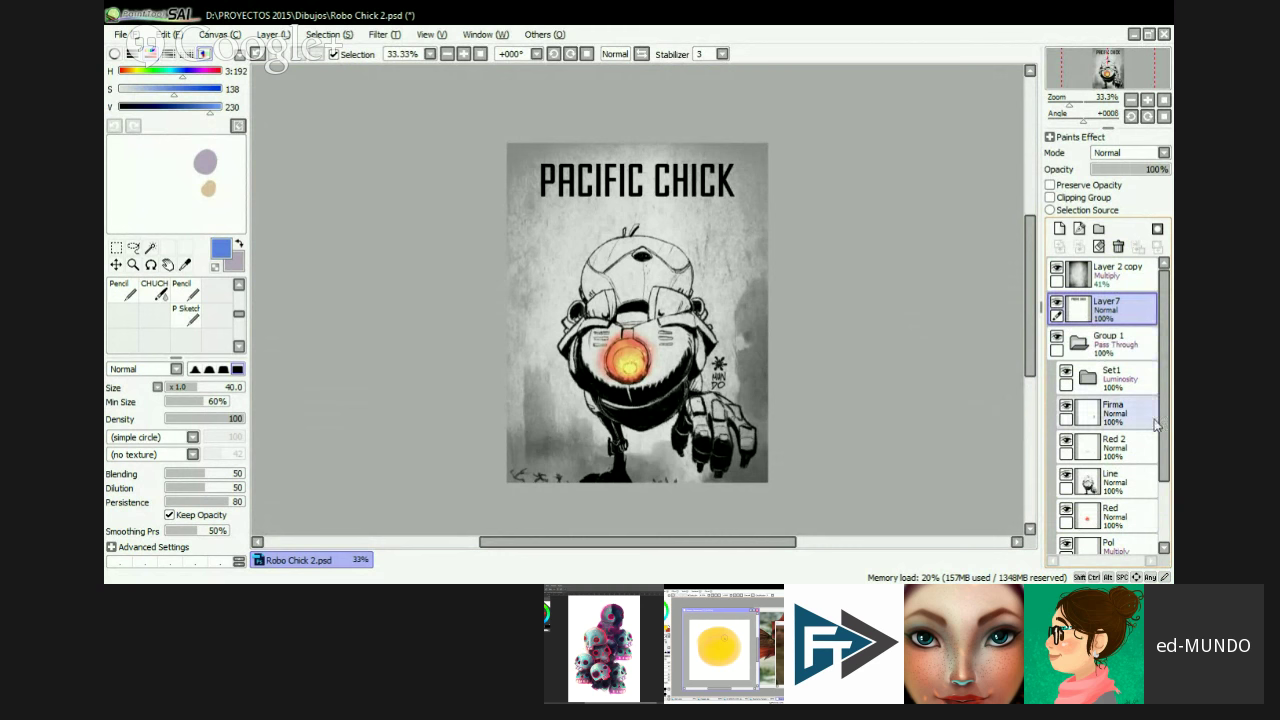
- Examine the layers inside Group 1 by toggling the visibility of Pol, Red 2 and Line
{"action": "scroll", "coordinate": [1155, 487], "scroll_direction": "down", "scroll_amount": 3}
{"action": "left_click", "coordinate": [1156, 494]}
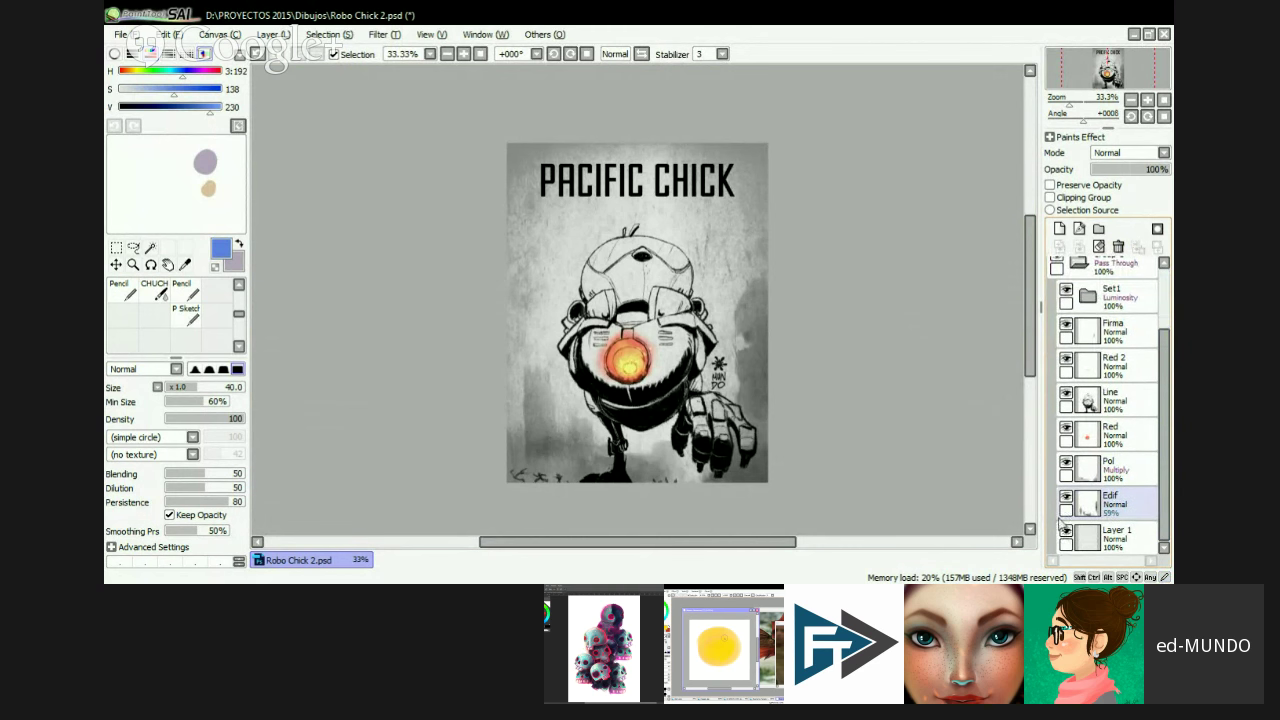
{"action": "left_click", "coordinate": [1070, 472]}
{"action": "left_click", "coordinate": [1066, 464]}
{"action": "left_click", "coordinate": [1066, 464]}
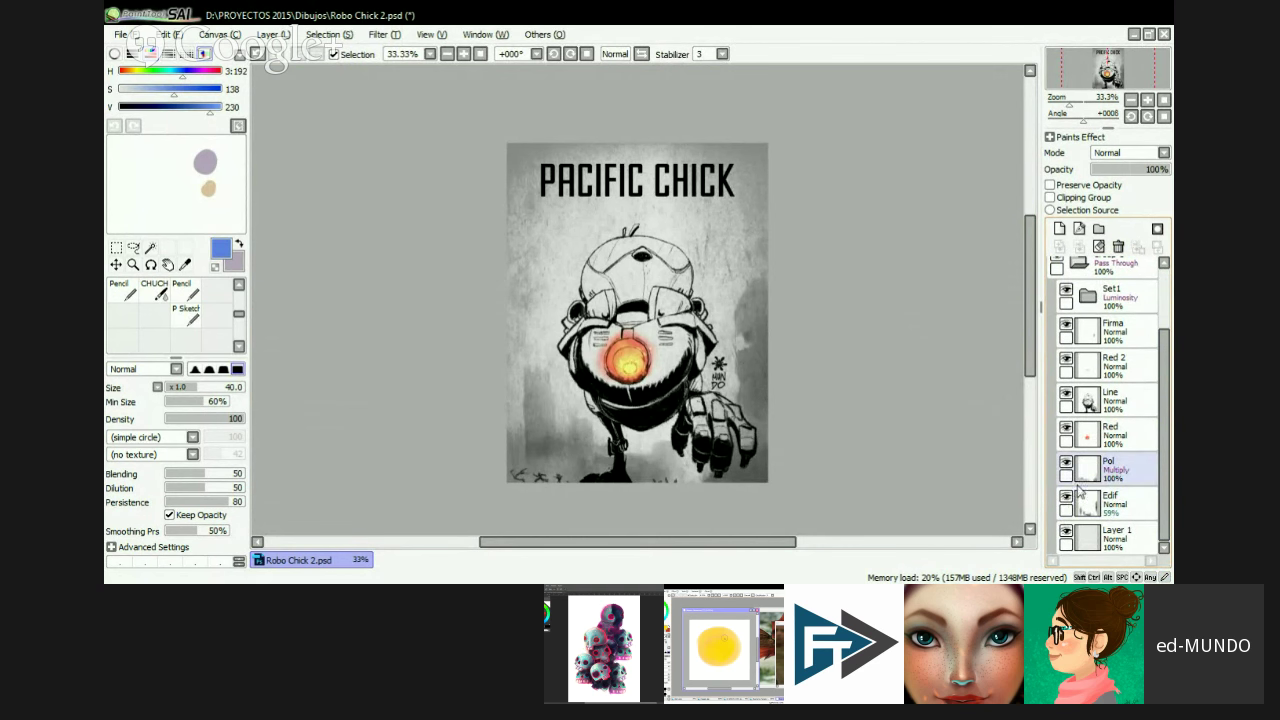
{"action": "left_click", "coordinate": [1104, 530]}
{"action": "left_click", "coordinate": [1098, 500]}
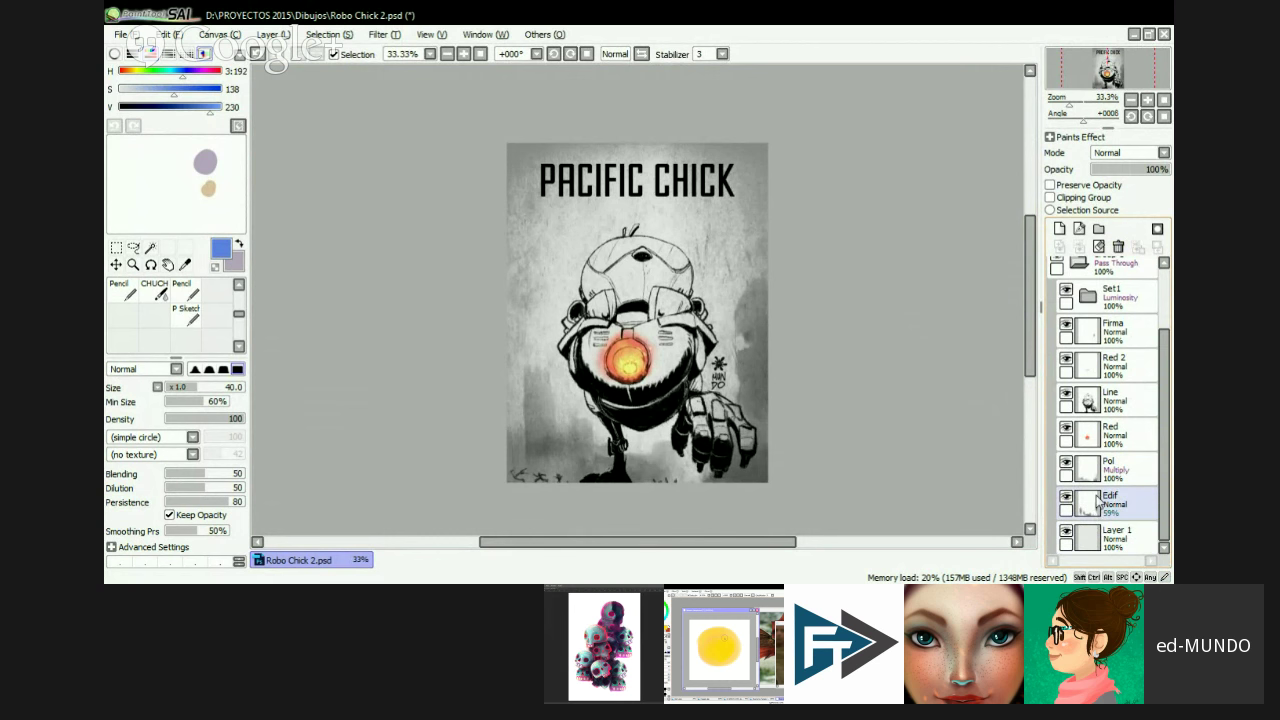
{"action": "left_click", "coordinate": [1092, 466]}
{"action": "left_click", "coordinate": [1090, 366]}
{"action": "left_click", "coordinate": [1066, 359]}
{"action": "left_click", "coordinate": [1066, 359]}
{"action": "left_click", "coordinate": [1075, 432]}
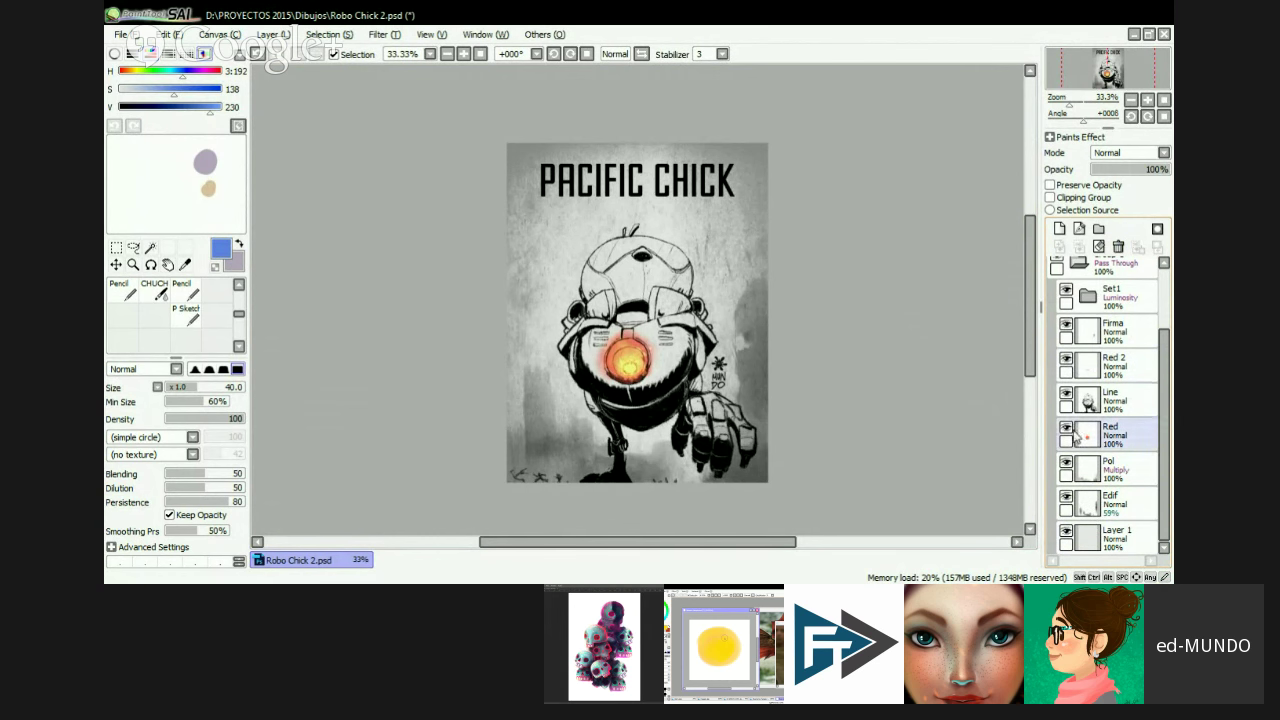
{"action": "left_click", "coordinate": [1072, 400]}
{"action": "left_click", "coordinate": [1066, 394]}
{"action": "left_click", "coordinate": [1066, 394]}
{"action": "left_click", "coordinate": [1072, 434]}
{"action": "left_click", "coordinate": [1070, 467]}
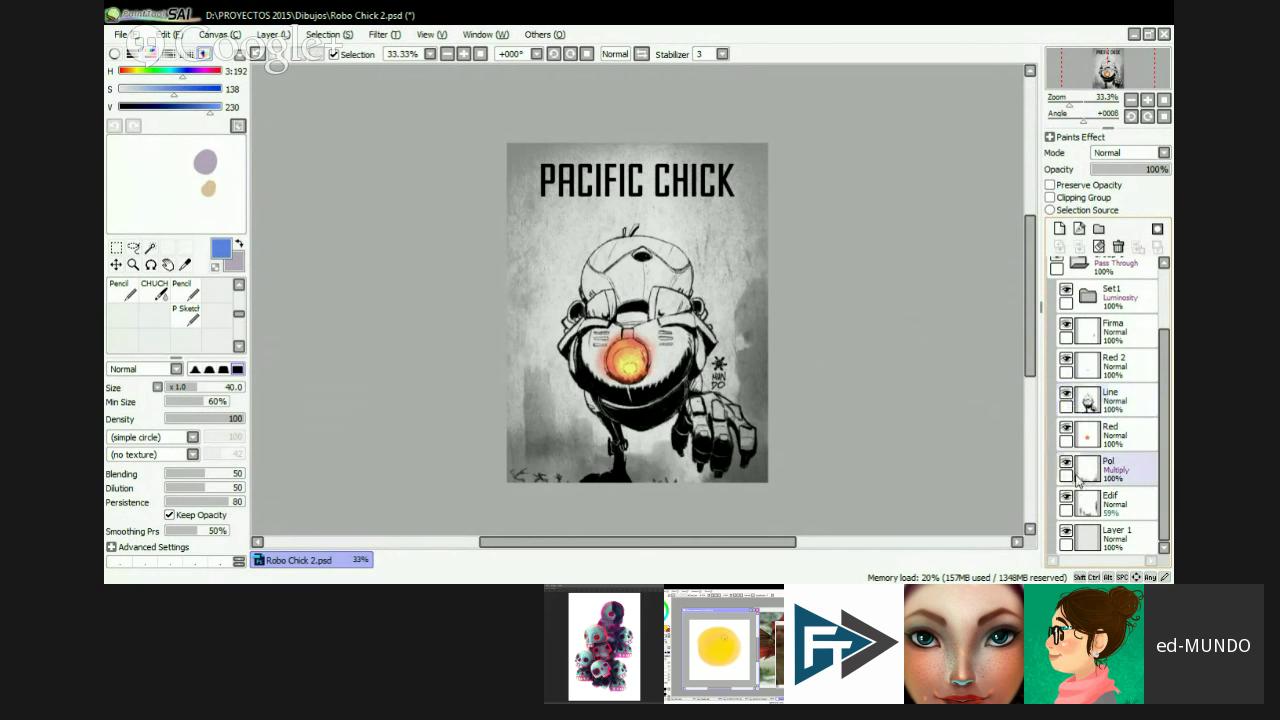
{"action": "left_click", "coordinate": [1066, 464]}
{"action": "left_click", "coordinate": [1066, 464]}
- Add a new layer directly above Pol and name it Base
{"action": "left_click", "coordinate": [1086, 484]}
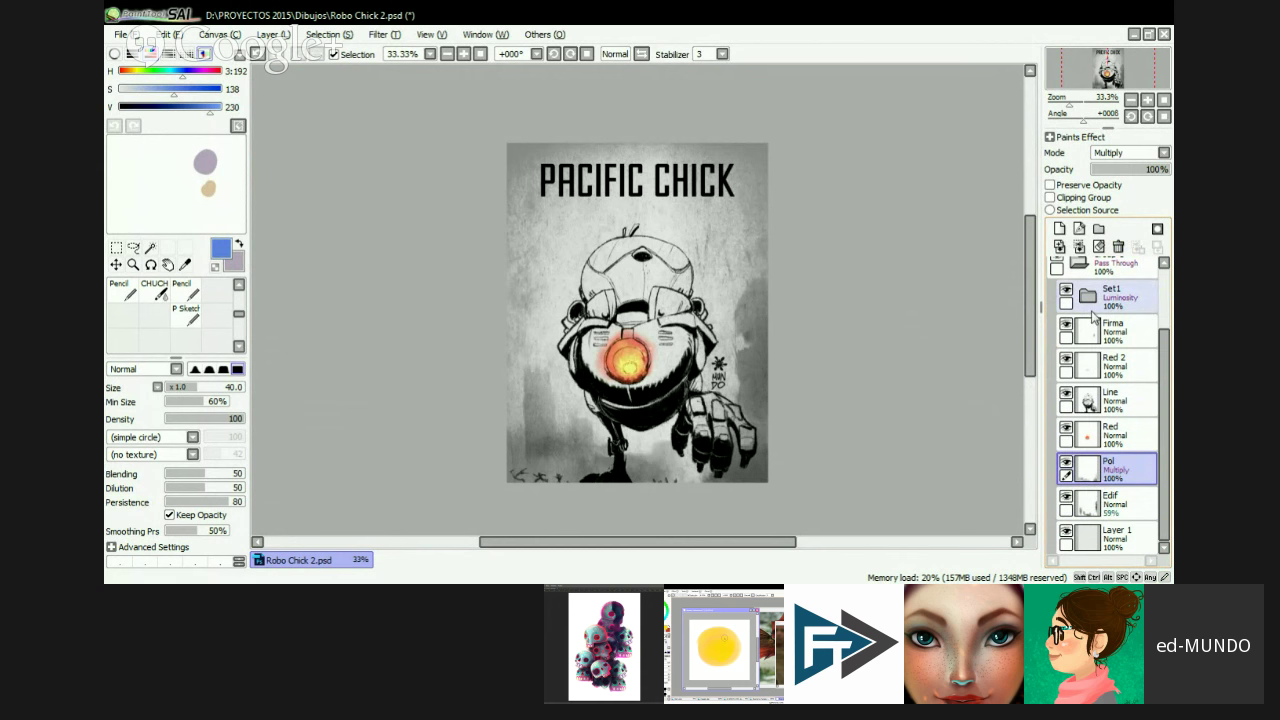
{"action": "left_click", "coordinate": [1078, 246]}
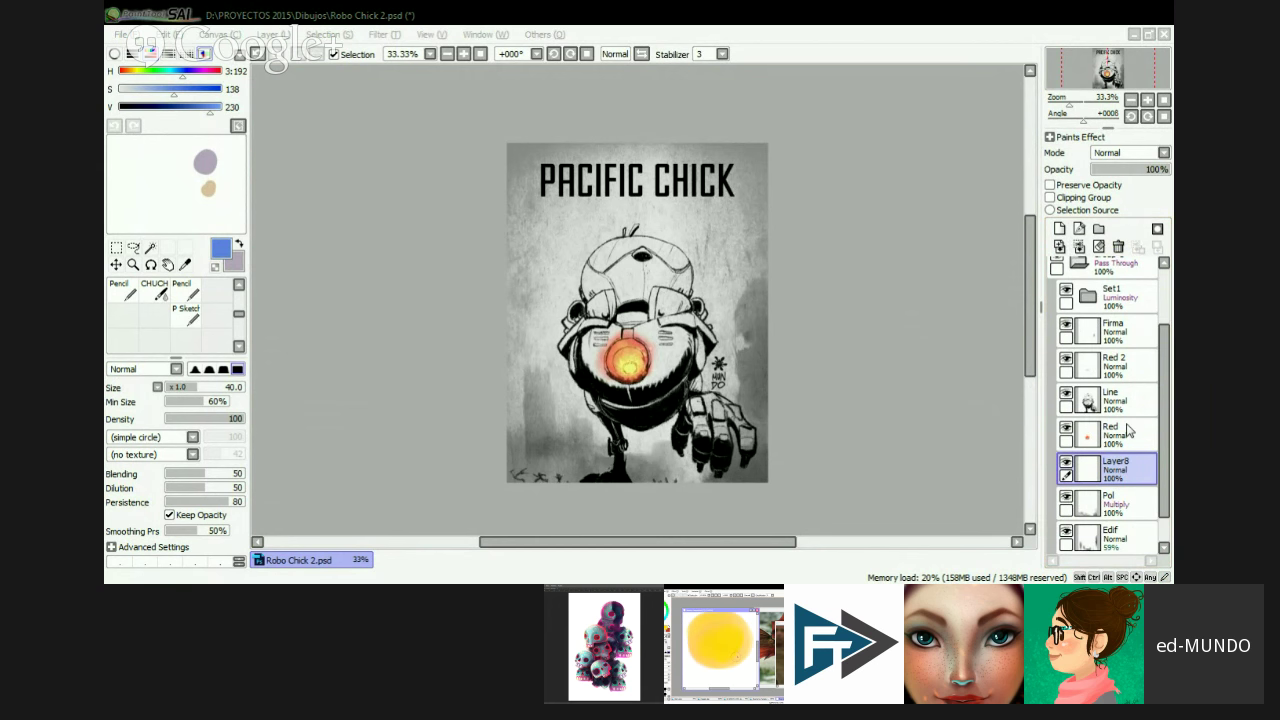
{"action": "key", "text": "Return"}
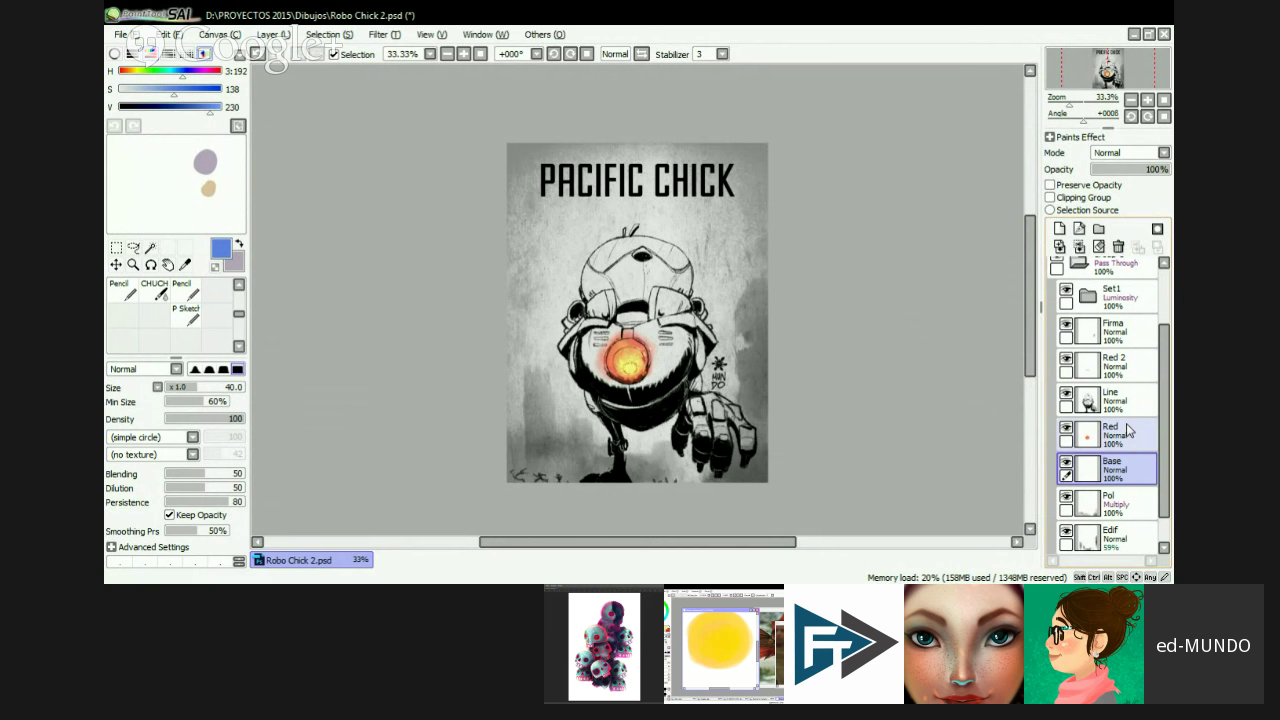
- Switch to the Colcha brush at size 200 and sample a mid grey (V 126) from the dark background area
{"action": "scroll", "coordinate": [757, 300], "scroll_direction": "up", "scroll_amount": 3}
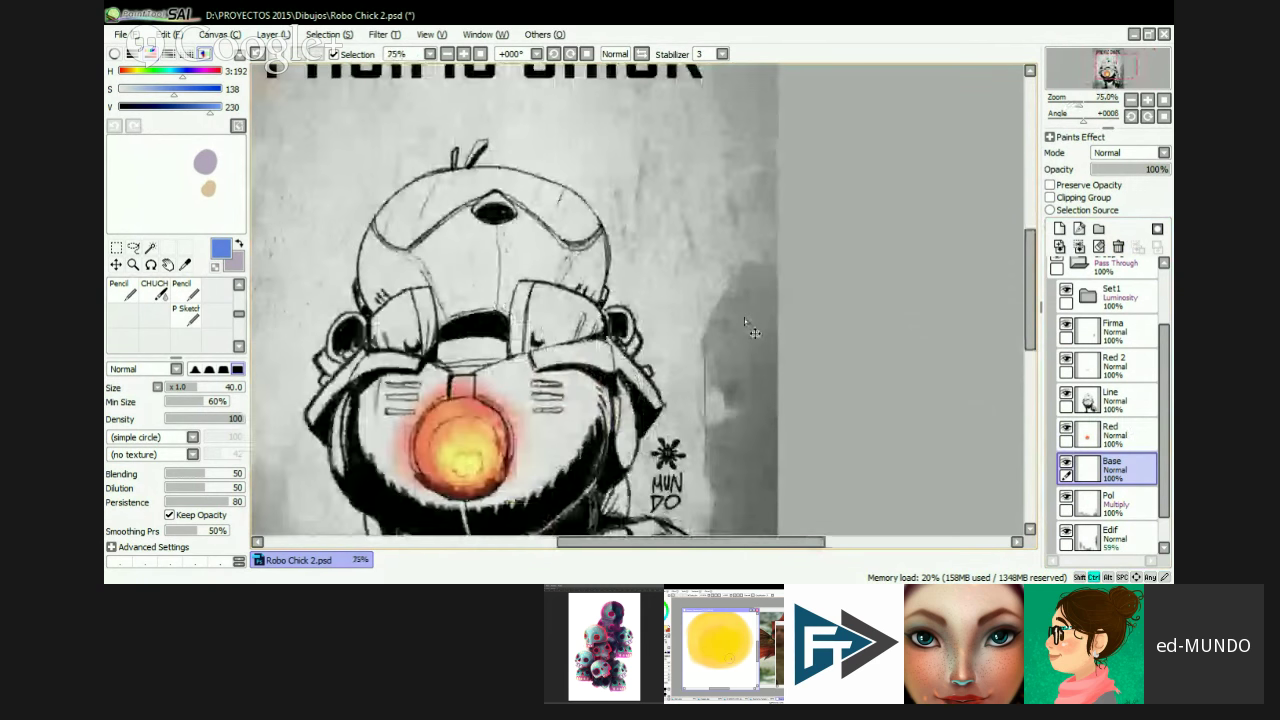
{"action": "left_click_drag", "start_coordinate": [729, 330], "coordinate": [726, 252]}
{"action": "scroll", "coordinate": [726, 252], "scroll_direction": "down", "scroll_amount": 2}
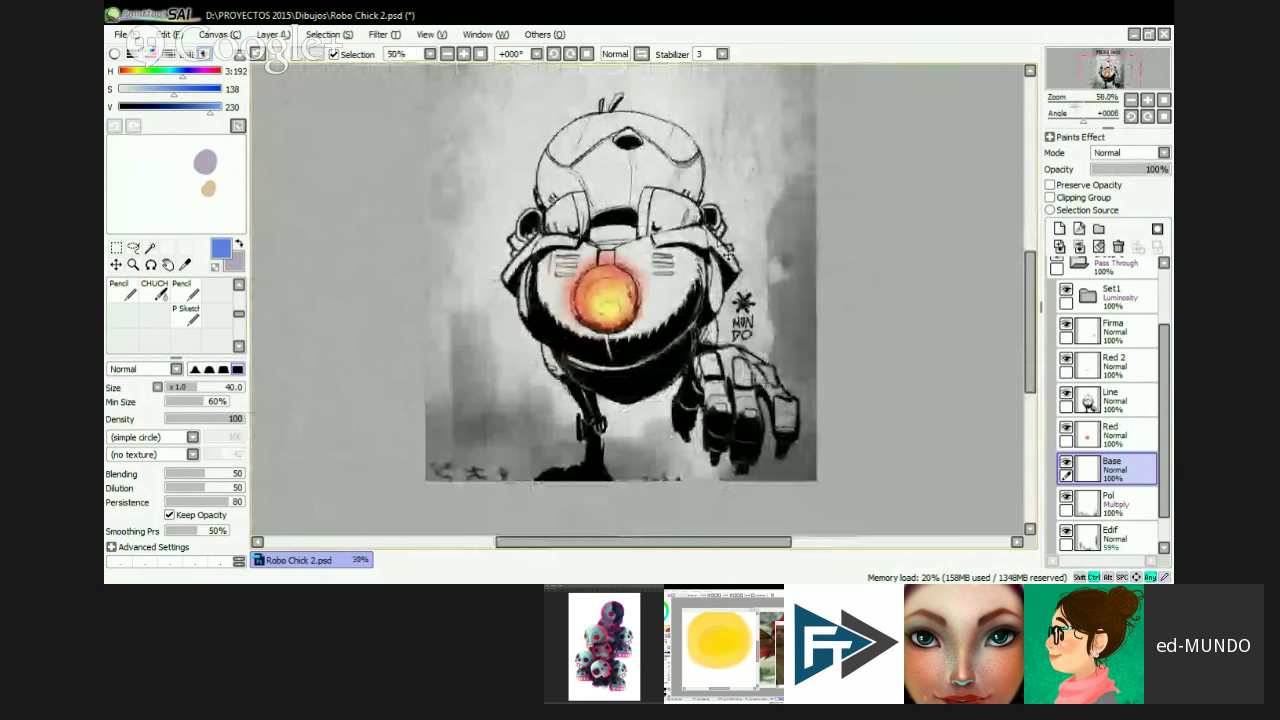
{"action": "scroll", "coordinate": [727, 252], "scroll_direction": "up", "scroll_amount": 2}
{"action": "left_click_drag", "start_coordinate": [690, 322], "coordinate": [647, 255]}
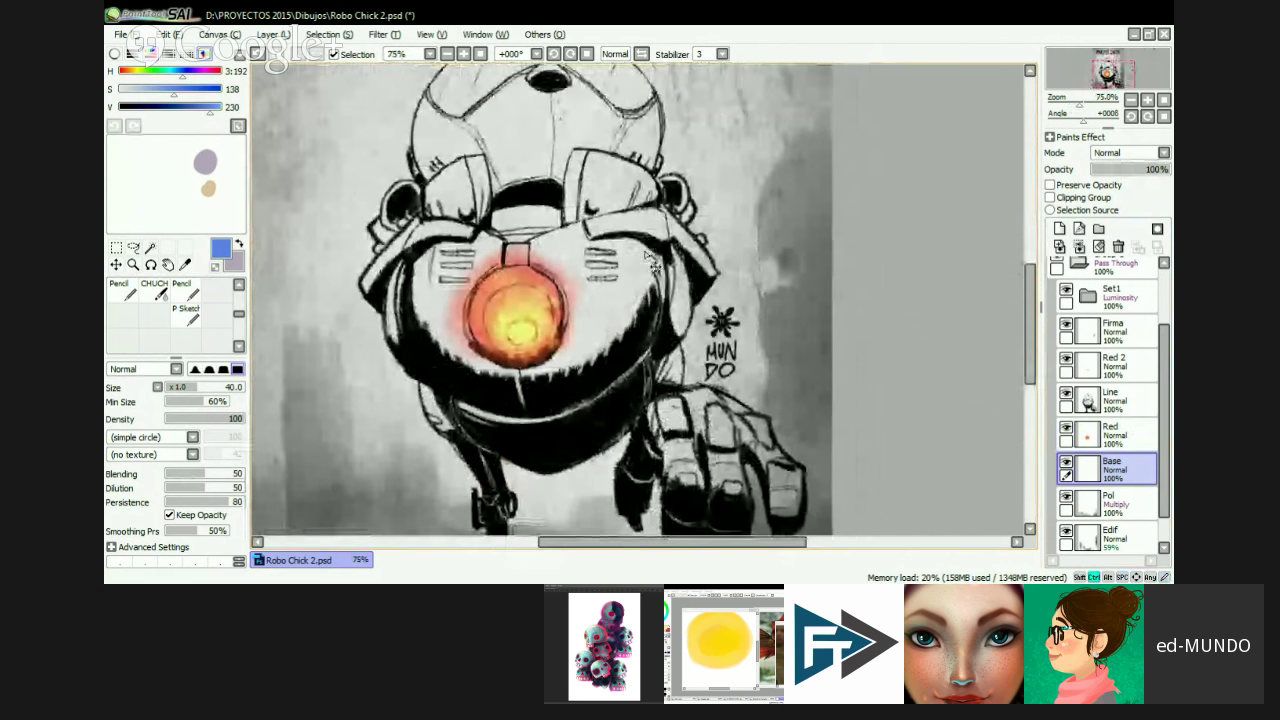
{"action": "scroll", "coordinate": [649, 260], "scroll_direction": "down", "scroll_amount": 2}
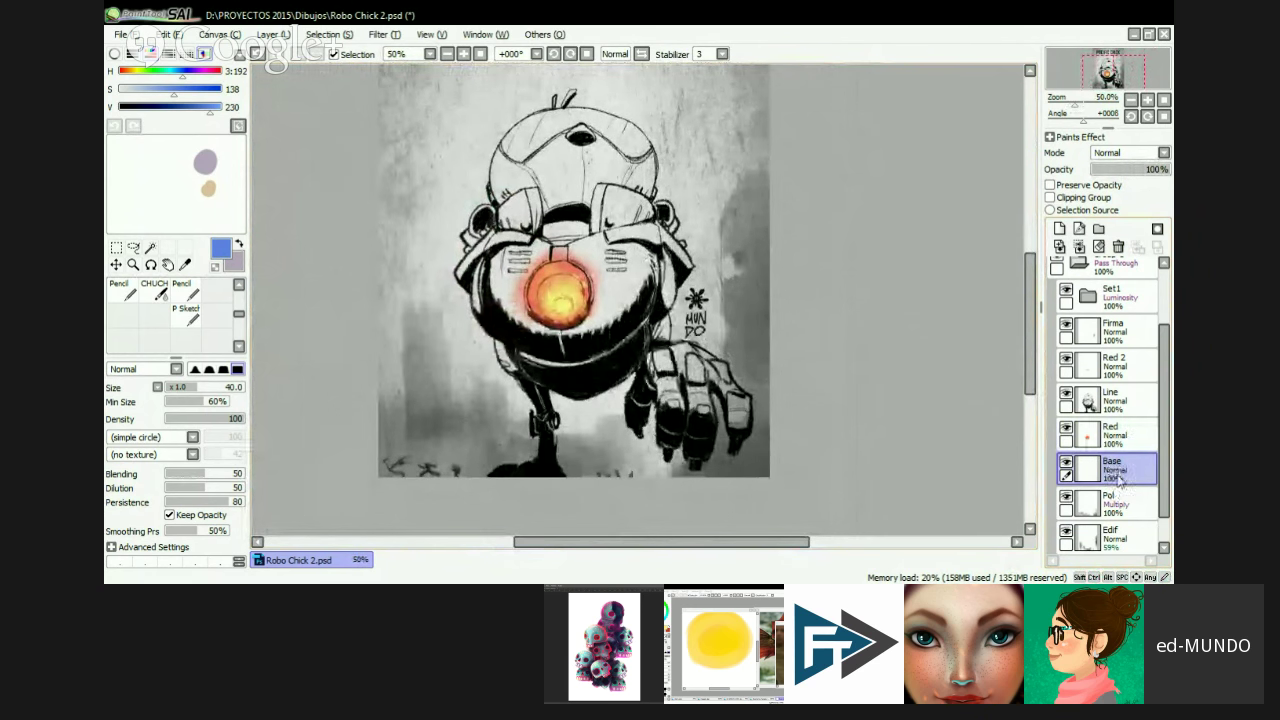
{"action": "key", "text": "b"}
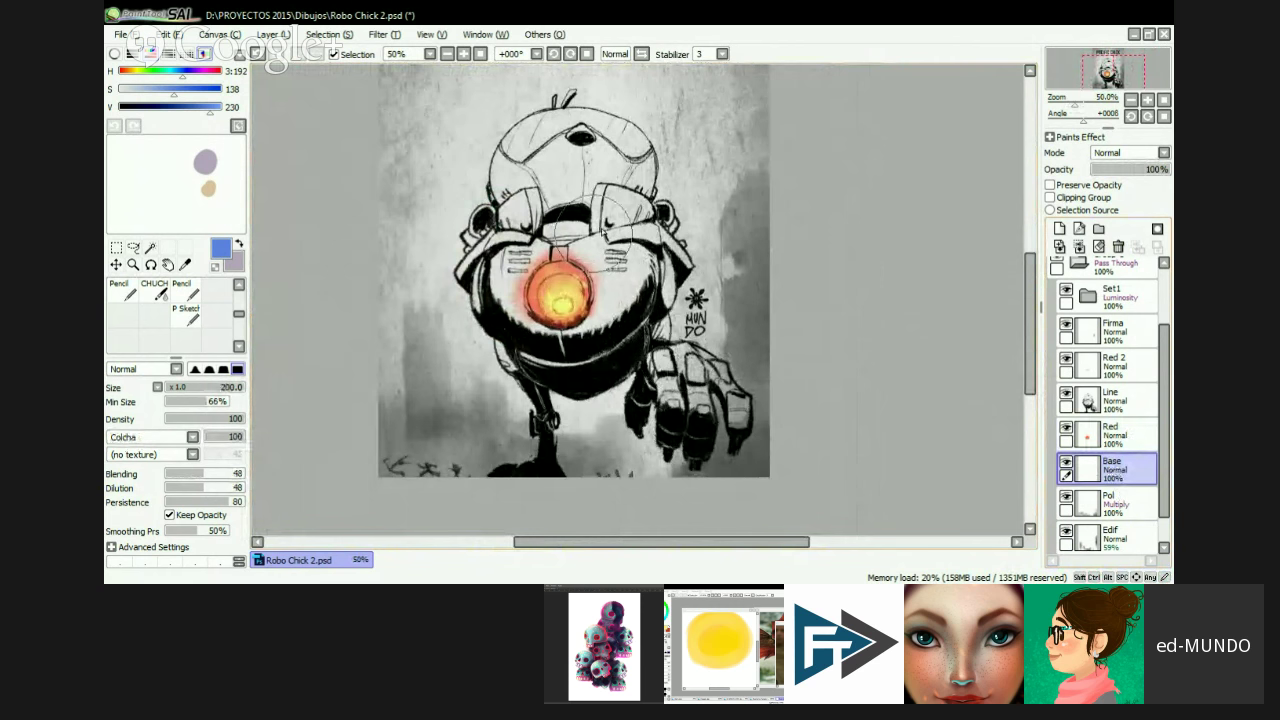
{"action": "left_click", "coordinate": [733, 238], "text": "alt"}
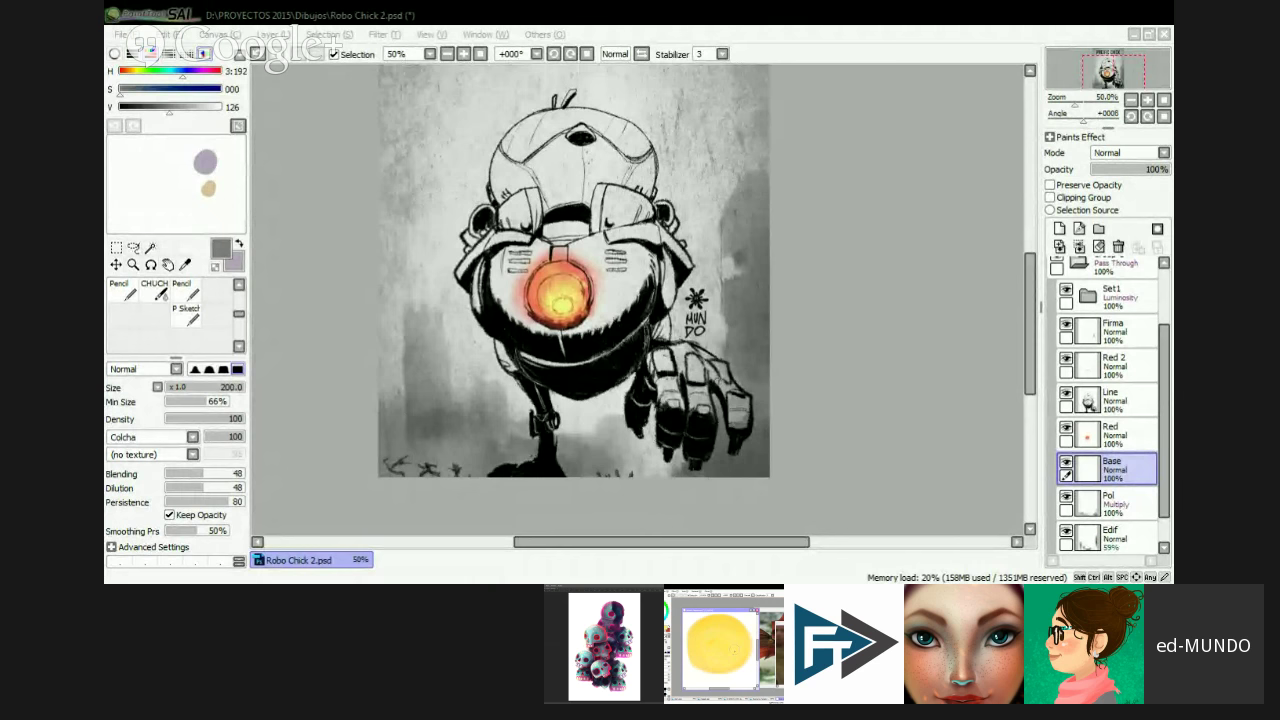
{"action": "left_click", "coordinate": [952, 395]}
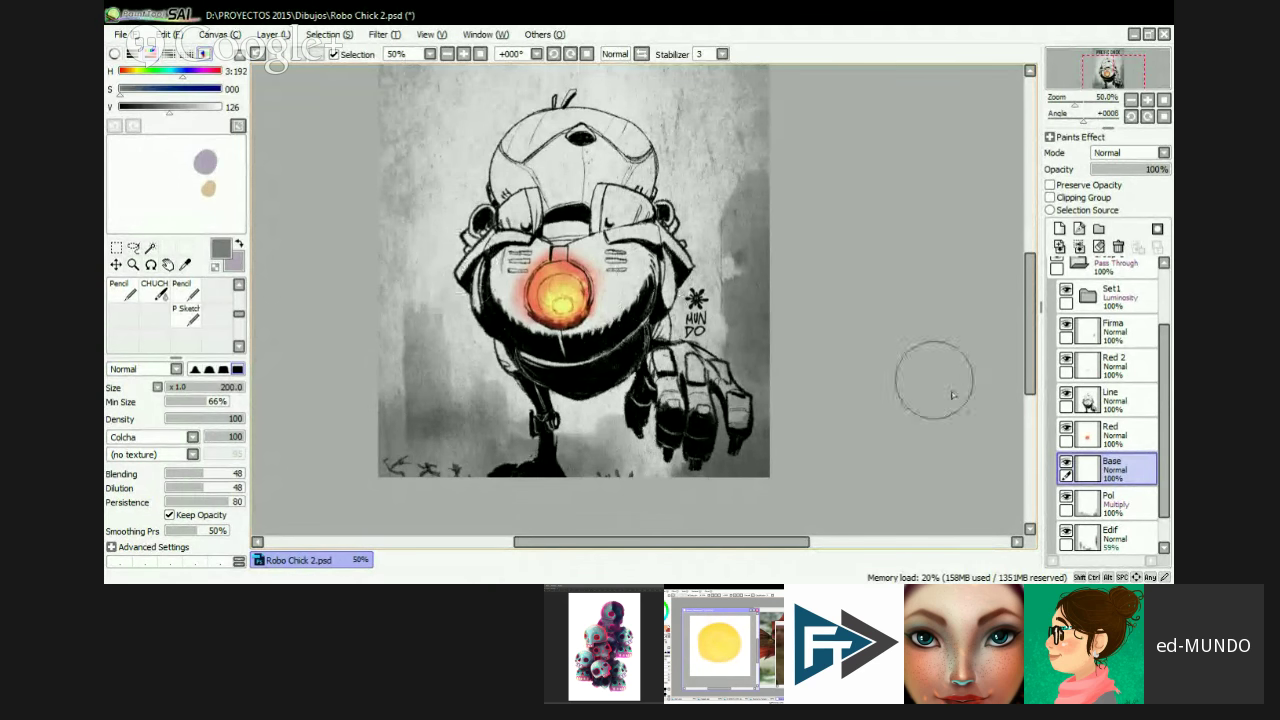
- Hide and show the Base layer again to check its contents over the whole robot
{"action": "left_click", "coordinate": [1066, 462]}
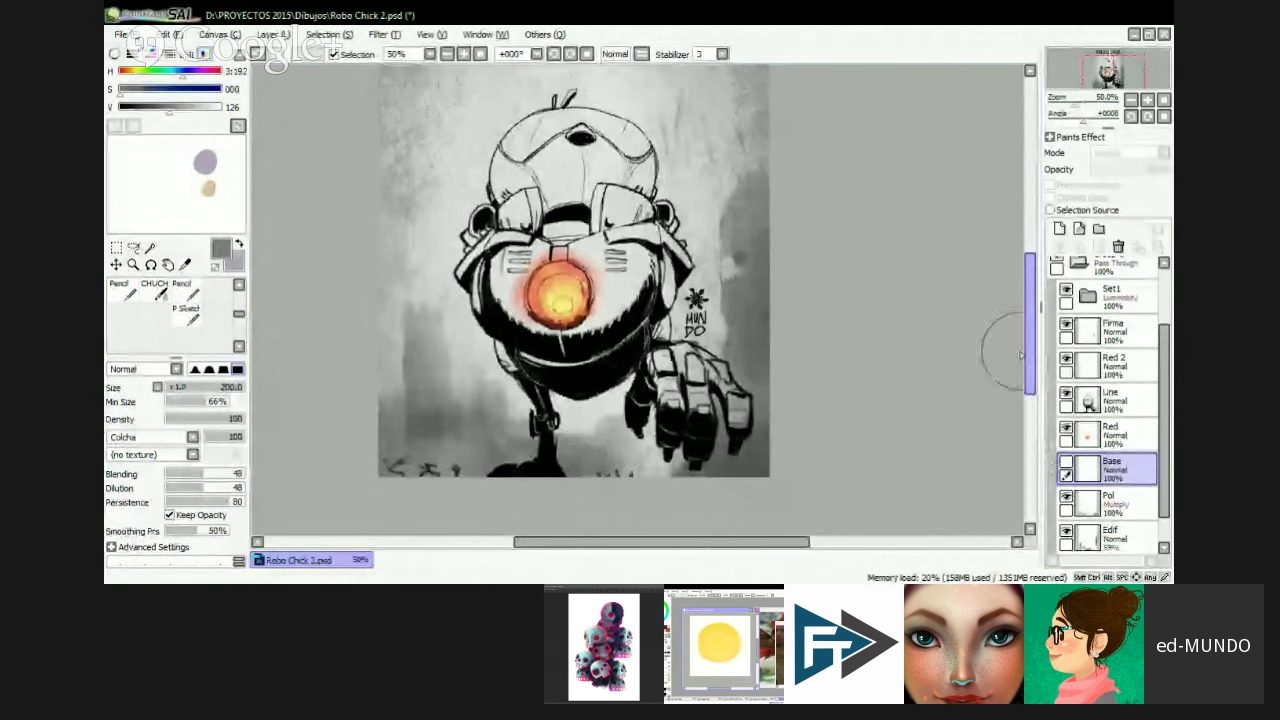
{"action": "left_click_drag", "start_coordinate": [664, 273], "coordinate": [707, 321]}
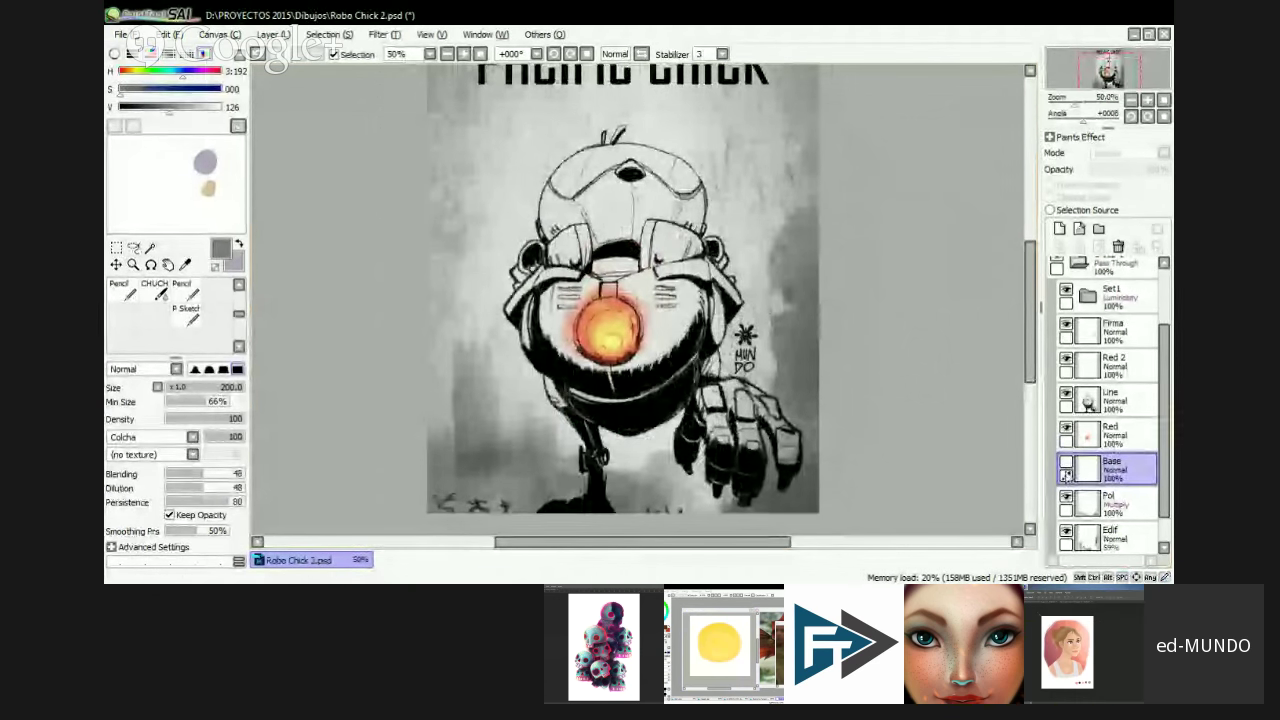
{"action": "left_click", "coordinate": [1066, 462]}
- Return to the Colcha brush, sample a grey of value 147 from the artwork and reduce the brush size to 50
{"action": "key", "text": "e"}
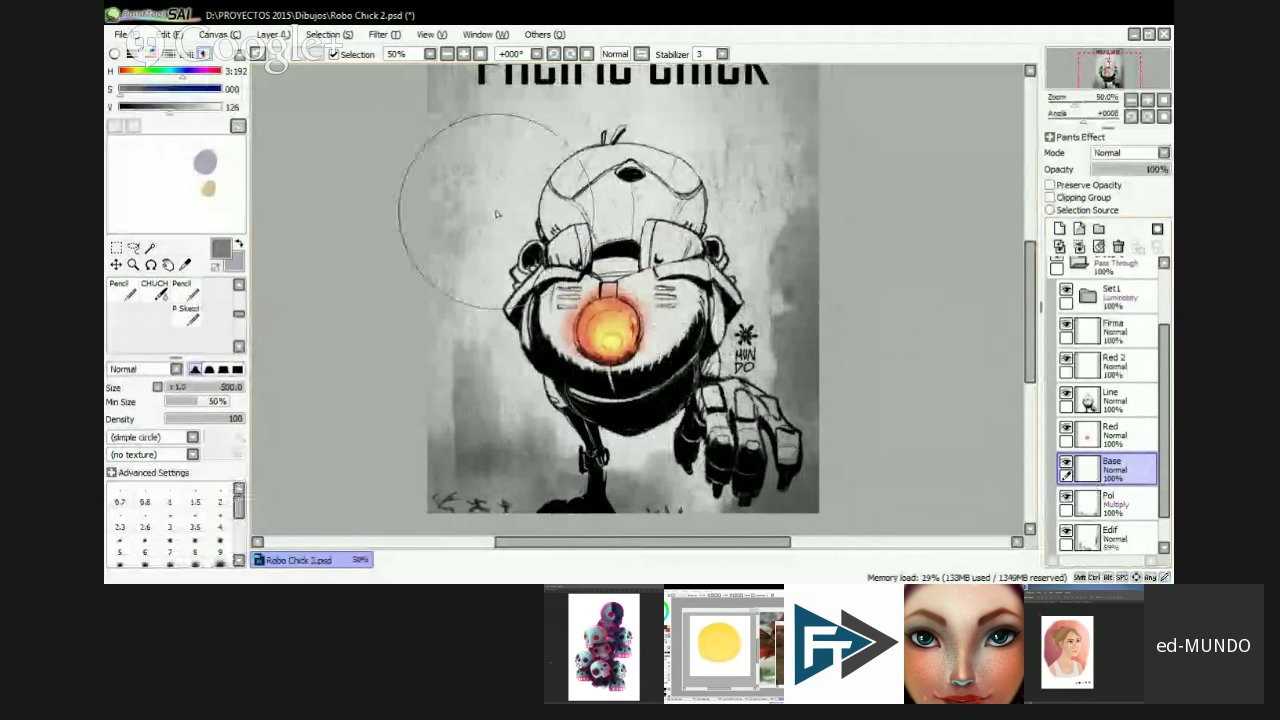
{"action": "key", "text": "b"}
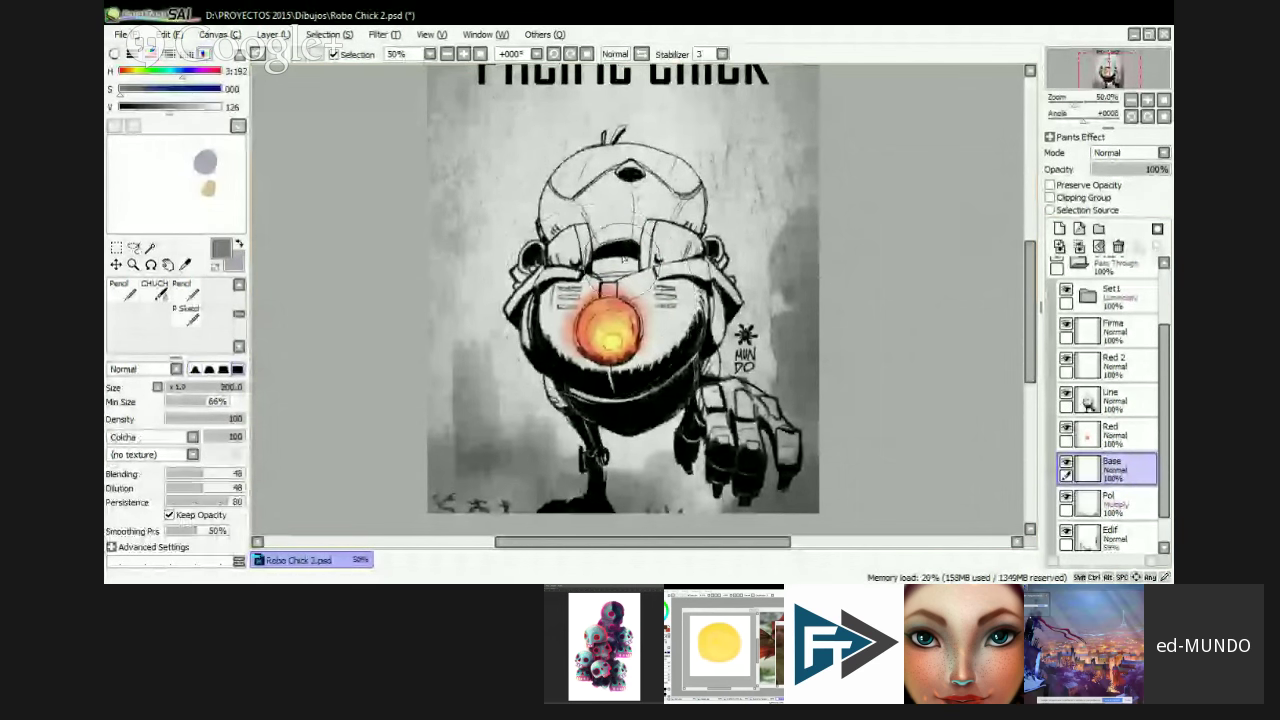
{"action": "left_click", "coordinate": [610, 276], "text": "alt"}
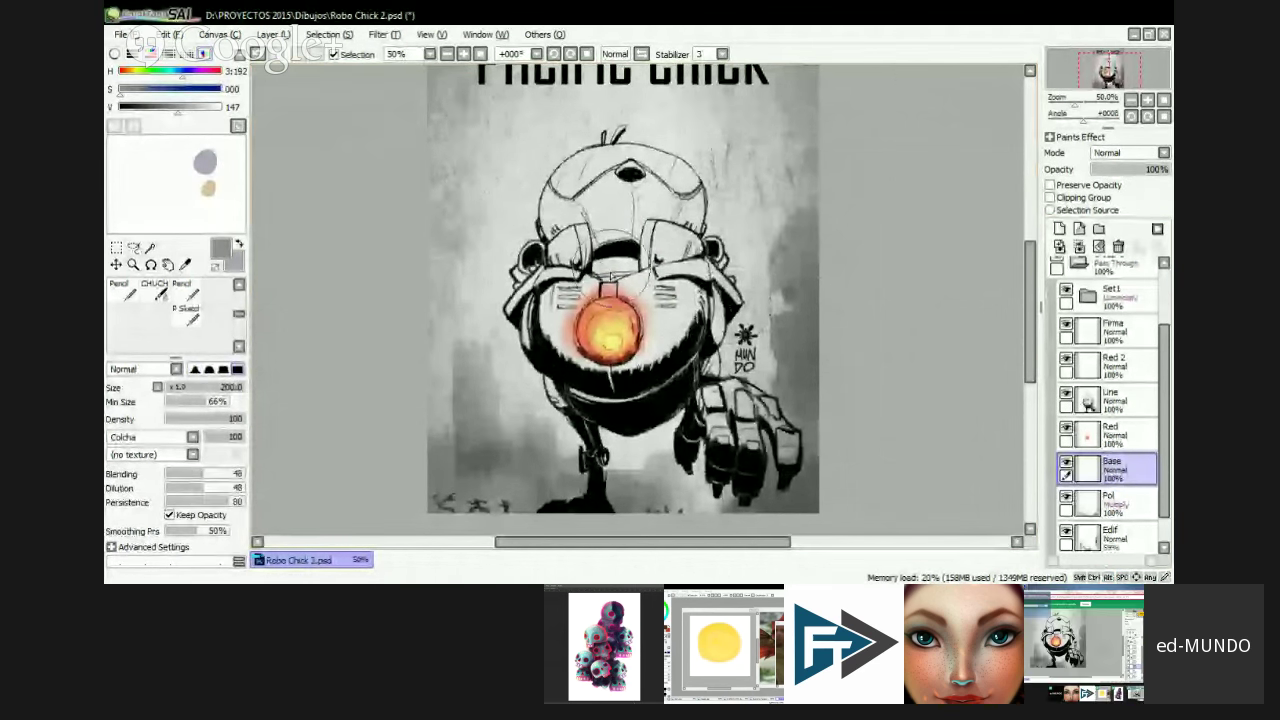
{"action": "key", "text": "bracketleft"}
{"action": "key", "text": "bracketleft"}
{"action": "key", "text": "bracketleft"}
{"action": "key", "text": "bracketleft"}
{"action": "key", "text": "bracketleft"}
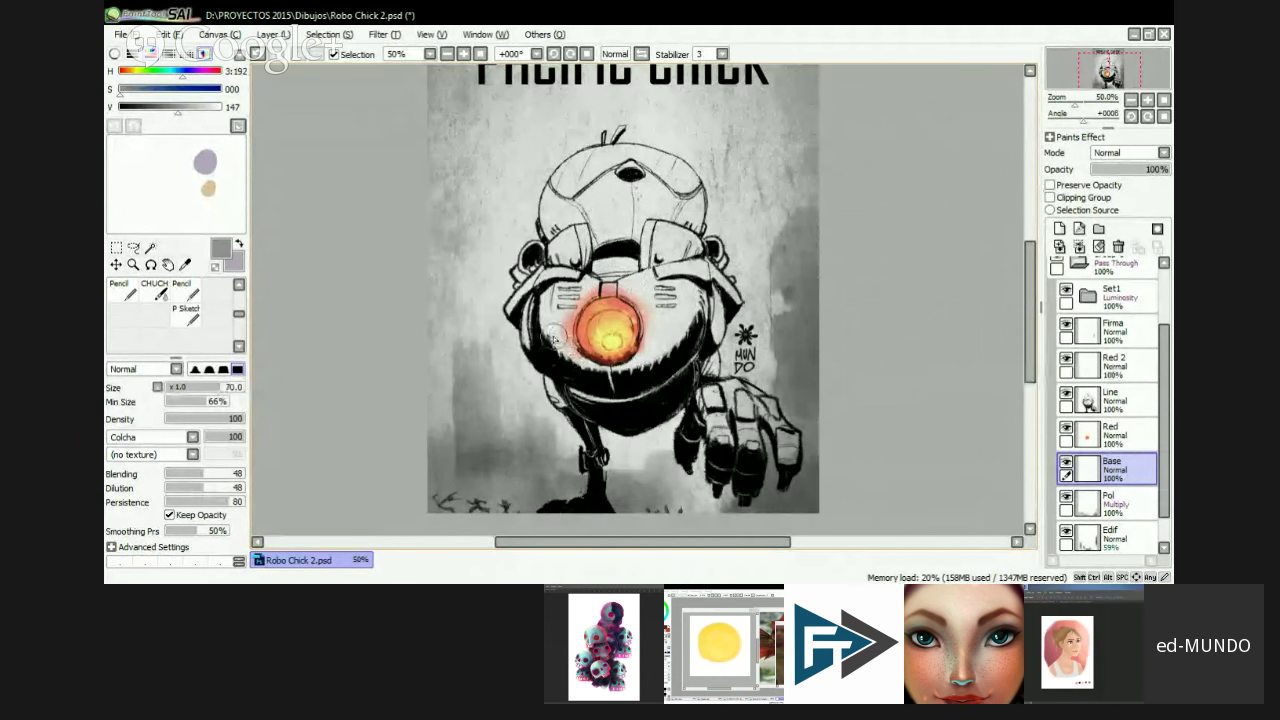
{"action": "key", "text": "bracketleft"}
{"action": "key", "text": "bracketleft"}
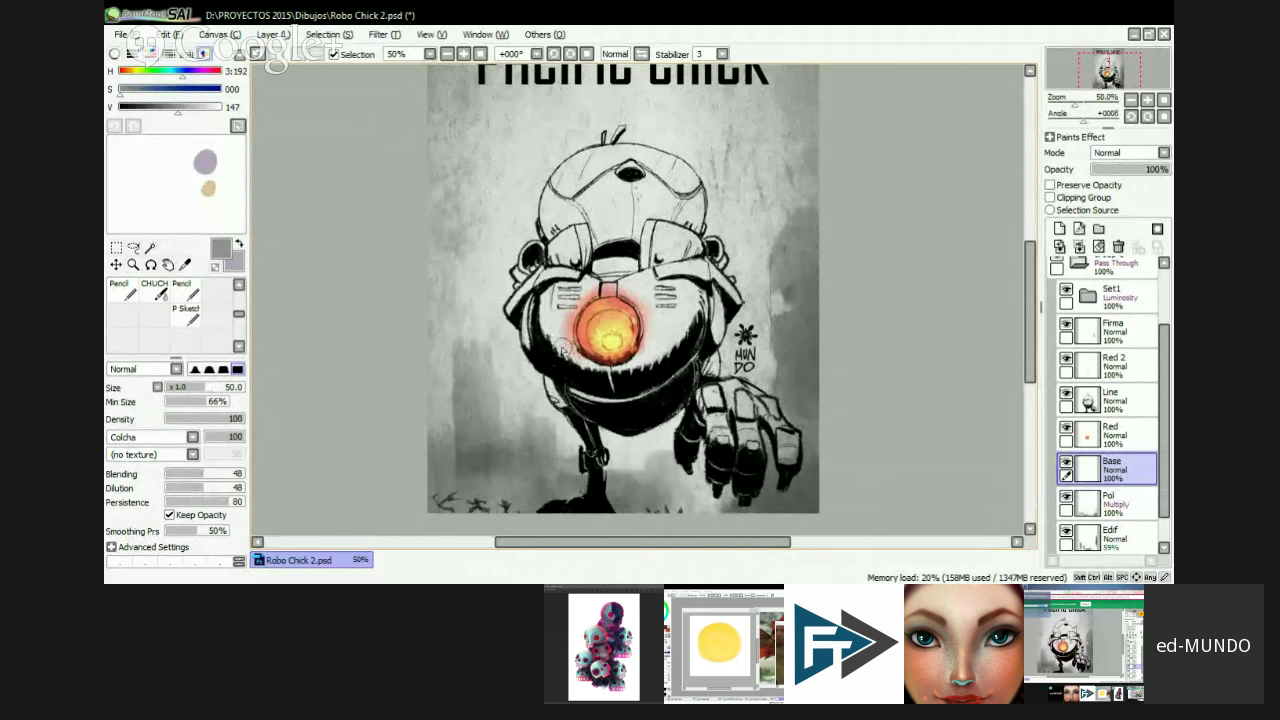
{"action": "mouse_move", "coordinate": [570, 365]}
{"action": "left_mouse_down"}
{"action": "mouse_move", "coordinate": [566, 415]}
{"action": "mouse_move", "coordinate": [545, 372]}
{"action": "left_mouse_up"}
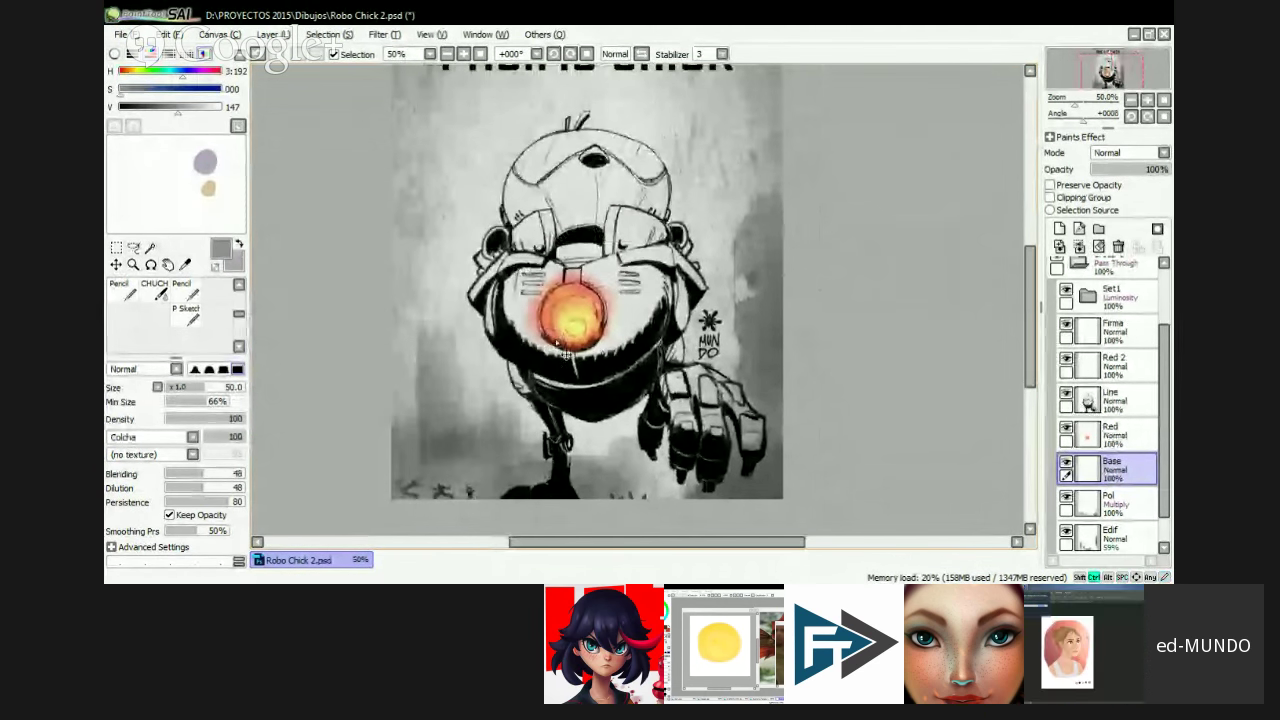
- Reduce the brush size to 25 for painting the robot's chest around the glowing light
{"action": "scroll", "coordinate": [550, 365], "scroll_direction": "up", "scroll_amount": 2}
{"action": "scroll", "coordinate": [565, 355], "scroll_direction": "up", "scroll_amount": 1}
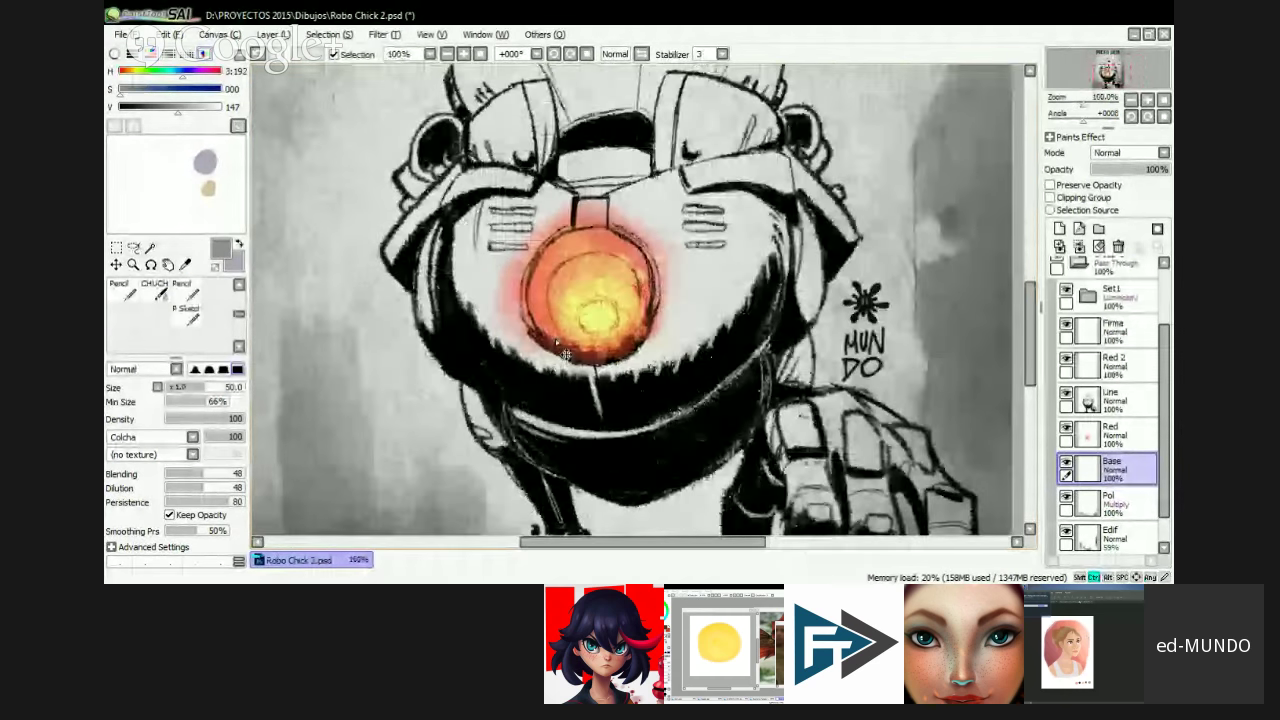
{"action": "scroll", "coordinate": [565, 355], "scroll_direction": "down", "scroll_amount": 1}
{"action": "scroll", "coordinate": [565, 355], "scroll_direction": "up", "scroll_amount": 2}
{"action": "scroll", "coordinate": [565, 355], "scroll_direction": "down", "scroll_amount": 1}
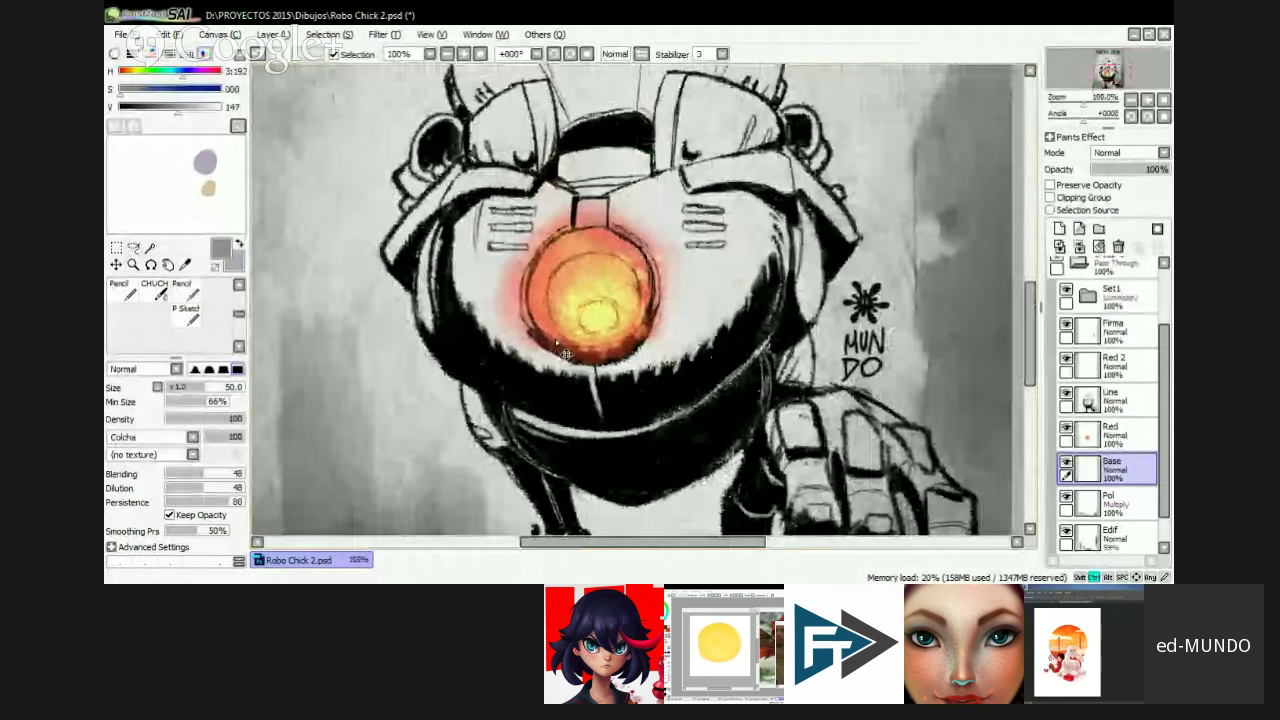
{"action": "left_click_drag", "start_coordinate": [743, 335], "coordinate": [698, 400]}
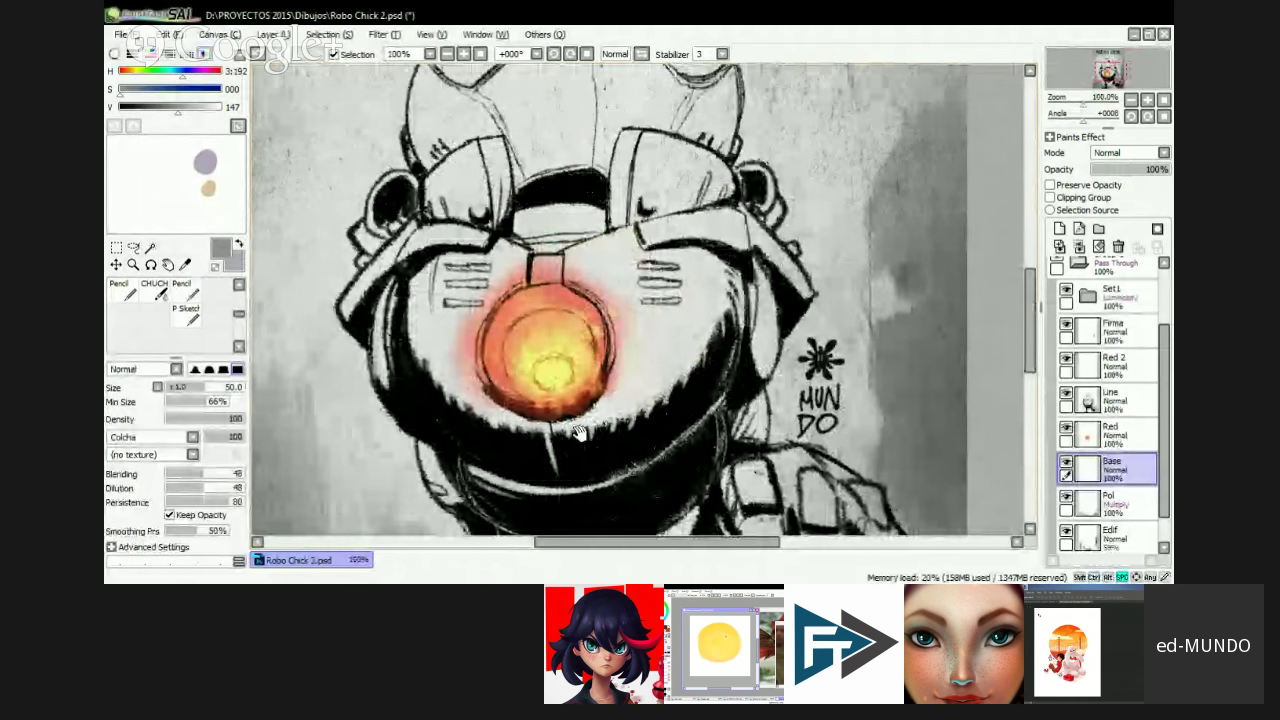
{"action": "left_click_drag", "start_coordinate": [577, 450], "coordinate": [553, 428]}
{"action": "key", "text": "bracketleft"}
{"action": "key", "text": "bracketleft"}
{"action": "key", "text": "bracketleft"}
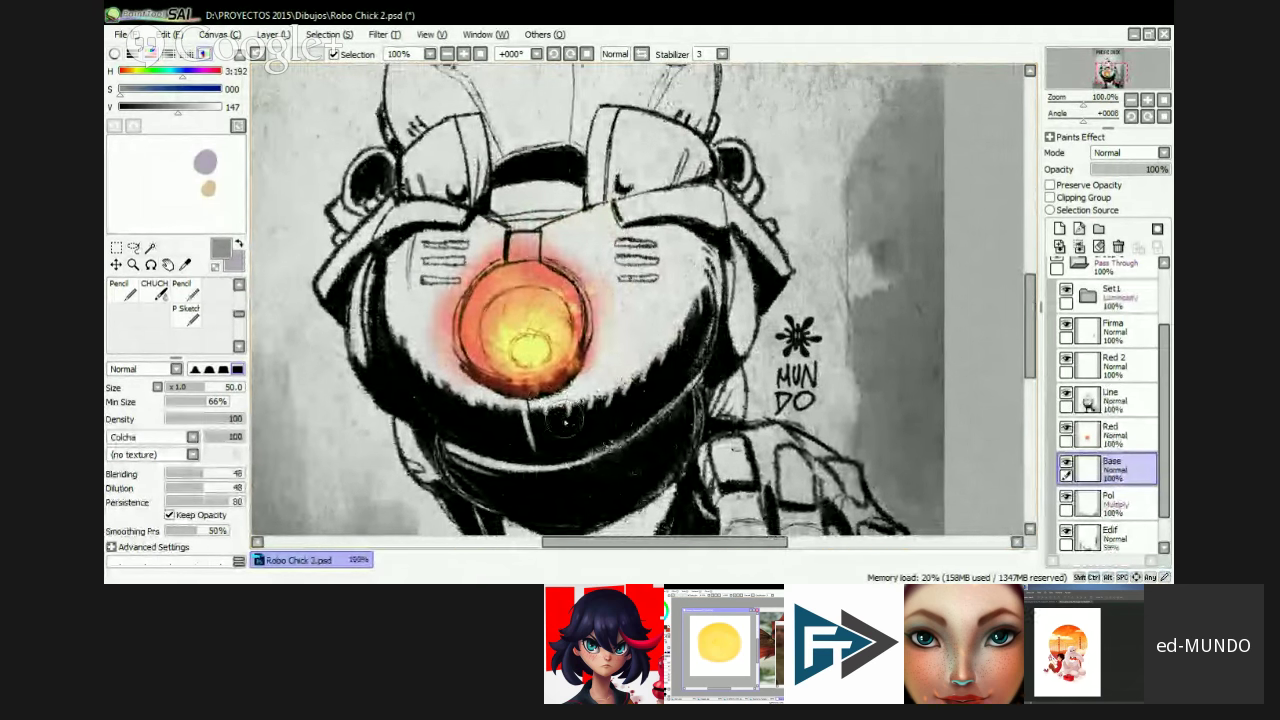
{"action": "key", "text": "bracketleft"}
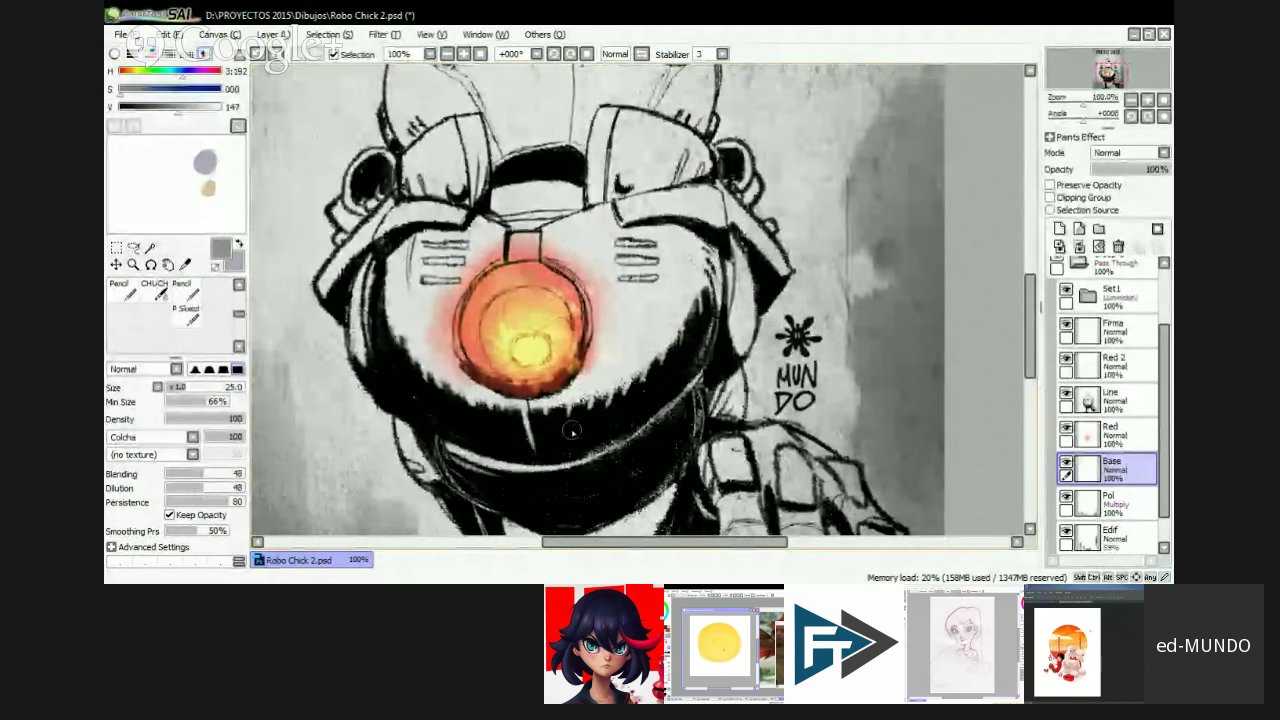
- Tint the brush grey slightly blue with saturation 20 and value 166, and use brush size 40
{"action": "left_click_drag", "start_coordinate": [643, 392], "coordinate": [701, 436]}
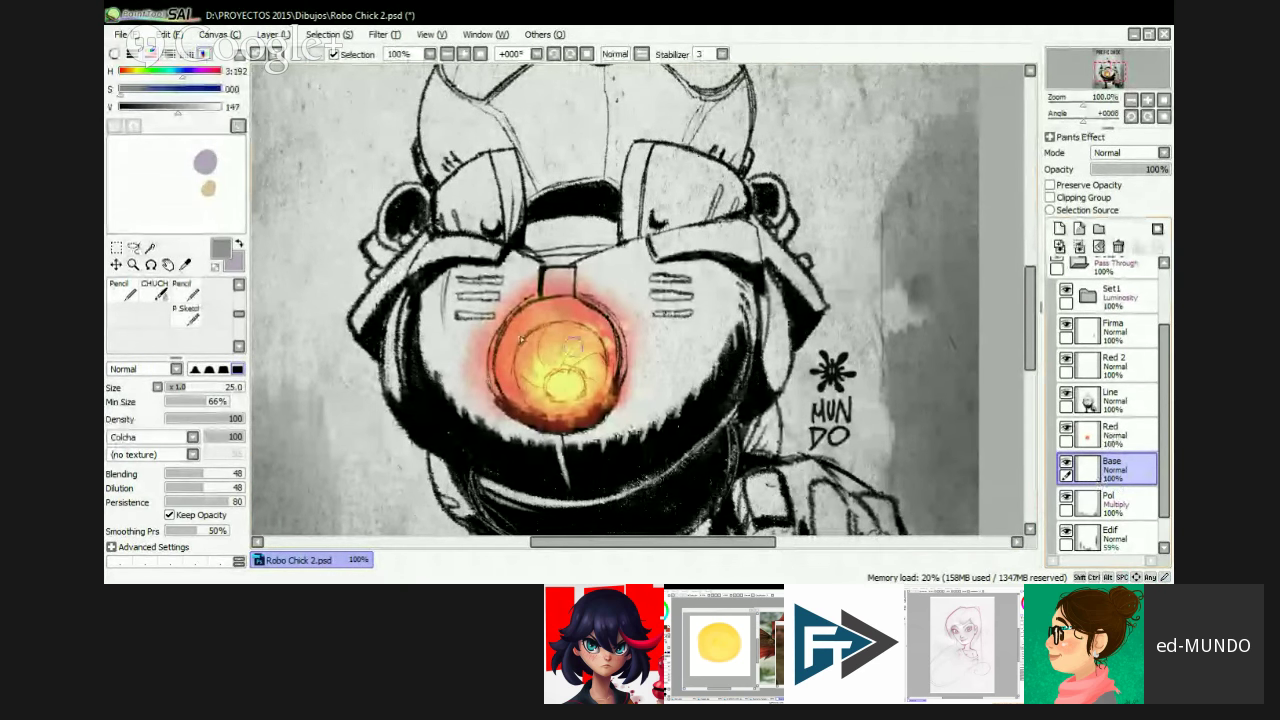
{"action": "left_click", "coordinate": [126, 89]}
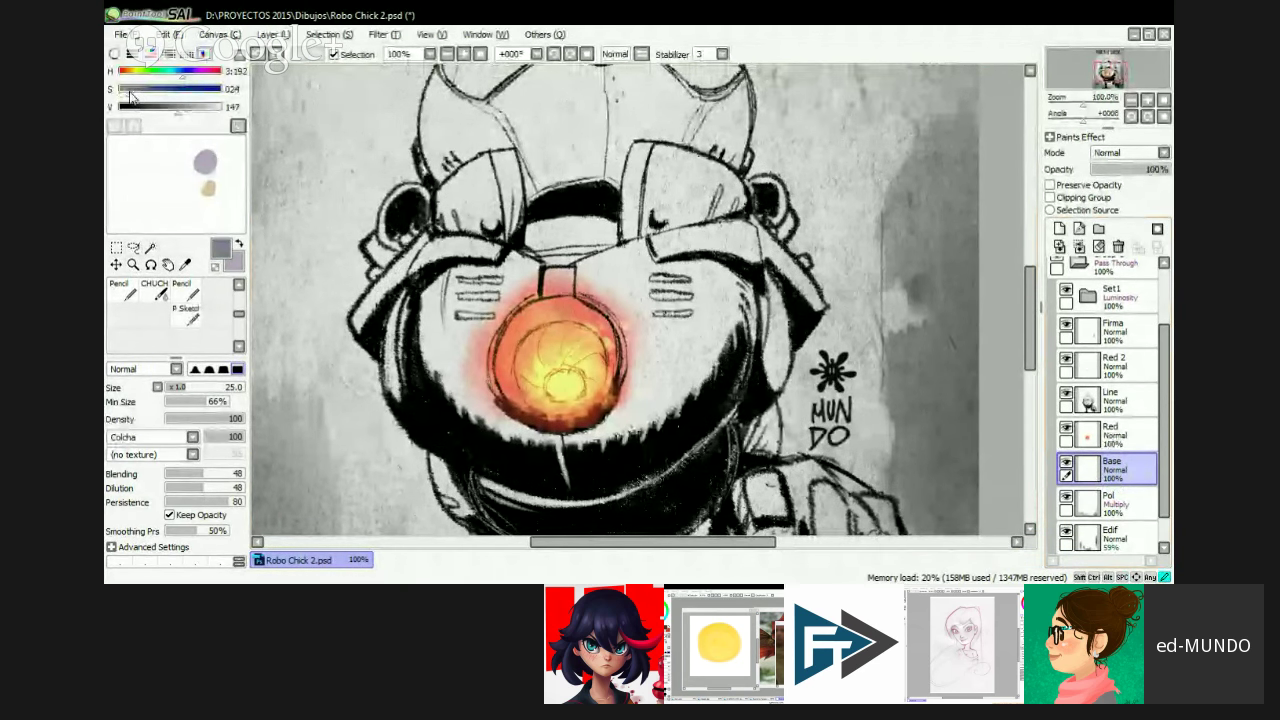
{"action": "left_click", "coordinate": [184, 106]}
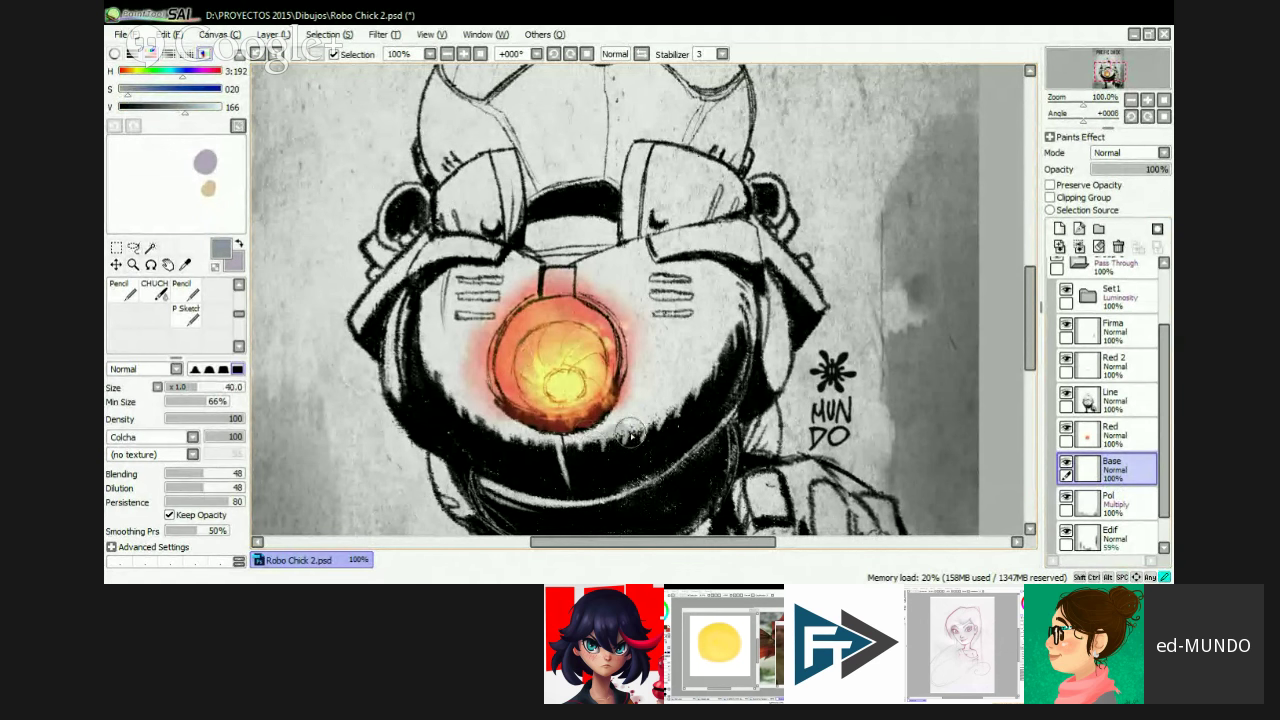
- Paint bluish-grey shading on the Base layer at the lower right of the chest light with brush sizes 40 to 70
{"action": "left_click_drag", "start_coordinate": [630, 435], "coordinate": [590, 458]}
{"action": "left_click_drag", "start_coordinate": [620, 410], "coordinate": [600, 442]}
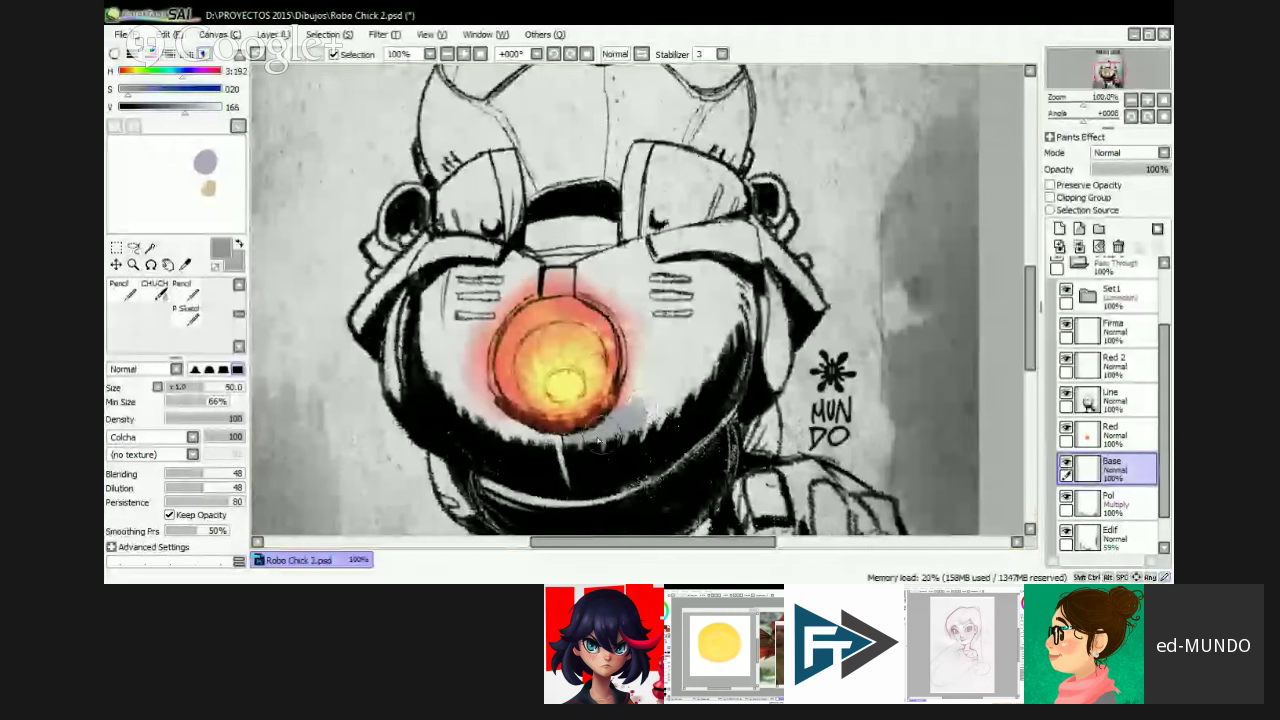
{"action": "key", "text": "bracketright"}
{"action": "key", "text": "bracketright"}
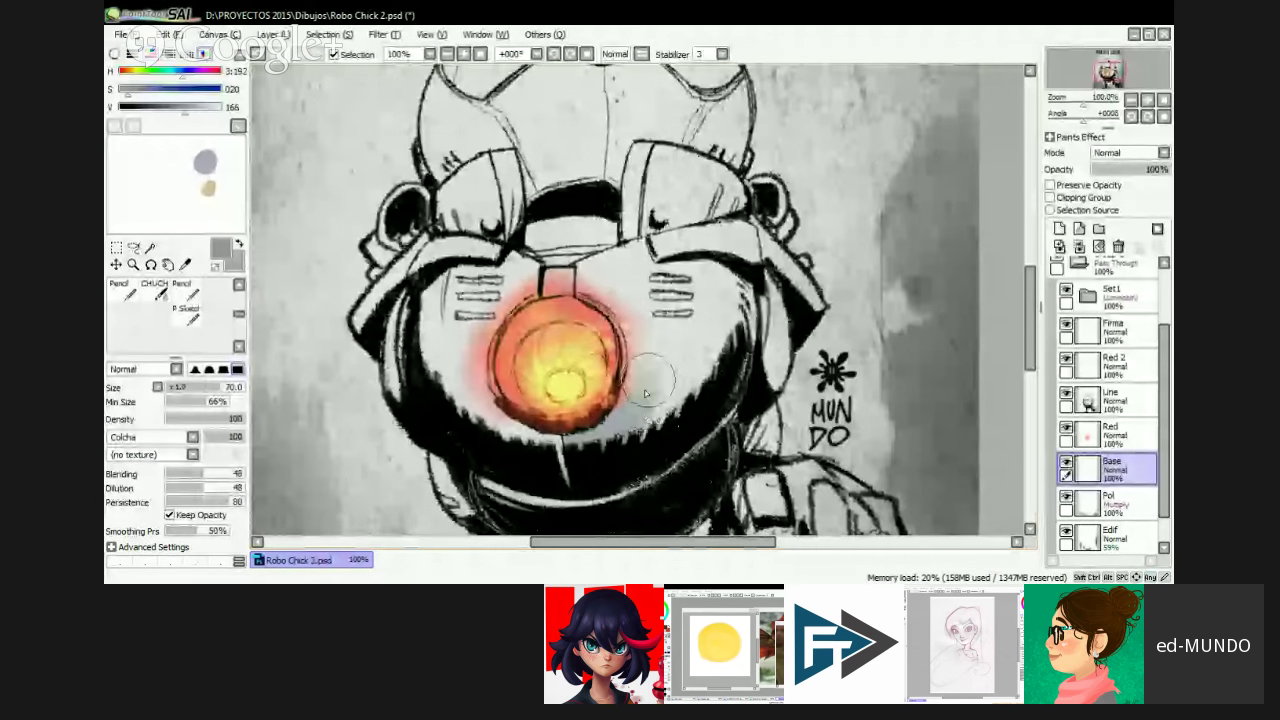
{"action": "key", "text": "bracketleft"}
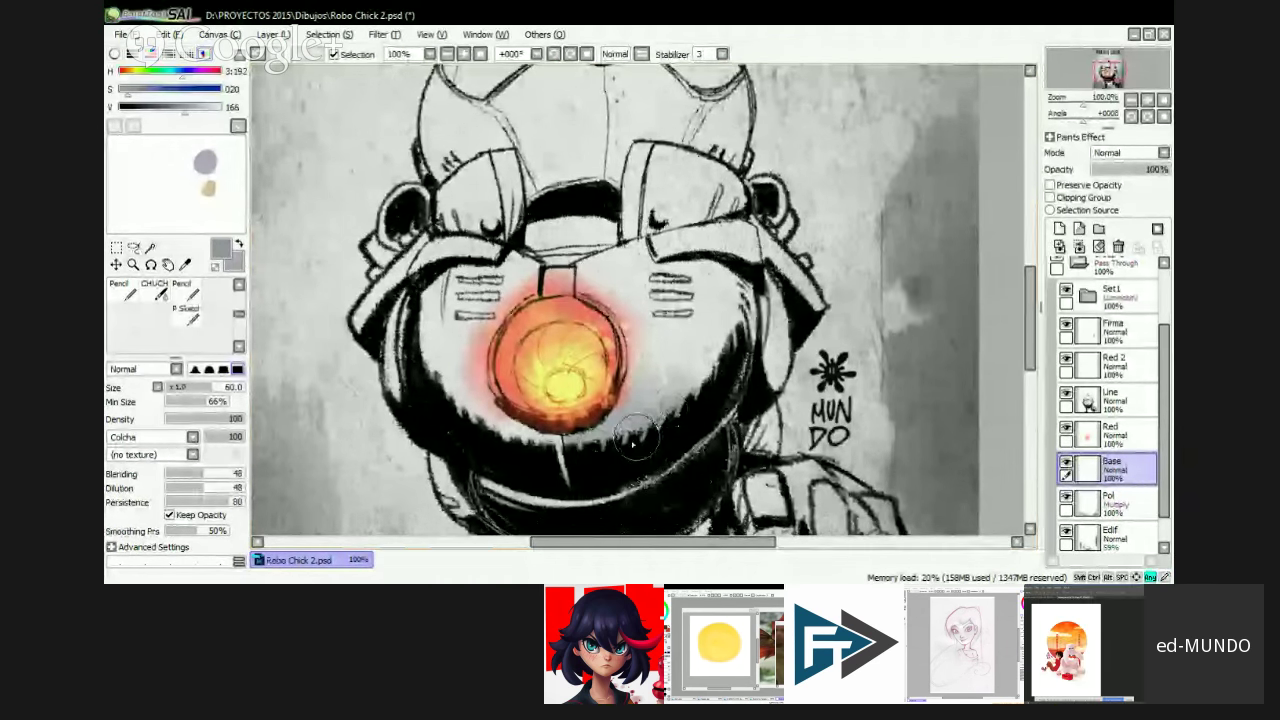
{"action": "mouse_move", "coordinate": [632, 440]}
{"action": "left_mouse_down"}
{"action": "mouse_move", "coordinate": [603, 455]}
{"action": "mouse_move", "coordinate": [663, 419]}
{"action": "mouse_move", "coordinate": [597, 449]}
{"action": "mouse_move", "coordinate": [691, 381]}
{"action": "mouse_move", "coordinate": [651, 419]}
{"action": "mouse_move", "coordinate": [713, 354]}
{"action": "mouse_move", "coordinate": [696, 386]}
{"action": "mouse_move", "coordinate": [606, 444]}
{"action": "left_mouse_up"}
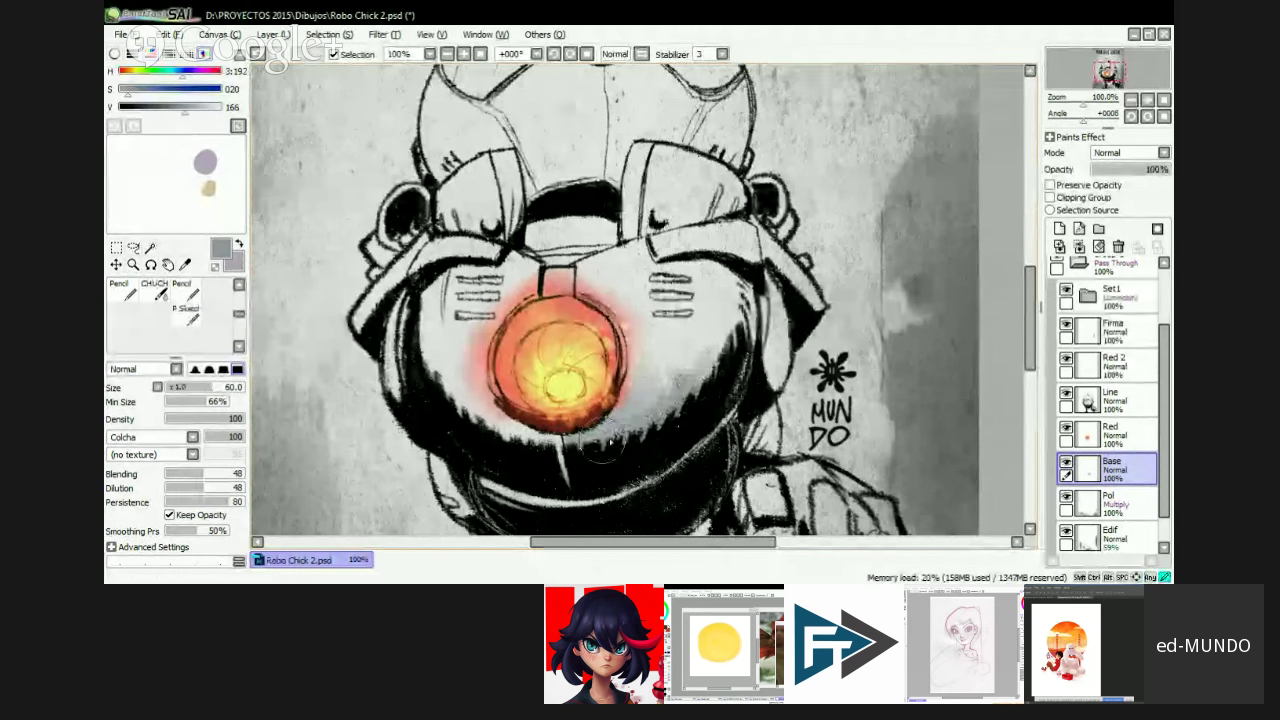
- Extend the grey shading beneath the chest light towards its left side, reducing the brush size from 70 to 40
{"action": "key", "text": "bracketright"}
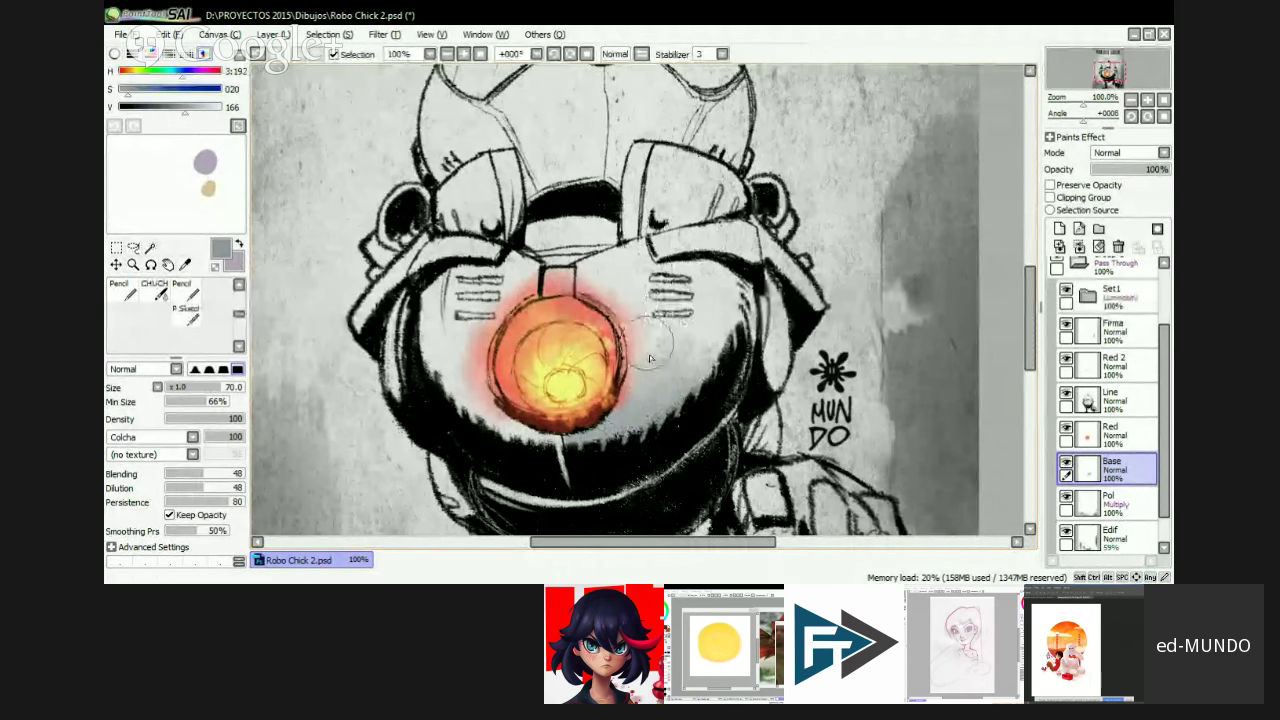
{"action": "key", "text": "bracketleft"}
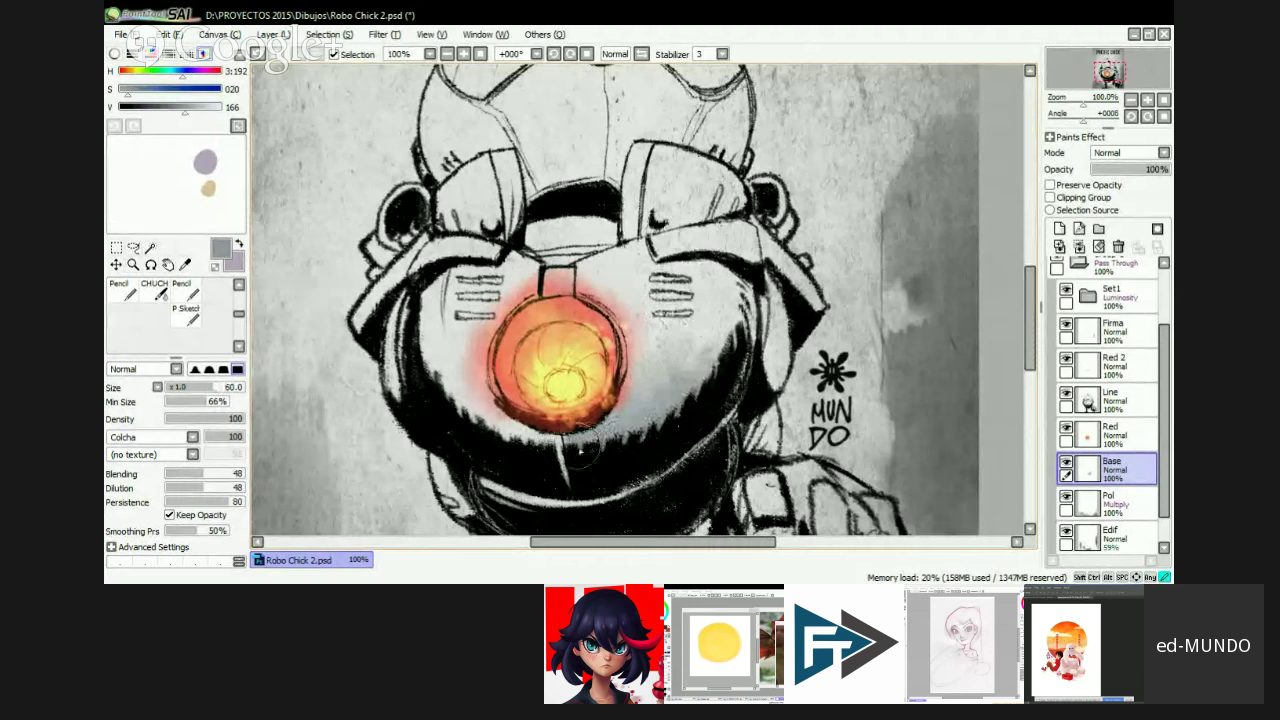
{"action": "key", "text": "bracketleft"}
{"action": "key", "text": "bracketleft"}
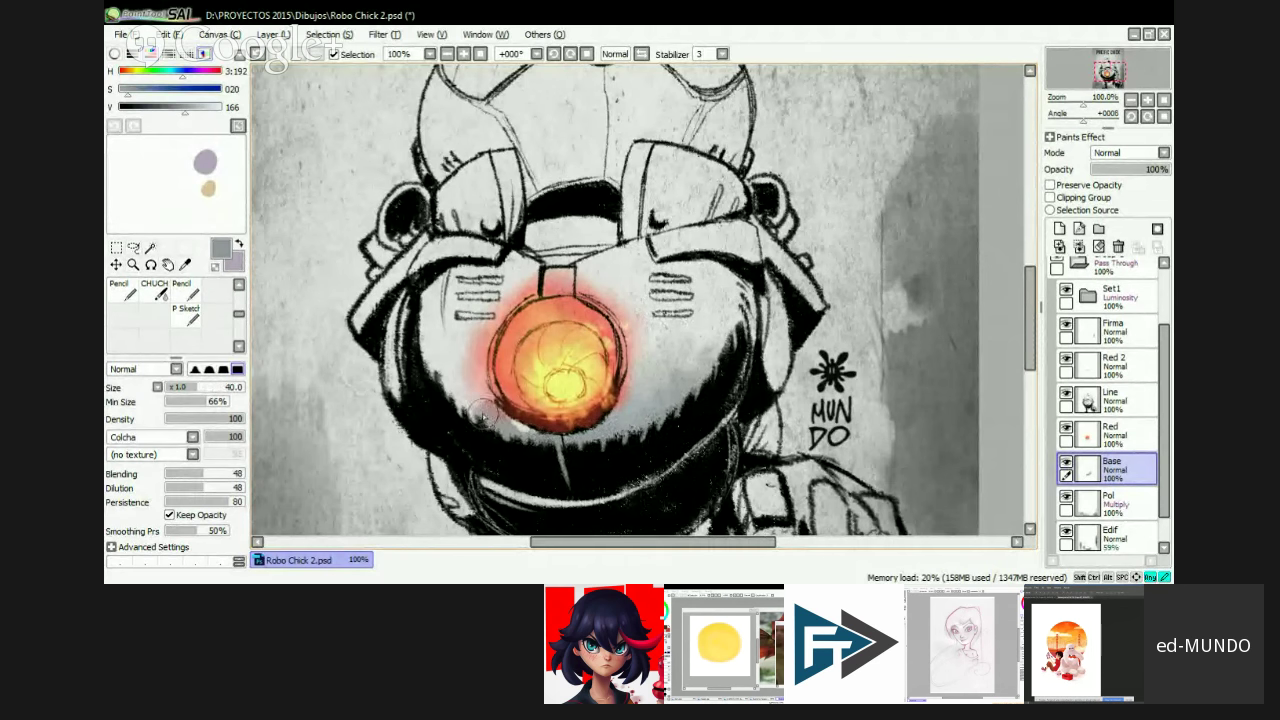
- Shade the lower chest from the left of the light across its underside with brush sizes 60 to 80
{"action": "scroll", "coordinate": [565, 440], "scroll_direction": "down", "scroll_amount": 2}
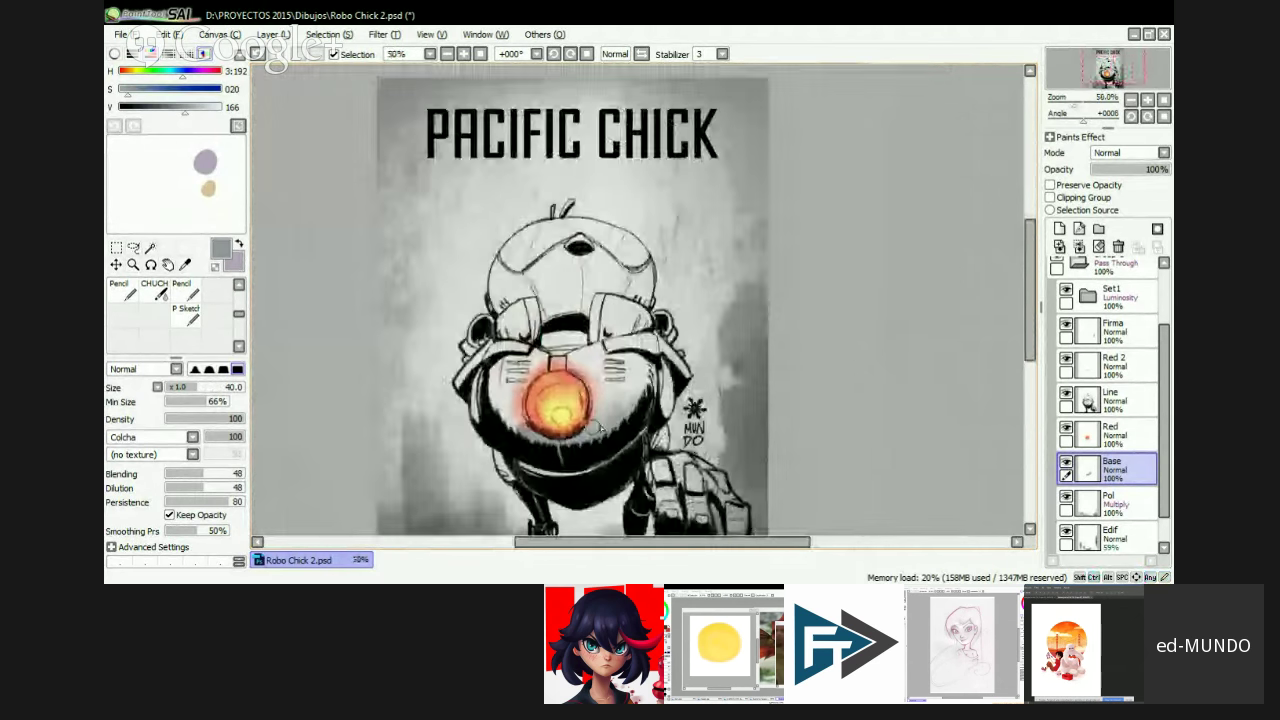
{"action": "left_click_drag", "start_coordinate": [597, 425], "coordinate": [692, 352]}
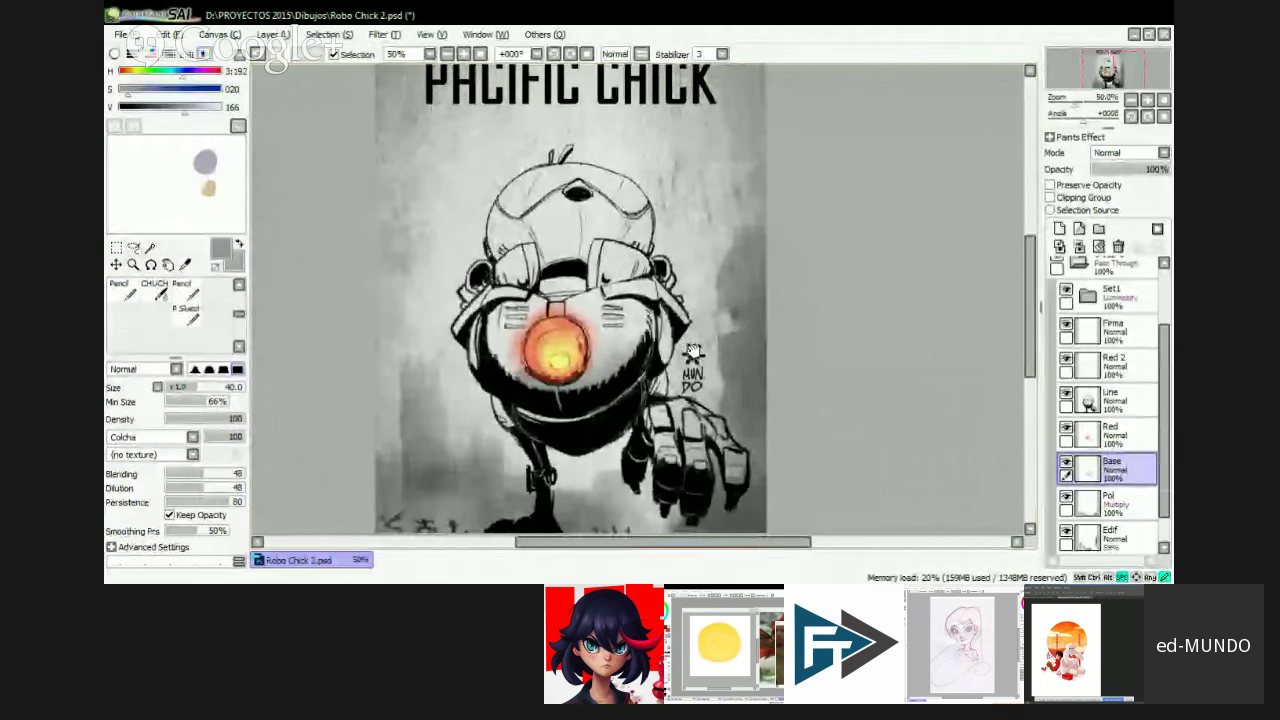
{"action": "key", "text": "bracketright"}
{"action": "key", "text": "bracketright"}
{"action": "key", "text": "bracketright"}
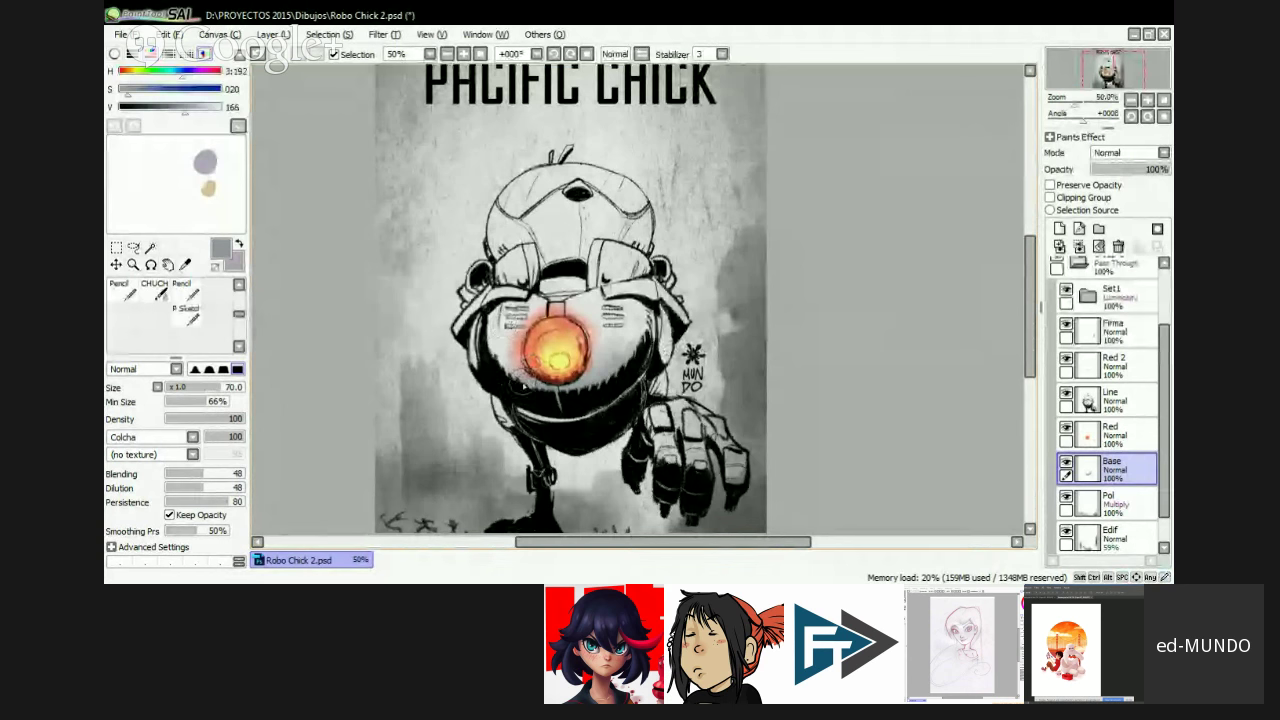
{"action": "key", "text": "bracketright"}
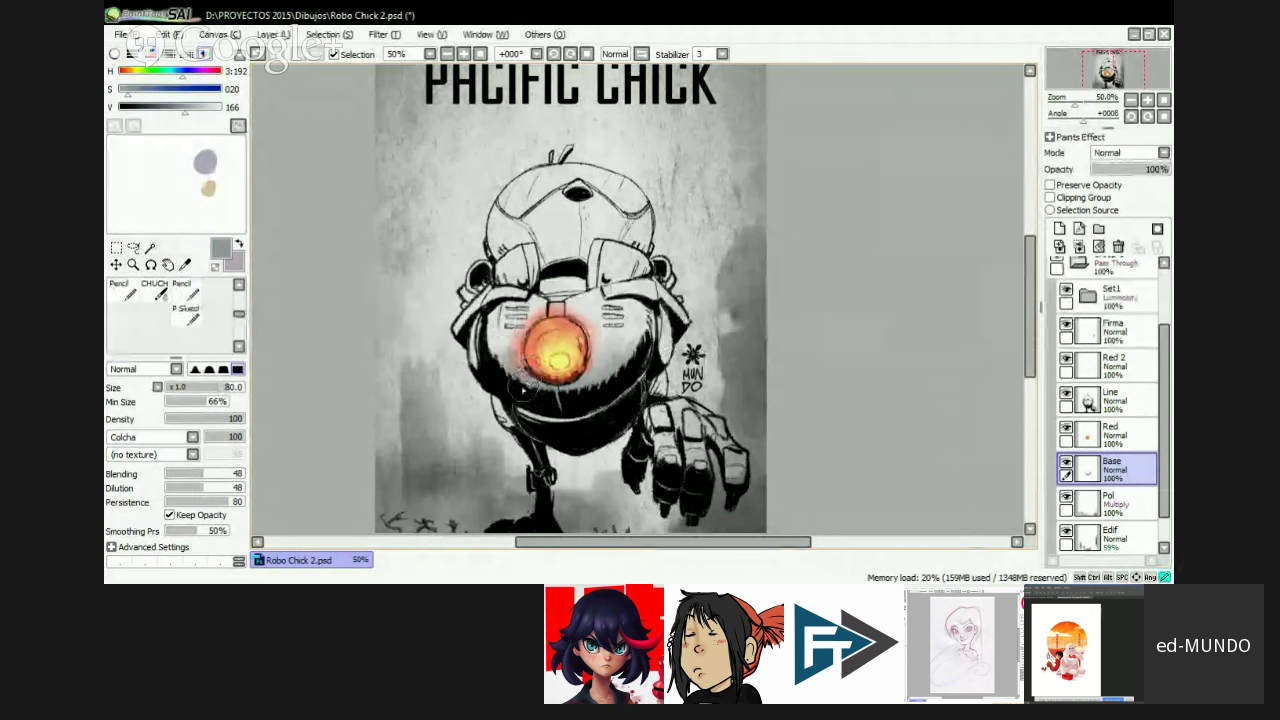
{"action": "key", "text": "bracketleft"}
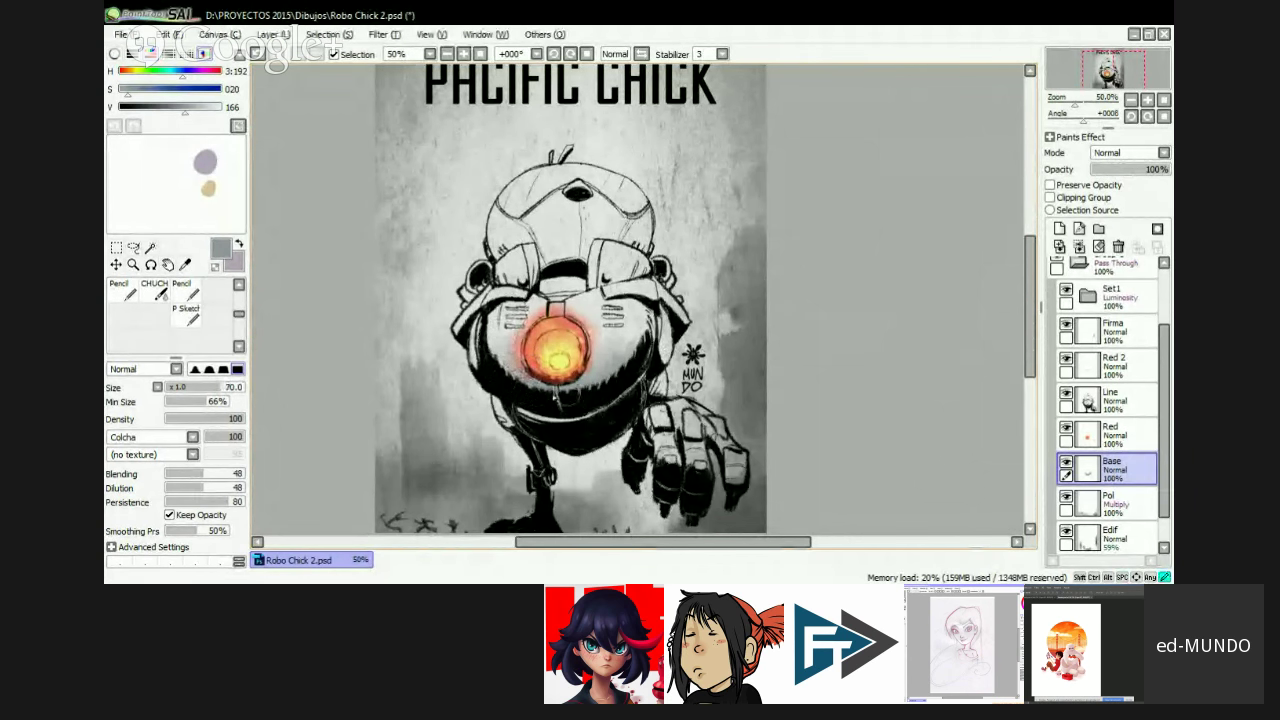
{"action": "key", "text": "bracketright"}
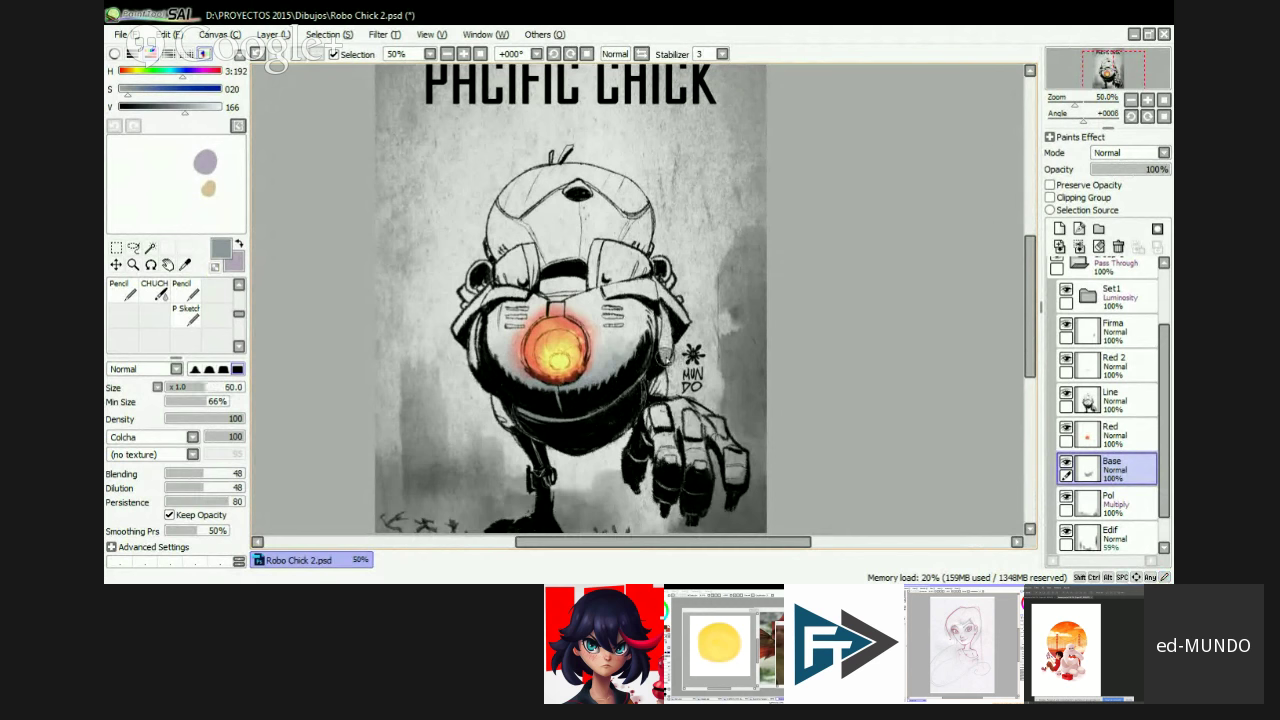
- Refine the grey shading along both lower edges of the chest with a smaller brush of size 35 to 40
{"action": "key", "text": "e"}
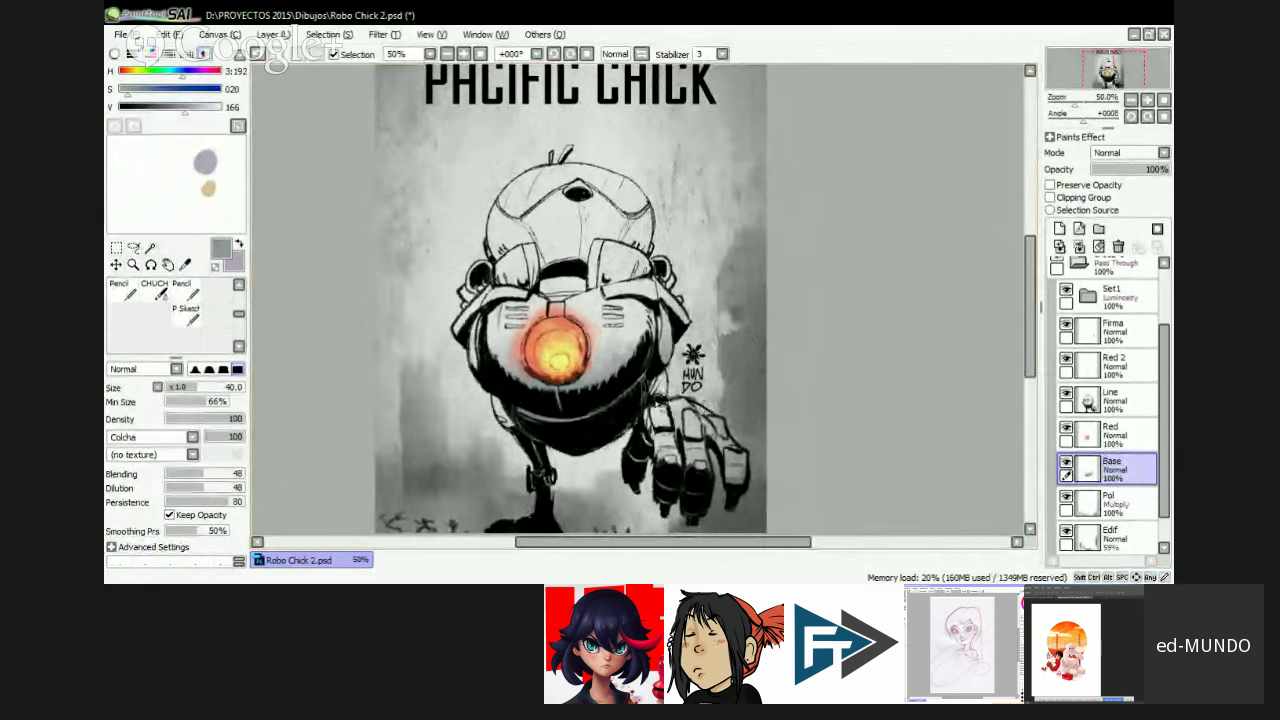
{"action": "key", "text": "bracketright"}
{"action": "key", "text": "bracketright"}
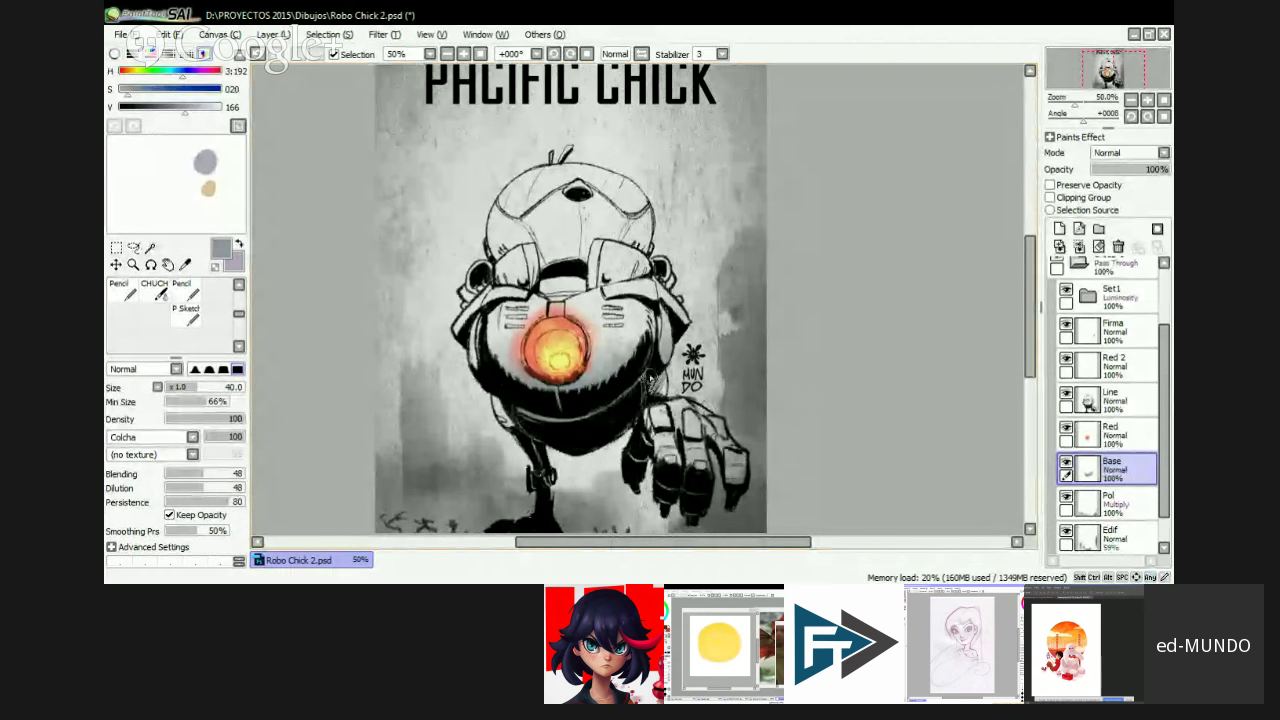
{"action": "key", "text": "bracketleft"}
{"action": "key", "text": "bracketleft"}
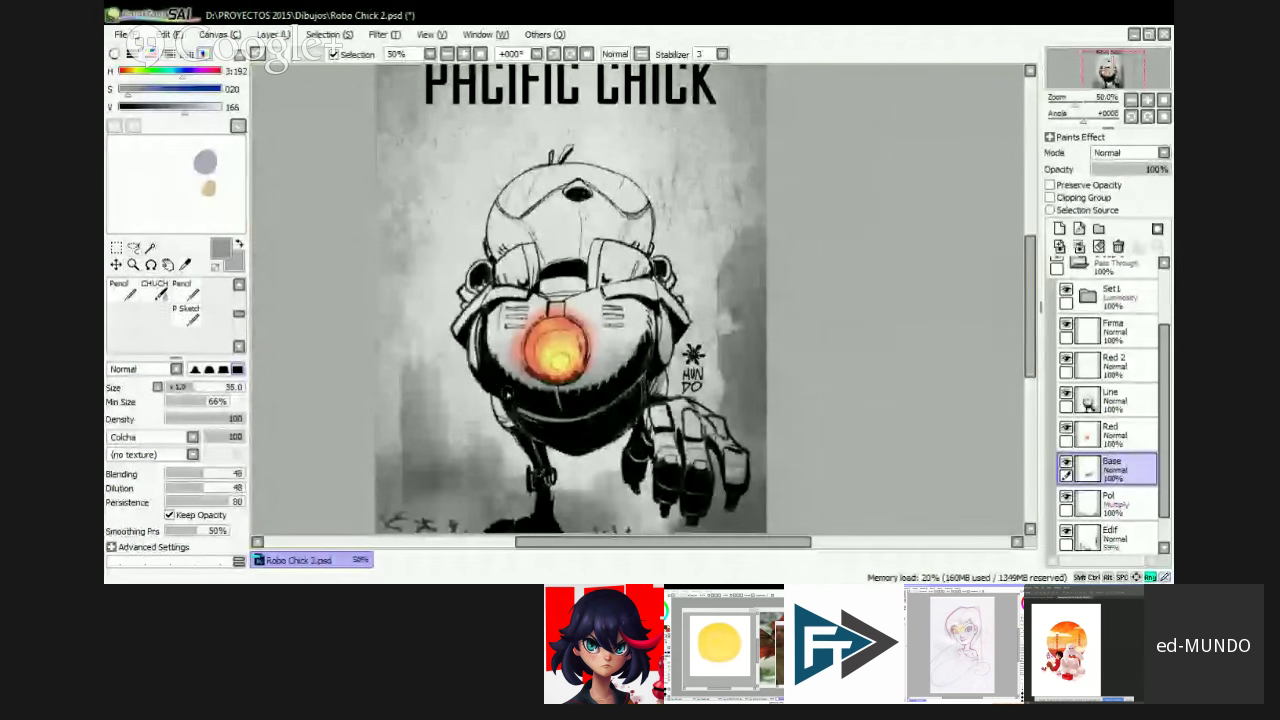
{"action": "mouse_move", "coordinate": [497, 428]}
{"action": "left_mouse_down"}
{"action": "mouse_move", "coordinate": [527, 467]}
{"action": "mouse_move", "coordinate": [554, 445]}
{"action": "mouse_move", "coordinate": [523, 460]}
{"action": "mouse_move", "coordinate": [553, 448]}
{"action": "left_mouse_up"}
{"action": "key", "text": "bracketleft"}
{"action": "key", "text": "bracketright"}
{"action": "key", "text": "bracketright"}
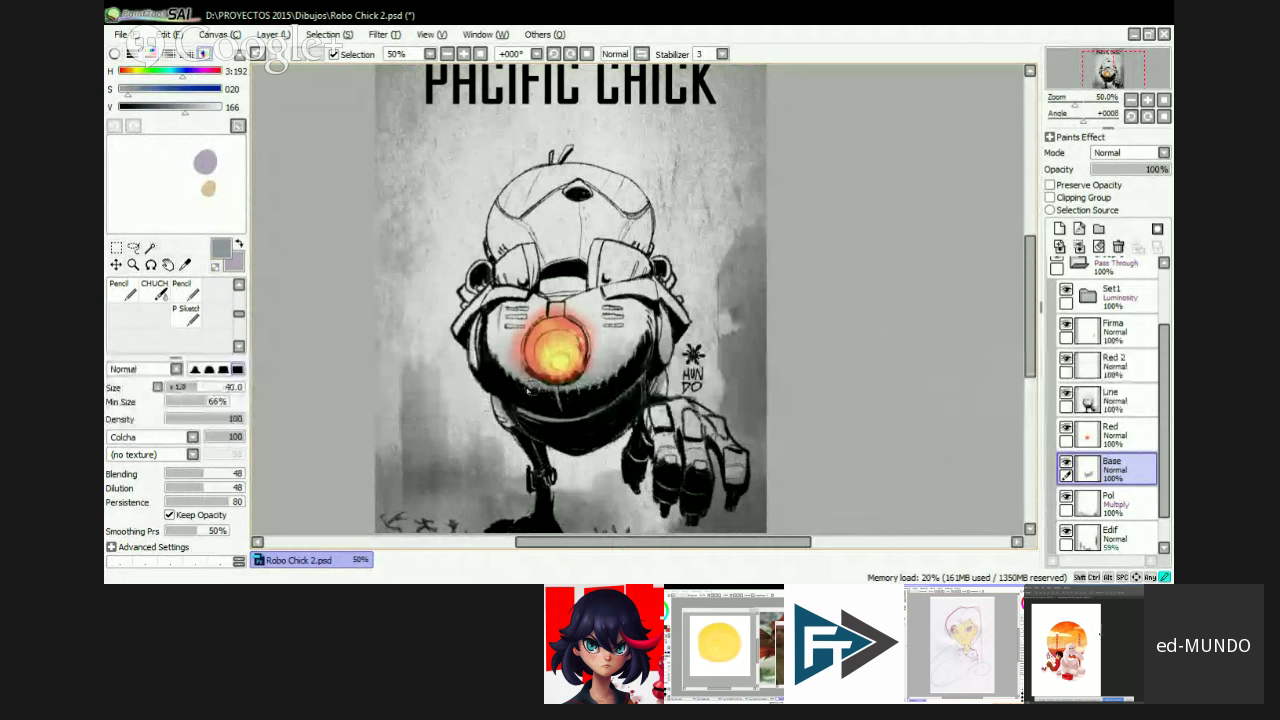
- Enlarge the brush to 60 and continue the grey shading along the middle of the lower chest
{"action": "key", "text": "bracketright"}
{"action": "key", "text": "bracketright"}
{"action": "key", "text": "bracketright"}
{"action": "key", "text": "bracketright"}
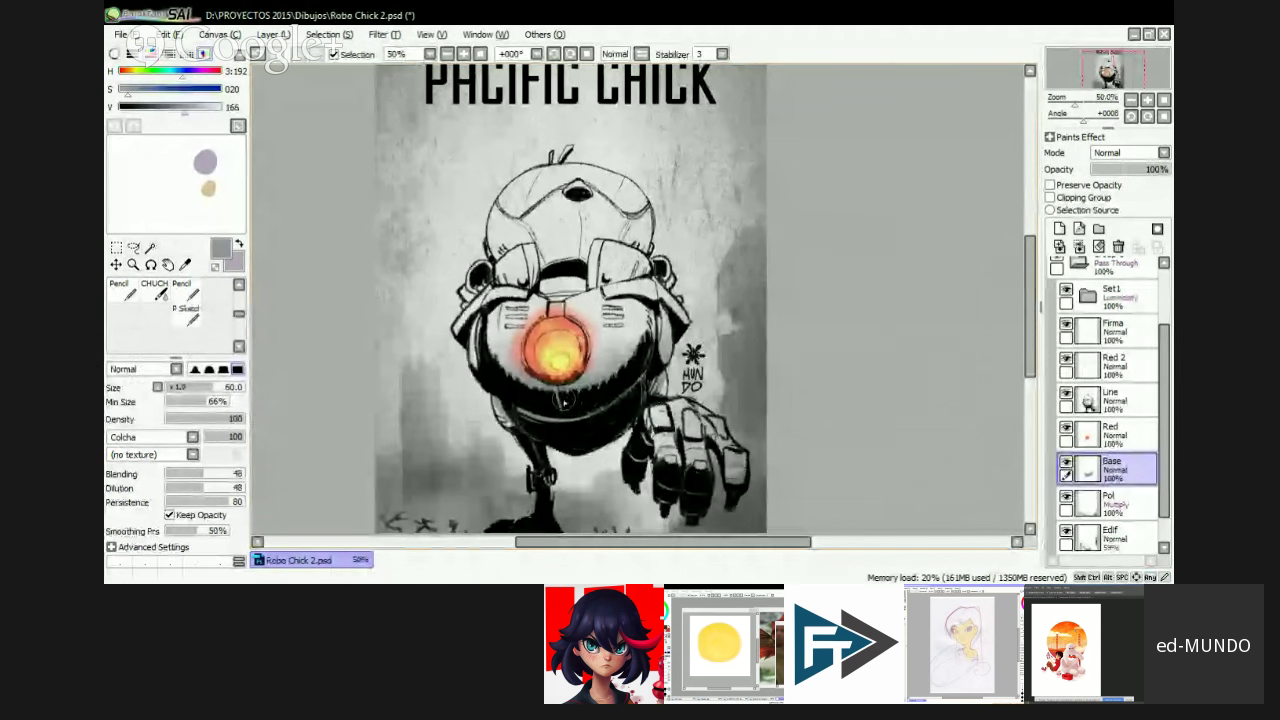
{"action": "scroll", "coordinate": [175, 315], "scroll_direction": "up", "scroll_amount": 3}
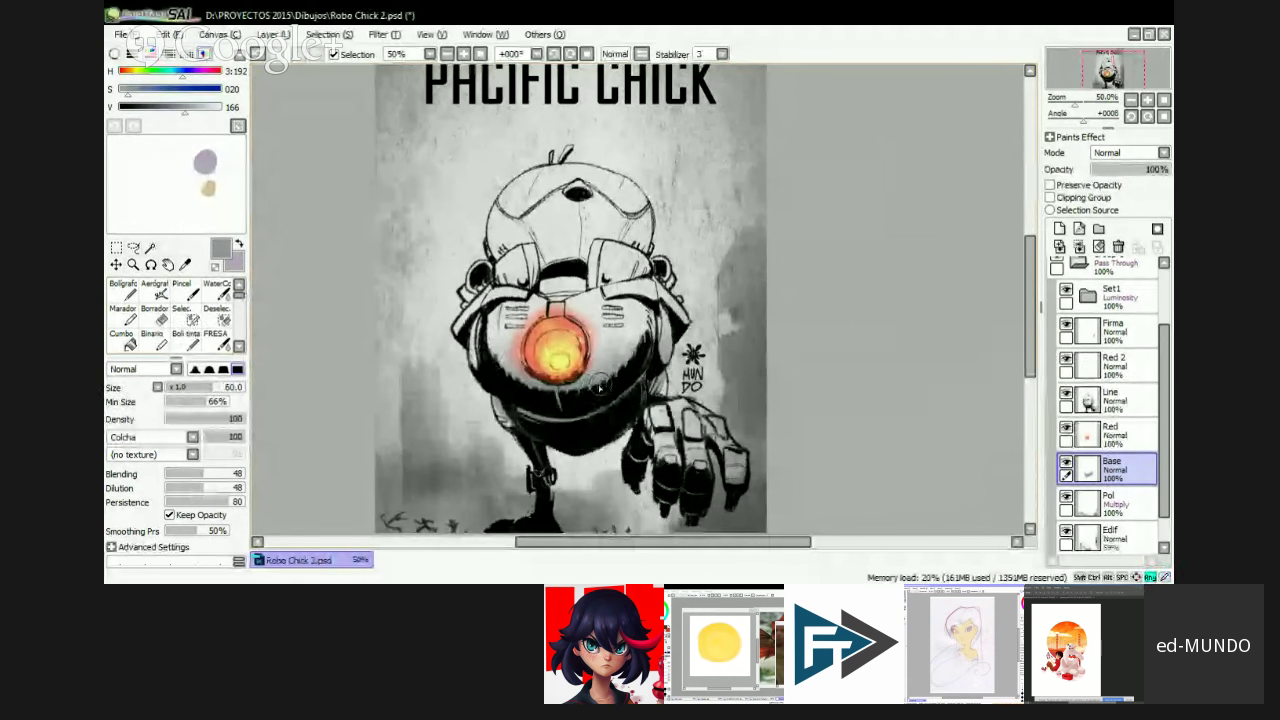
- Reduce the brush size to 25 and shade around the vent slots on the right side of the chest
{"action": "key", "text": "bracketleft"}
{"action": "key", "text": "bracketleft"}
{"action": "key", "text": "bracketleft"}
{"action": "key", "text": "bracketleft"}
{"action": "key", "text": "bracketleft"}
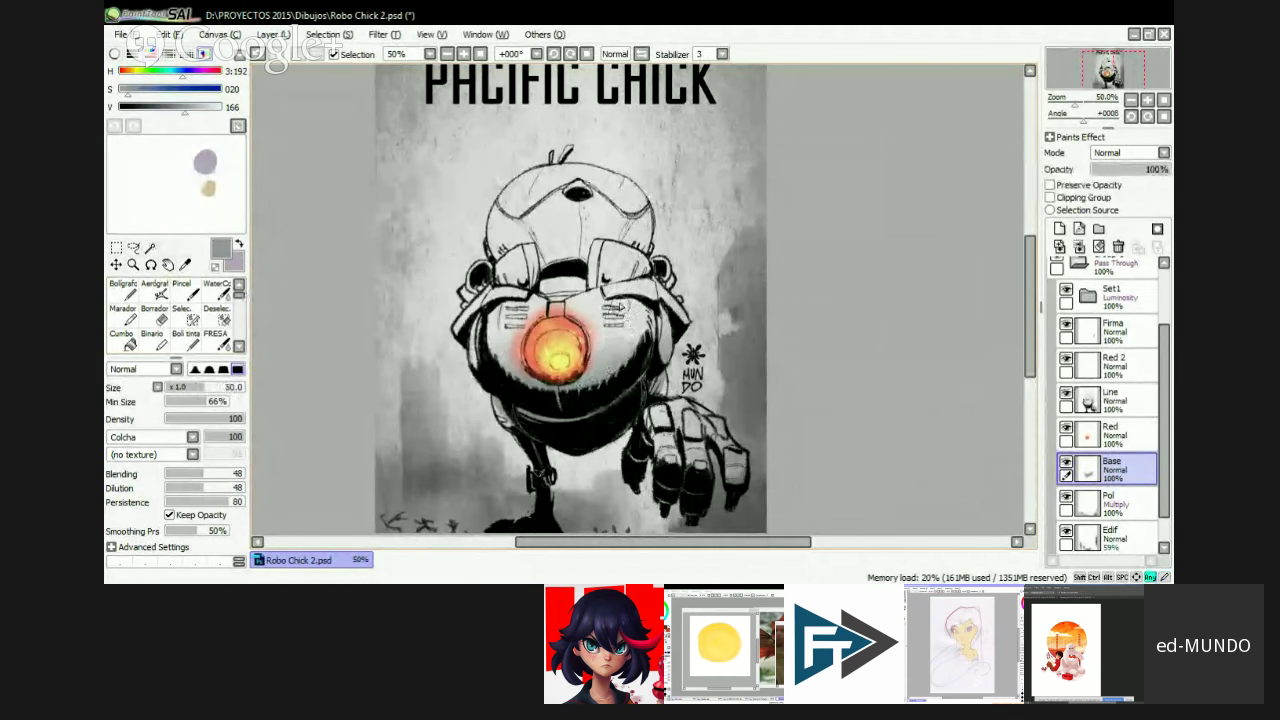
{"action": "key", "text": "bracketleft"}
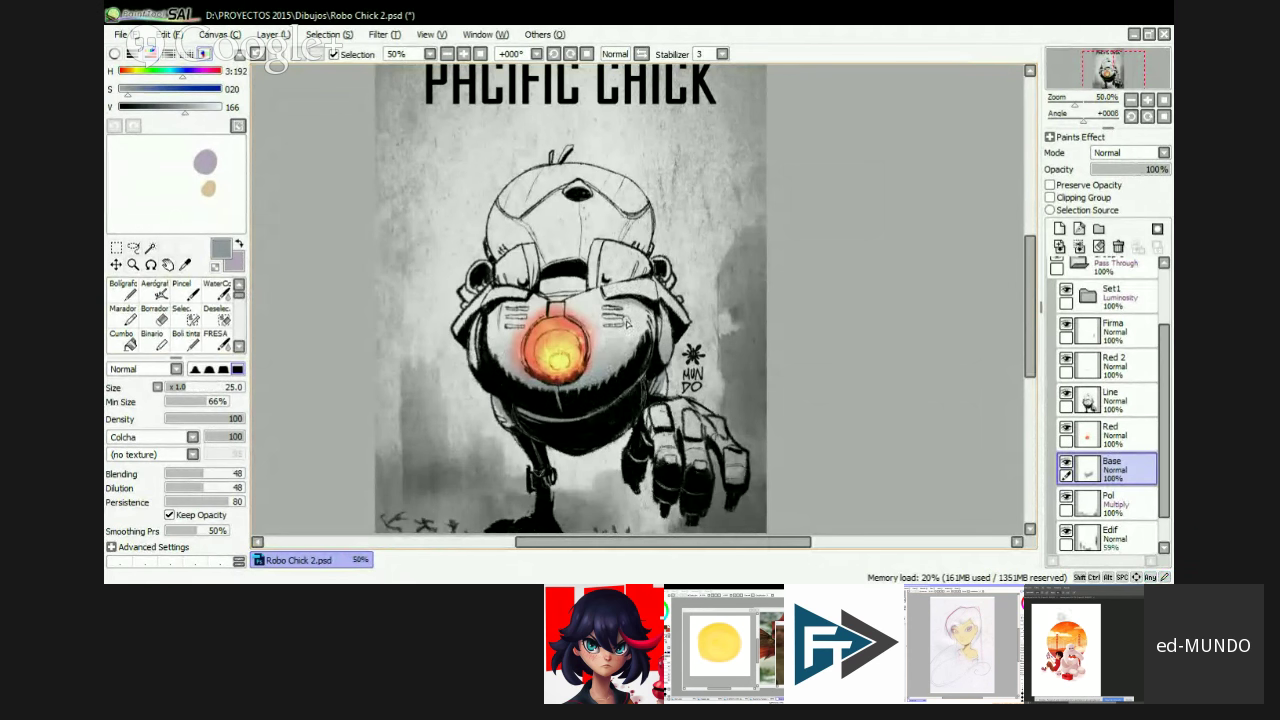
- Enlarge the brush to 70 and broaden the shading on the lower right of the chest
{"action": "key", "text": "bracketright"}
{"action": "key", "text": "bracketright"}
{"action": "key", "text": "bracketright"}
{"action": "key", "text": "bracketright"}
{"action": "key", "text": "bracketright"}
{"action": "key", "text": "bracketright"}
{"action": "key", "text": "bracketright"}
{"action": "key", "text": "bracketright"}
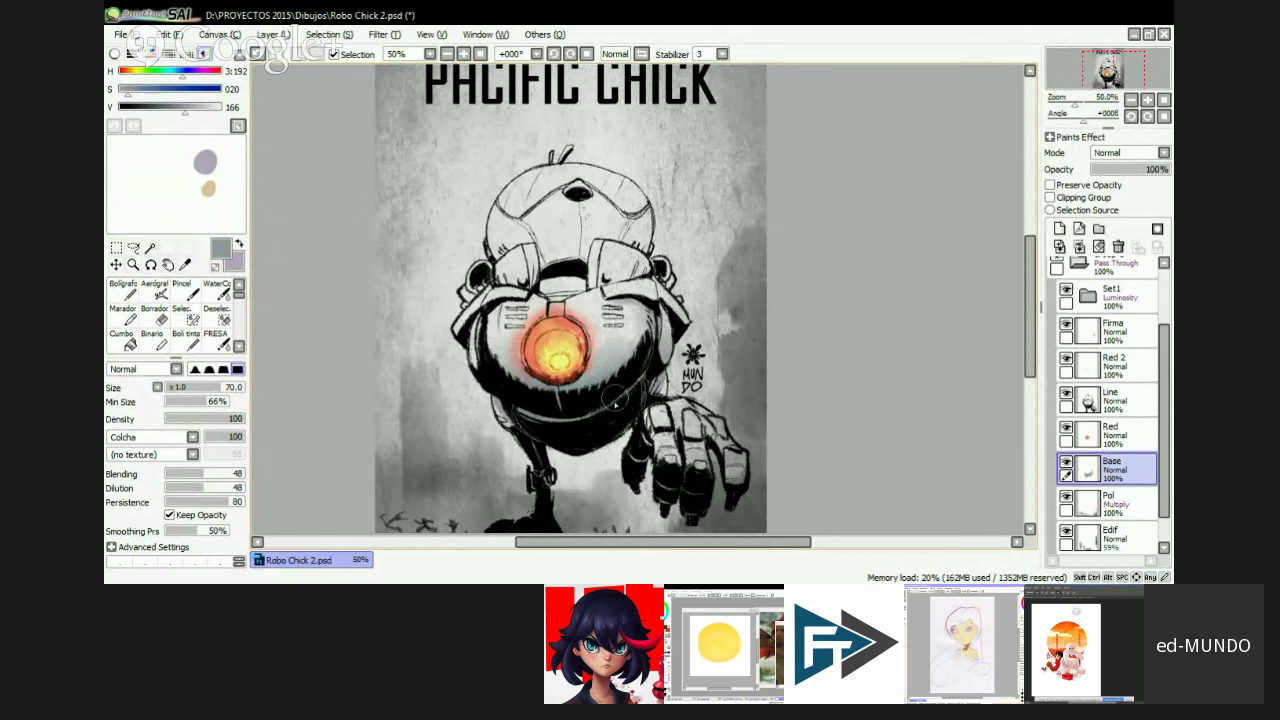
- Reduce the brush size to 35 and shade the left side of the chest beside the glowing light
{"action": "left_click_drag", "start_coordinate": [537, 307], "coordinate": [580, 365]}
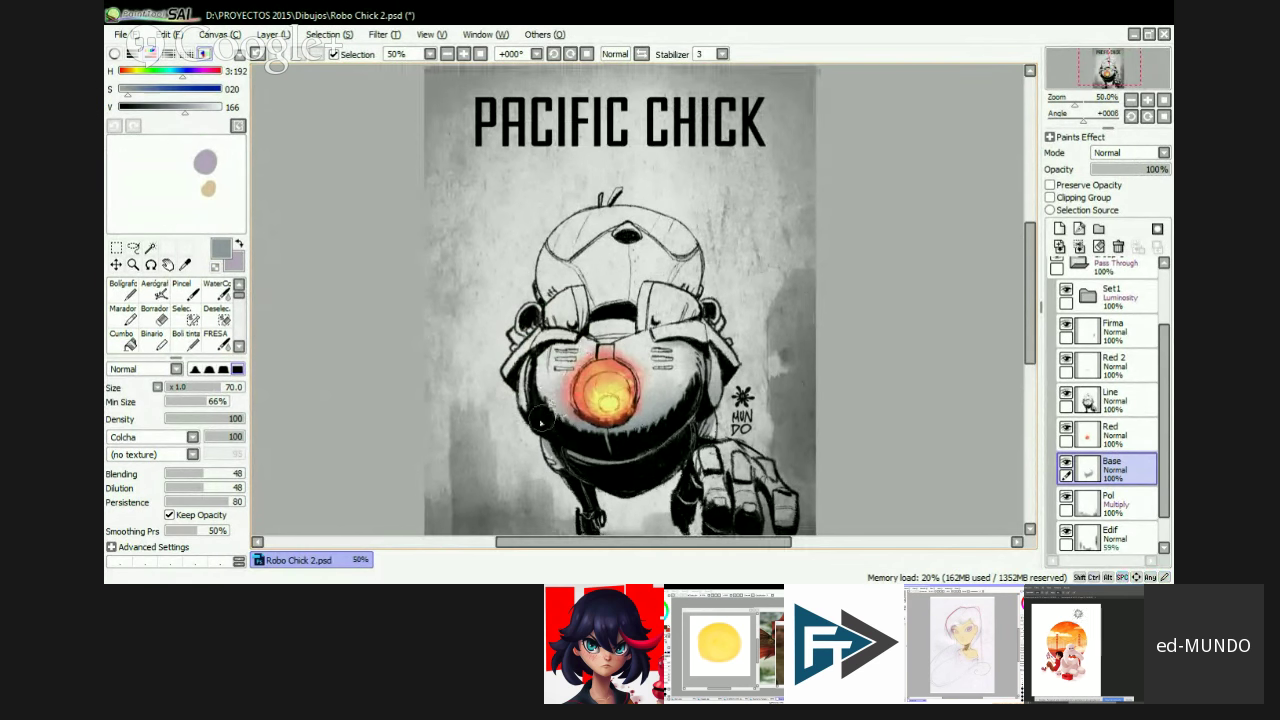
{"action": "left_click_drag", "start_coordinate": [545, 420], "coordinate": [502, 397]}
{"action": "key", "text": "bracketleft"}
{"action": "key", "text": "bracketleft"}
{"action": "key", "text": "bracketleft"}
{"action": "key", "text": "bracketleft"}
{"action": "key", "text": "bracketleft"}
{"action": "key", "text": "bracketleft"}
{"action": "key", "text": "bracketleft"}
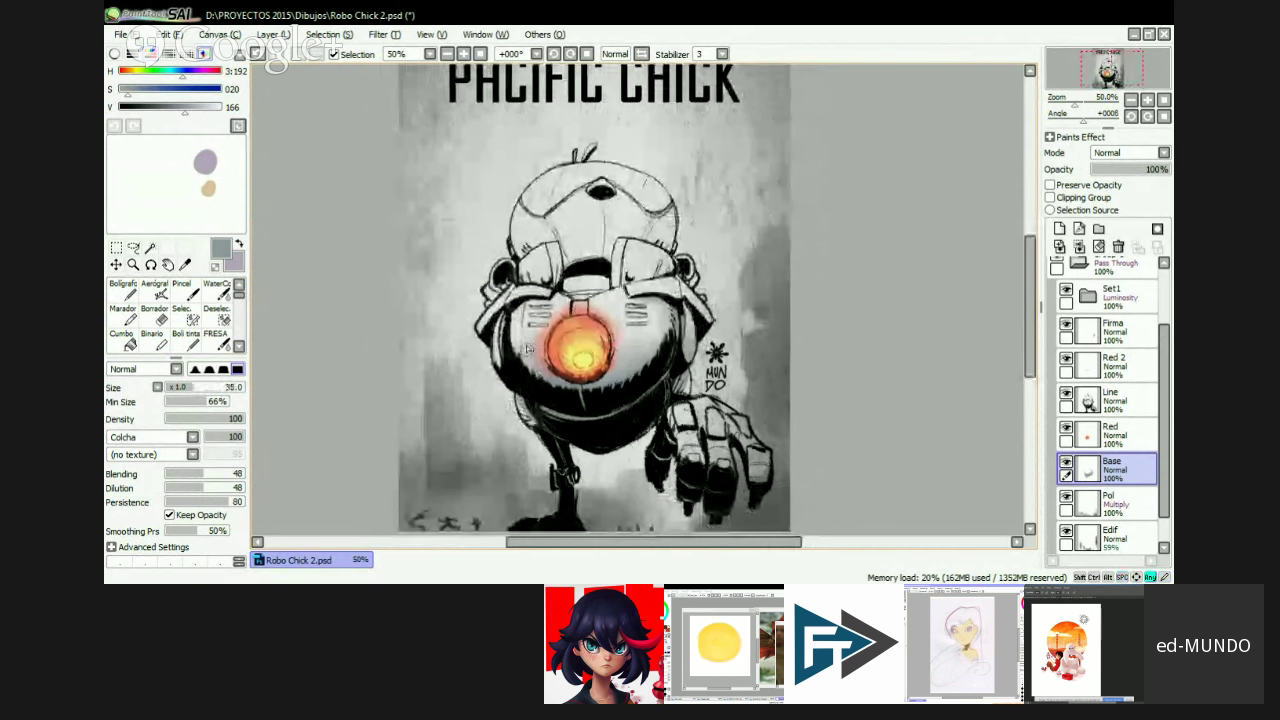
- Blend the shading at the lower left of the chest light, finishing with brush size 40
{"action": "key", "text": "bracketright"}
{"action": "key", "text": "bracketright"}
{"action": "key", "text": "bracketright"}
{"action": "key", "text": "bracketright"}
{"action": "key", "text": "bracketright"}
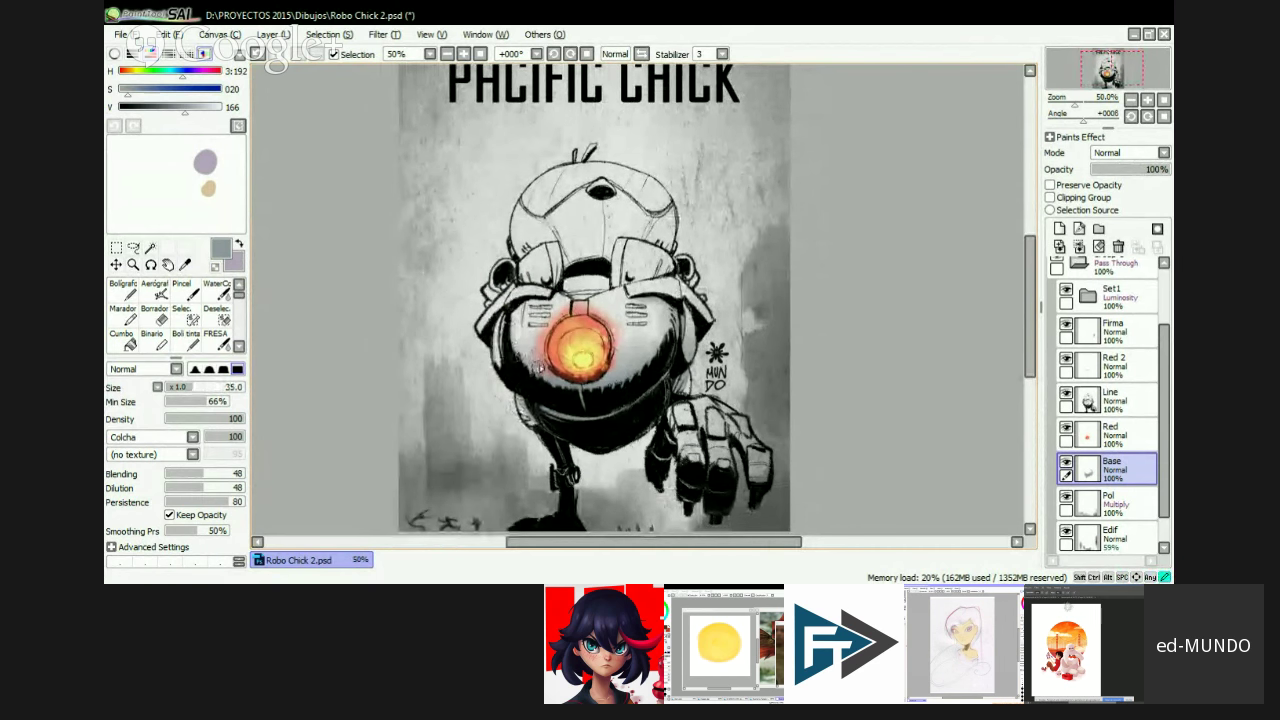
{"action": "key", "text": "bracketleft"}
{"action": "key", "text": "bracketleft"}
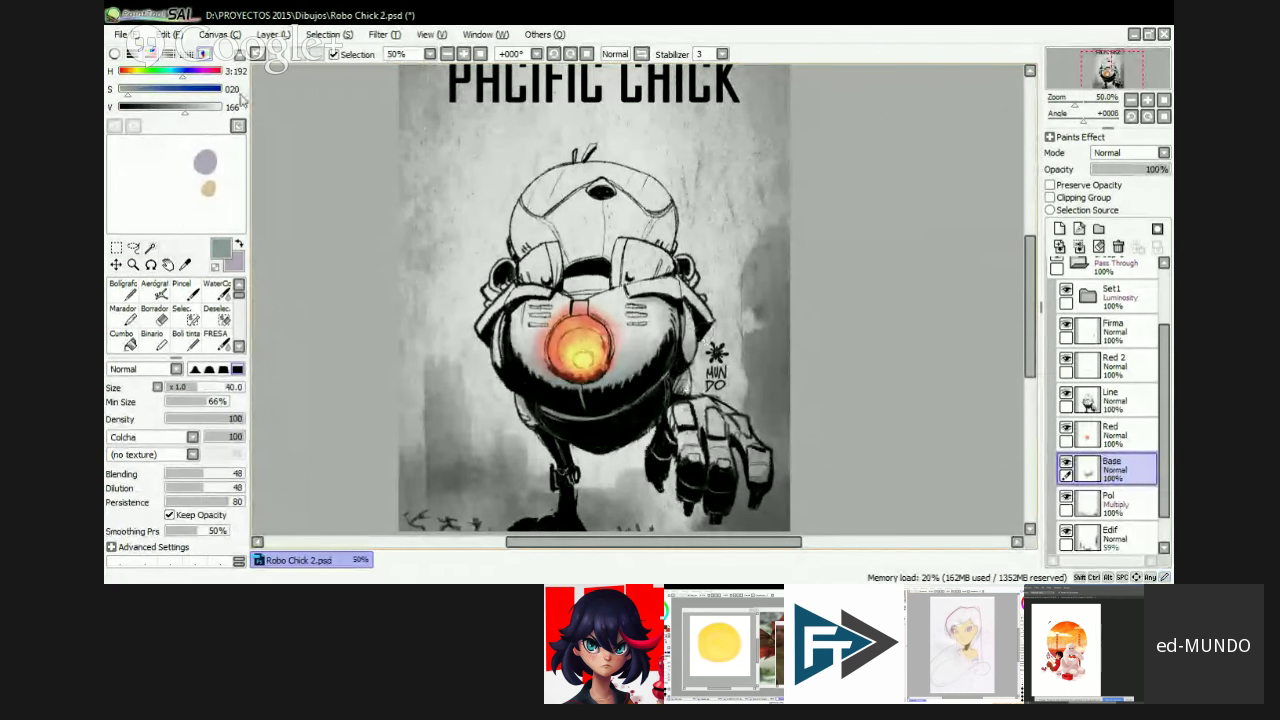
- Darken the brush colour to value 142 and enlarge the brush to 70 for shading the right of the chest
{"action": "left_click", "coordinate": [177, 121]}
{"action": "key", "text": "bracketright"}
{"action": "key", "text": "bracketright"}
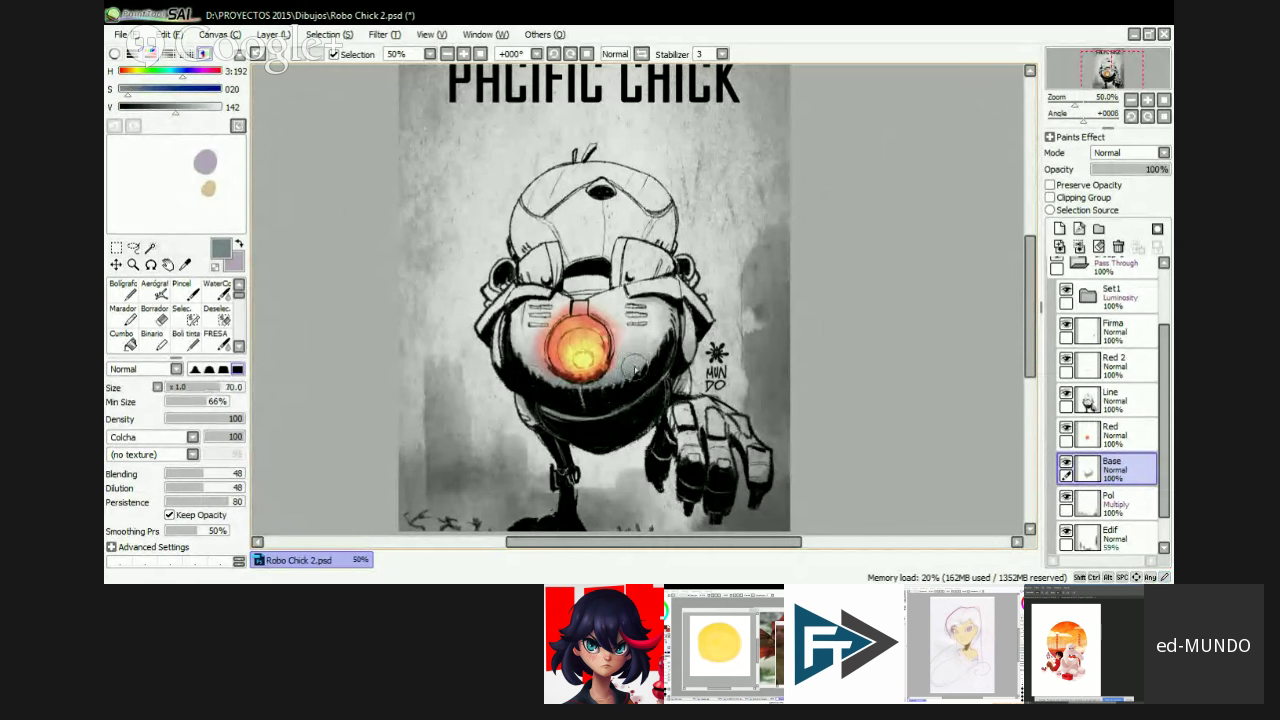
- Touch up the shading at the top of the robot's chest with brush size 40 and save the drawing
{"action": "key", "text": "bracketright"}
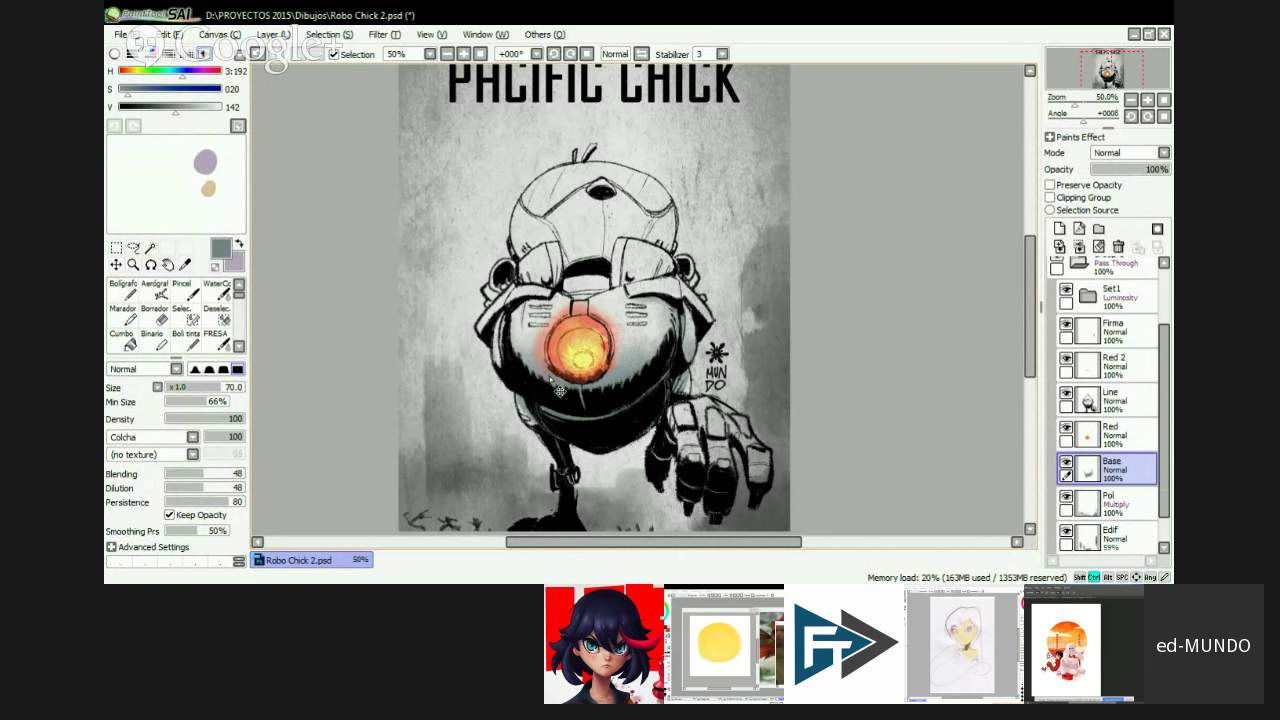
{"action": "scroll", "coordinate": [560, 390], "scroll_direction": "up", "scroll_amount": 2}
{"action": "scroll", "coordinate": [545, 375], "scroll_direction": "down", "scroll_amount": 1}
{"action": "left_click_drag", "start_coordinate": [545, 375], "coordinate": [553, 375]}
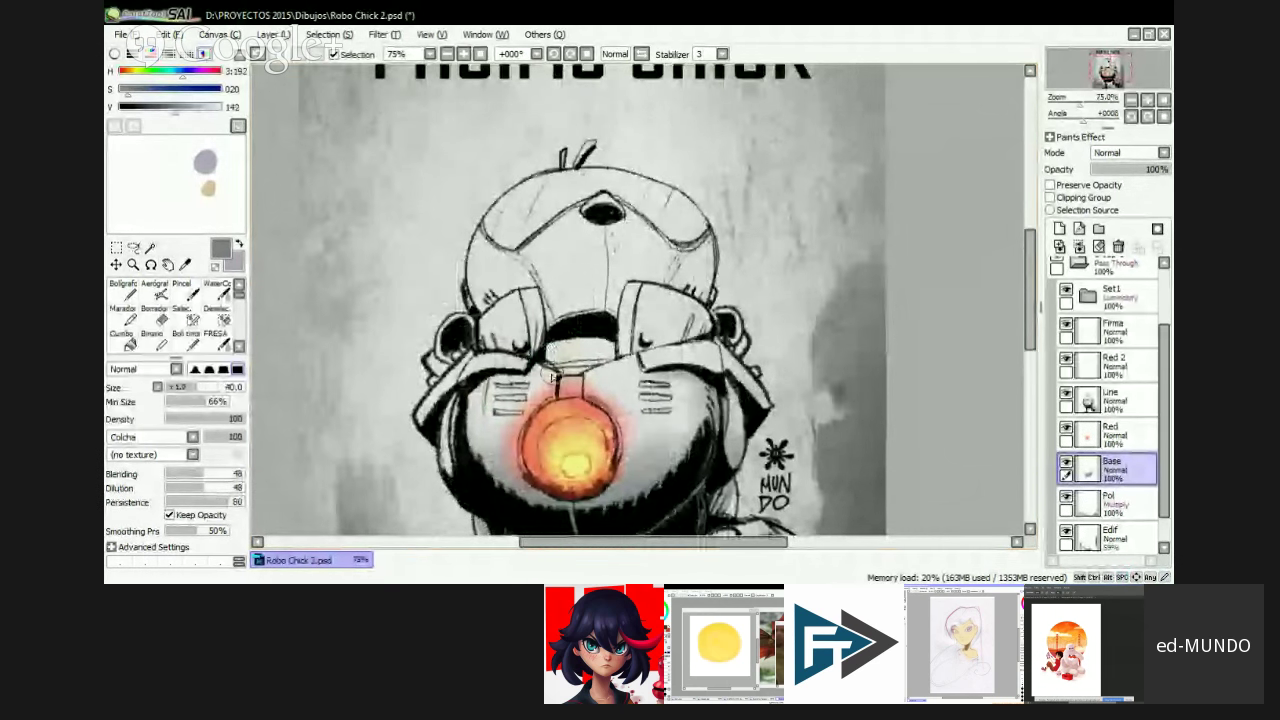
{"action": "scroll", "coordinate": [551, 375], "scroll_direction": "down", "scroll_amount": 1}
{"action": "key", "text": "ctrl+s"}
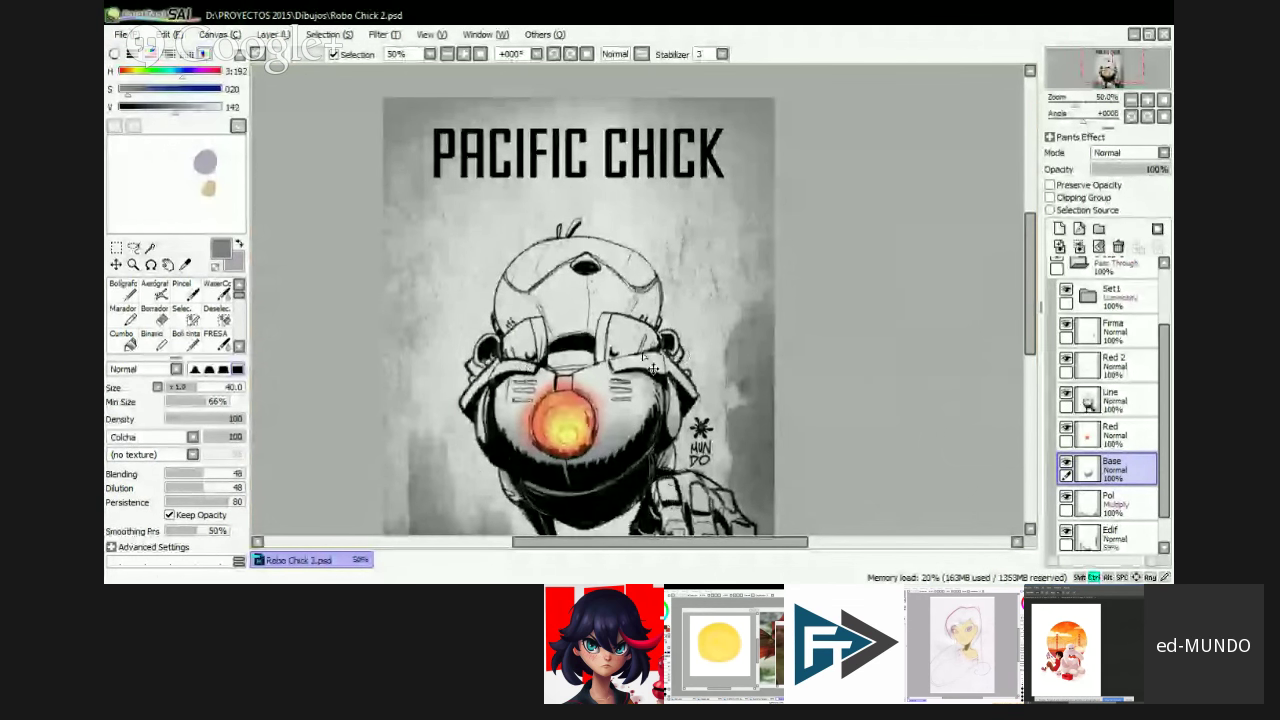
- Create a new canvas with the default settings and set up the Boligrafo pen in black at size 10
{"action": "key", "text": "ctrl+n"}
{"action": "key", "text": "Return"}
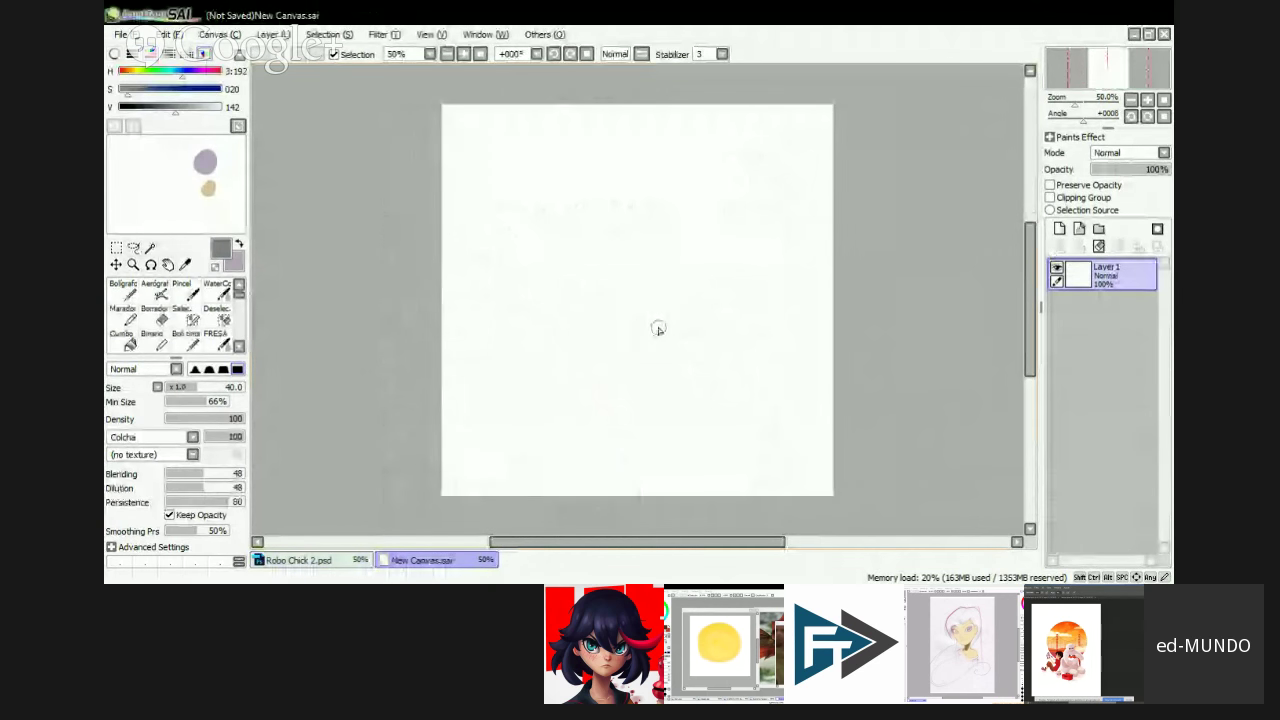
{"action": "key", "text": "n"}
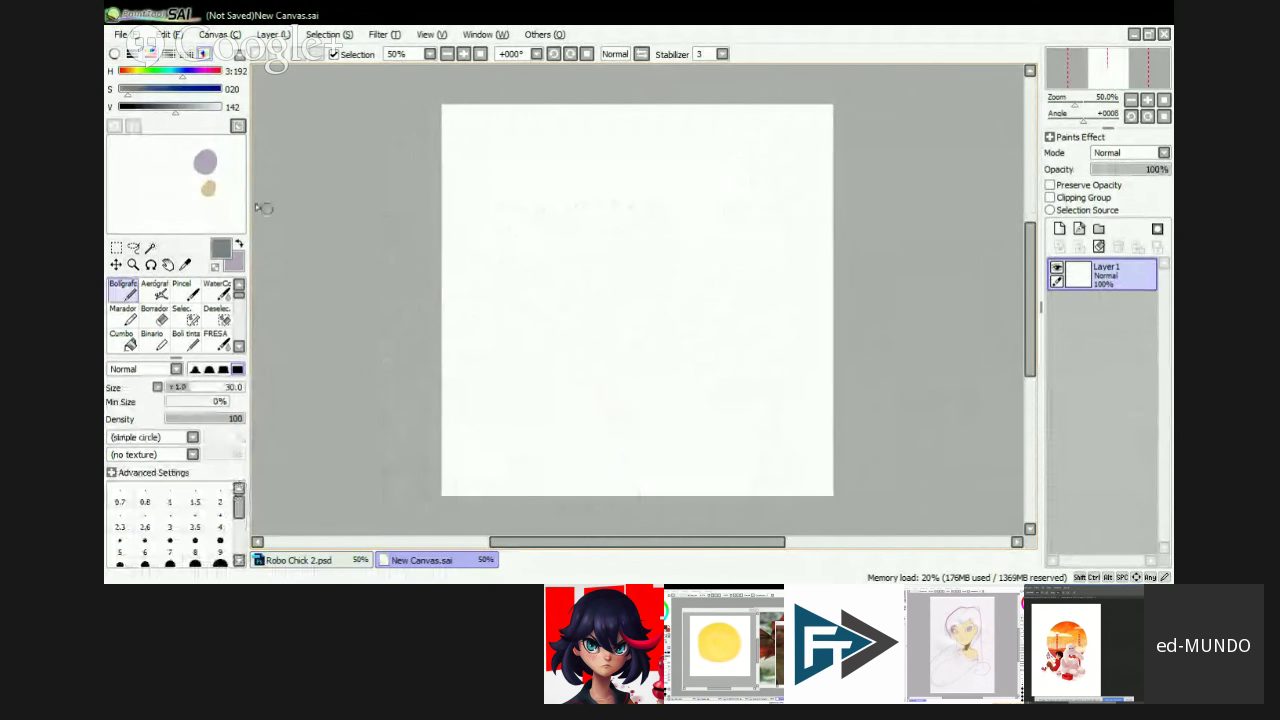
{"action": "key", "text": "x"}
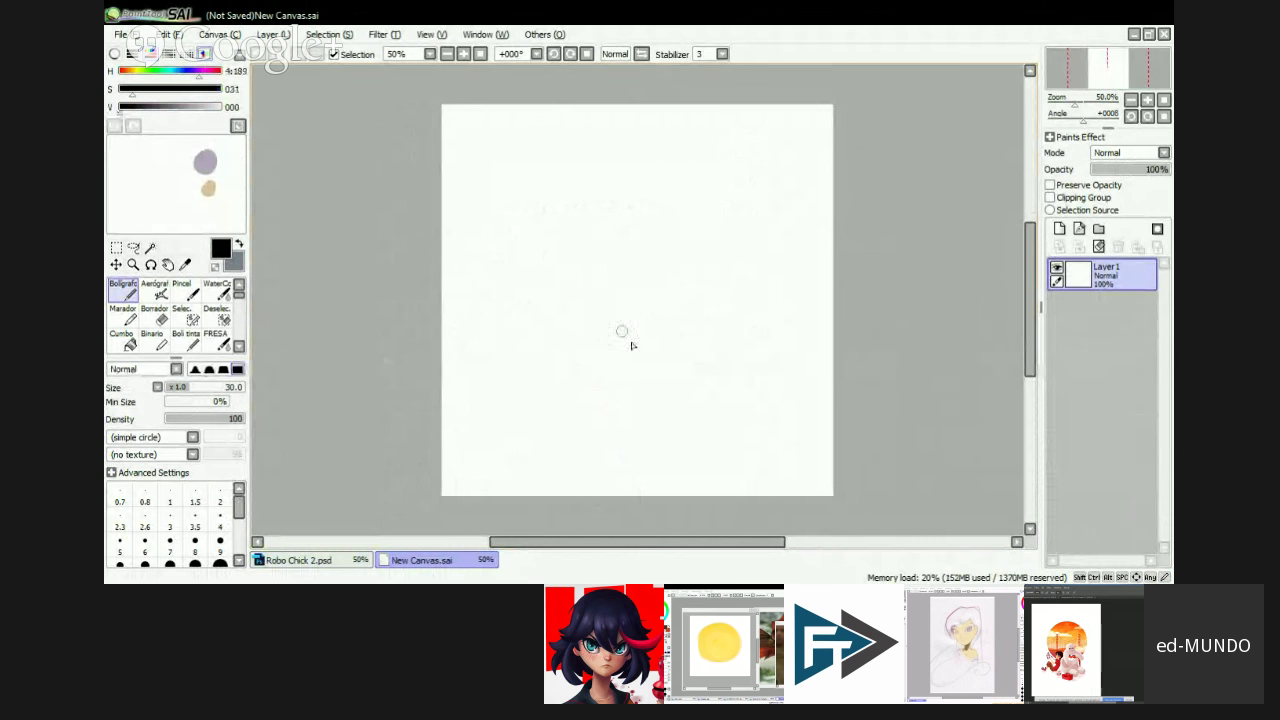
{"action": "key", "text": "bracketleft"}
{"action": "key", "text": "bracketleft"}
{"action": "key", "text": "bracketleft"}
{"action": "key", "text": "bracketleft"}
{"action": "key", "text": "bracketleft"}
{"action": "key", "text": "bracketleft"}
{"action": "left_click_drag", "start_coordinate": [550, 320], "coordinate": [550, 302]}
{"action": "left_click_drag", "start_coordinate": [579, 226], "coordinate": [612, 398]}
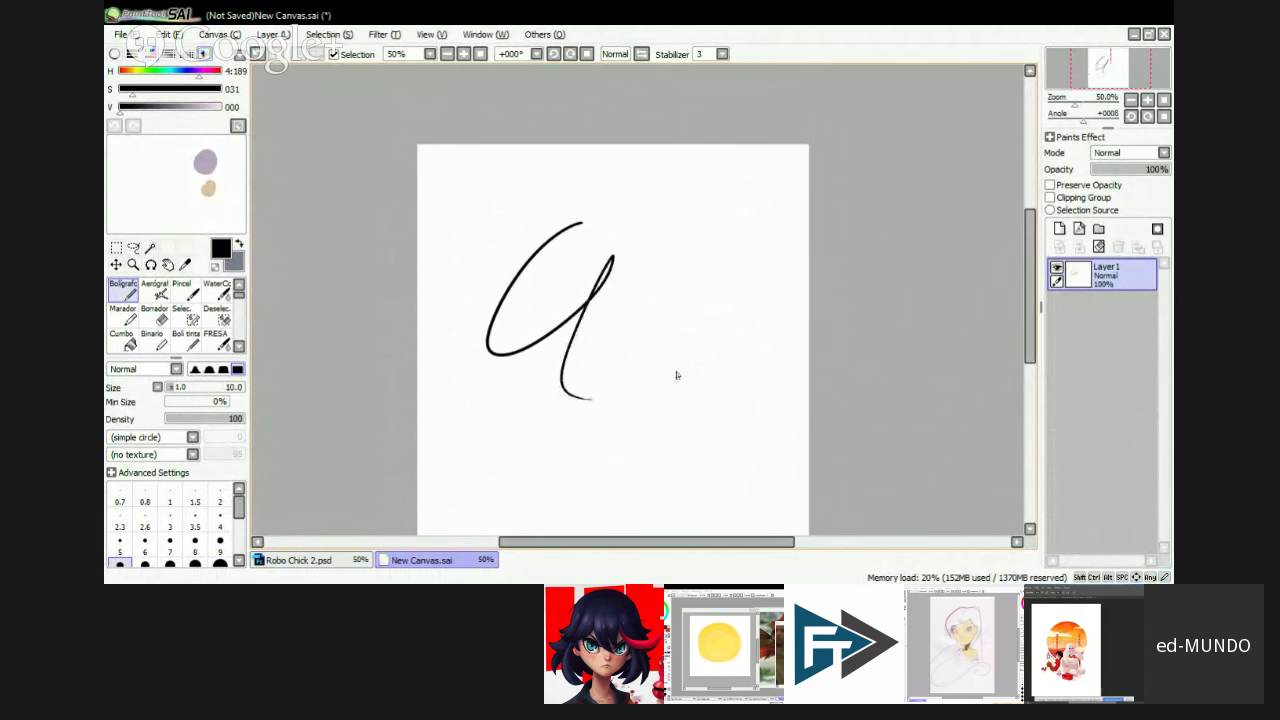
{"action": "key", "text": "ctrl+z"}
{"action": "left_click_drag", "start_coordinate": [565, 222], "coordinate": [532, 352]}
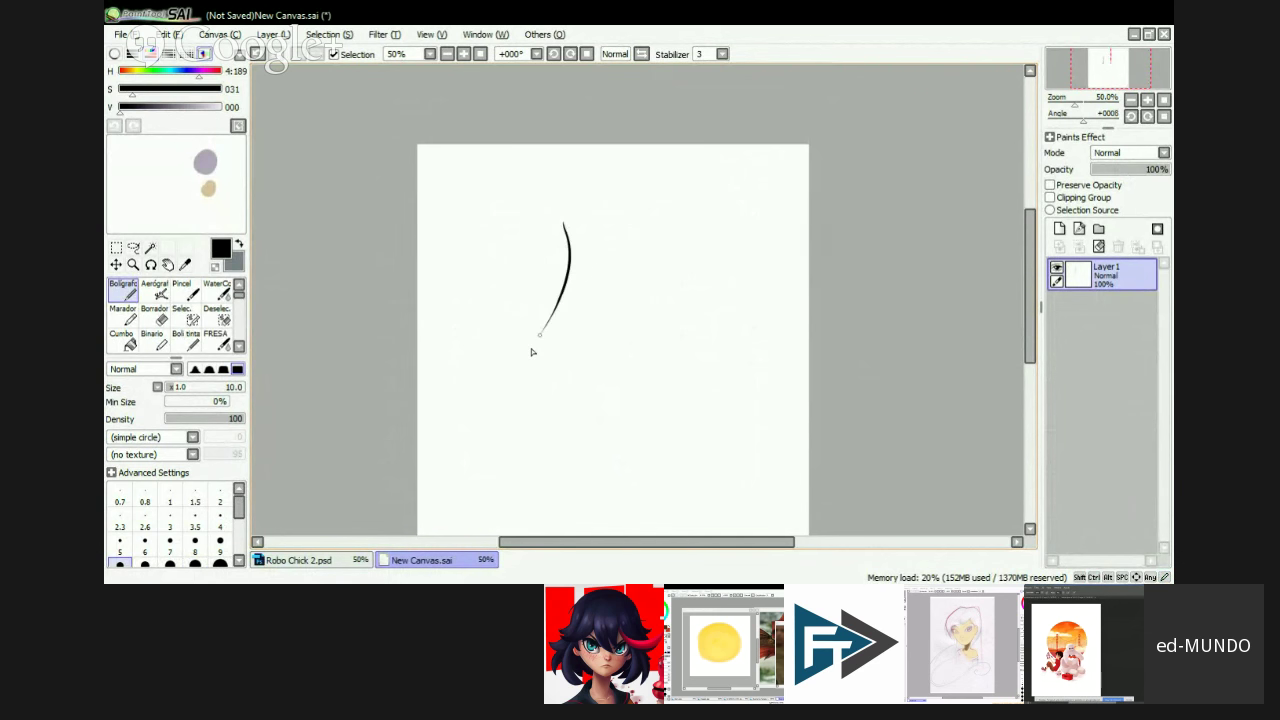
{"action": "key", "text": "ctrl+z"}
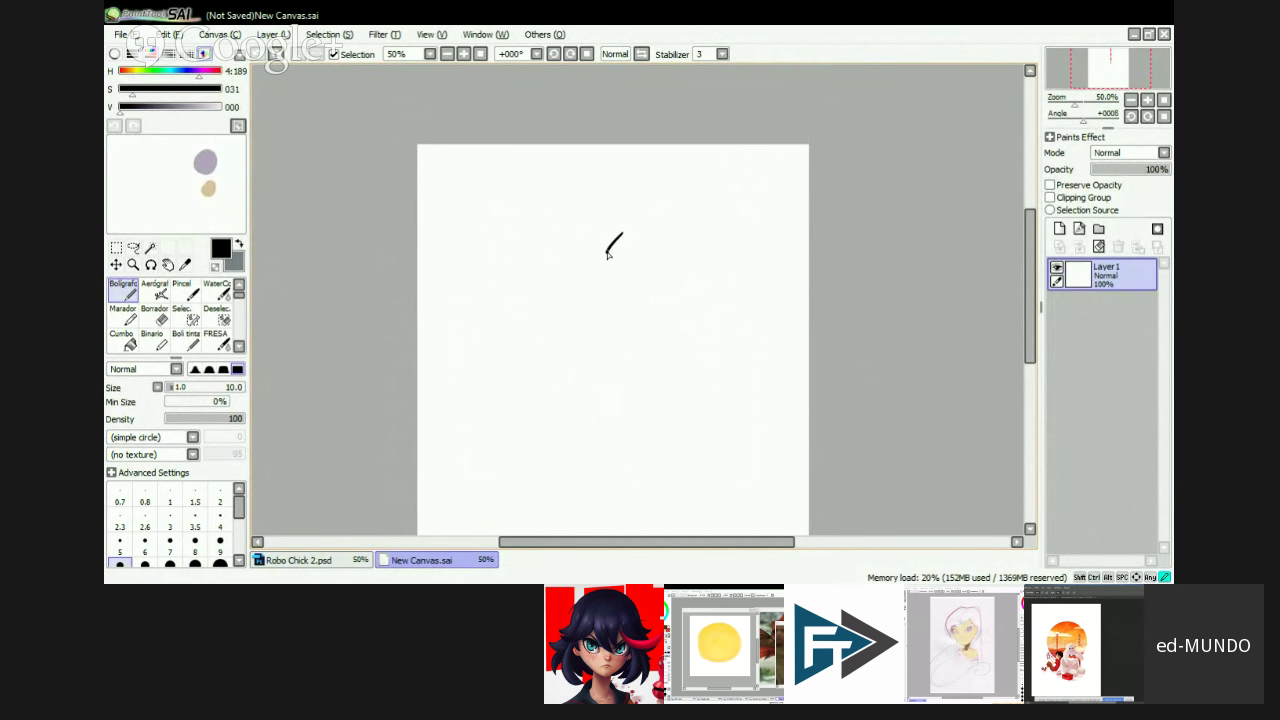
- Draw a black upper eyelid line with a bent outer end, thickening it with progressively larger pen sizes up to 25
{"action": "left_click_drag", "start_coordinate": [607, 254], "coordinate": [680, 264]}
{"action": "key", "text": "ctrl+z"}
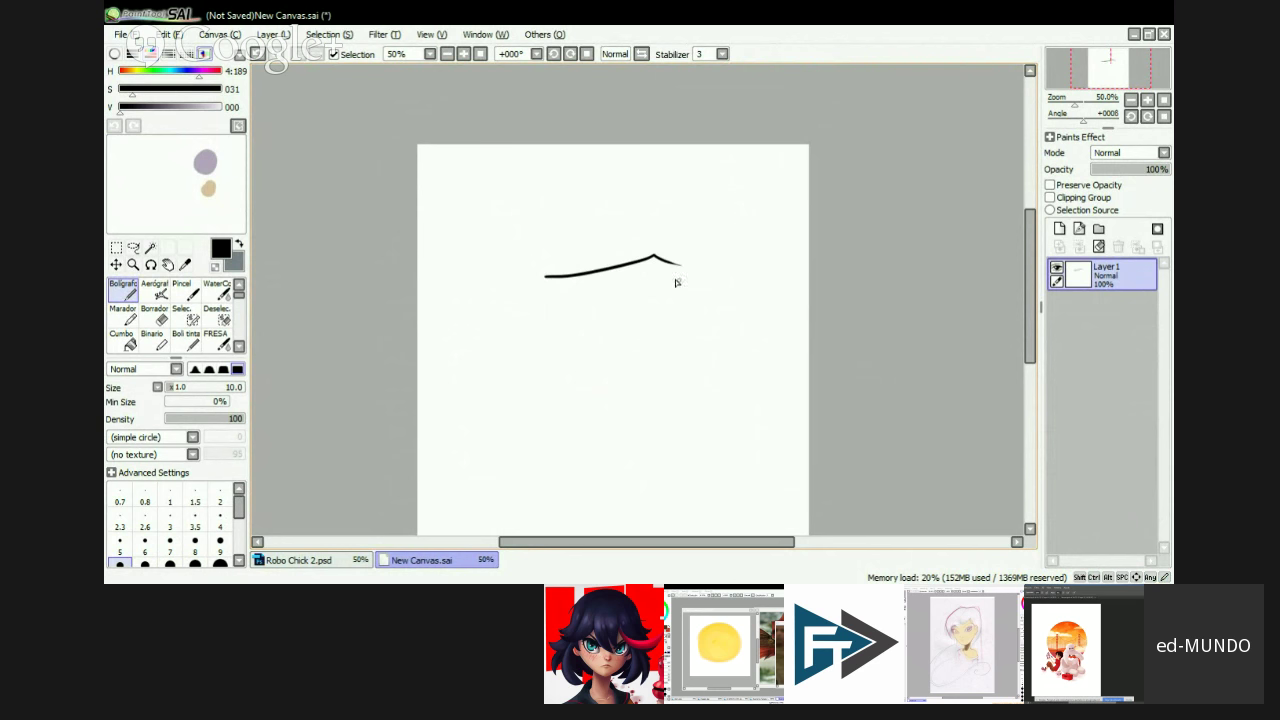
{"action": "key", "text": "bracketright"}
{"action": "key", "text": "bracketright"}
{"action": "key", "text": "bracketright"}
{"action": "left_click_drag", "start_coordinate": [551, 277], "coordinate": [677, 257]}
{"action": "key", "text": "bracketright"}
{"action": "key", "text": "bracketright"}
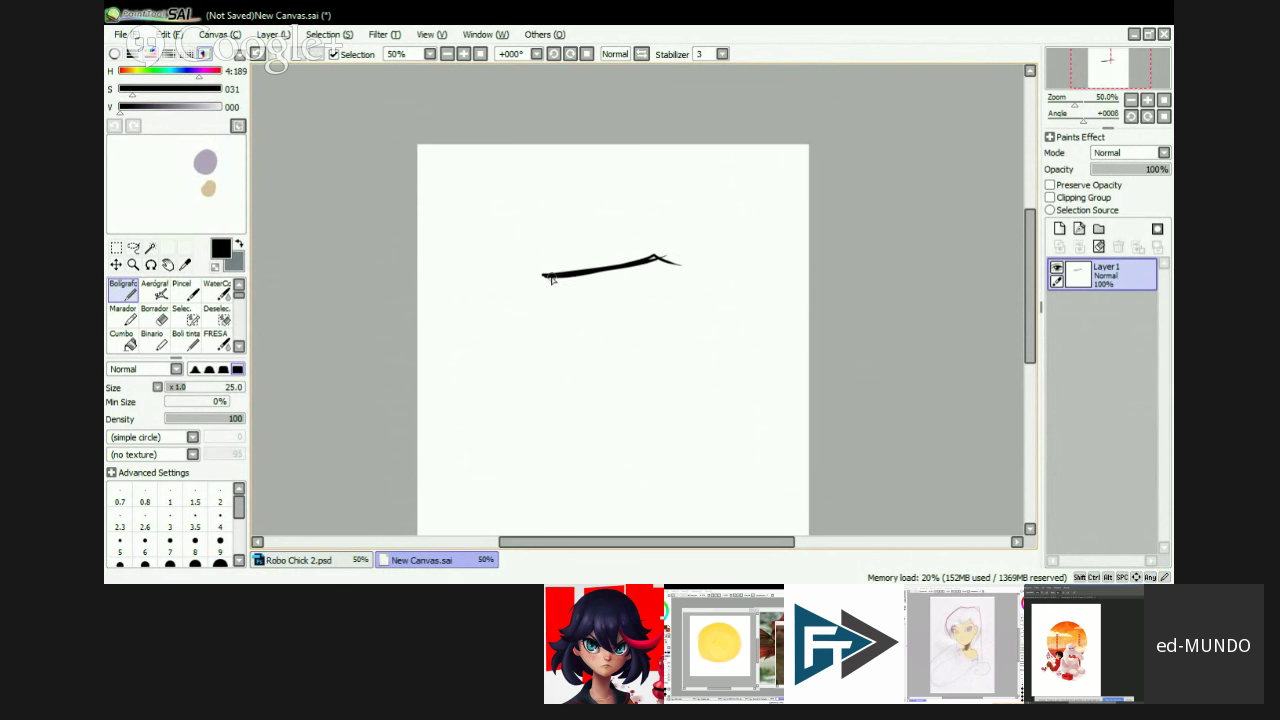
{"action": "mouse_move", "coordinate": [551, 277]}
{"action": "left_mouse_down"}
{"action": "mouse_move", "coordinate": [667, 252]}
{"action": "mouse_move", "coordinate": [656, 259]}
{"action": "mouse_move", "coordinate": [688, 268]}
{"action": "left_mouse_up"}
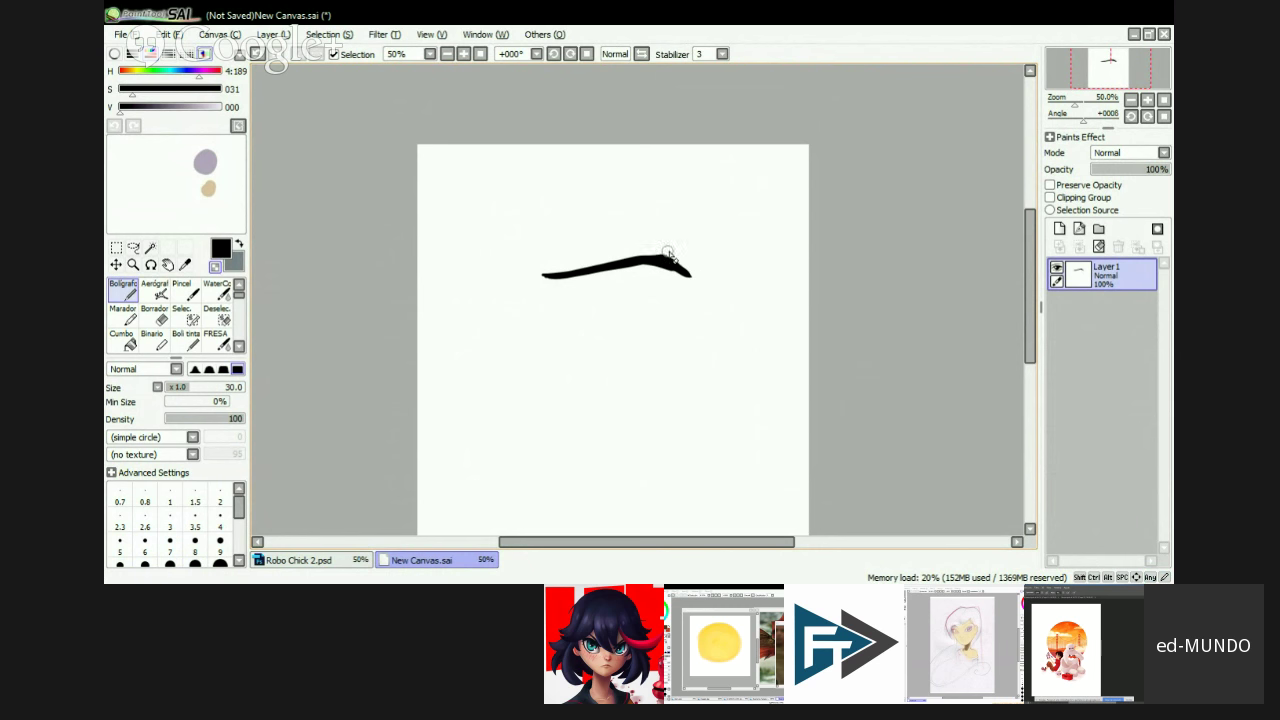
- Refine the eyelid at pen size 30 into a thick, tapered shape with a sharp, downward-angled outer corner
{"action": "key", "text": "ctrl+z"}
{"action": "left_click_drag", "start_coordinate": [660, 250], "coordinate": [686, 286]}
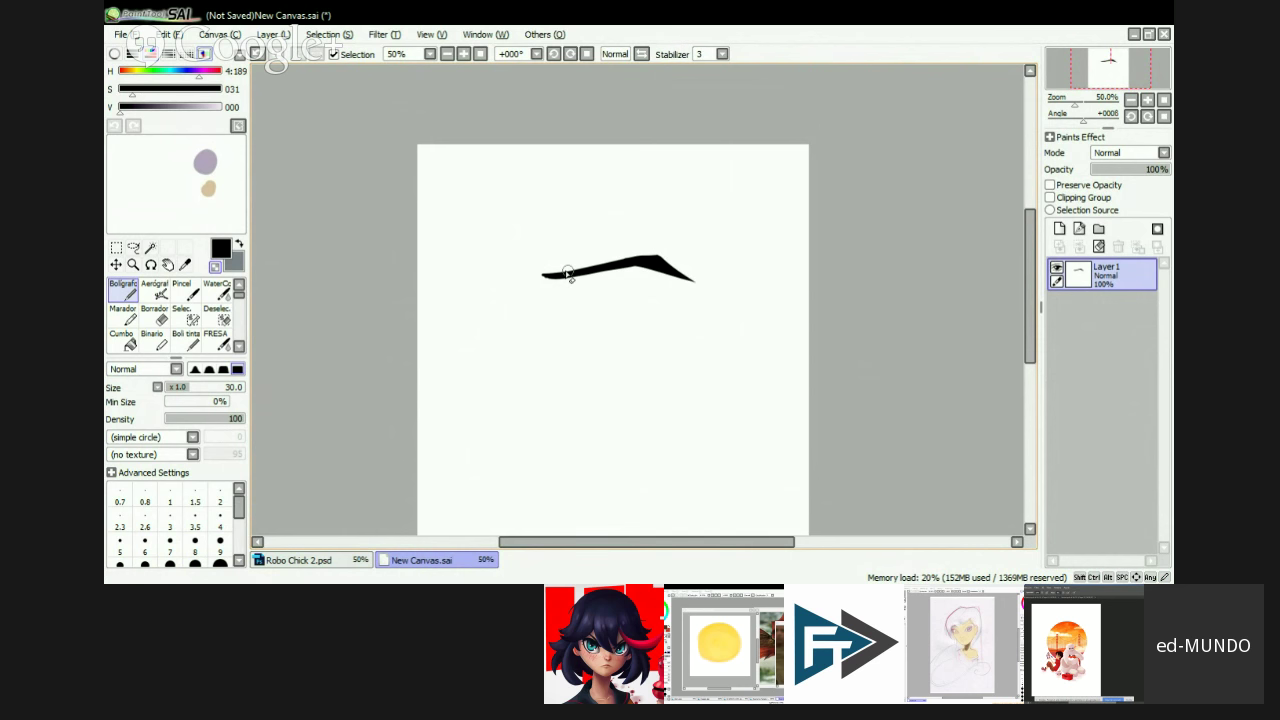
{"action": "left_click_drag", "start_coordinate": [552, 274], "coordinate": [635, 259]}
{"action": "mouse_move", "coordinate": [550, 273]}
{"action": "left_mouse_down"}
{"action": "mouse_move", "coordinate": [664, 265]}
{"action": "mouse_move", "coordinate": [571, 267]}
{"action": "left_mouse_up"}
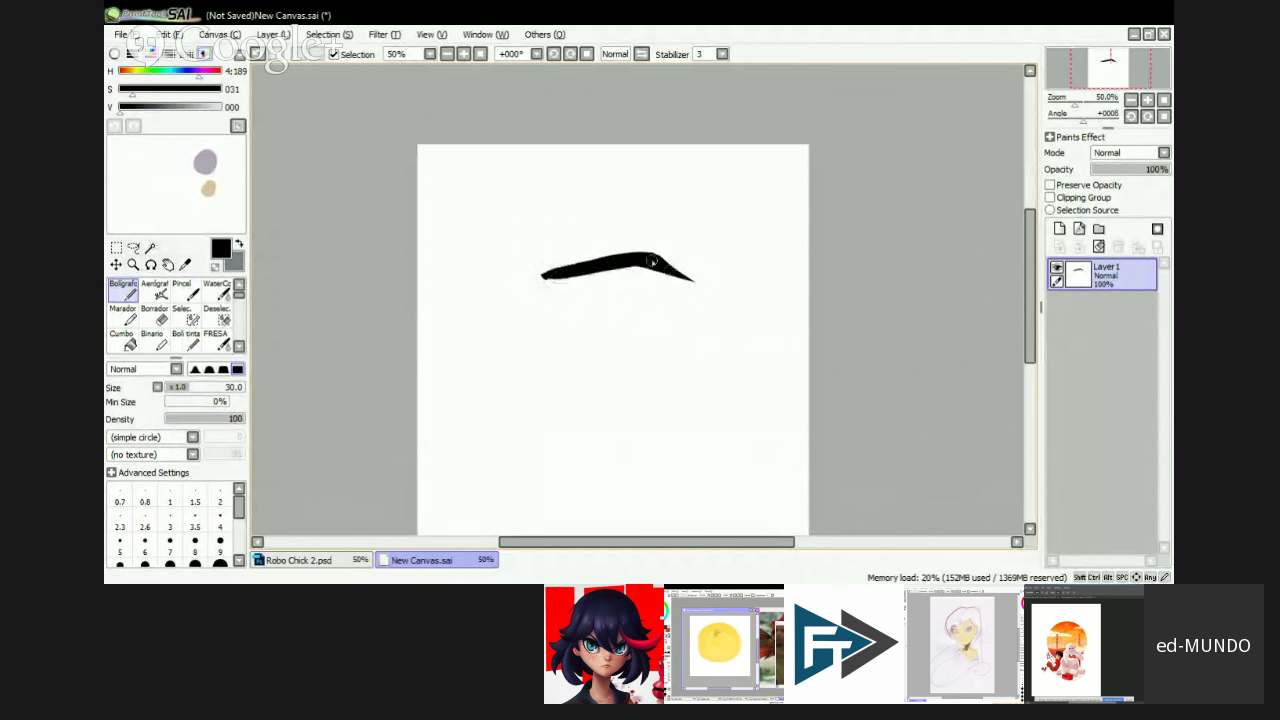
{"action": "left_click_drag", "start_coordinate": [658, 255], "coordinate": [703, 287]}
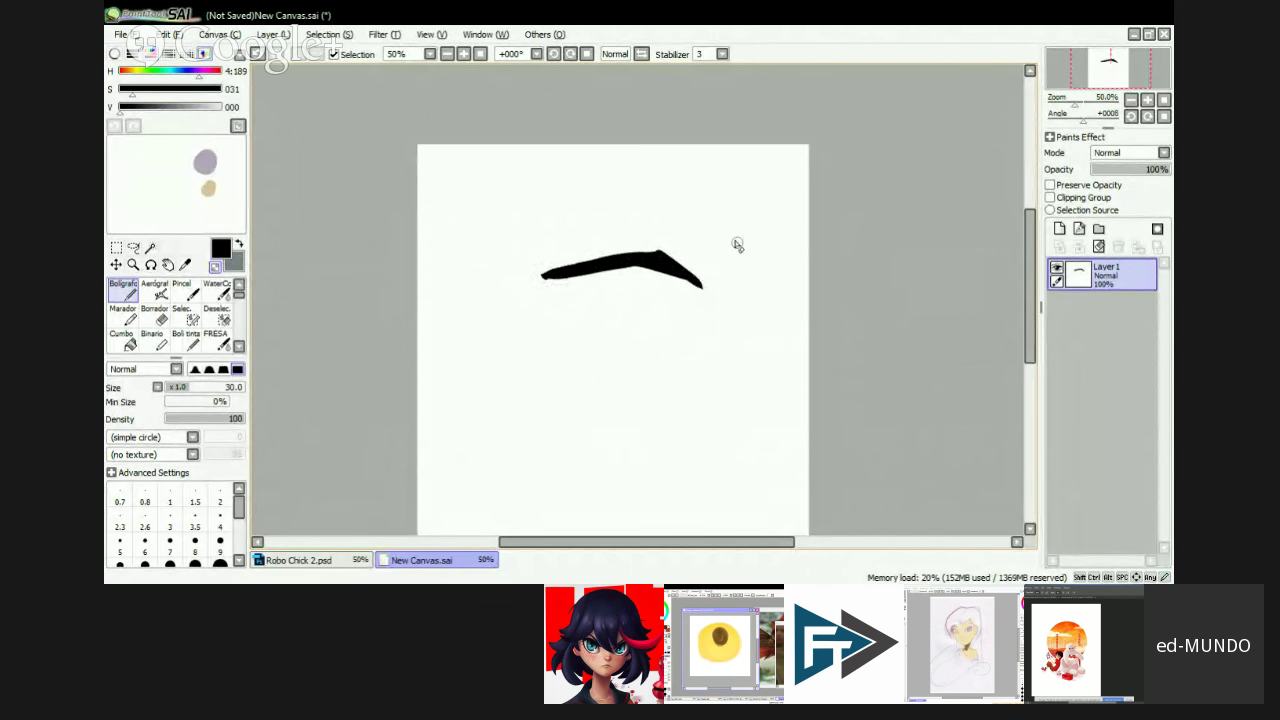
{"action": "scroll", "coordinate": [646, 283], "scroll_direction": "up", "scroll_amount": 1}
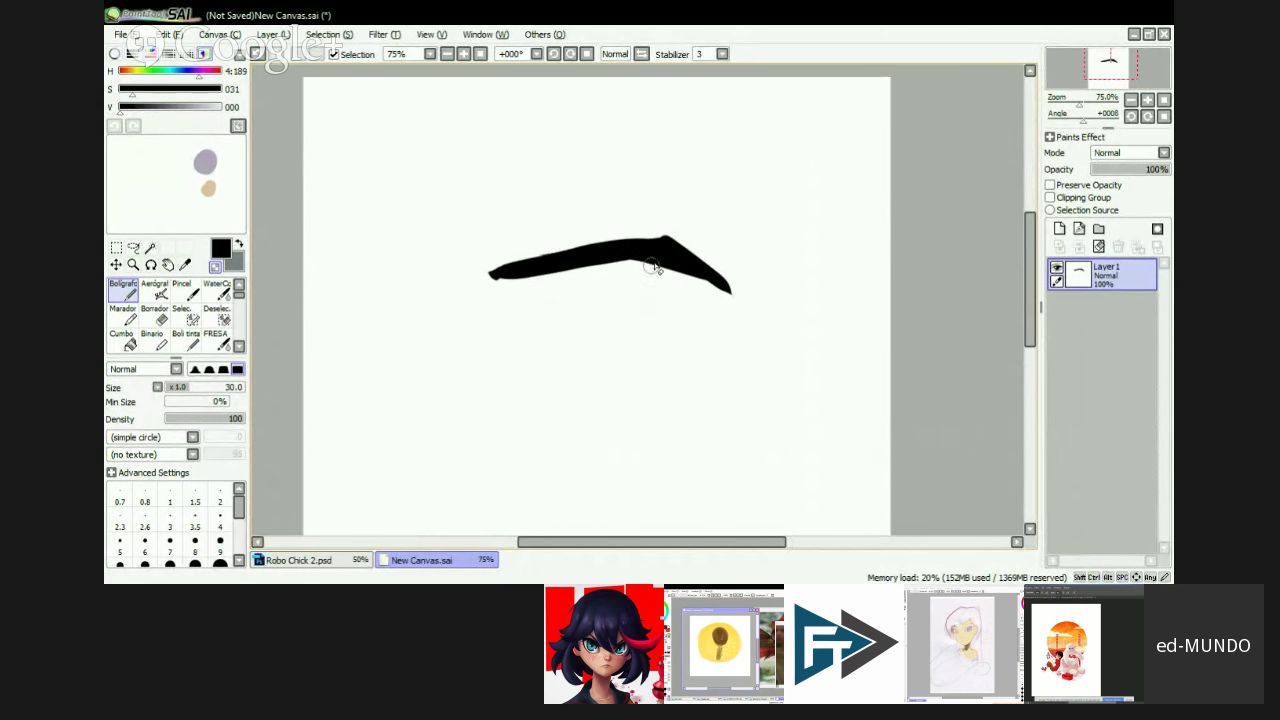
{"action": "key", "text": "ctrl+z"}
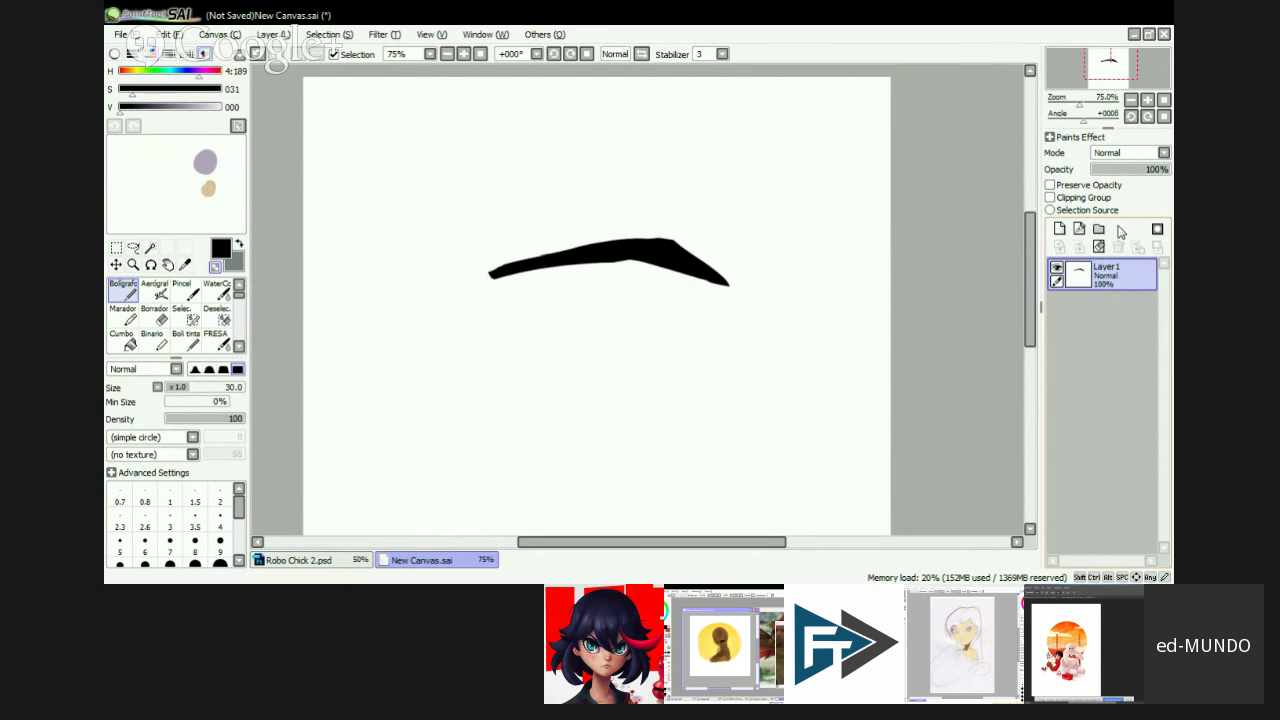
- Reduce the pen to size 16 and draw the curved lower lid, the outer corner tick and the iris outline
{"action": "left_click_drag", "start_coordinate": [754, 348], "coordinate": [780, 295]}
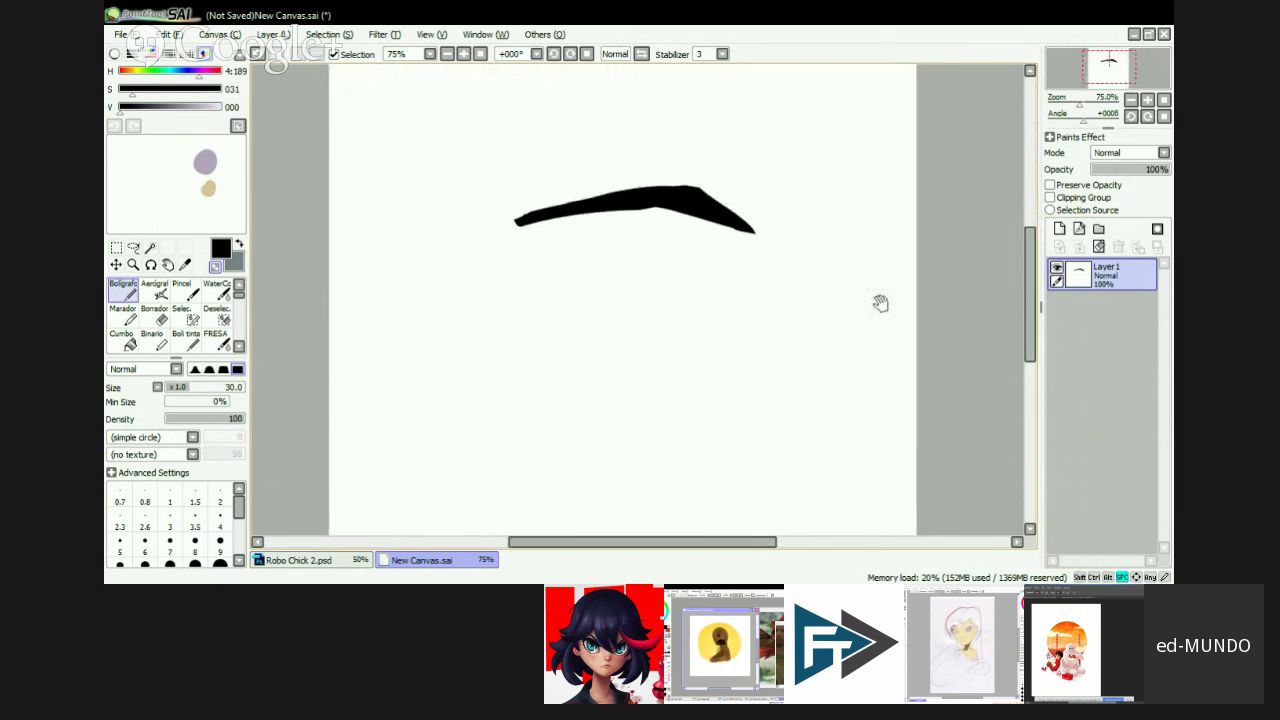
{"action": "left_click_drag", "start_coordinate": [880, 300], "coordinate": [849, 317]}
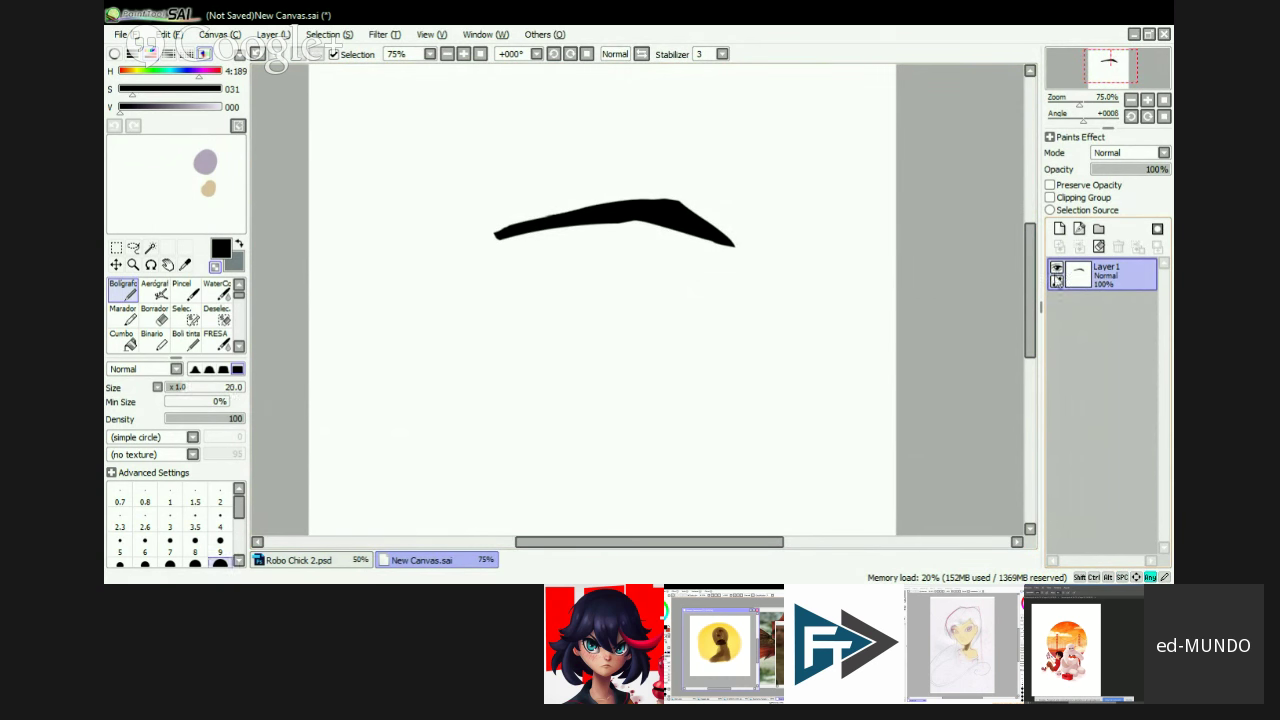
{"action": "key", "text": "bracketleft"}
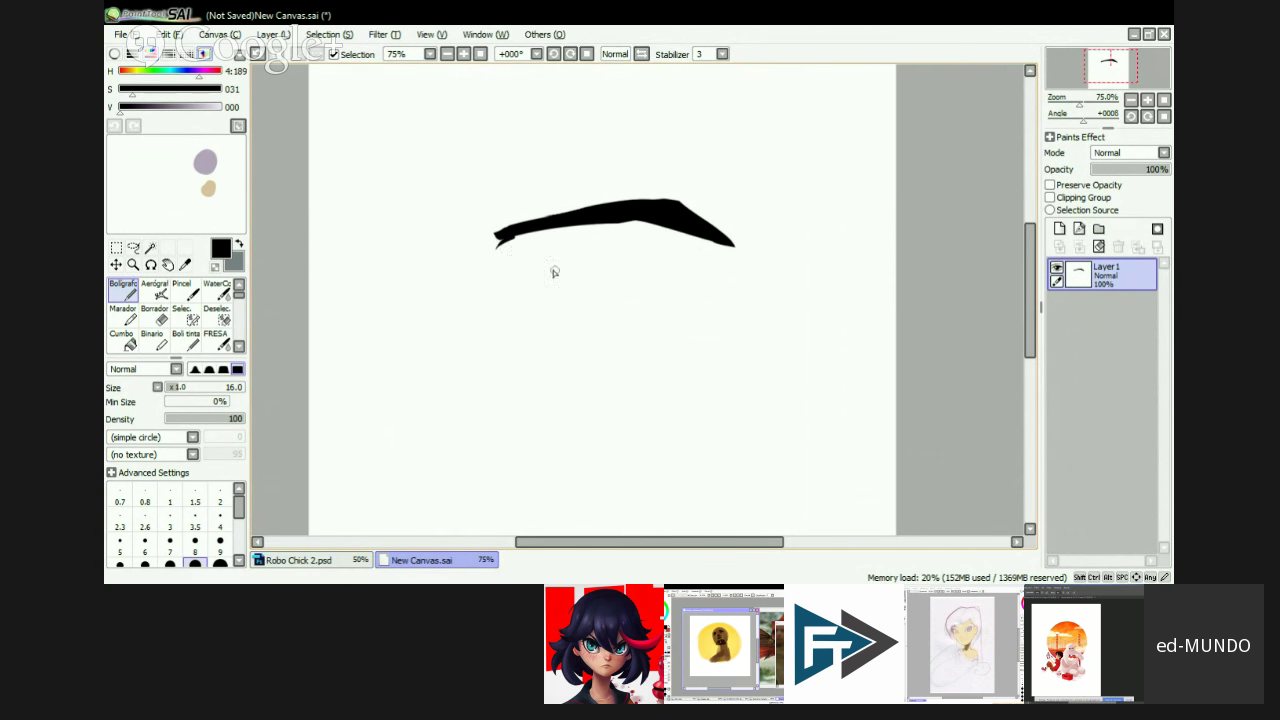
{"action": "left_click_drag", "start_coordinate": [500, 245], "coordinate": [545, 283]}
{"action": "left_click_drag", "start_coordinate": [716, 240], "coordinate": [729, 262]}
{"action": "left_click_drag", "start_coordinate": [578, 228], "coordinate": [625, 270]}
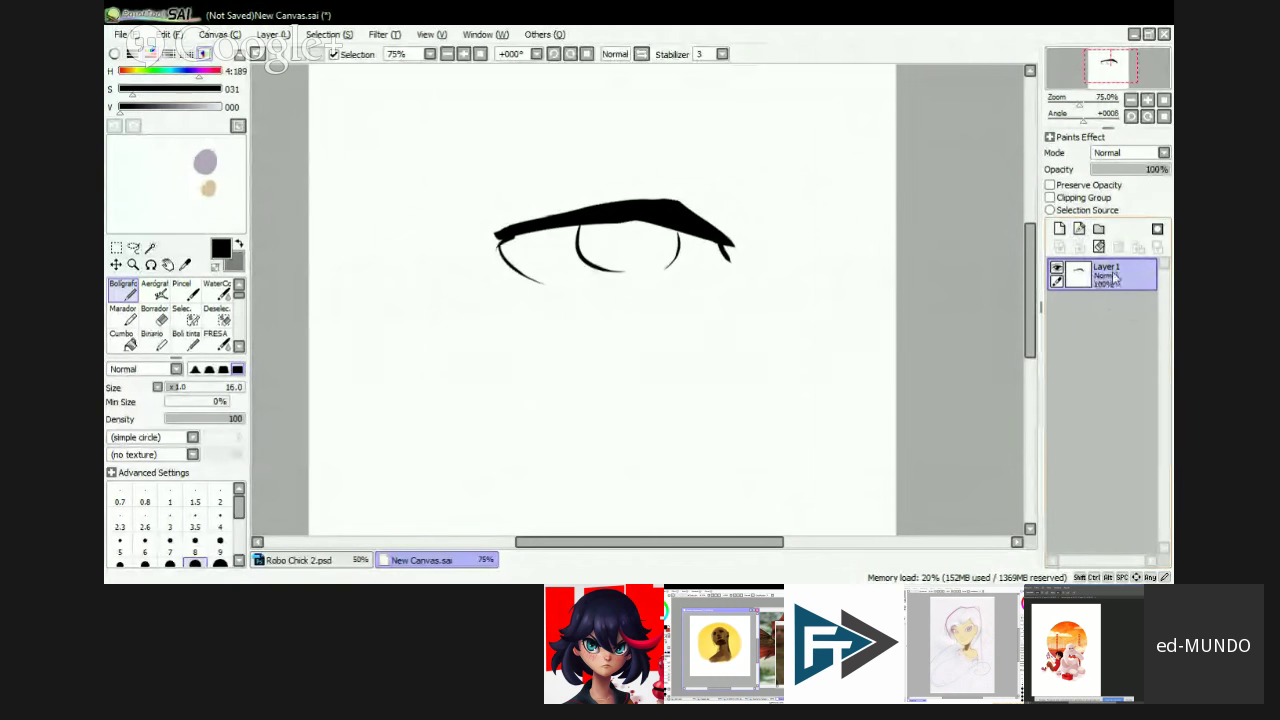
- Add a linework layer and draw a long straight diagonal line of size 3 below the eye with the Line tool
{"action": "left_click", "coordinate": [1080, 230]}
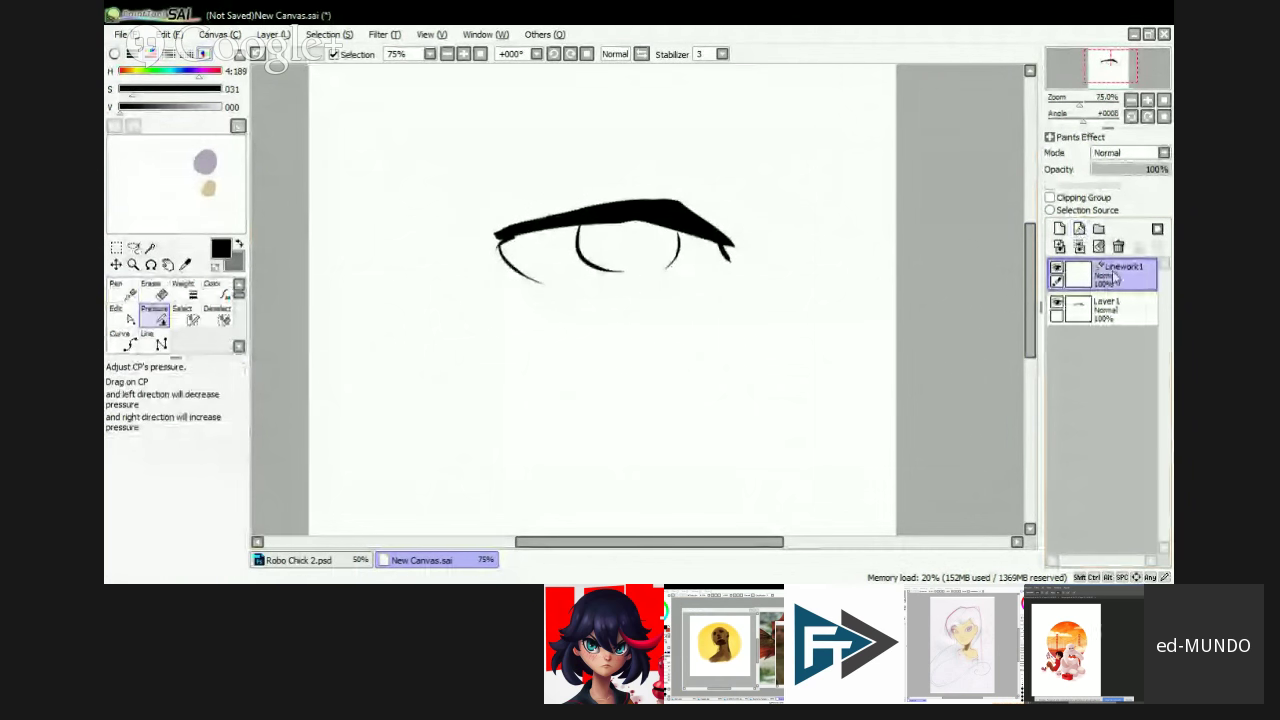
{"action": "key", "text": "l"}
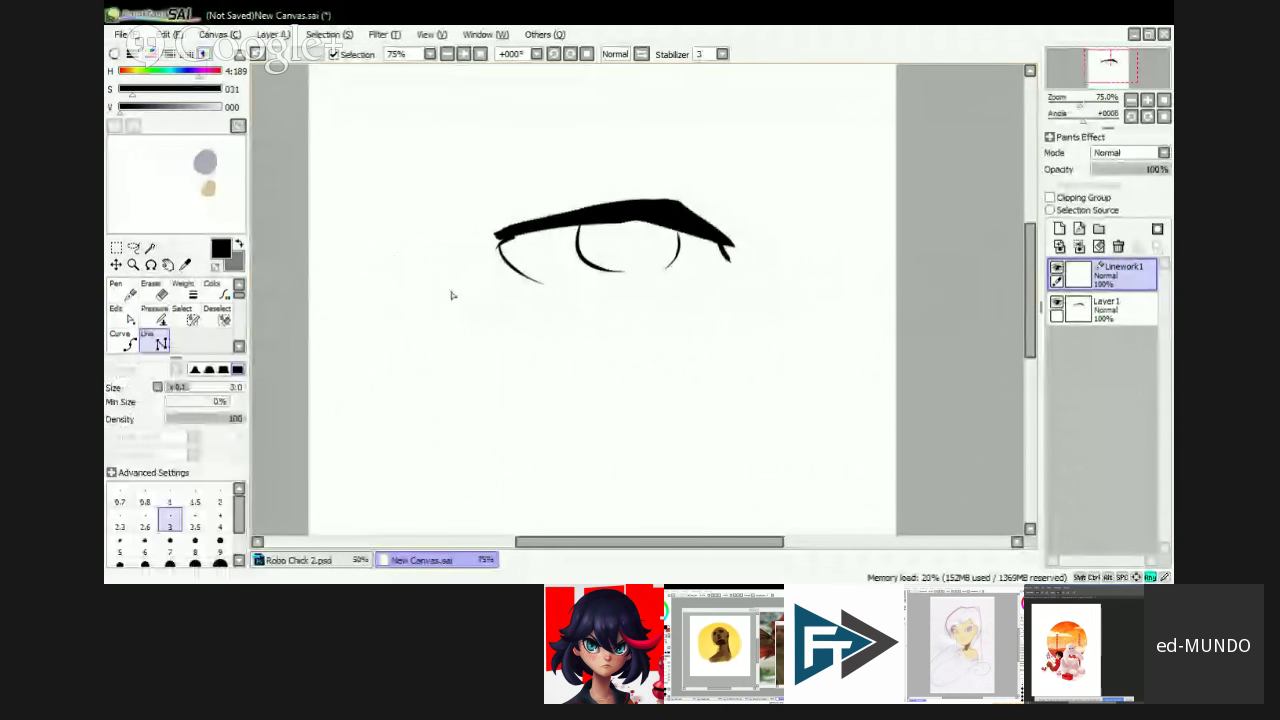
{"action": "scroll", "coordinate": [606, 291], "scroll_direction": "left", "scroll_amount": 1}
{"action": "scroll", "coordinate": [617, 274], "scroll_direction": "down", "scroll_amount": 3}
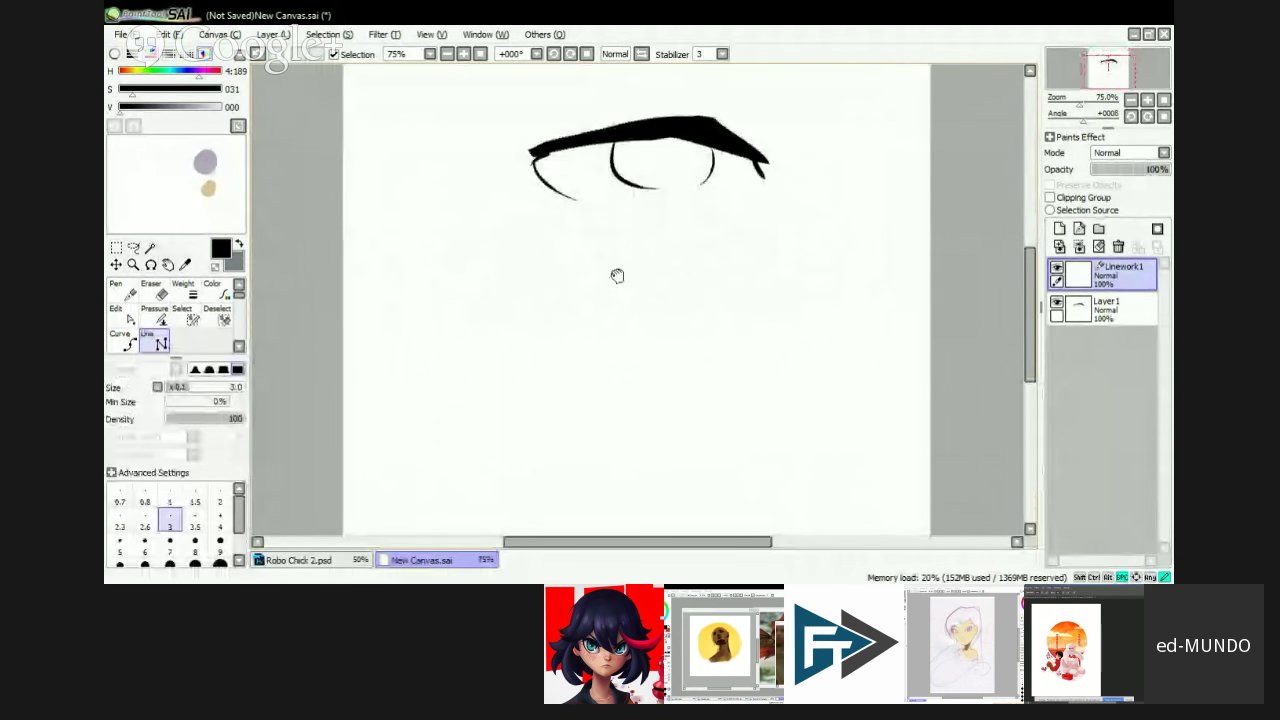
{"action": "left_click", "coordinate": [718, 204]}
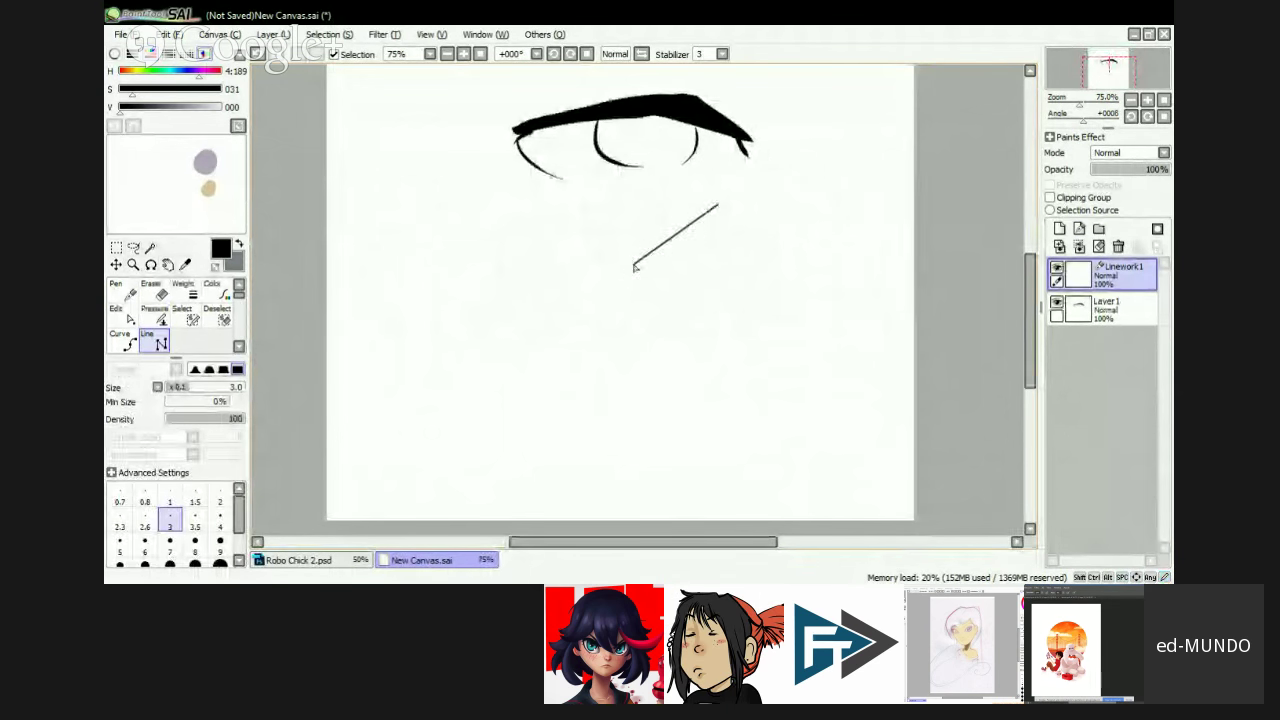
{"action": "left_click", "coordinate": [402, 488]}
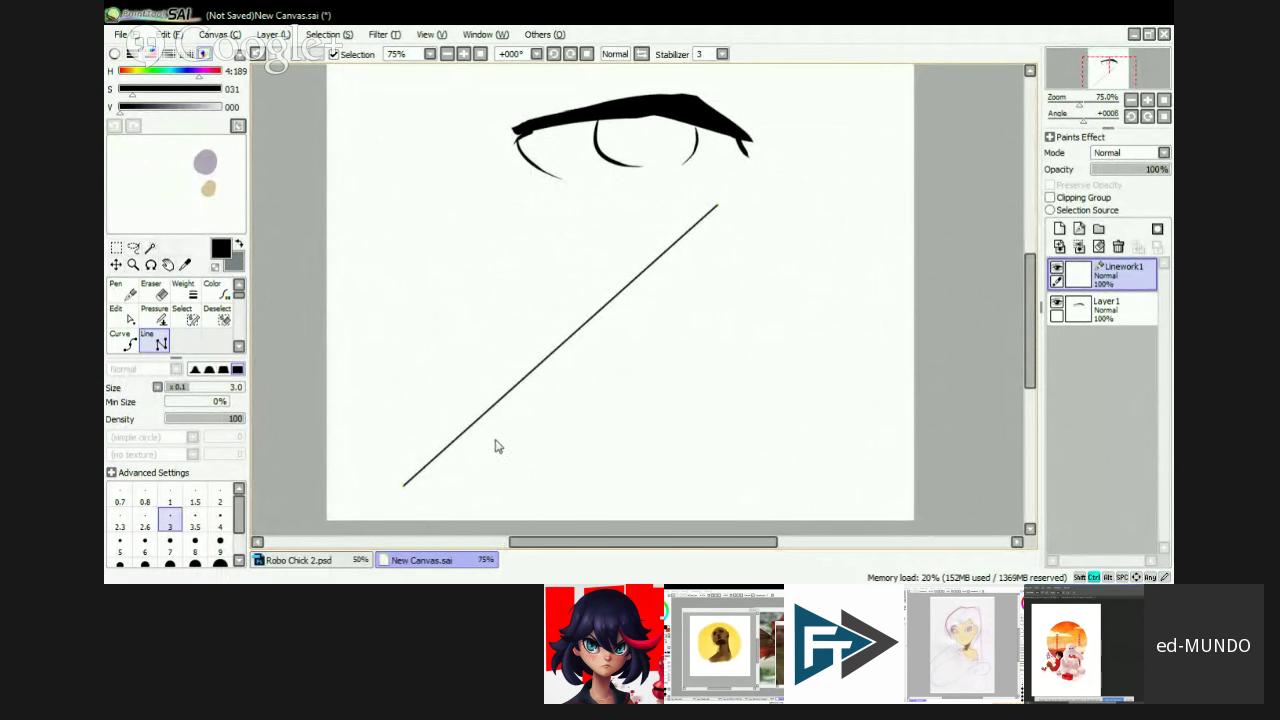
- Bend the straight diagonal into a smooth arc by pulling points along it outward to the upper left
{"action": "mouse_move", "coordinate": [486, 363]}
{"action": "left_mouse_down"}
{"action": "mouse_move", "coordinate": [497, 343]}
{"action": "mouse_move", "coordinate": [500, 420]}
{"action": "mouse_move", "coordinate": [512, 331]}
{"action": "mouse_move", "coordinate": [500, 374]}
{"action": "left_mouse_up"}
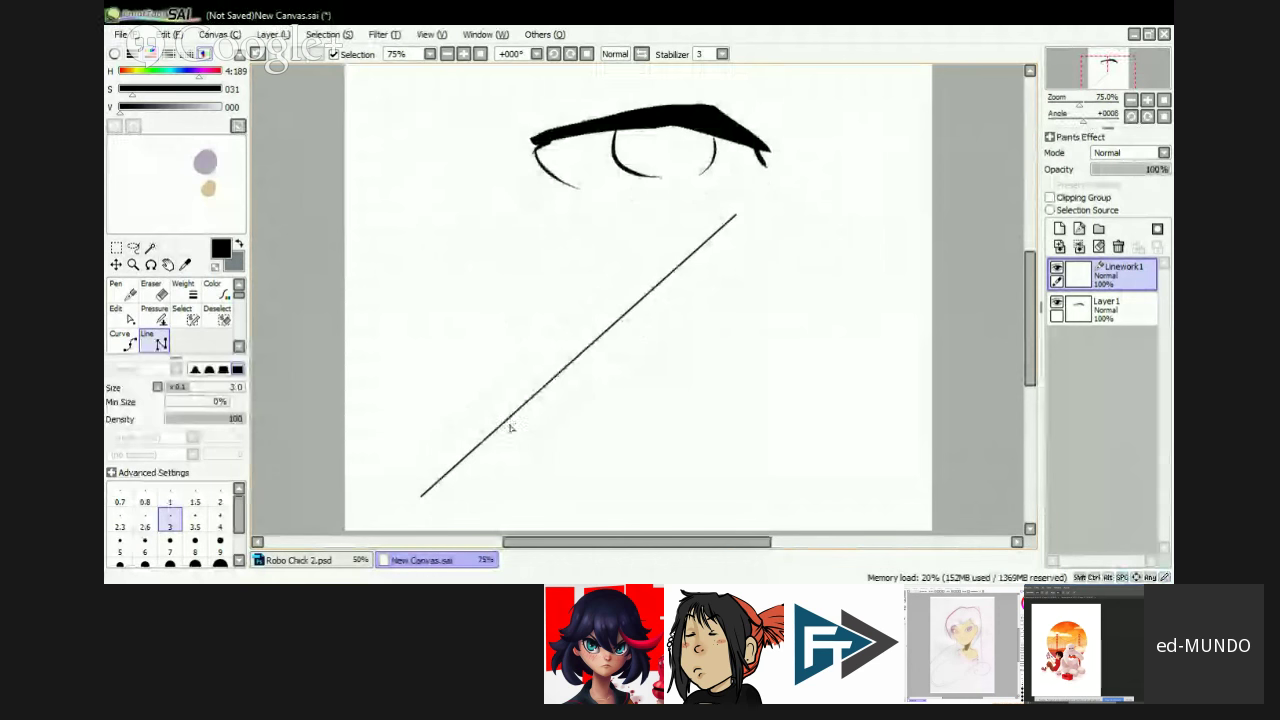
{"action": "key", "text": "ctrl"}
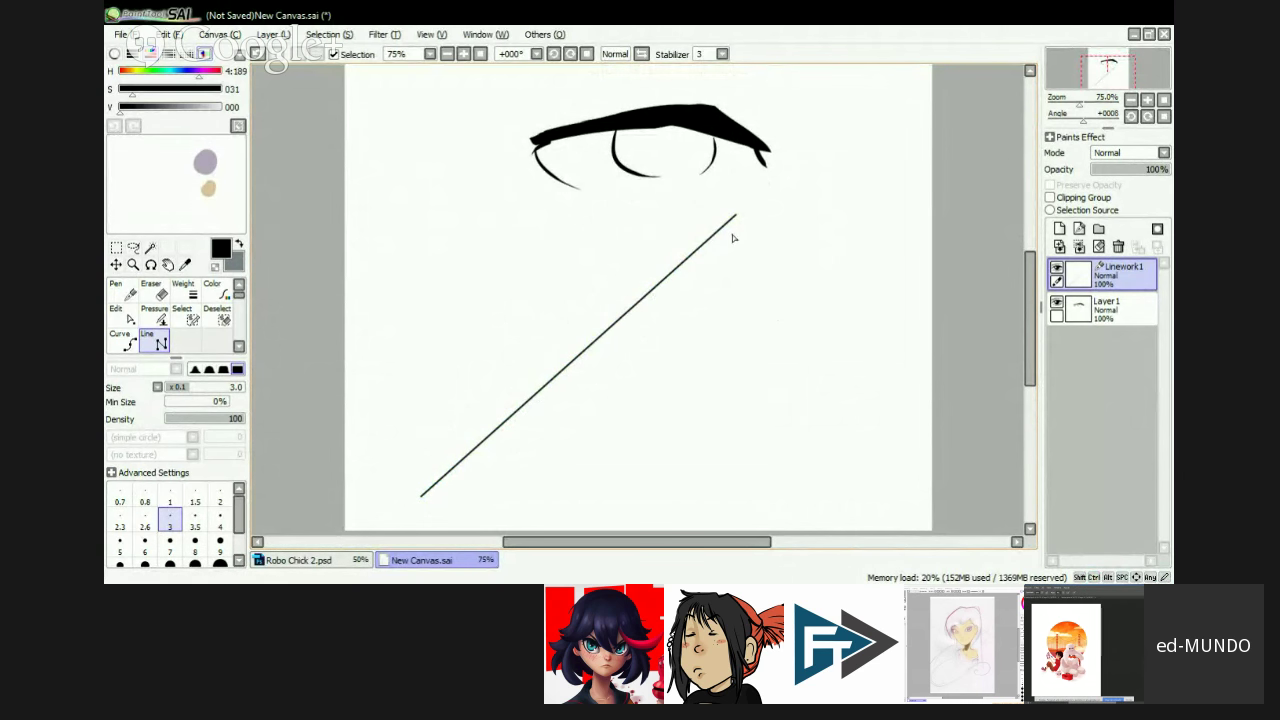
{"action": "key", "text": "ctrl"}
{"action": "left_click_drag", "start_coordinate": [588, 358], "coordinate": [492, 281]}
{"action": "left_click_drag", "start_coordinate": [457, 386], "coordinate": [410, 400]}
{"action": "left_click_drag", "start_coordinate": [613, 222], "coordinate": [618, 204]}
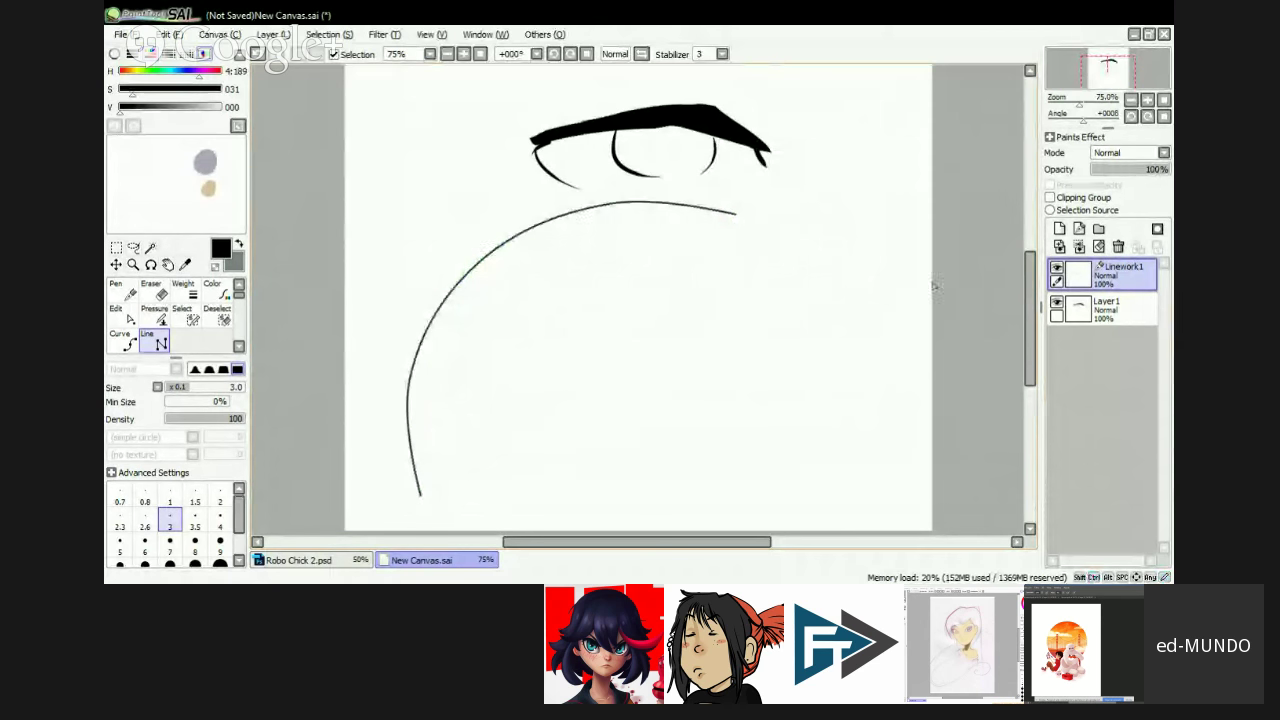
- Extend the arc's upper end point outward and readjust the control points along its upper part
{"action": "key", "text": "ctrl"}
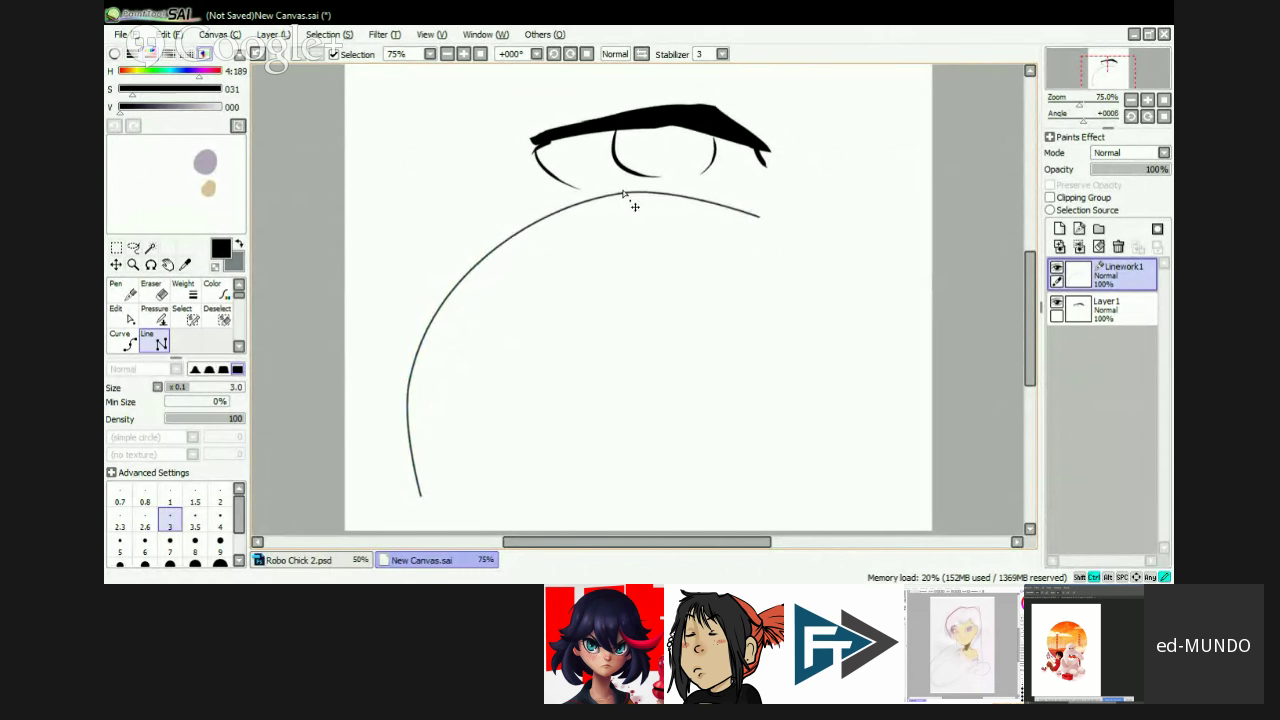
{"action": "mouse_move", "coordinate": [480, 266]}
{"action": "left_mouse_down"}
{"action": "mouse_move", "coordinate": [443, 214]}
{"action": "mouse_move", "coordinate": [479, 270]}
{"action": "left_mouse_up"}
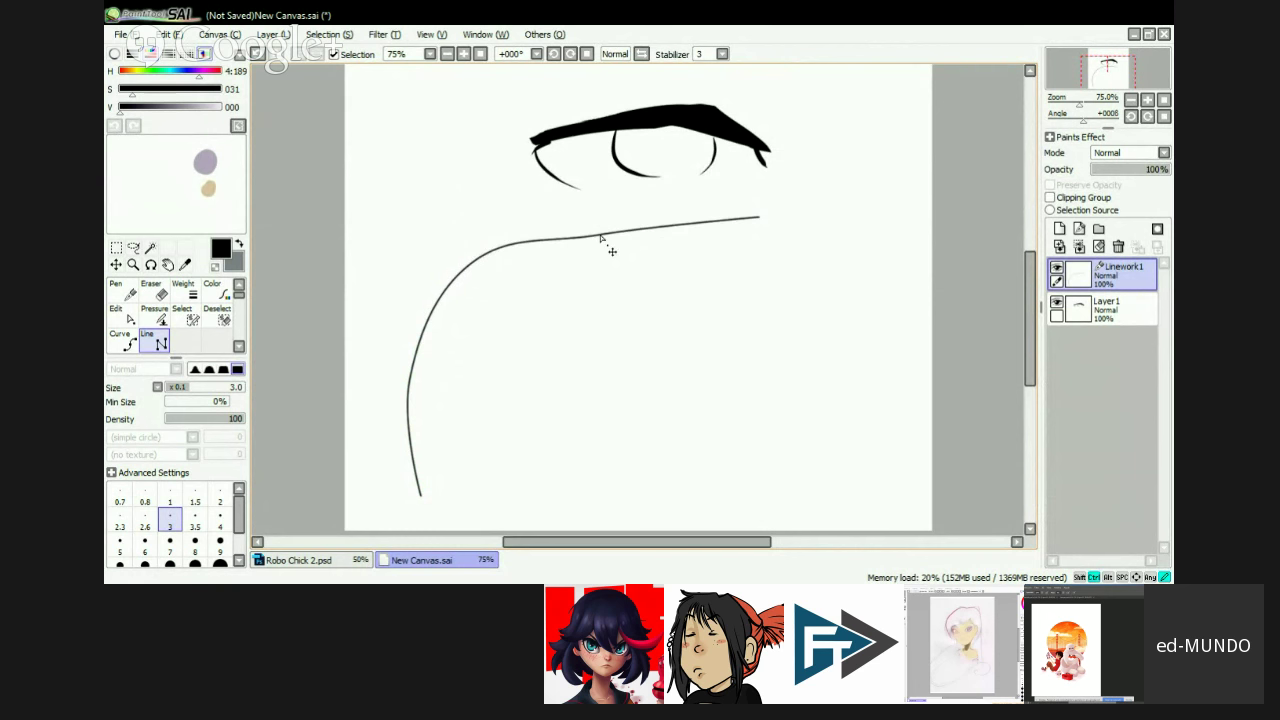
{"action": "left_click_drag", "start_coordinate": [615, 252], "coordinate": [610, 200]}
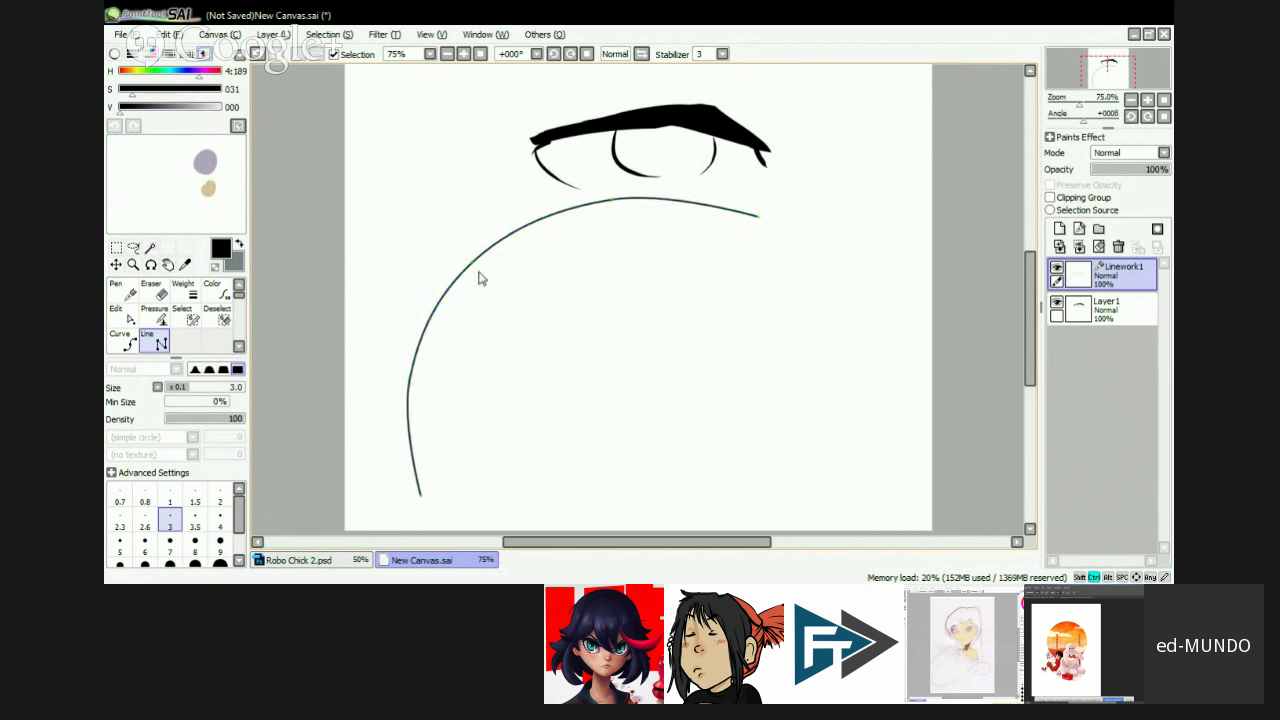
- Adjust the arc's control points with the Pressure tool, thickening its middle and tapering both ends
{"action": "left_click", "coordinate": [155, 313]}
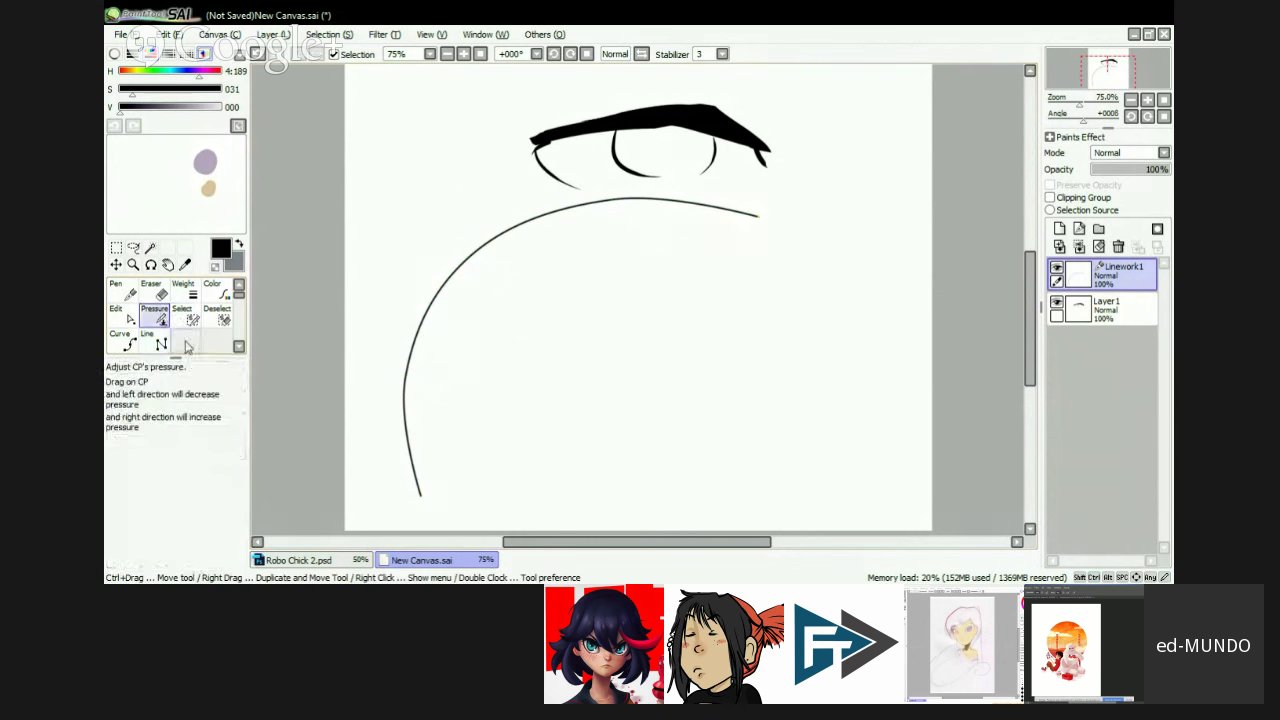
{"action": "left_click_drag", "start_coordinate": [421, 495], "coordinate": [314, 431]}
{"action": "left_click_drag", "start_coordinate": [410, 372], "coordinate": [600, 280]}
{"action": "left_click_drag", "start_coordinate": [620, 209], "coordinate": [728, 358]}
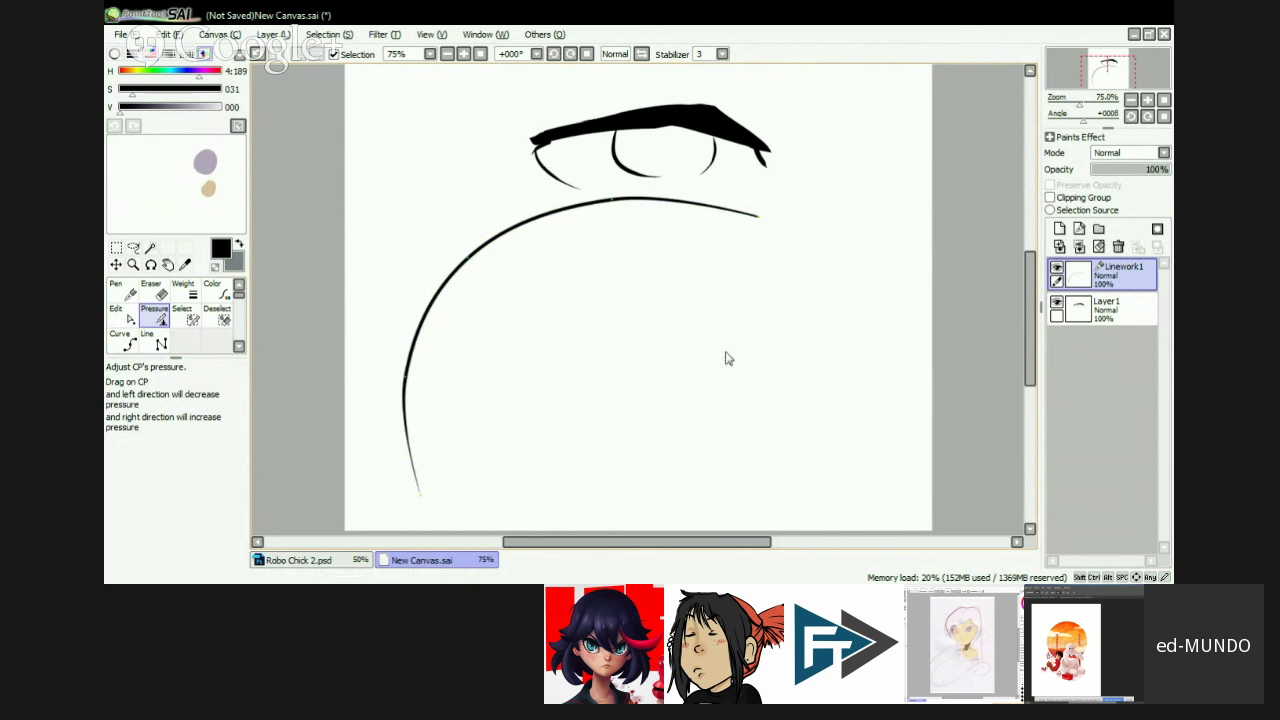
{"action": "left_click_drag", "start_coordinate": [758, 228], "coordinate": [652, 252]}
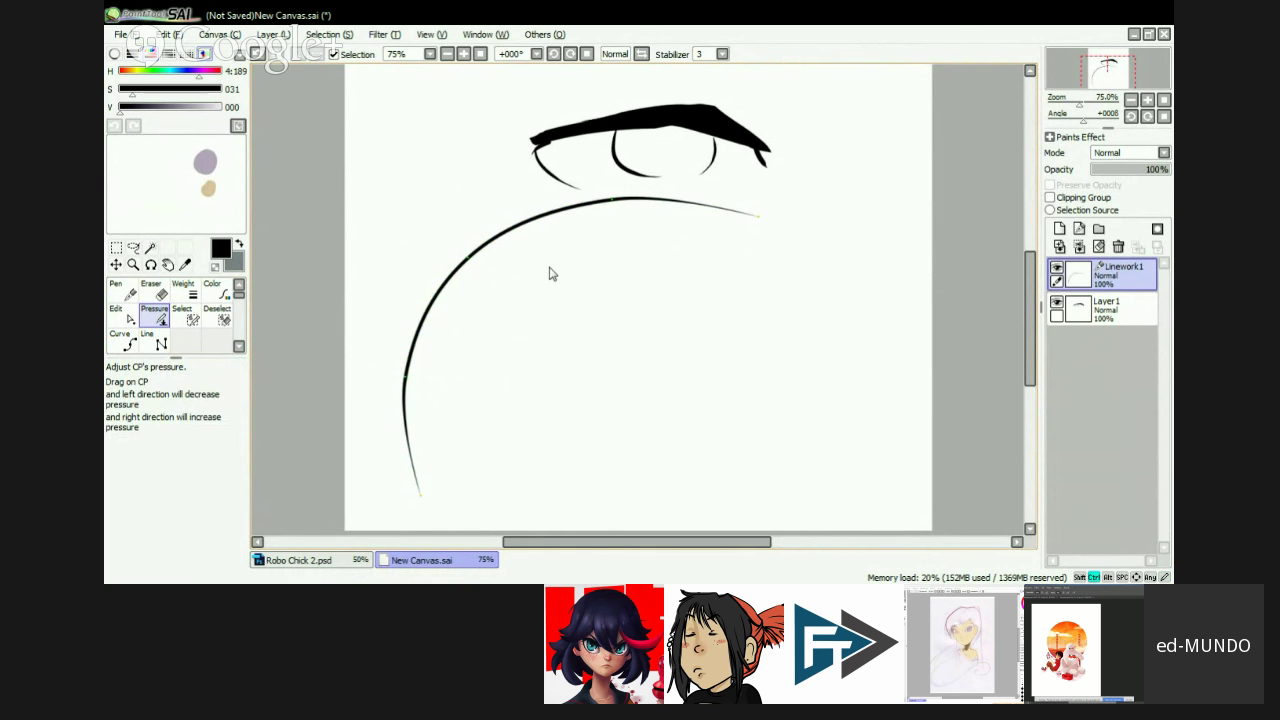
- Pull the arc's upper end point out to the lower right and shift the nearby control point to smooth the bend
{"action": "left_click_drag", "start_coordinate": [489, 261], "coordinate": [568, 322]}
{"action": "left_click_drag", "start_coordinate": [623, 206], "coordinate": [780, 291]}
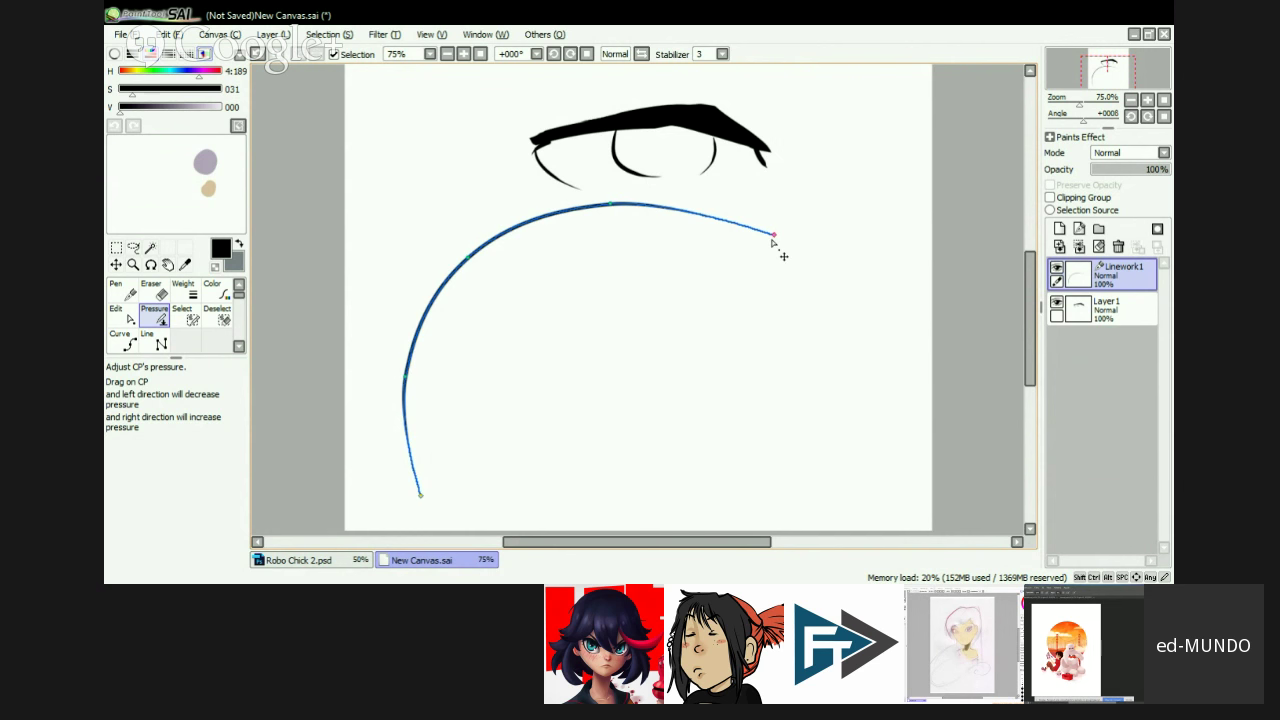
{"action": "mouse_move", "coordinate": [773, 236]}
{"action": "left_mouse_down"}
{"action": "mouse_move", "coordinate": [849, 294]}
{"action": "mouse_move", "coordinate": [830, 283]}
{"action": "left_mouse_up"}
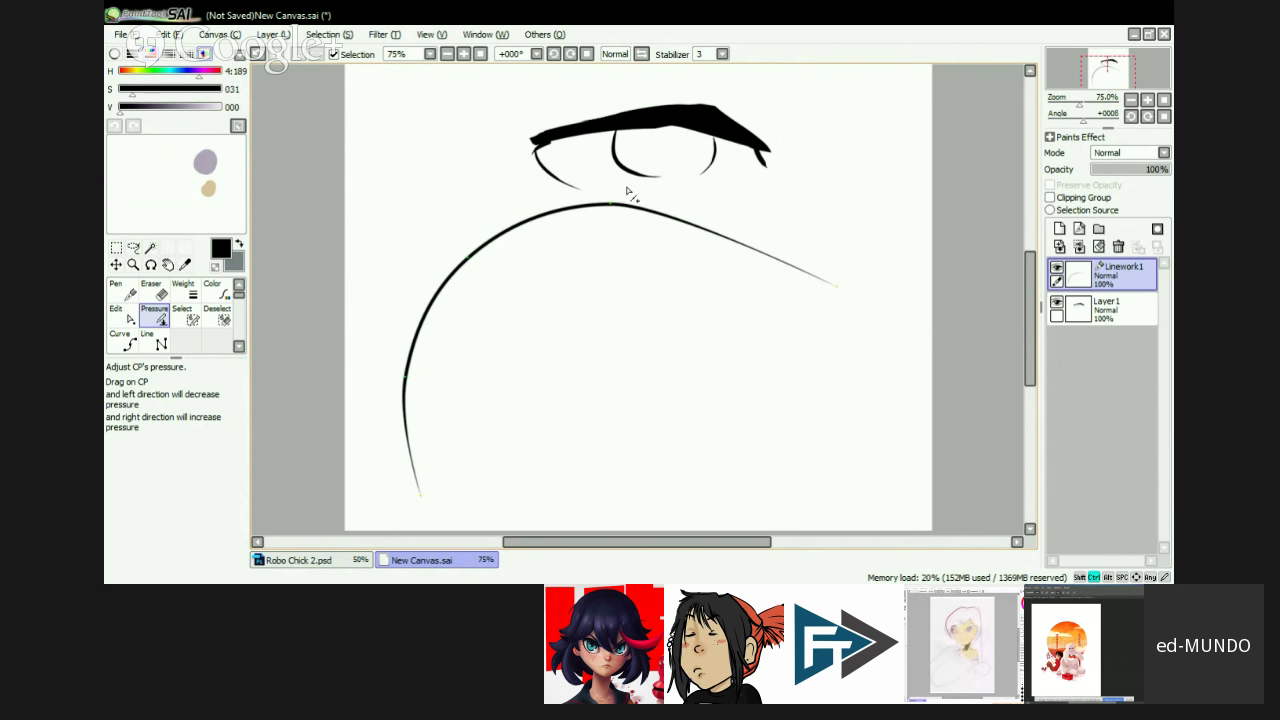
{"action": "mouse_move", "coordinate": [642, 218]}
{"action": "left_mouse_down"}
{"action": "mouse_move", "coordinate": [686, 220]}
{"action": "mouse_move", "coordinate": [646, 289]}
{"action": "left_mouse_up"}
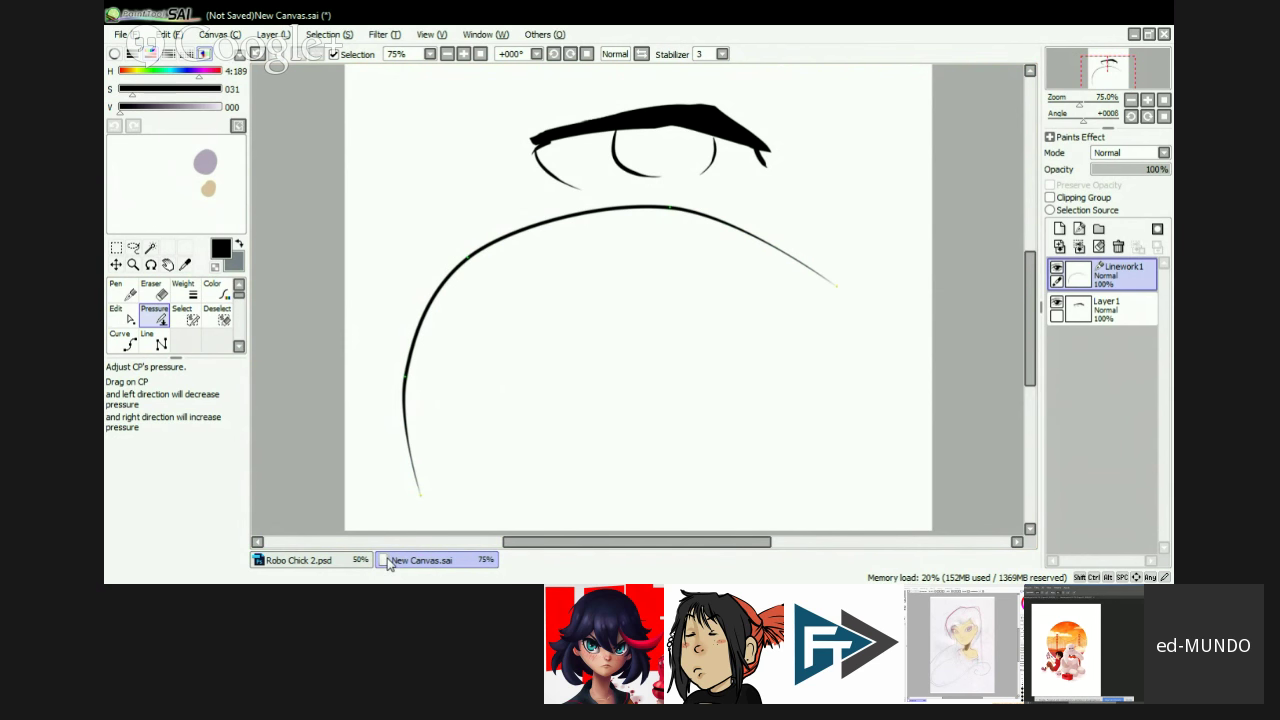
- Close the new canvas without saving it and return to the Base layer of Robo Chick 2.psd
{"action": "key", "text": "n"}
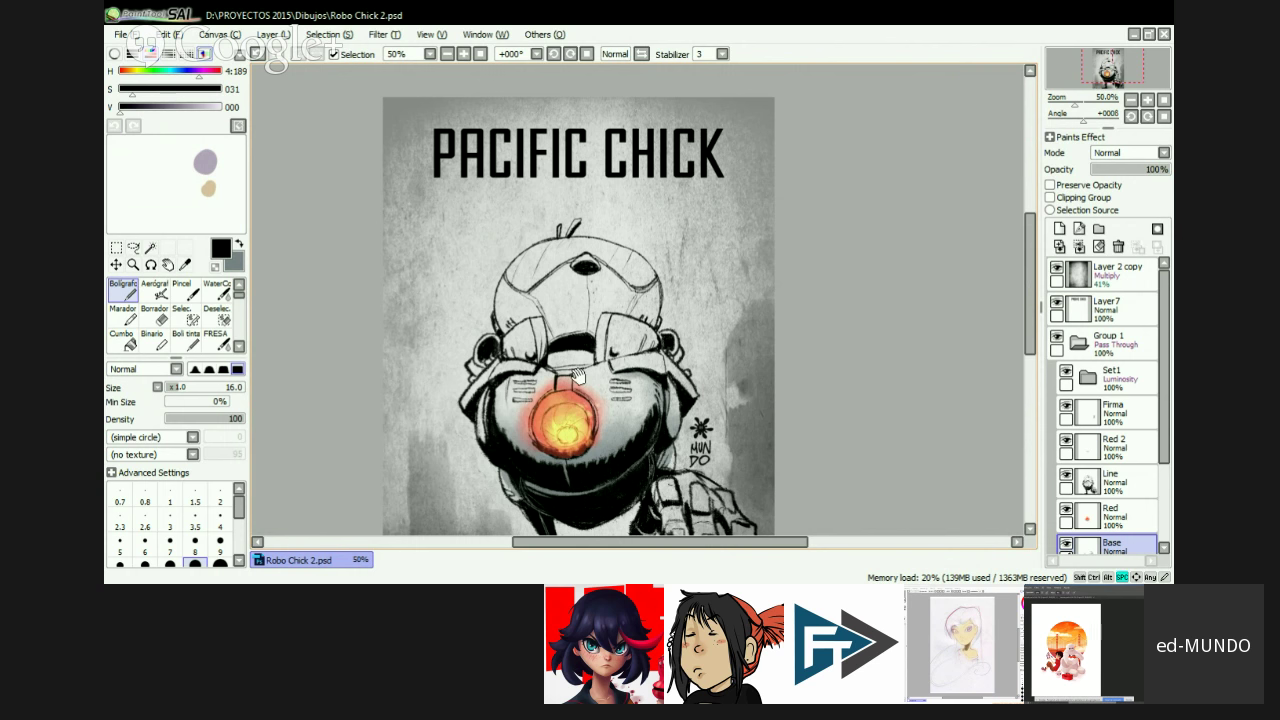
{"action": "mouse_move", "coordinate": [575, 400]}
{"action": "left_mouse_down"}
{"action": "mouse_move", "coordinate": [575, 305]}
{"action": "mouse_move", "coordinate": [581, 327]}
{"action": "mouse_move", "coordinate": [568, 313]}
{"action": "left_mouse_up"}
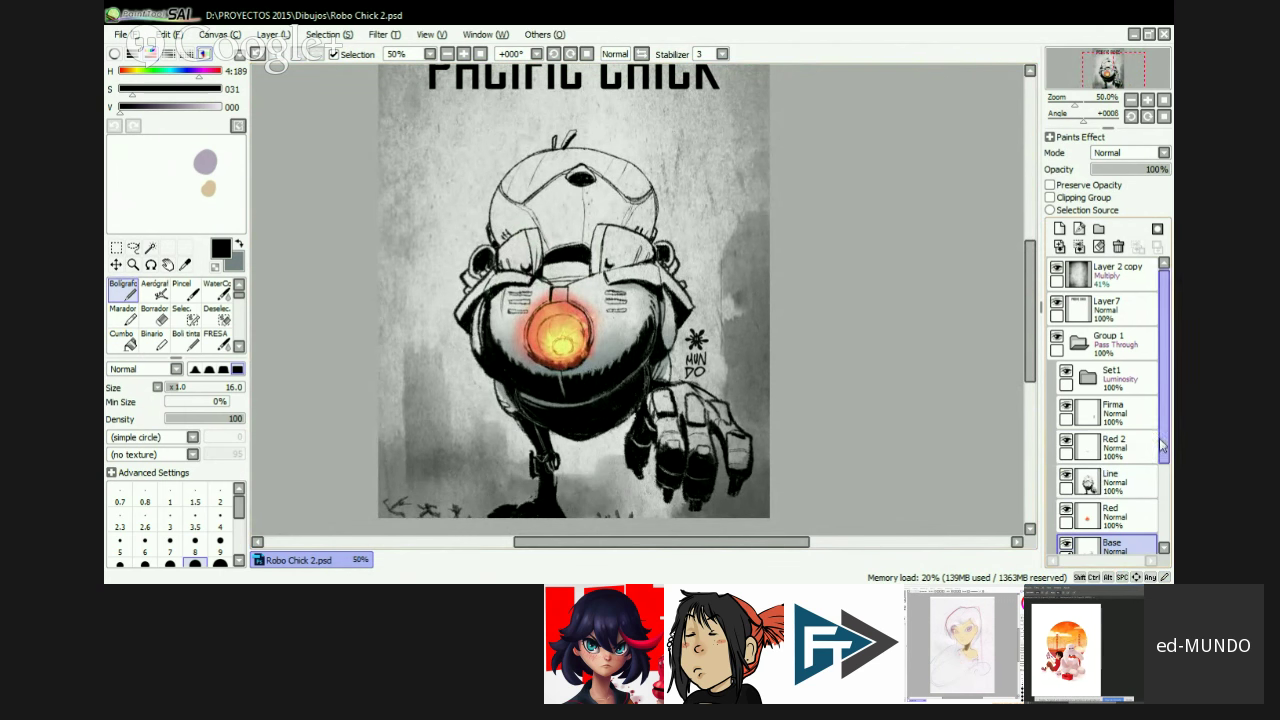
{"action": "scroll", "coordinate": [1160, 467], "scroll_direction": "down", "scroll_amount": 2}
- Swap to the grey colour and stroke the lower belly on the Base layer with the WaterColor brush at size 80
{"action": "key", "text": "x"}
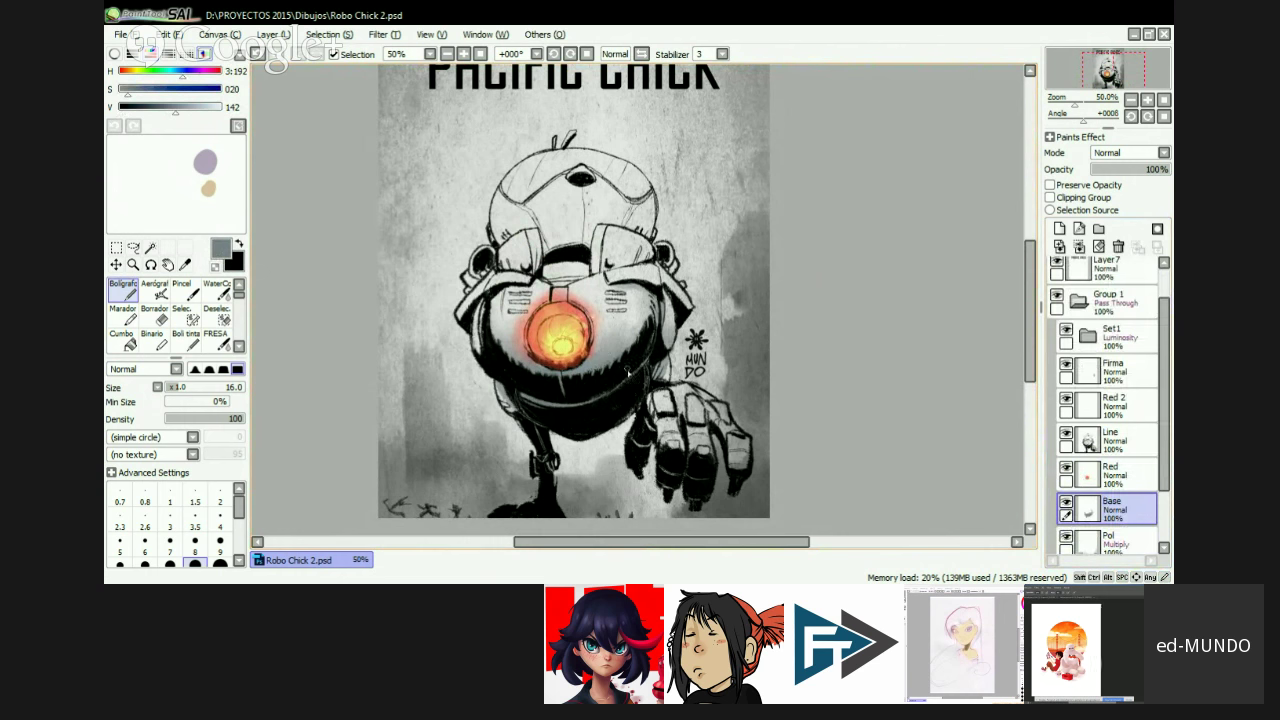
{"action": "key", "text": "c"}
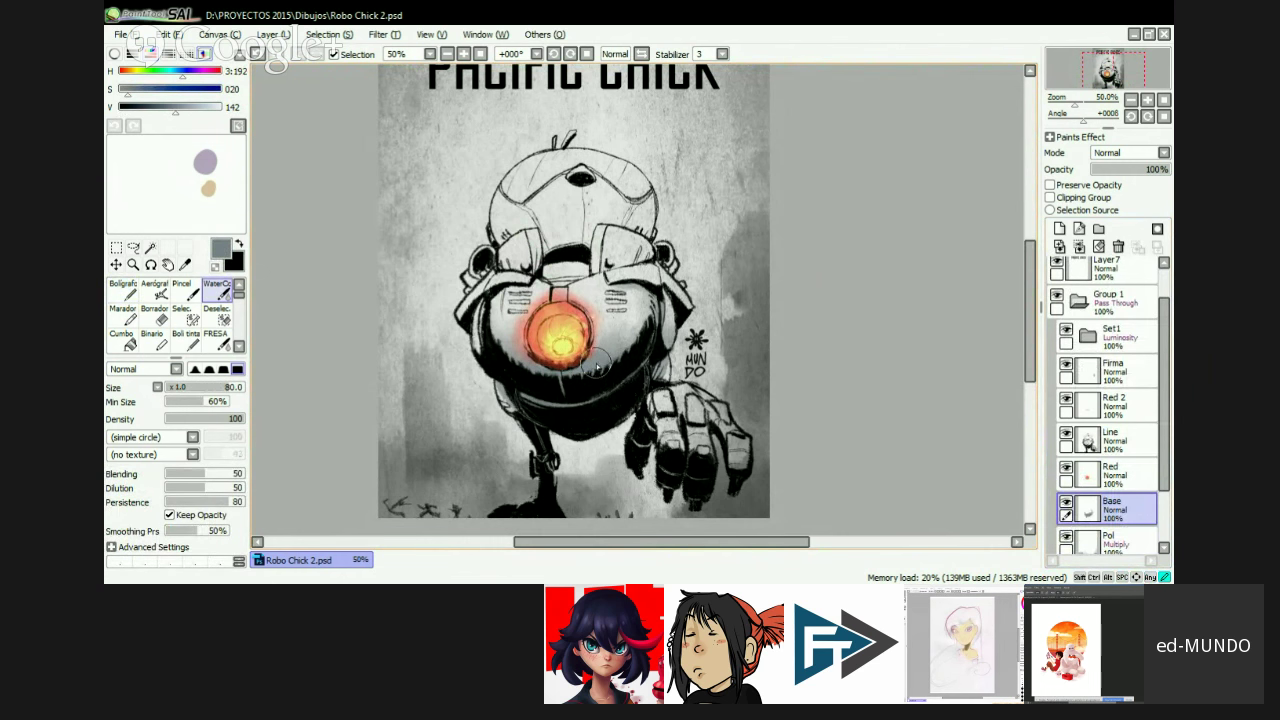
{"action": "left_click_drag", "start_coordinate": [548, 380], "coordinate": [556, 390]}
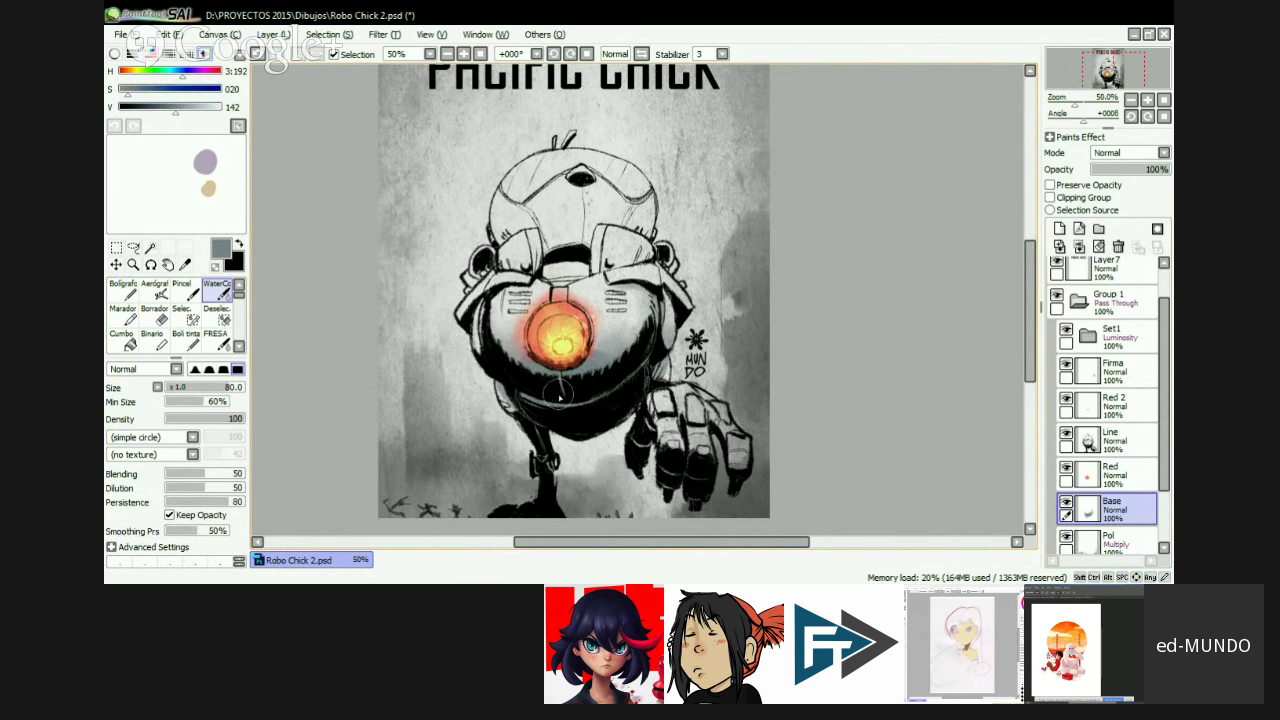
- Shade the right side of the robot's belly in grey with the Colcha-shaped brush at sizes 60 to 80
{"action": "key", "text": "b"}
{"action": "key", "text": "bracketright"}
{"action": "key", "text": "bracketright"}
{"action": "key", "text": "bracketright"}
{"action": "key", "text": "bracketright"}
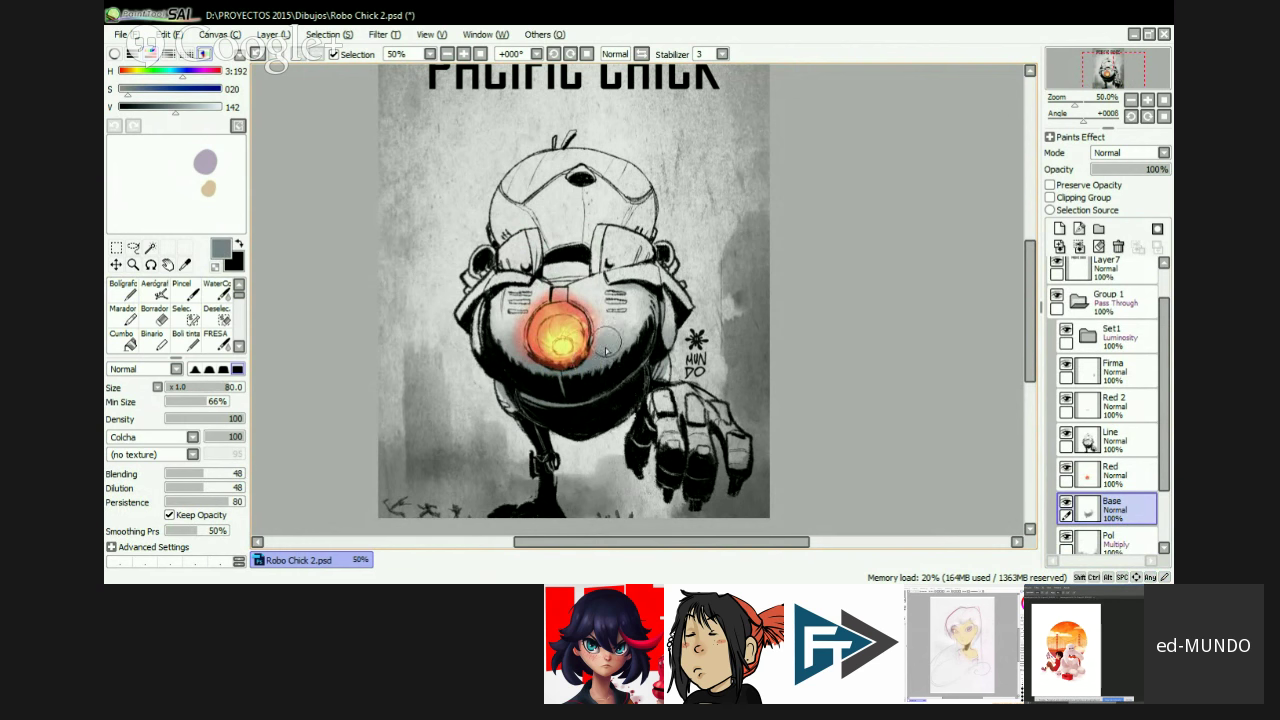
{"action": "key", "text": "bracketright"}
{"action": "key", "text": "bracketleft"}
{"action": "key", "text": "bracketleft"}
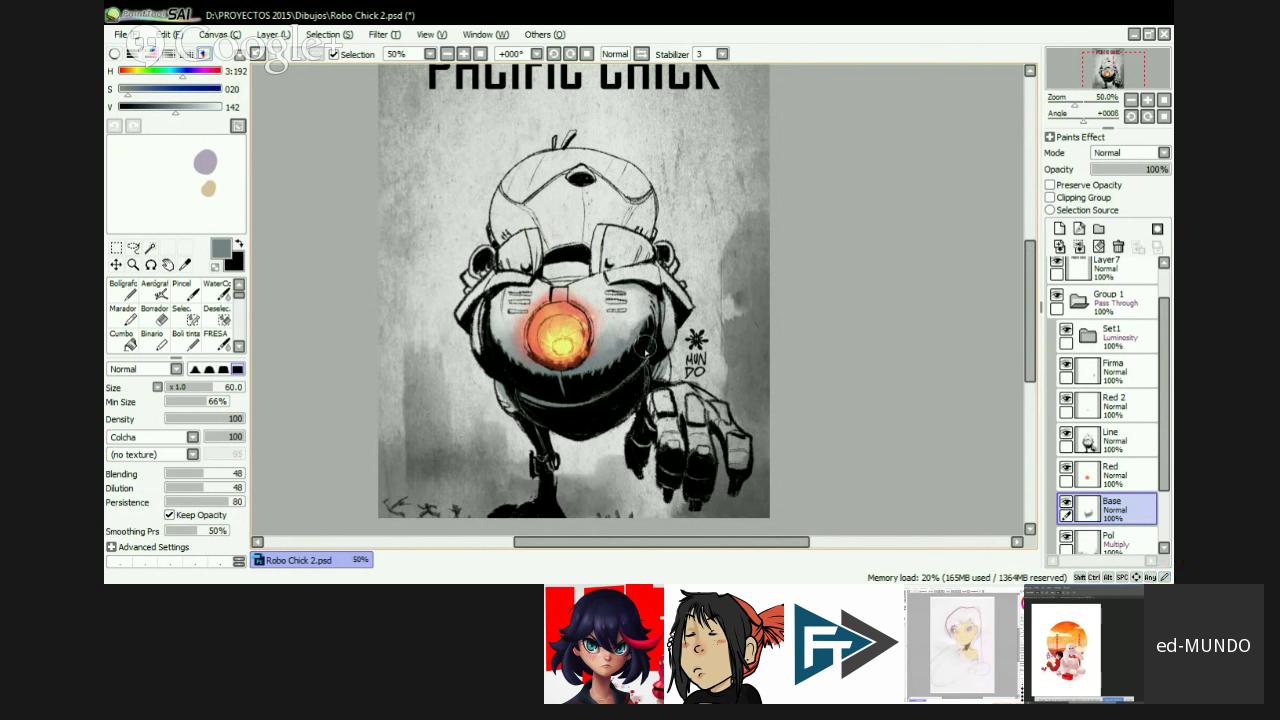
{"action": "key", "text": "bracketright"}
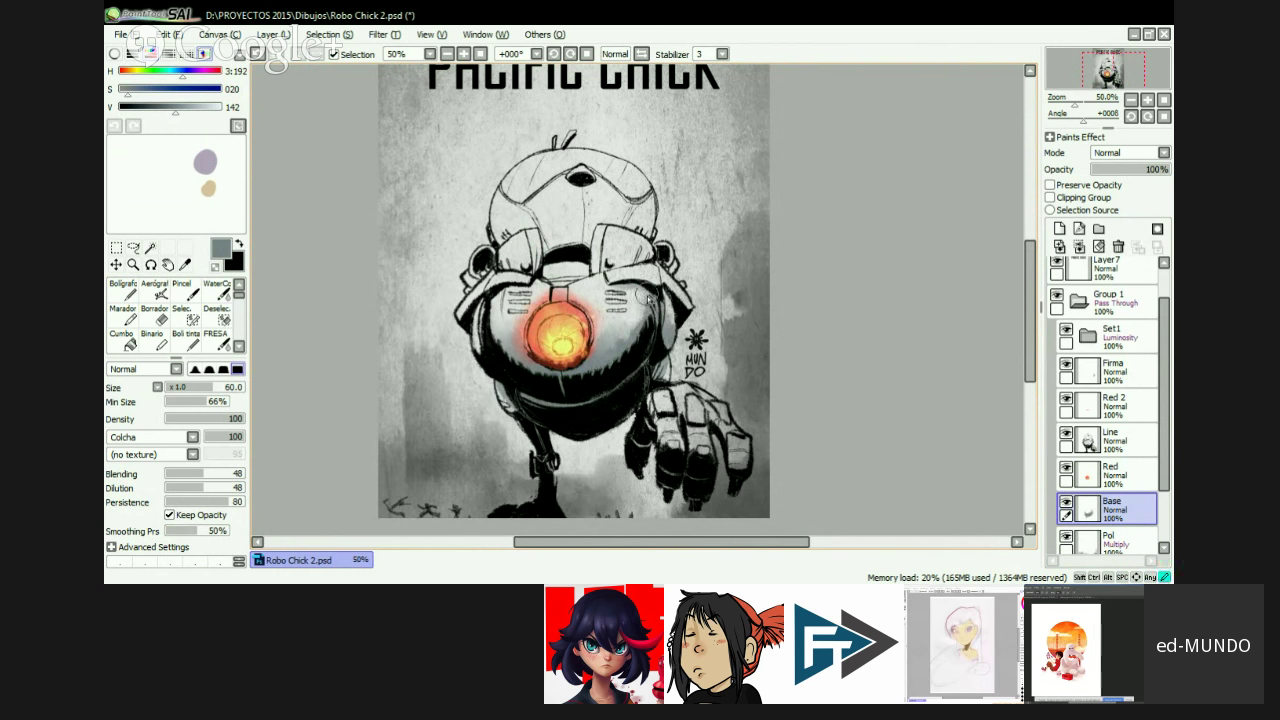
{"action": "key", "text": "bracketright"}
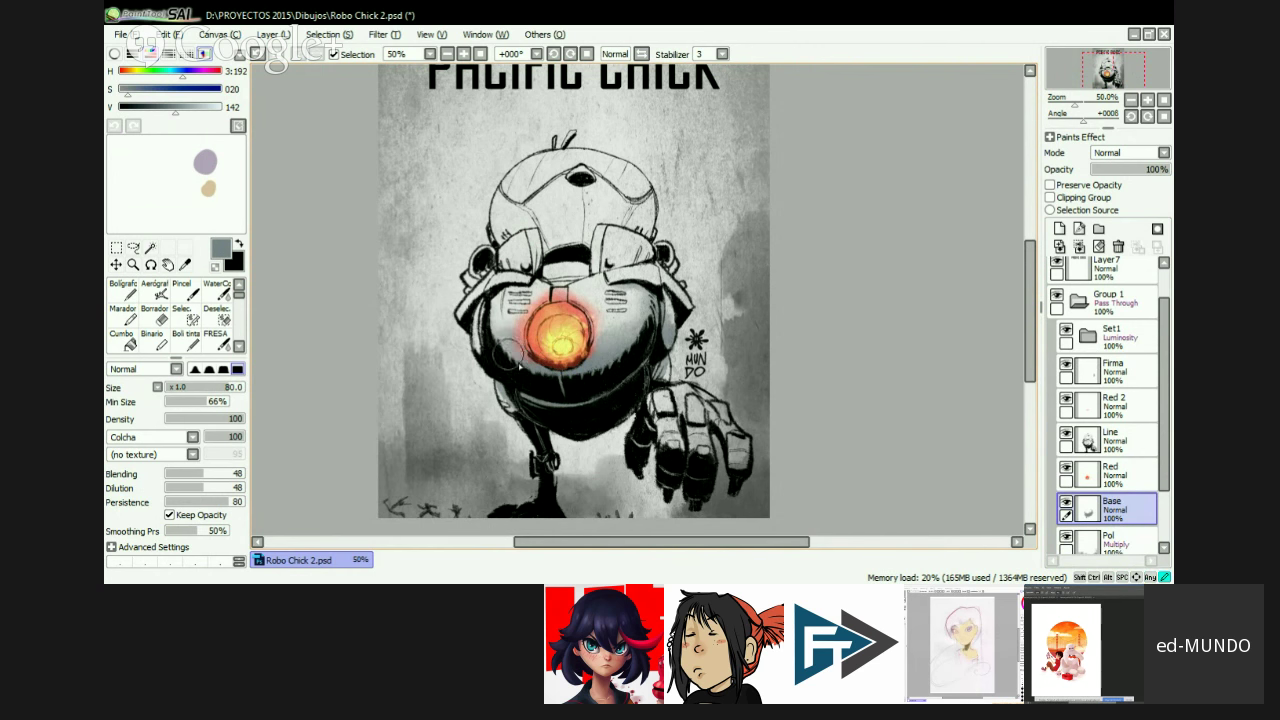
- Shade the left side of the robot's belly in grey, reducing the brush to size 40 and finally 20
{"action": "key", "text": "bracketleft"}
{"action": "key", "text": "bracketleft"}
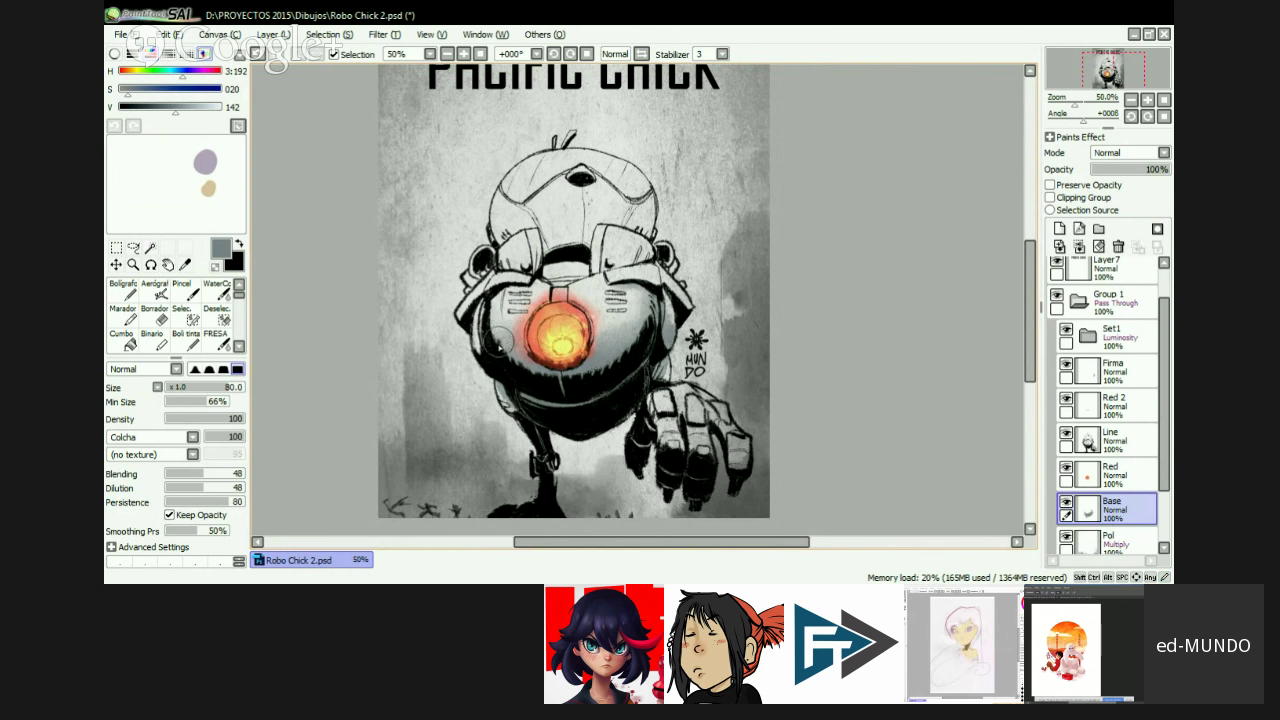
{"action": "key", "text": "bracketleft"}
{"action": "key", "text": "bracketleft"}
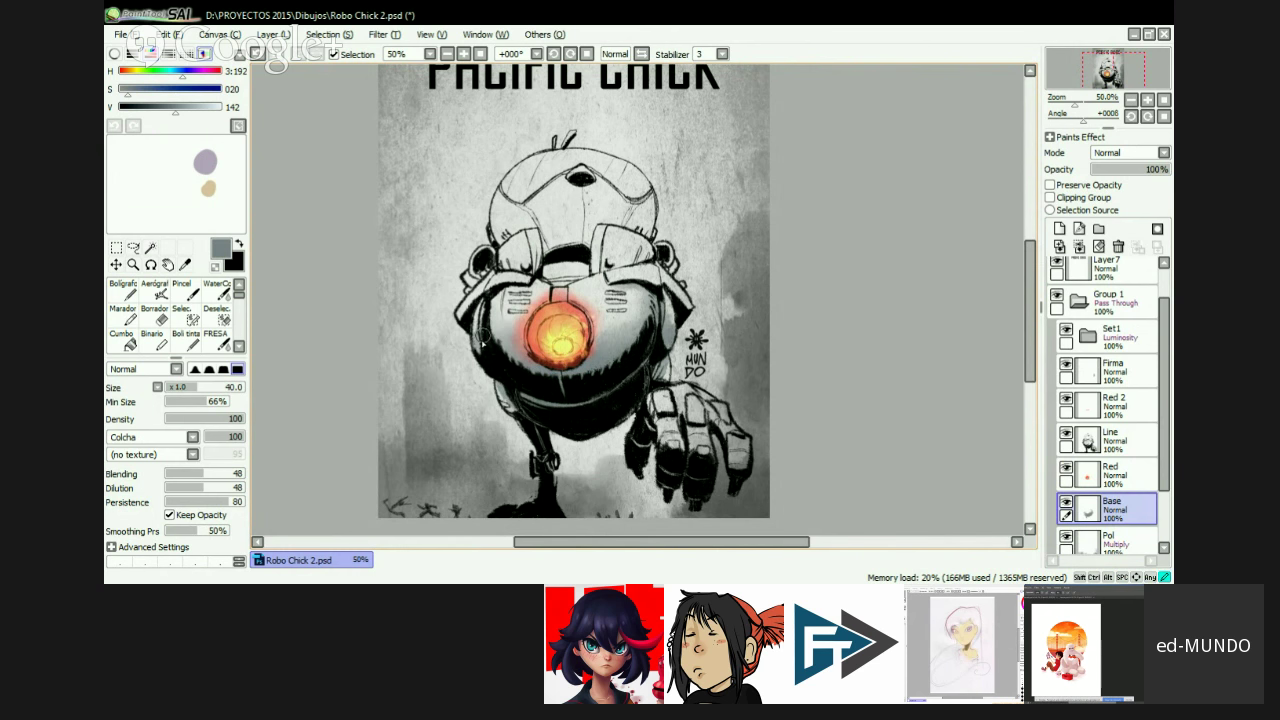
{"action": "key", "text": "bracketleft"}
{"action": "key", "text": "c"}
{"action": "key", "text": "bracketleft"}
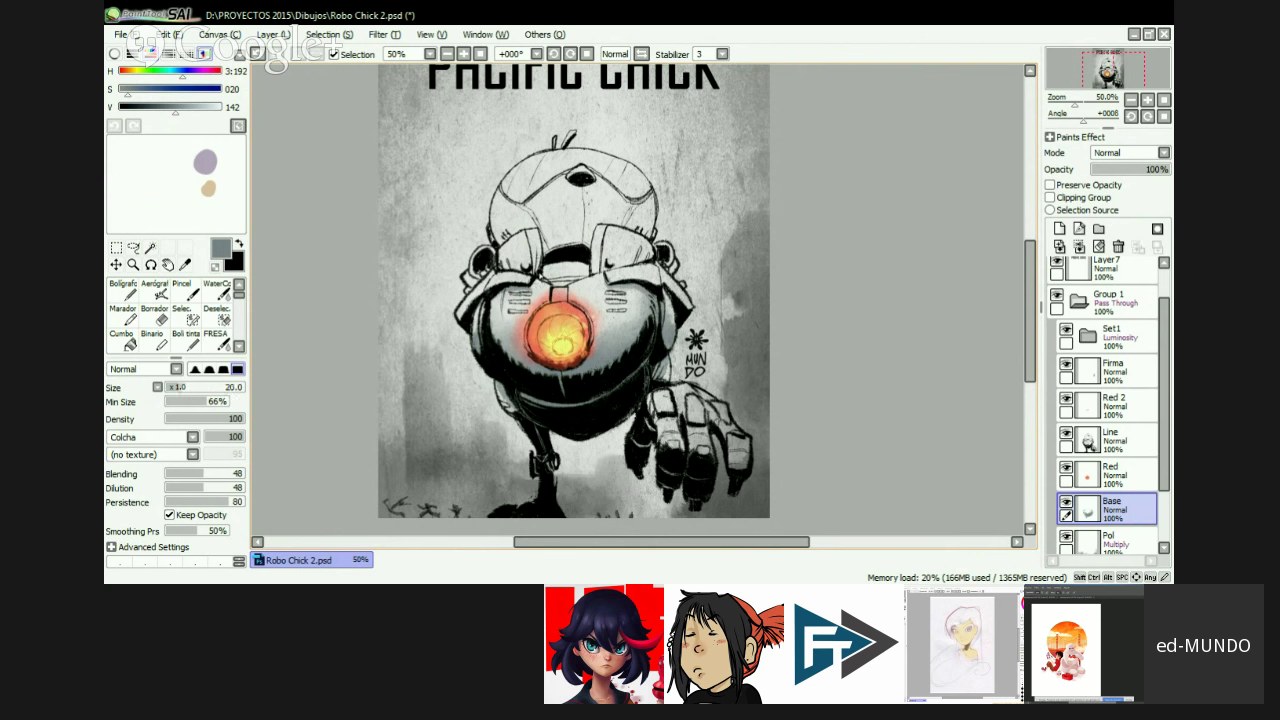
- Shade the neck opening between the robot's collar plates in grey with brush sizes 25 to 40
{"action": "key", "text": "bracketright"}
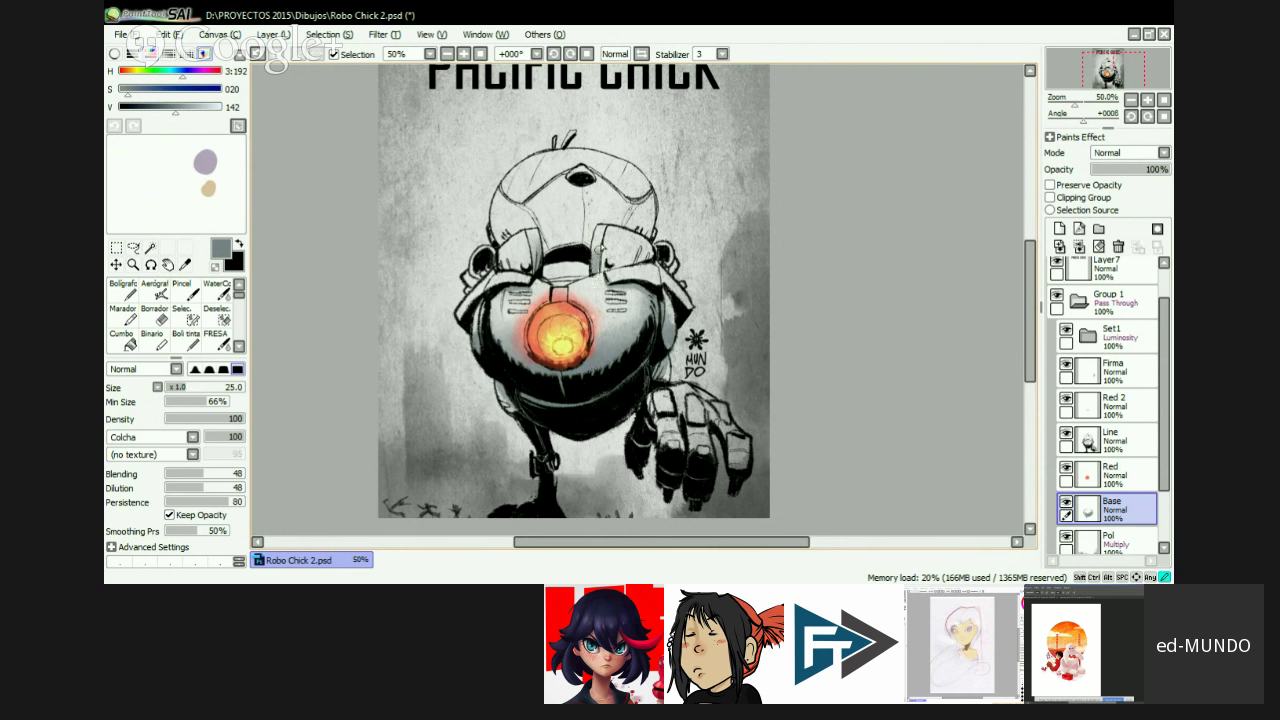
{"action": "key", "text": "bracketright"}
{"action": "key", "text": "bracketright"}
{"action": "key", "text": "bracketright"}
{"action": "key", "text": "bracketleft"}
{"action": "key", "text": "bracketright"}
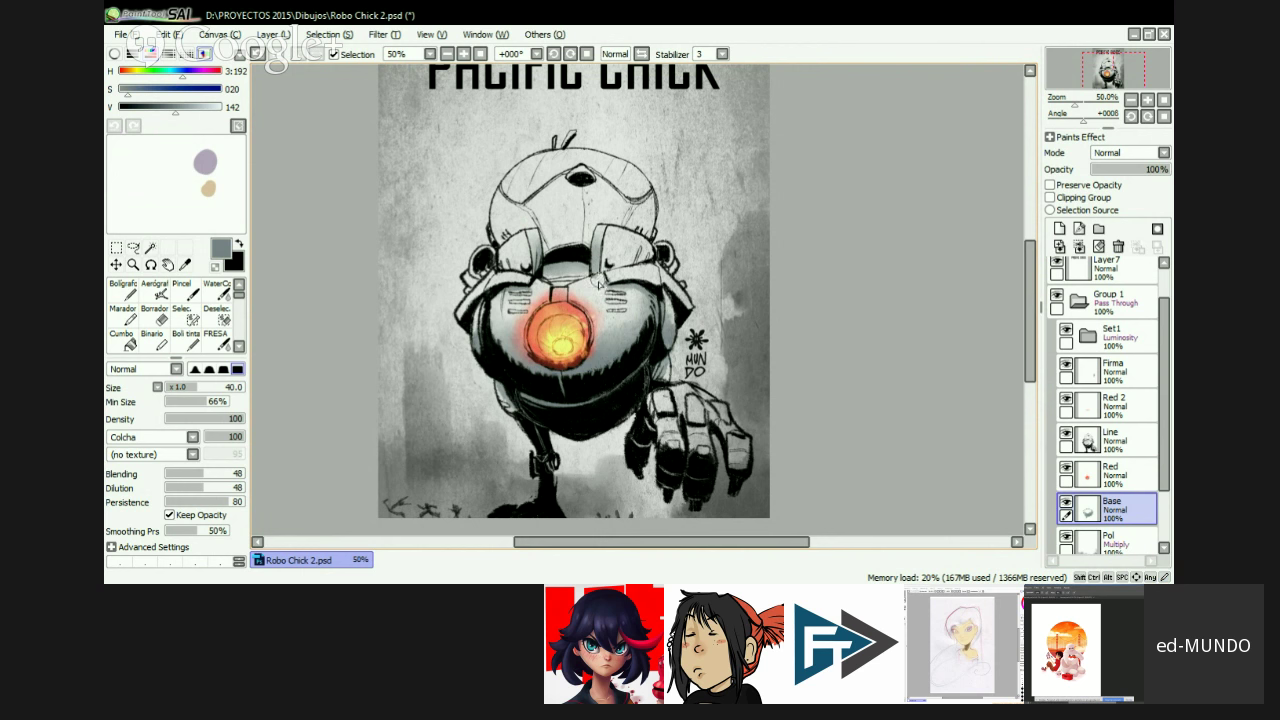
- Deepen the shading in the neck opening and clean its upper edge using the transparent colour at size 16
{"action": "key", "text": "bracketright"}
{"action": "key", "text": "bracketright"}
{"action": "key", "text": "bracketleft"}
{"action": "key", "text": "bracketleft"}
{"action": "key", "text": "bracketleft"}
{"action": "key", "text": "bracketleft"}
{"action": "key", "text": "bracketleft"}
{"action": "key", "text": "bracketleft"}
{"action": "key", "text": "bracketleft"}
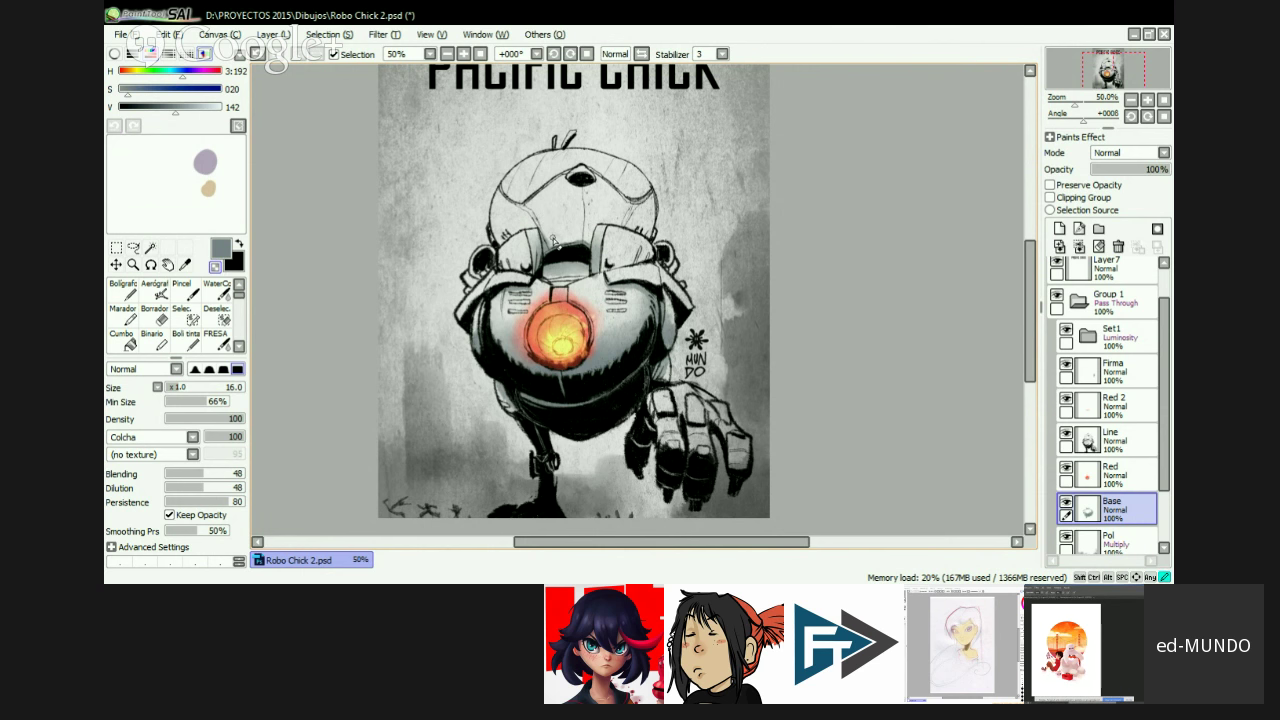
- Shade the right side of the robot's head in grey, enlarging the brush to size 50
{"action": "key", "text": "bracketright"}
{"action": "key", "text": "bracketright"}
{"action": "key", "text": "bracketright"}
{"action": "key", "text": "bracketleft"}
{"action": "key", "text": "bracketleft"}
{"action": "key", "text": "bracketright"}
{"action": "key", "text": "bracketright"}
{"action": "key", "text": "bracketright"}
{"action": "key", "text": "bracketright"}
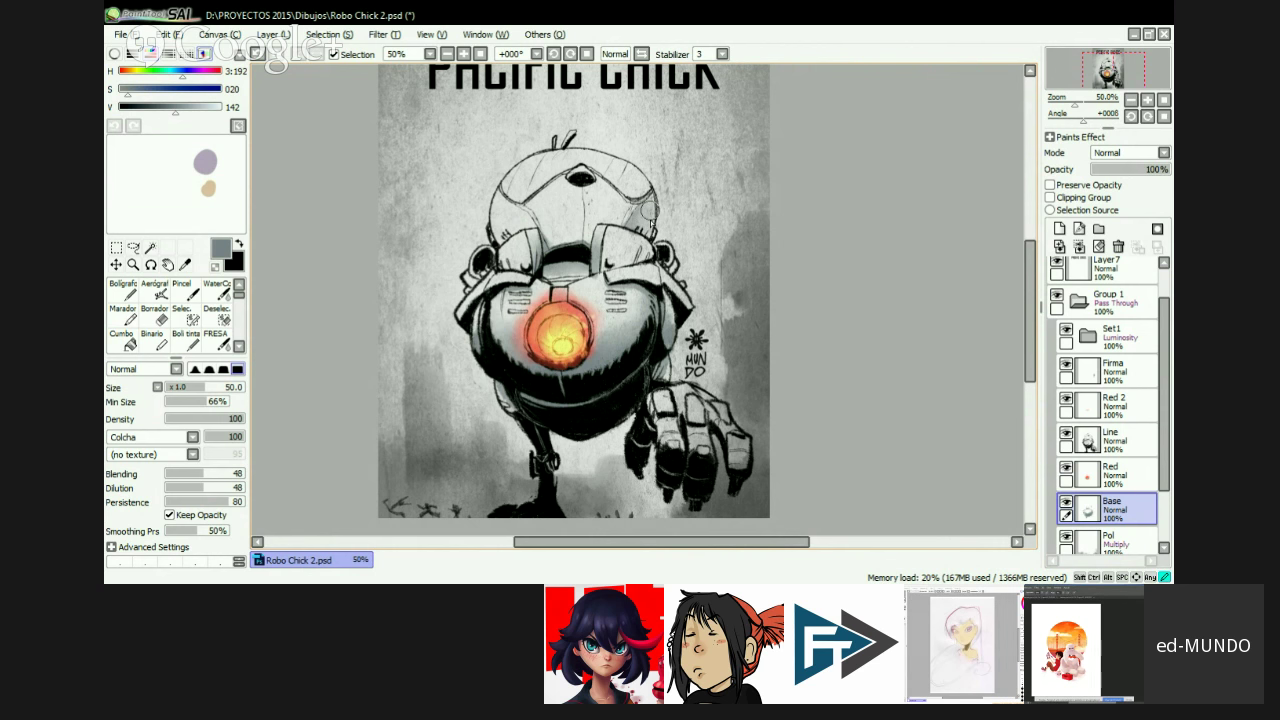
- Shade the left side of the robot's head in grey with the brush at size 50
{"action": "key", "text": "bracketleft"}
{"action": "key", "text": "bracketleft"}
{"action": "key", "text": "bracketright"}
{"action": "key", "text": "bracketright"}
{"action": "key", "text": "bracketright"}
{"action": "key", "text": "bracketright"}
{"action": "key", "text": "bracketleft"}
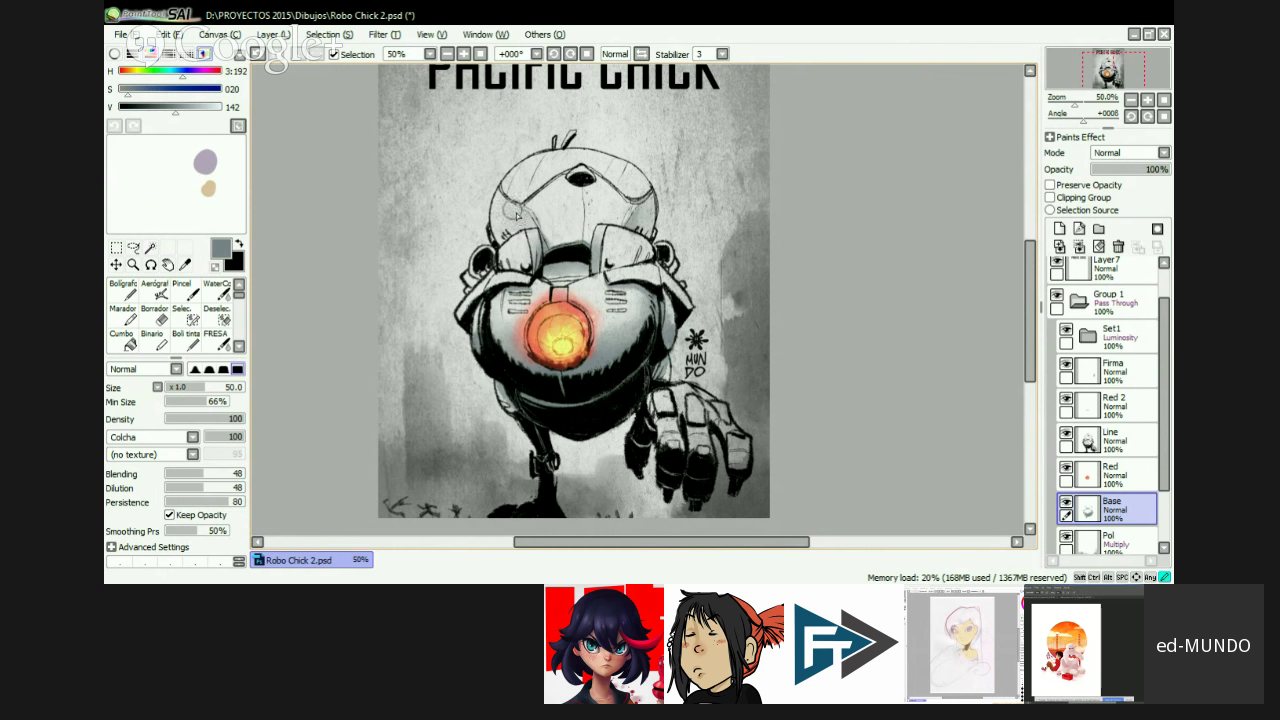
- Clean up the edges of the head shading with the transparent colour at size 14
{"action": "key", "text": "bracketleft"}
{"action": "key", "text": "bracketleft"}
{"action": "key", "text": "bracketleft"}
{"action": "key", "text": "bracketleft"}
{"action": "key", "text": "bracketleft"}
{"action": "key", "text": "bracketleft"}
{"action": "key", "text": "bracketleft"}
{"action": "key", "text": "bracketright"}
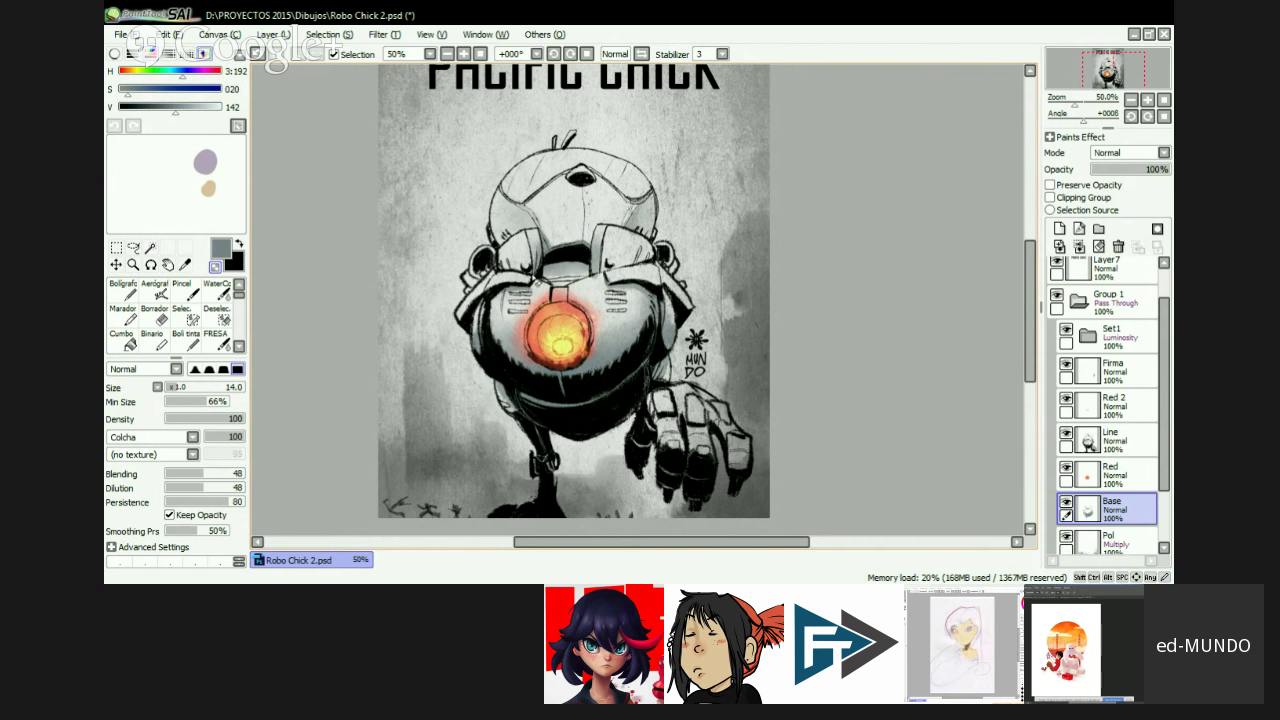
{"action": "key", "text": "bracketright"}
{"action": "key", "text": "bracketleft"}
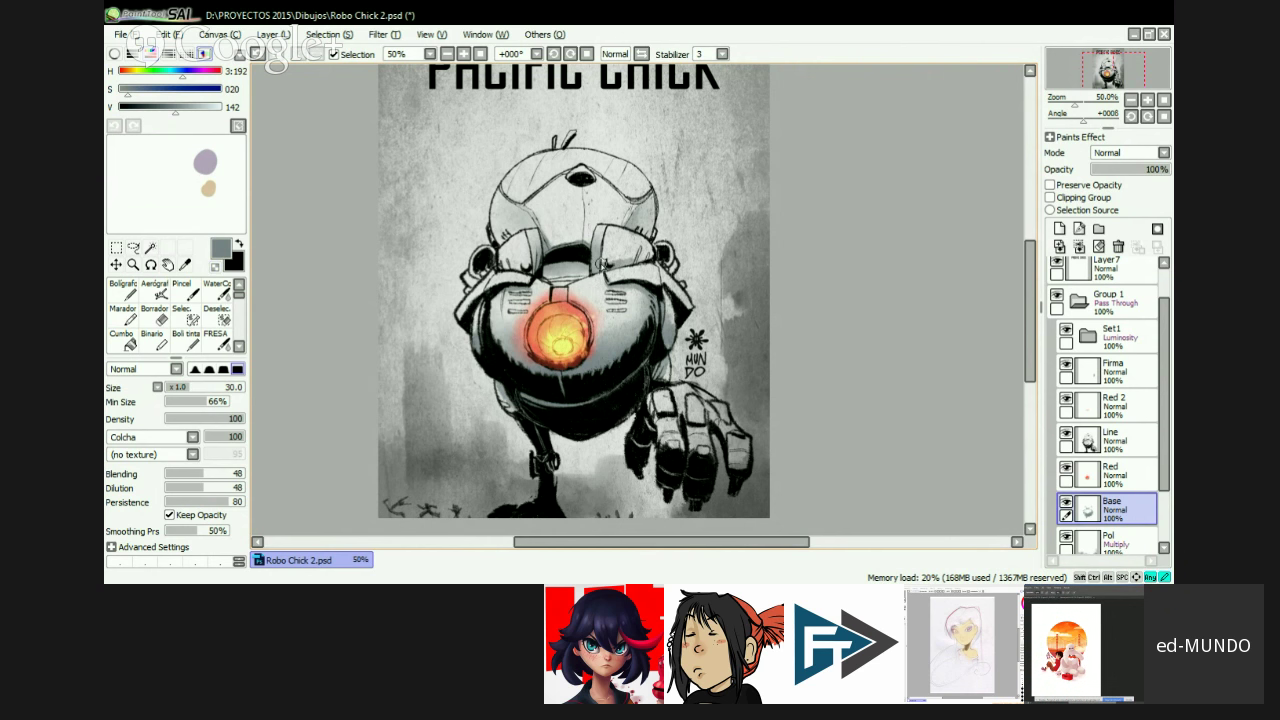
- Shade the right collar plate and shoulder with the brush at size 70, and refine them at size 20
{"action": "key", "text": "bracketright"}
{"action": "key", "text": "bracketright"}
{"action": "key", "text": "bracketright"}
{"action": "key", "text": "bracketright"}
{"action": "key", "text": "bracketright"}
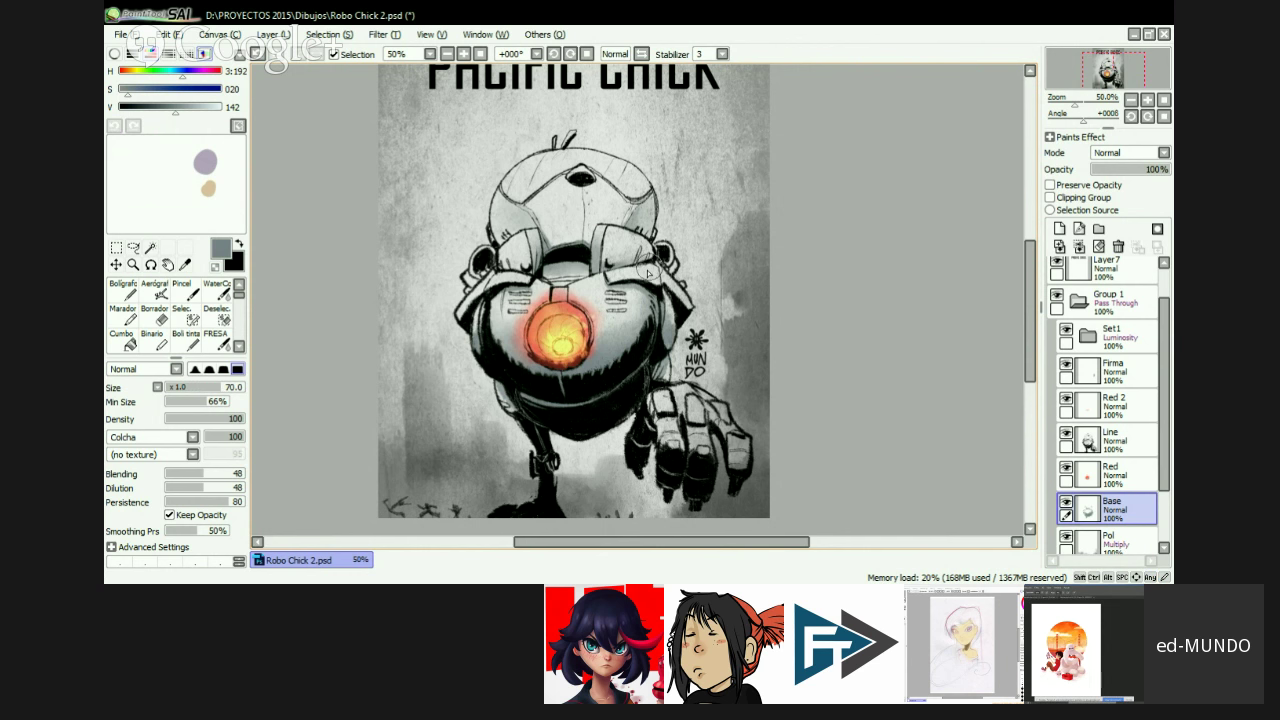
{"action": "key", "text": "bracketleft"}
{"action": "key", "text": "bracketleft"}
{"action": "key", "text": "bracketleft"}
{"action": "key", "text": "bracketleft"}
{"action": "key", "text": "bracketleft"}
{"action": "key", "text": "bracketleft"}
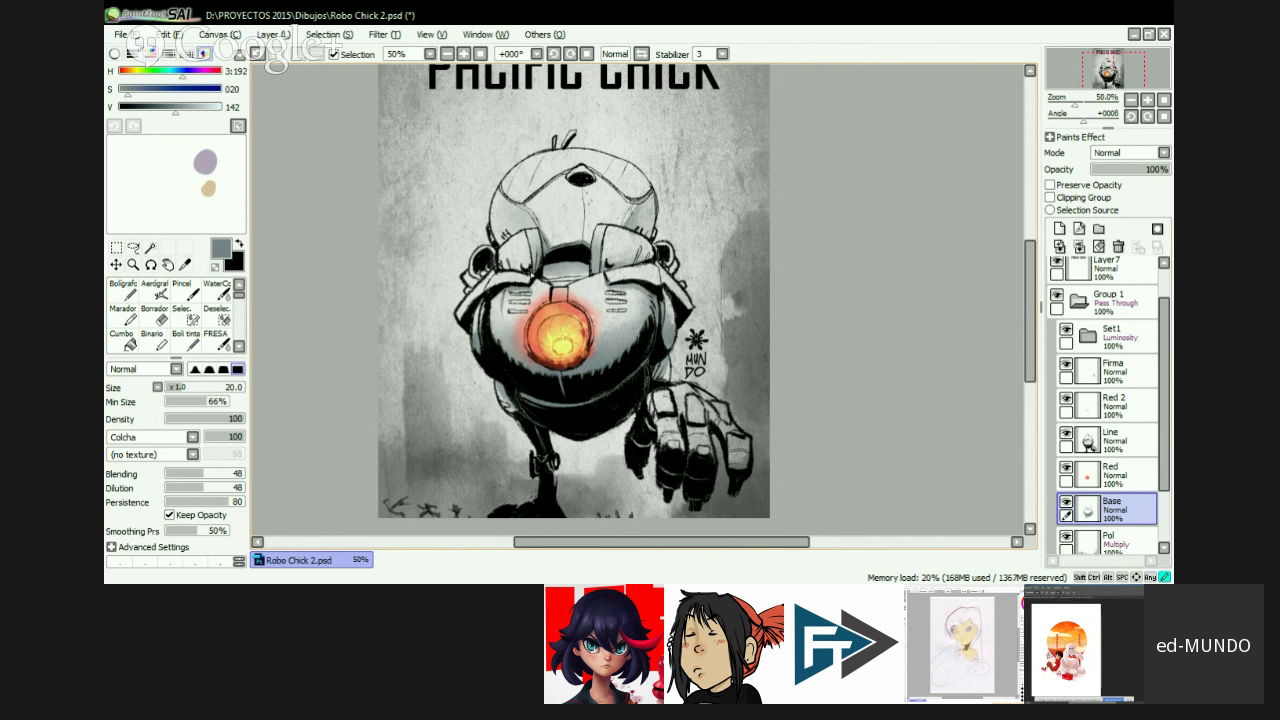
- Smooth the grey shading inside the neck opening with brush sizes 30 to 35
{"action": "key", "text": "bracketright"}
{"action": "key", "text": "bracketright"}
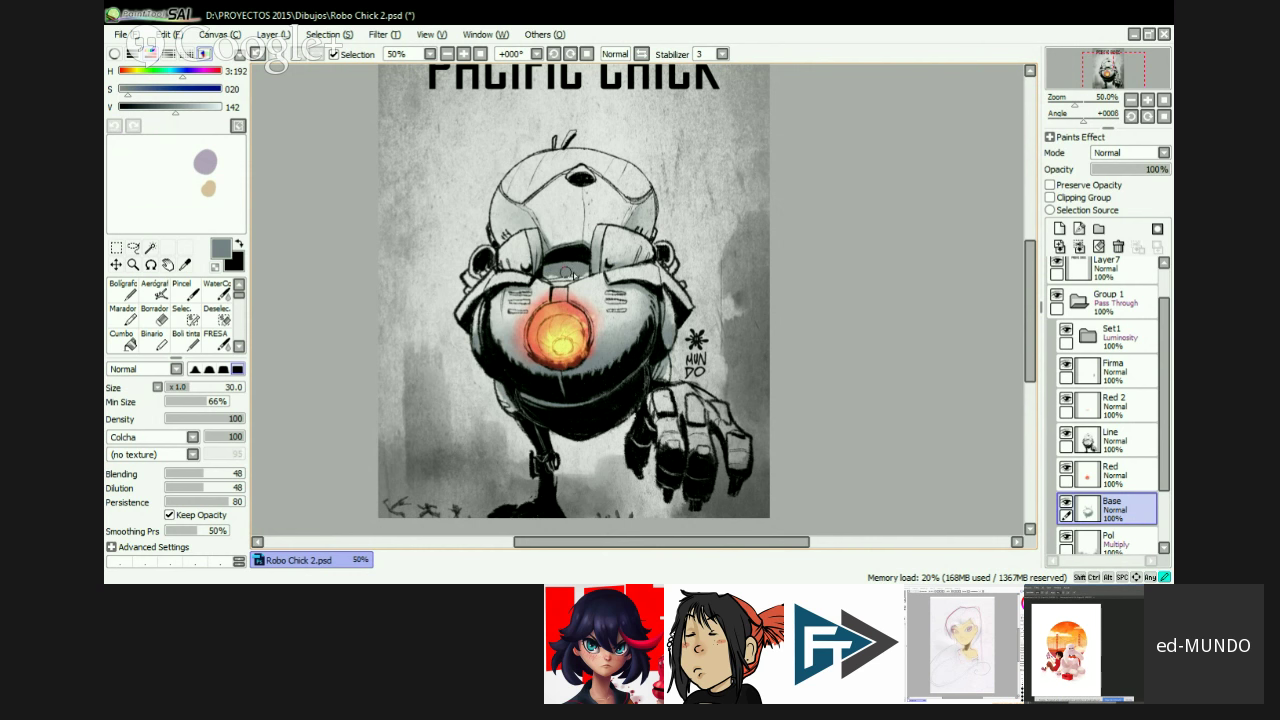
{"action": "key", "text": "bracketleft"}
{"action": "key", "text": "bracketright"}
{"action": "key", "text": "bracketright"}
- Touch up the shading on the robot's underside and lower belly with brush sizes up to 50, and save the file
{"action": "key", "text": "x"}
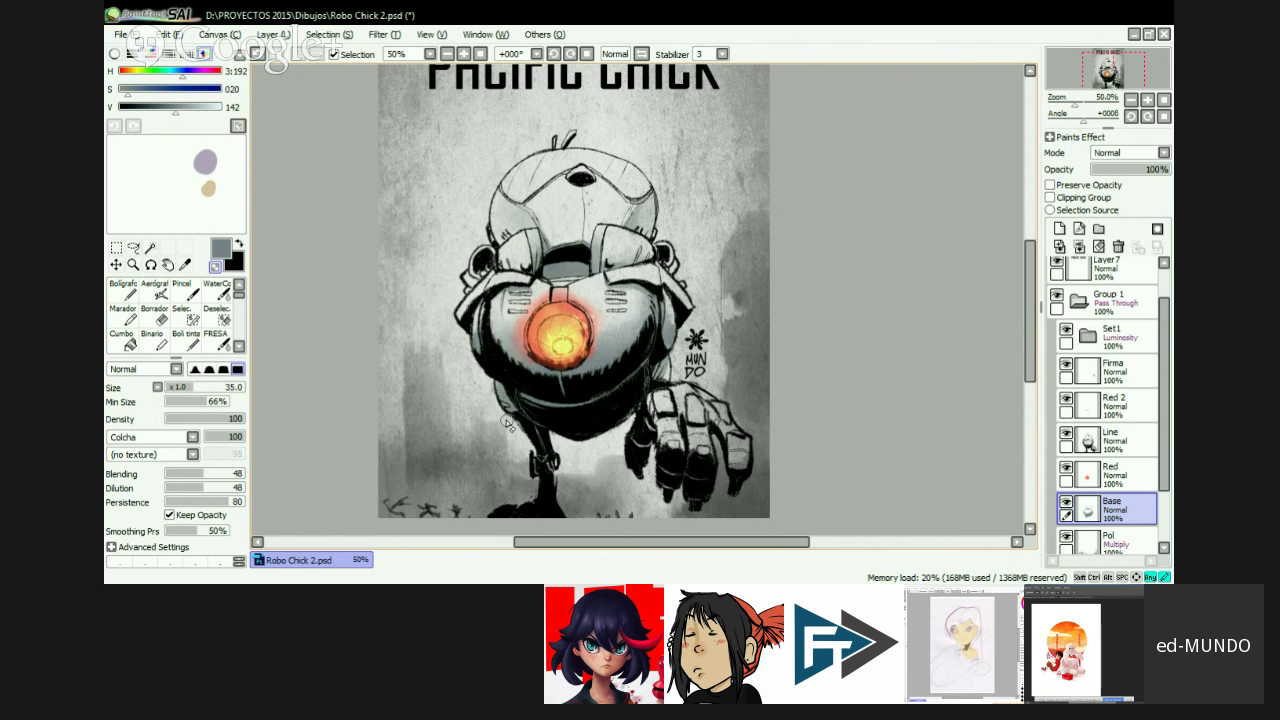
{"action": "key", "text": "x"}
{"action": "key", "text": "bracketleft"}
{"action": "key", "text": "bracketleft"}
{"action": "key", "text": "bracketright"}
{"action": "key", "text": "bracketright"}
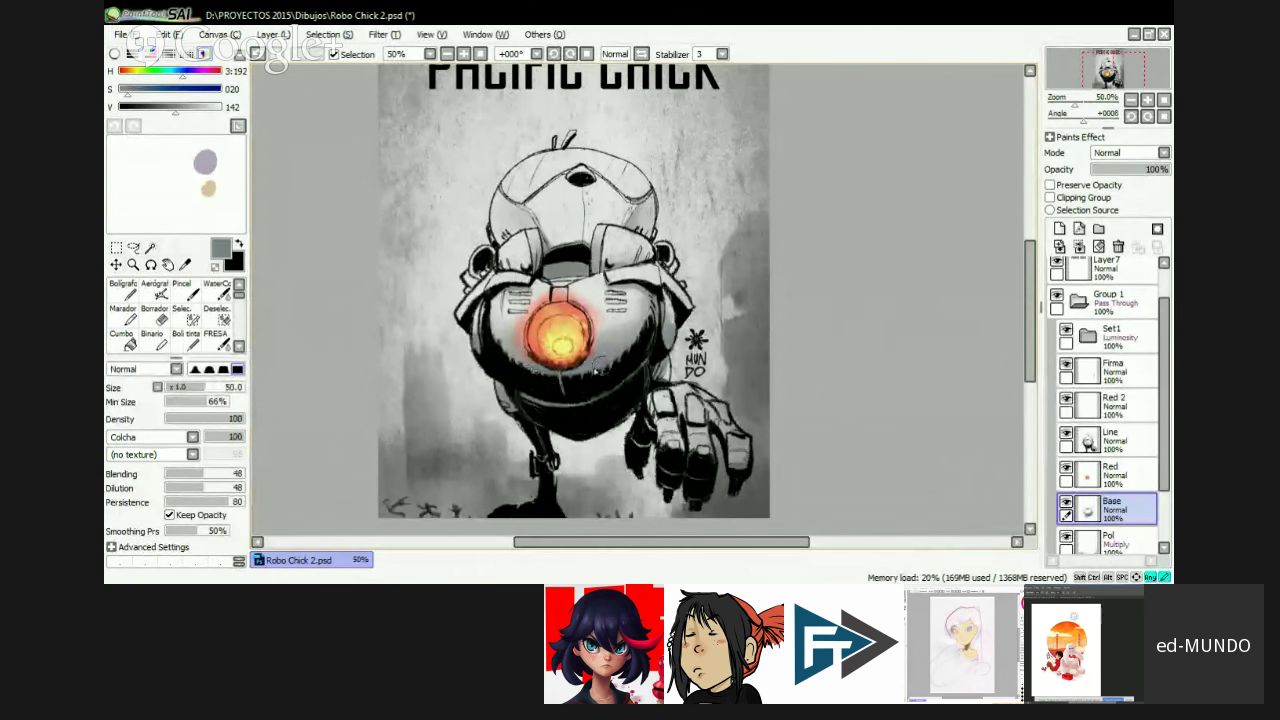
{"action": "key", "text": "ctrl+s"}
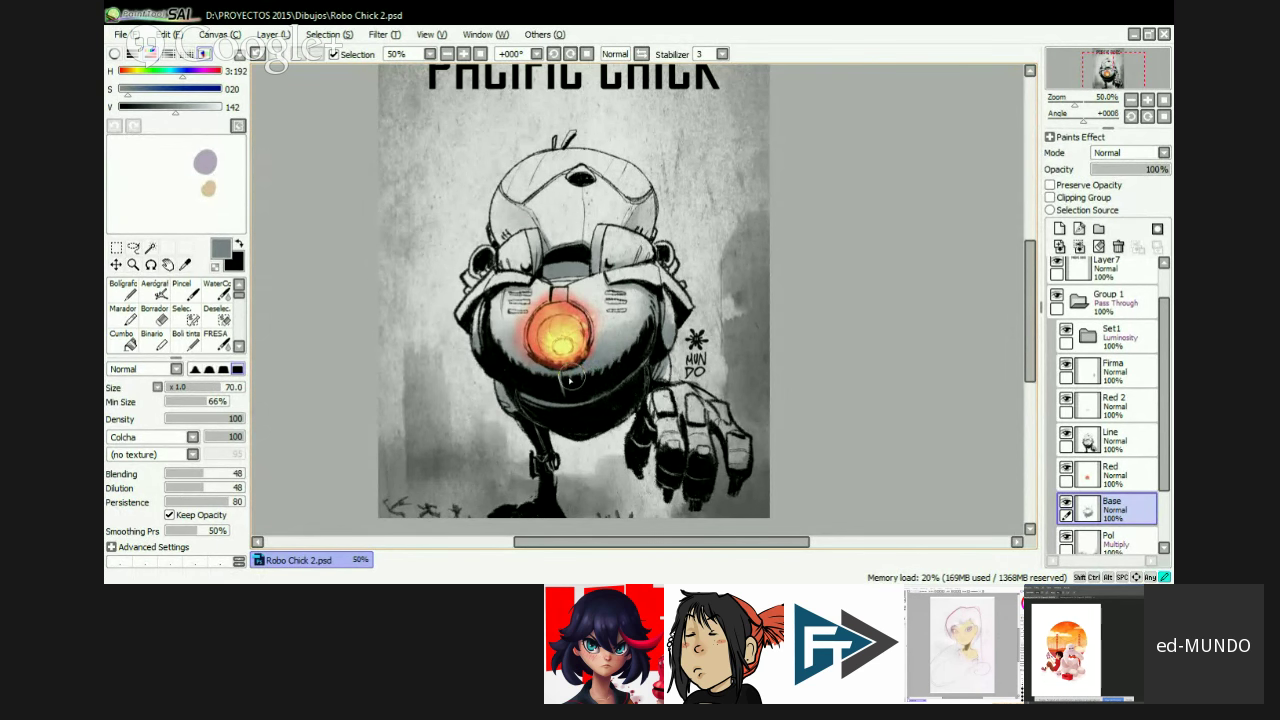
- Darken the grey to a value of 112 and continue shading the belly, raising the brush to size 80
{"action": "left_click", "coordinate": [587, 390]}
{"action": "left_click", "coordinate": [166, 112]}
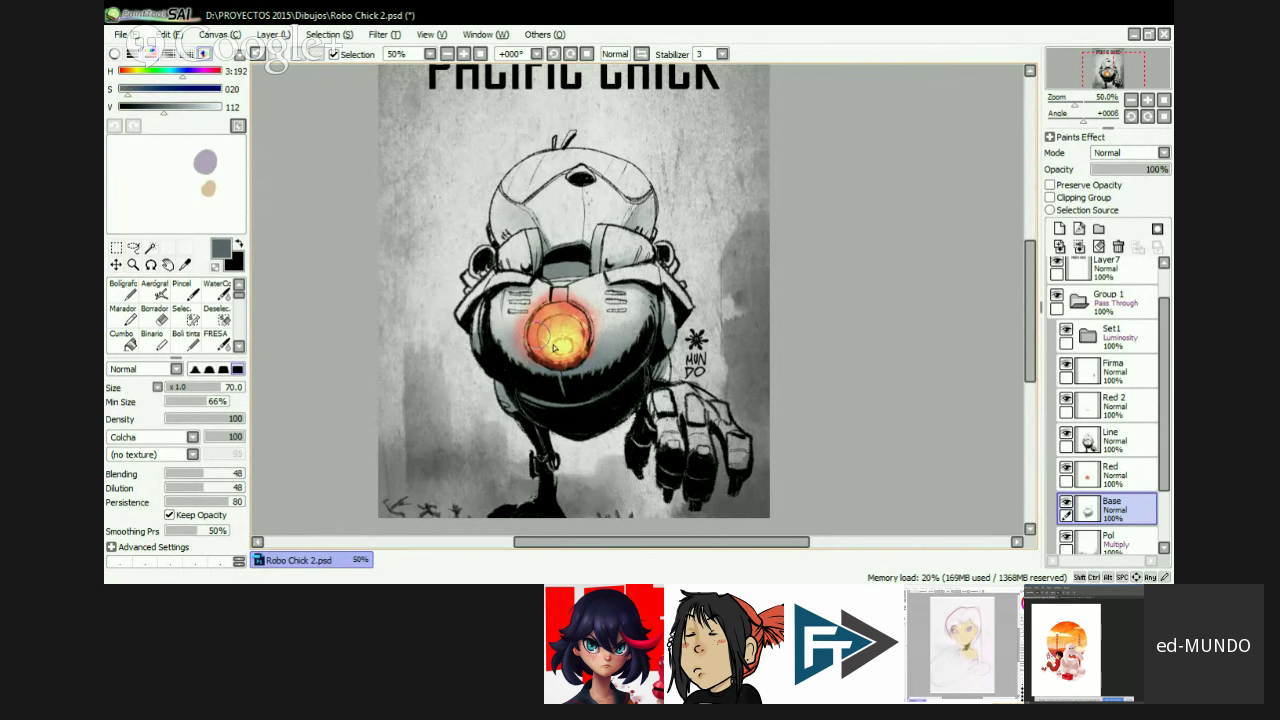
{"action": "key", "text": "]"}
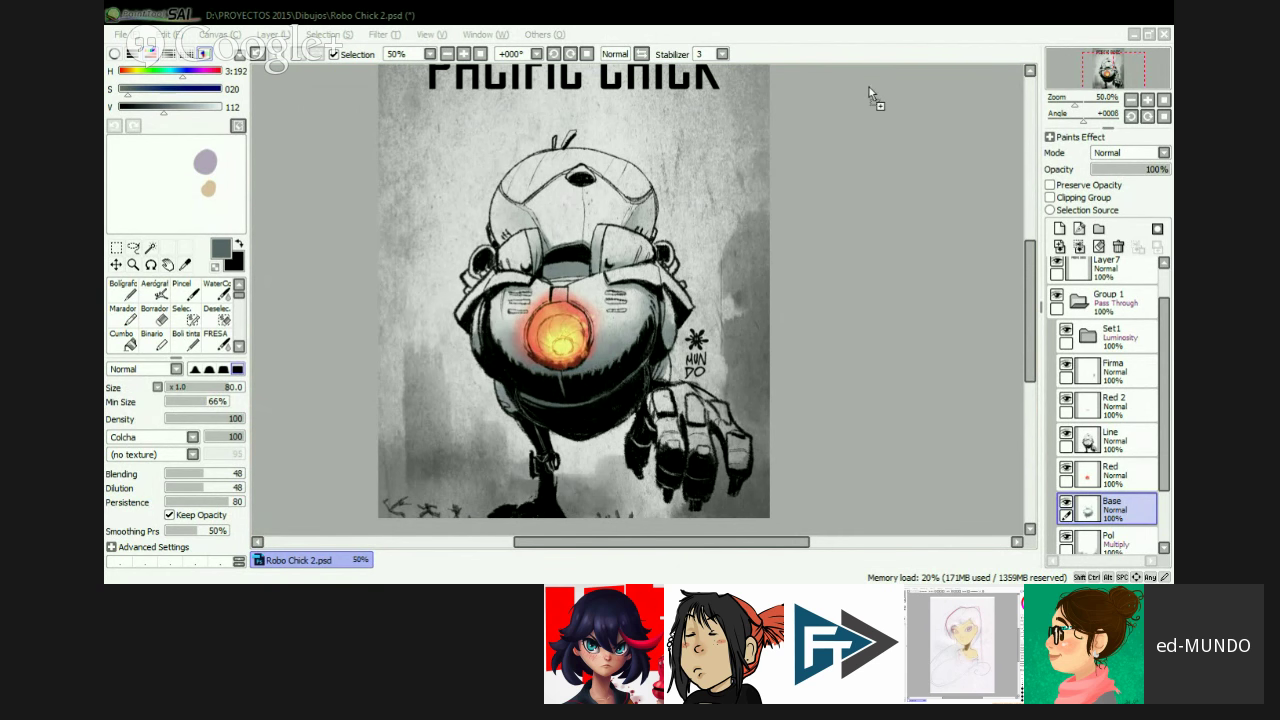
- Open Alfombra-jesus-2.jpg and examine the illustration of the children and the robed figure on the path
{"action": "left_click_drag", "start_coordinate": [869, 87], "coordinate": [869, 87]}
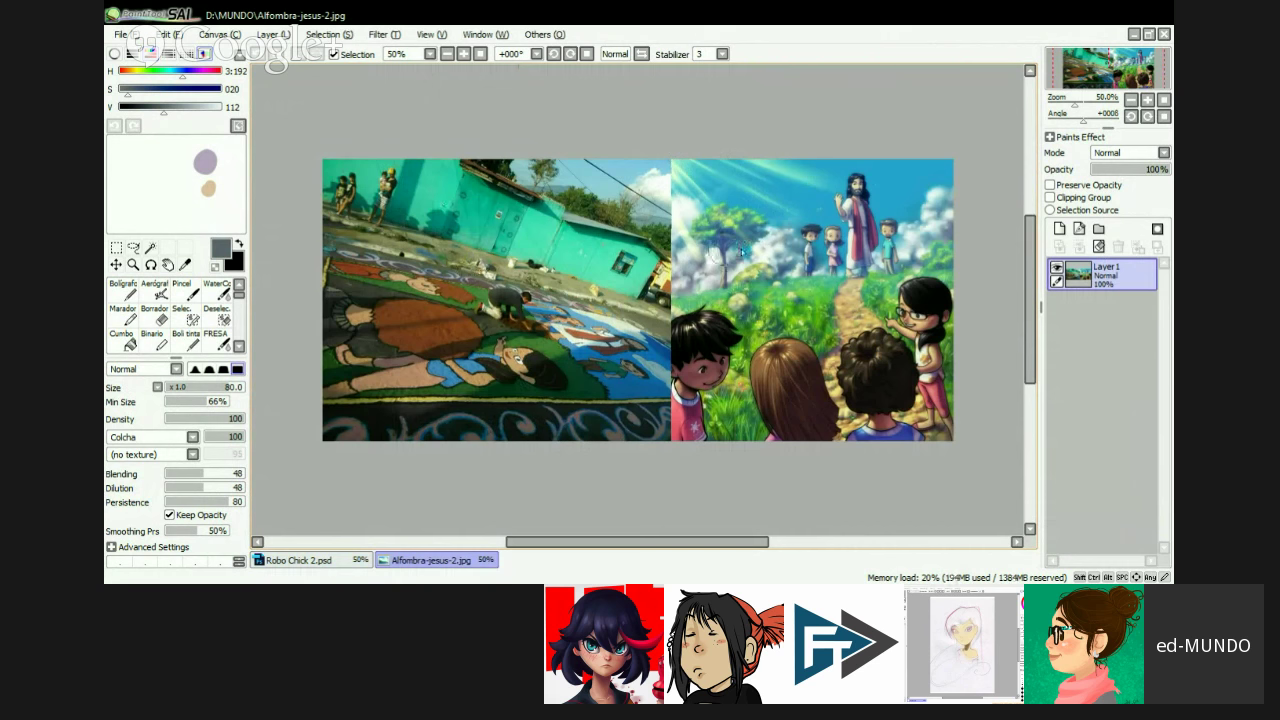
{"action": "scroll", "coordinate": [689, 215], "scroll_direction": "up", "scroll_amount": 3}
{"action": "left_click_drag", "start_coordinate": [553, 200], "coordinate": [161, 176]}
{"action": "scroll", "coordinate": [502, 248], "scroll_direction": "down", "scroll_amount": 2}
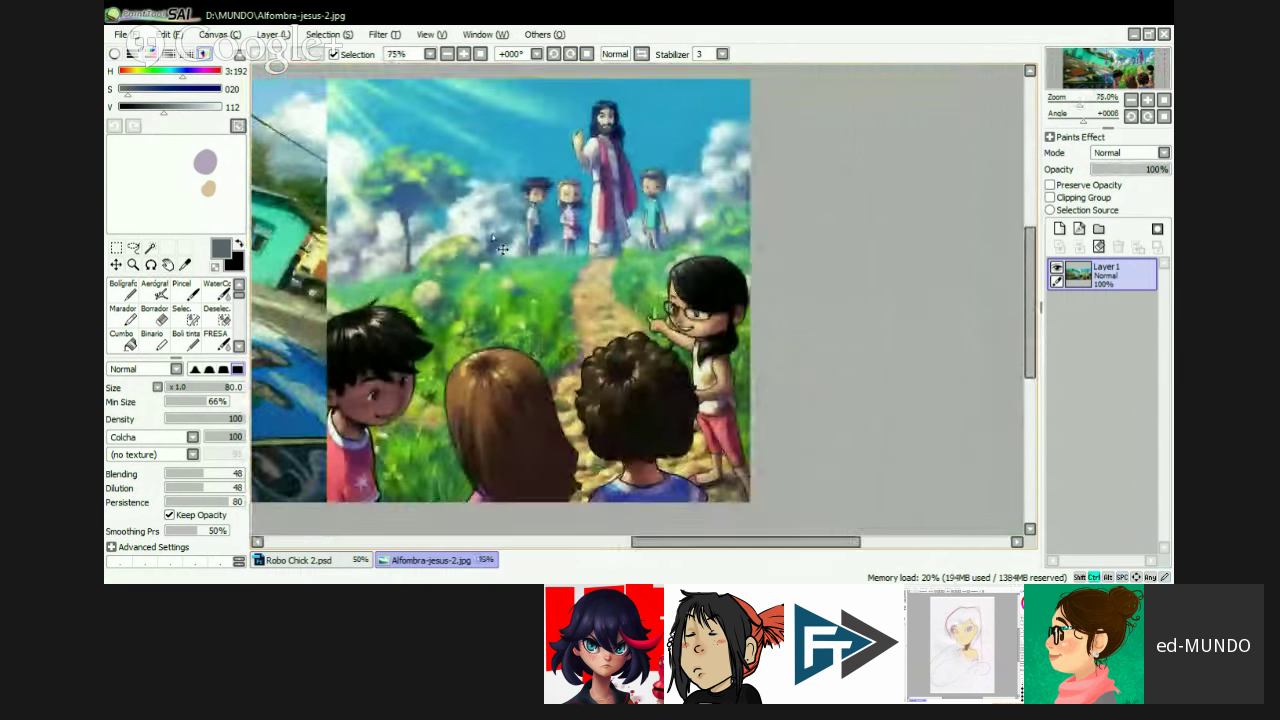
{"action": "scroll", "coordinate": [502, 248], "scroll_direction": "up", "scroll_amount": 1}
{"action": "left_click_drag", "start_coordinate": [640, 292], "coordinate": [644, 208]}
{"action": "left_click_drag", "start_coordinate": [642, 290], "coordinate": [640, 277]}
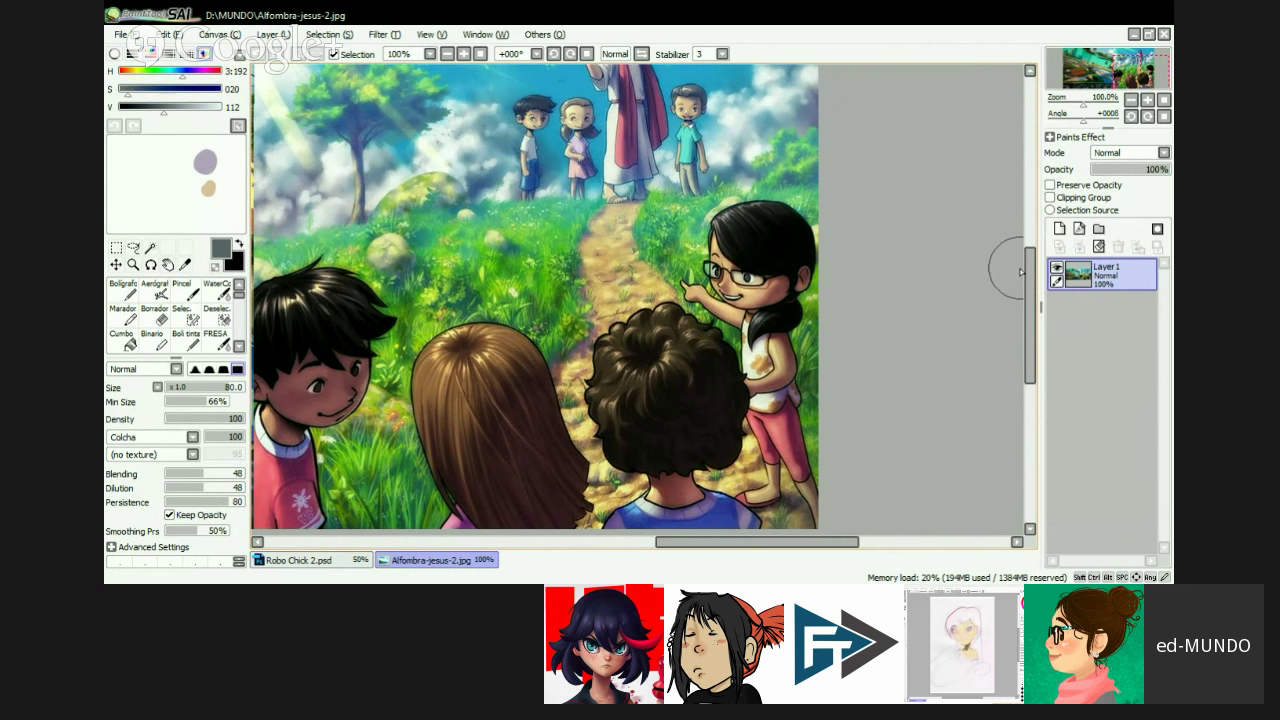
{"action": "scroll", "coordinate": [1025, 275], "scroll_direction": "up", "scroll_amount": 2}
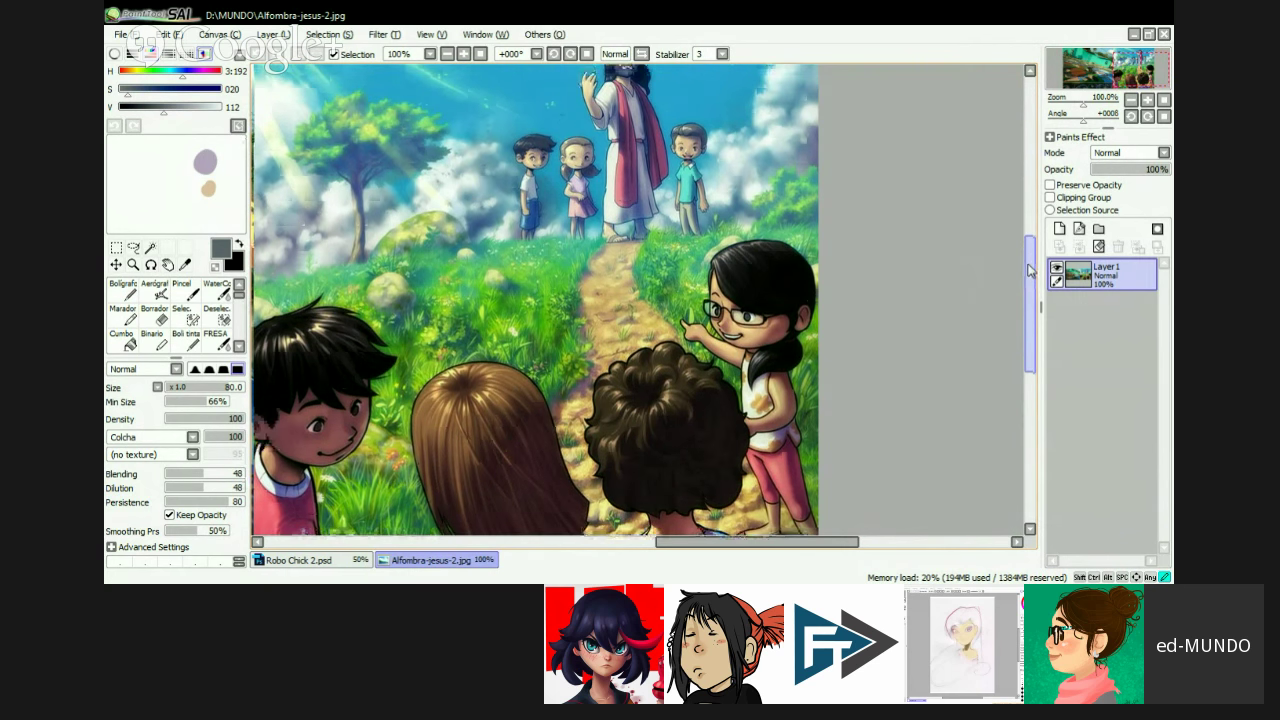
{"action": "scroll", "coordinate": [1028, 277], "scroll_direction": "down", "scroll_amount": 3}
{"action": "scroll", "coordinate": [1028, 272], "scroll_direction": "up", "scroll_amount": 4}
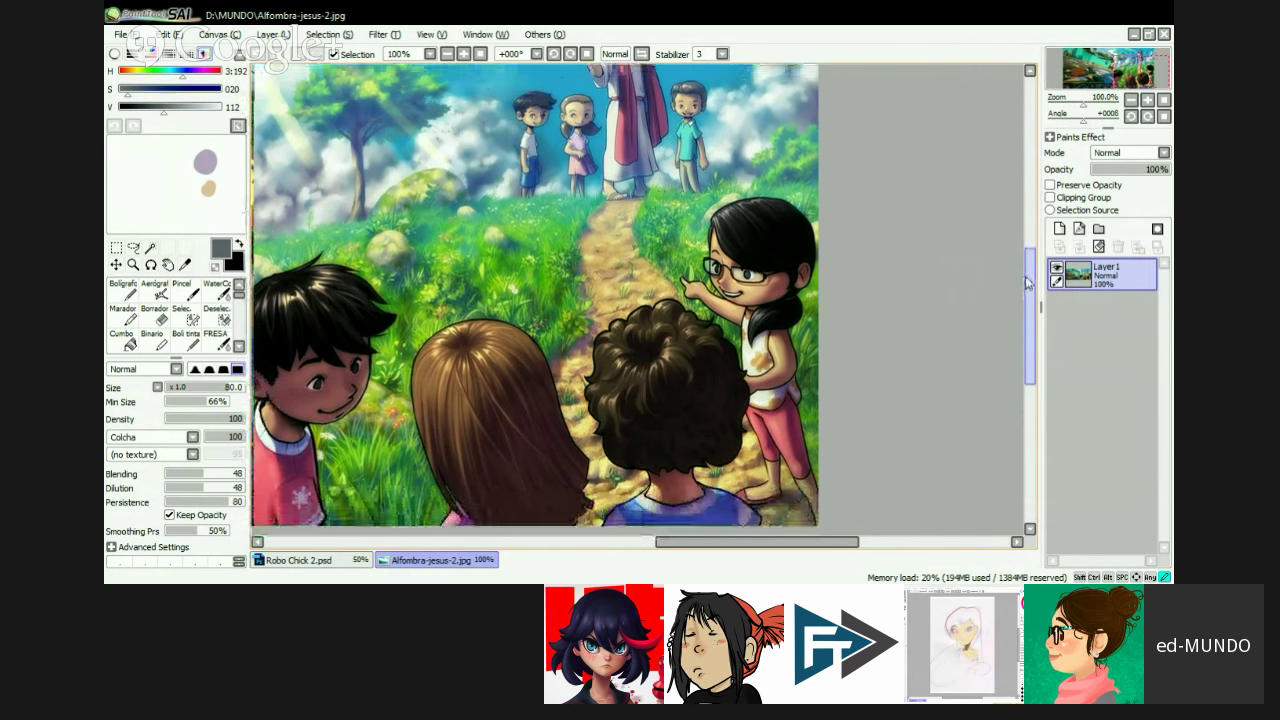
- Examine the robed figure and the children in the Alfombra-jesus-2.jpg illustration at 100% and 150% zoom, and close the file
{"action": "scroll", "coordinate": [1025, 273], "scroll_direction": "down", "scroll_amount": 2}
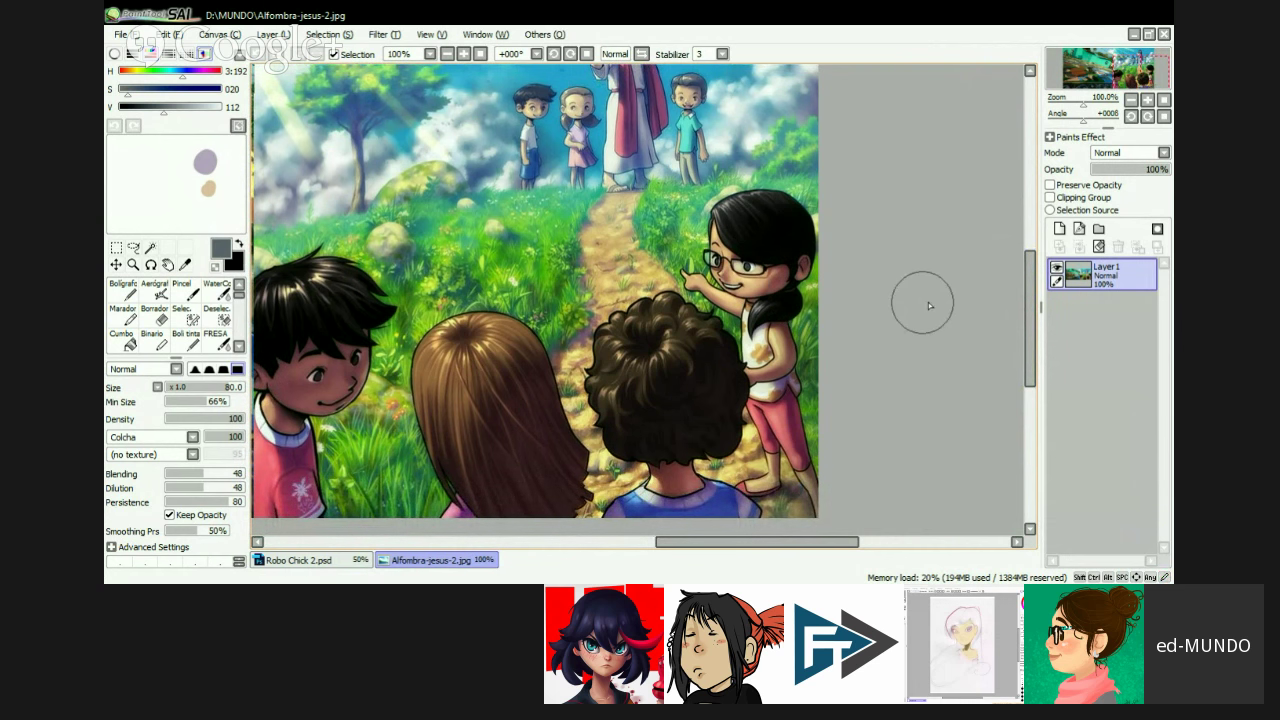
{"action": "left_click_drag", "start_coordinate": [1030, 290], "coordinate": [1034, 250]}
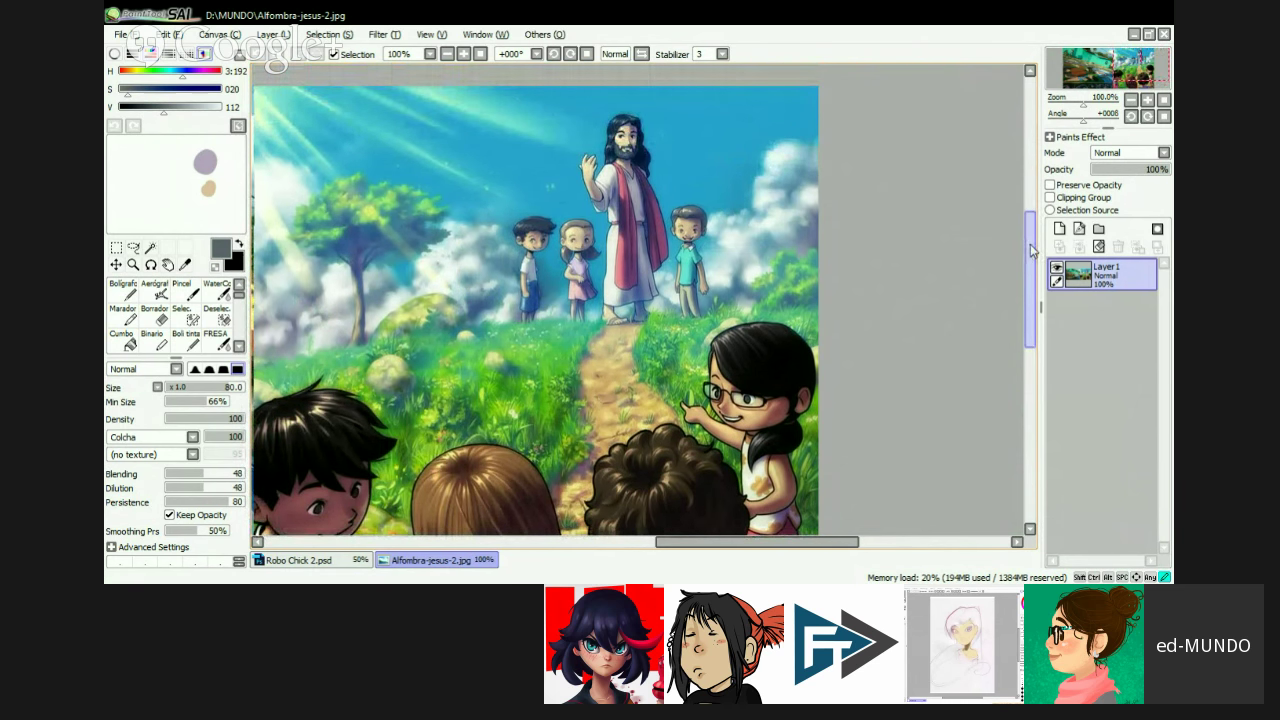
{"action": "mouse_move", "coordinate": [1030, 250]}
{"action": "left_mouse_down"}
{"action": "mouse_move", "coordinate": [1032, 286]}
{"action": "mouse_move", "coordinate": [1030, 270]}
{"action": "left_mouse_up"}
{"action": "key", "text": "ctrl+plus"}
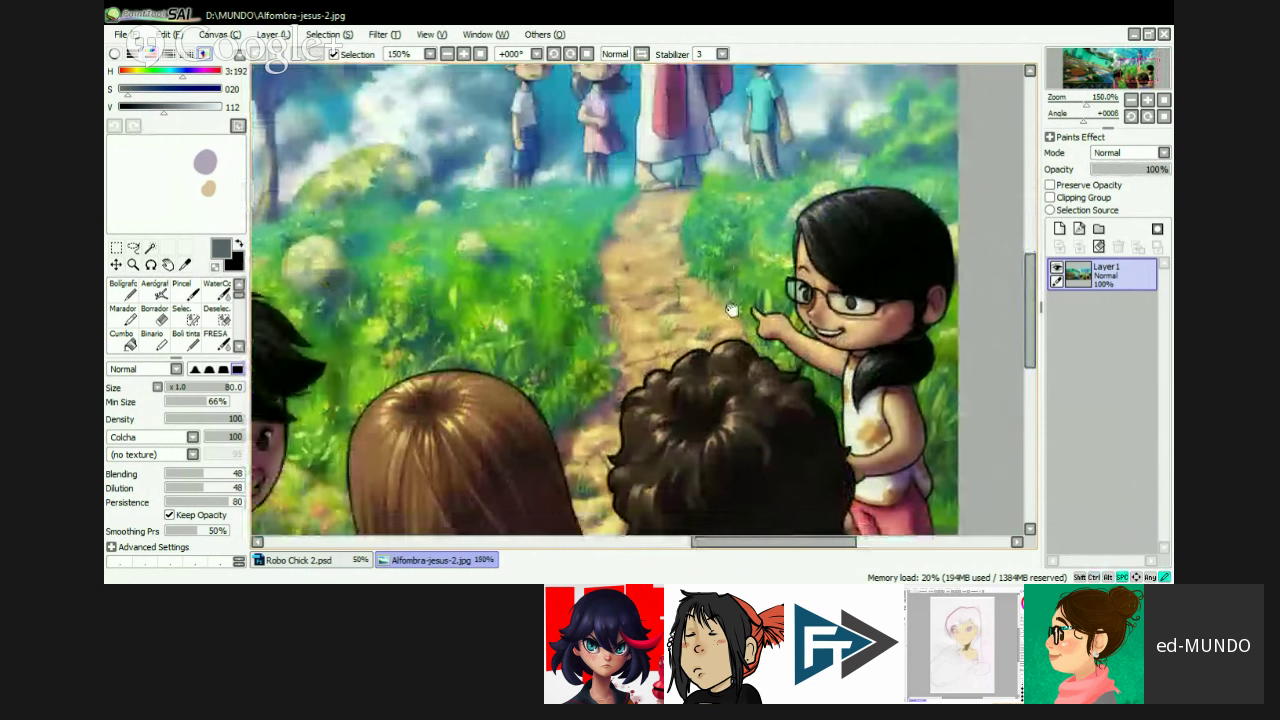
{"action": "mouse_move", "coordinate": [731, 310]}
{"action": "left_mouse_down"}
{"action": "mouse_move", "coordinate": [860, 290]}
{"action": "mouse_move", "coordinate": [803, 338]}
{"action": "mouse_move", "coordinate": [766, 277]}
{"action": "mouse_move", "coordinate": [773, 376]}
{"action": "mouse_move", "coordinate": [800, 385]}
{"action": "mouse_move", "coordinate": [790, 420]}
{"action": "left_mouse_up"}
{"action": "key", "text": "ctrl+minus"}
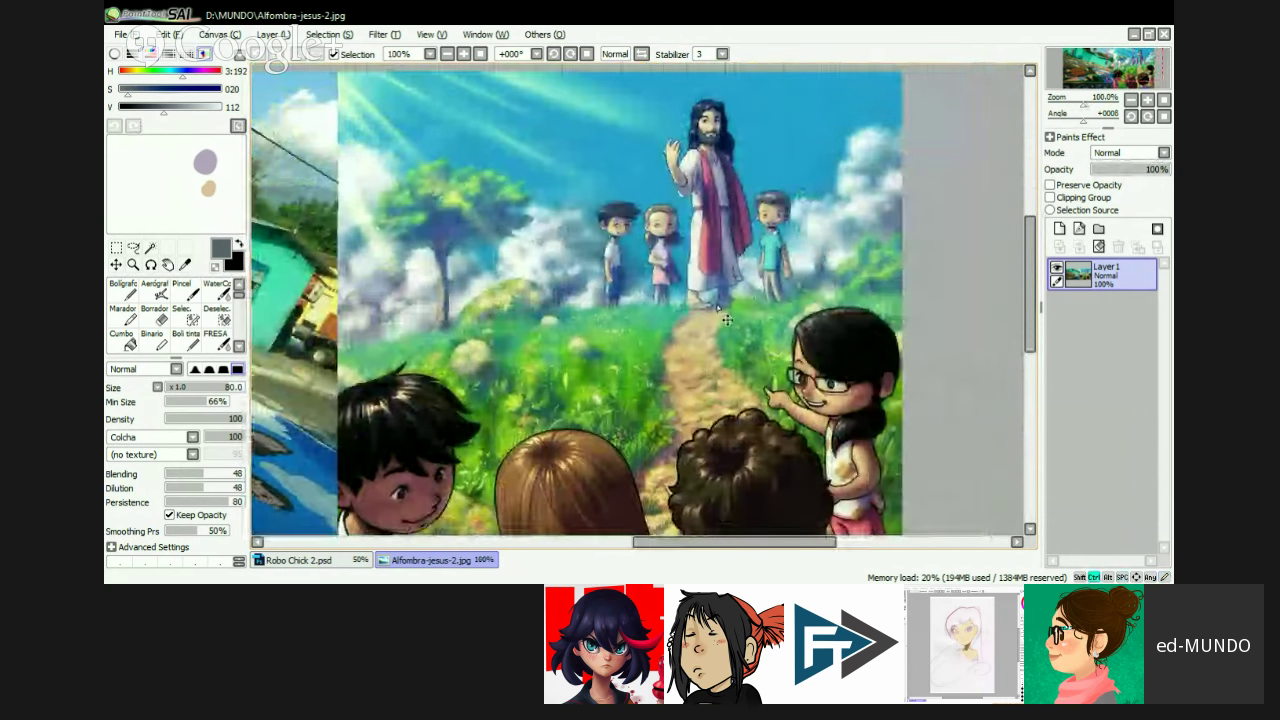
{"action": "mouse_move", "coordinate": [727, 318]}
{"action": "left_mouse_down"}
{"action": "mouse_move", "coordinate": [704, 230]}
{"action": "mouse_move", "coordinate": [695, 275]}
{"action": "left_mouse_up"}
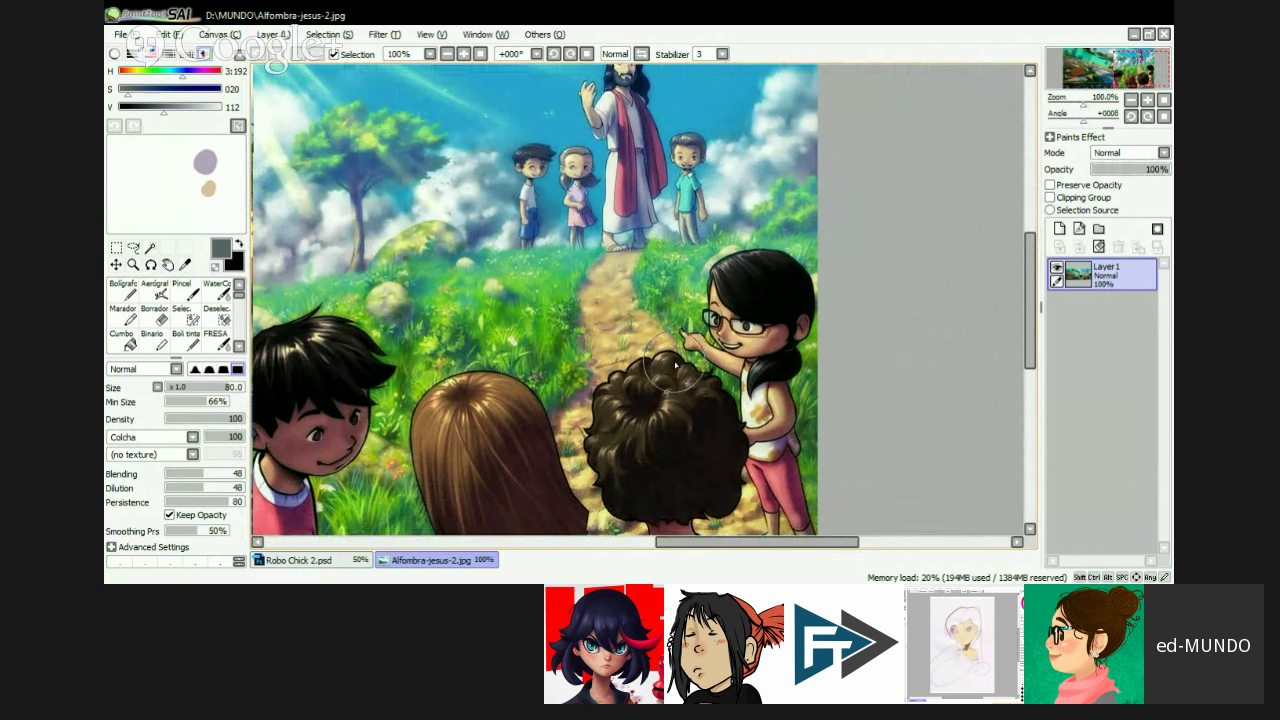
{"action": "mouse_move", "coordinate": [693, 297]}
{"action": "left_mouse_down"}
{"action": "mouse_move", "coordinate": [697, 348]}
{"action": "mouse_move", "coordinate": [734, 362]}
{"action": "mouse_move", "coordinate": [702, 356]}
{"action": "mouse_move", "coordinate": [727, 291]}
{"action": "mouse_move", "coordinate": [718, 332]}
{"action": "mouse_move", "coordinate": [667, 332]}
{"action": "mouse_move", "coordinate": [694, 343]}
{"action": "left_mouse_up"}
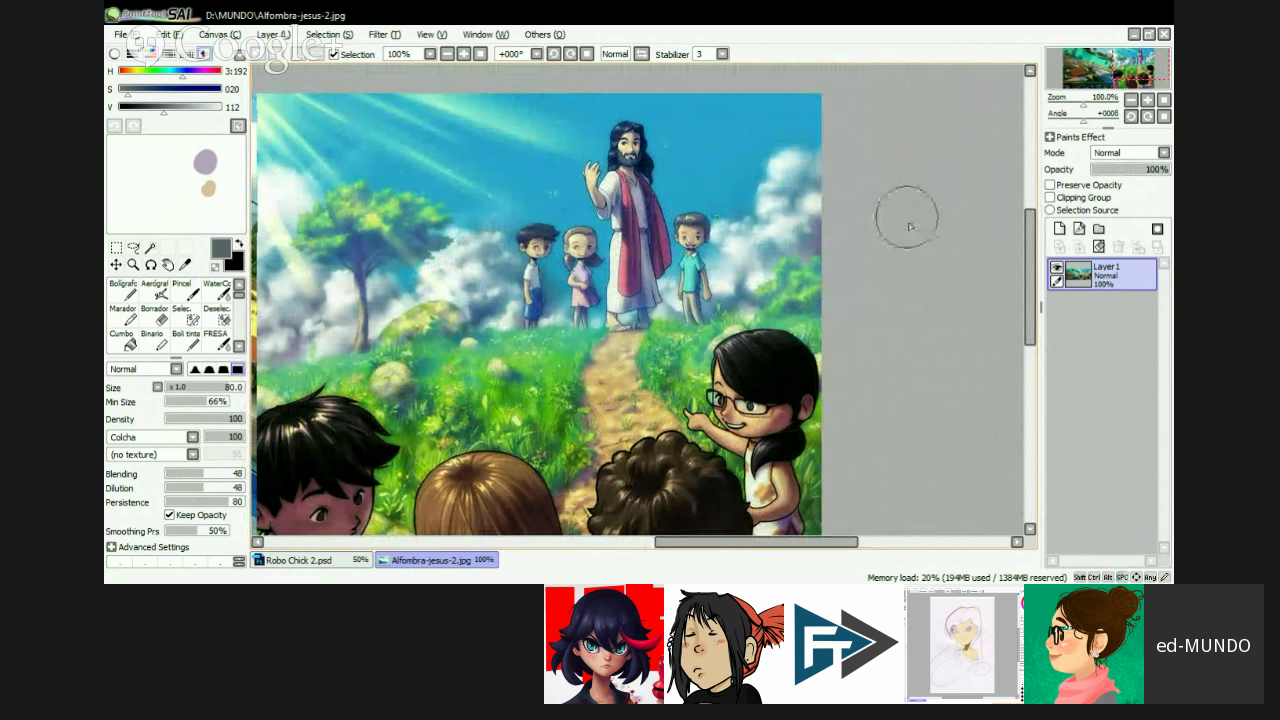
{"action": "left_click_drag", "start_coordinate": [1030, 228], "coordinate": [1025, 254]}
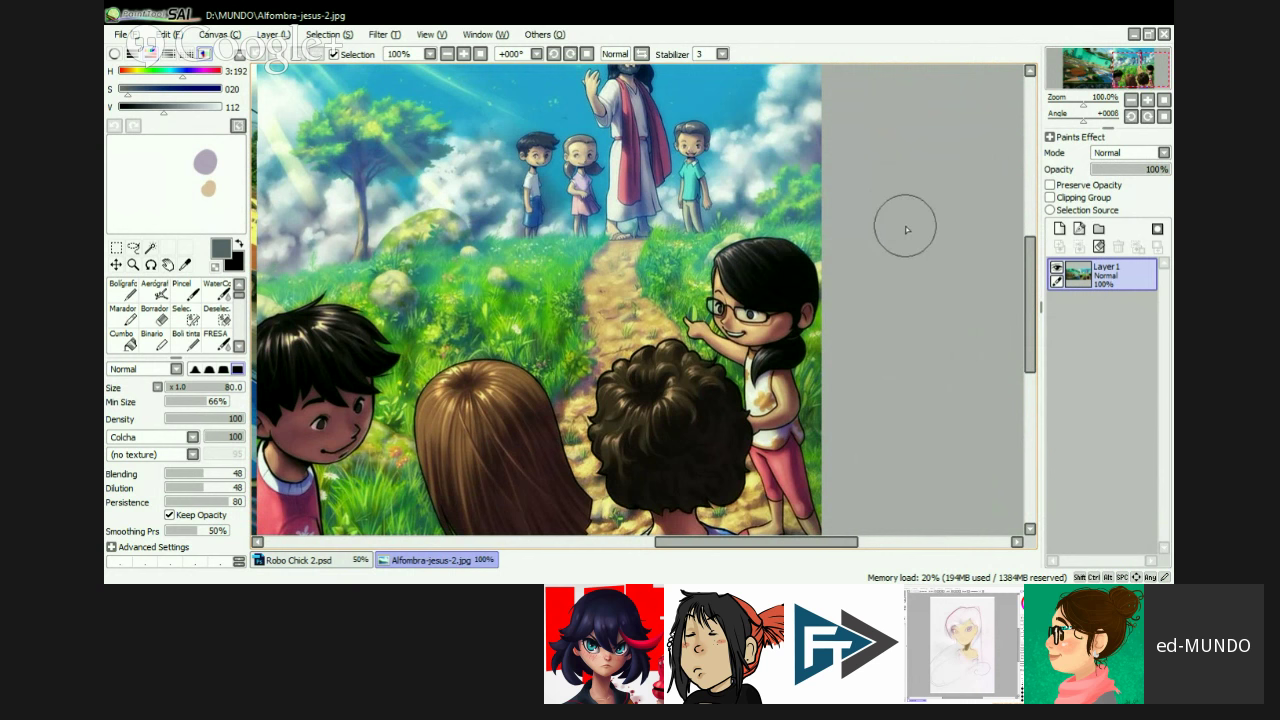
{"action": "left_click_drag", "start_coordinate": [1031, 268], "coordinate": [1029, 246]}
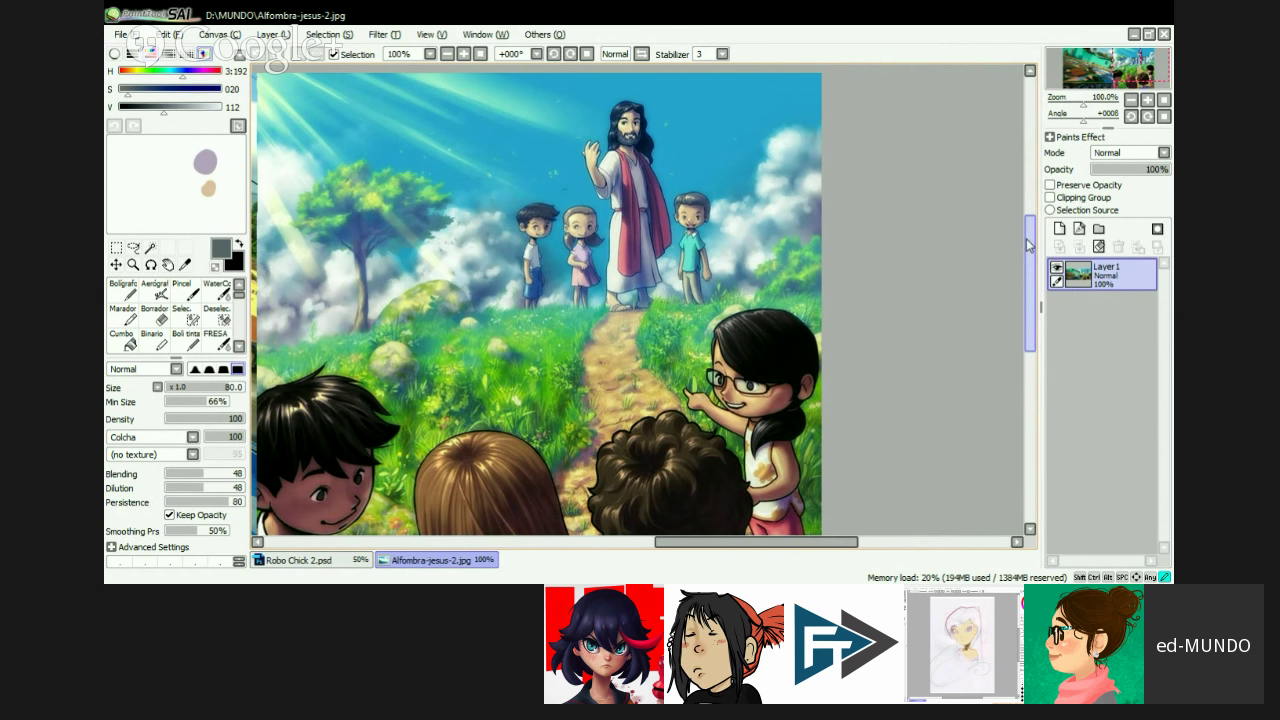
{"action": "left_click_drag", "start_coordinate": [1027, 245], "coordinate": [1029, 245]}
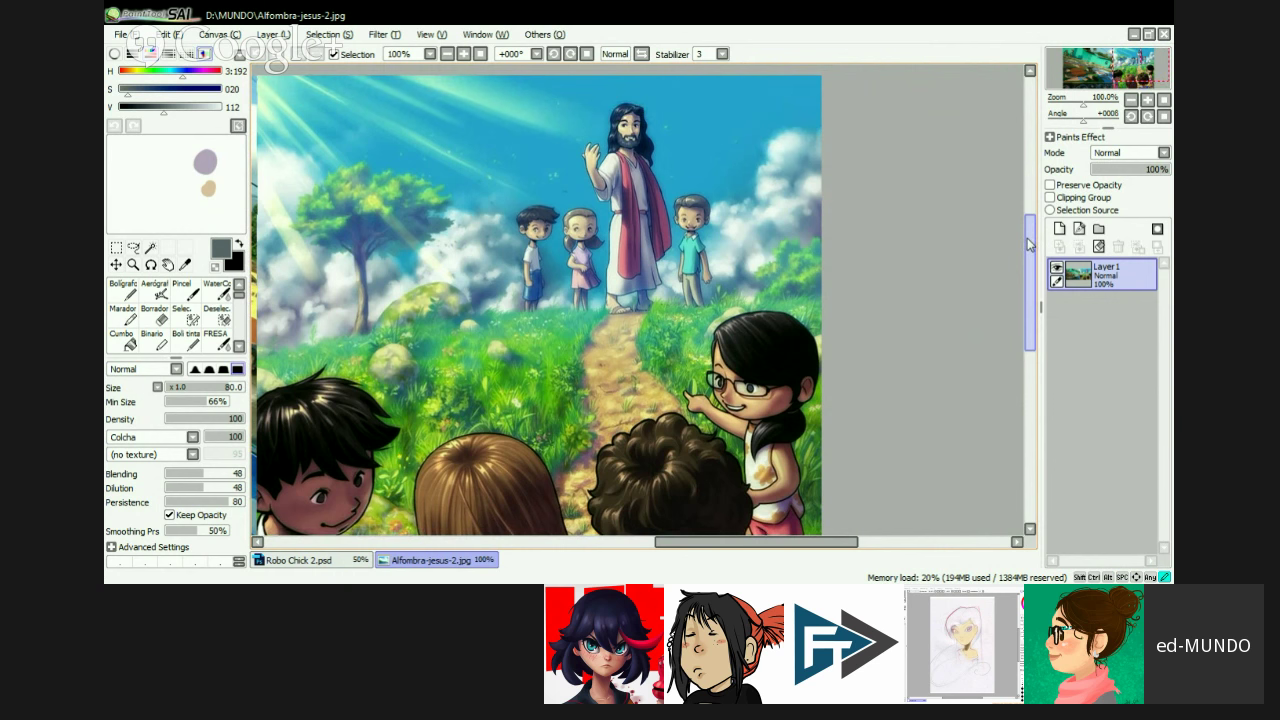
{"action": "left_click_drag", "start_coordinate": [1027, 245], "coordinate": [1030, 250]}
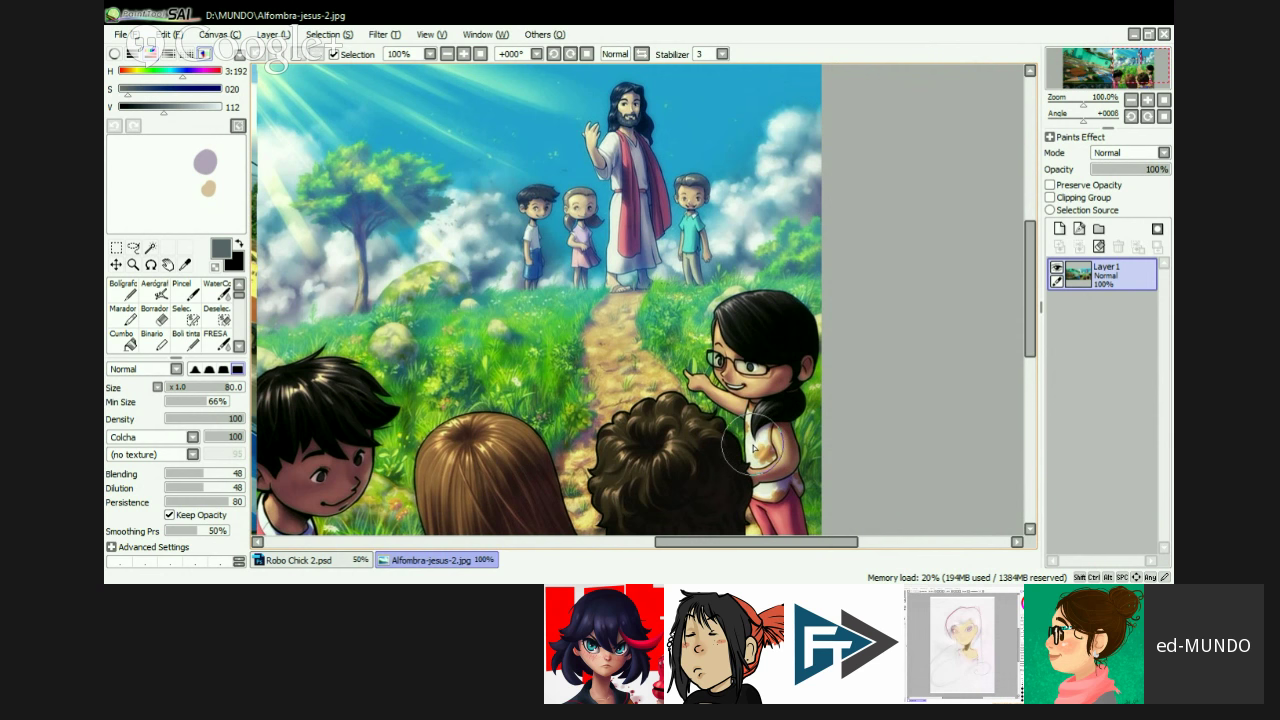
{"action": "mouse_move", "coordinate": [752, 449]}
{"action": "left_mouse_down"}
{"action": "mouse_move", "coordinate": [760, 458]}
{"action": "mouse_move", "coordinate": [740, 462]}
{"action": "mouse_move", "coordinate": [758, 456]}
{"action": "mouse_move", "coordinate": [751, 441]}
{"action": "mouse_move", "coordinate": [760, 462]}
{"action": "mouse_move", "coordinate": [745, 466]}
{"action": "mouse_move", "coordinate": [762, 460]}
{"action": "mouse_move", "coordinate": [745, 452]}
{"action": "mouse_move", "coordinate": [760, 455]}
{"action": "mouse_move", "coordinate": [735, 410]}
{"action": "mouse_move", "coordinate": [741, 423]}
{"action": "left_mouse_up"}
{"action": "key", "text": "ctrl"}
{"action": "key", "text": "ctrl+w"}
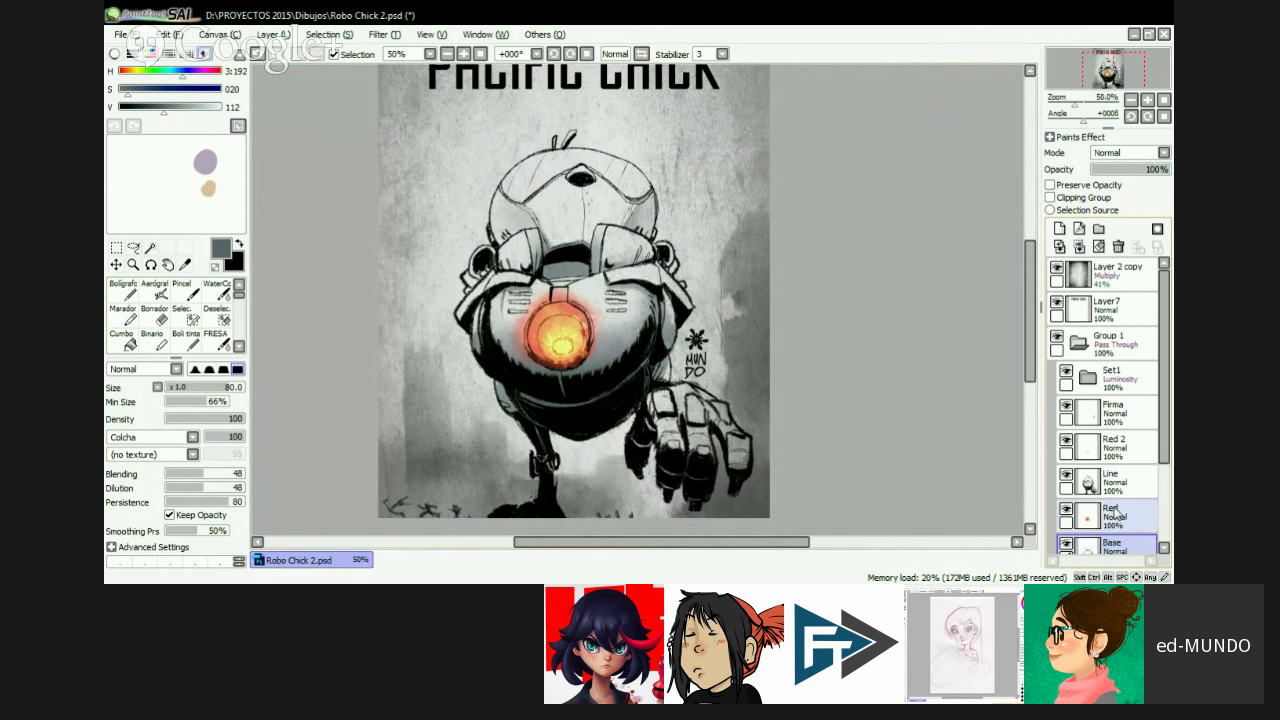
- Darken the grey to a value of 90 and shade the robot's lower belly on the Base layer with brush size 70
{"action": "scroll", "coordinate": [1163, 456], "scroll_direction": "down", "scroll_amount": 2}
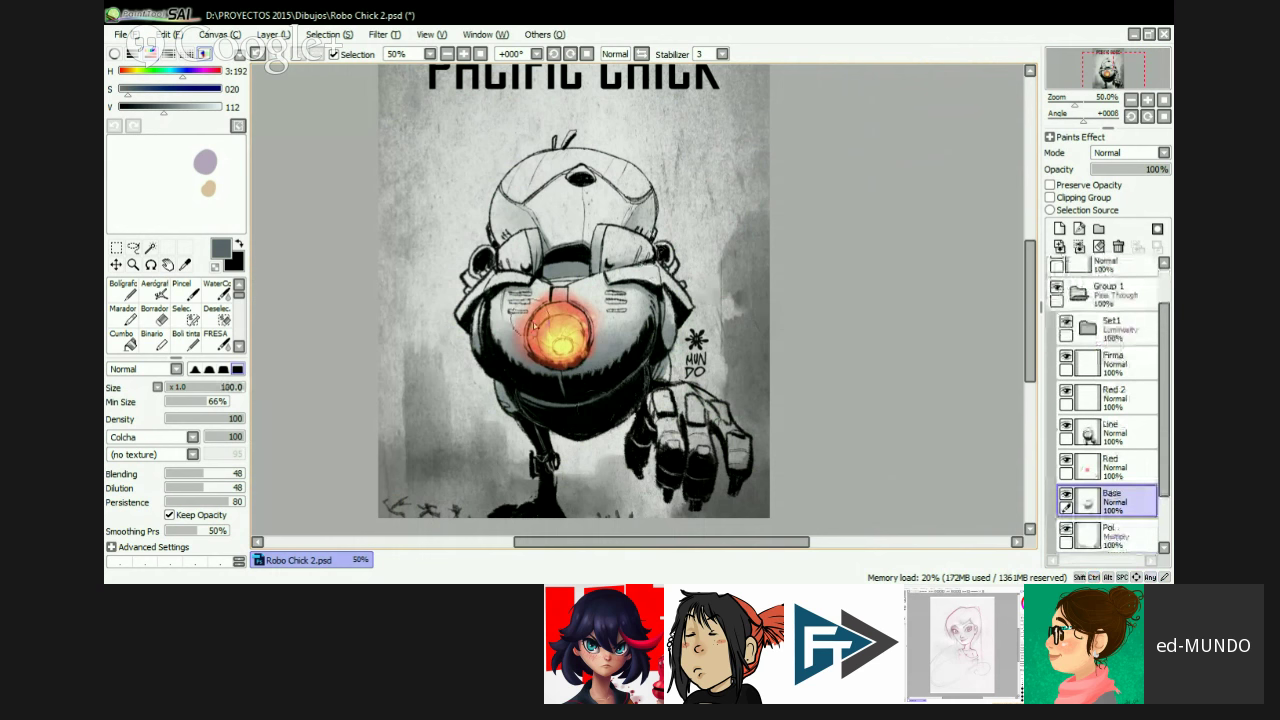
{"action": "left_click", "coordinate": [157, 108]}
{"action": "key", "text": "]"}
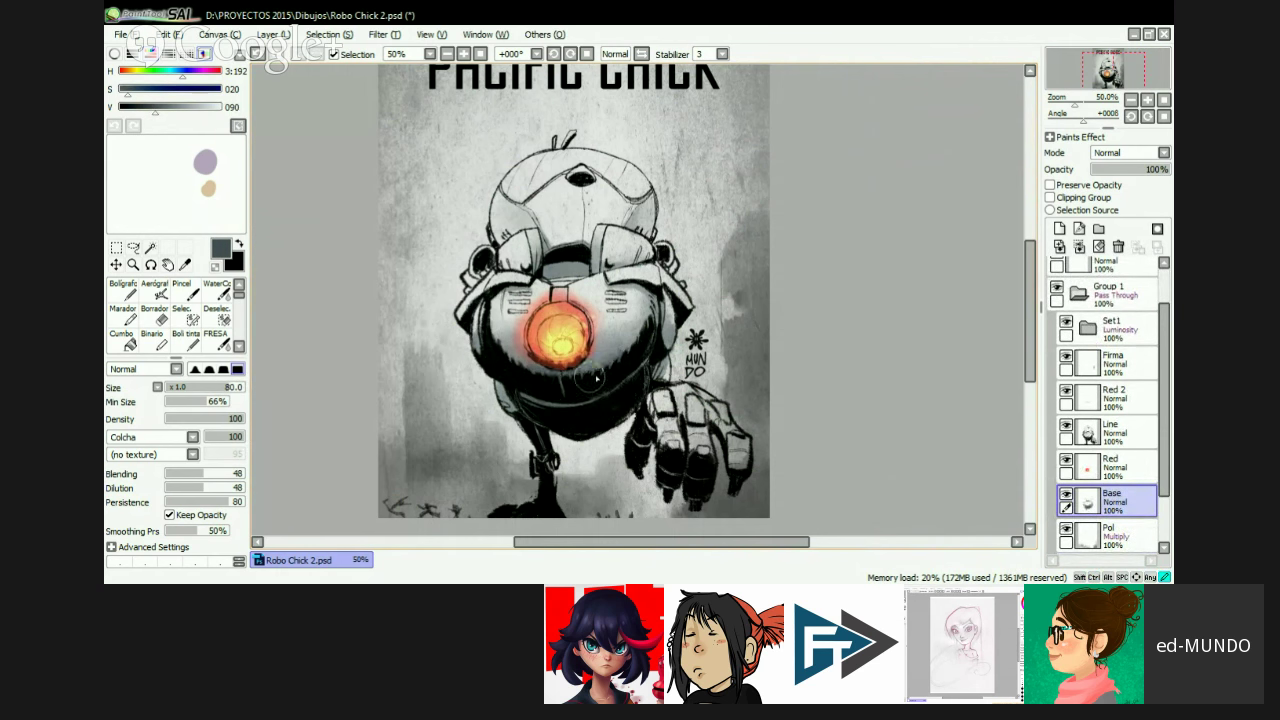
{"action": "key", "text": "["}
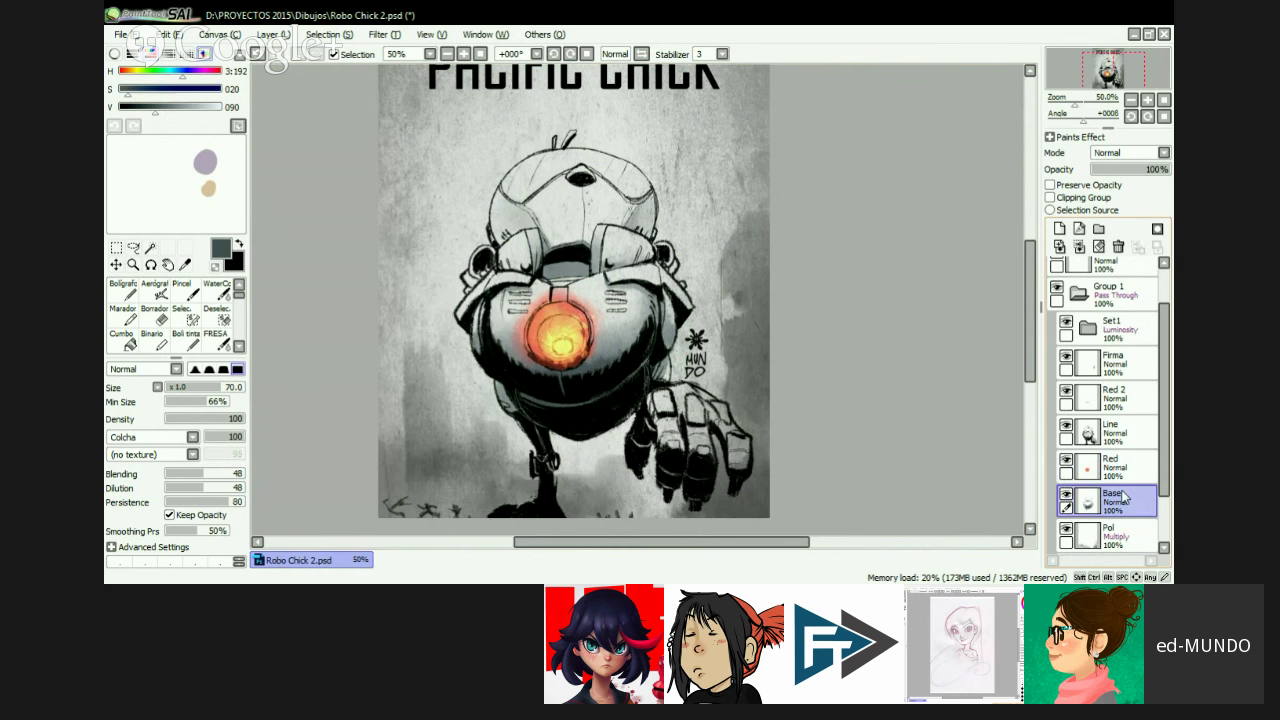
{"action": "scroll", "coordinate": [1162, 493], "scroll_direction": "down", "scroll_amount": 2}
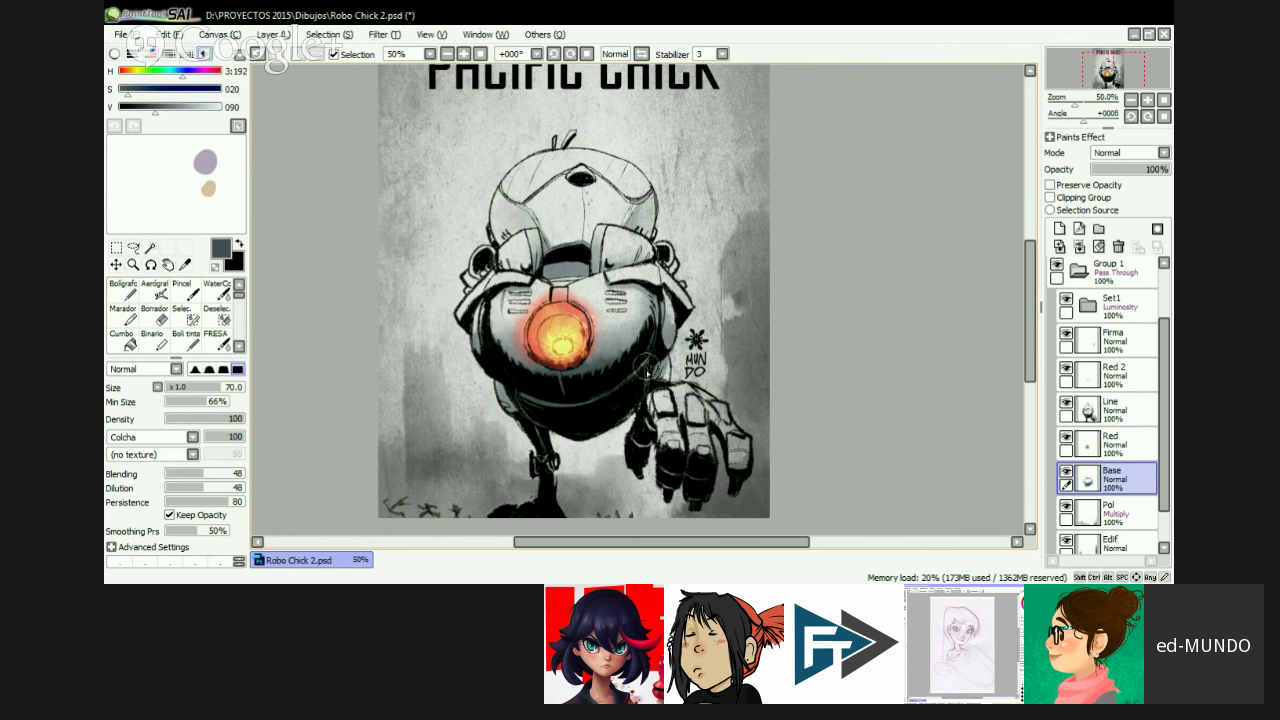
{"action": "left_click_drag", "start_coordinate": [636, 342], "coordinate": [645, 373]}
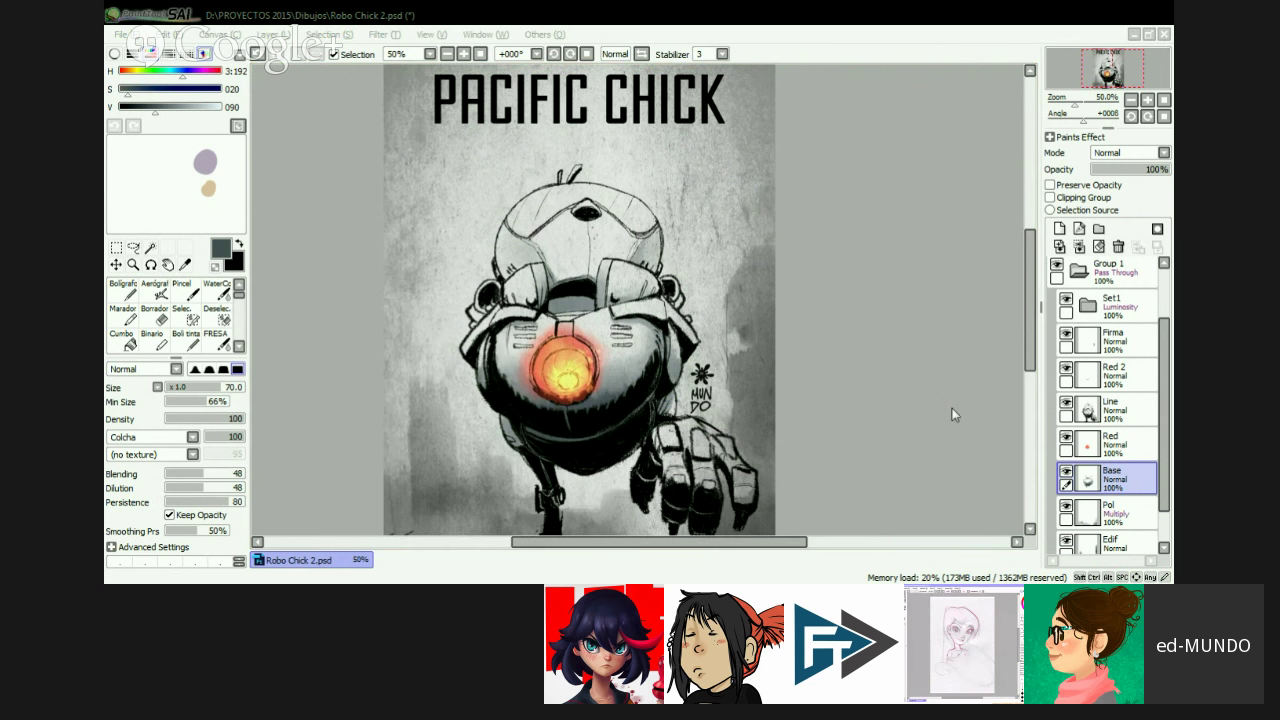
- Create a new canvas, add a layer above Layer1, and select the Bolígrafo pen with black as the drawing colour
{"action": "key", "text": "Return"}
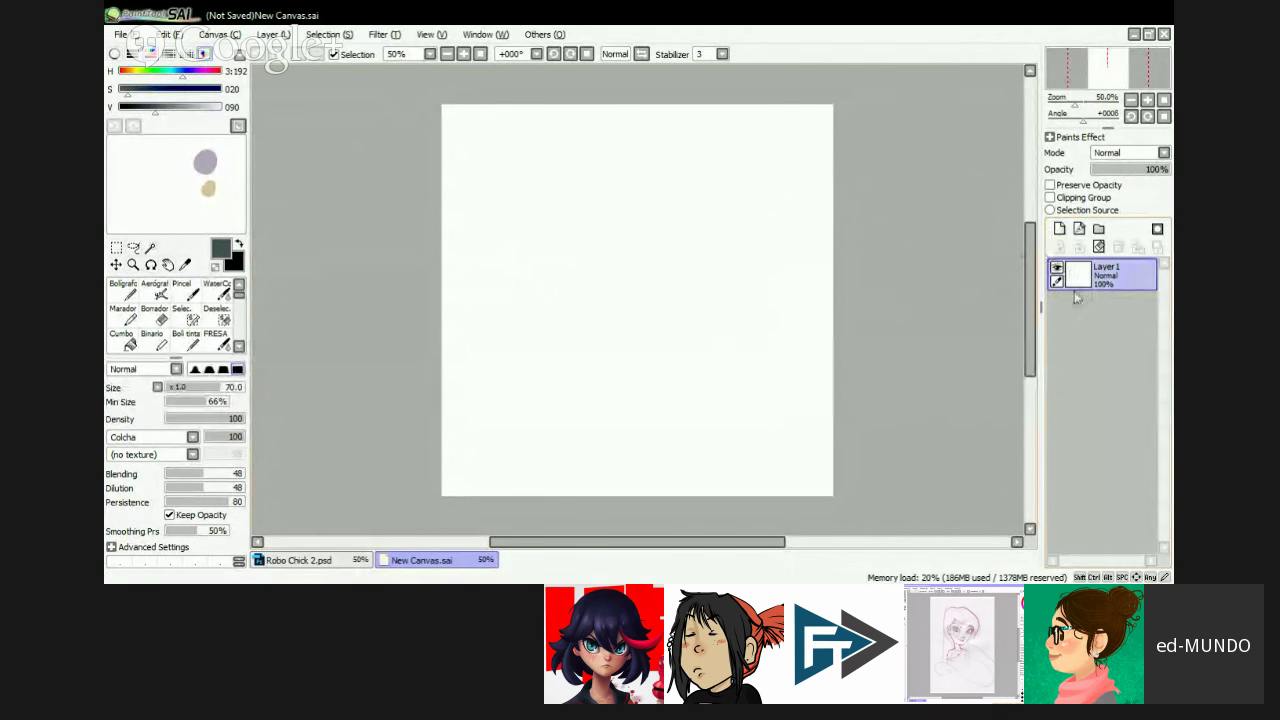
{"action": "left_click", "coordinate": [1060, 231]}
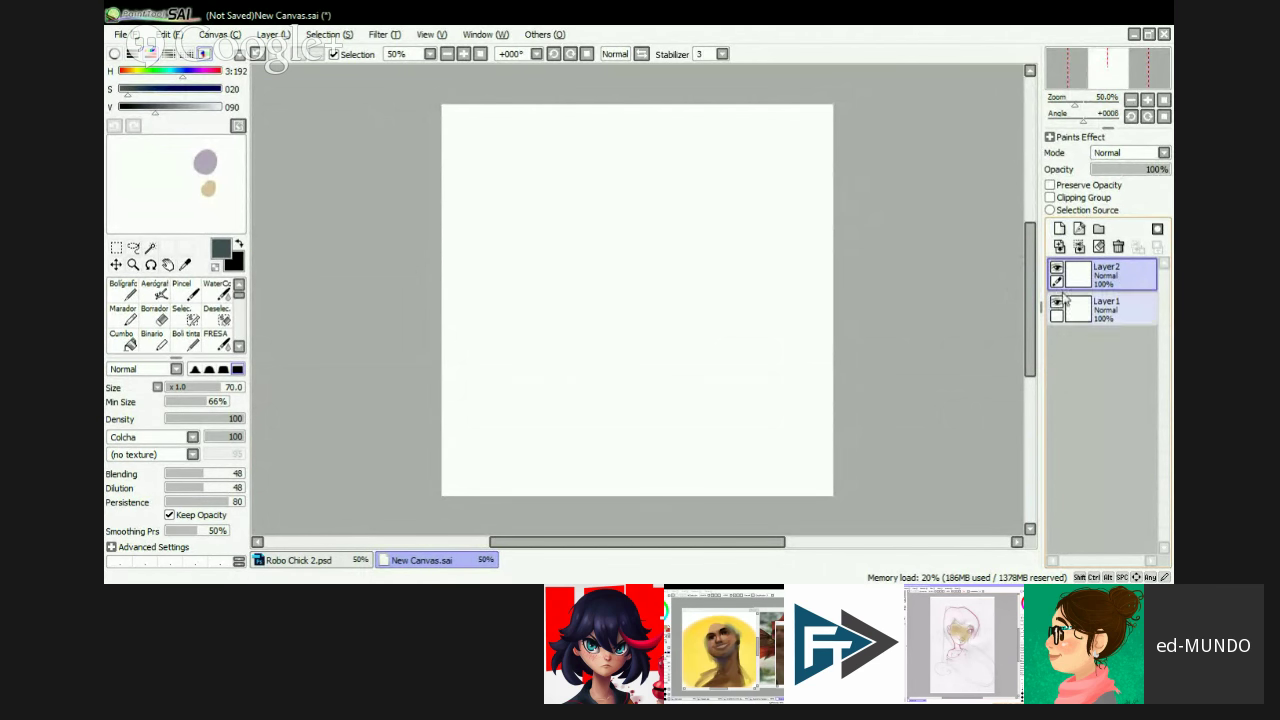
{"action": "key", "text": "n"}
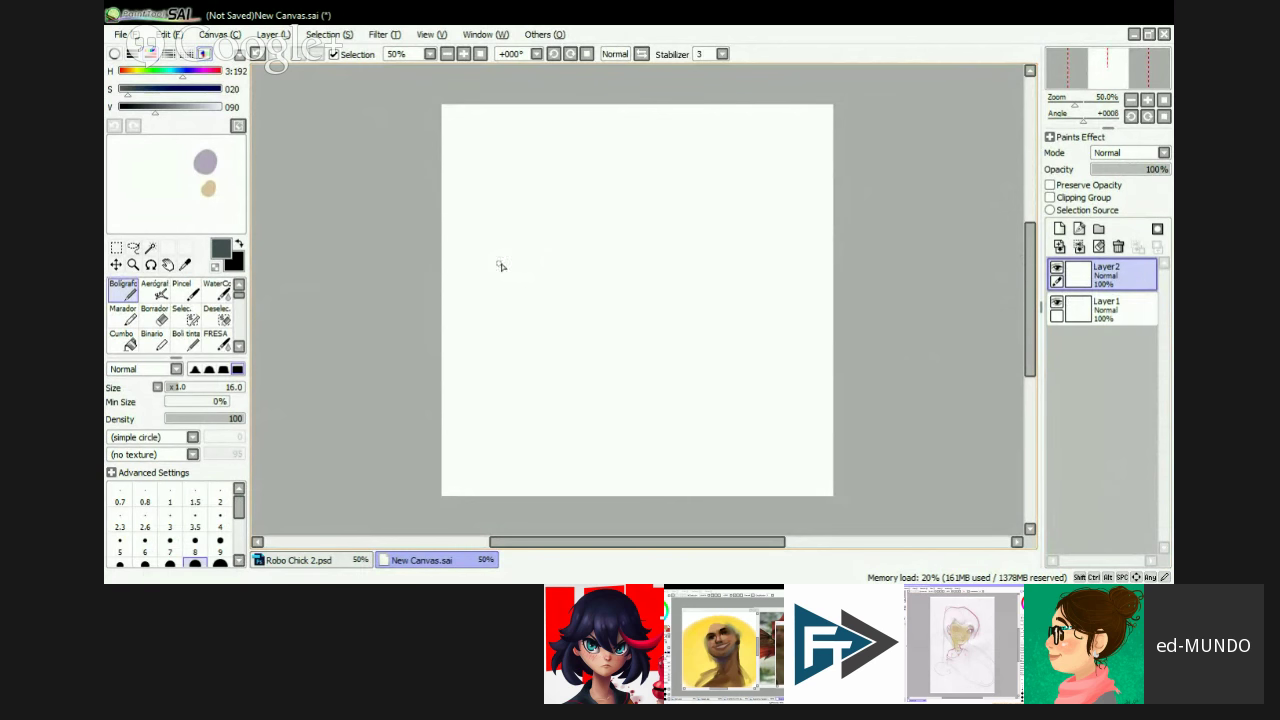
{"action": "key", "text": "x"}
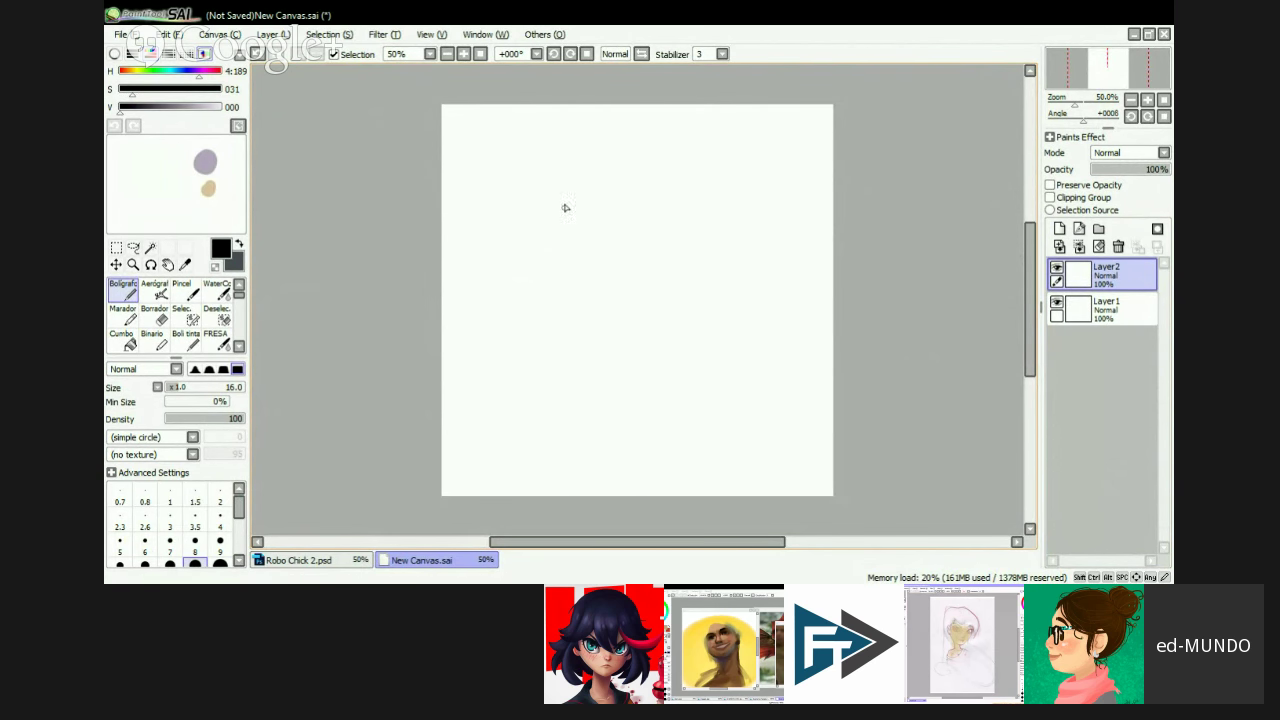
- Sketch the hair strands, sides and chin of a cartoon head in black on Layer2
{"action": "mouse_move", "coordinate": [563, 201]}
{"action": "left_mouse_down"}
{"action": "mouse_move", "coordinate": [577, 308]}
{"action": "mouse_move", "coordinate": [635, 148]}
{"action": "mouse_move", "coordinate": [702, 153]}
{"action": "left_mouse_up"}
{"action": "mouse_move", "coordinate": [630, 178]}
{"action": "left_mouse_down"}
{"action": "mouse_move", "coordinate": [747, 186]}
{"action": "mouse_move", "coordinate": [728, 184]}
{"action": "left_mouse_up"}
{"action": "mouse_move", "coordinate": [660, 184]}
{"action": "left_mouse_down"}
{"action": "mouse_move", "coordinate": [712, 196]}
{"action": "mouse_move", "coordinate": [698, 306]}
{"action": "left_mouse_up"}
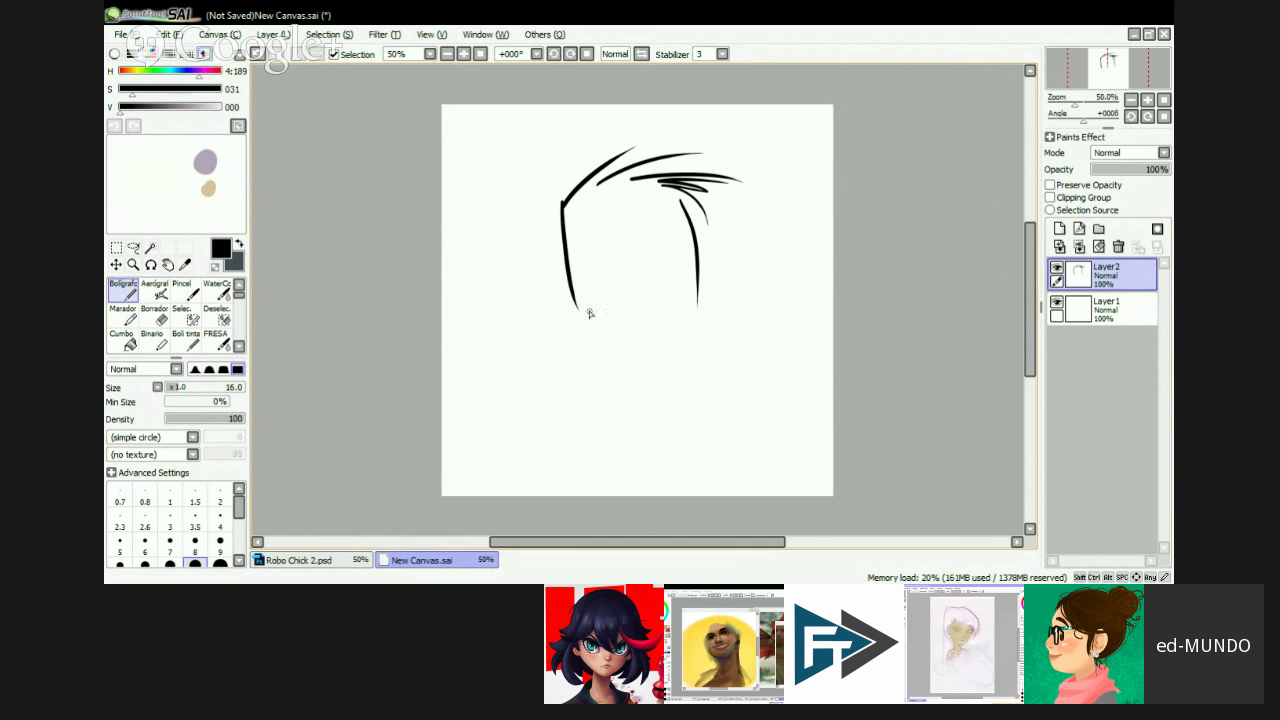
{"action": "mouse_move", "coordinate": [589, 323]}
{"action": "left_mouse_down"}
{"action": "mouse_move", "coordinate": [670, 345]}
{"action": "mouse_move", "coordinate": [660, 348]}
{"action": "mouse_move", "coordinate": [697, 320]}
{"action": "left_mouse_up"}
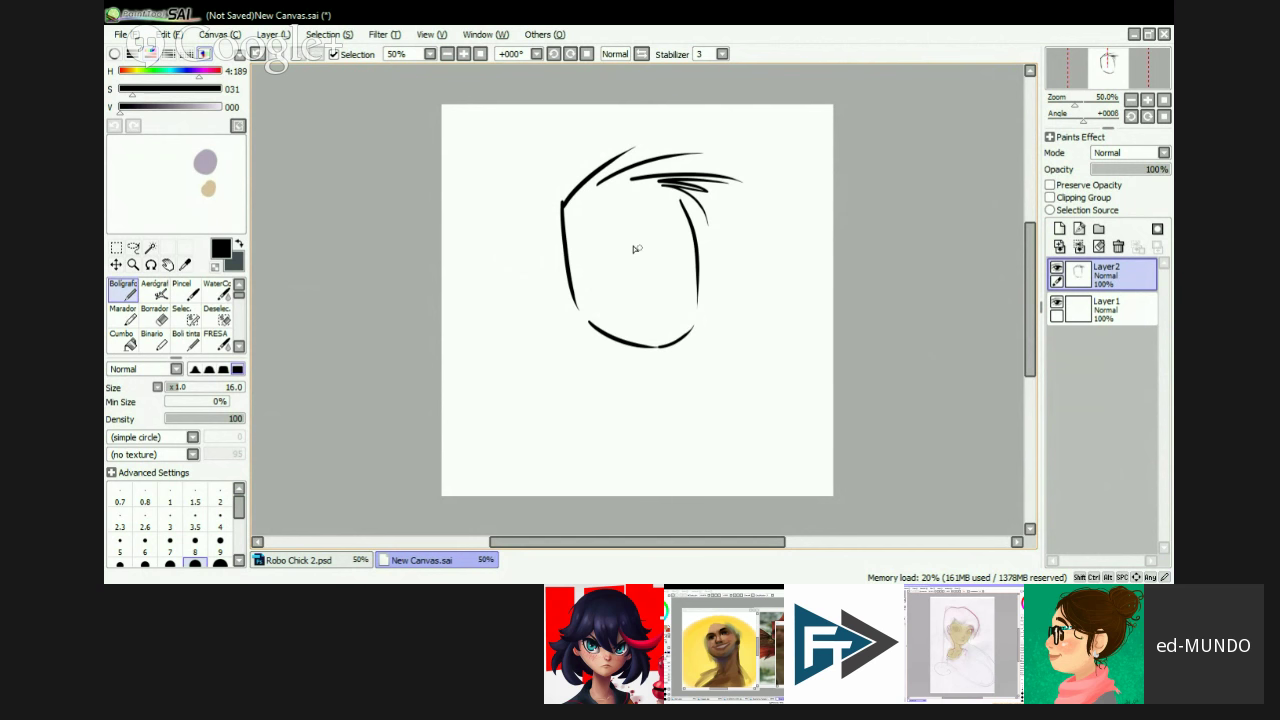
- Draw the eyebrows, eyes and smile, add the neck lines, and close the jaw outline
{"action": "mouse_move", "coordinate": [606, 232]}
{"action": "left_mouse_down"}
{"action": "mouse_move", "coordinate": [644, 226]}
{"action": "mouse_move", "coordinate": [675, 246]}
{"action": "left_mouse_up"}
{"action": "left_click_drag", "start_coordinate": [618, 286], "coordinate": [682, 272]}
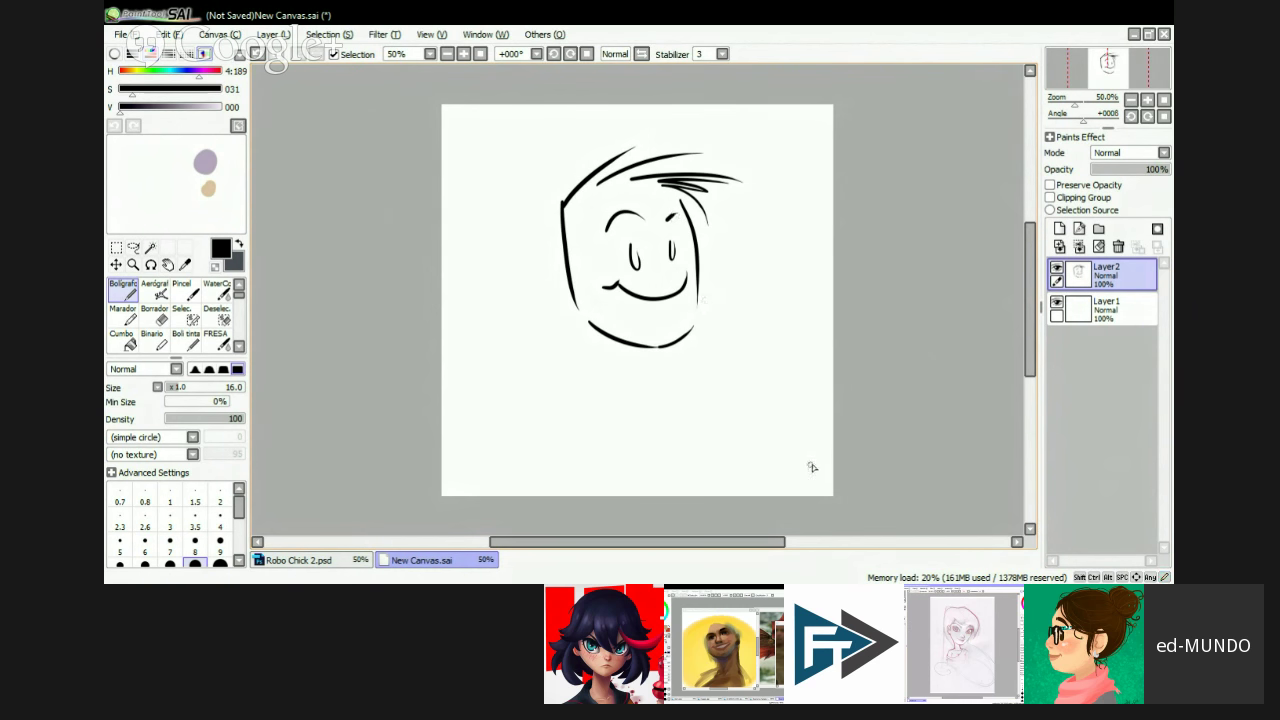
{"action": "left_click_drag", "start_coordinate": [574, 302], "coordinate": [598, 389]}
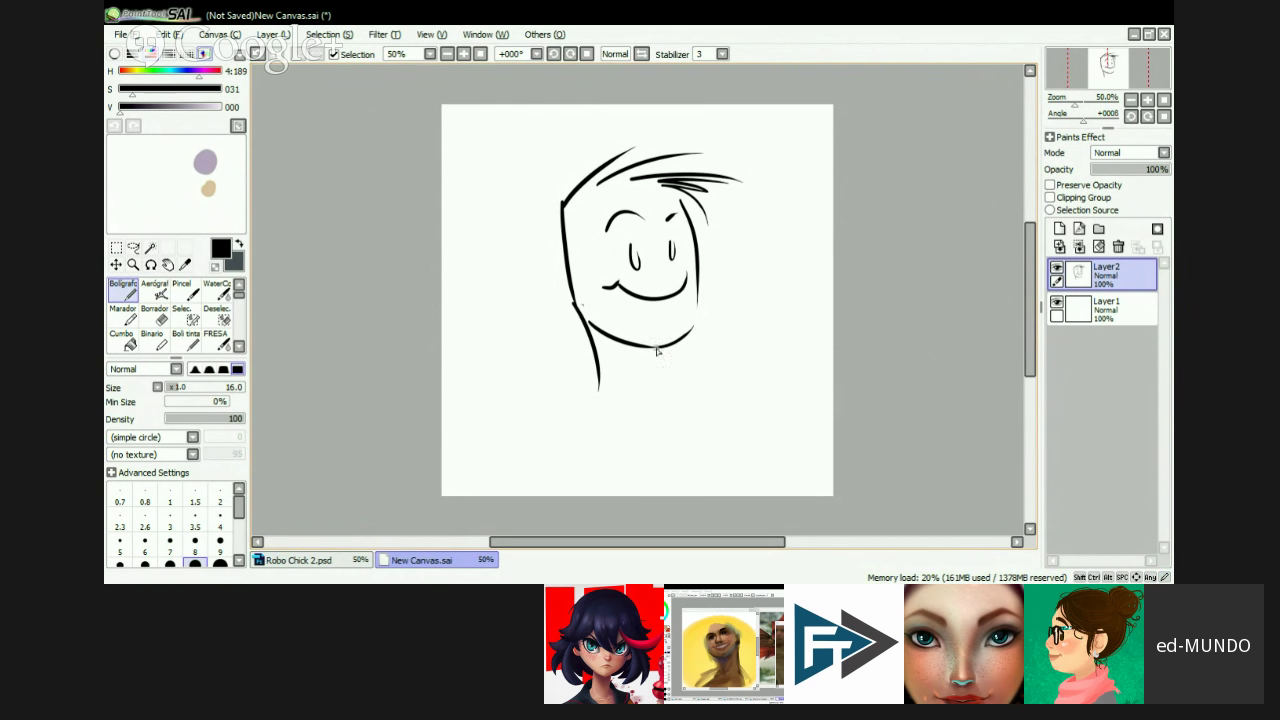
{"action": "left_click_drag", "start_coordinate": [692, 329], "coordinate": [698, 300]}
- Add a new layer above Layer1, try it above the line drawing layer, and return it beneath the line drawing
{"action": "left_click", "coordinate": [1110, 310]}
{"action": "left_click", "coordinate": [1059, 228]}
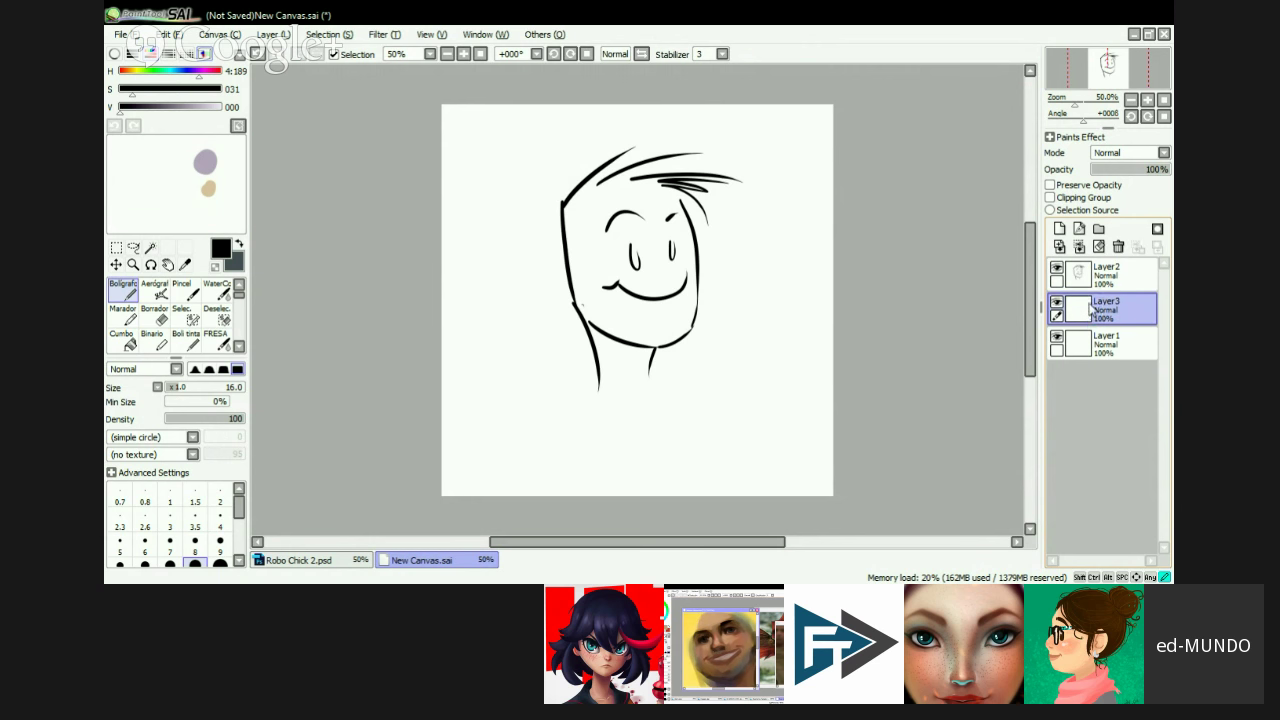
{"action": "left_click_drag", "start_coordinate": [1092, 310], "coordinate": [1100, 266]}
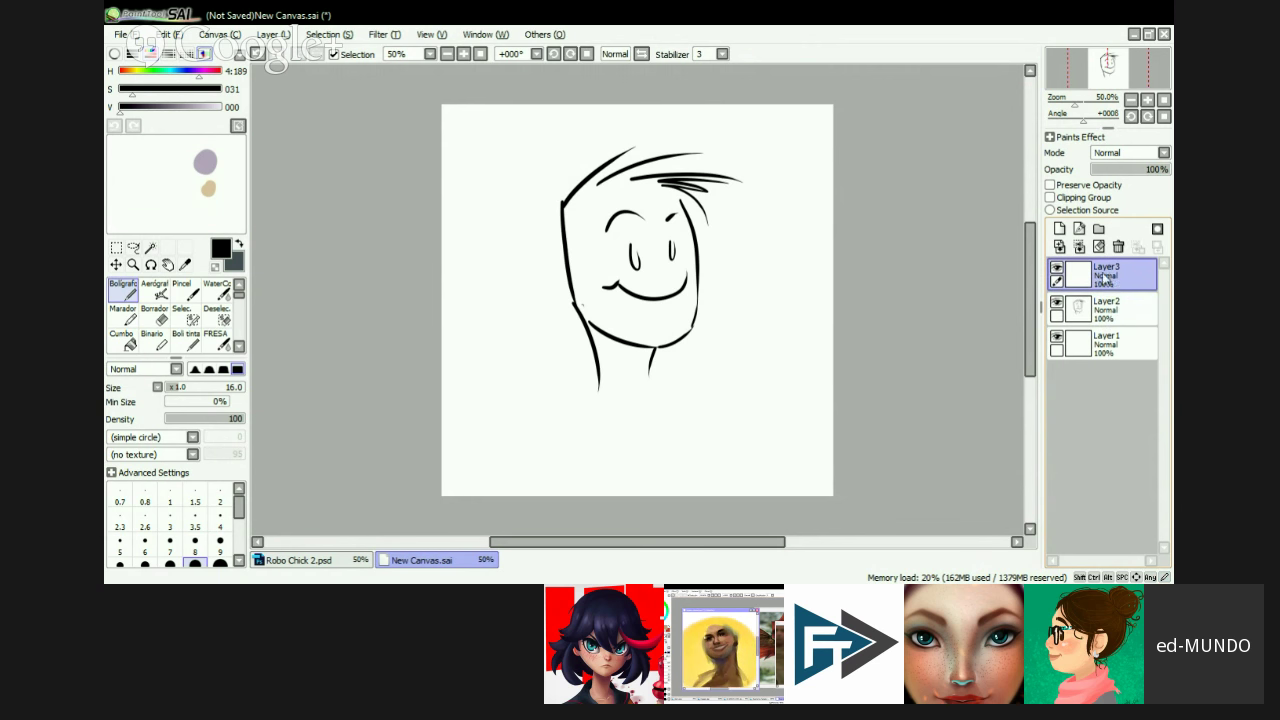
{"action": "left_click_drag", "start_coordinate": [1117, 290], "coordinate": [1115, 340]}
- Compare the stacked layers by selecting each one, and toggle the line drawing layer's visibility on and off
{"action": "left_click", "coordinate": [1087, 347]}
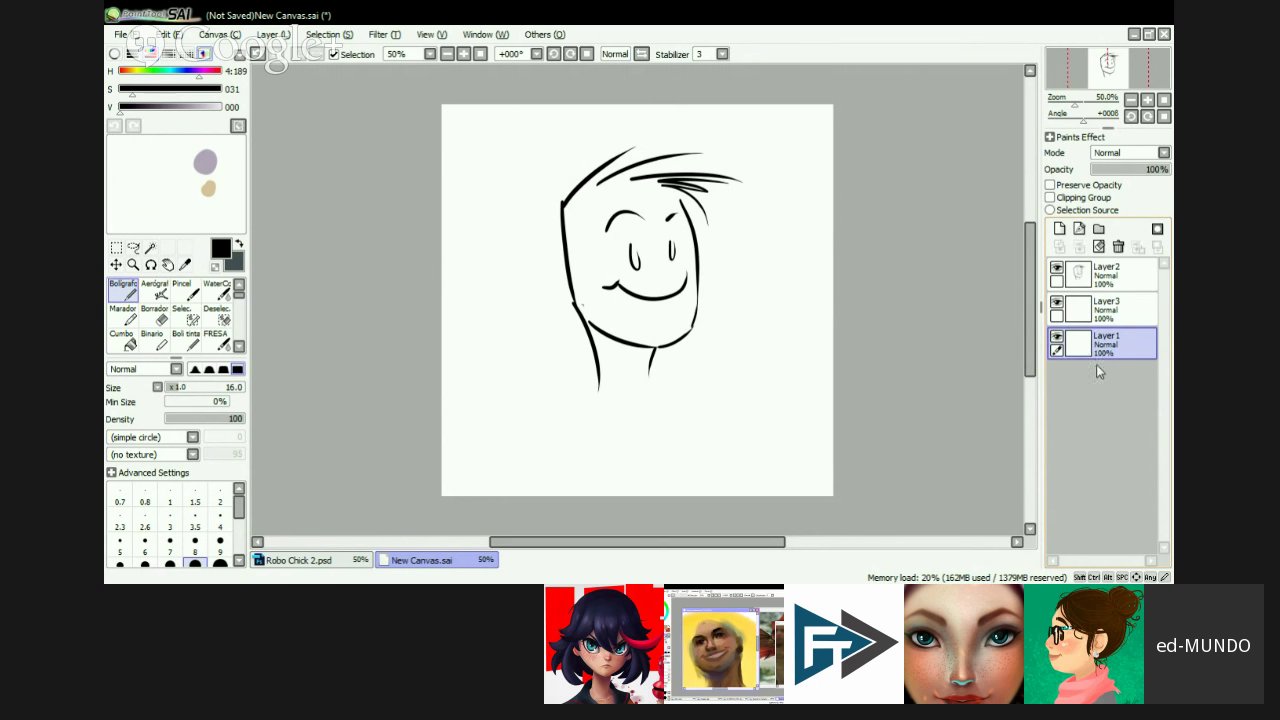
{"action": "left_click", "coordinate": [1103, 278]}
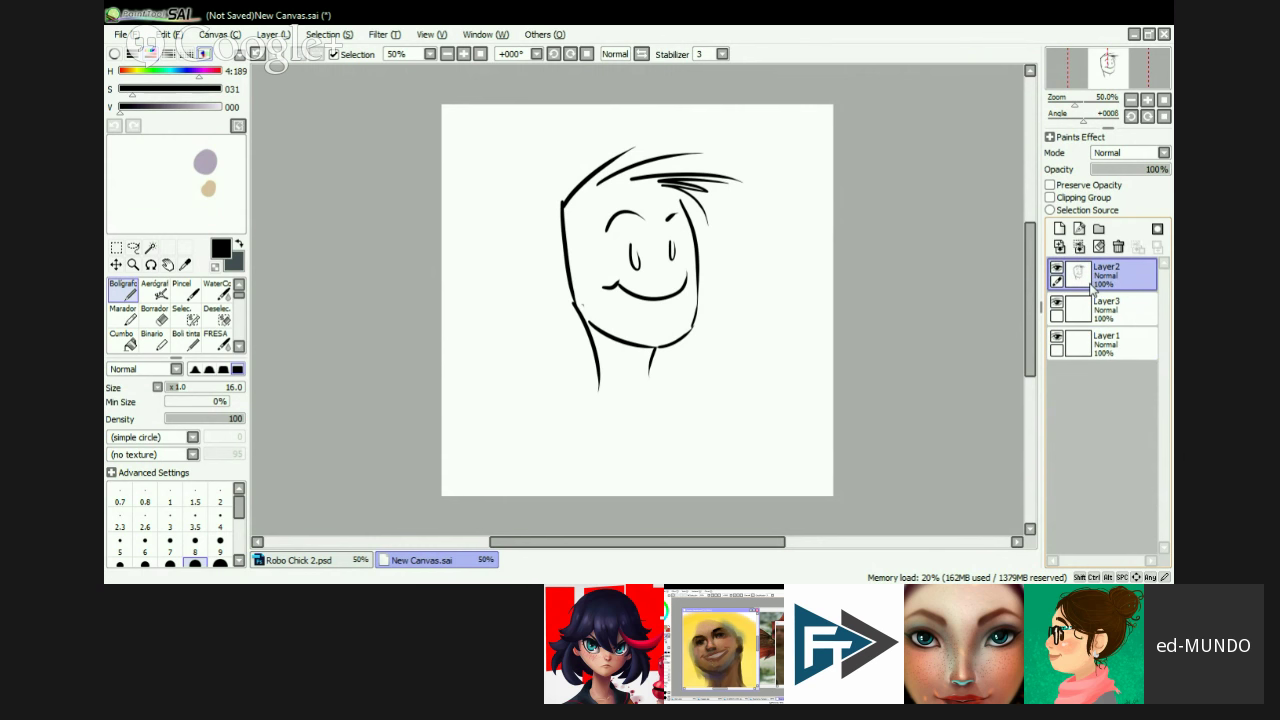
{"action": "left_click", "coordinate": [1088, 306]}
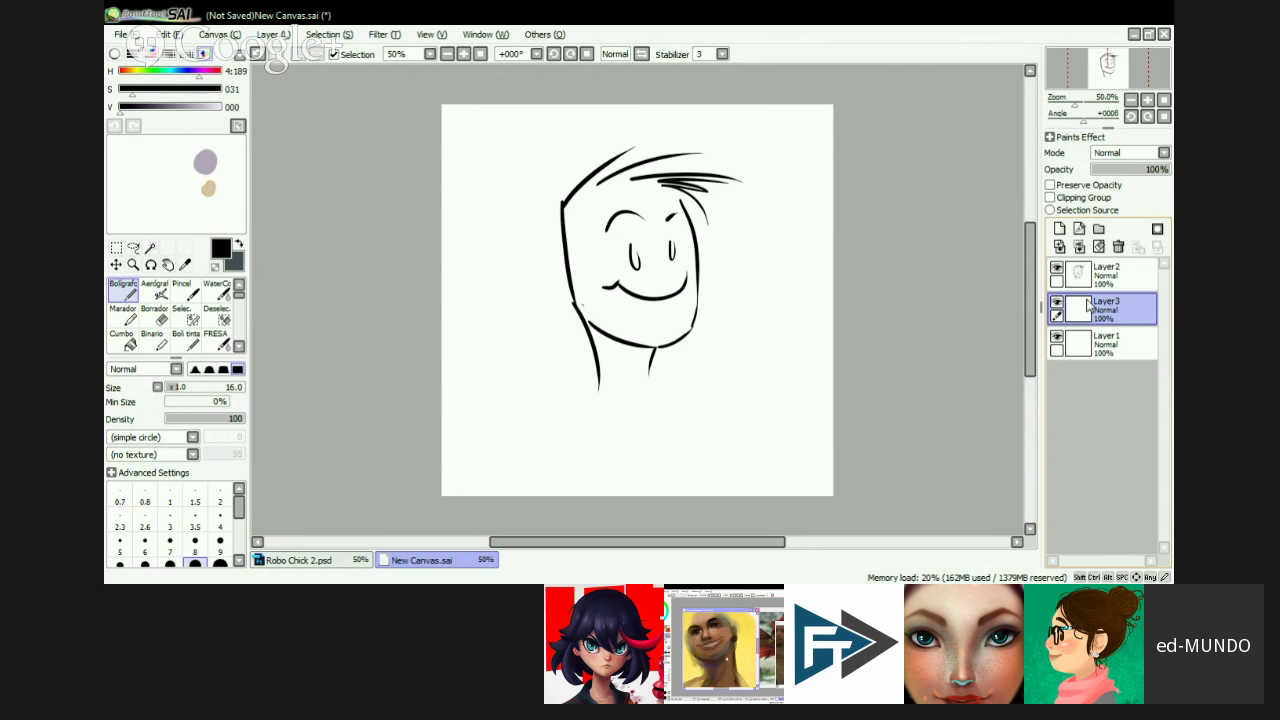
{"action": "left_click", "coordinate": [1087, 280]}
{"action": "left_click", "coordinate": [1057, 270]}
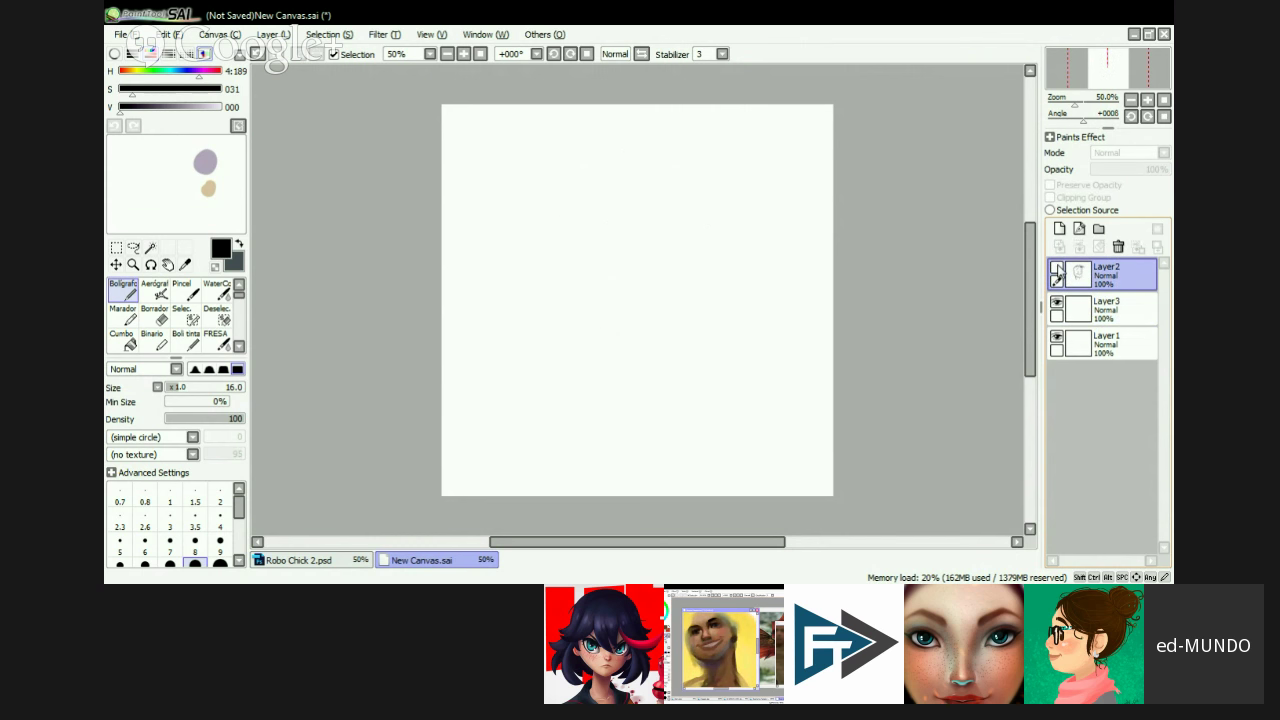
{"action": "left_click", "coordinate": [1057, 270]}
{"action": "left_click", "coordinate": [1057, 270]}
{"action": "left_click", "coordinate": [1057, 270]}
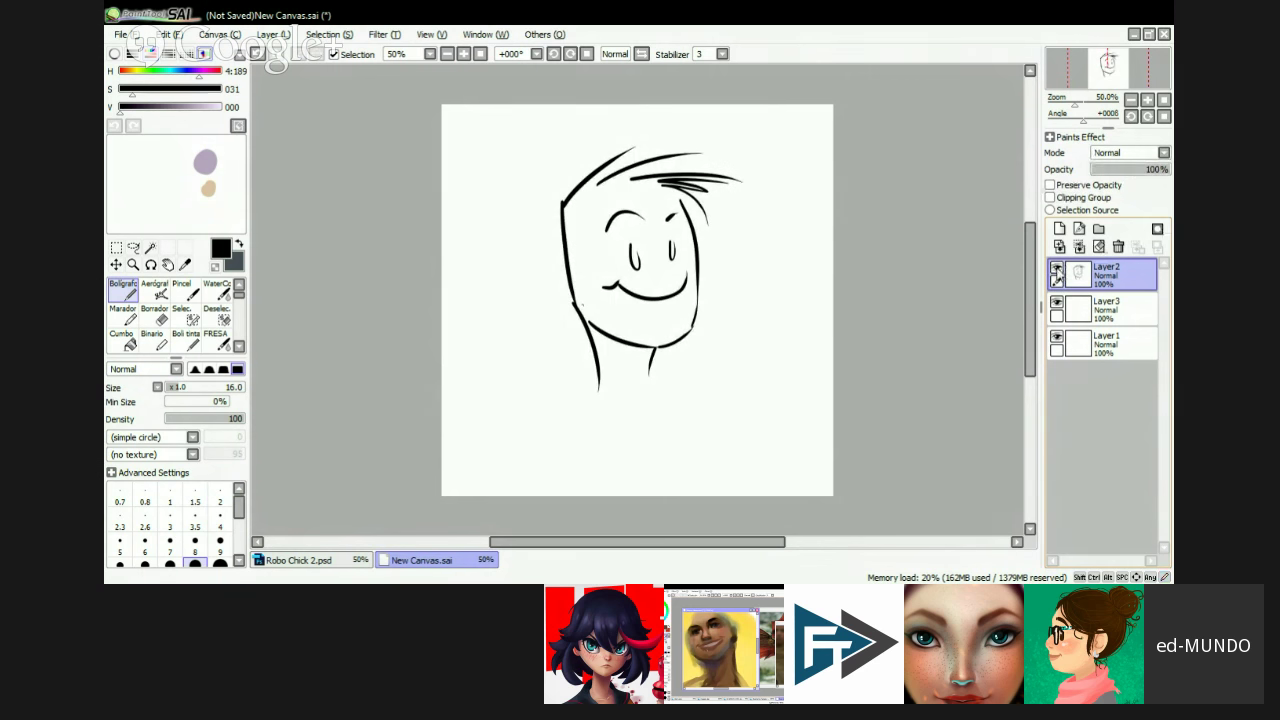
{"action": "left_click", "coordinate": [1057, 270]}
{"action": "left_click", "coordinate": [1057, 270]}
{"action": "left_click", "coordinate": [1057, 270]}
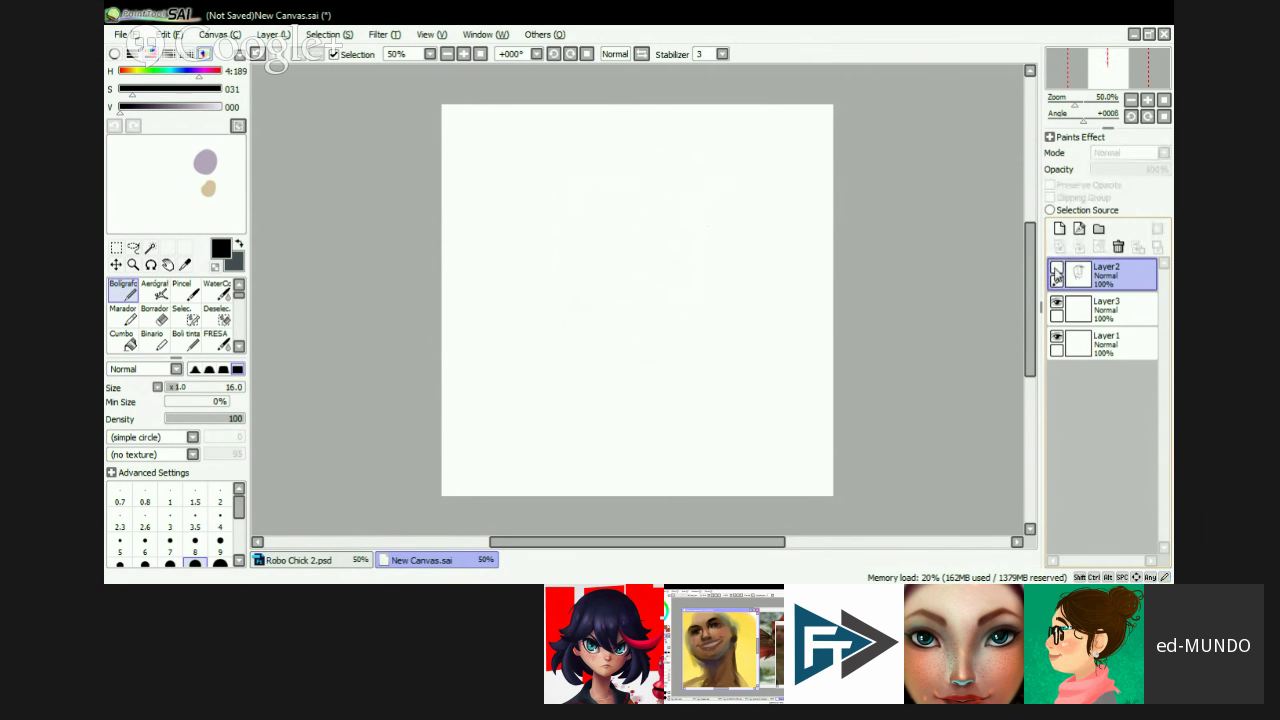
{"action": "left_click", "coordinate": [1057, 270]}
- Select Layer3 and set the drawing colour to light blue with hue 180, saturation 108 and value 255
{"action": "left_click", "coordinate": [1090, 305]}
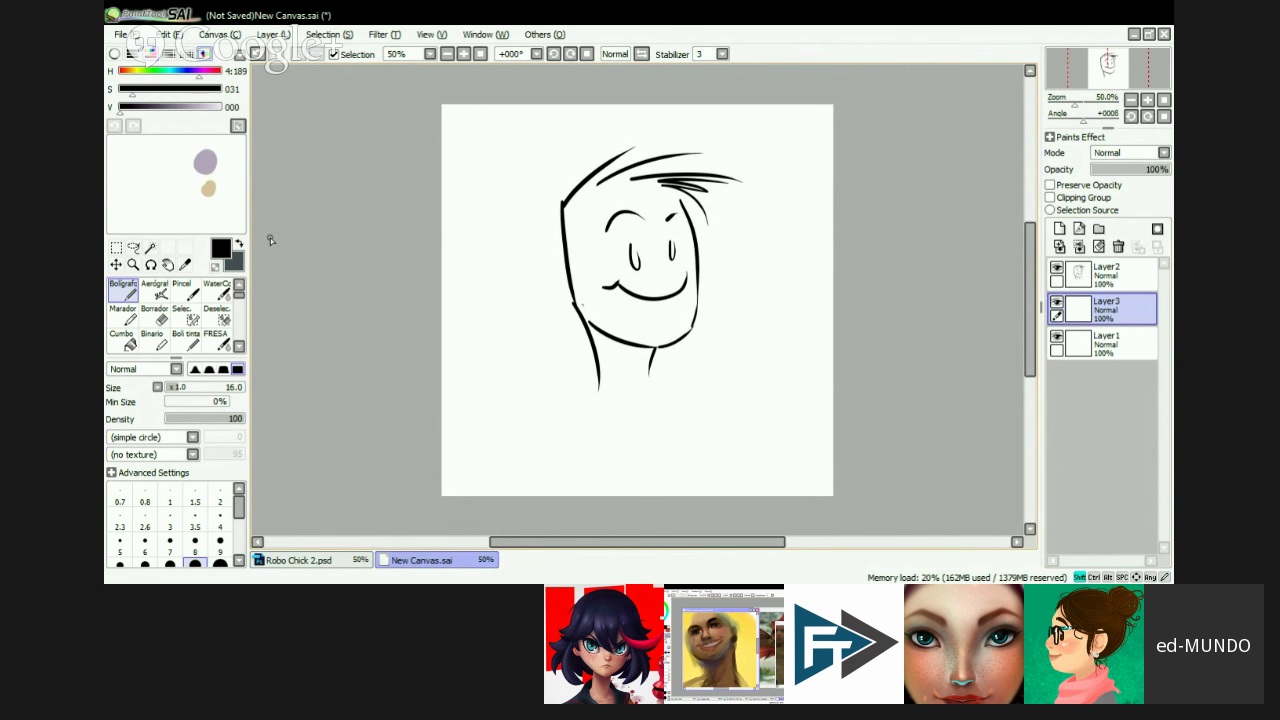
{"action": "left_click", "coordinate": [171, 110]}
{"action": "left_click", "coordinate": [182, 76]}
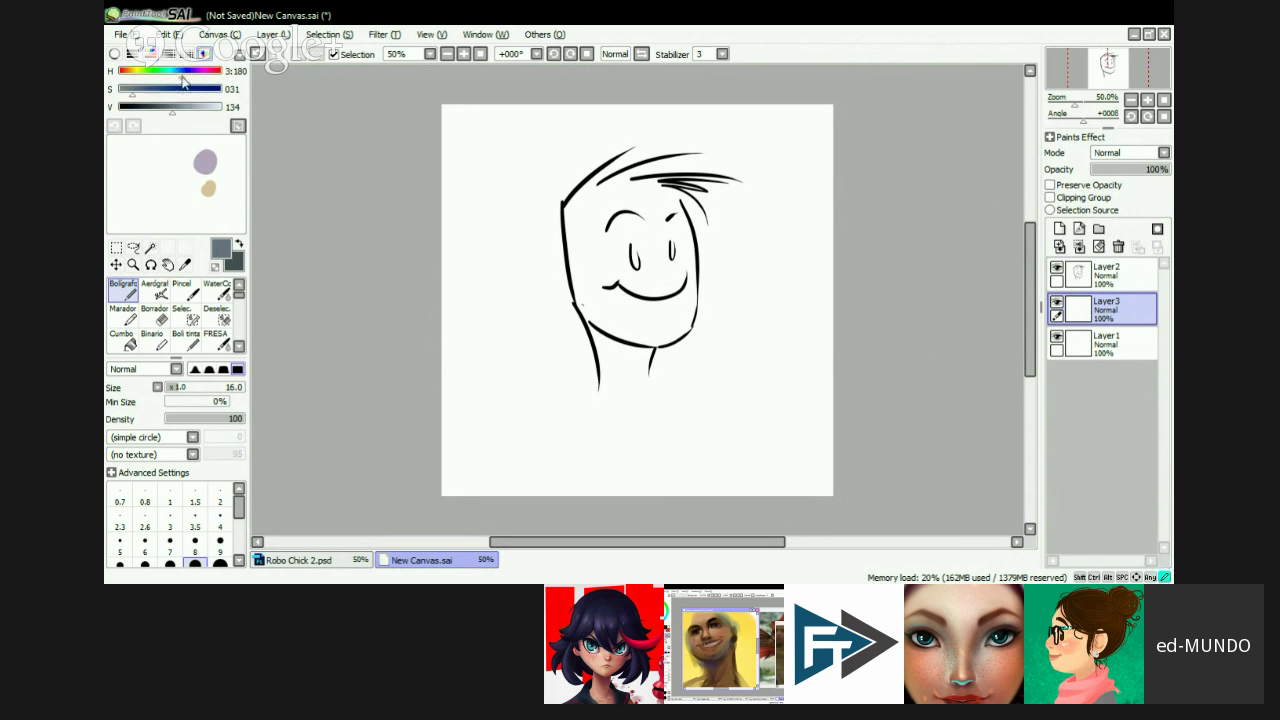
{"action": "left_click_drag", "start_coordinate": [145, 106], "coordinate": [221, 106]}
{"action": "left_click", "coordinate": [161, 89]}
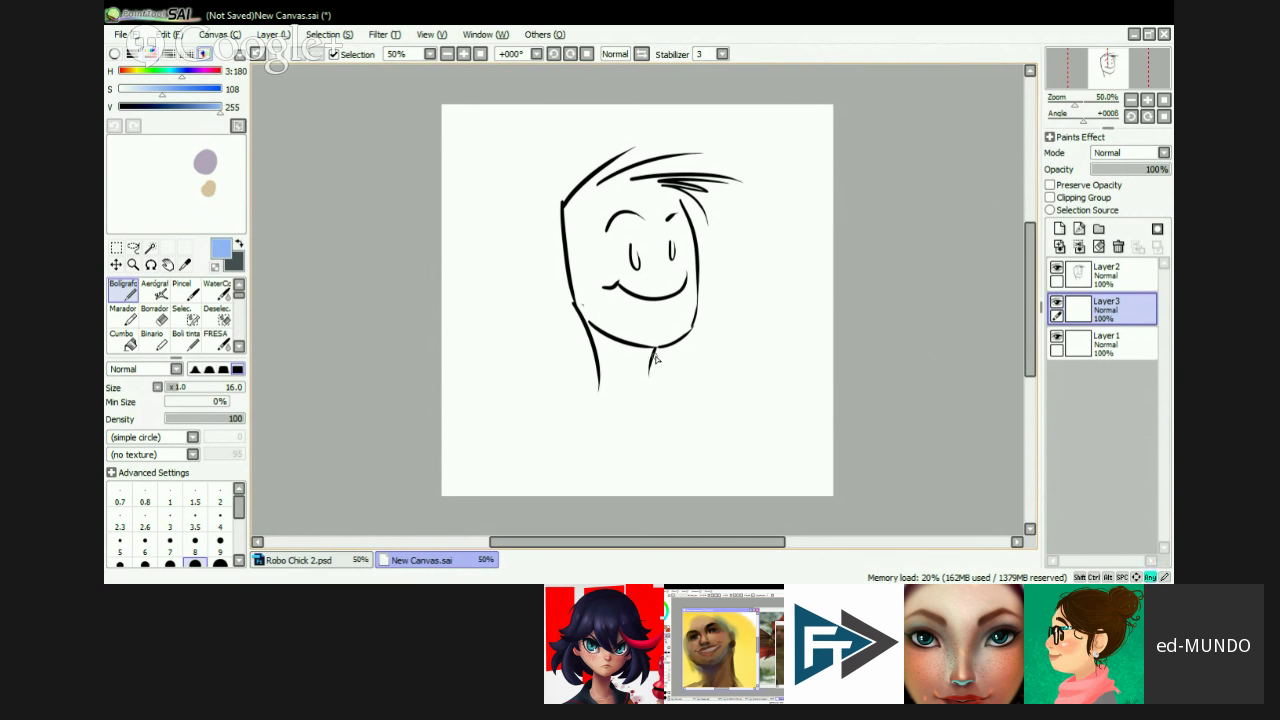
- Paint the head, hair and neck light blue on Layer3 with the blending brush, reducing the brush size for the edges
{"action": "key", "text": "b"}
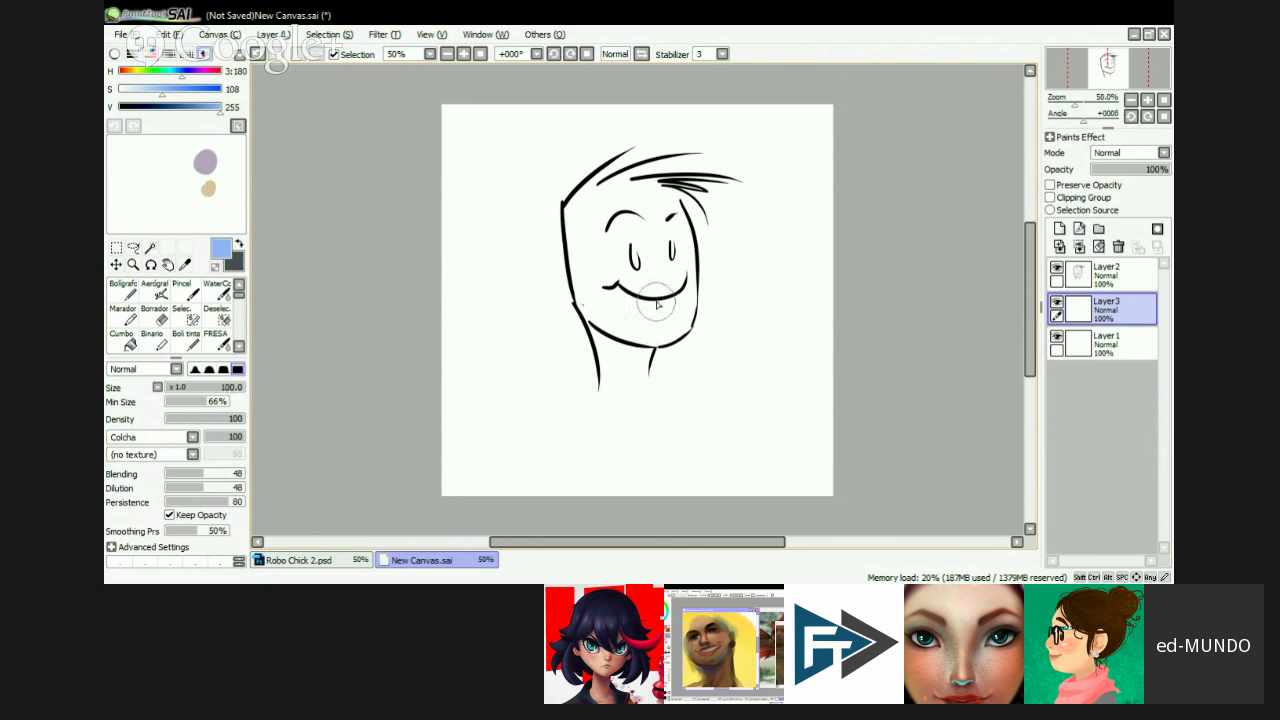
{"action": "mouse_move", "coordinate": [625, 255]}
{"action": "left_mouse_down"}
{"action": "mouse_move", "coordinate": [601, 294]}
{"action": "mouse_move", "coordinate": [582, 268]}
{"action": "mouse_move", "coordinate": [582, 231]}
{"action": "mouse_move", "coordinate": [587, 291]}
{"action": "mouse_move", "coordinate": [577, 232]}
{"action": "mouse_move", "coordinate": [599, 185]}
{"action": "mouse_move", "coordinate": [571, 218]}
{"action": "mouse_move", "coordinate": [605, 194]}
{"action": "mouse_move", "coordinate": [591, 205]}
{"action": "mouse_move", "coordinate": [680, 213]}
{"action": "mouse_move", "coordinate": [583, 211]}
{"action": "mouse_move", "coordinate": [670, 226]}
{"action": "mouse_move", "coordinate": [653, 234]}
{"action": "mouse_move", "coordinate": [672, 273]}
{"action": "mouse_move", "coordinate": [655, 202]}
{"action": "mouse_move", "coordinate": [681, 284]}
{"action": "mouse_move", "coordinate": [682, 240]}
{"action": "mouse_move", "coordinate": [674, 268]}
{"action": "mouse_move", "coordinate": [667, 218]}
{"action": "mouse_move", "coordinate": [676, 297]}
{"action": "mouse_move", "coordinate": [677, 276]}
{"action": "mouse_move", "coordinate": [659, 276]}
{"action": "mouse_move", "coordinate": [609, 311]}
{"action": "mouse_move", "coordinate": [609, 352]}
{"action": "mouse_move", "coordinate": [602, 313]}
{"action": "mouse_move", "coordinate": [635, 377]}
{"action": "mouse_move", "coordinate": [682, 263]}
{"action": "mouse_move", "coordinate": [681, 308]}
{"action": "mouse_move", "coordinate": [692, 294]}
{"action": "mouse_move", "coordinate": [679, 311]}
{"action": "mouse_move", "coordinate": [621, 191]}
{"action": "mouse_move", "coordinate": [577, 206]}
{"action": "mouse_move", "coordinate": [675, 178]}
{"action": "mouse_move", "coordinate": [606, 183]}
{"action": "mouse_move", "coordinate": [684, 161]}
{"action": "mouse_move", "coordinate": [582, 189]}
{"action": "mouse_move", "coordinate": [647, 186]}
{"action": "left_mouse_up"}
{"action": "key", "text": "bracketleft"}
{"action": "key", "text": "bracketleft"}
{"action": "key", "text": "bracketright"}
{"action": "key", "text": "bracketleft"}
{"action": "key", "text": "bracketleft"}
{"action": "key", "text": "bracketleft"}
{"action": "key", "text": "bracketleft"}
{"action": "key", "text": "bracketleft"}
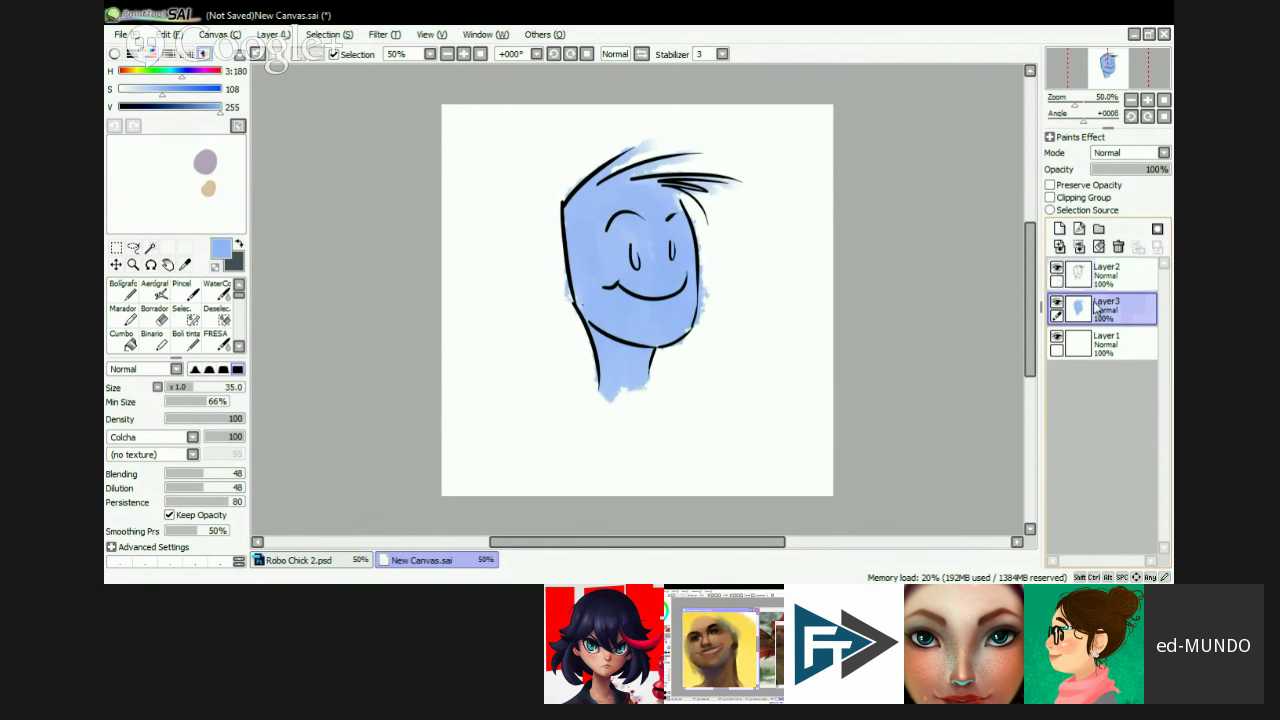
{"action": "key", "text": "bracketright"}
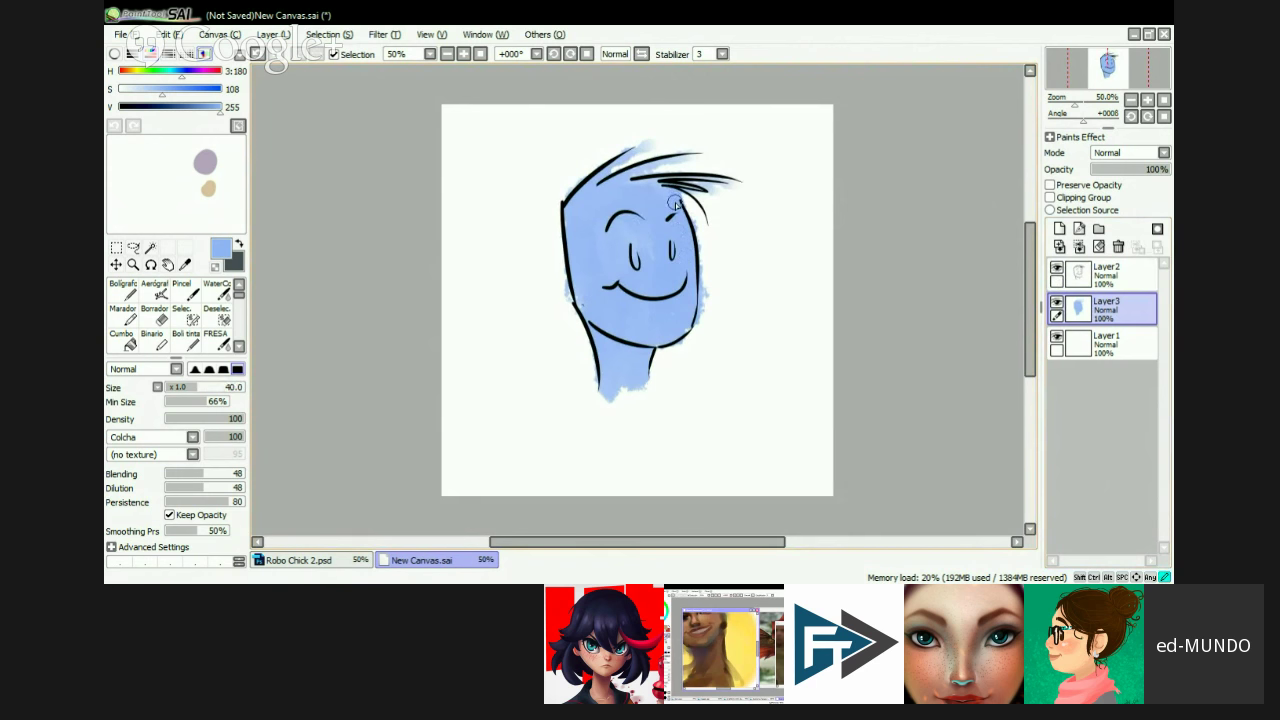
{"action": "left_click_drag", "start_coordinate": [675, 203], "coordinate": [683, 207]}
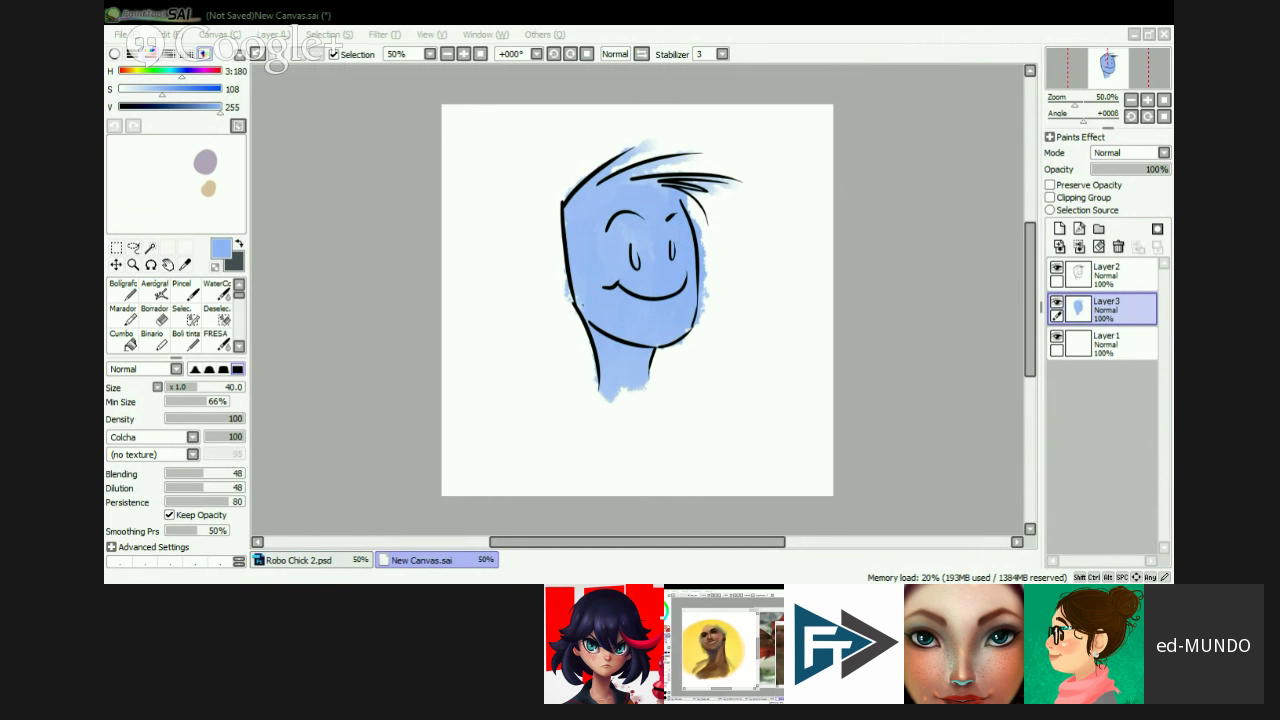
- Close the demonstration canvas without saving it and make dark grey-blue the active colour
{"action": "key", "text": "n"}
{"action": "key", "text": "x"}
- Shade the robot's round body around the glowing orb on the Base layer, varying the brush size between 35 and 80
{"action": "key", "text": "bracketright"}
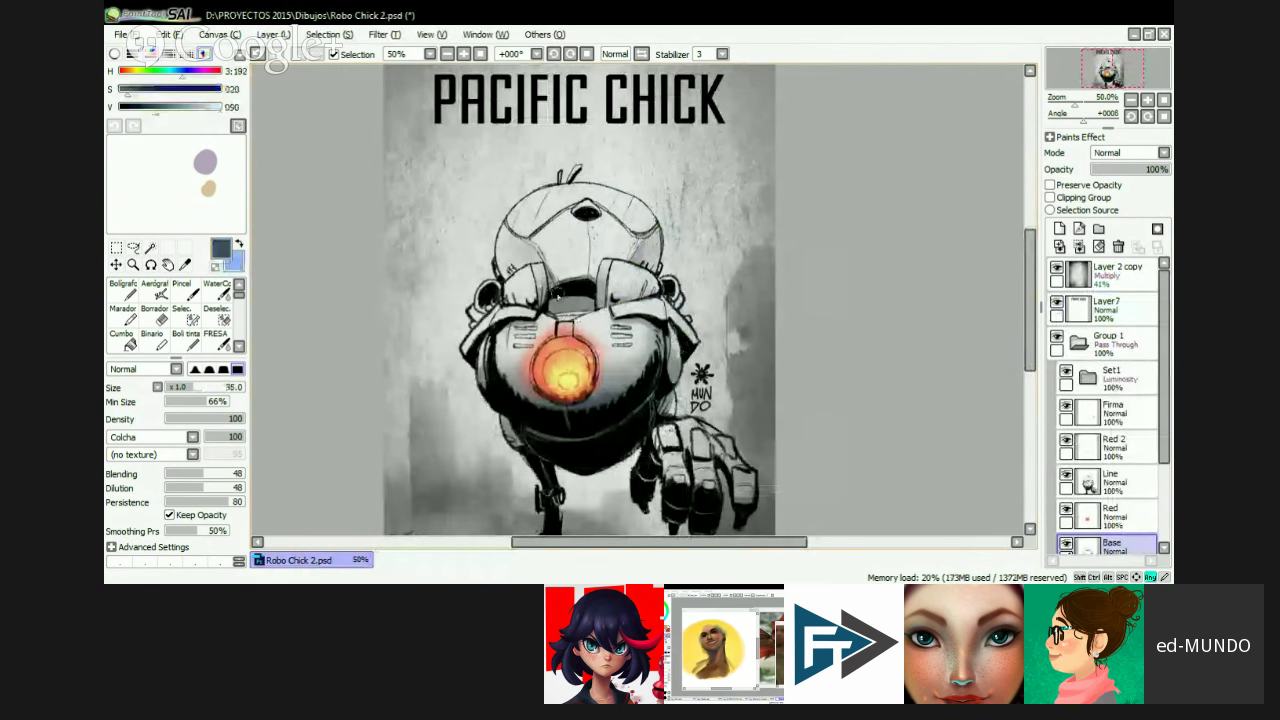
{"action": "key", "text": "bracketleft"}
{"action": "key", "text": "bracketleft"}
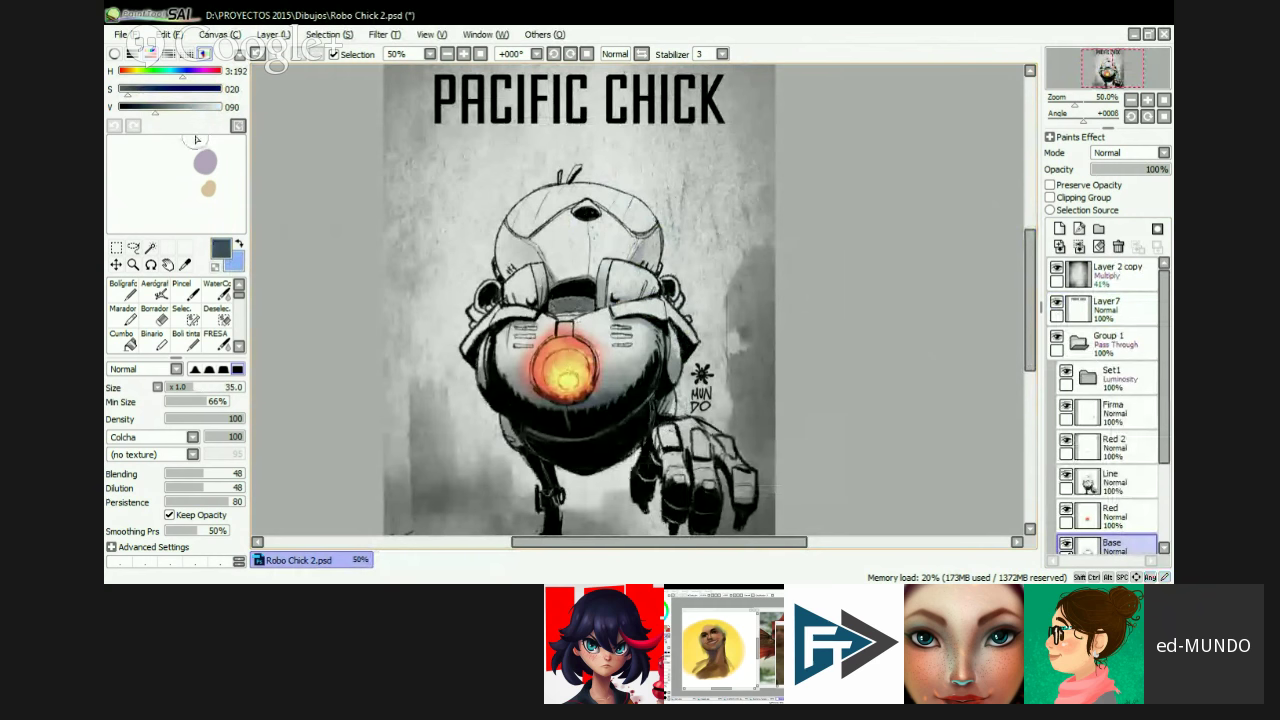
{"action": "scroll", "coordinate": [491, 279], "scroll_direction": "down", "scroll_amount": 3}
{"action": "key", "text": "bracketright"}
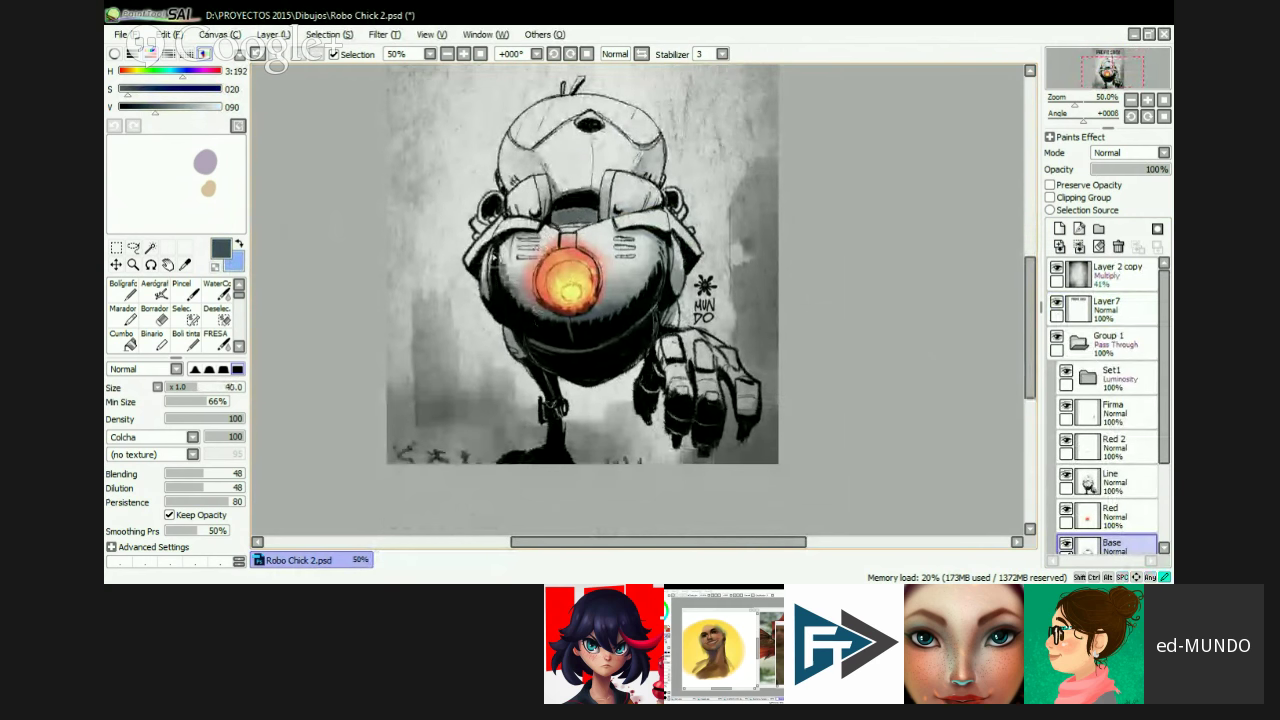
{"action": "key", "text": "bracketright"}
{"action": "key", "text": "bracketright"}
{"action": "key", "text": "bracketright"}
{"action": "key", "text": "bracketright"}
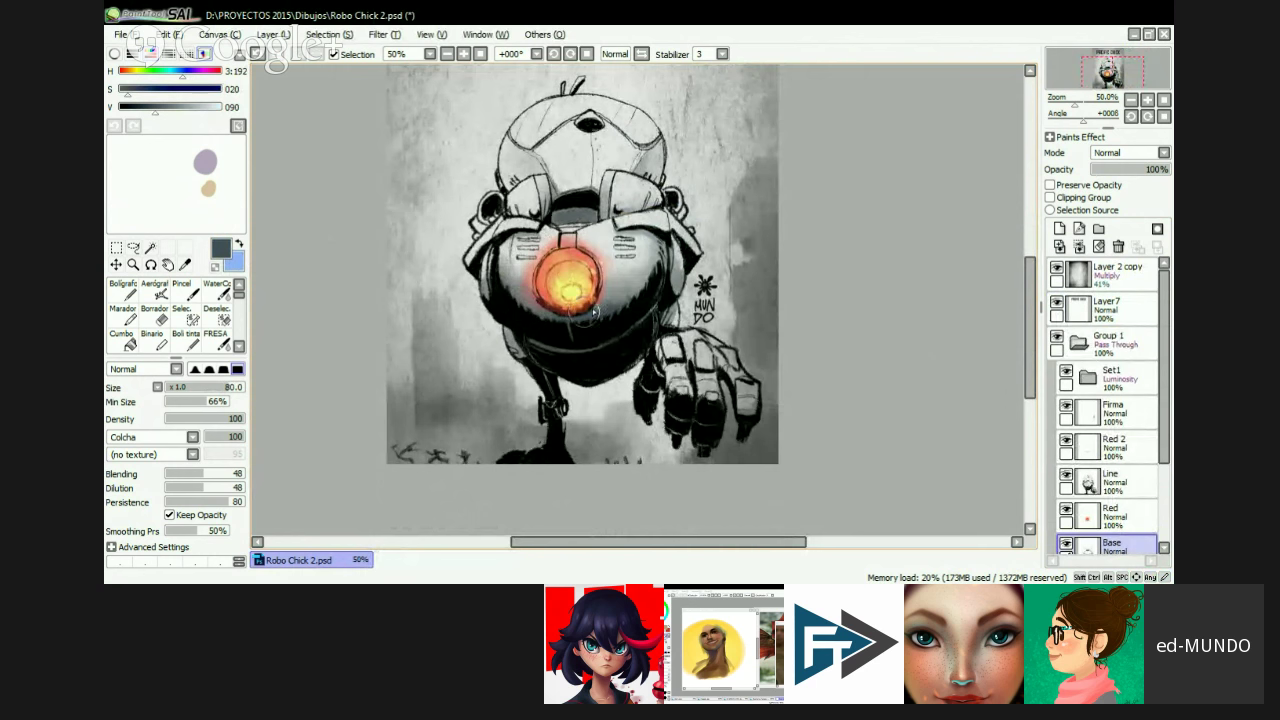
{"action": "key", "text": "bracketleft"}
{"action": "key", "text": "bracketleft"}
{"action": "key", "text": "bracketleft"}
{"action": "key", "text": "bracketleft"}
{"action": "key", "text": "bracketleft"}
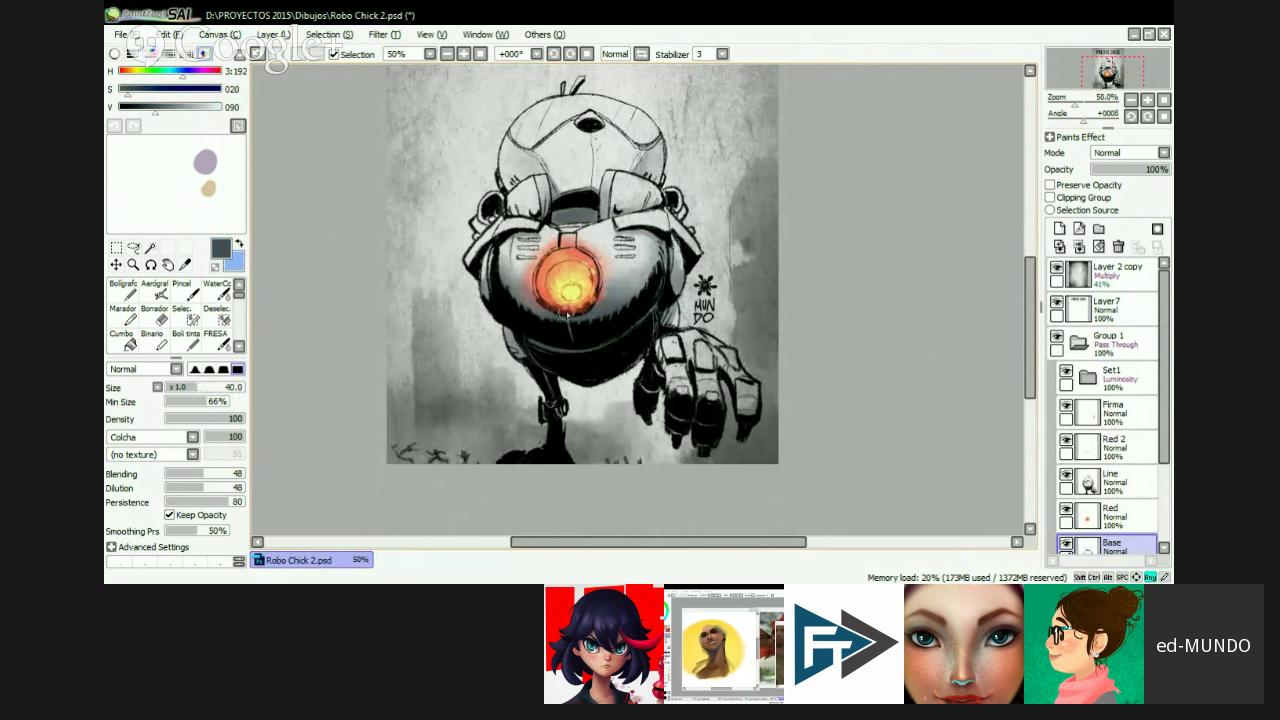
- Refine the shading along the sides and underside of the robot's body with a smaller brush, and save Robo Chick 2.psd
{"action": "key", "text": "bracketleft"}
{"action": "key", "text": "bracketleft"}
{"action": "key", "text": "bracketright"}
{"action": "key", "text": "bracketright"}
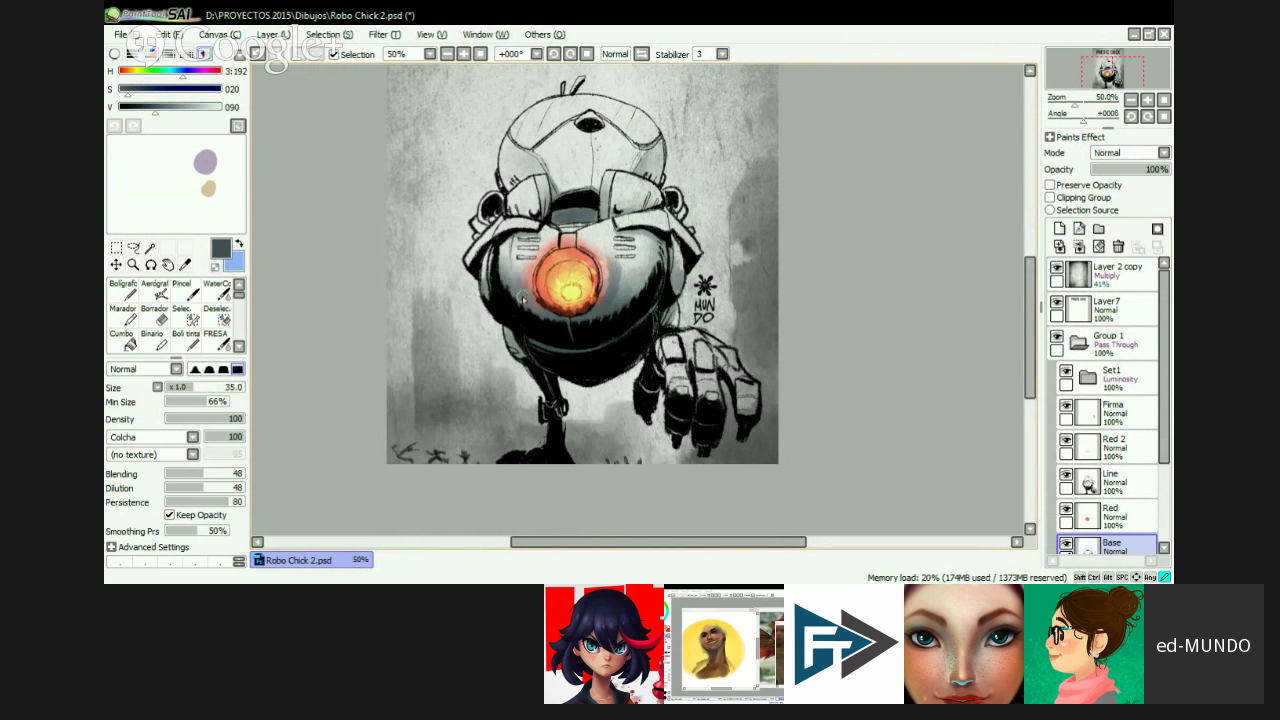
{"action": "key", "text": "bracketright"}
{"action": "key", "text": "bracketleft"}
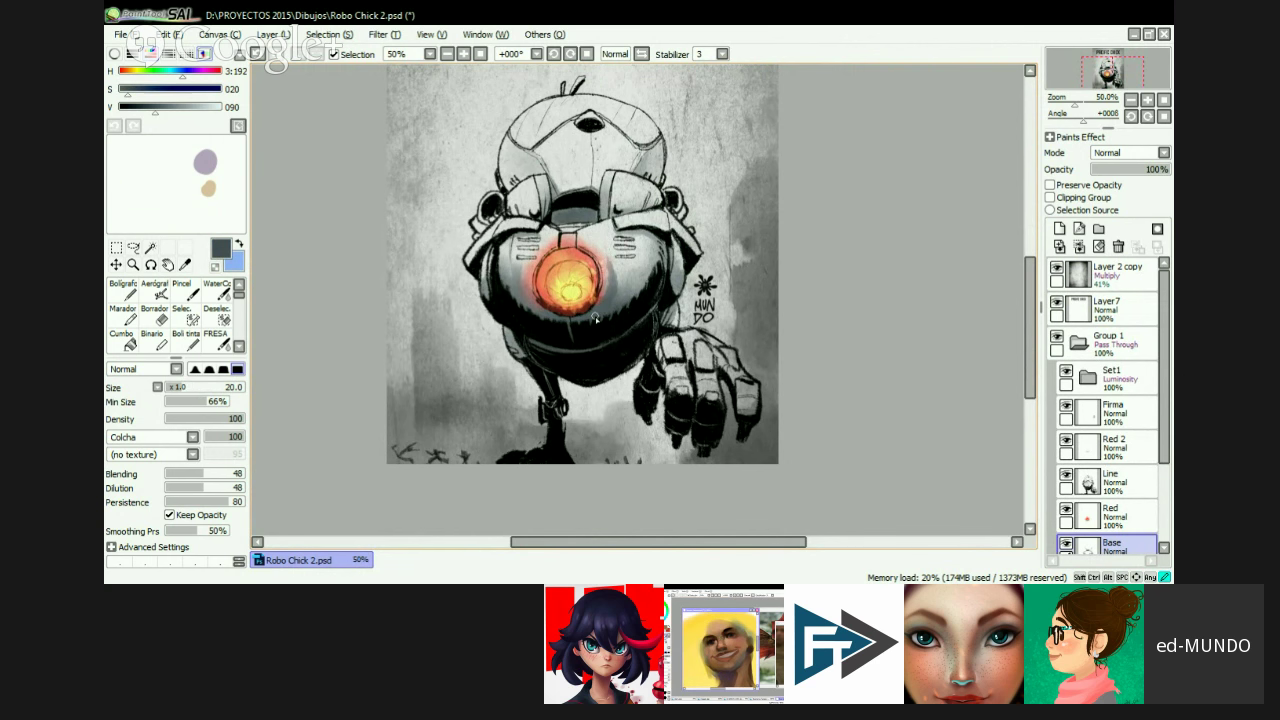
{"action": "key", "text": "bracketright"}
{"action": "key", "text": "ctrl+z"}
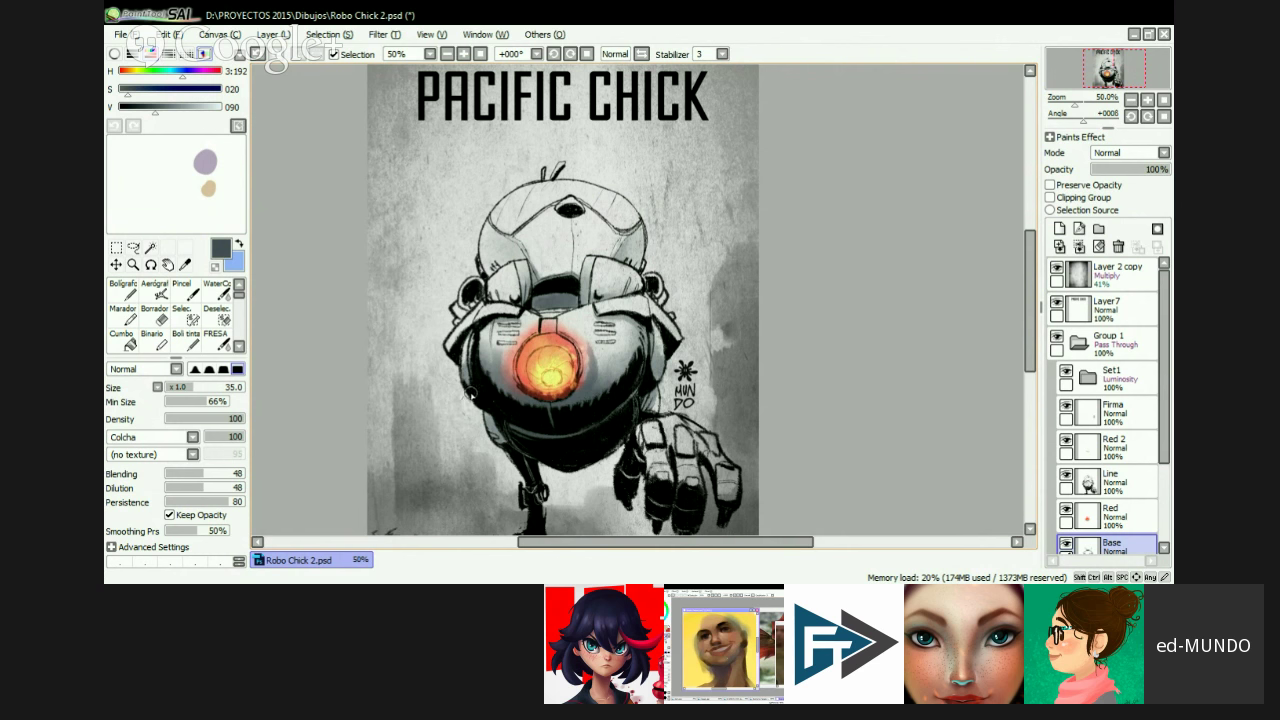
{"action": "key", "text": "ctrl+s"}
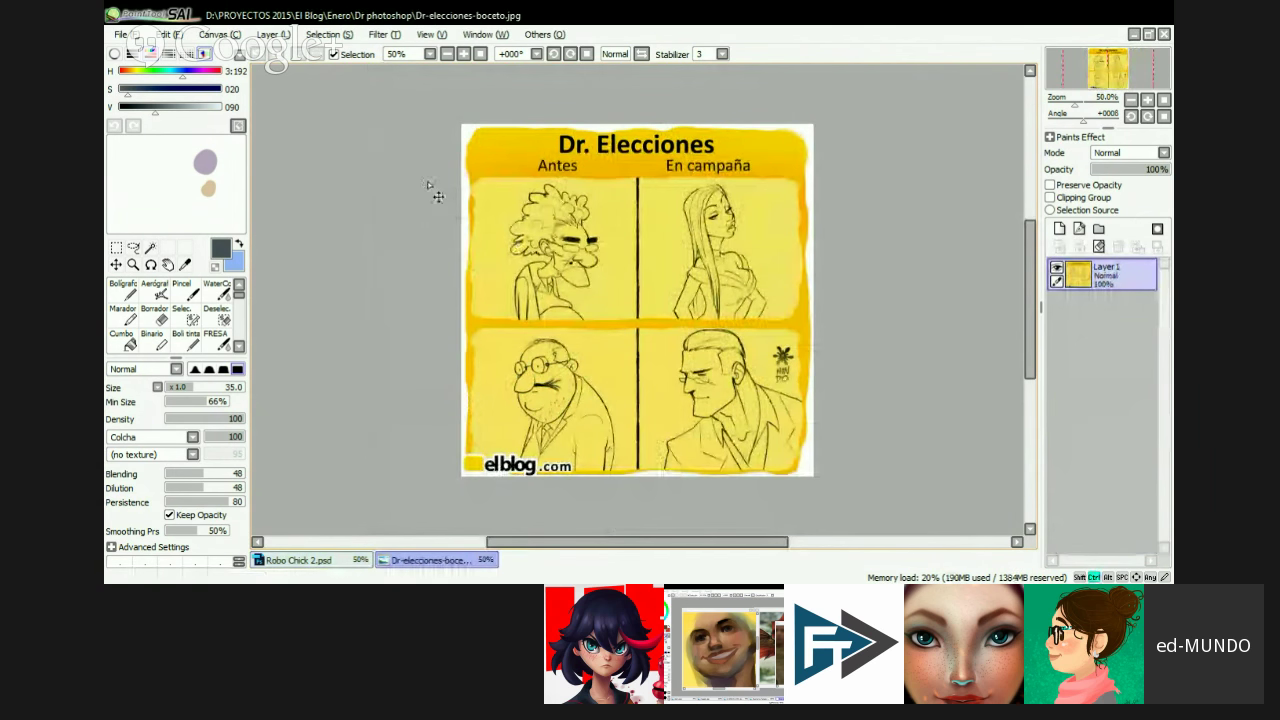
- Examine the character sketches in Dr-elecciones-boceto.jpg at 100% zoom
{"action": "scroll", "coordinate": [424, 193], "scroll_direction": "up", "scroll_amount": 2}
{"action": "left_click_drag", "start_coordinate": [713, 346], "coordinate": [600, 257]}
{"action": "left_click_drag", "start_coordinate": [680, 397], "coordinate": [657, 320]}
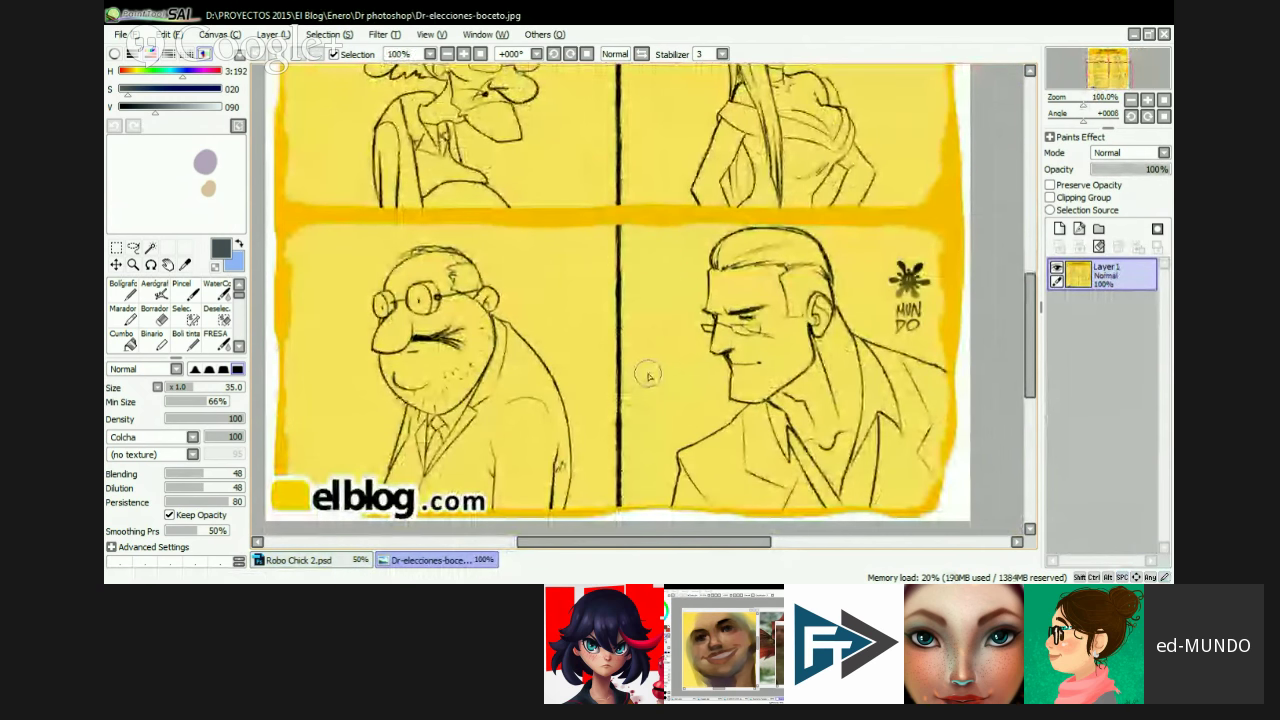
{"action": "mouse_move", "coordinate": [649, 277]}
{"action": "left_mouse_down"}
{"action": "mouse_move", "coordinate": [643, 420]}
{"action": "mouse_move", "coordinate": [638, 325]}
{"action": "mouse_move", "coordinate": [634, 371]}
{"action": "mouse_move", "coordinate": [651, 291]}
{"action": "mouse_move", "coordinate": [651, 314]}
{"action": "mouse_move", "coordinate": [670, 304]}
{"action": "mouse_move", "coordinate": [649, 294]}
{"action": "left_mouse_up"}
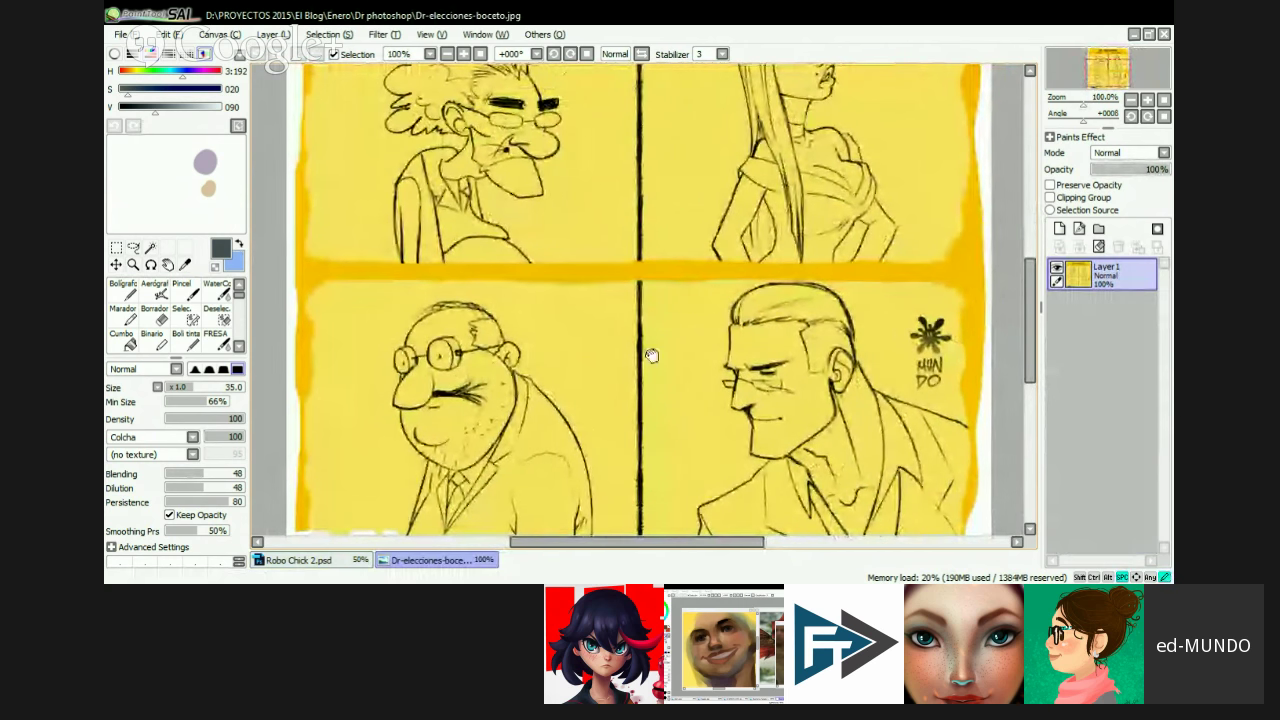
{"action": "mouse_move", "coordinate": [649, 354]}
{"action": "left_mouse_down"}
{"action": "mouse_move", "coordinate": [652, 318]}
{"action": "mouse_move", "coordinate": [634, 354]}
{"action": "mouse_move", "coordinate": [661, 354]}
{"action": "left_mouse_up"}
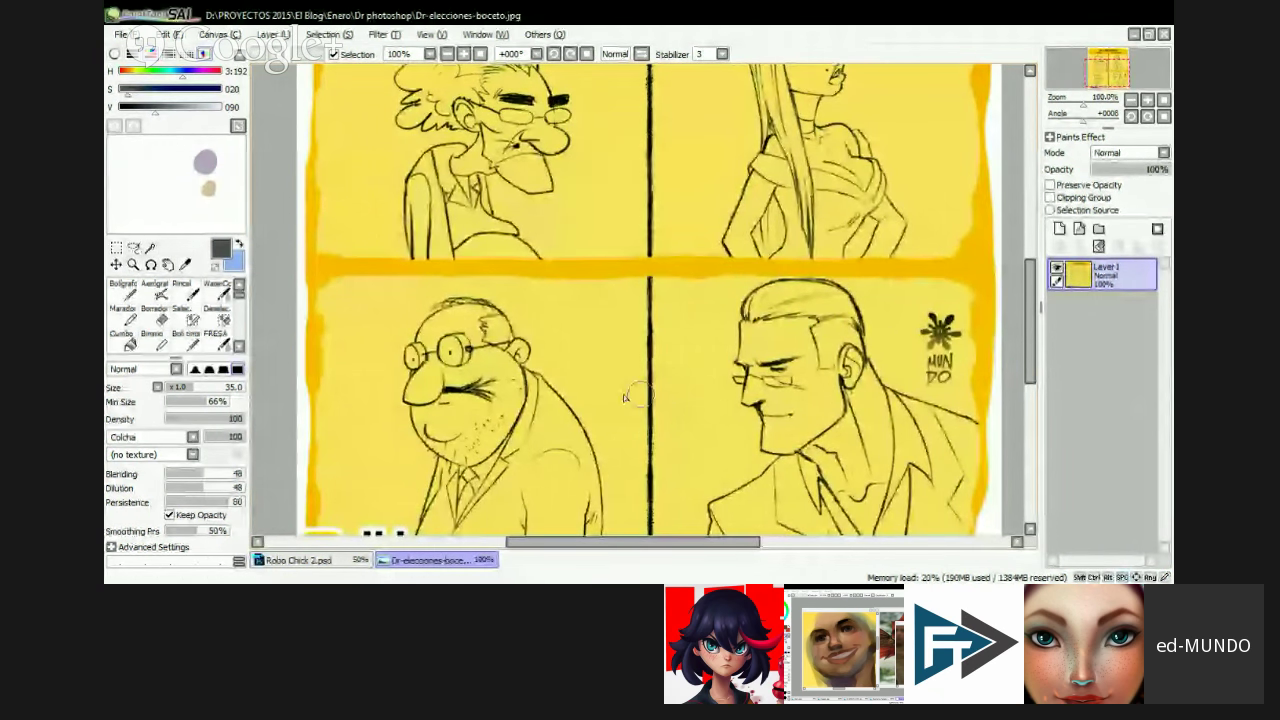
{"action": "left_click_drag", "start_coordinate": [600, 257], "coordinate": [583, 340]}
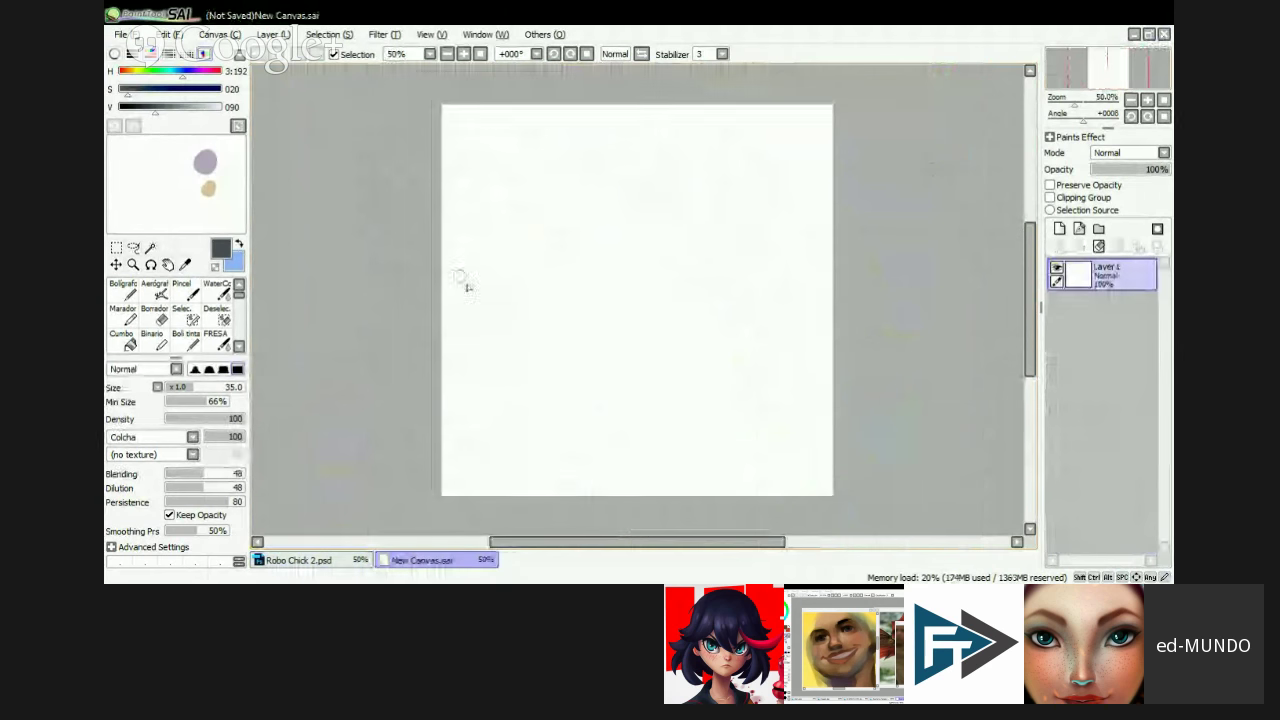
- Create a new canvas and prepare the Boligrafo pen with light blue and a smaller size
{"action": "key", "text": "Return"}
{"action": "key", "text": "n"}
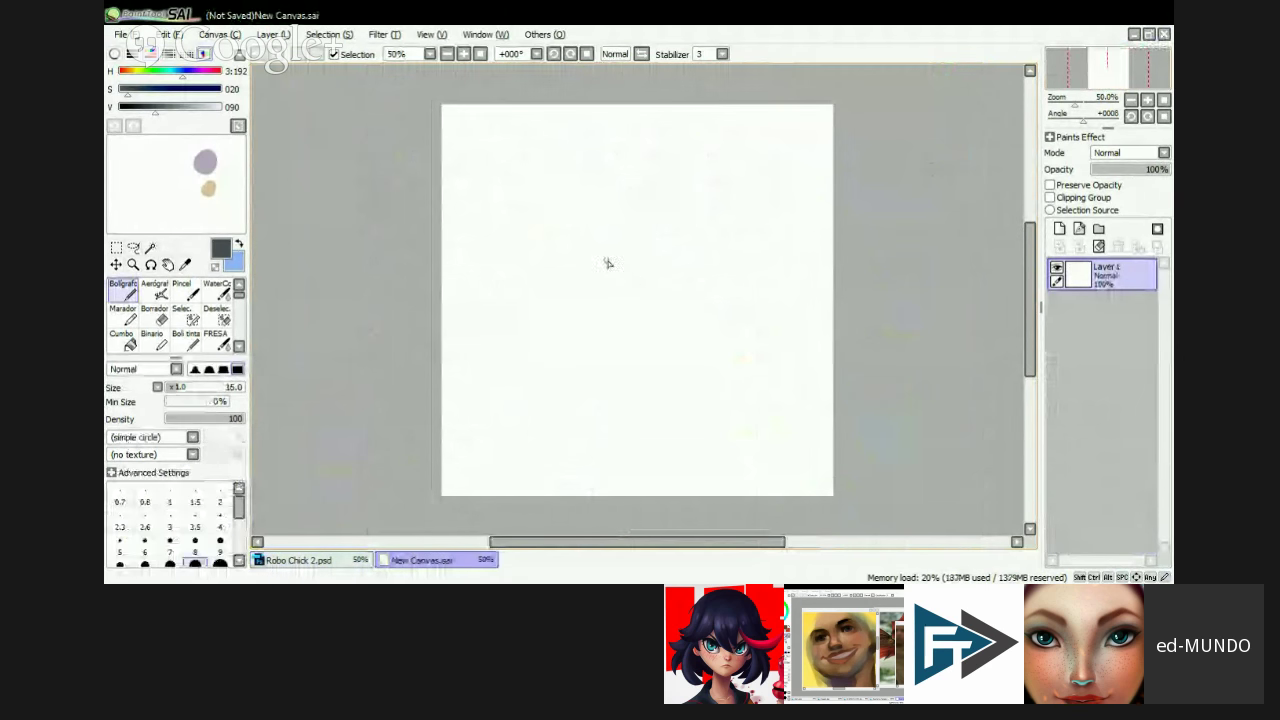
{"action": "key", "text": "x"}
{"action": "key", "text": "bracketleft"}
{"action": "key", "text": "bracketleft"}
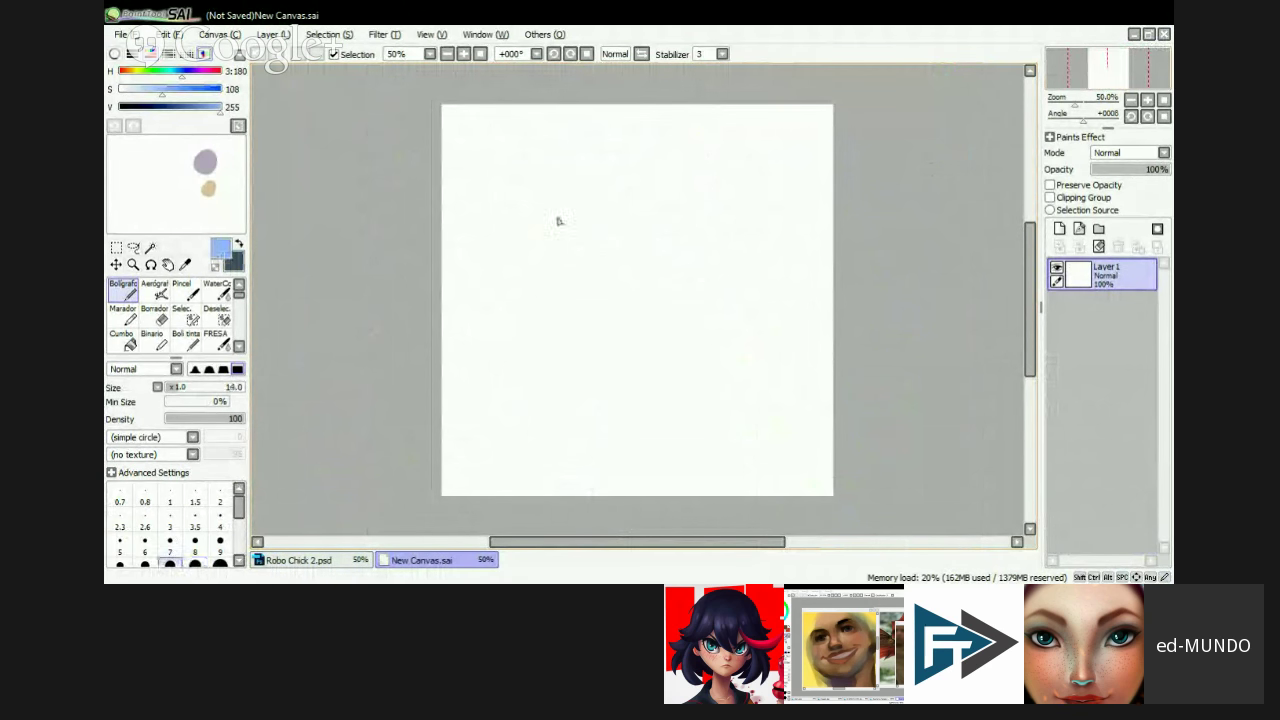
- Sketch a head with crossed facial guidelines, a long shoulder line and a small distant fist in light blue
{"action": "mouse_move", "coordinate": [548, 250]}
{"action": "left_mouse_down"}
{"action": "mouse_move", "coordinate": [598, 183]}
{"action": "mouse_move", "coordinate": [608, 215]}
{"action": "mouse_move", "coordinate": [570, 283]}
{"action": "left_mouse_up"}
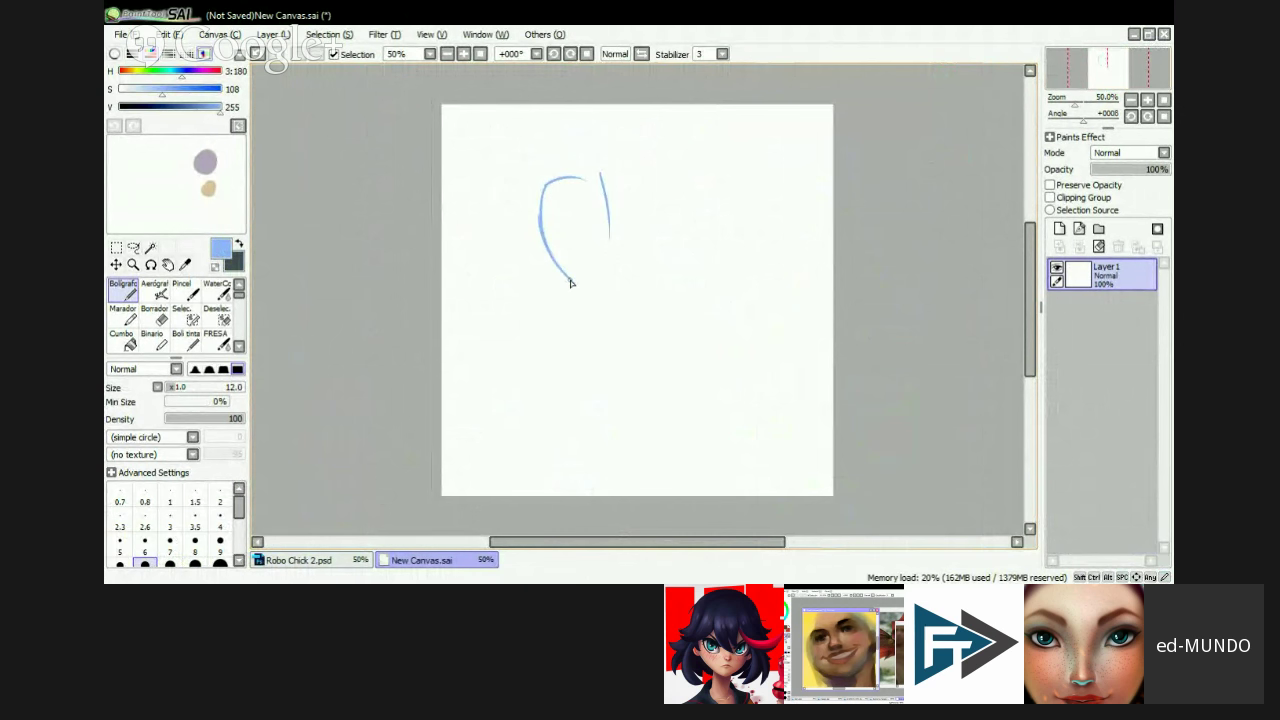
{"action": "mouse_move", "coordinate": [567, 190]}
{"action": "left_mouse_down"}
{"action": "mouse_move", "coordinate": [577, 252]}
{"action": "mouse_move", "coordinate": [810, 211]}
{"action": "left_mouse_up"}
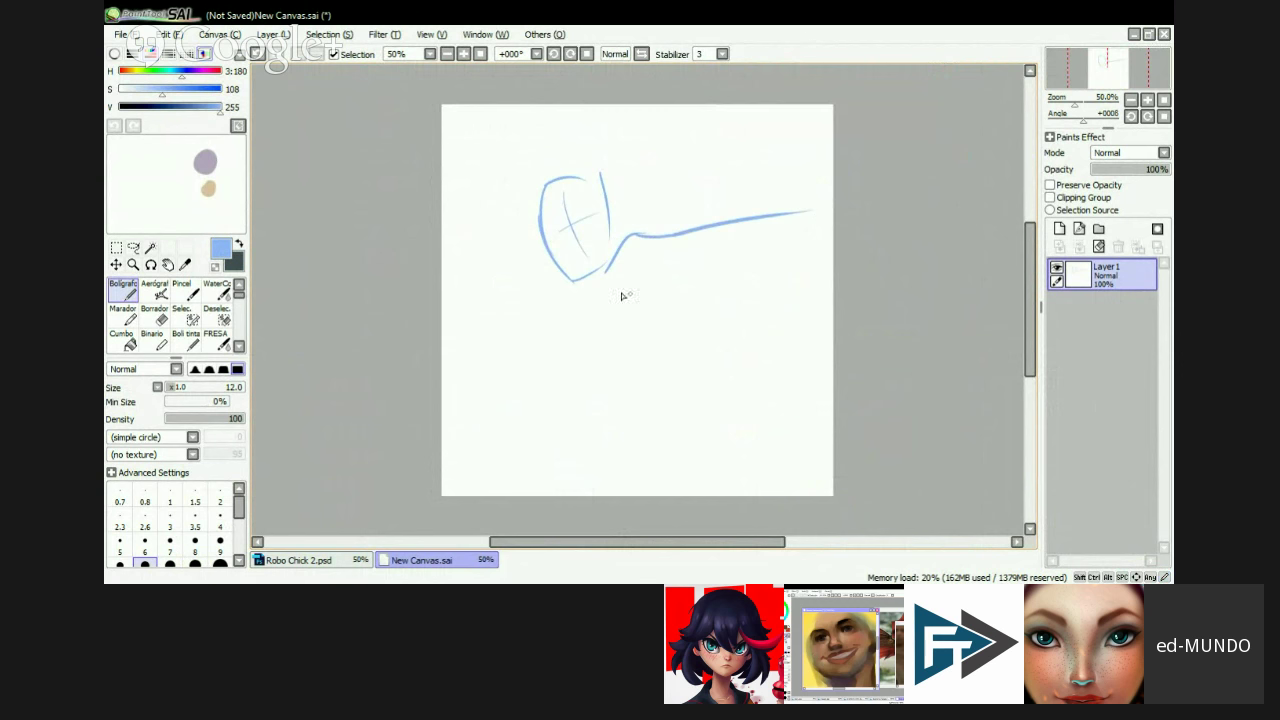
{"action": "mouse_move", "coordinate": [465, 328]}
{"action": "left_mouse_down"}
{"action": "mouse_move", "coordinate": [517, 274]}
{"action": "mouse_move", "coordinate": [531, 303]}
{"action": "left_mouse_up"}
{"action": "mouse_move", "coordinate": [462, 325]}
{"action": "left_mouse_down"}
{"action": "mouse_move", "coordinate": [507, 344]}
{"action": "mouse_move", "coordinate": [558, 291]}
{"action": "left_mouse_up"}
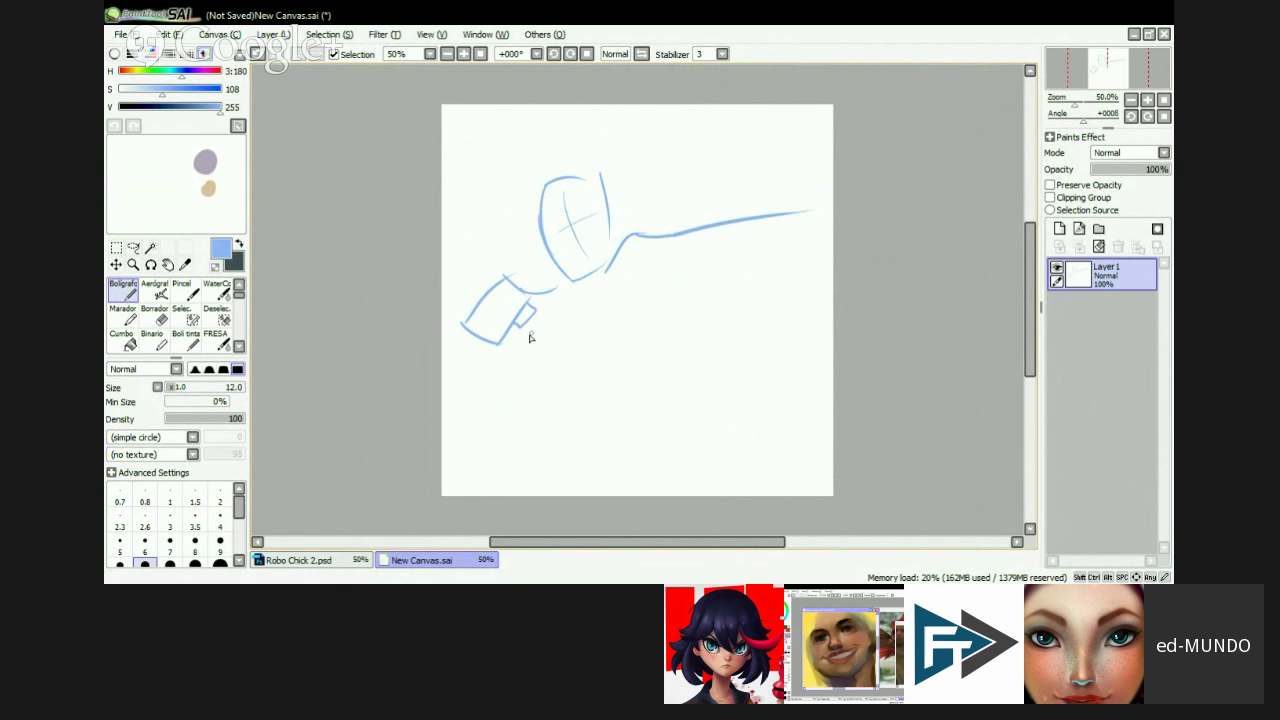
{"action": "mouse_move", "coordinate": [514, 330]}
{"action": "left_mouse_down"}
{"action": "mouse_move", "coordinate": [557, 331]}
{"action": "mouse_move", "coordinate": [558, 348]}
{"action": "left_mouse_up"}
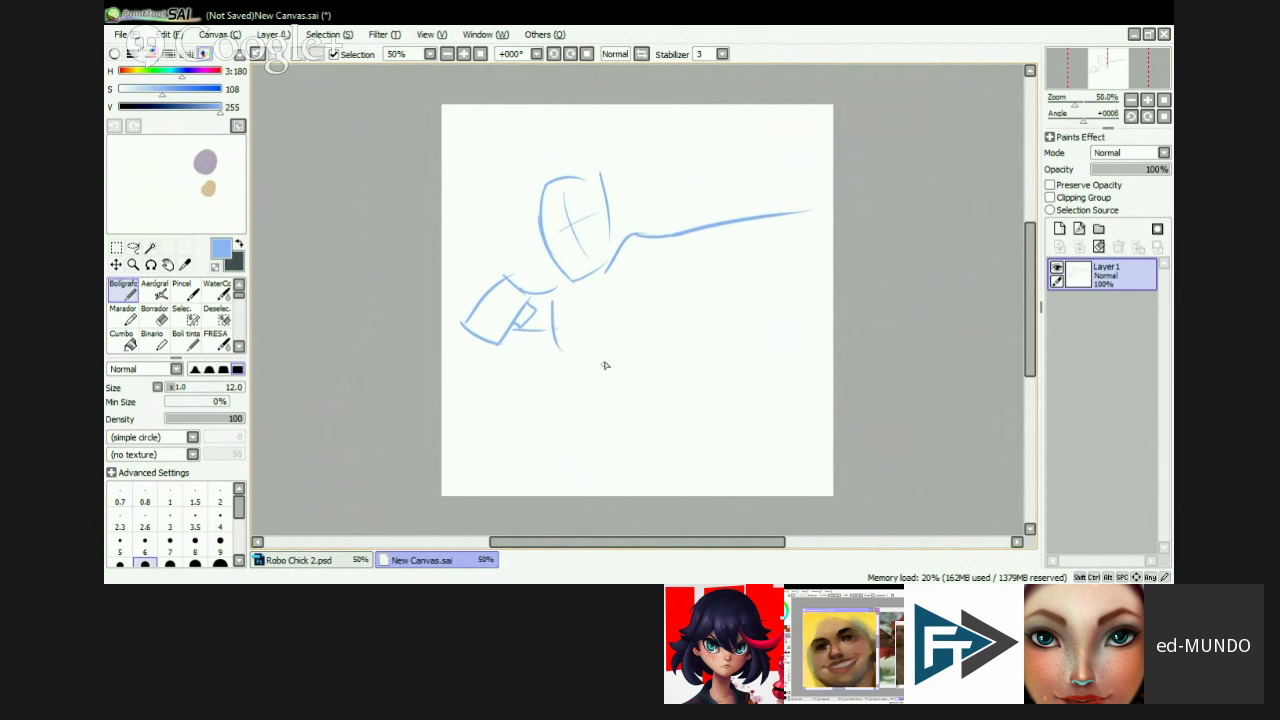
- Sketch the curved torso lines, the chest contour and the outline of the large foreground arm and fist
{"action": "left_click_drag", "start_coordinate": [556, 300], "coordinate": [636, 458]}
{"action": "mouse_move", "coordinate": [660, 298]}
{"action": "left_mouse_down"}
{"action": "mouse_move", "coordinate": [667, 376]}
{"action": "mouse_move", "coordinate": [732, 273]}
{"action": "mouse_move", "coordinate": [793, 268]}
{"action": "mouse_move", "coordinate": [748, 294]}
{"action": "left_mouse_up"}
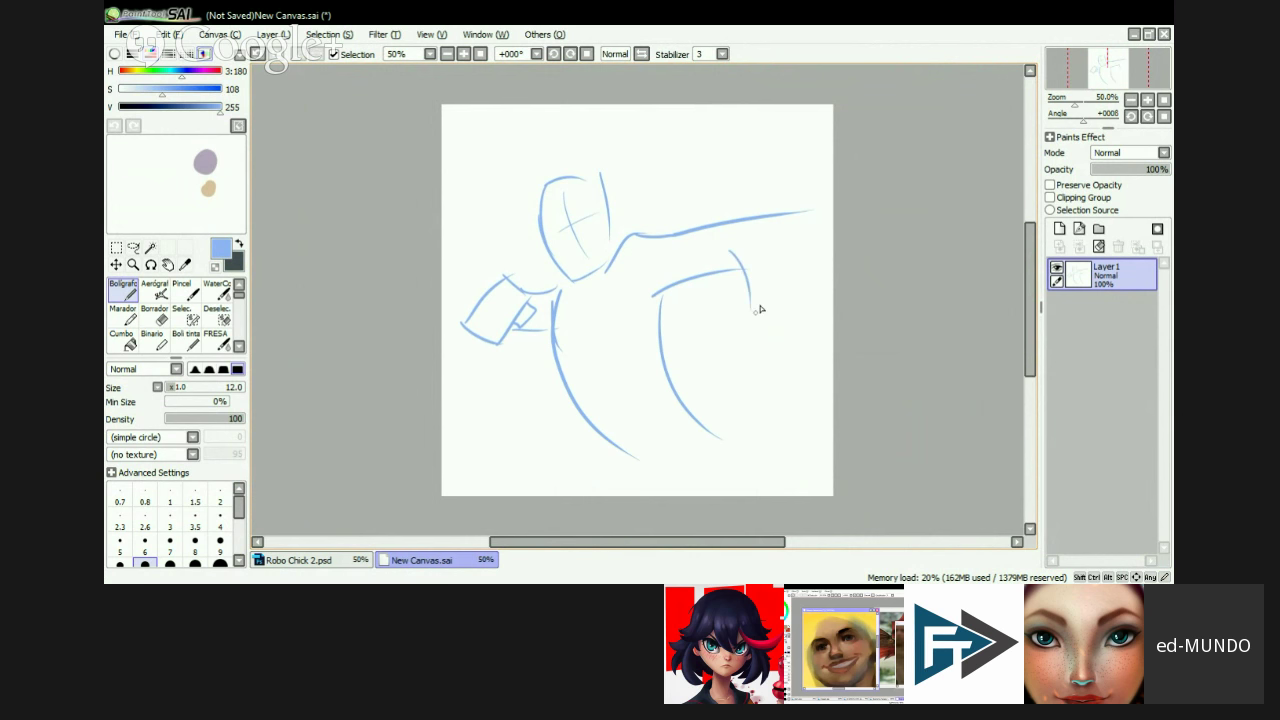
{"action": "left_click_drag", "start_coordinate": [784, 213], "coordinate": [832, 254]}
{"action": "left_click_drag", "start_coordinate": [714, 320], "coordinate": [834, 280]}
{"action": "left_click_drag", "start_coordinate": [714, 316], "coordinate": [740, 410]}
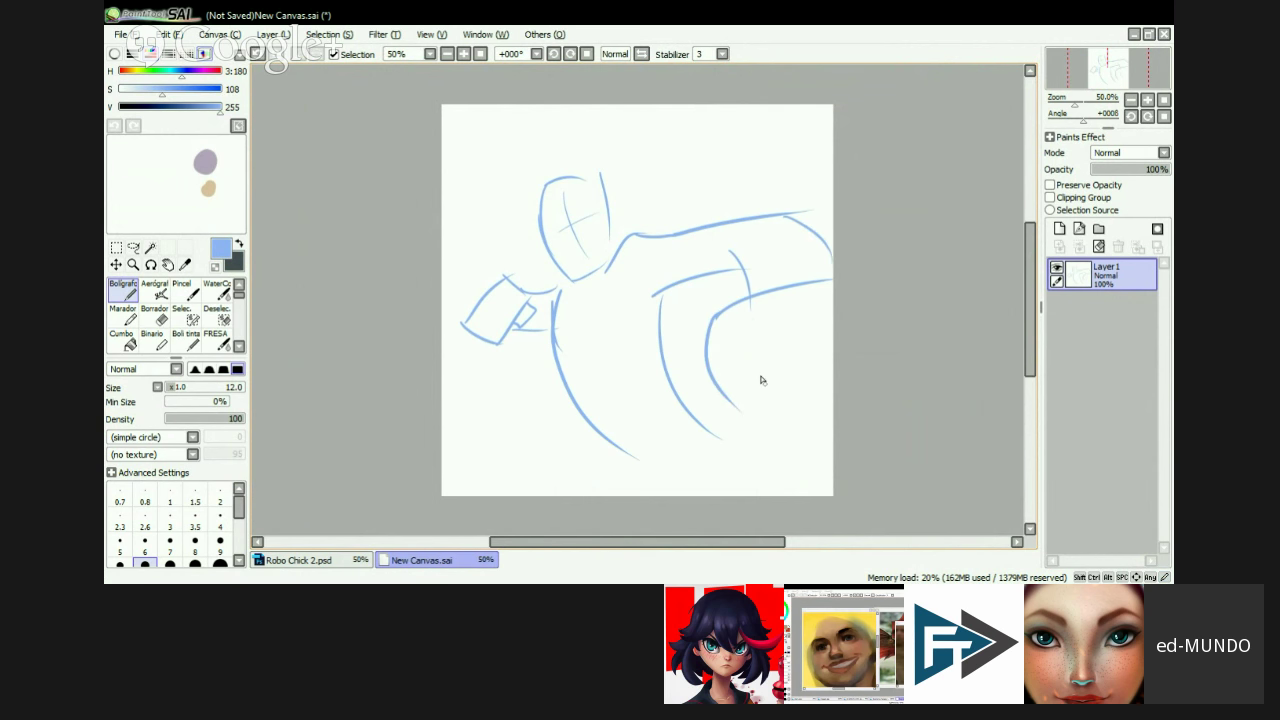
- Add the inner finger lines and lower block of the foreground fist, and extend the torso curves to the canvas edge
{"action": "left_click_drag", "start_coordinate": [752, 322], "coordinate": [768, 400]}
{"action": "mouse_move", "coordinate": [758, 348]}
{"action": "left_mouse_down"}
{"action": "mouse_move", "coordinate": [783, 406]}
{"action": "mouse_move", "coordinate": [829, 334]}
{"action": "mouse_move", "coordinate": [830, 390]}
{"action": "left_mouse_up"}
{"action": "left_click_drag", "start_coordinate": [822, 318], "coordinate": [830, 396]}
{"action": "left_click_drag", "start_coordinate": [732, 408], "coordinate": [816, 422]}
{"action": "left_click_drag", "start_coordinate": [627, 450], "coordinate": [680, 494]}
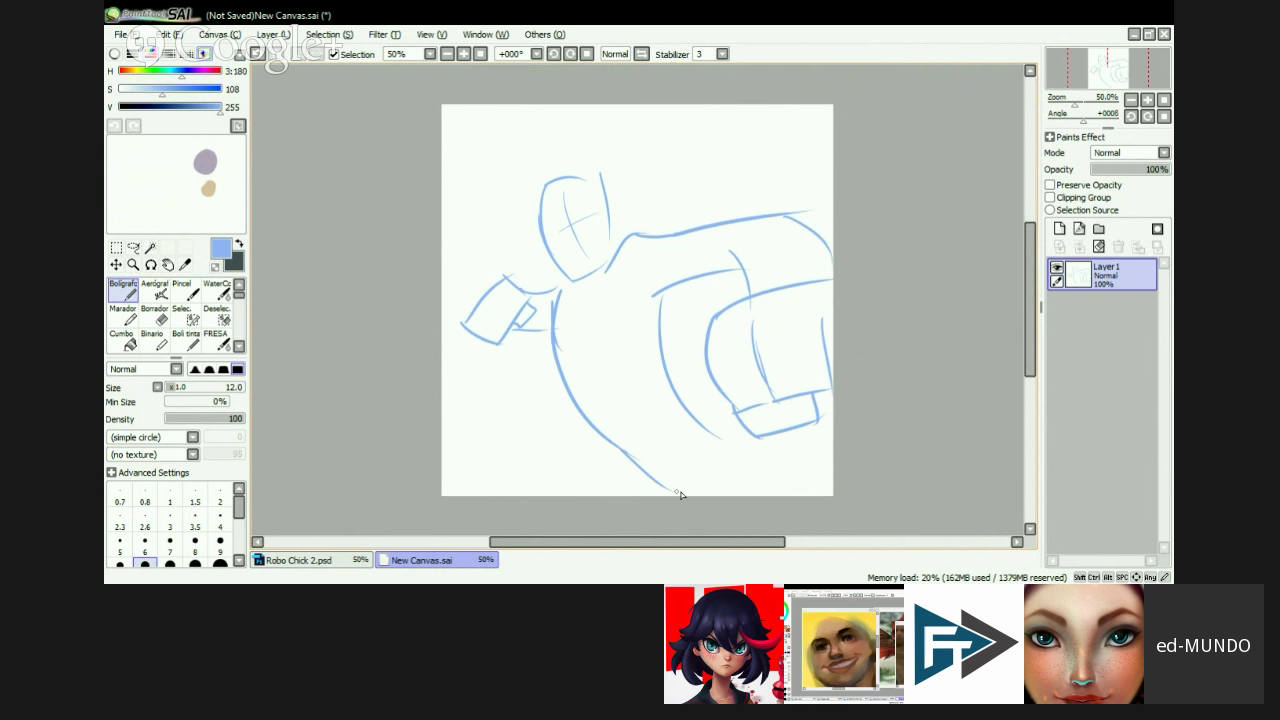
{"action": "left_click_drag", "start_coordinate": [708, 430], "coordinate": [831, 520]}
- Draw swept hair on top of the head and finger lines on the small distant fist
{"action": "mouse_move", "coordinate": [549, 178]}
{"action": "left_mouse_down"}
{"action": "mouse_move", "coordinate": [574, 155]}
{"action": "mouse_move", "coordinate": [637, 158]}
{"action": "left_mouse_up"}
{"action": "left_click_drag", "start_coordinate": [597, 166], "coordinate": [622, 178]}
{"action": "mouse_move", "coordinate": [497, 347]}
{"action": "left_mouse_down"}
{"action": "mouse_move", "coordinate": [569, 320]}
{"action": "mouse_move", "coordinate": [519, 341]}
{"action": "mouse_move", "coordinate": [557, 301]}
{"action": "mouse_move", "coordinate": [517, 328]}
{"action": "mouse_move", "coordinate": [498, 292]}
{"action": "mouse_move", "coordinate": [510, 328]}
{"action": "left_mouse_up"}
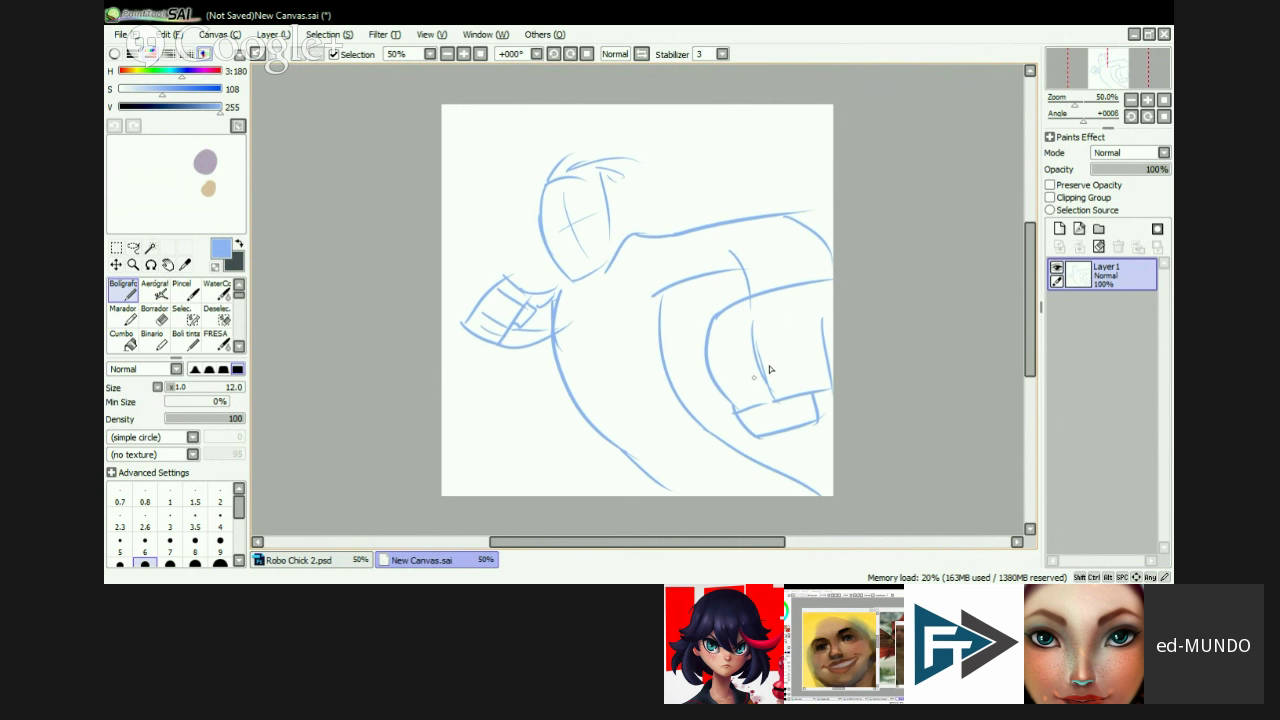
- Thicken the contours of the foreground fist and the outer torso with the pen at size 20
{"action": "key", "text": "bracketright"}
{"action": "key", "text": "bracketright"}
{"action": "key", "text": "bracketright"}
{"action": "key", "text": "bracketright"}
{"action": "mouse_move", "coordinate": [757, 295]}
{"action": "left_mouse_down"}
{"action": "mouse_move", "coordinate": [708, 328]}
{"action": "mouse_move", "coordinate": [720, 391]}
{"action": "mouse_move", "coordinate": [733, 409]}
{"action": "mouse_move", "coordinate": [818, 423]}
{"action": "left_mouse_up"}
{"action": "left_click_drag", "start_coordinate": [554, 335], "coordinate": [676, 470]}
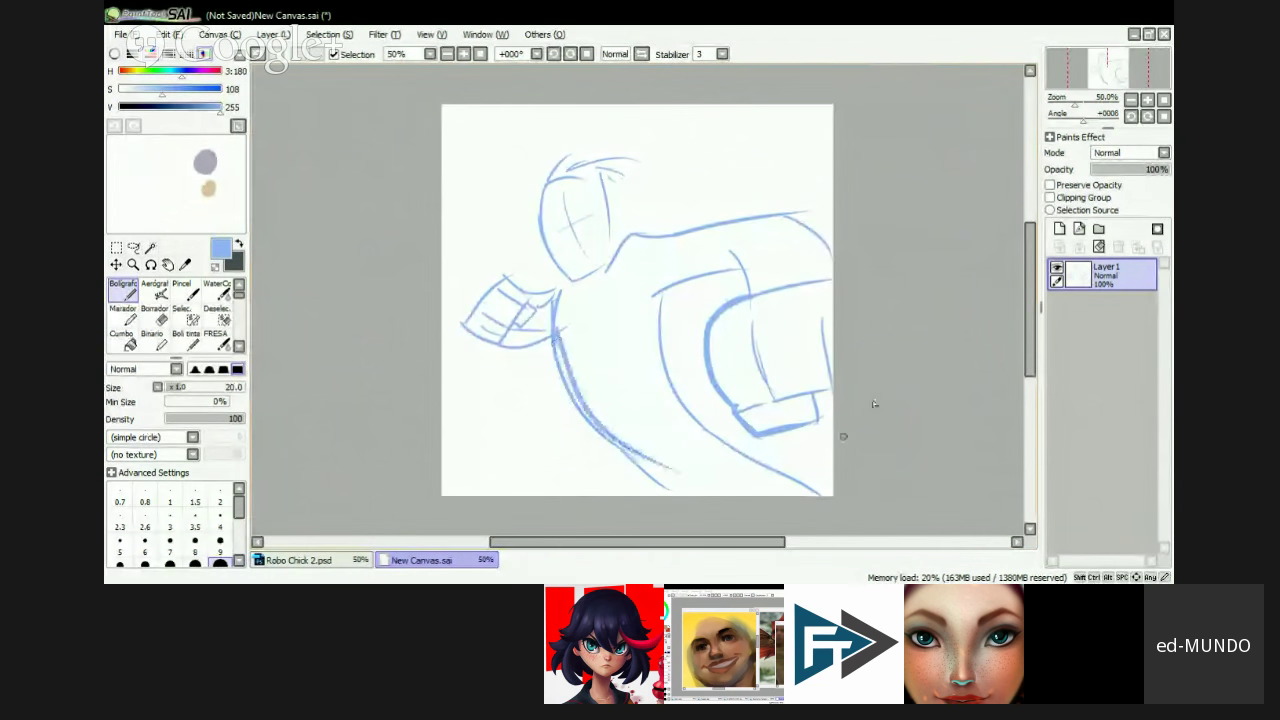
{"action": "left_click_drag", "start_coordinate": [587, 350], "coordinate": [676, 434]}
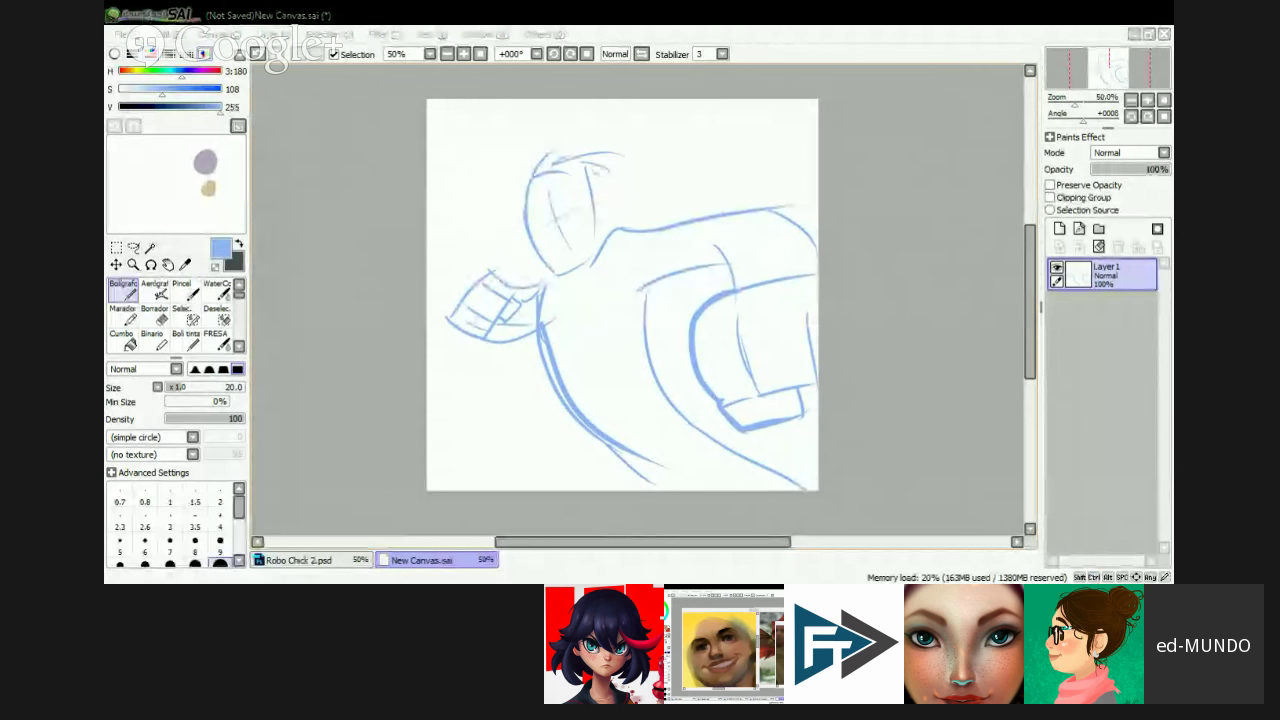
- Close the sketch canvas without saving, bring Robo Chick 2.psd's Base layer into view, and switch back to dark grey-blue
{"action": "key", "text": "n"}
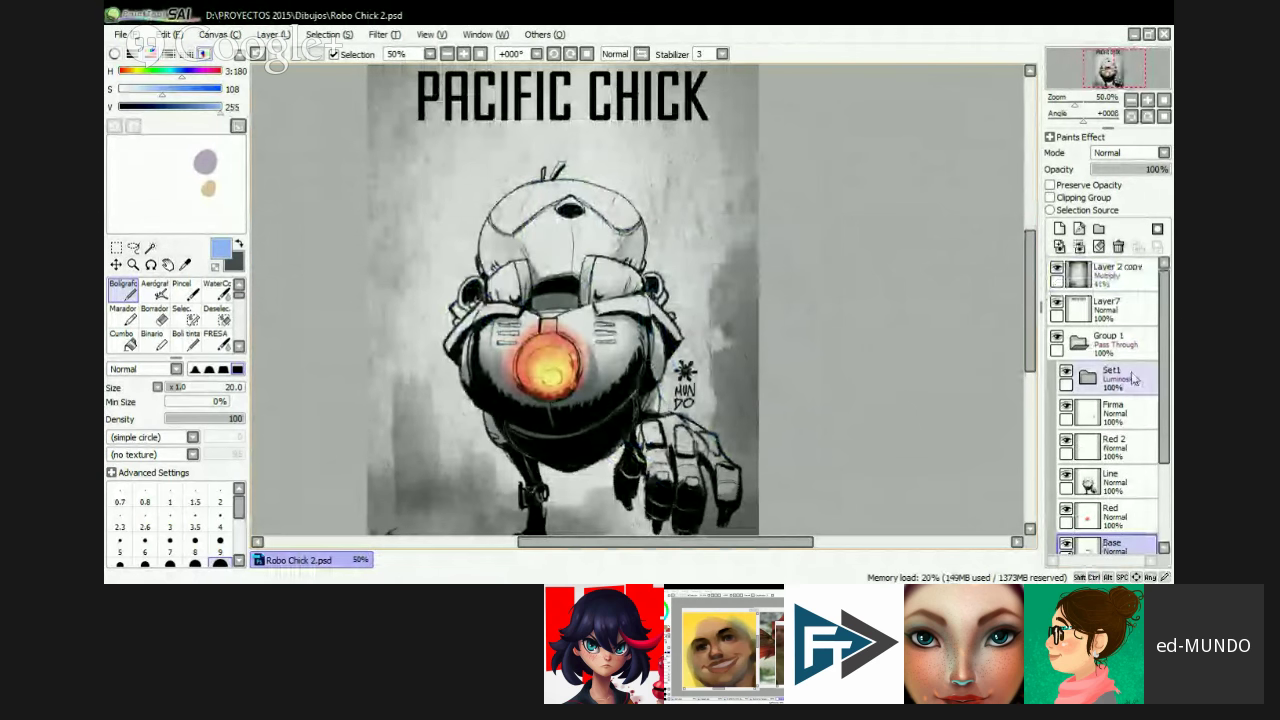
{"action": "scroll", "coordinate": [1160, 481], "scroll_direction": "down", "scroll_amount": 2}
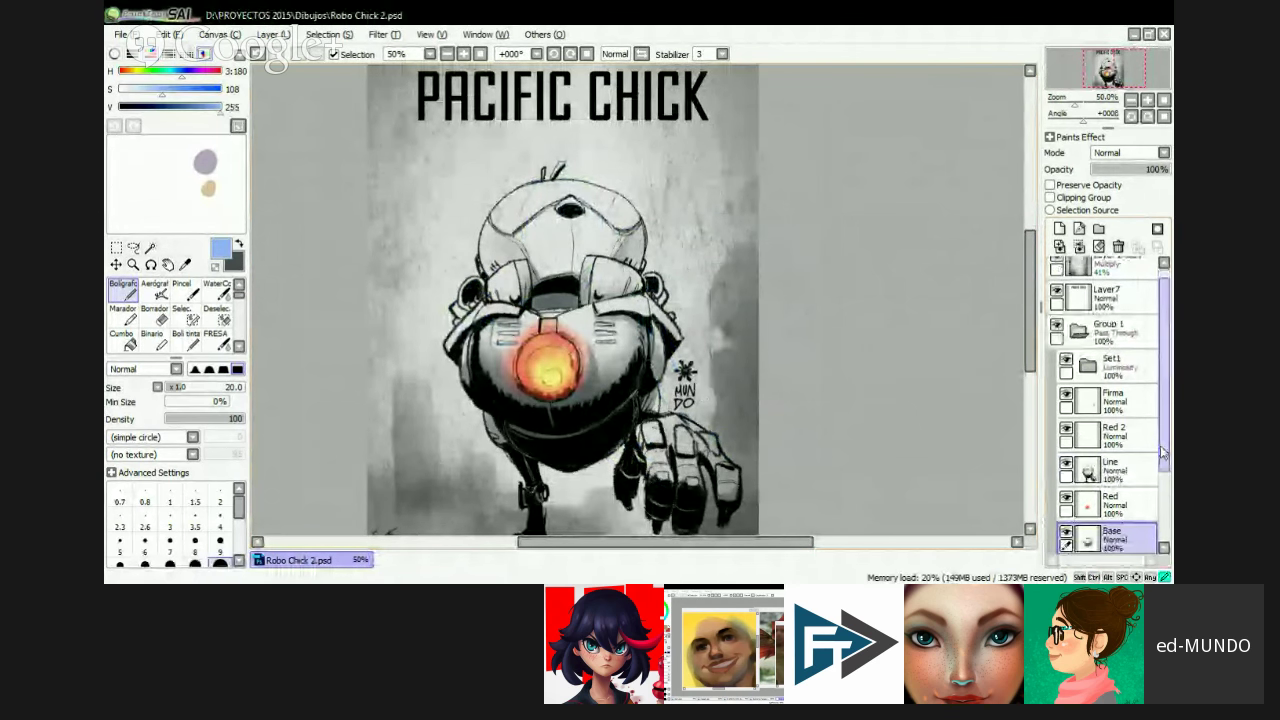
{"action": "scroll", "coordinate": [1160, 481], "scroll_direction": "down", "scroll_amount": 1}
{"action": "key", "text": "x"}
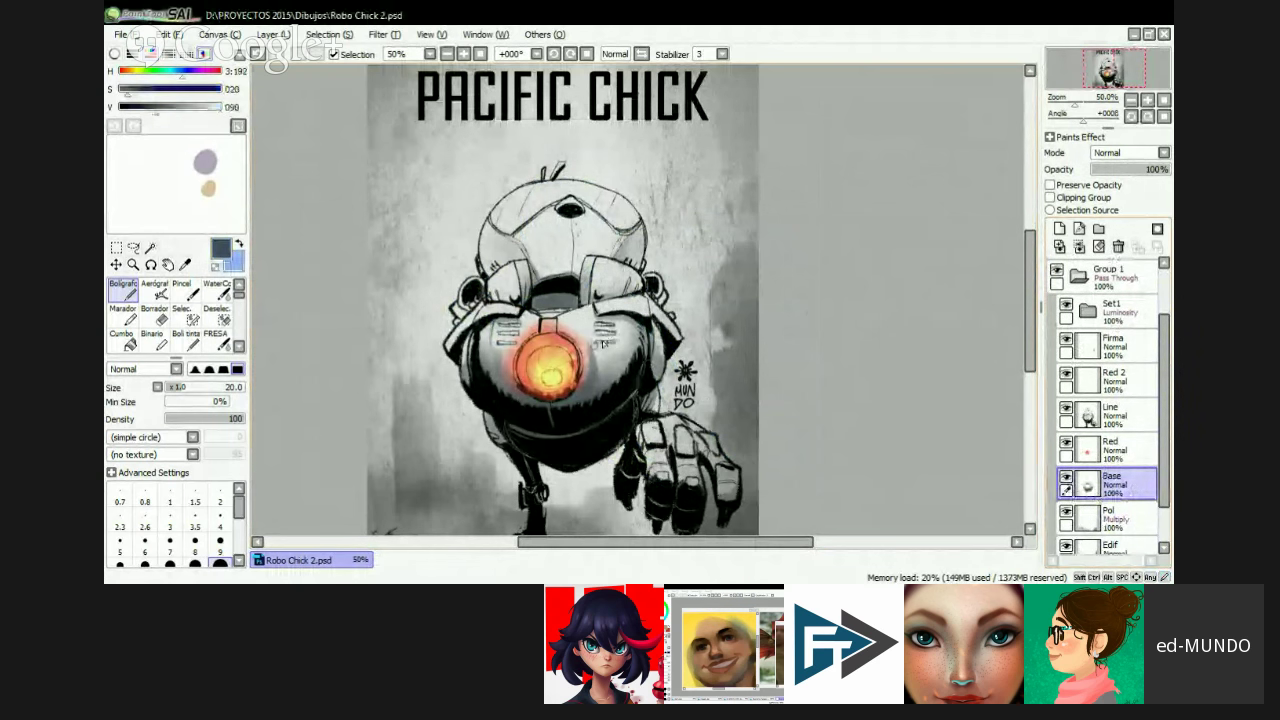
- Paint and blend dark shading beside and below the orb on the Base layer with a large brush, and save the file
{"action": "key", "text": "bracketright"}
{"action": "key", "text": "bracketright"}
{"action": "key", "text": "bracketright"}
{"action": "key", "text": "bracketright"}
{"action": "key", "text": "bracketright"}
{"action": "key", "text": "bracketright"}
{"action": "key", "text": "bracketright"}
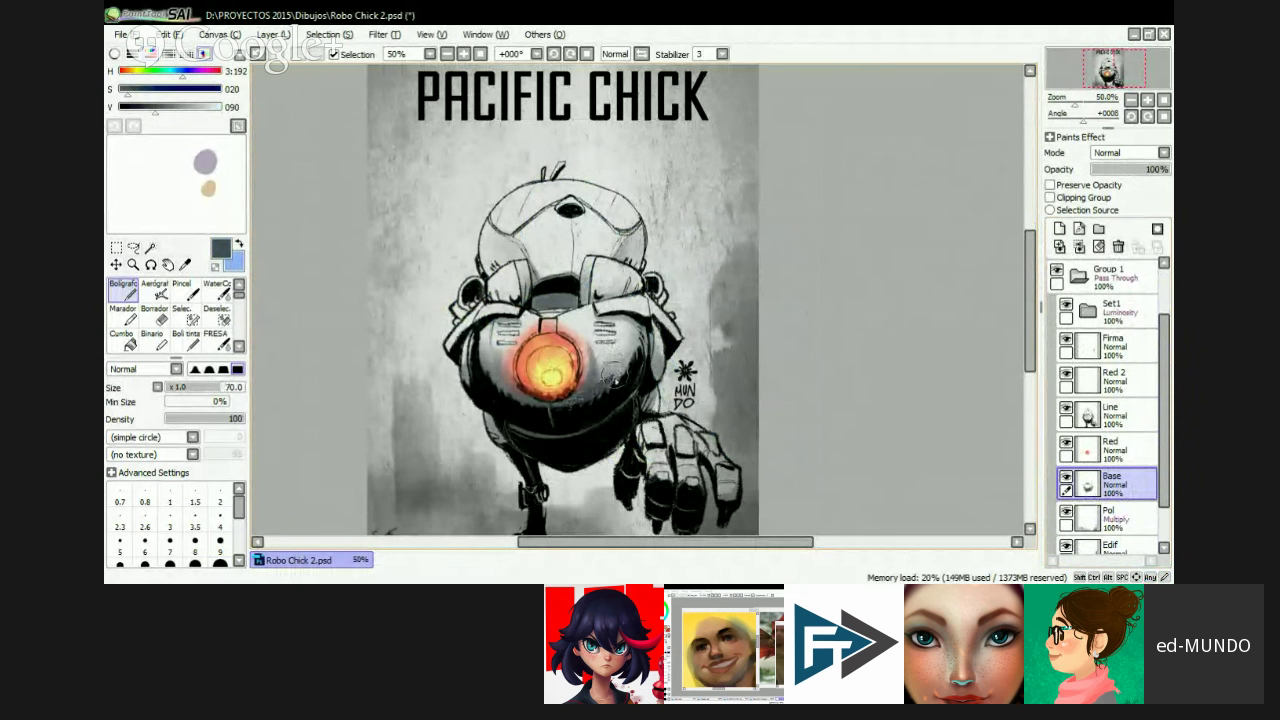
{"action": "key", "text": "b"}
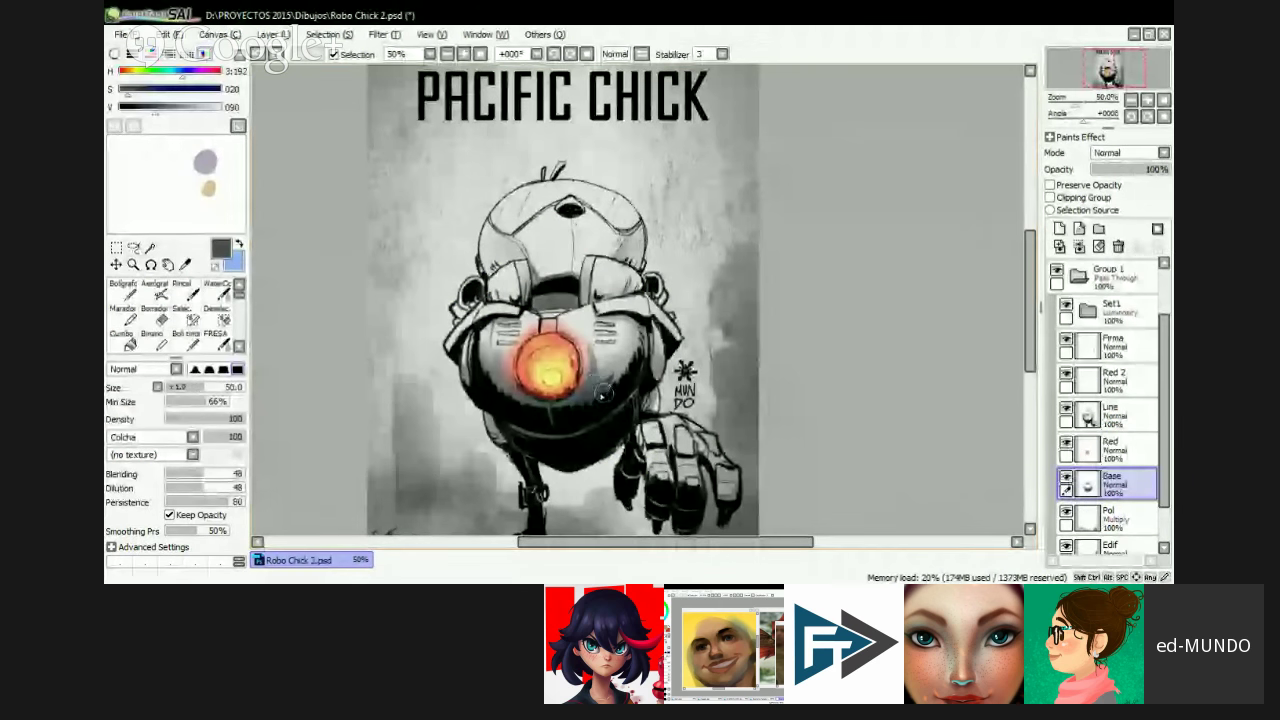
{"action": "key", "text": "bracketright"}
{"action": "key", "text": "ctrl+s"}
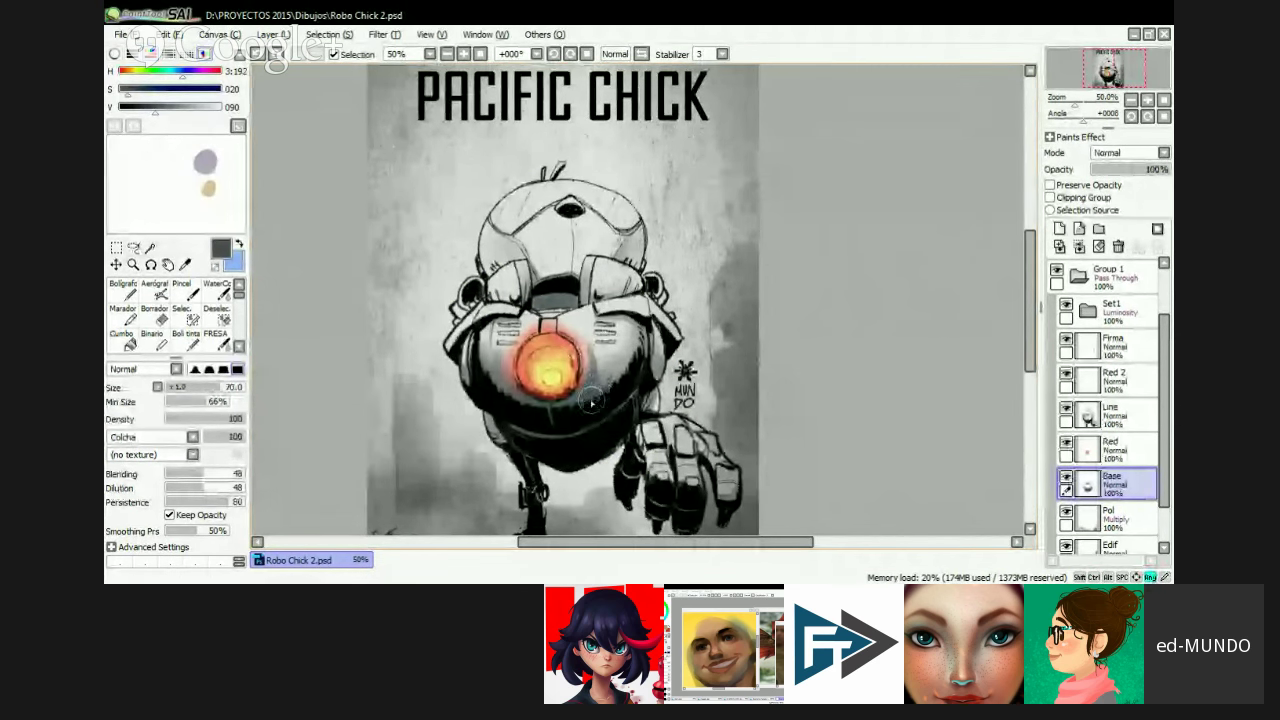
- Blend the dark shading beside the glowing orb on the Base layer, varying the brush size
{"action": "key", "text": "bracketright"}
{"action": "mouse_move", "coordinate": [614, 362]}
{"action": "left_mouse_down"}
{"action": "mouse_move", "coordinate": [604, 444]}
{"action": "mouse_move", "coordinate": [636, 329]}
{"action": "mouse_move", "coordinate": [642, 368]}
{"action": "left_mouse_up"}
{"action": "key", "text": "bracketright"}
{"action": "key", "text": "space"}
{"action": "key", "text": "bracketleft"}
{"action": "key", "text": "bracketleft"}
{"action": "key", "text": "bracketleft"}
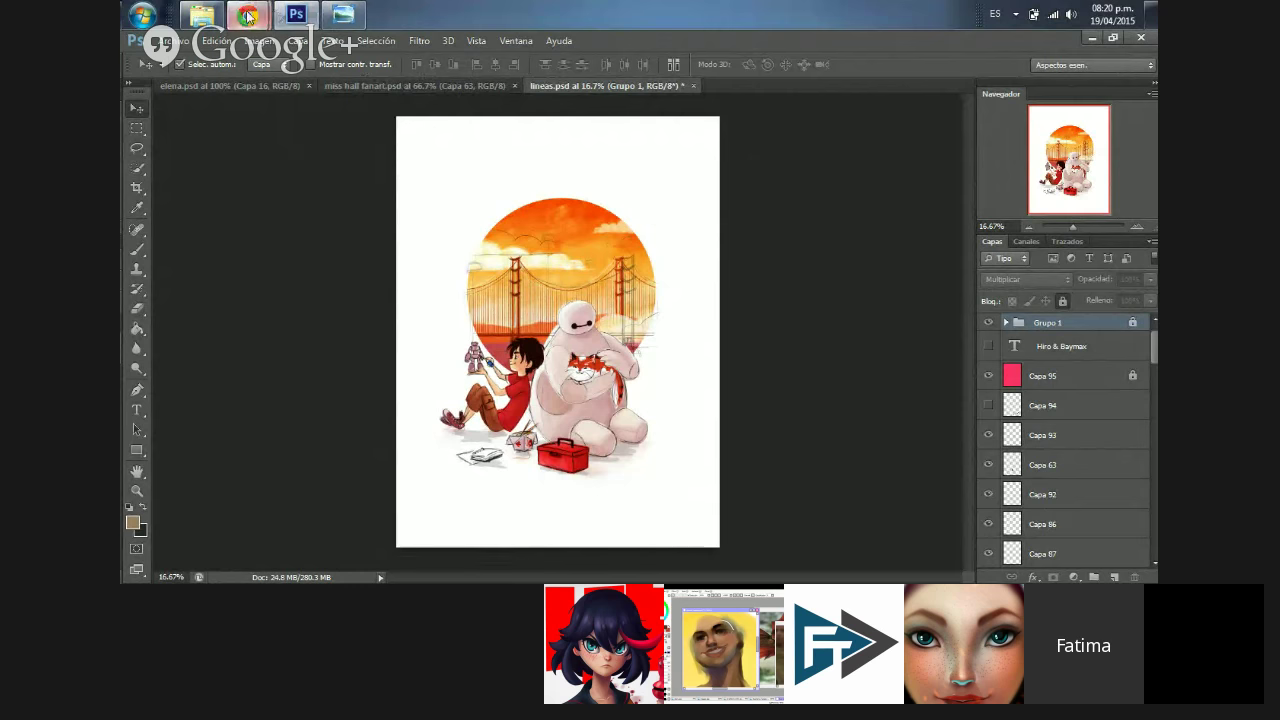
- Check the Hangouts window in Chrome and return to lineas.psd in Photoshop
{"action": "mouse_move", "coordinate": [247, 14]}
{"action": "left_click", "coordinate": [265, 90]}
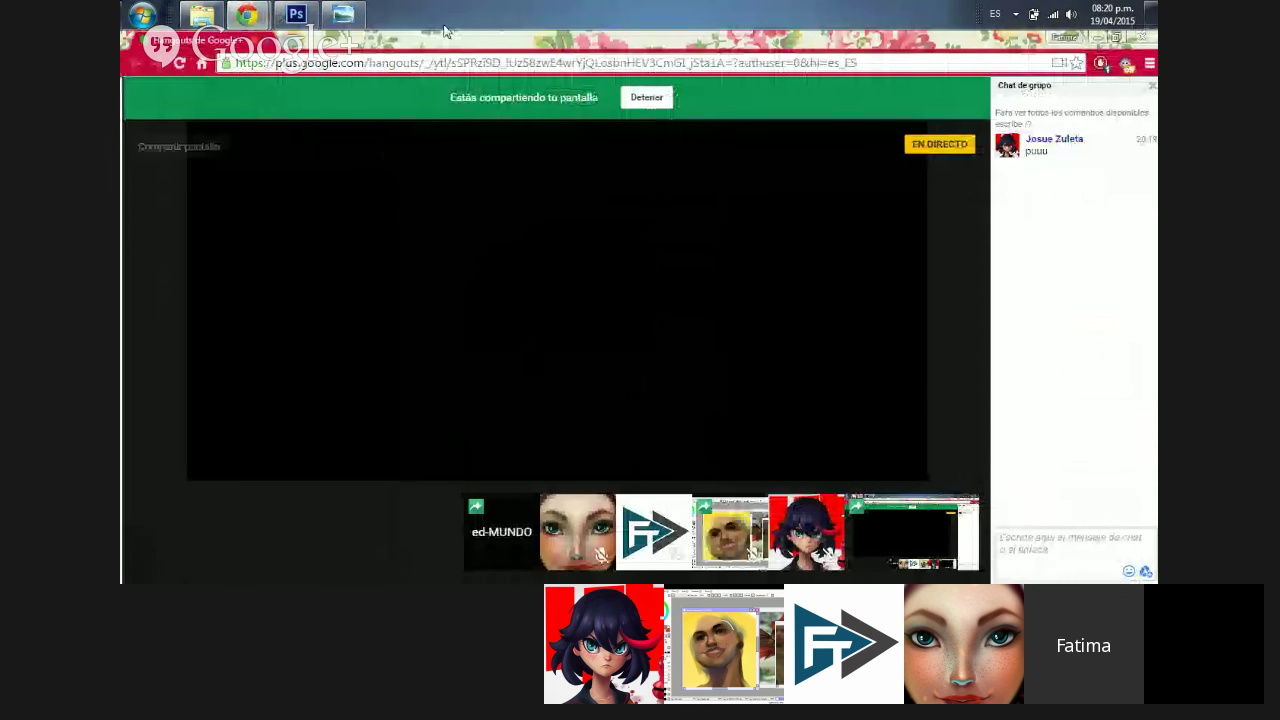
{"action": "left_click", "coordinate": [296, 14]}
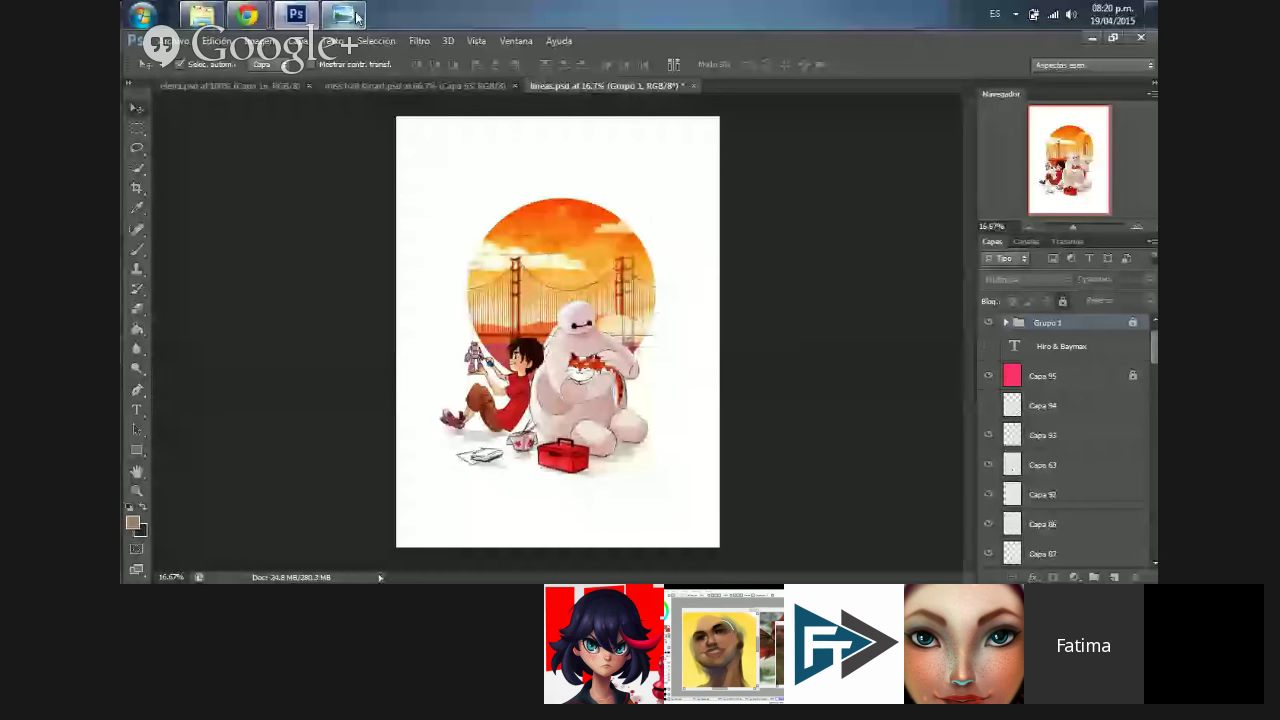
{"action": "mouse_move", "coordinate": [352, 16]}
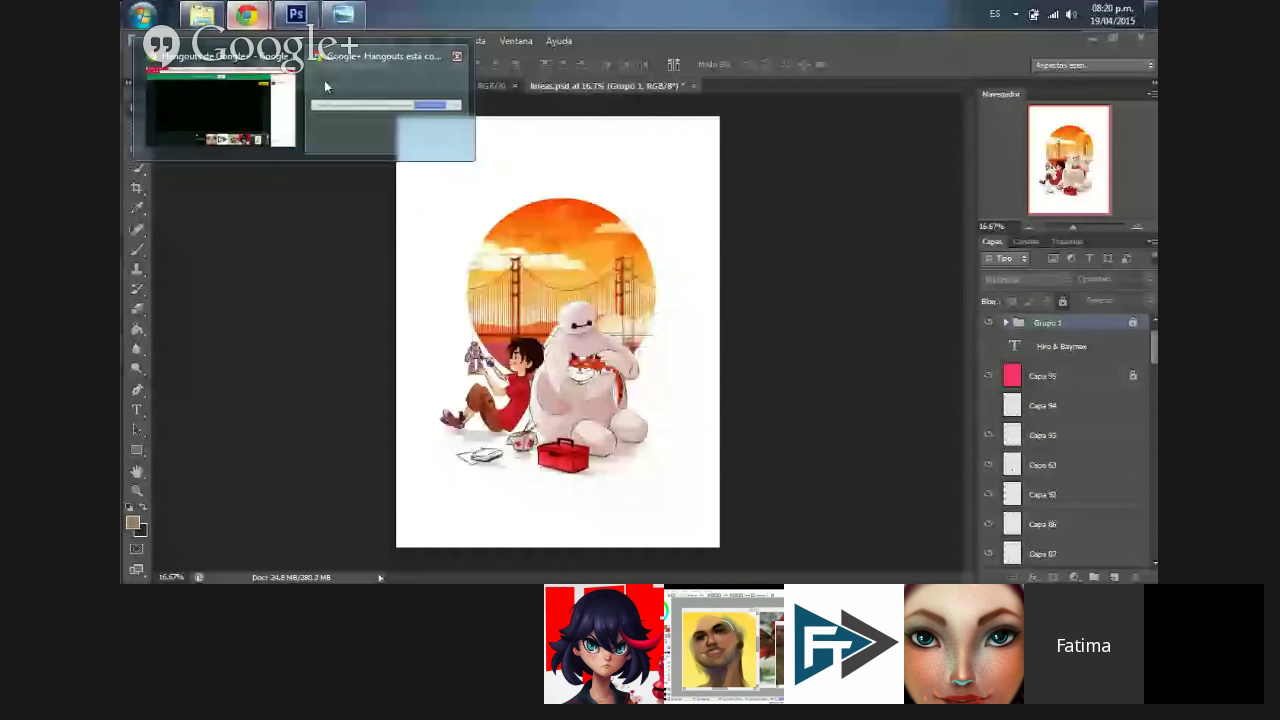
{"action": "mouse_move", "coordinate": [280, 97]}
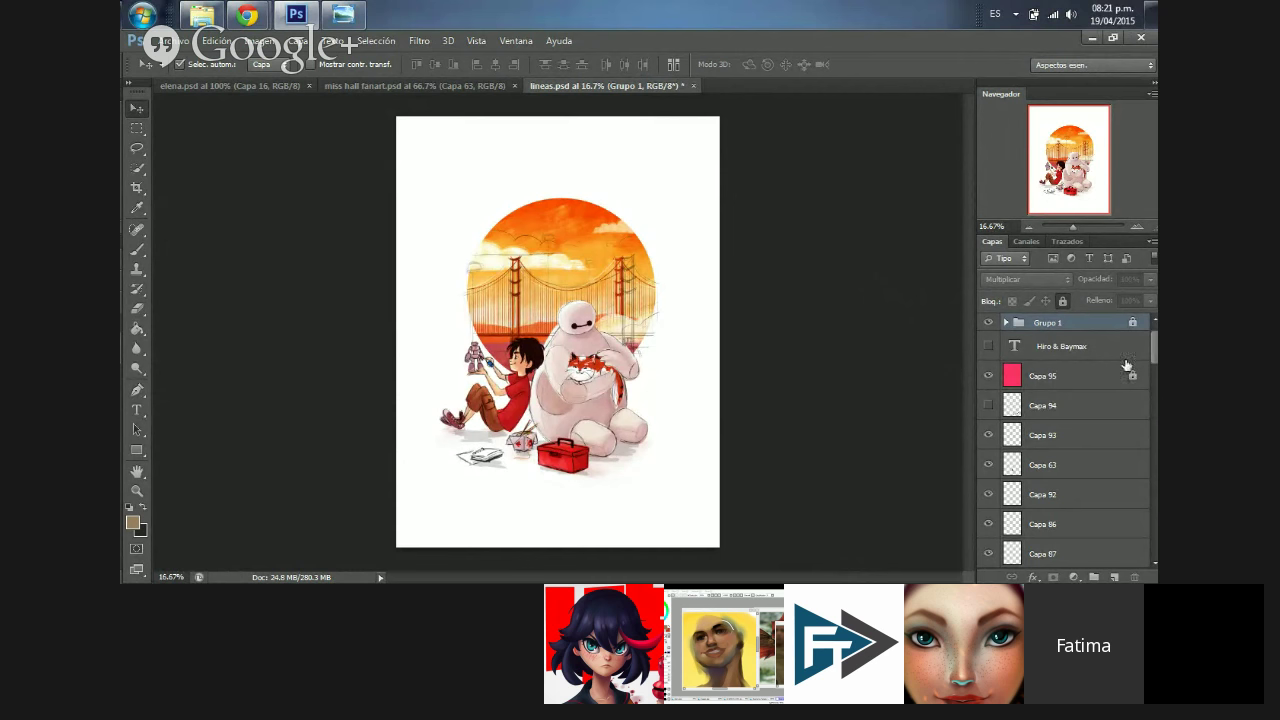
- Group all layers from Capa 70 up to the Hiro & Baymax text layer
{"action": "scroll", "coordinate": [1155, 348], "scroll_direction": "up", "scroll_amount": 1}
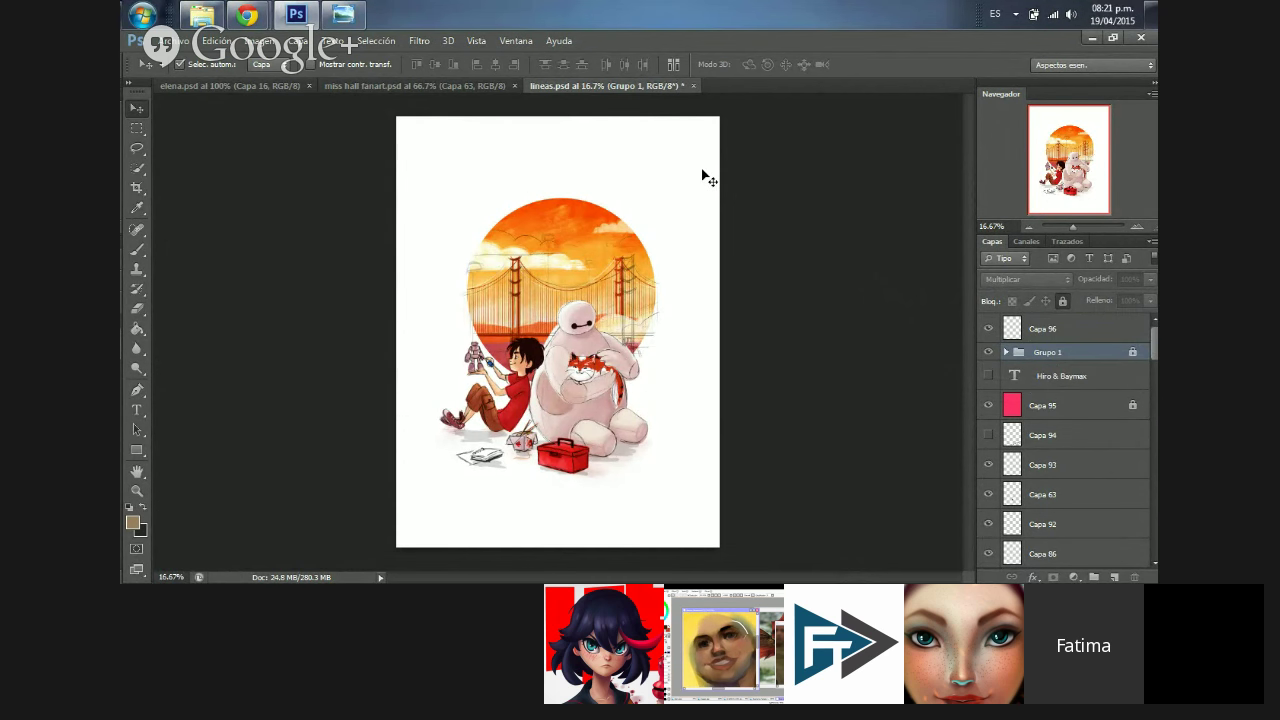
{"action": "left_click_drag", "start_coordinate": [1153, 350], "coordinate": [1153, 481]}
{"action": "left_click", "coordinate": [1006, 496]}
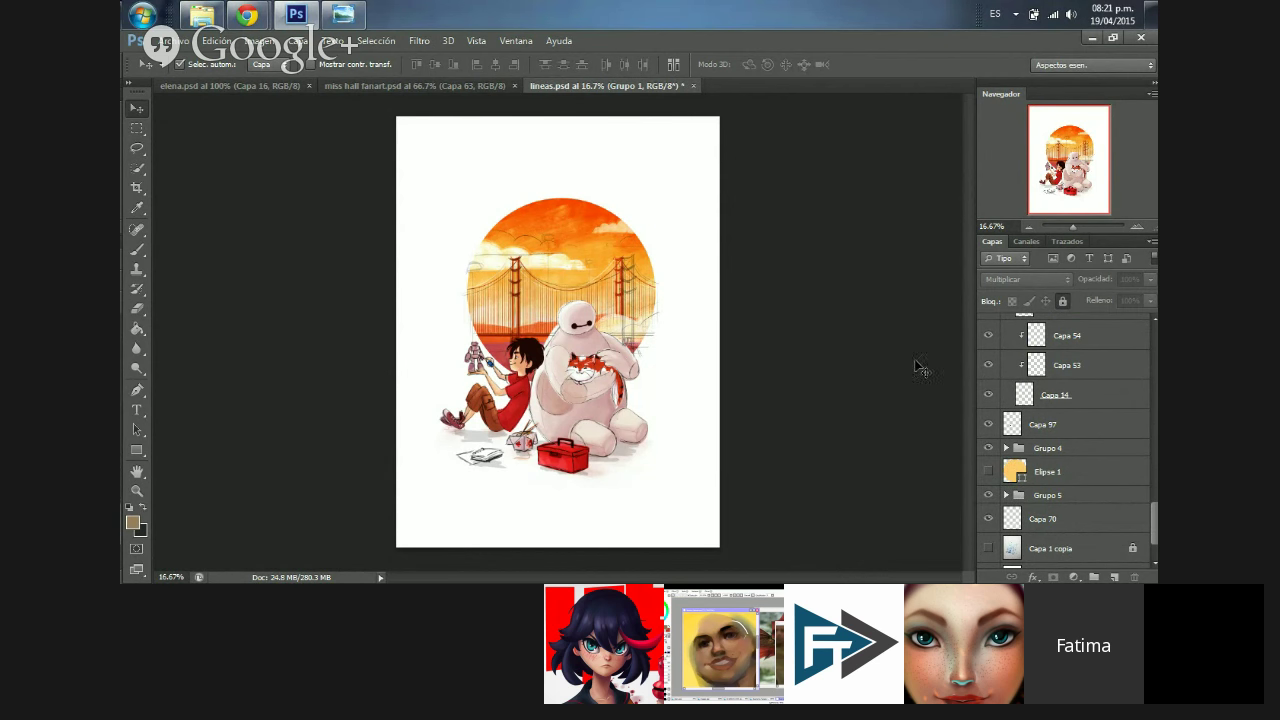
{"action": "left_click", "coordinate": [1052, 548]}
{"action": "left_click", "coordinate": [1040, 520]}
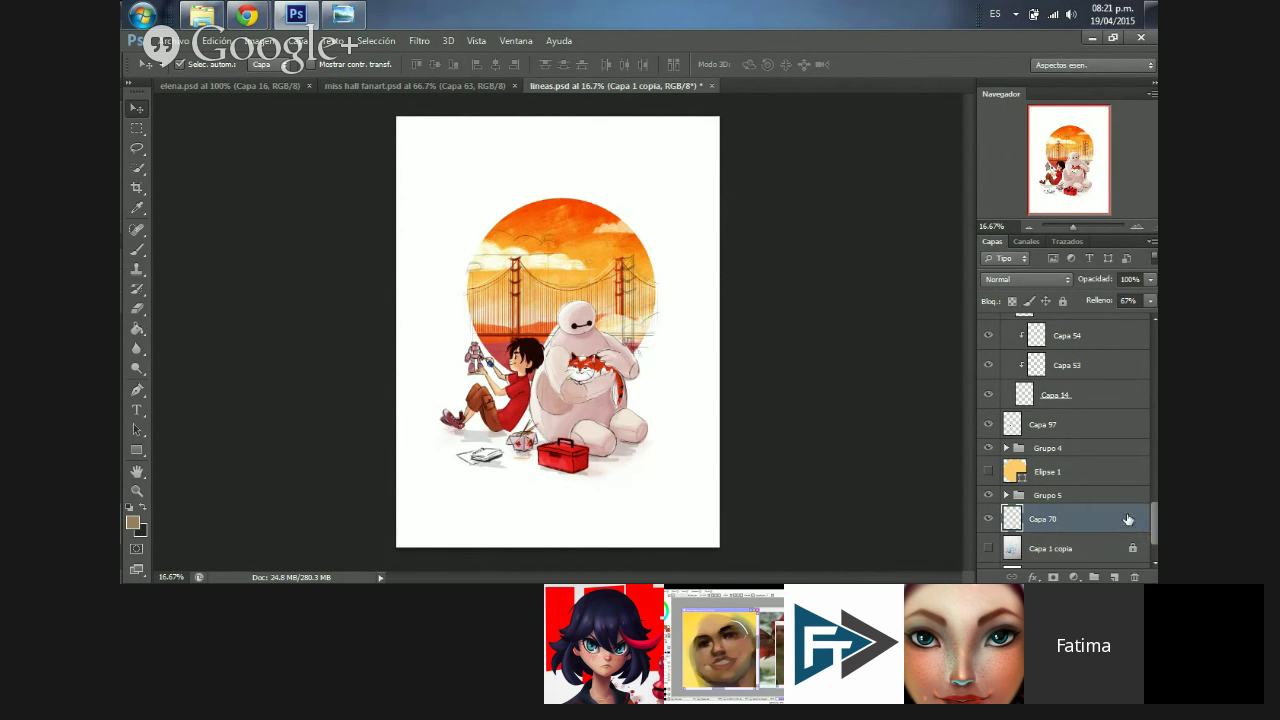
{"action": "scroll", "coordinate": [1050, 440], "scroll_direction": "up", "scroll_amount": 10}
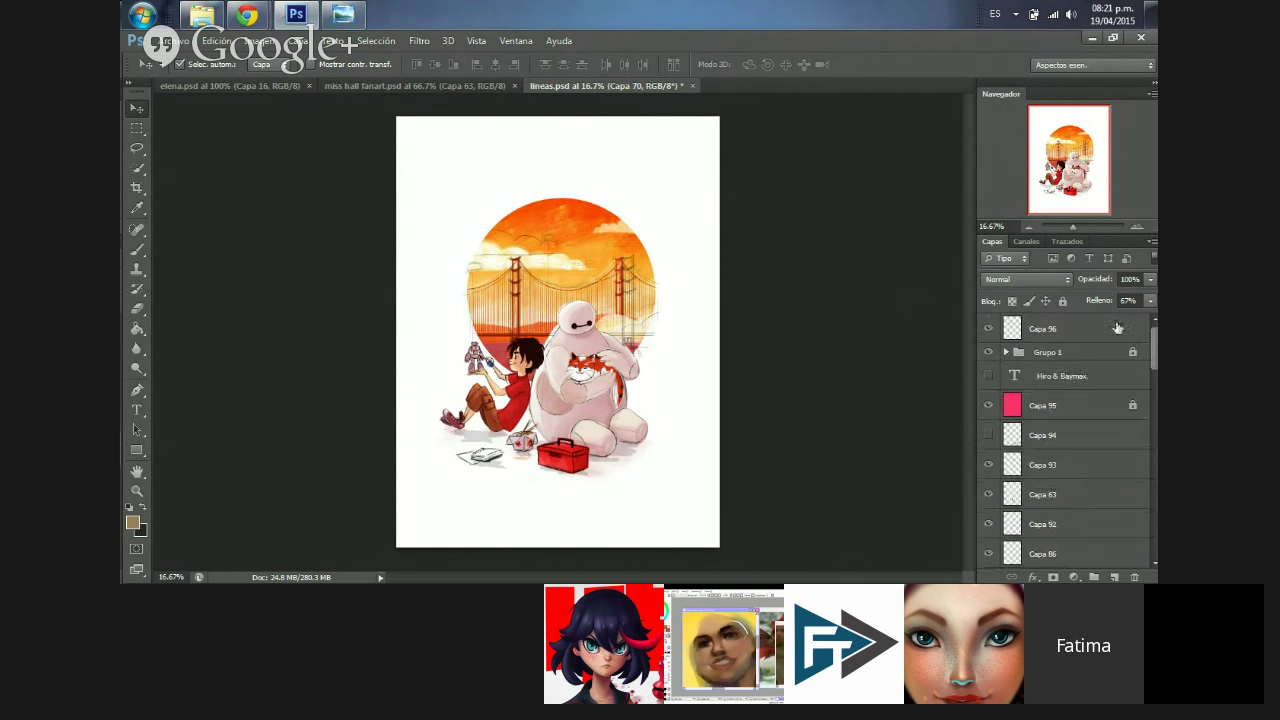
{"action": "left_click", "coordinate": [1028, 378], "text": "shift"}
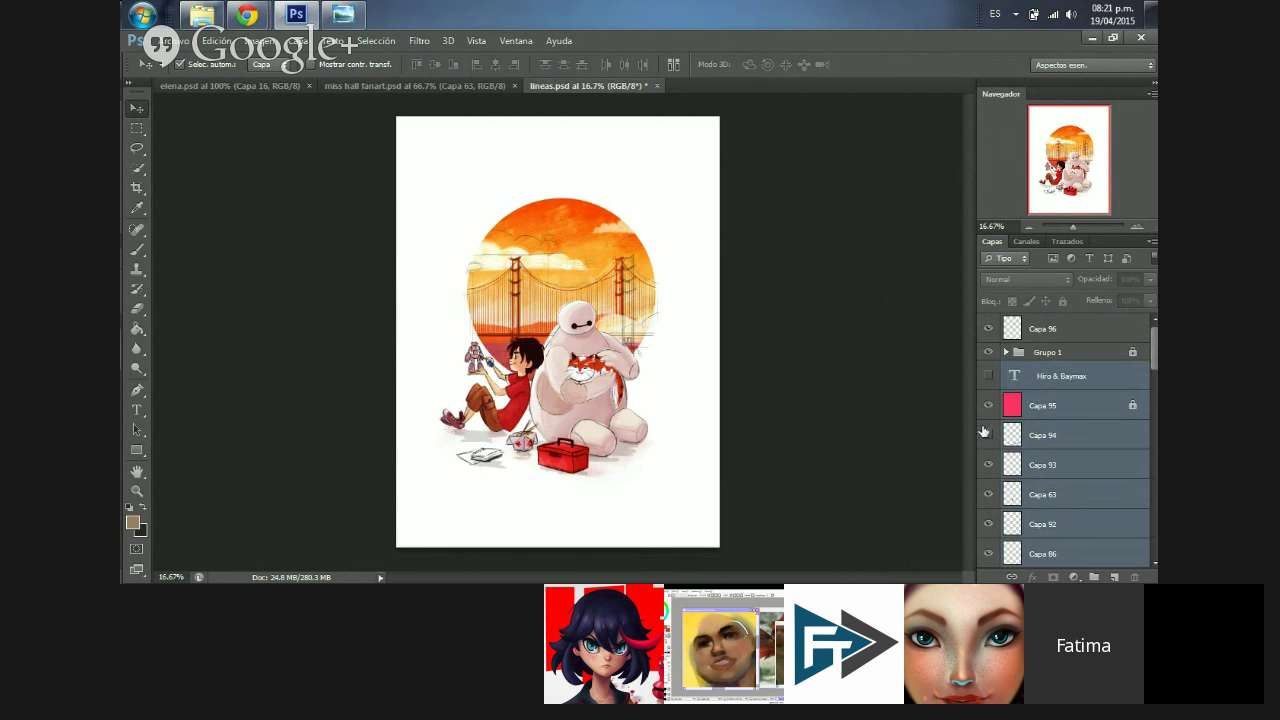
{"action": "key", "text": "ctrl+g"}
- Isolate the blue pencil sketch by hiding Grupo 6 and Grupo 1 and showing Capa 1 copia
{"action": "left_click", "coordinate": [988, 370]}
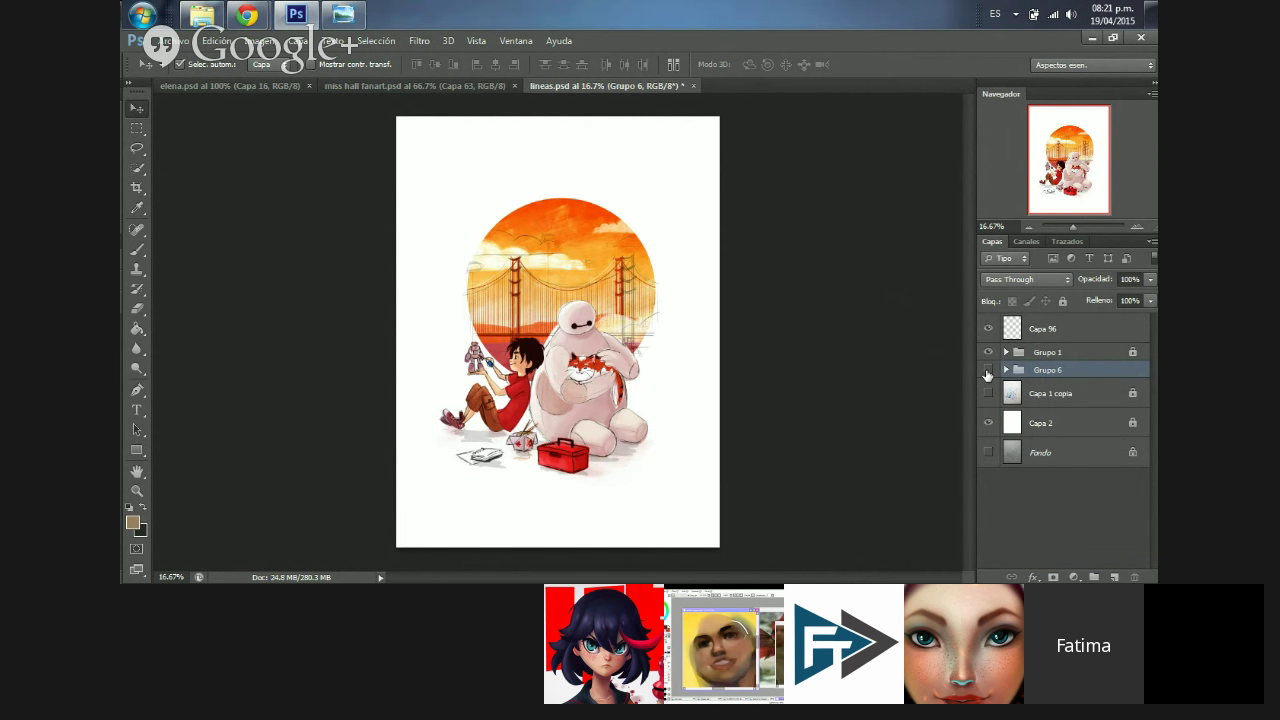
{"action": "left_click", "coordinate": [988, 393]}
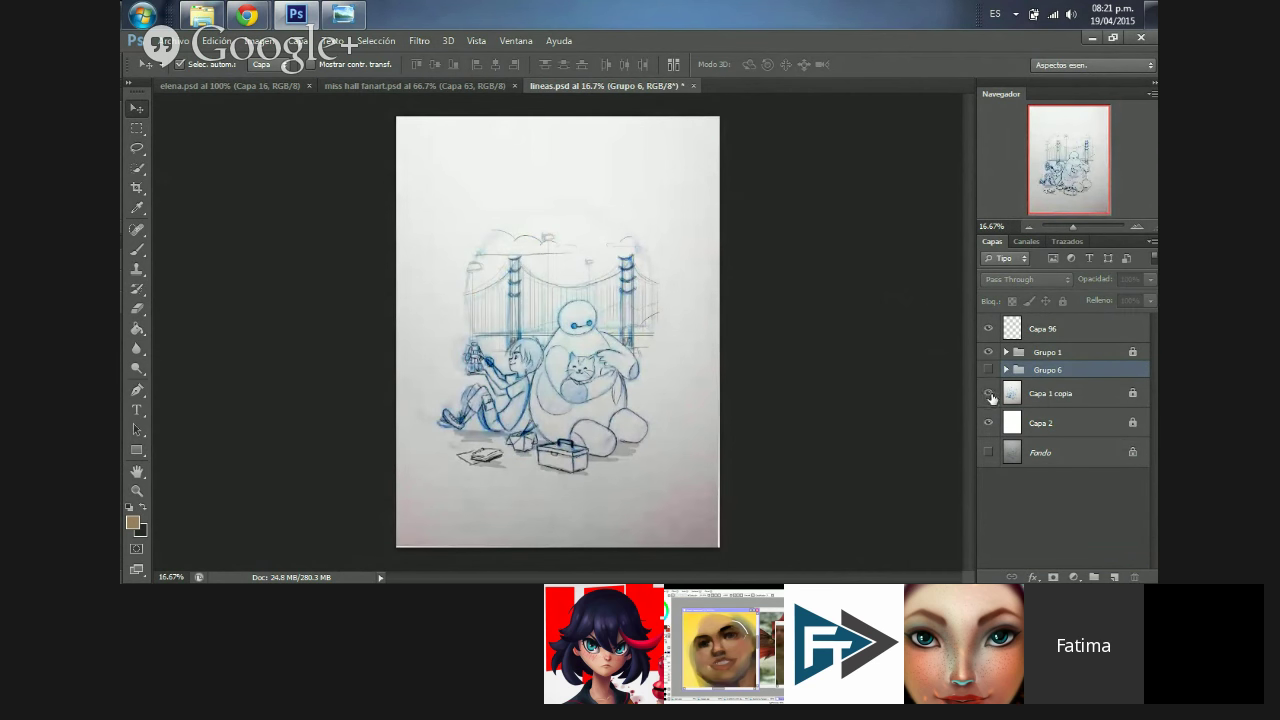
{"action": "left_click", "coordinate": [988, 352]}
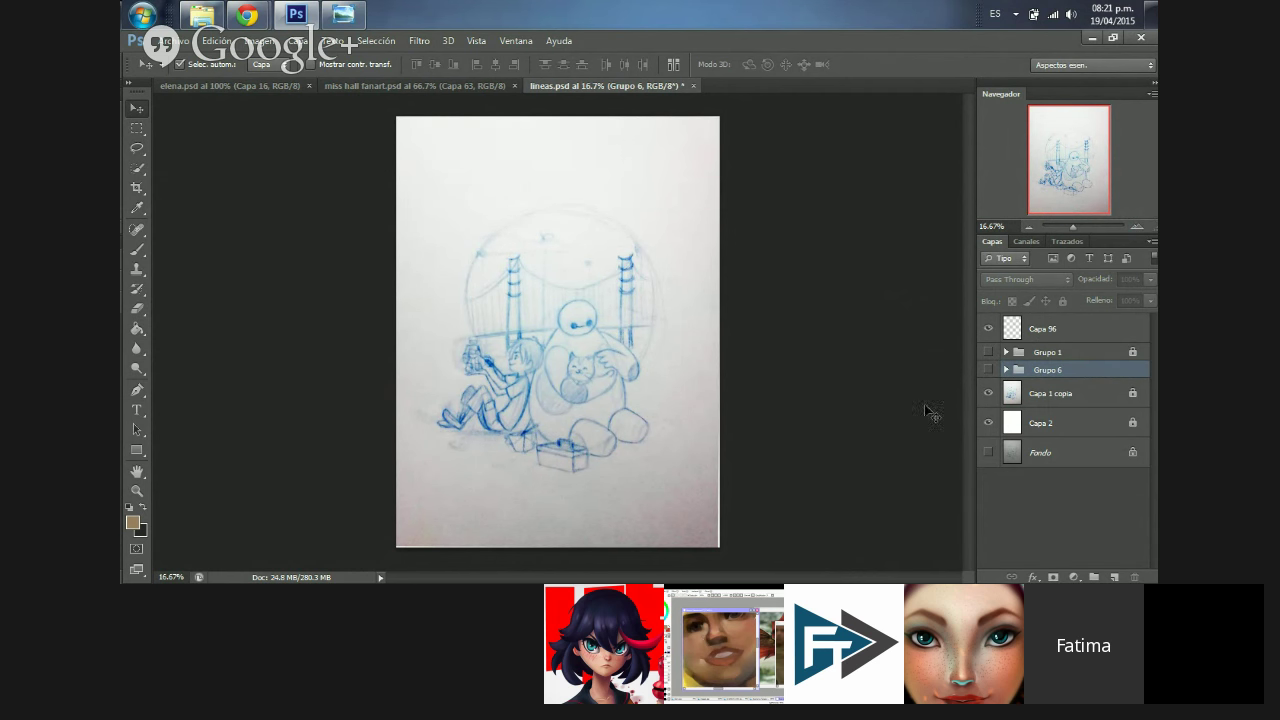
- Show and unlock Grupo 1, and hide Capa 1 copia to isolate the line art
{"action": "left_click", "coordinate": [988, 354]}
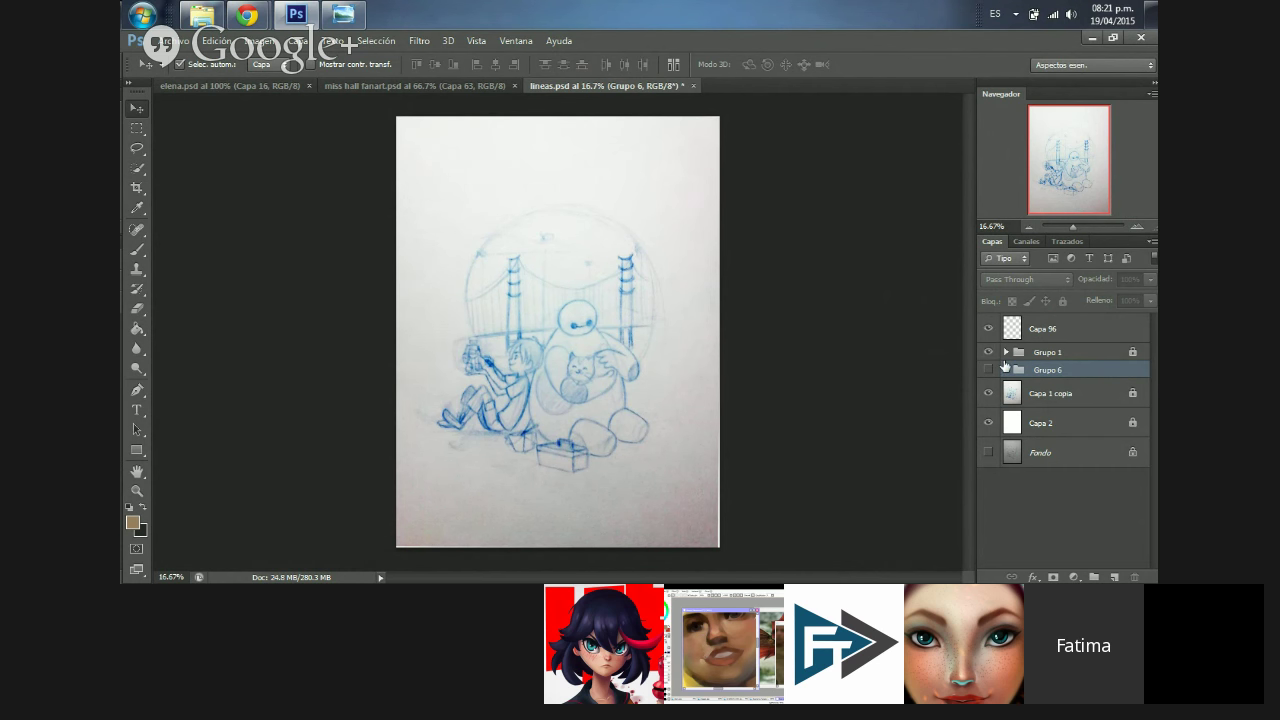
{"action": "left_click", "coordinate": [1065, 353]}
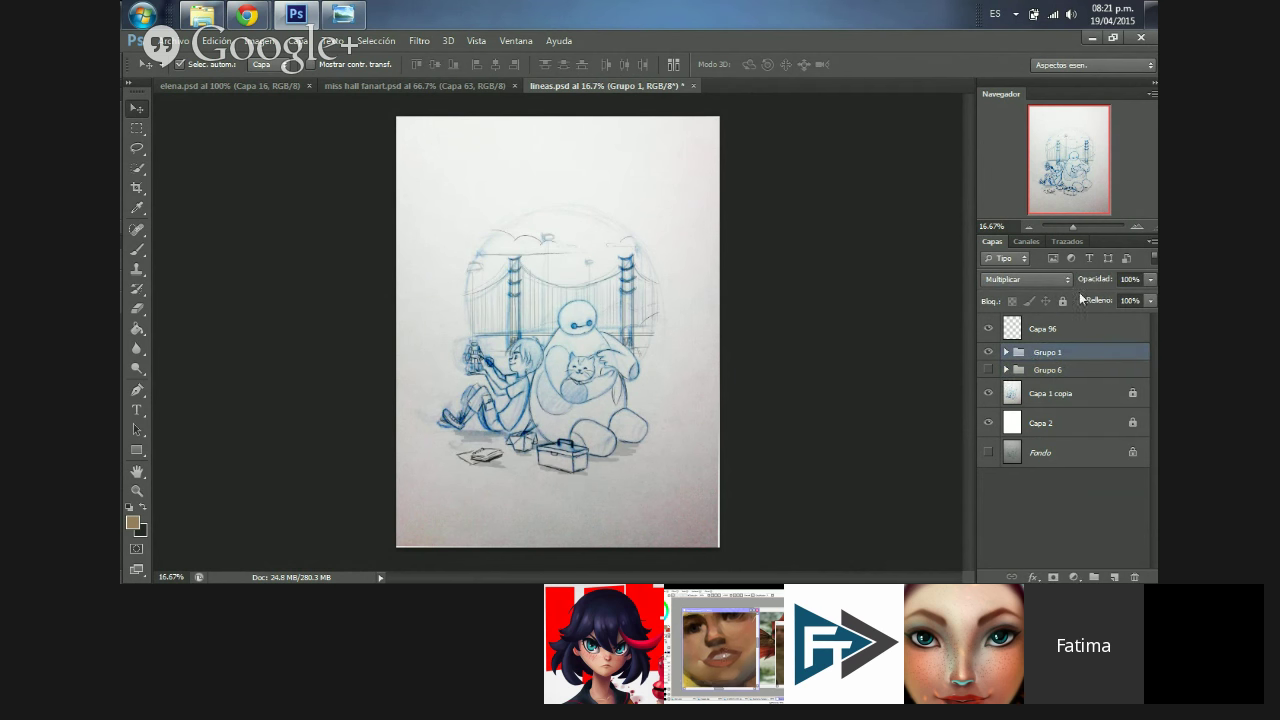
{"action": "left_click", "coordinate": [989, 394]}
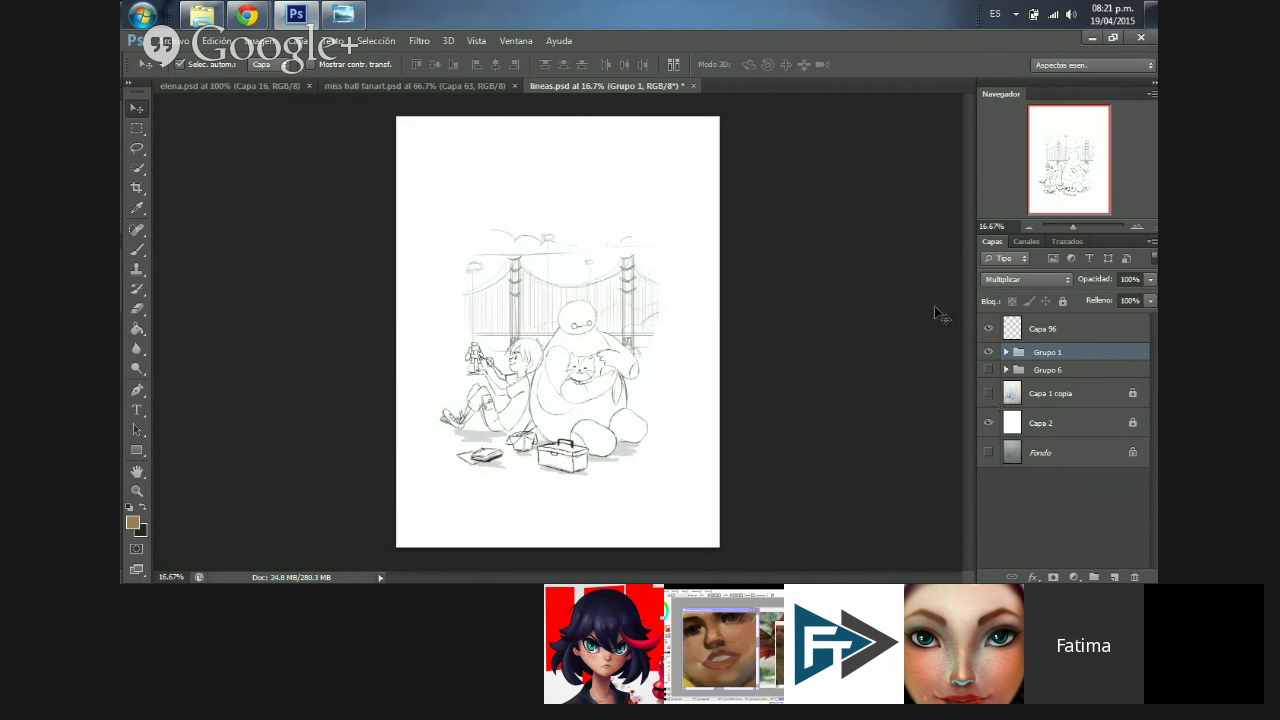
{"action": "key", "text": "z"}
{"action": "left_click", "coordinate": [585, 308]}
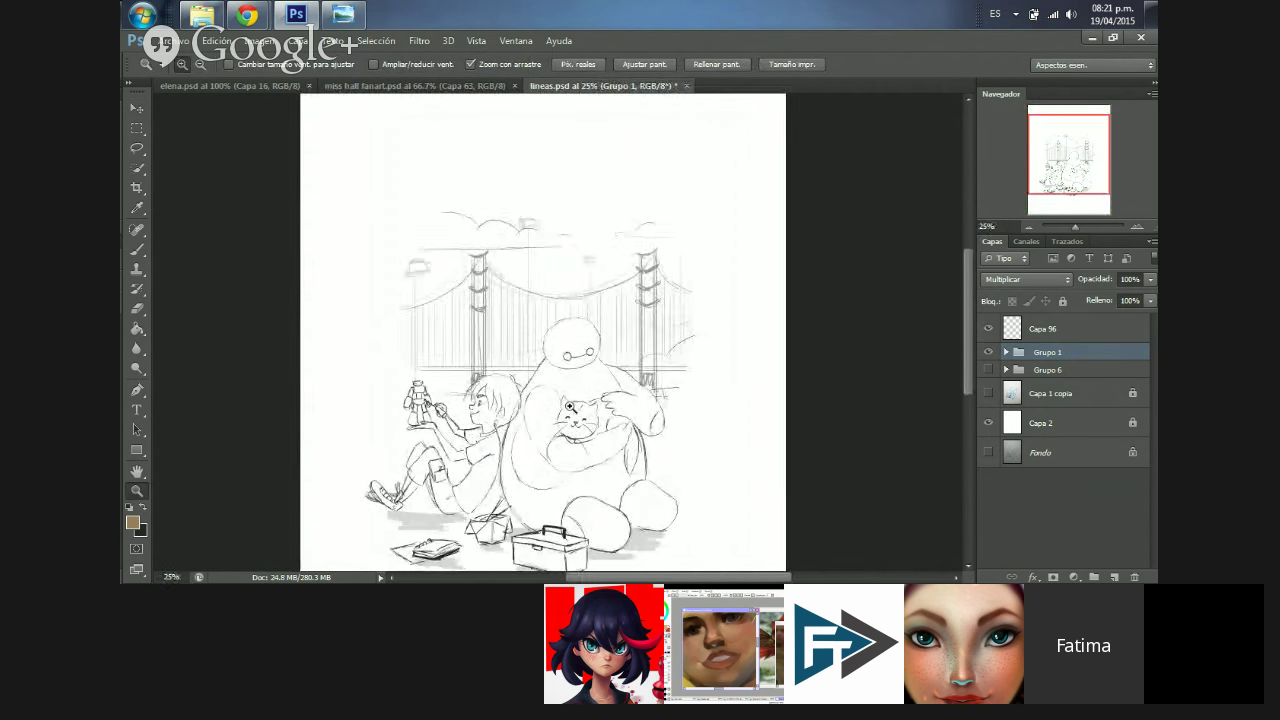
{"action": "left_click_drag", "start_coordinate": [633, 413], "coordinate": [651, 363]}
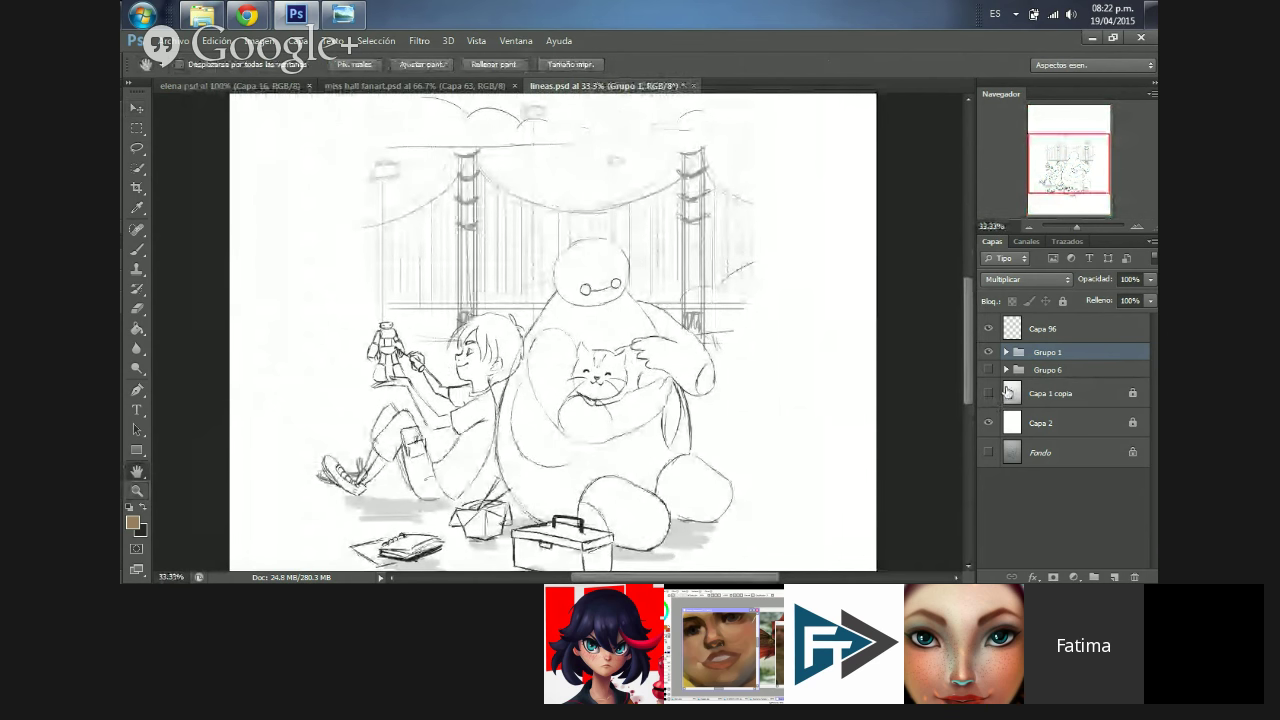
- Show the coloured artwork in Grupo 6 without the Grupo 1 line art, and expand Grupo 6
{"action": "left_click", "coordinate": [988, 370]}
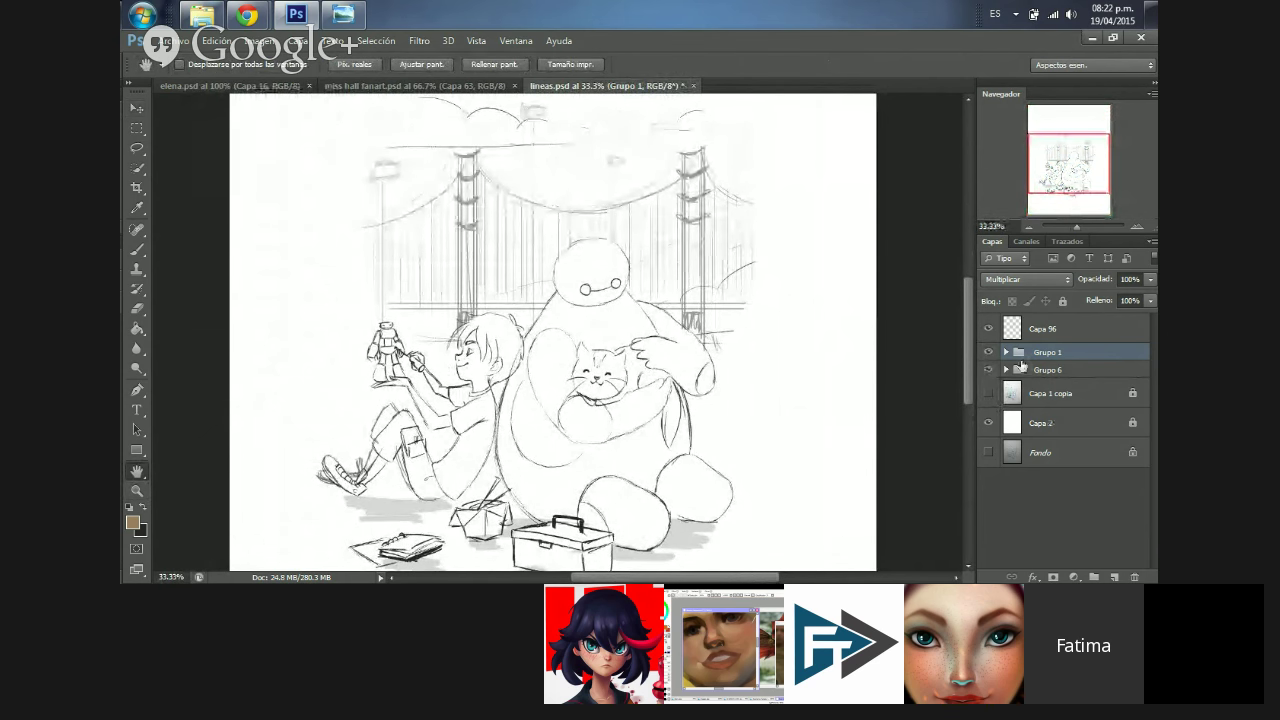
{"action": "left_click", "coordinate": [987, 353]}
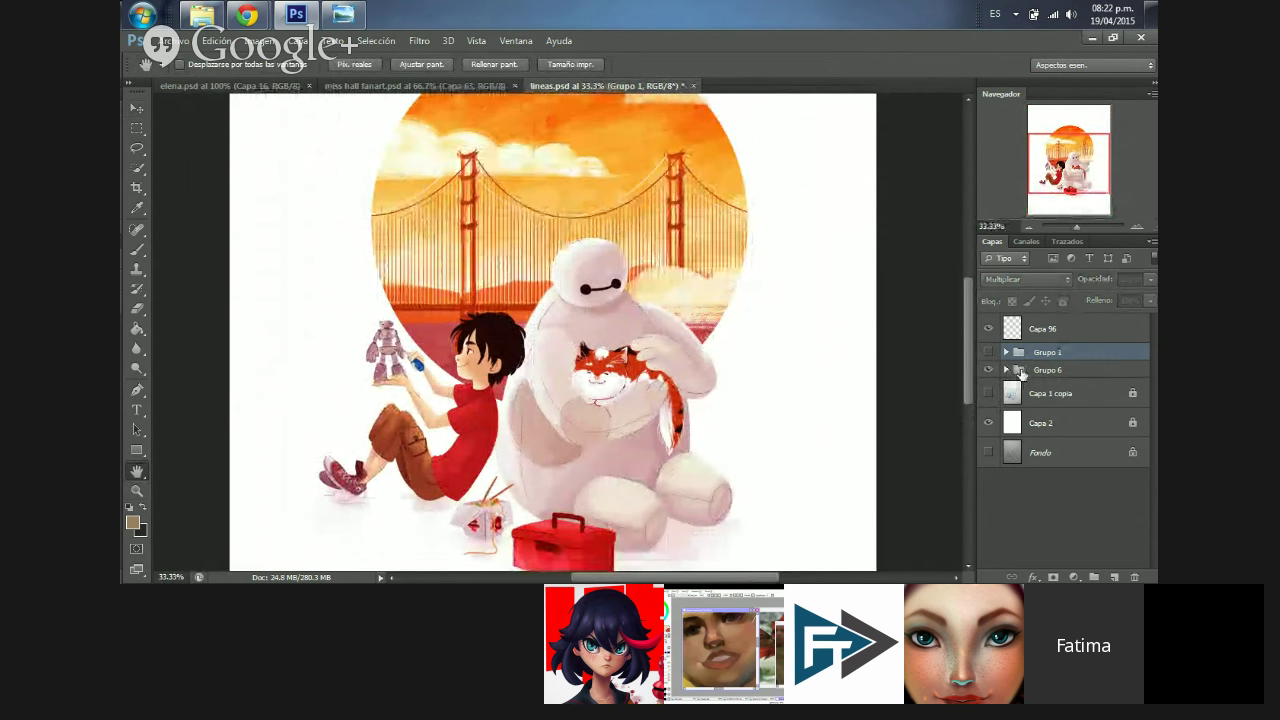
{"action": "left_click", "coordinate": [1005, 371]}
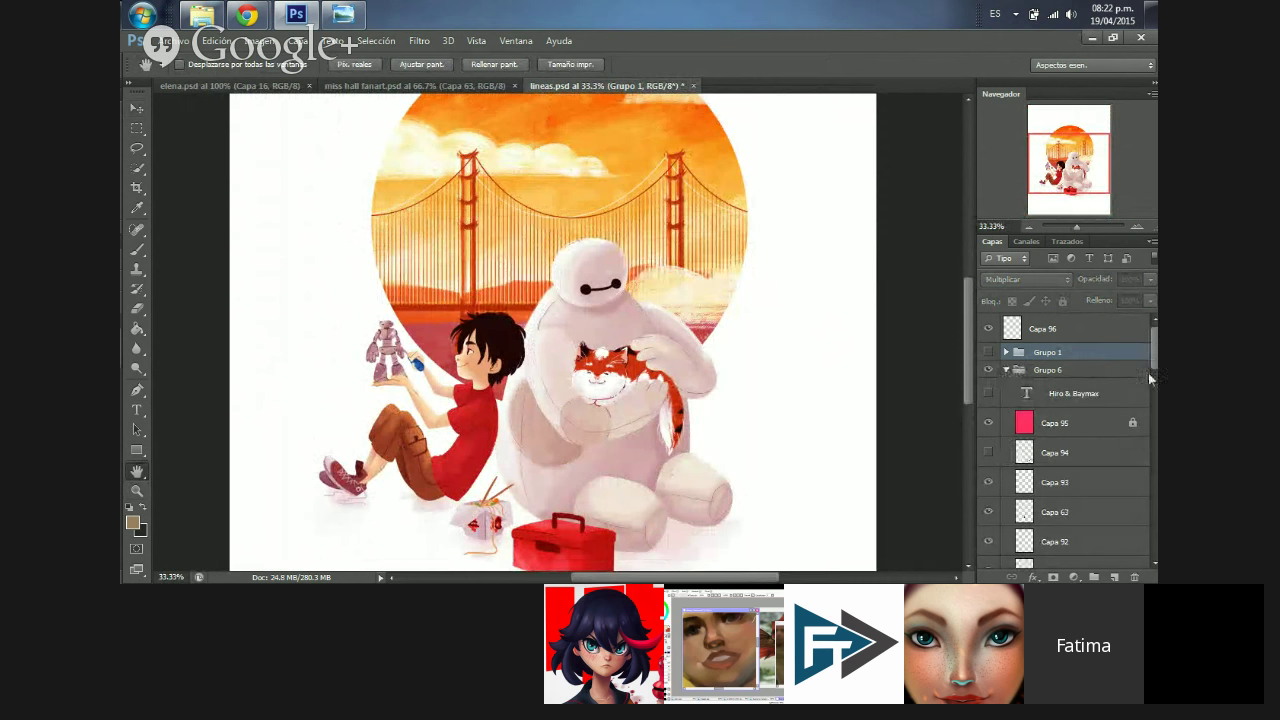
- Unlock the pink Capa 95 layer in Grupo 6 and view its blending mode options without changing the mode
{"action": "scroll", "coordinate": [1150, 370], "scroll_direction": "down", "scroll_amount": 2}
{"action": "left_click_drag", "start_coordinate": [1153, 366], "coordinate": [1154, 335]}
{"action": "left_click", "coordinate": [1055, 419]}
{"action": "left_click", "coordinate": [1063, 301]}
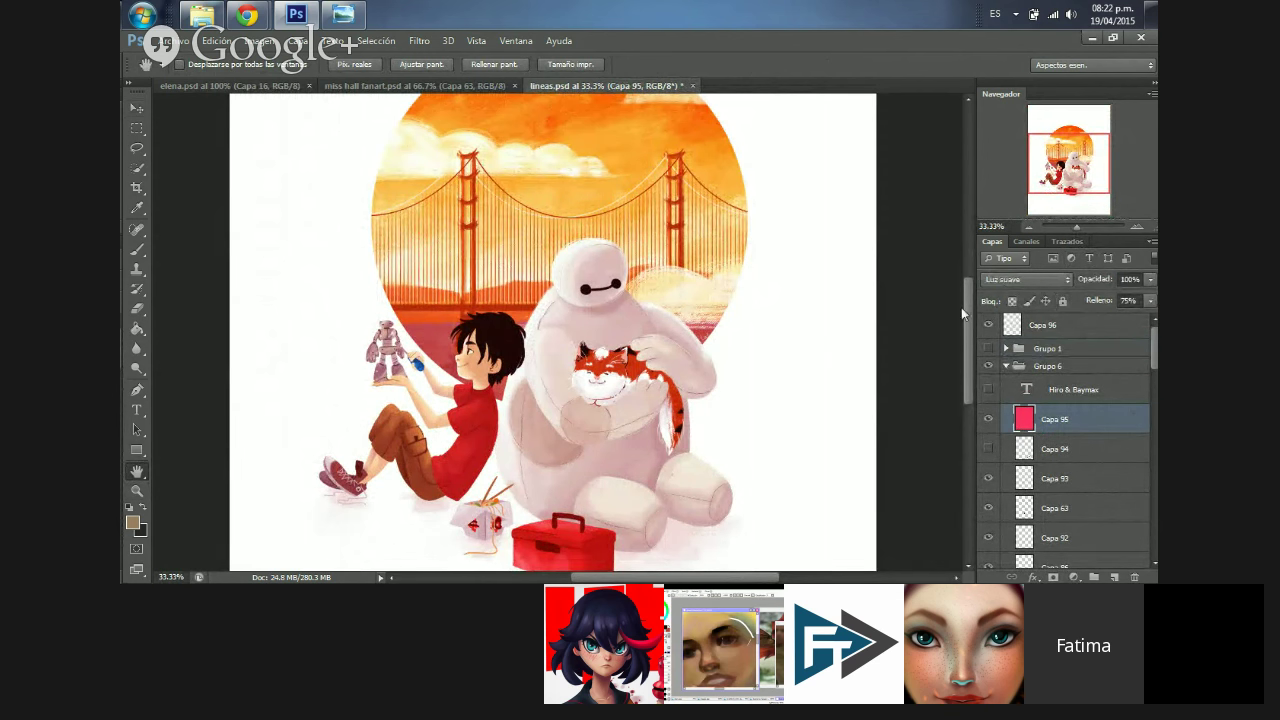
{"action": "left_click", "coordinate": [1014, 279]}
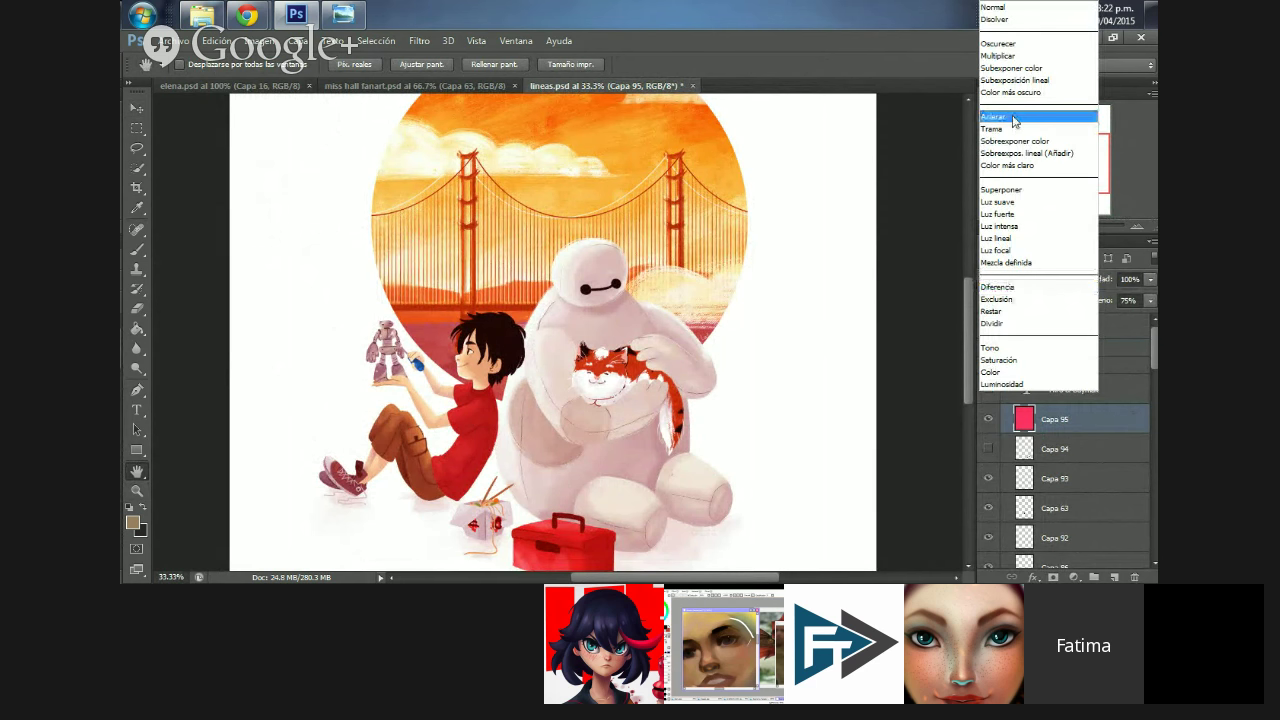
{"action": "left_click", "coordinate": [953, 220]}
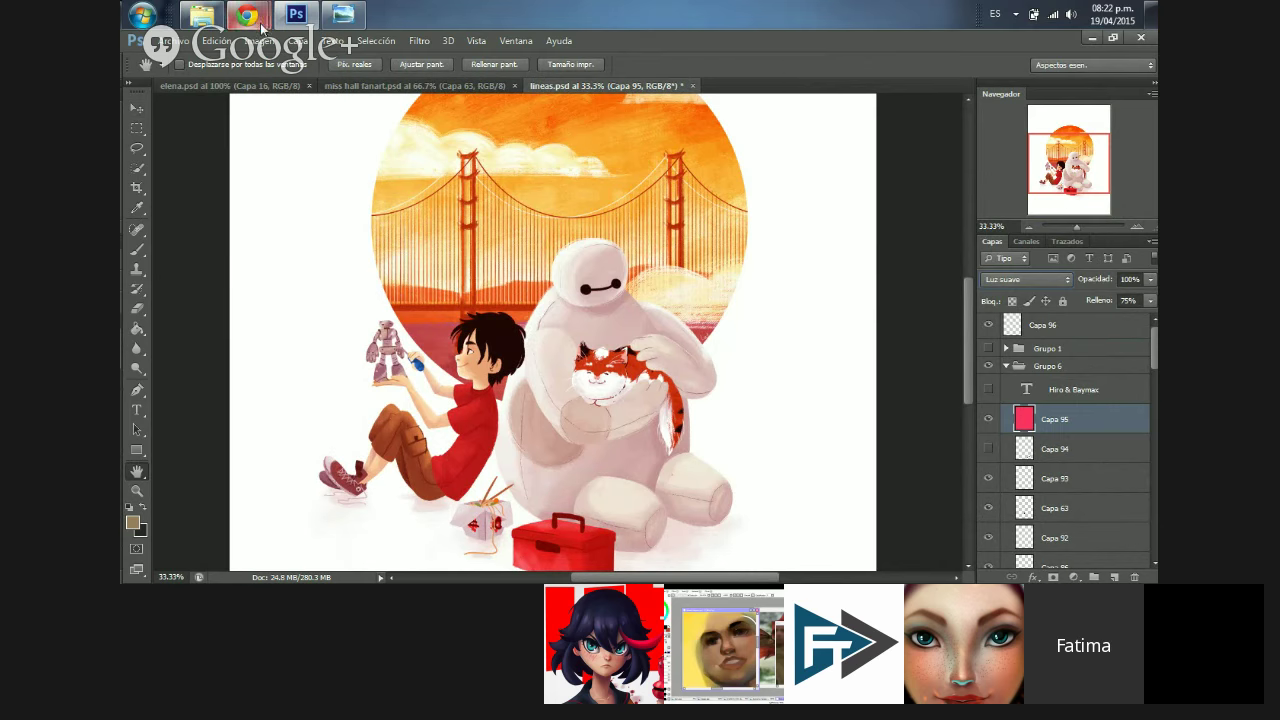
- Look at the Hangouts group chat in Chrome and go back to the illustration in Photoshop
{"action": "mouse_move", "coordinate": [262, 28]}
{"action": "left_click", "coordinate": [376, 46]}
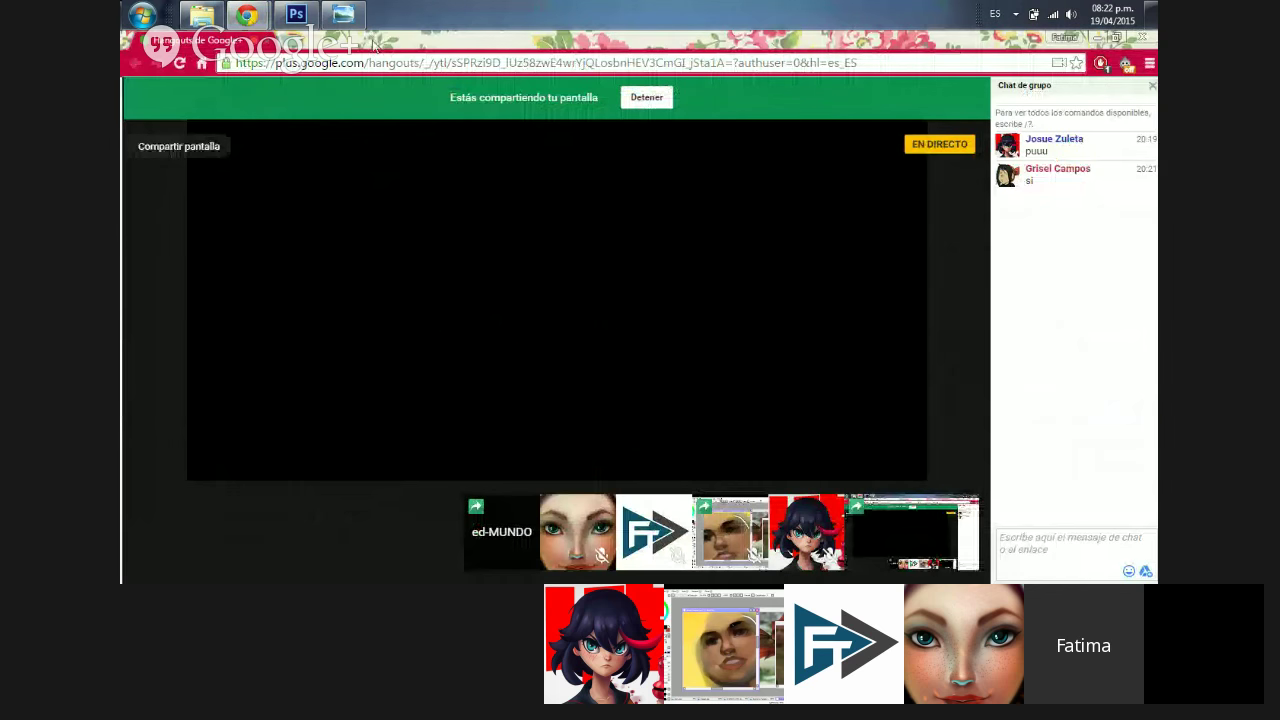
{"action": "left_click", "coordinate": [298, 14]}
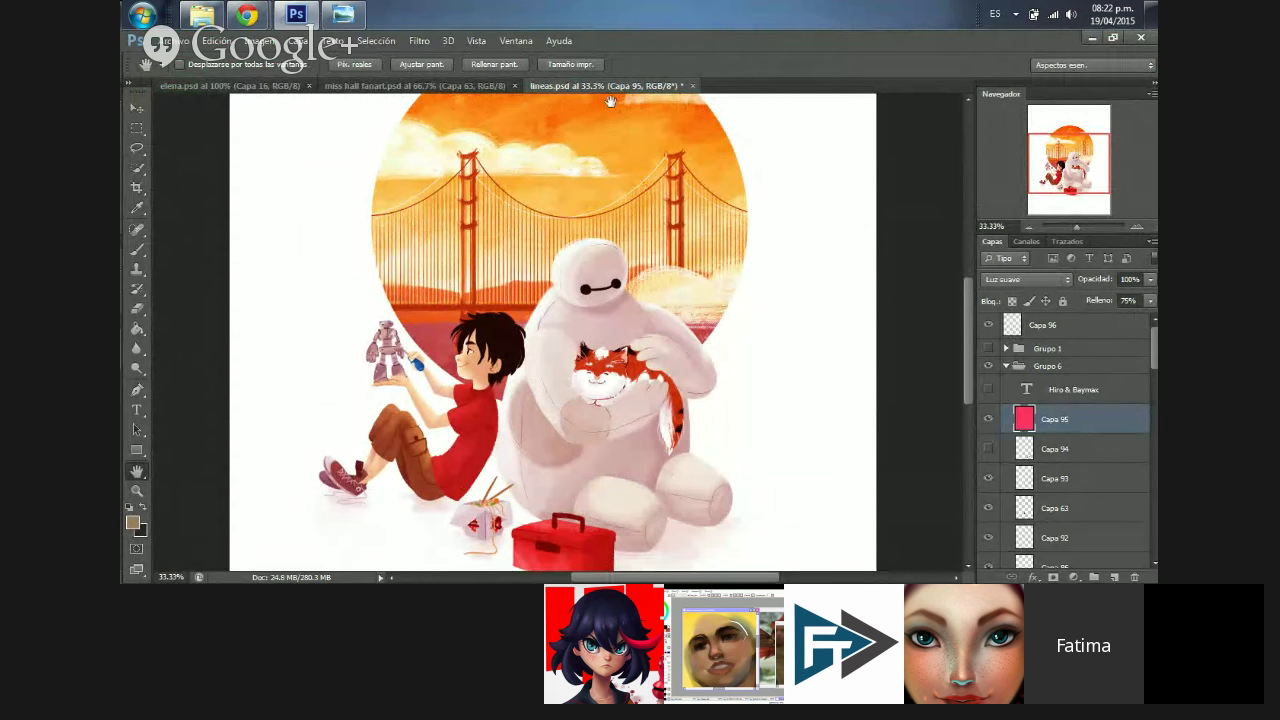
- Examine the coloured Hiro and Baymax illustration as a whole, and more closely at 25% zoom
{"action": "left_click", "coordinate": [1027, 227]}
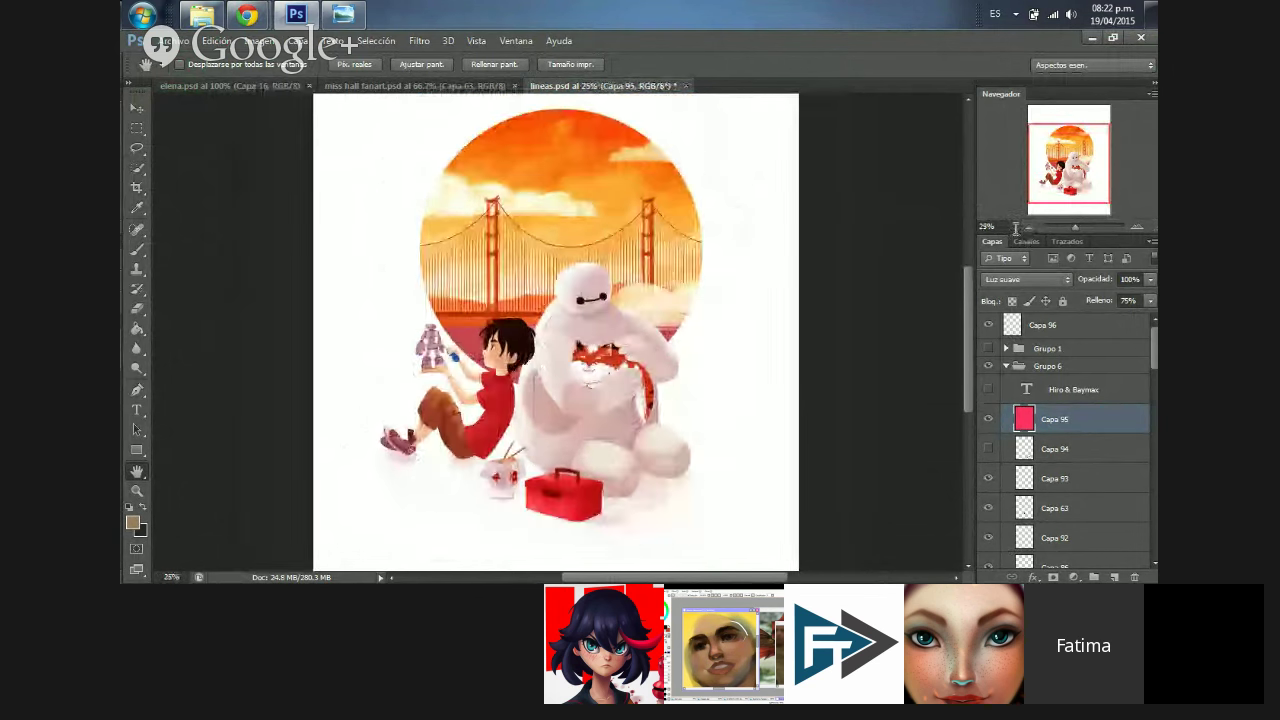
{"action": "left_click", "coordinate": [1027, 227]}
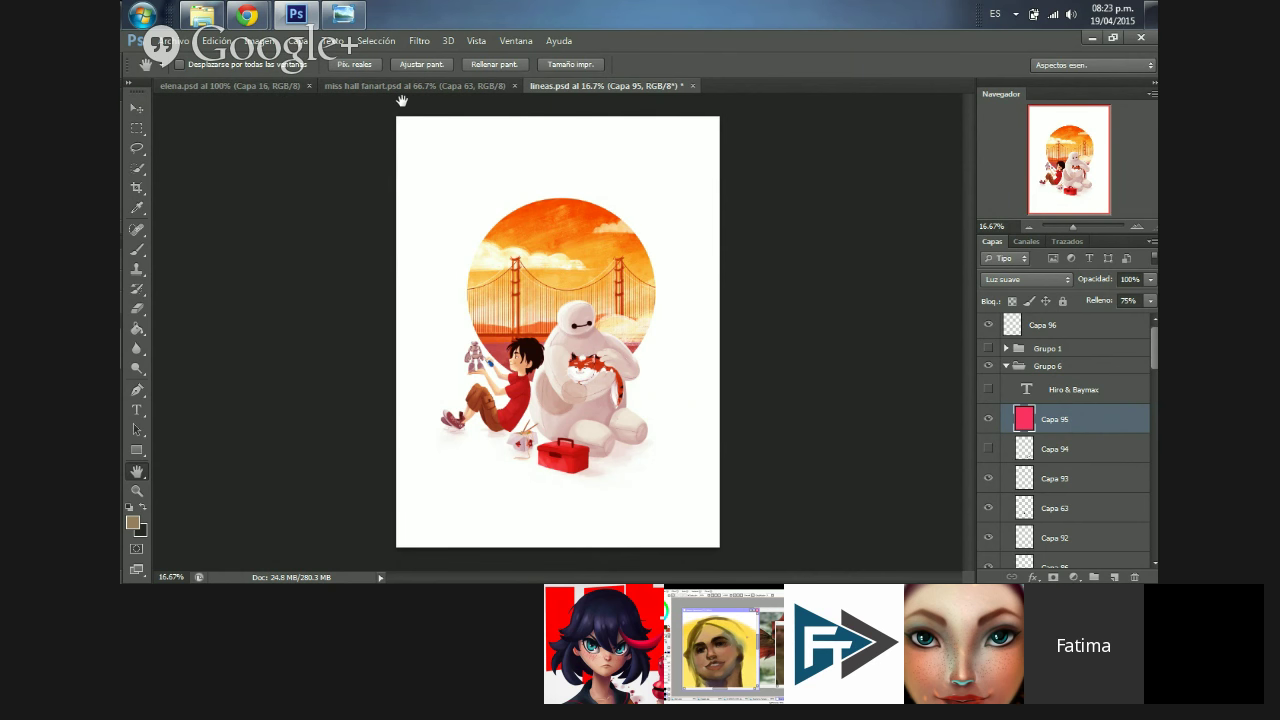
{"action": "key", "text": "z"}
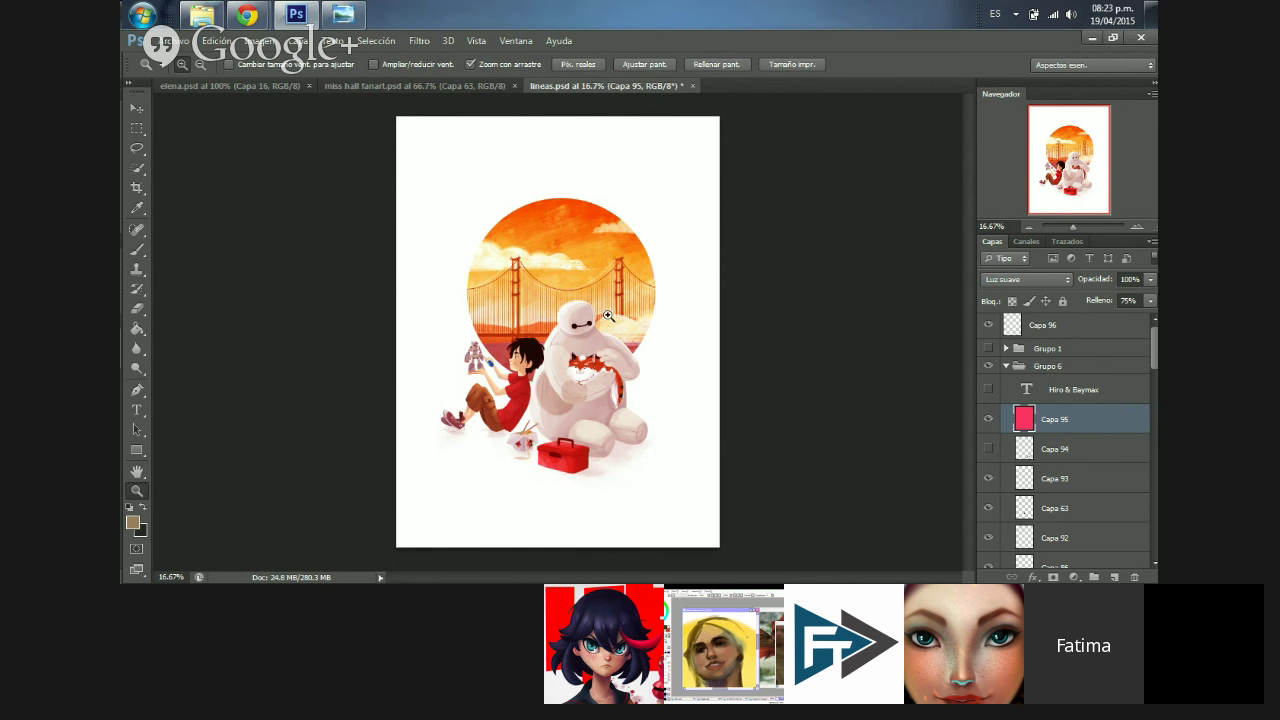
{"action": "left_click", "coordinate": [607, 316]}
{"action": "key", "text": "v"}
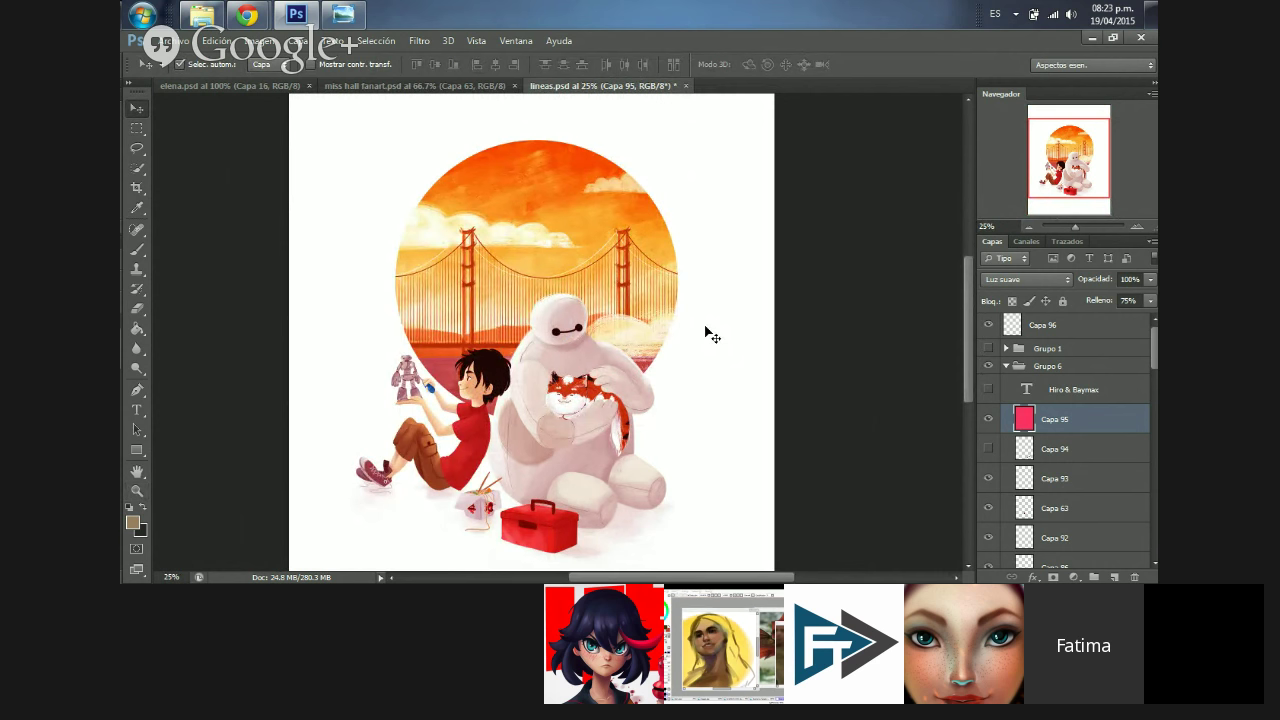
{"action": "key", "text": "h"}
{"action": "left_click_drag", "start_coordinate": [605, 277], "coordinate": [602, 261]}
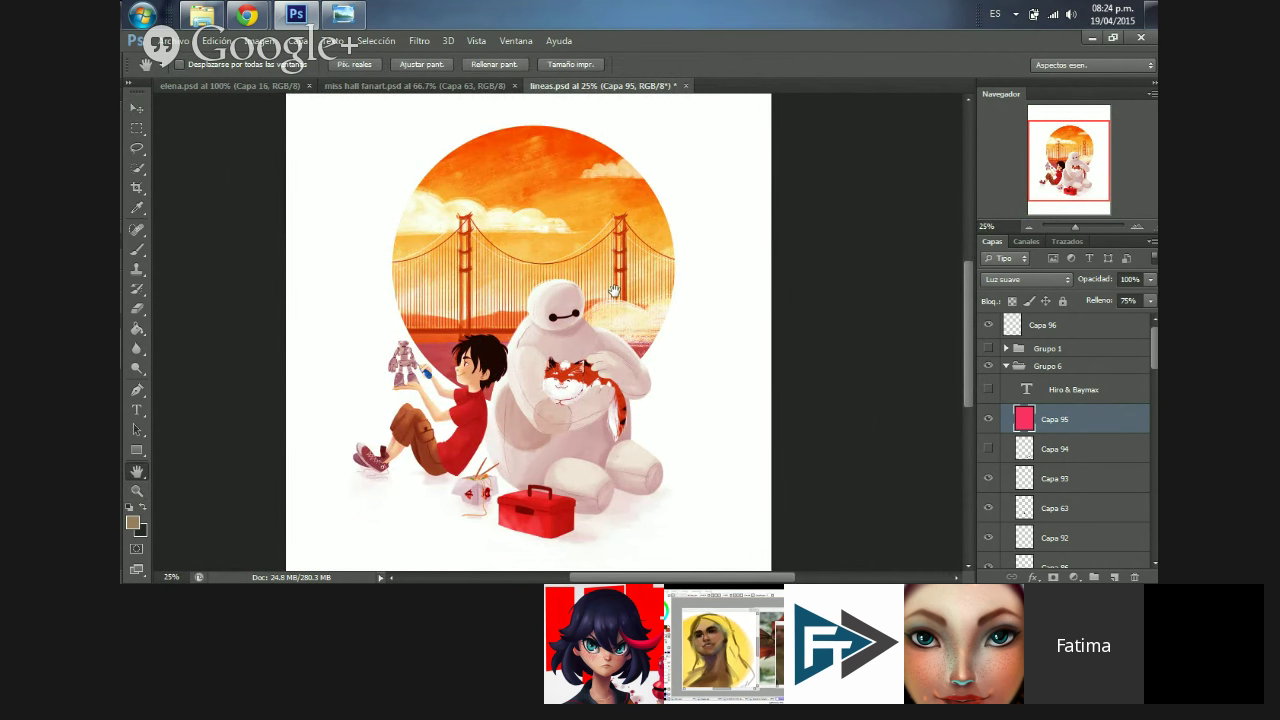
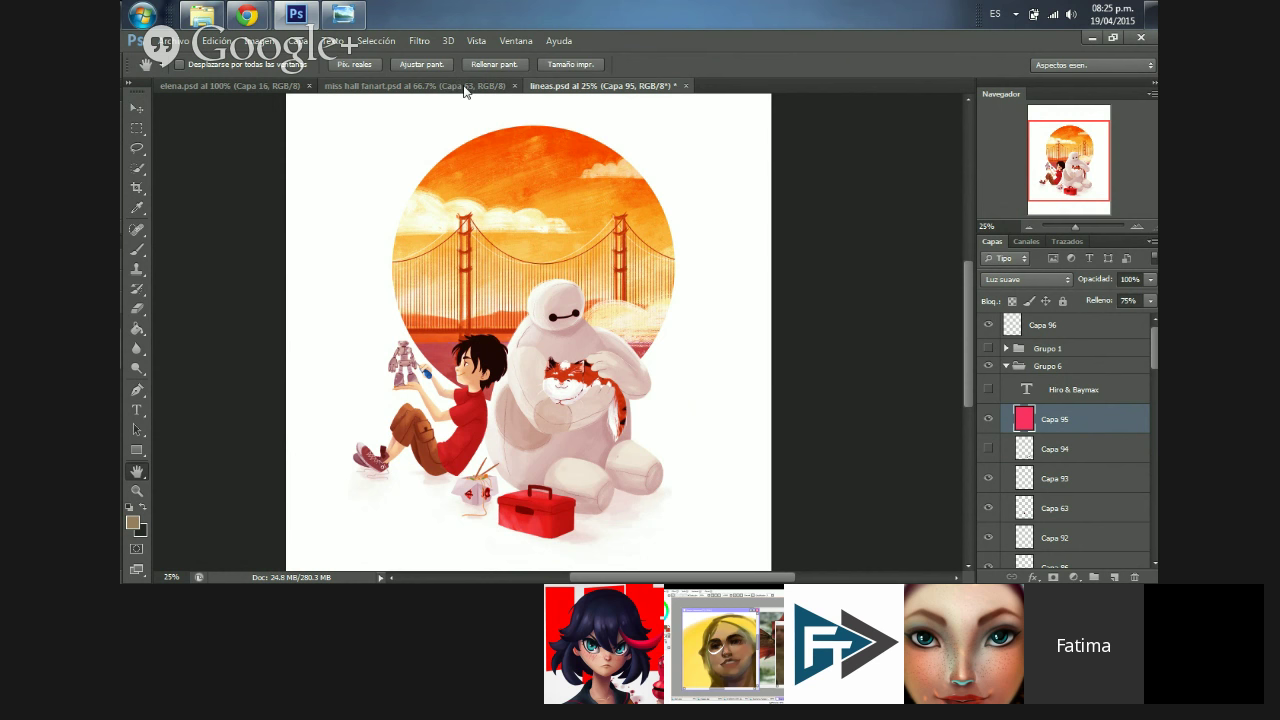
- Switch to the elena.psd portrait, collapse and re-expand Grupo 1, and show its lineas layer over the colours
{"action": "left_click", "coordinate": [283, 87]}
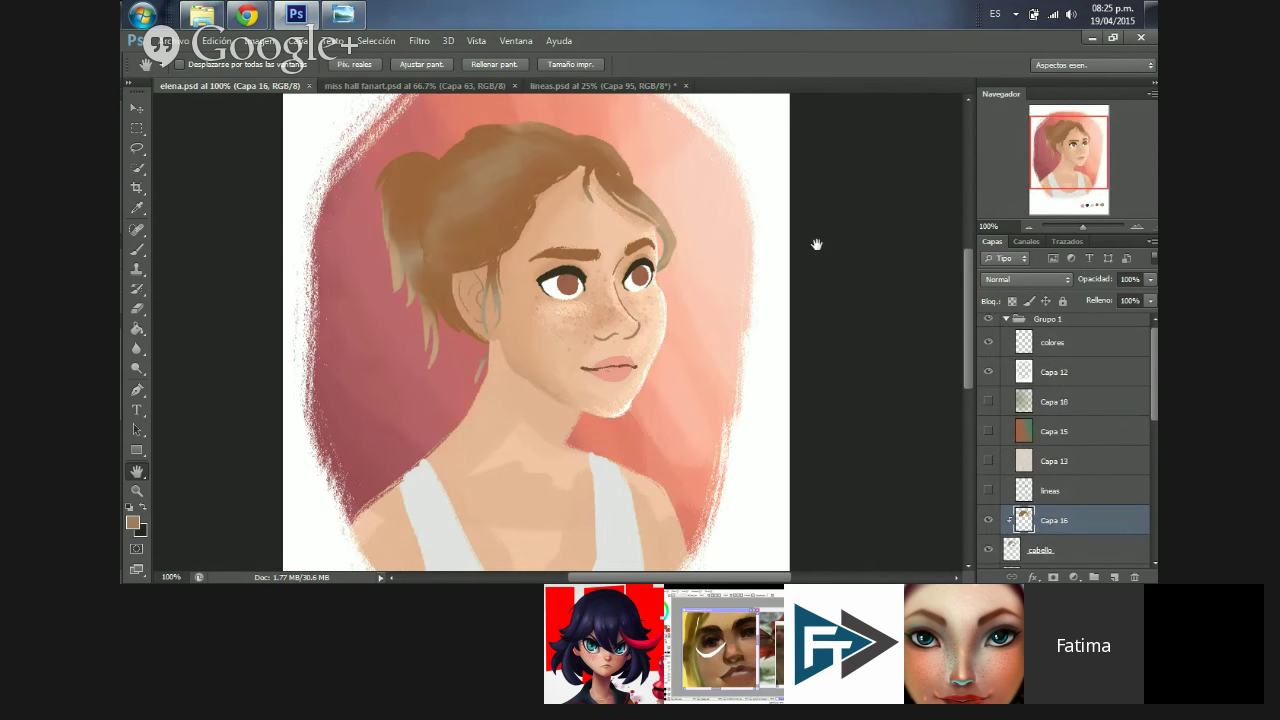
{"action": "left_click_drag", "start_coordinate": [564, 171], "coordinate": [619, 177]}
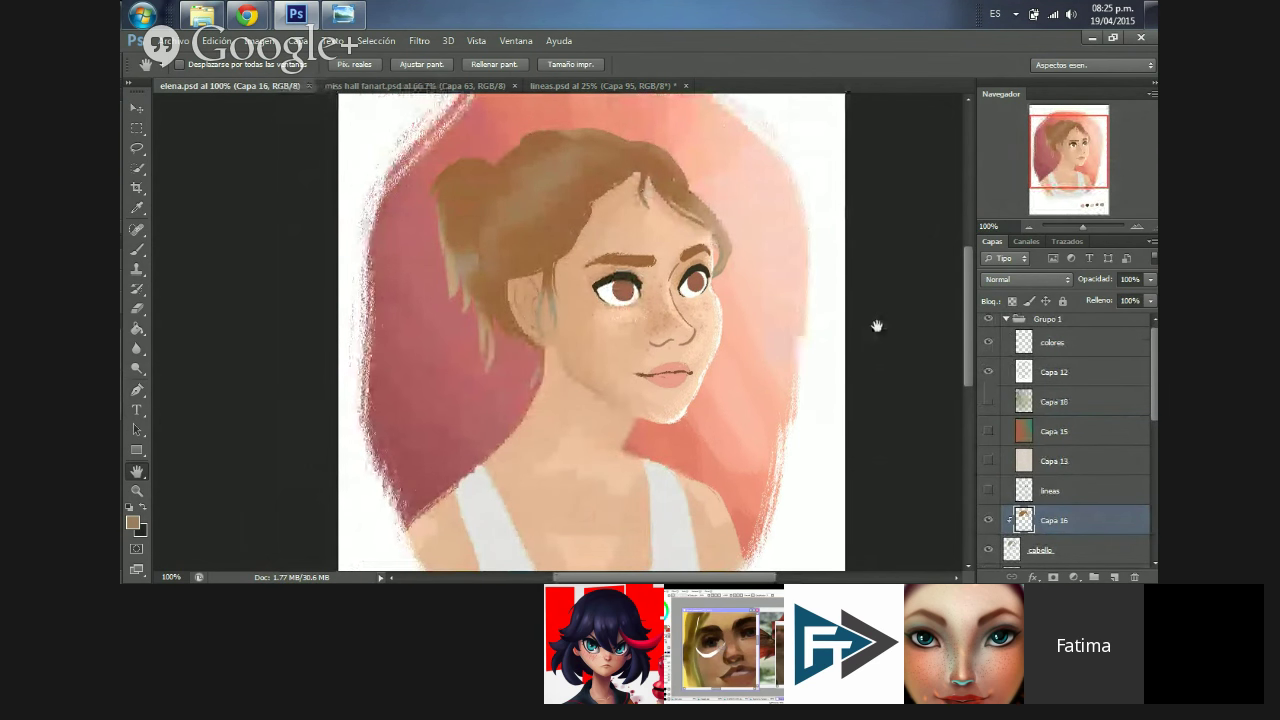
{"action": "scroll", "coordinate": [1149, 380], "scroll_direction": "up", "scroll_amount": 1}
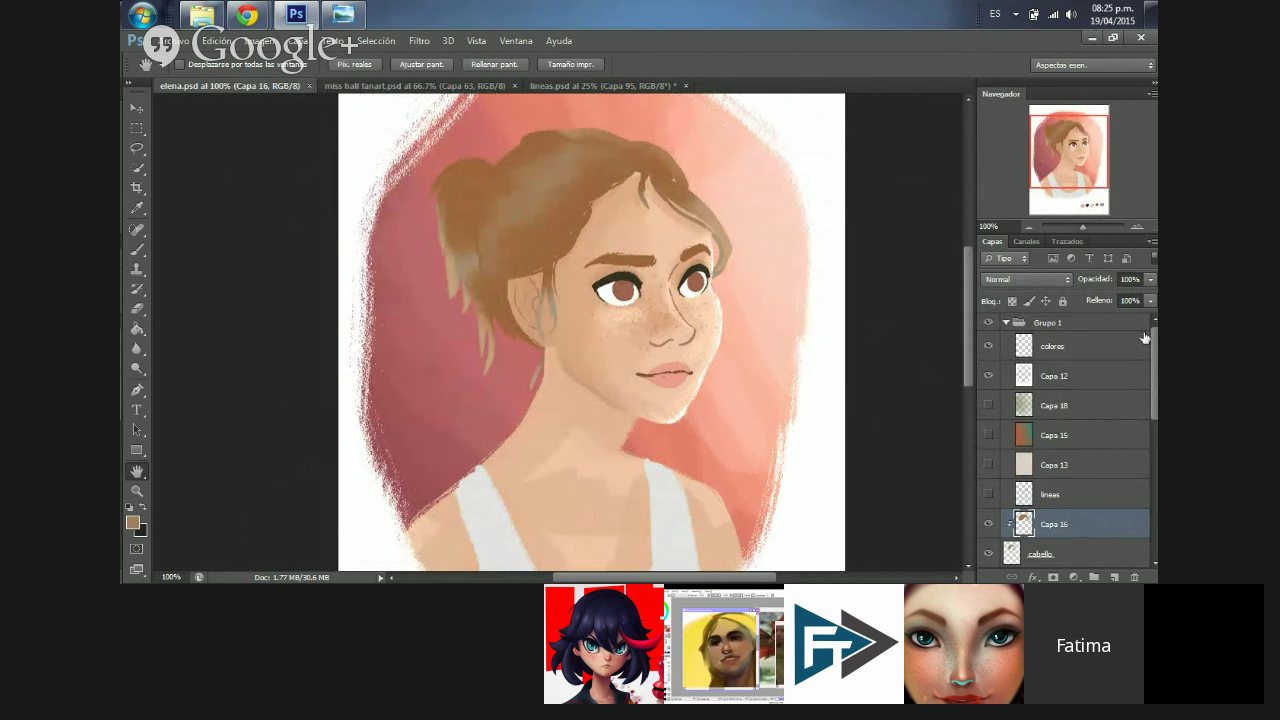
{"action": "left_click", "coordinate": [1006, 323]}
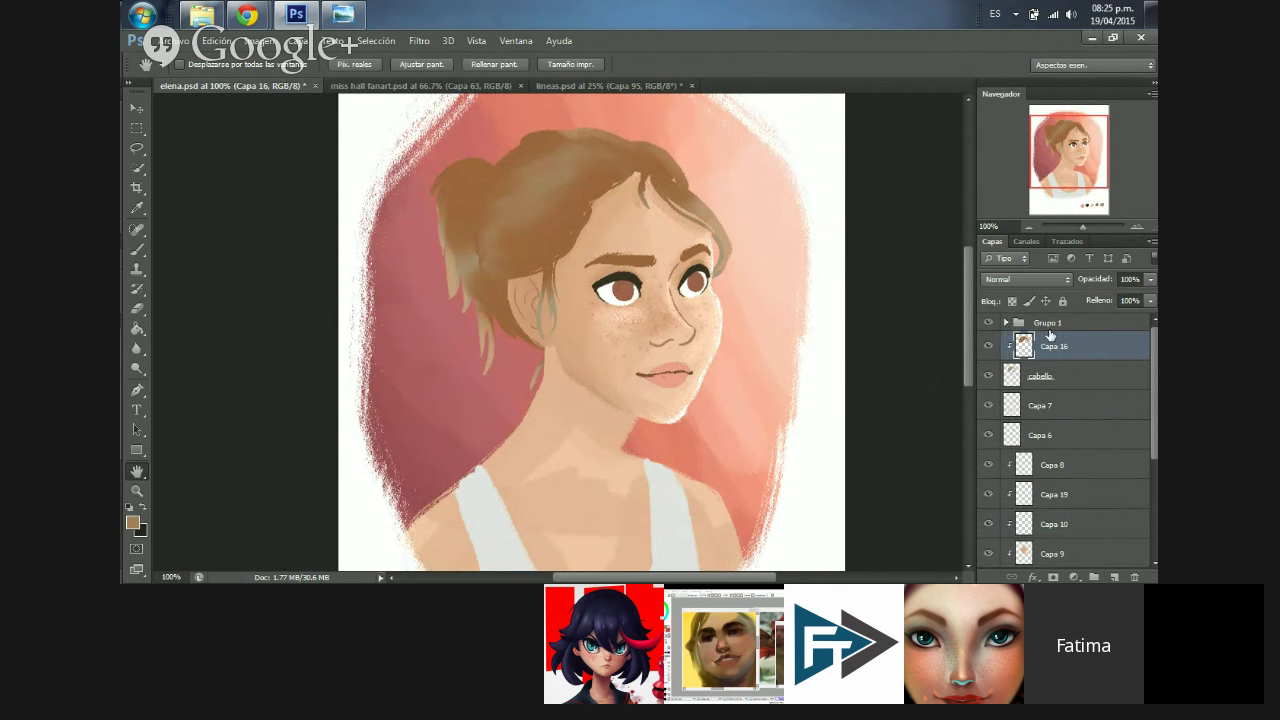
{"action": "left_click", "coordinate": [1006, 322]}
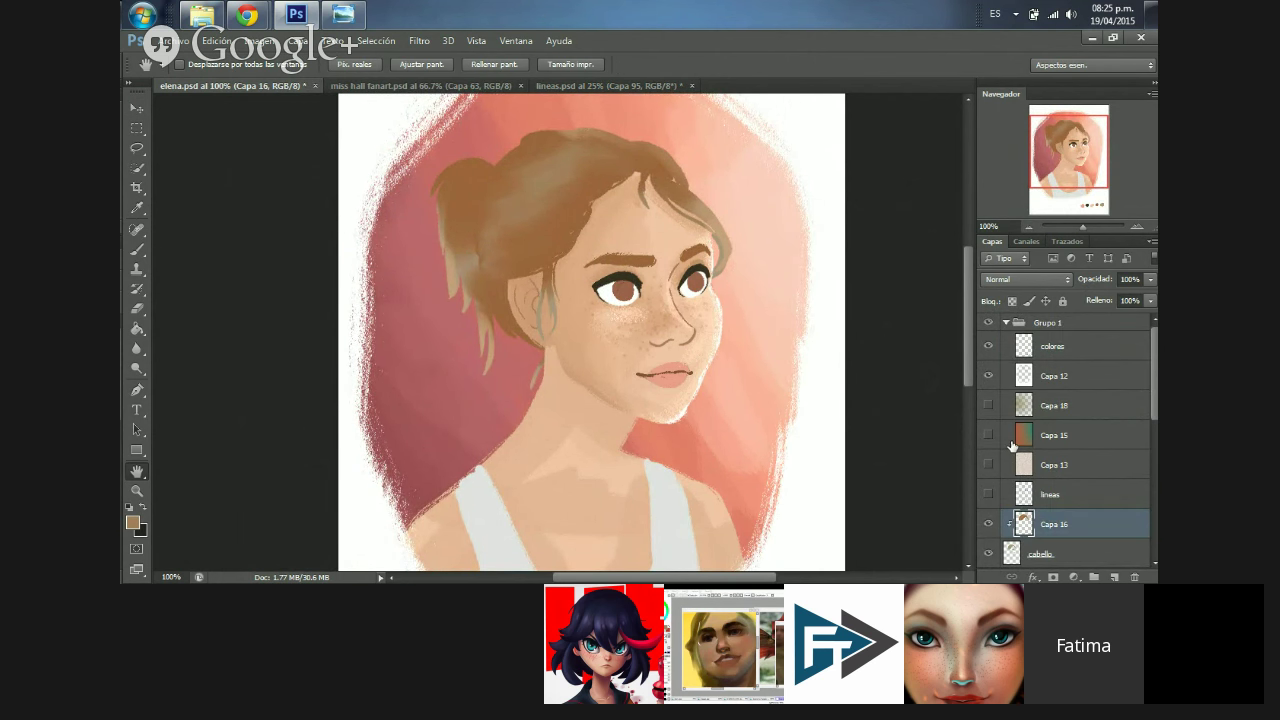
{"action": "left_click", "coordinate": [988, 495]}
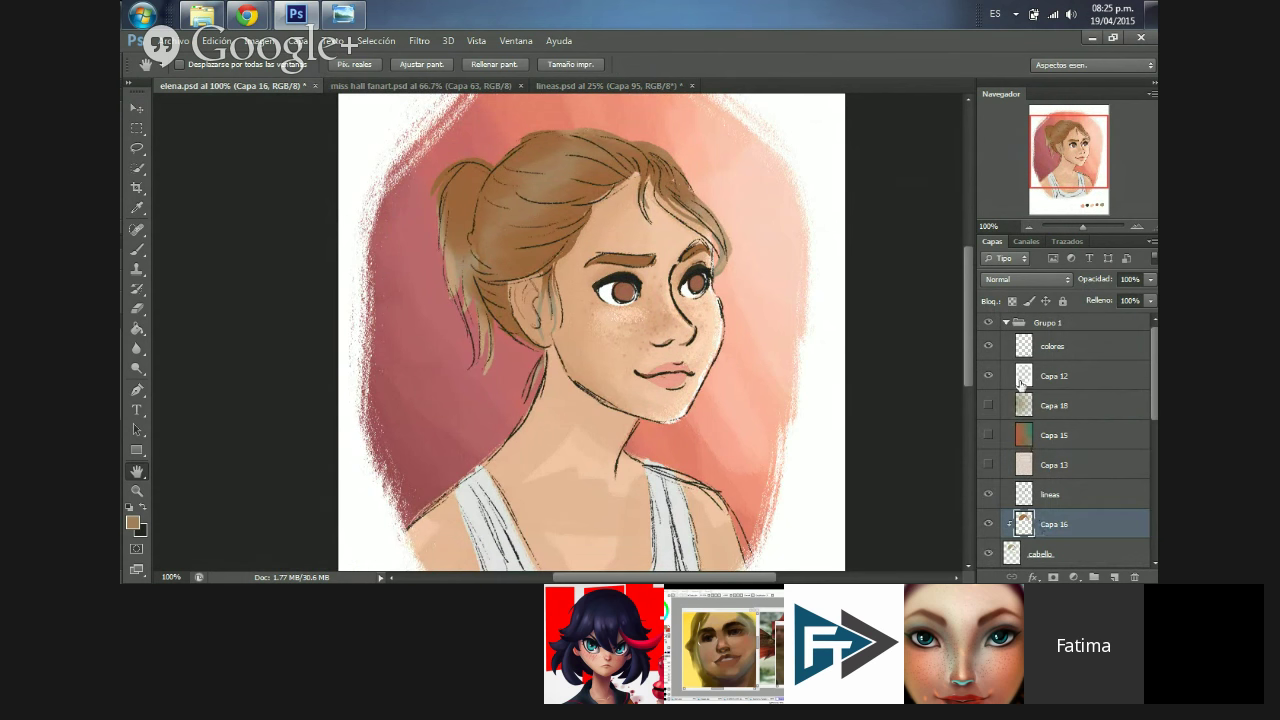
- Hide the colour layers down to Capa 5 so only the line art covers Fondo, and bring them back from the lowest layer up
{"action": "scroll", "coordinate": [1148, 397], "scroll_direction": "down", "scroll_amount": 3}
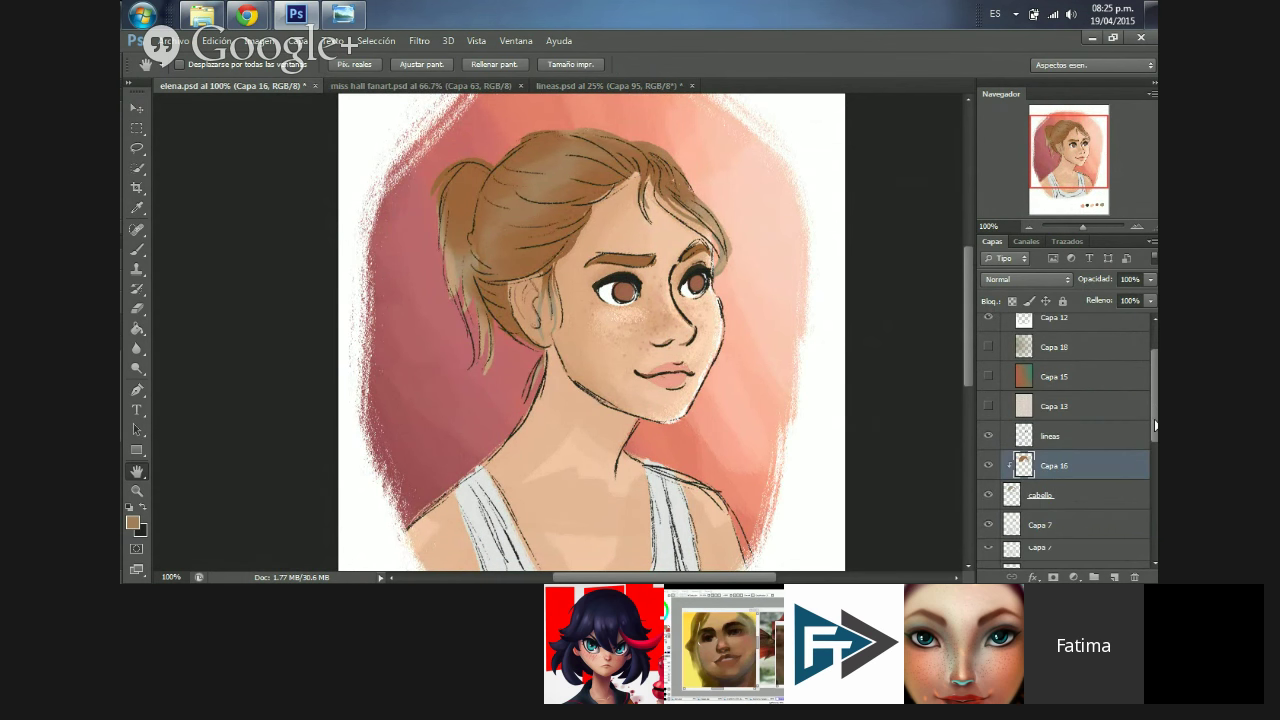
{"action": "left_click_drag", "start_coordinate": [988, 381], "coordinate": [1035, 558]}
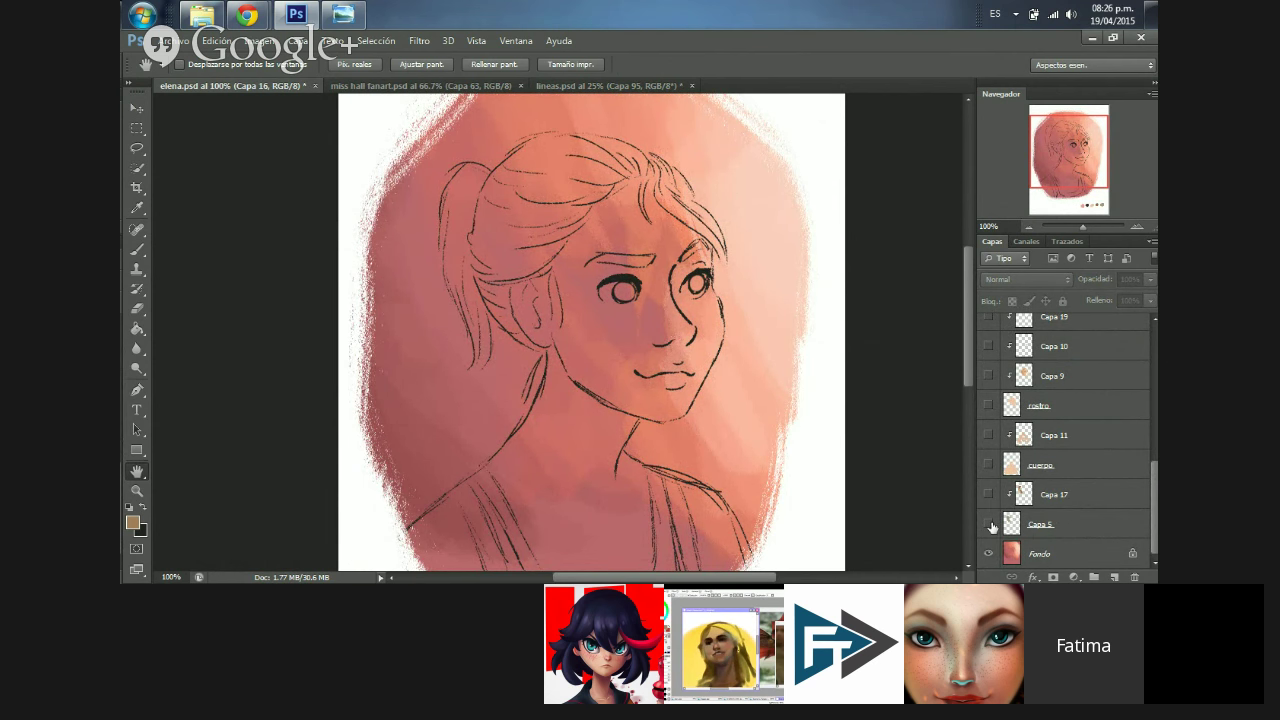
{"action": "left_click_drag", "start_coordinate": [992, 527], "coordinate": [986, 349]}
{"action": "scroll", "coordinate": [1004, 437], "scroll_direction": "up", "scroll_amount": 3}
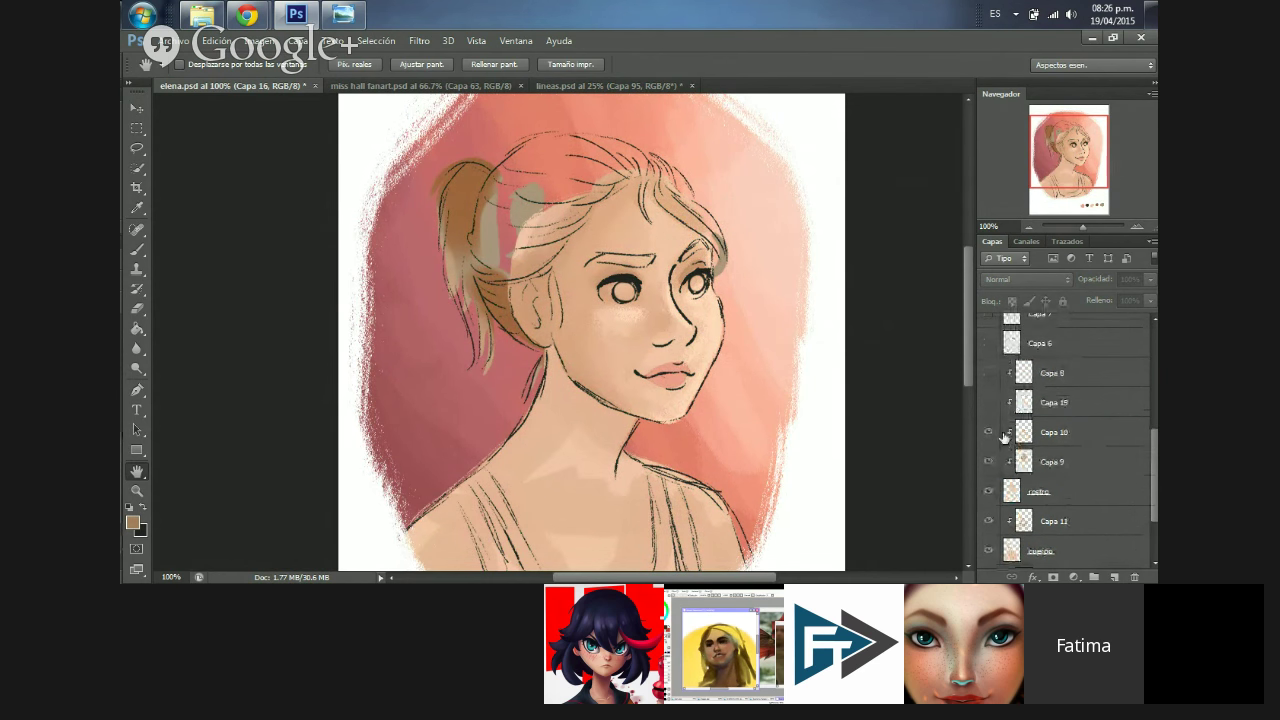
{"action": "left_click_drag", "start_coordinate": [1004, 437], "coordinate": [988, 343]}
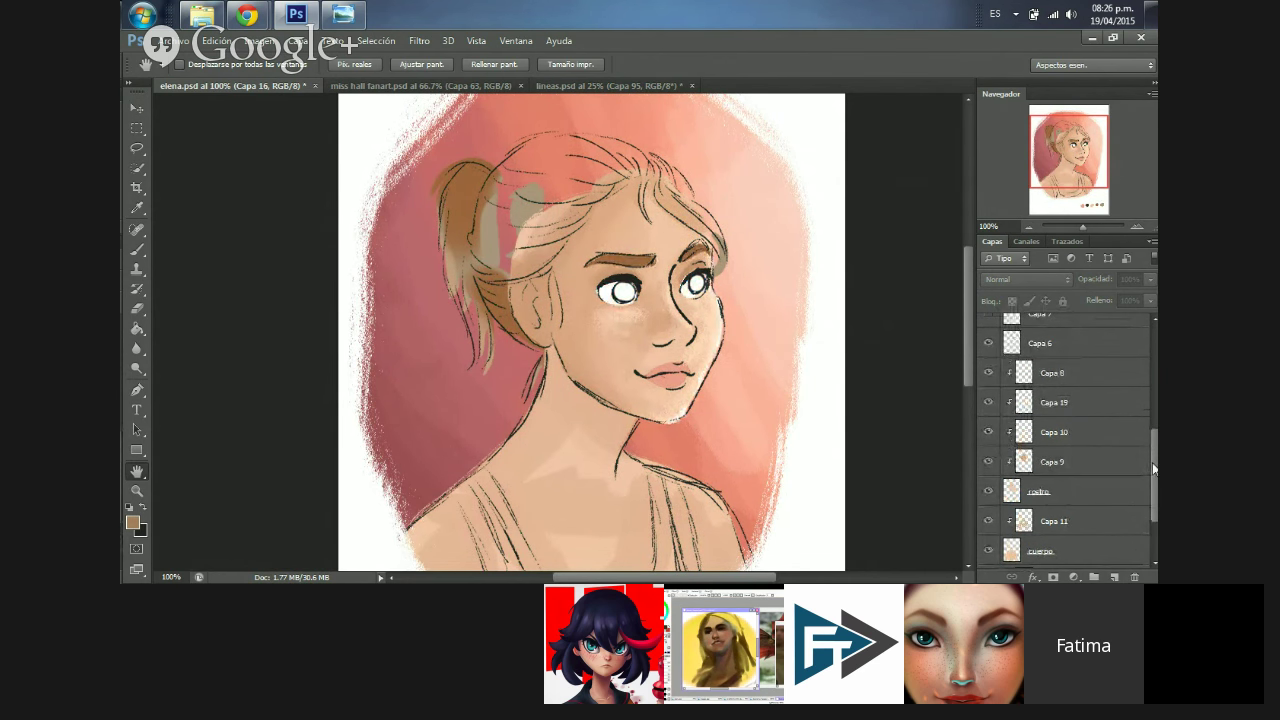
{"action": "scroll", "coordinate": [1152, 462], "scroll_direction": "up", "scroll_amount": 3}
{"action": "left_click_drag", "start_coordinate": [988, 410], "coordinate": [988, 351]}
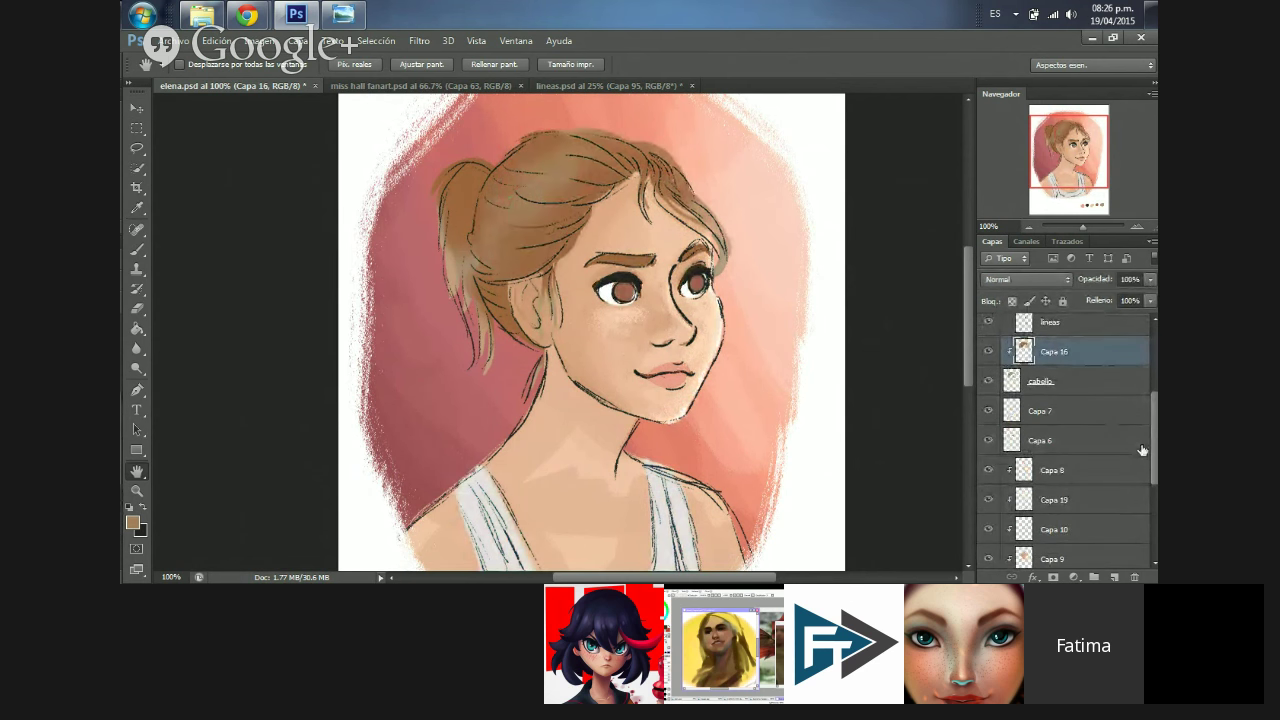
- Restore the freckles on Capa 12 and hide the lineas layer to show the portrait without line art
{"action": "scroll", "coordinate": [1151, 423], "scroll_direction": "up", "scroll_amount": 4}
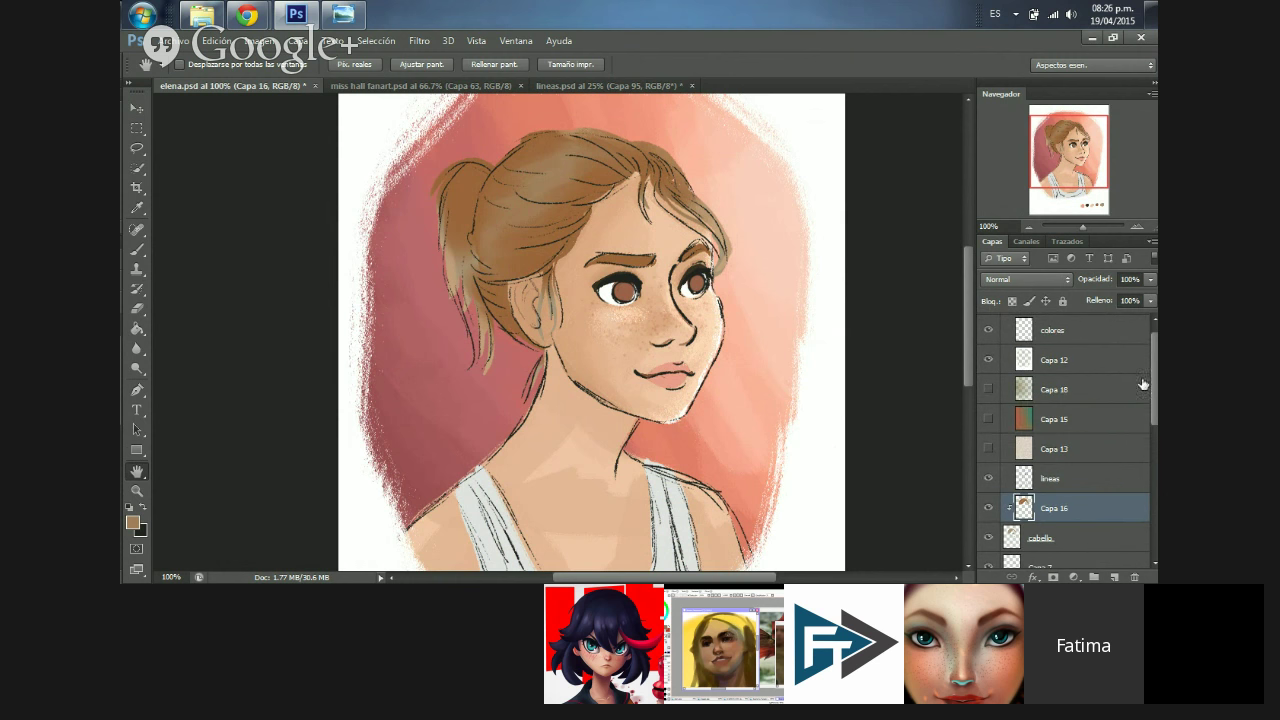
{"action": "scroll", "coordinate": [1013, 329], "scroll_direction": "up", "scroll_amount": 1}
{"action": "left_click", "coordinate": [988, 478]}
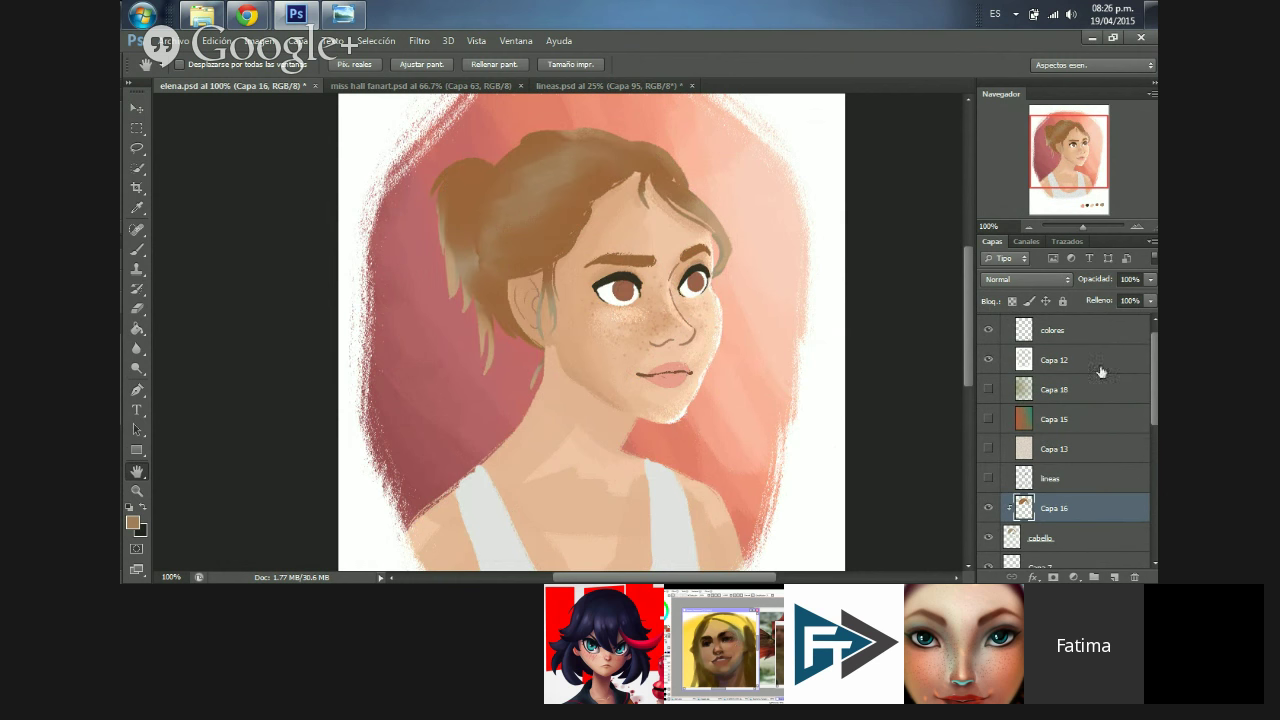
- Switch to miss hall fanart.psd and examine the painted character at 100% and as a whole at 66.67% zoom
{"action": "scroll", "coordinate": [1147, 409], "scroll_direction": "down", "scroll_amount": 5}
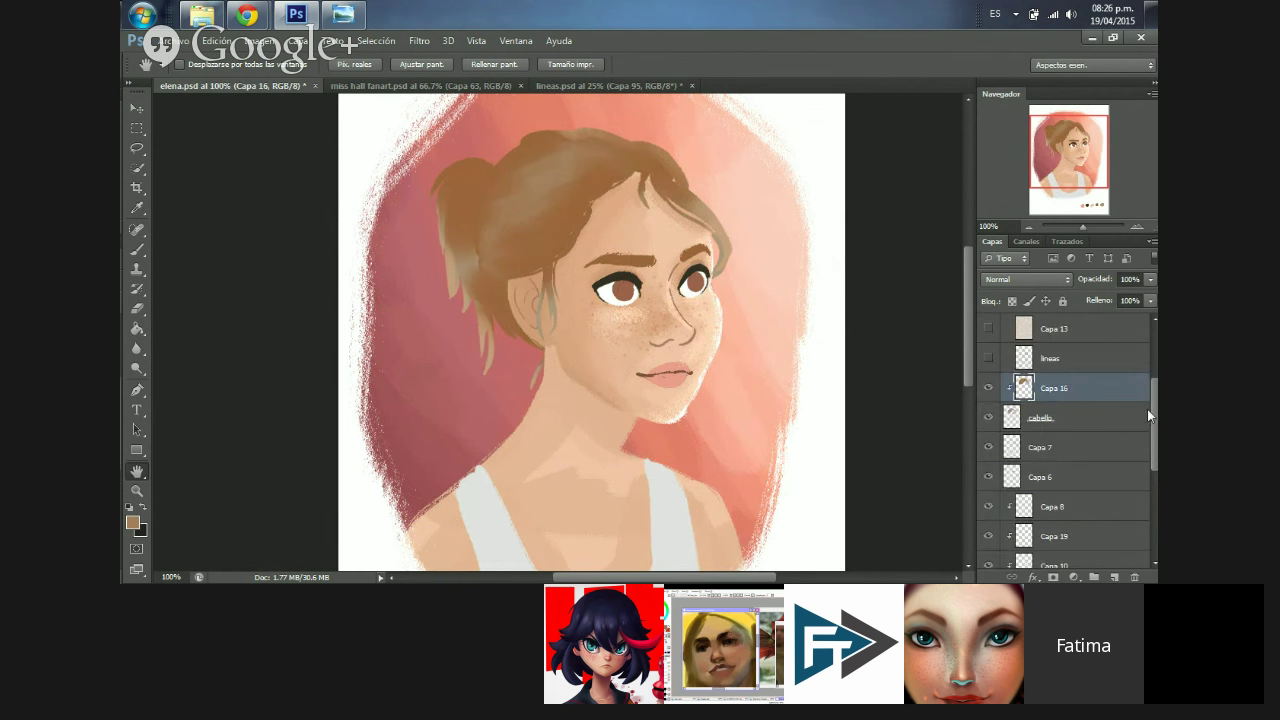
{"action": "left_click", "coordinate": [492, 87]}
{"action": "key", "text": "z"}
{"action": "left_click", "coordinate": [560, 314]}
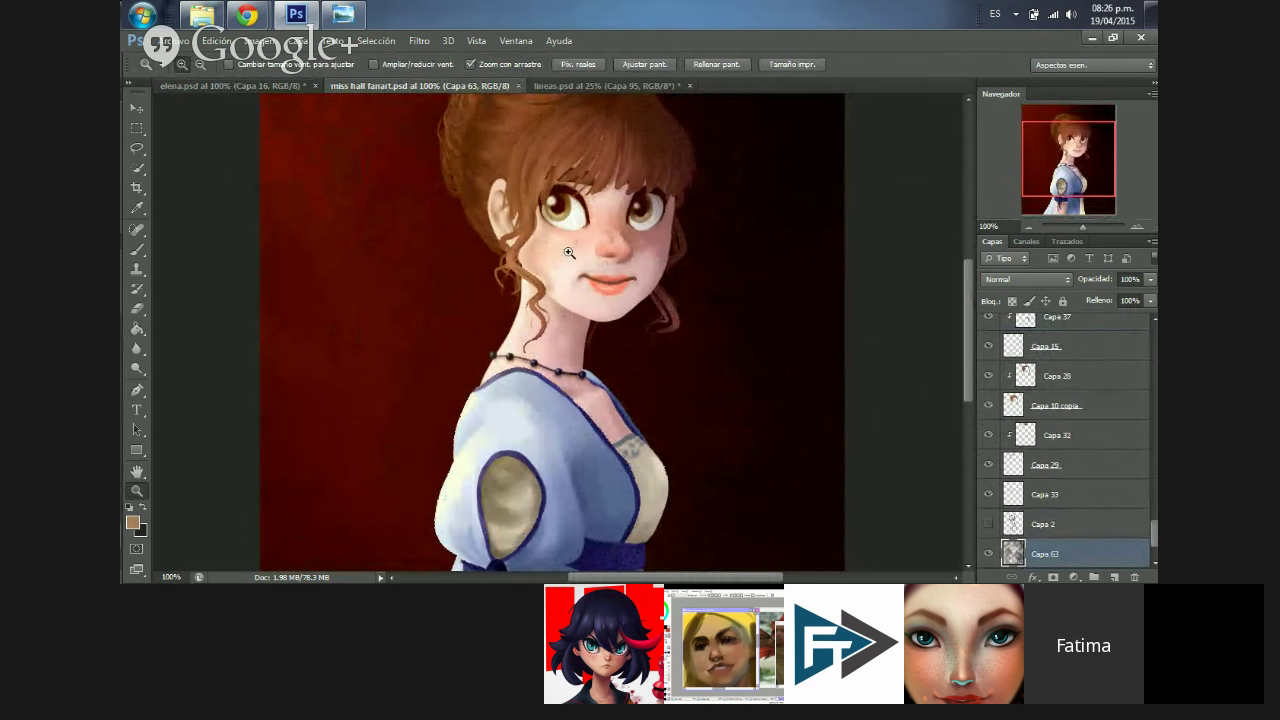
{"action": "left_click", "coordinate": [1028, 227]}
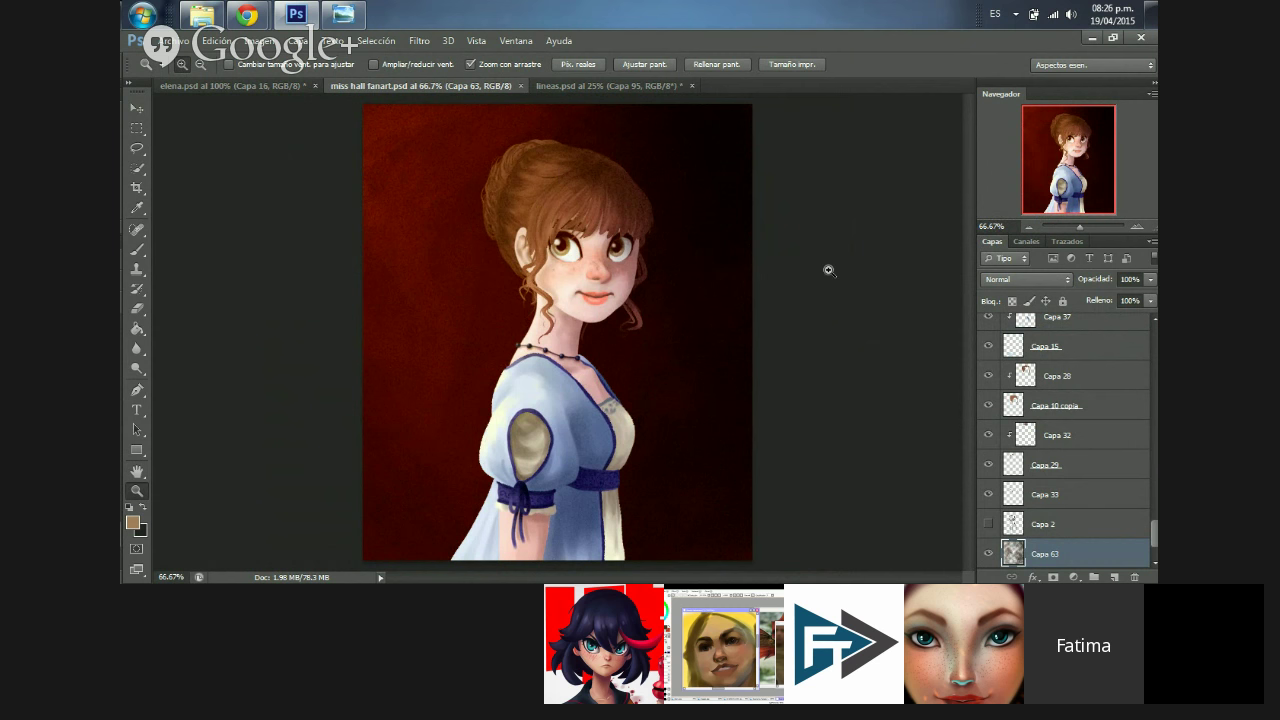
{"action": "key", "text": "h"}
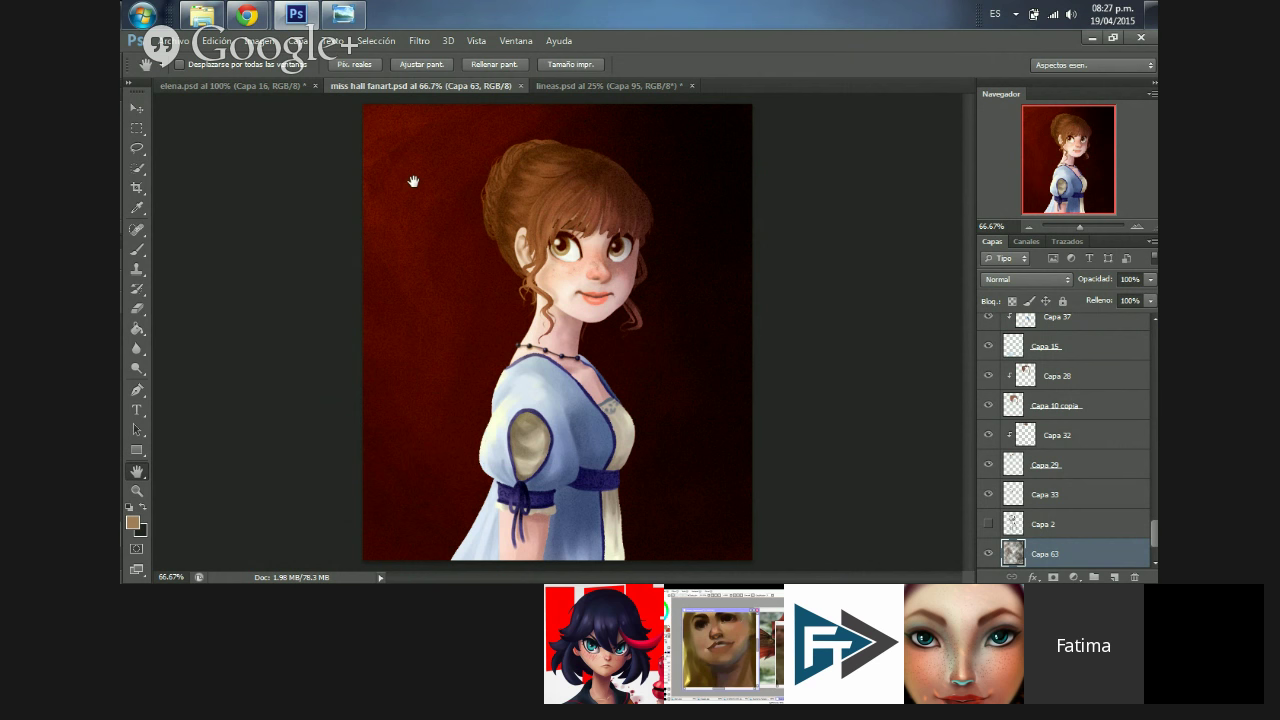
- Return to elena.psd and compare the portrait with and without the lineas layer
{"action": "left_click", "coordinate": [286, 91]}
{"action": "scroll", "coordinate": [1058, 433], "scroll_direction": "up", "scroll_amount": 3}
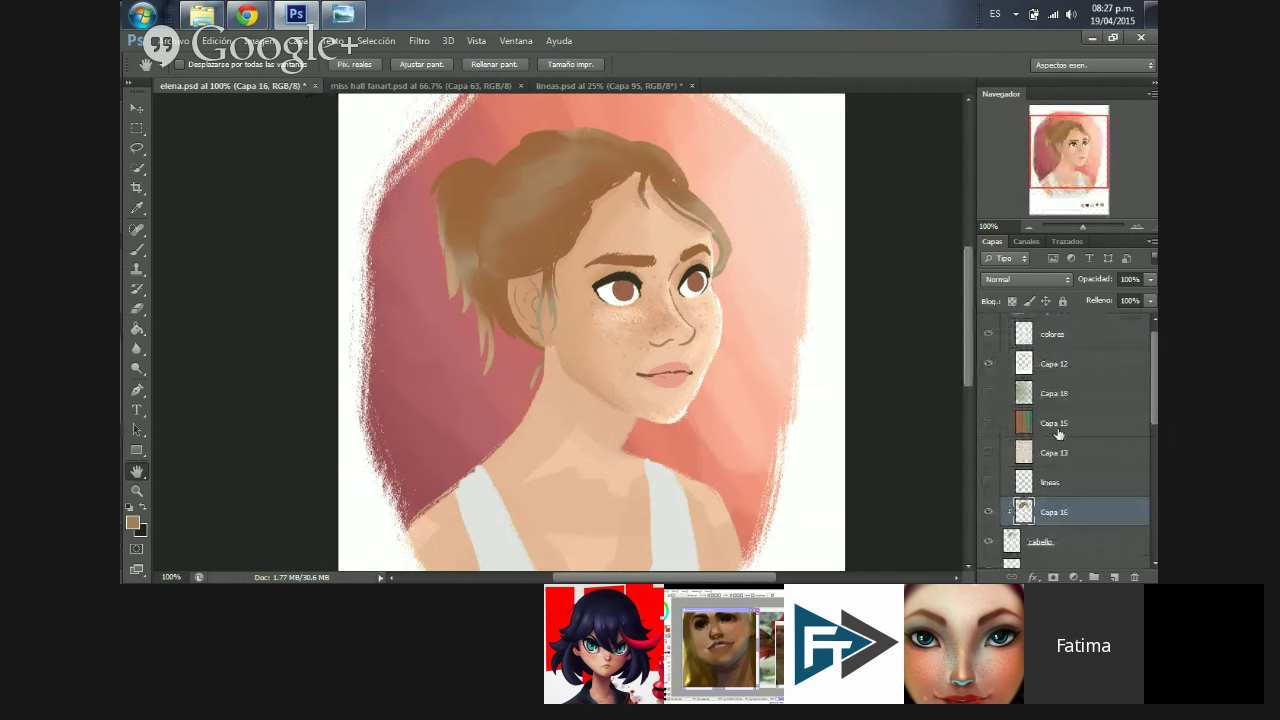
{"action": "left_click", "coordinate": [989, 483]}
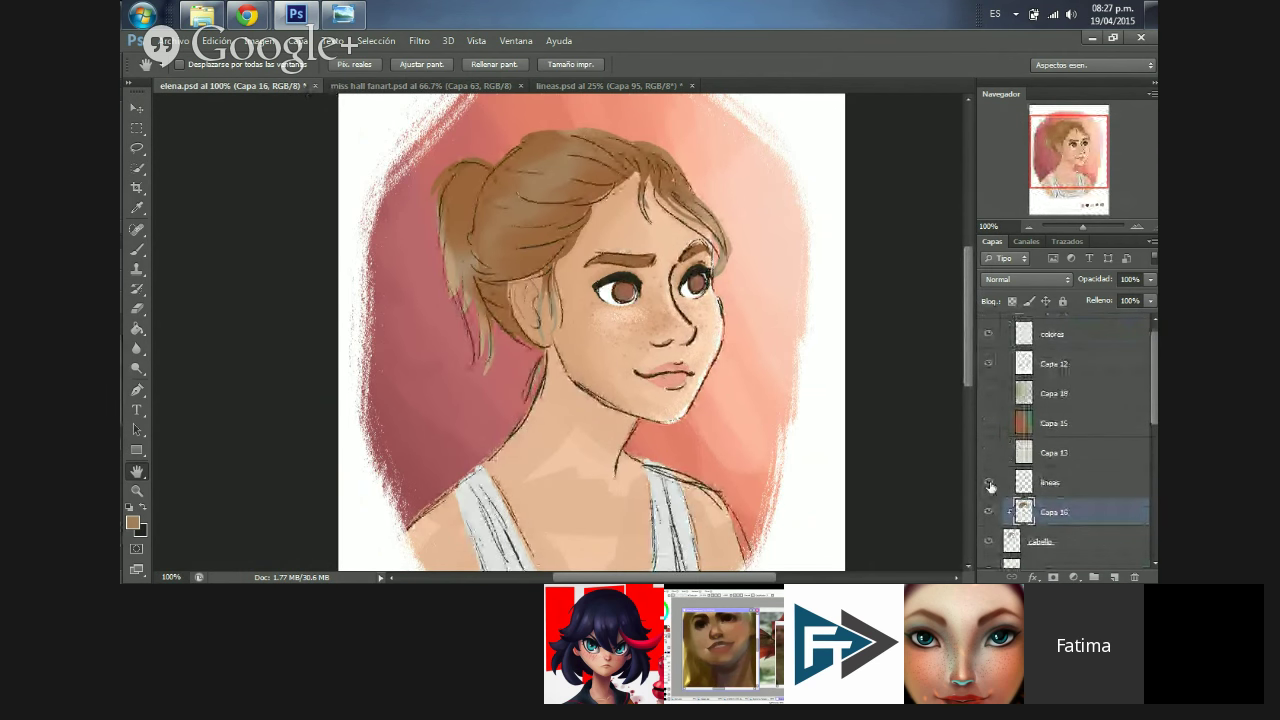
{"action": "left_click", "coordinate": [989, 483]}
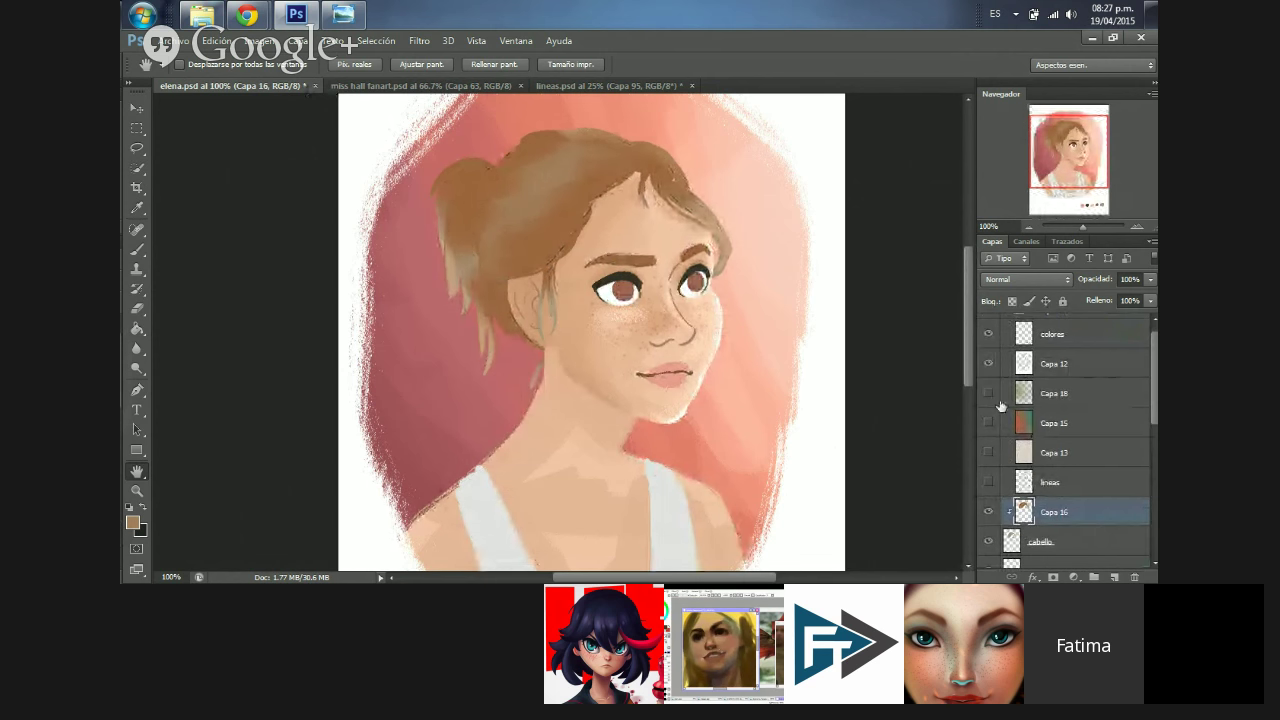
- Sample a light brown hair tone from the portrait and paint over the hair on Capa 16 with the Brush at 25% opacity
{"action": "key", "text": "v"}
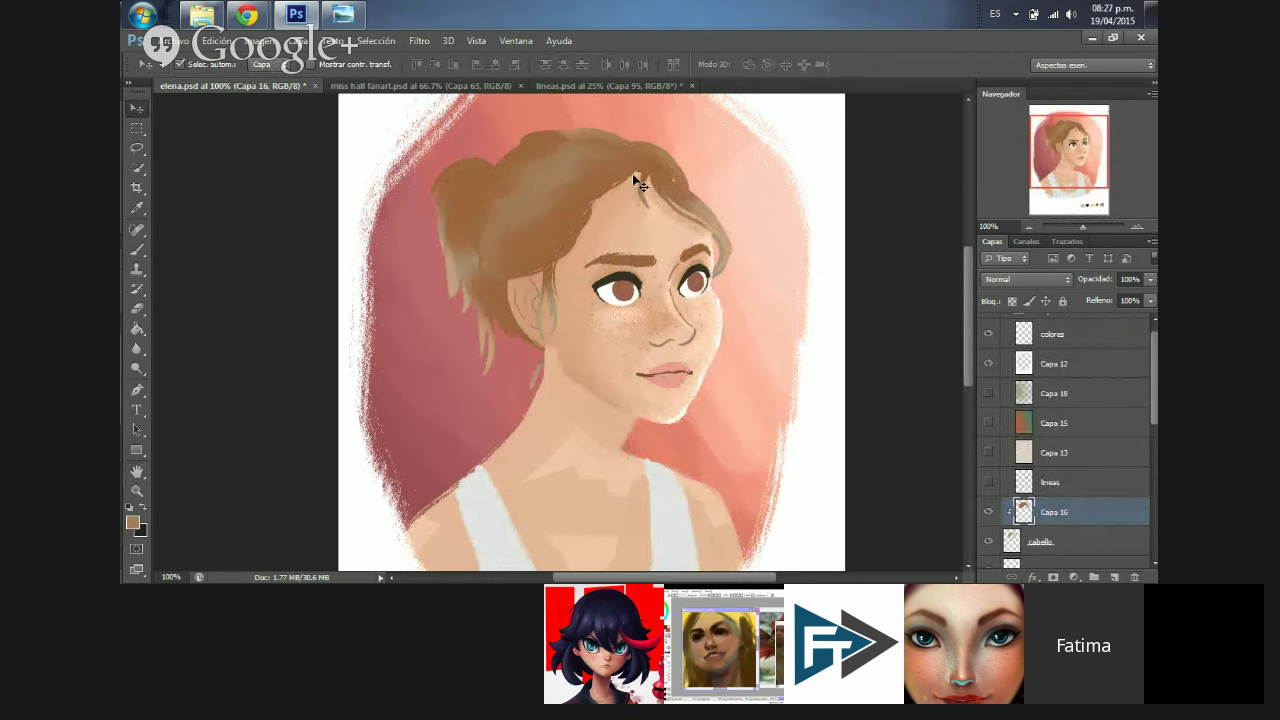
{"action": "key", "text": "i"}
{"action": "left_click", "coordinate": [458, 266]}
{"action": "key", "text": "b"}
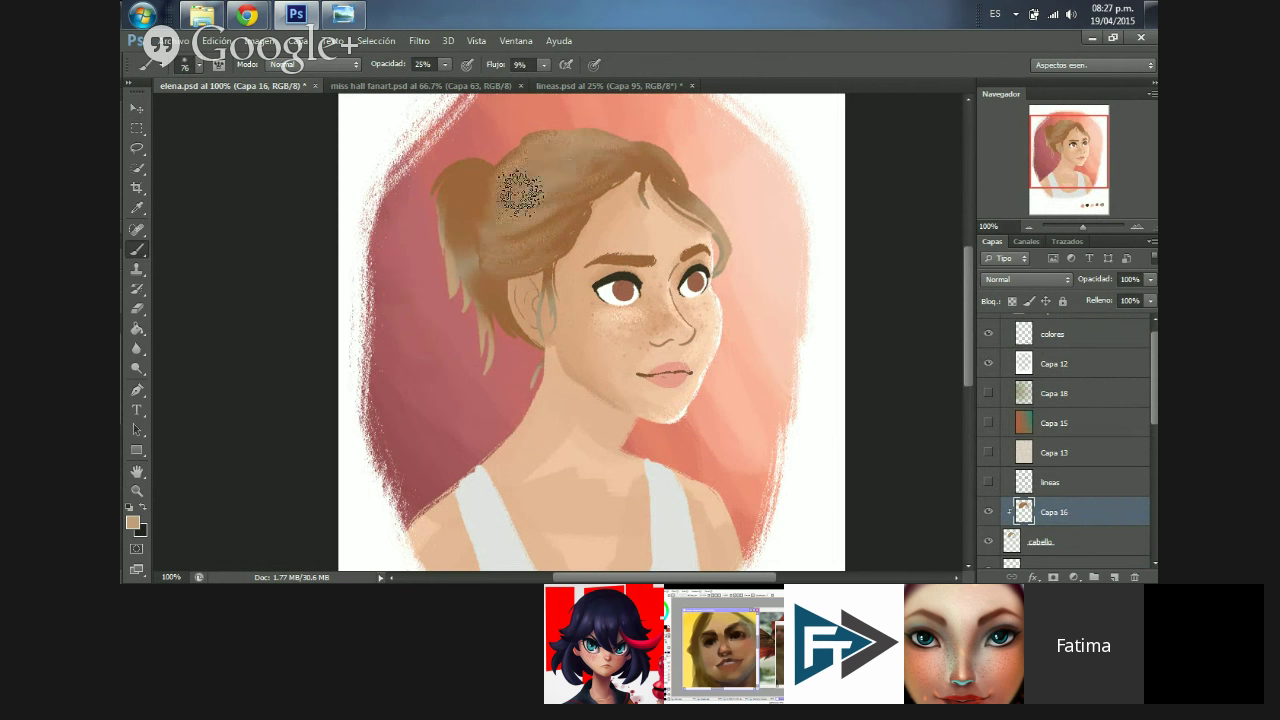
- Sample a brown from the hair above the forehead and set the brush flow to 100%
{"action": "key", "text": "i"}
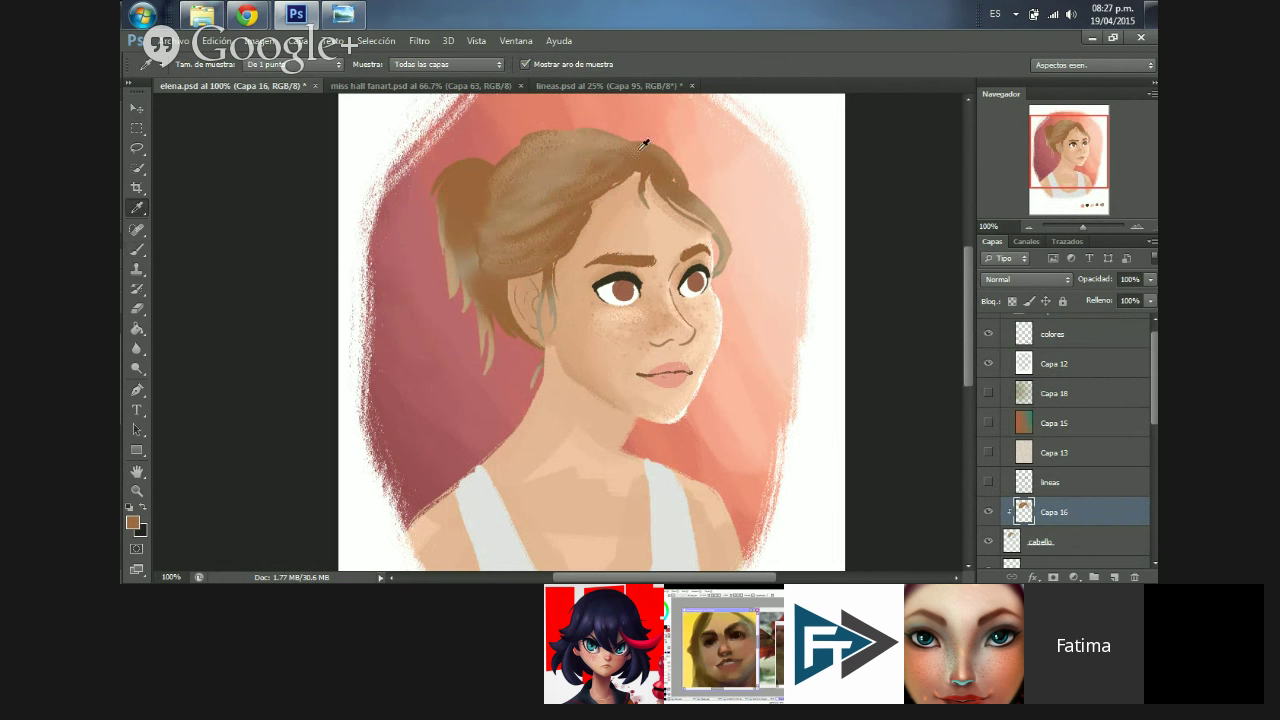
{"action": "key", "text": "b"}
{"action": "left_click", "coordinate": [542, 65]}
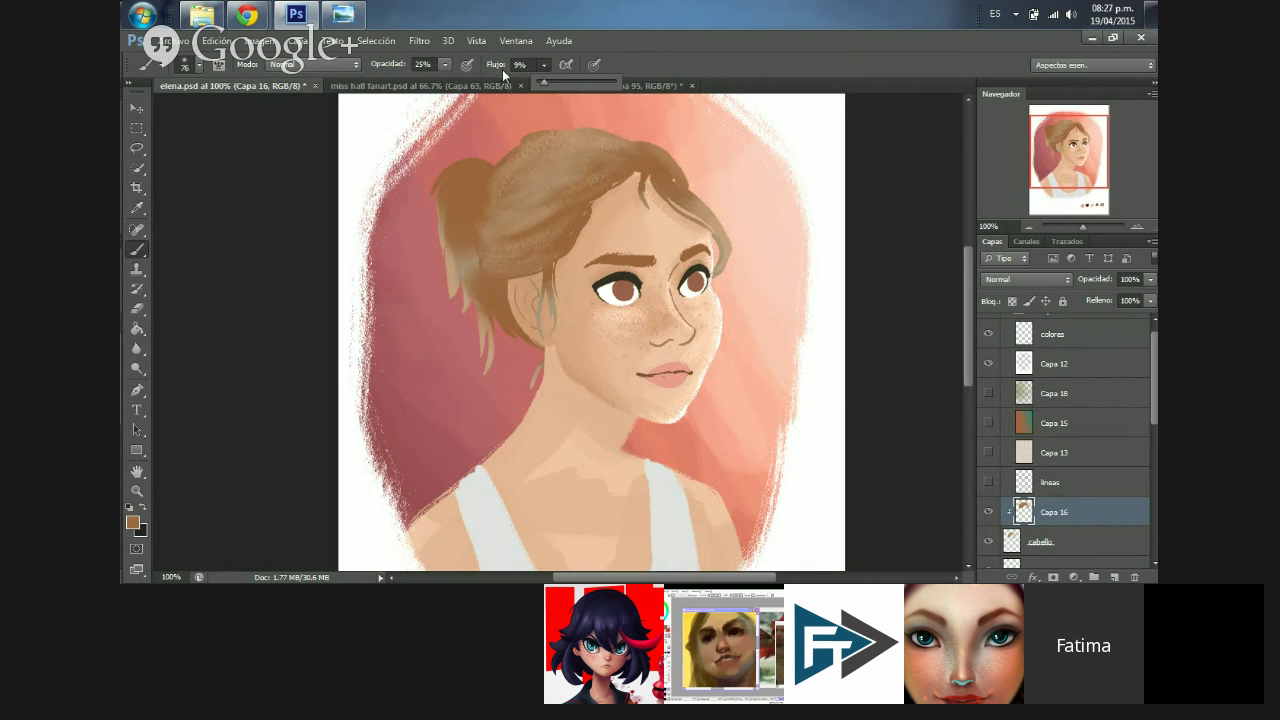
{"action": "left_click", "coordinate": [444, 64]}
{"action": "left_click", "coordinate": [544, 65]}
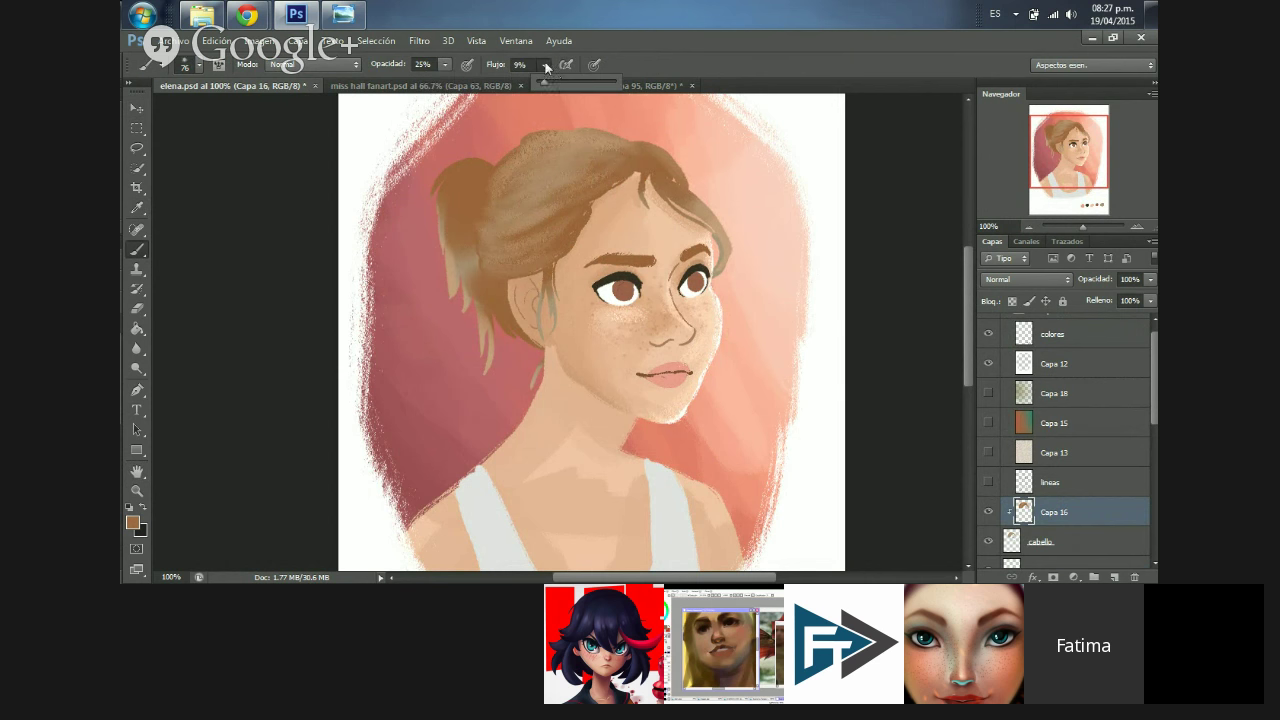
{"action": "mouse_move", "coordinate": [563, 88]}
{"action": "left_mouse_down"}
{"action": "mouse_move", "coordinate": [514, 205]}
{"action": "mouse_move", "coordinate": [633, 170]}
{"action": "mouse_move", "coordinate": [491, 207]}
{"action": "mouse_move", "coordinate": [508, 222]}
{"action": "mouse_move", "coordinate": [482, 211]}
{"action": "mouse_move", "coordinate": [473, 240]}
{"action": "mouse_move", "coordinate": [512, 230]}
{"action": "mouse_move", "coordinate": [473, 235]}
{"action": "mouse_move", "coordinate": [542, 250]}
{"action": "mouse_move", "coordinate": [488, 265]}
{"action": "mouse_move", "coordinate": [587, 227]}
{"action": "mouse_move", "coordinate": [593, 205]}
{"action": "mouse_move", "coordinate": [537, 250]}
{"action": "mouse_move", "coordinate": [594, 214]}
{"action": "mouse_move", "coordinate": [637, 152]}
{"action": "mouse_move", "coordinate": [526, 203]}
{"action": "mouse_move", "coordinate": [531, 163]}
{"action": "mouse_move", "coordinate": [501, 160]}
{"action": "mouse_move", "coordinate": [548, 158]}
{"action": "mouse_move", "coordinate": [548, 137]}
{"action": "mouse_move", "coordinate": [633, 141]}
{"action": "mouse_move", "coordinate": [646, 155]}
{"action": "mouse_move", "coordinate": [542, 130]}
{"action": "mouse_move", "coordinate": [646, 158]}
{"action": "mouse_move", "coordinate": [580, 140]}
{"action": "mouse_move", "coordinate": [524, 176]}
{"action": "mouse_move", "coordinate": [596, 150]}
{"action": "left_mouse_up"}
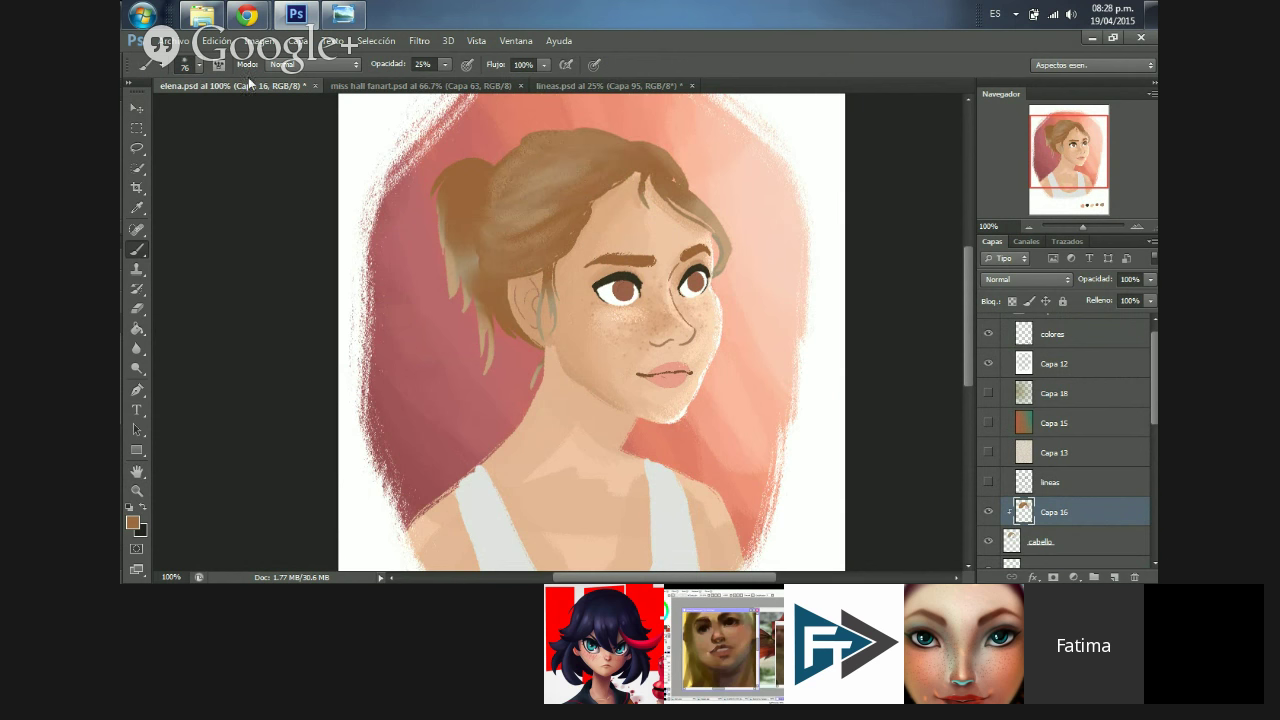
- Set the brush size to 47 px and paint over the hair from the crown toward the bun
{"action": "left_click", "coordinate": [201, 64]}
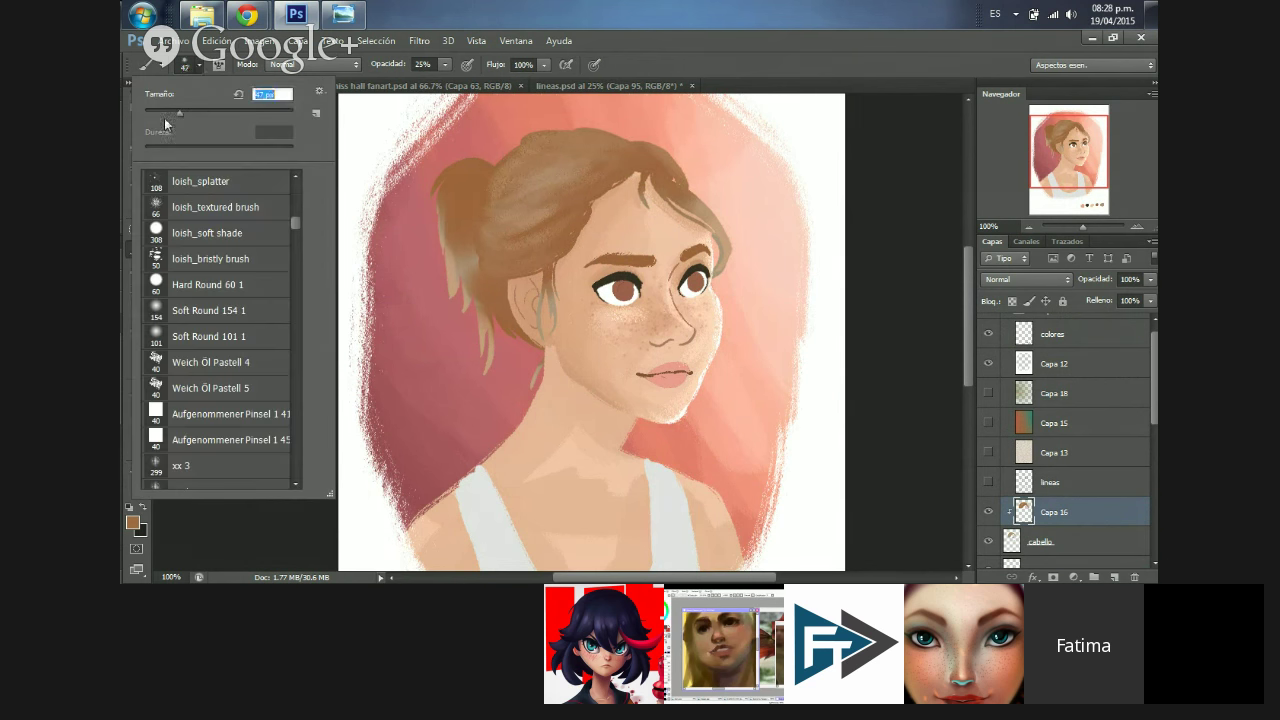
{"action": "left_click", "coordinate": [491, 177]}
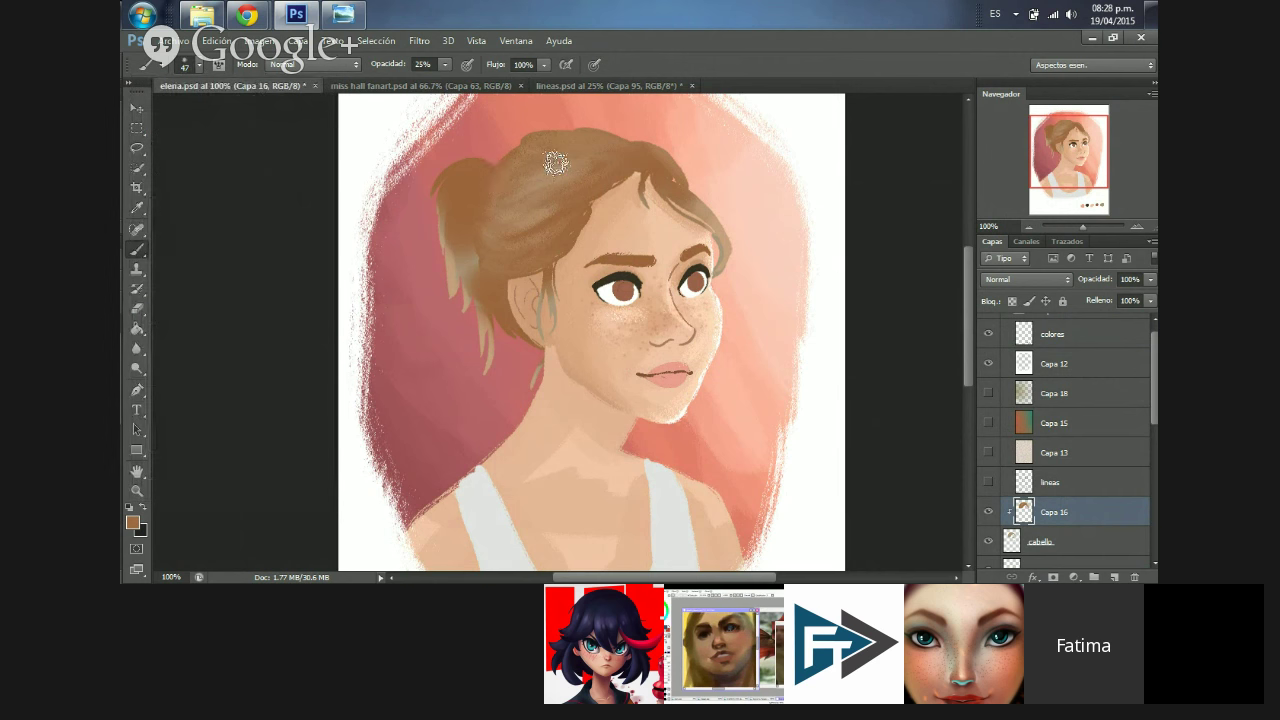
{"action": "mouse_move", "coordinate": [525, 183]}
{"action": "left_mouse_down"}
{"action": "mouse_move", "coordinate": [469, 223]}
{"action": "mouse_move", "coordinate": [535, 189]}
{"action": "mouse_move", "coordinate": [477, 223]}
{"action": "left_mouse_up"}
- Set the brush opacity to 45% and paint over the hair near the bun
{"action": "left_click_drag", "start_coordinate": [444, 64], "coordinate": [504, 82]}
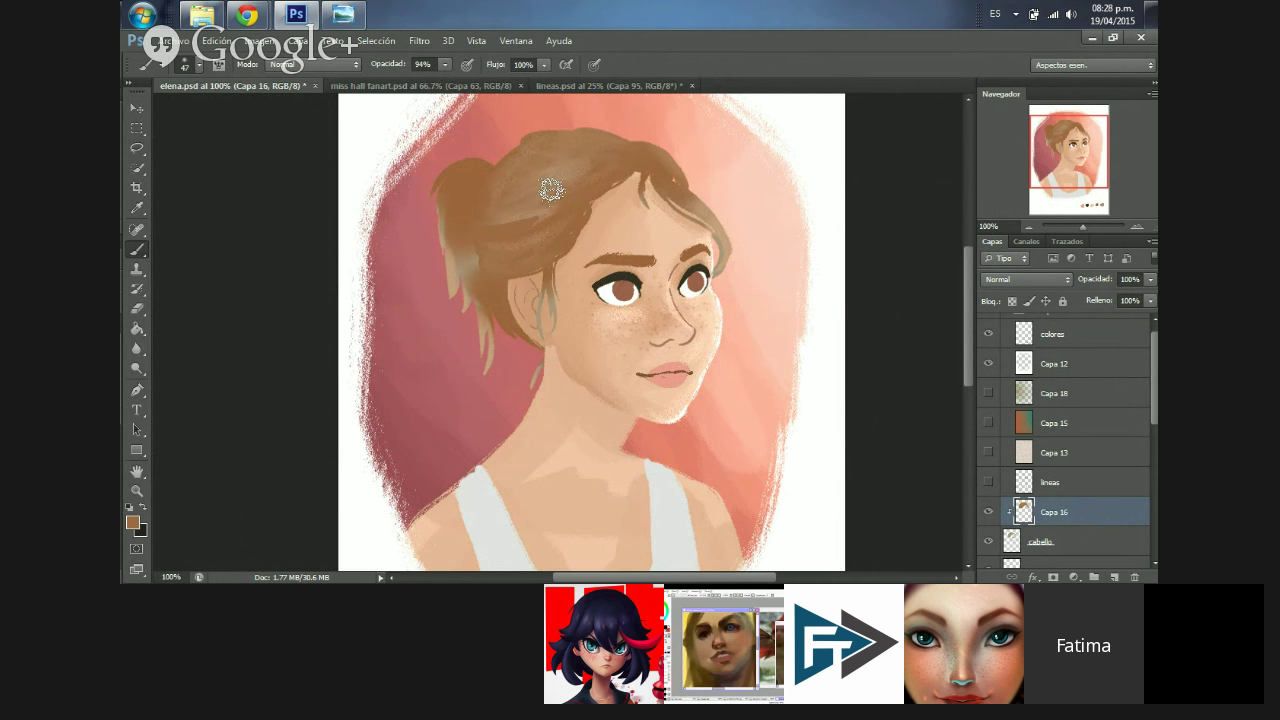
{"action": "left_click", "coordinate": [444, 64]}
{"action": "left_click_drag", "start_coordinate": [445, 80], "coordinate": [407, 80]}
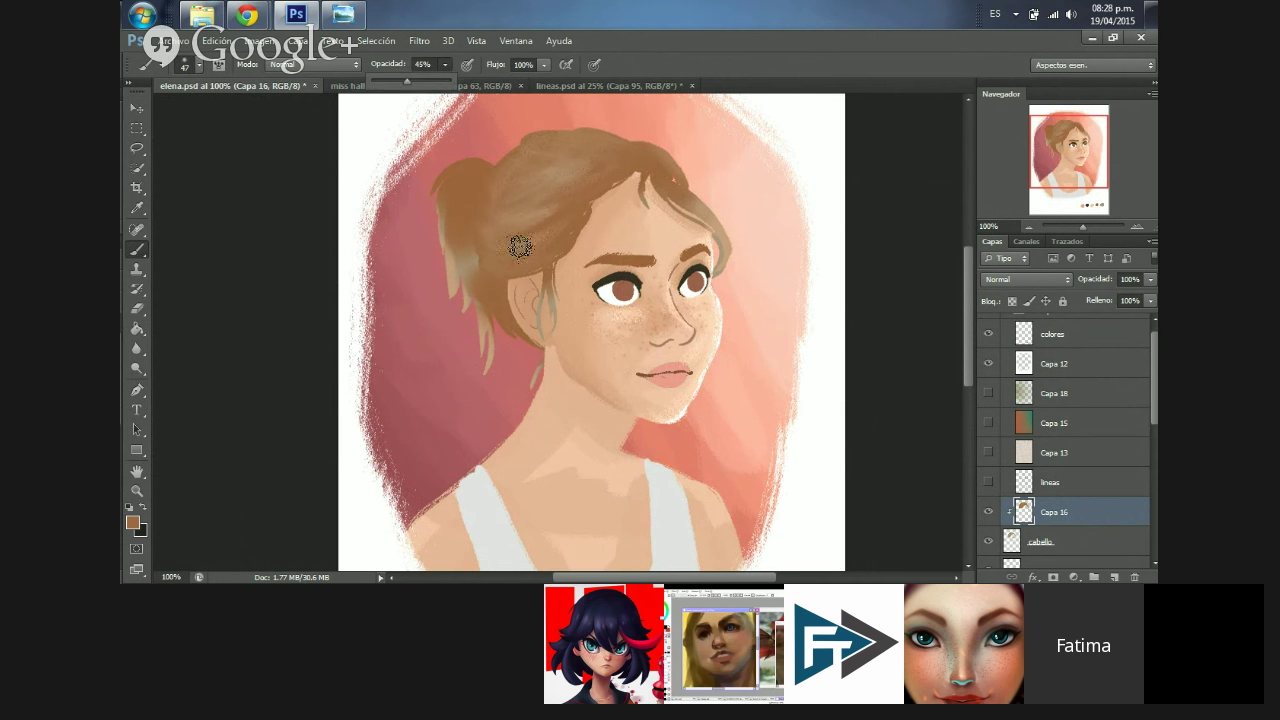
{"action": "left_click", "coordinate": [479, 223]}
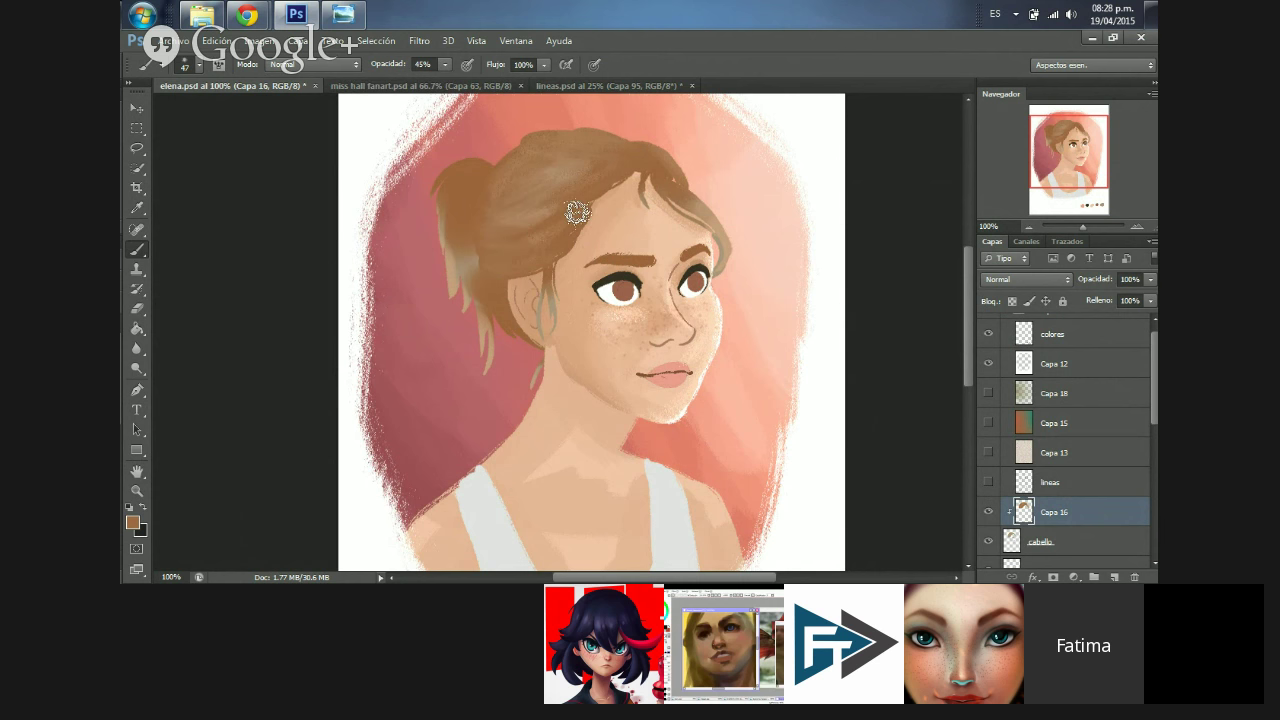
- Sample light and darker browns from the hair and blend them across the crown on layer Capa 16
{"action": "key", "text": "i"}
{"action": "key", "text": "b"}
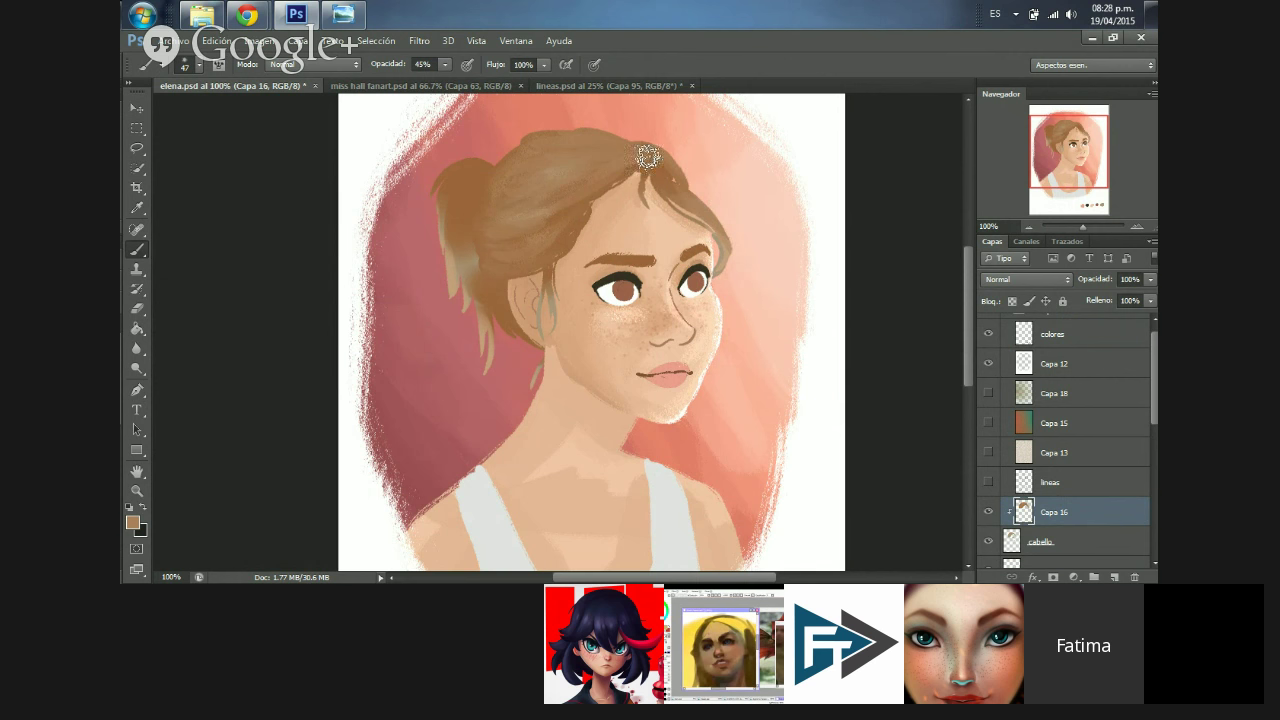
{"action": "key", "text": "i"}
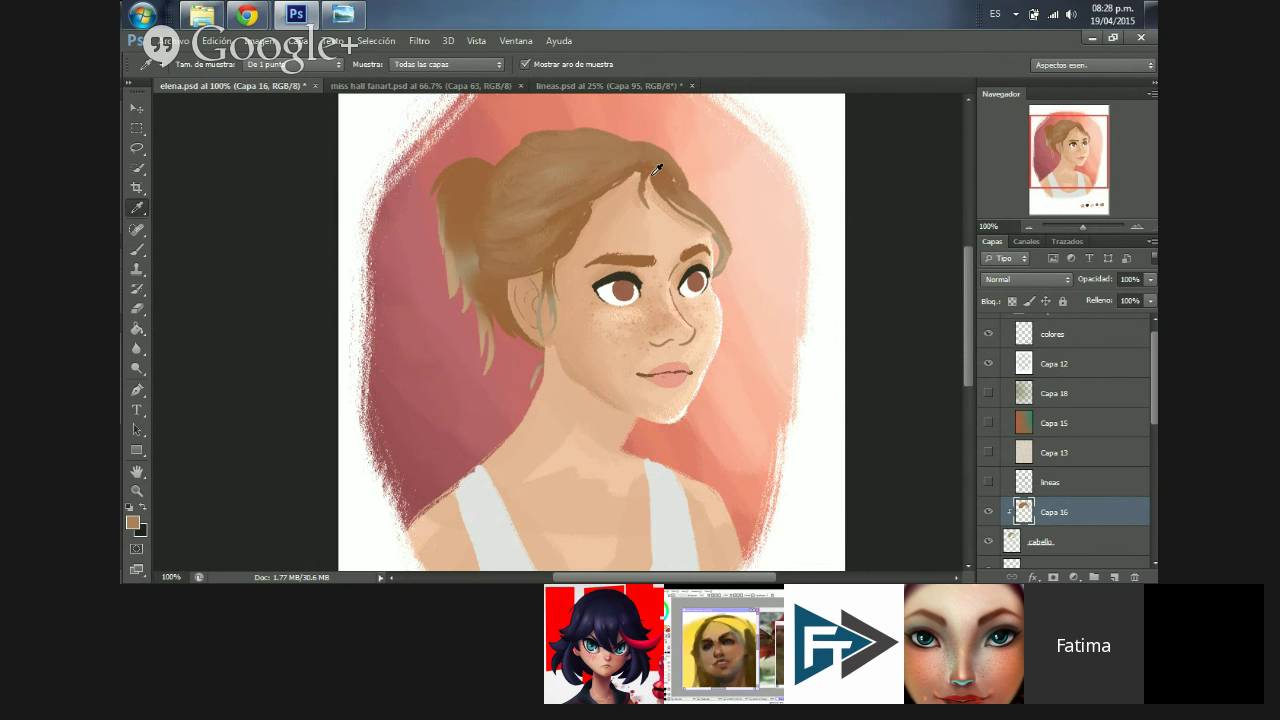
{"action": "key", "text": "b"}
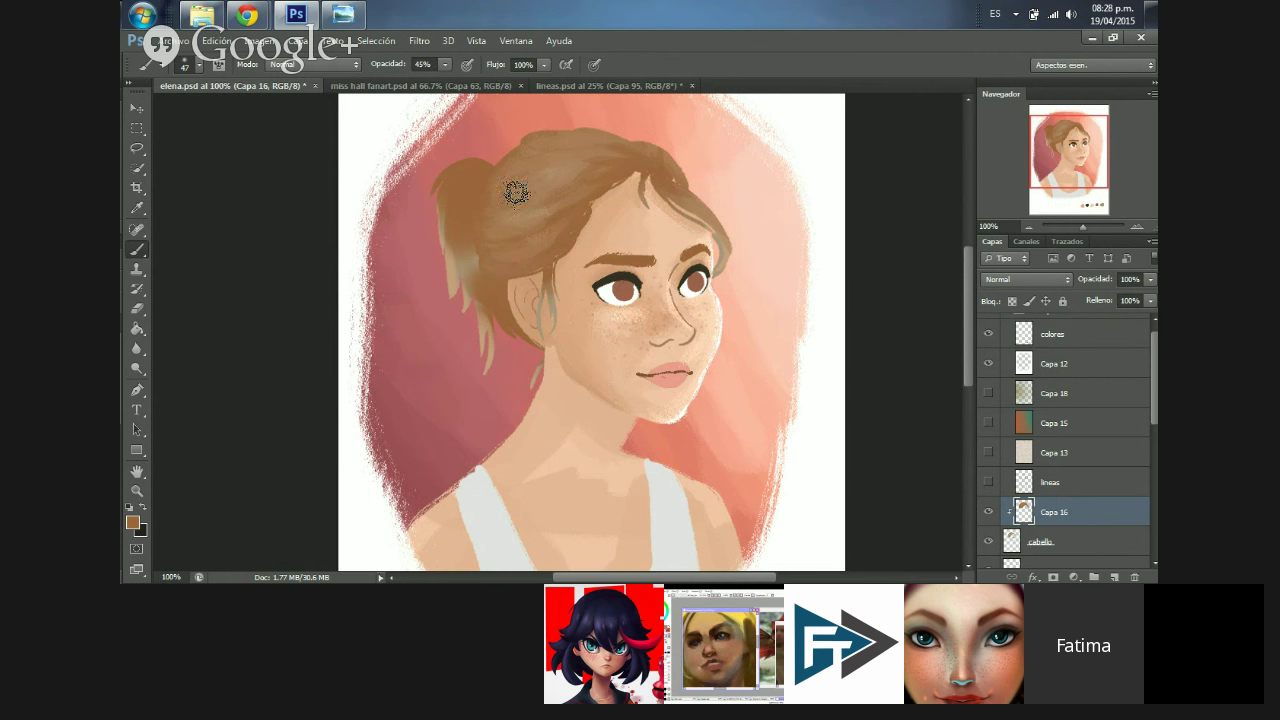
- Choose a brown from the hair as the foreground colour and continue blending the crown with tones sampled from the hair
{"action": "left_click", "coordinate": [135, 524]}
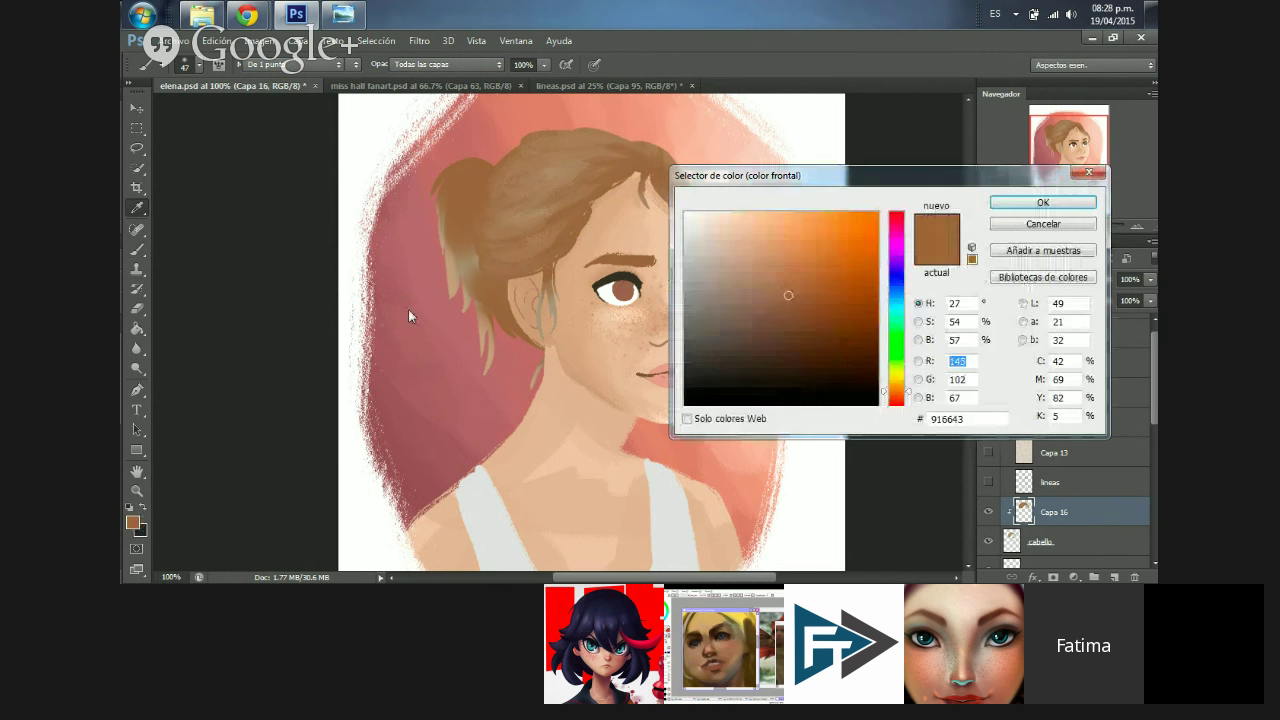
{"action": "left_click", "coordinate": [534, 217]}
{"action": "left_click", "coordinate": [1023, 203]}
{"action": "key", "text": "b"}
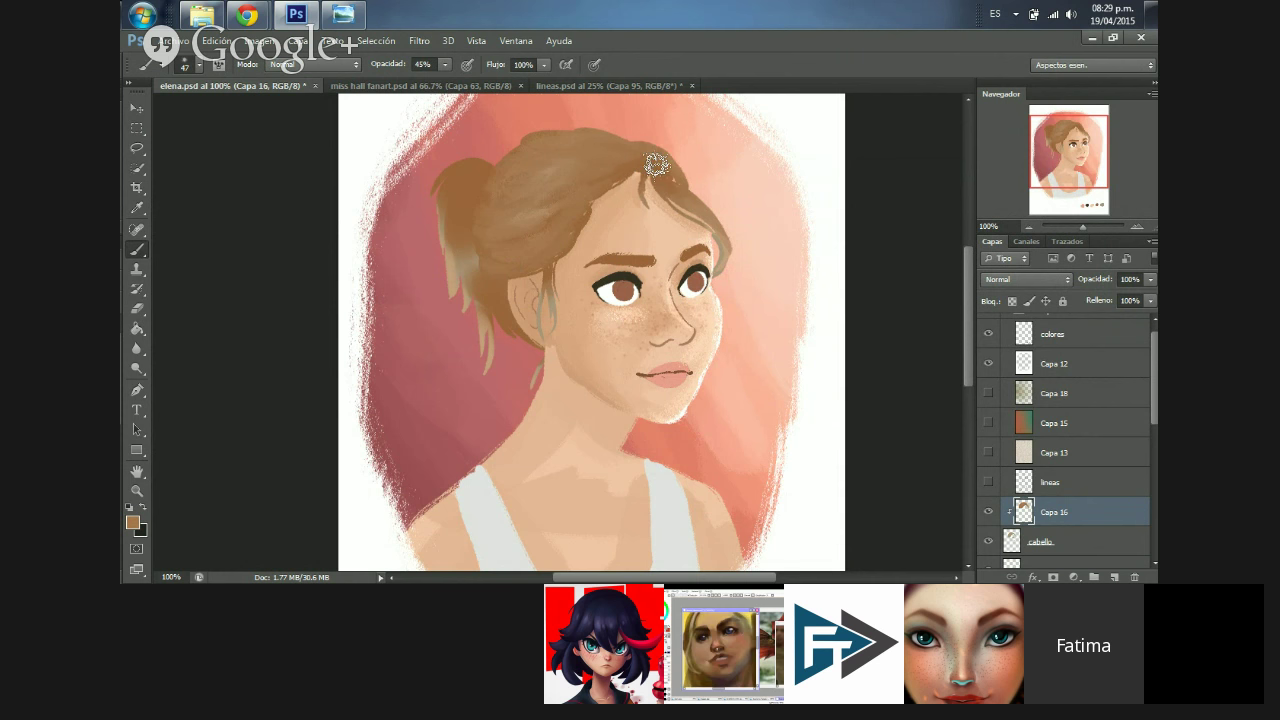
{"action": "key", "text": "i"}
{"action": "key", "text": "b"}
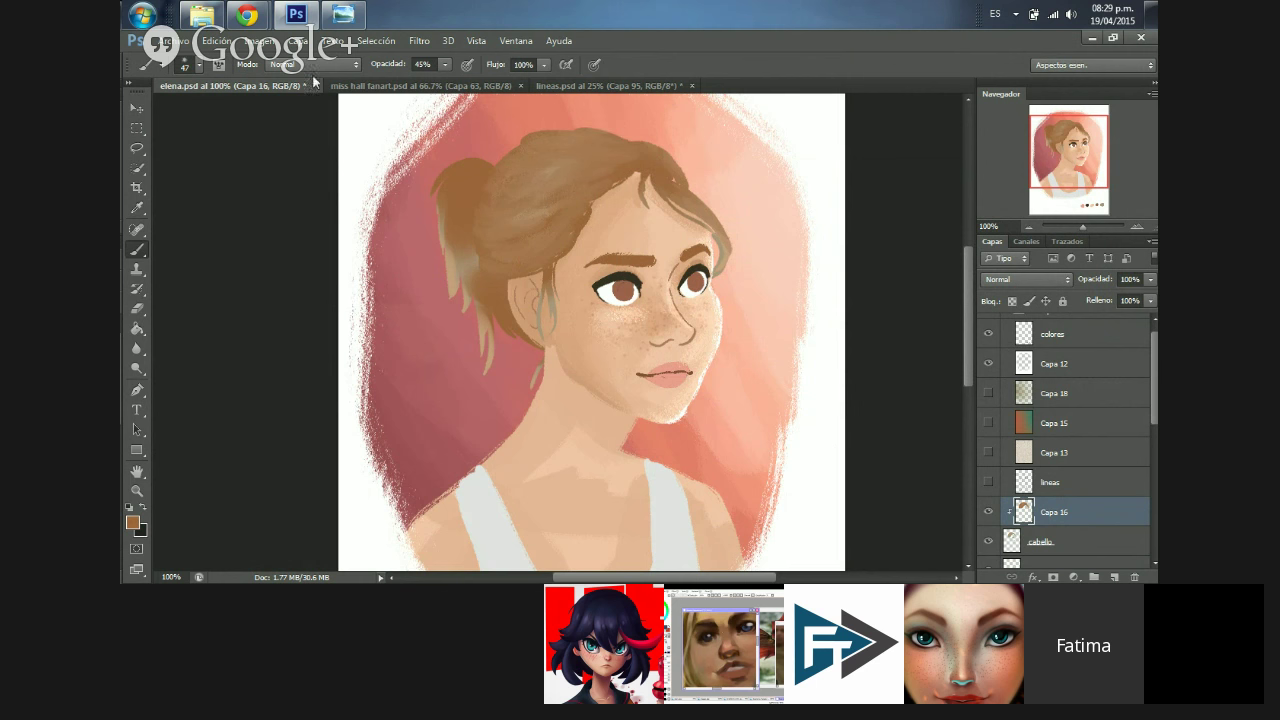
- Flip the whole image horizontally
{"action": "left_click", "coordinate": [258, 41]}
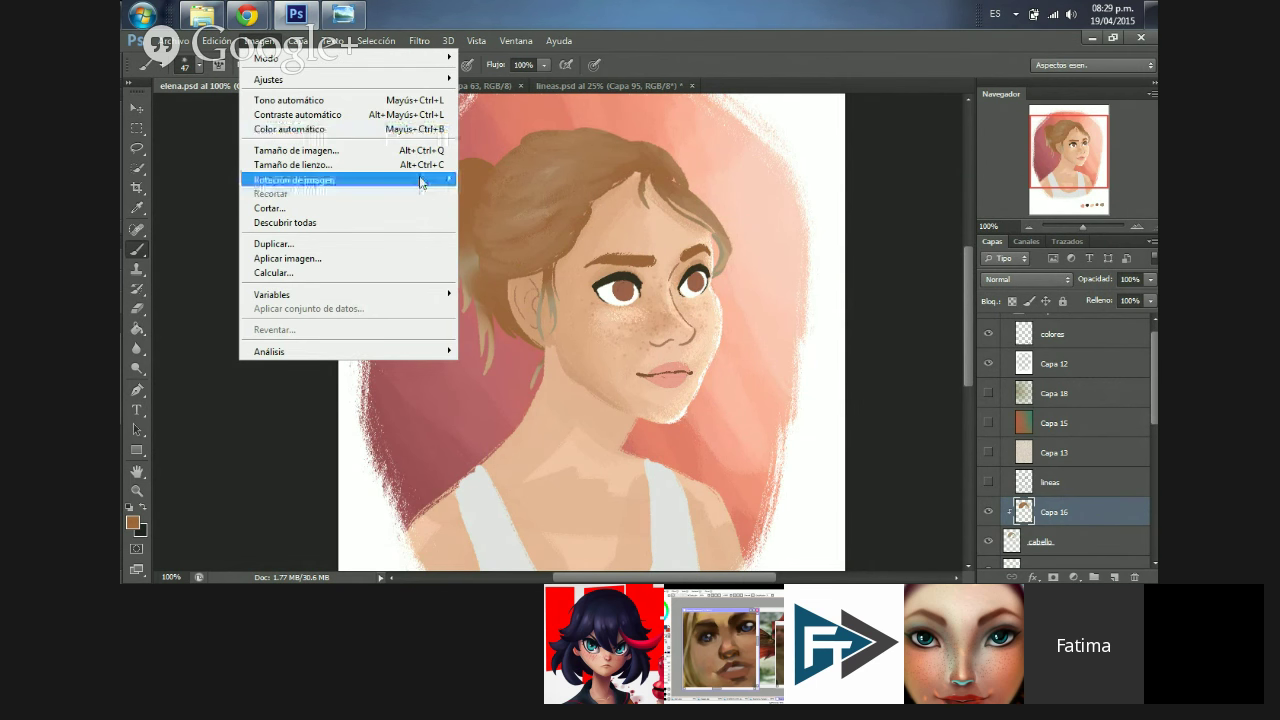
{"action": "mouse_move", "coordinate": [422, 183]}
{"action": "left_click", "coordinate": [544, 248]}
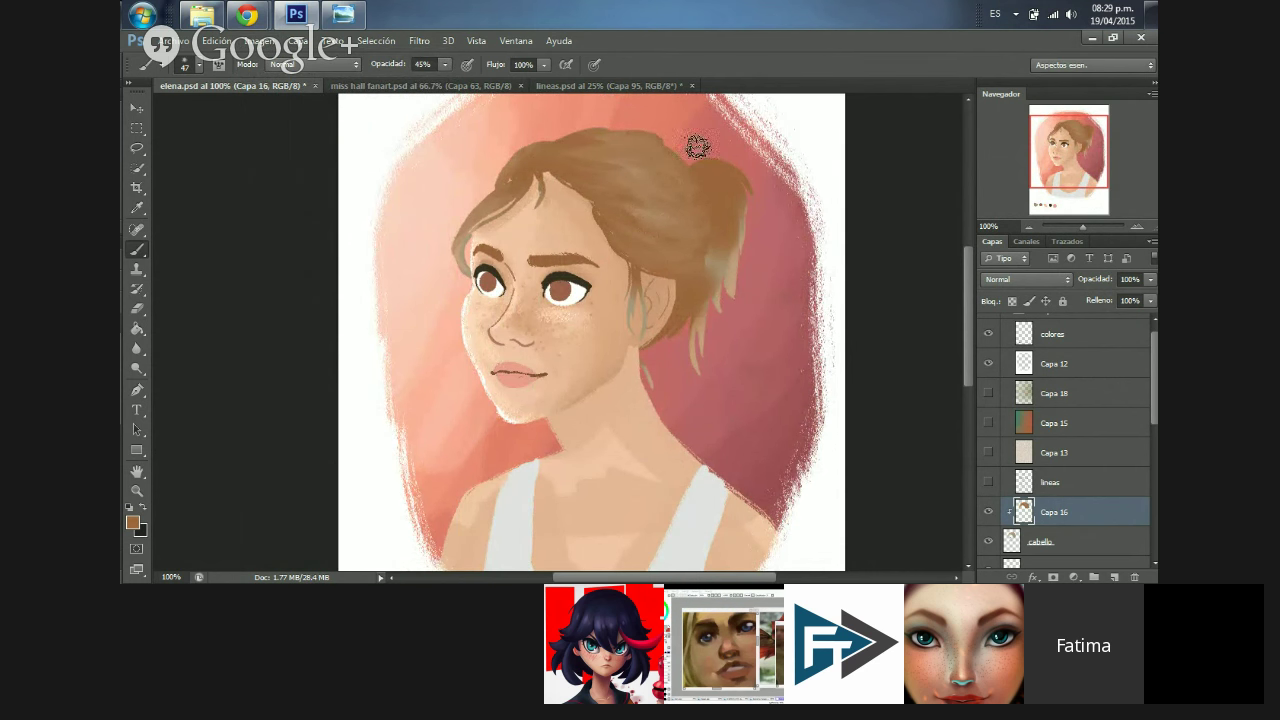
- Paint soft strands across the top and side of the hair using sampled hair tones, and save elena.psd
{"action": "left_click", "coordinate": [643, 152], "text": "alt"}
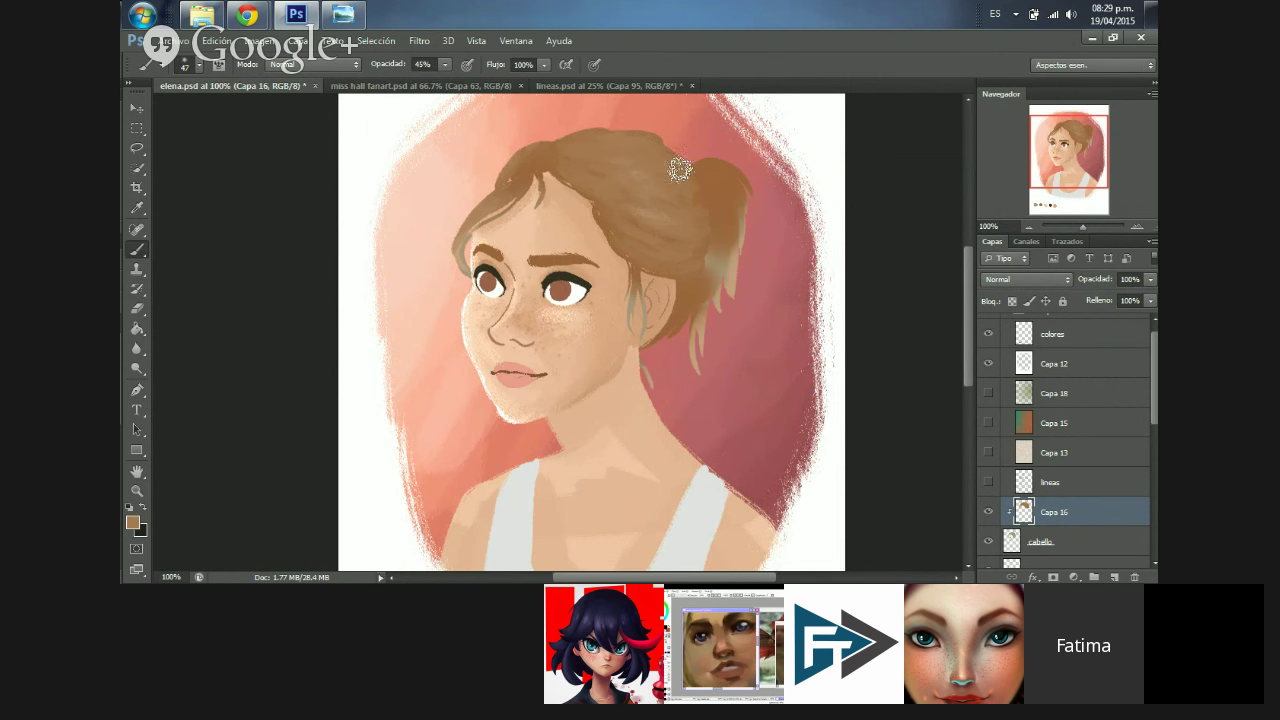
{"action": "key", "text": "i"}
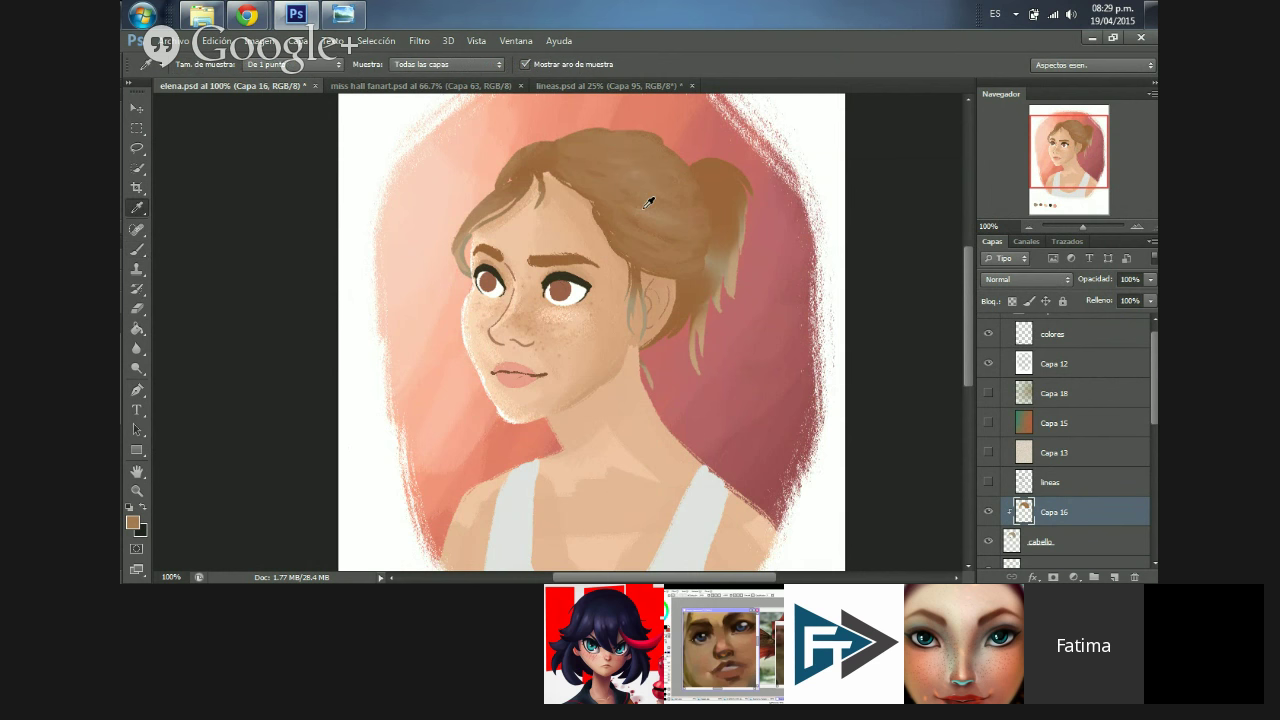
{"action": "key", "text": "b"}
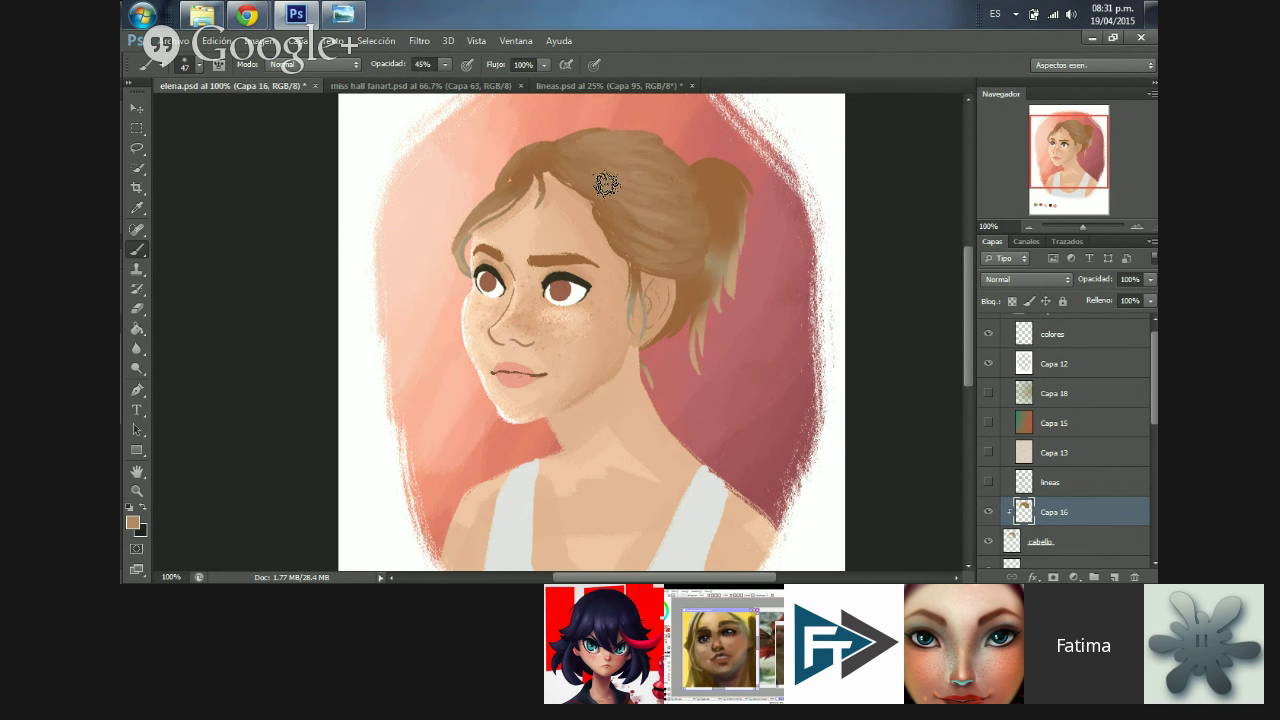
{"action": "key", "text": "i"}
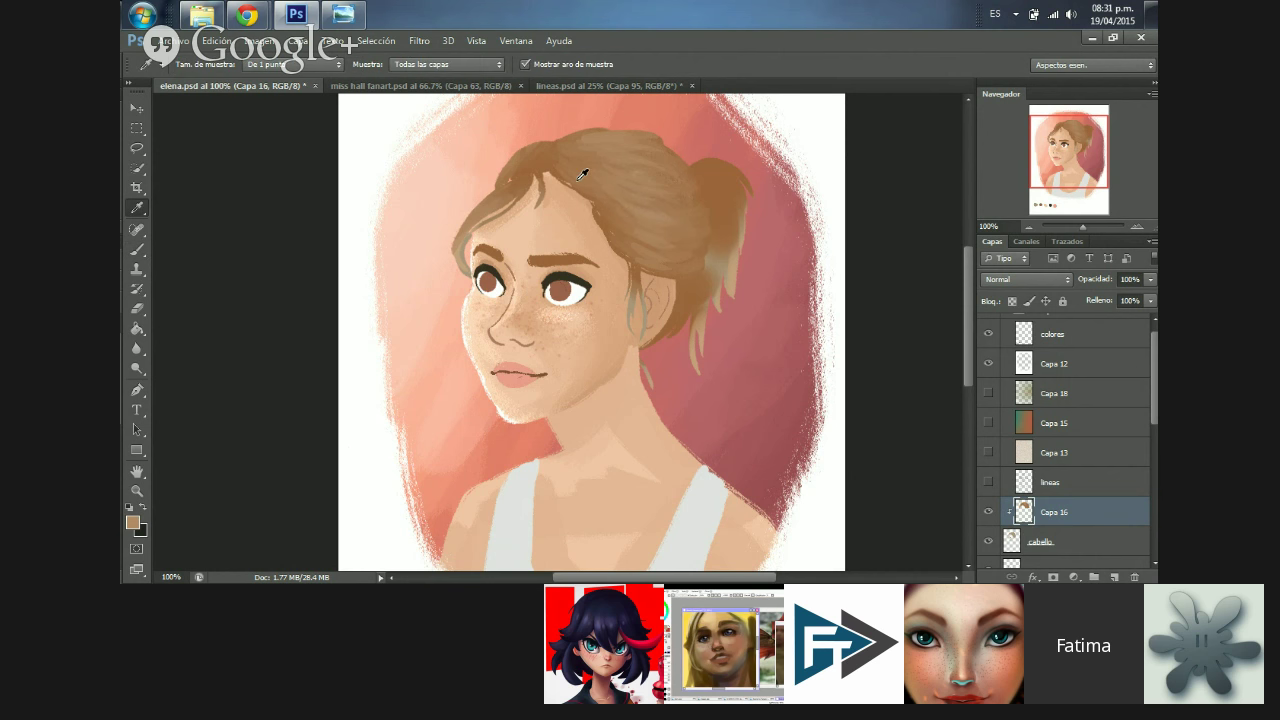
{"action": "left_click", "coordinate": [580, 174]}
{"action": "key", "text": "b"}
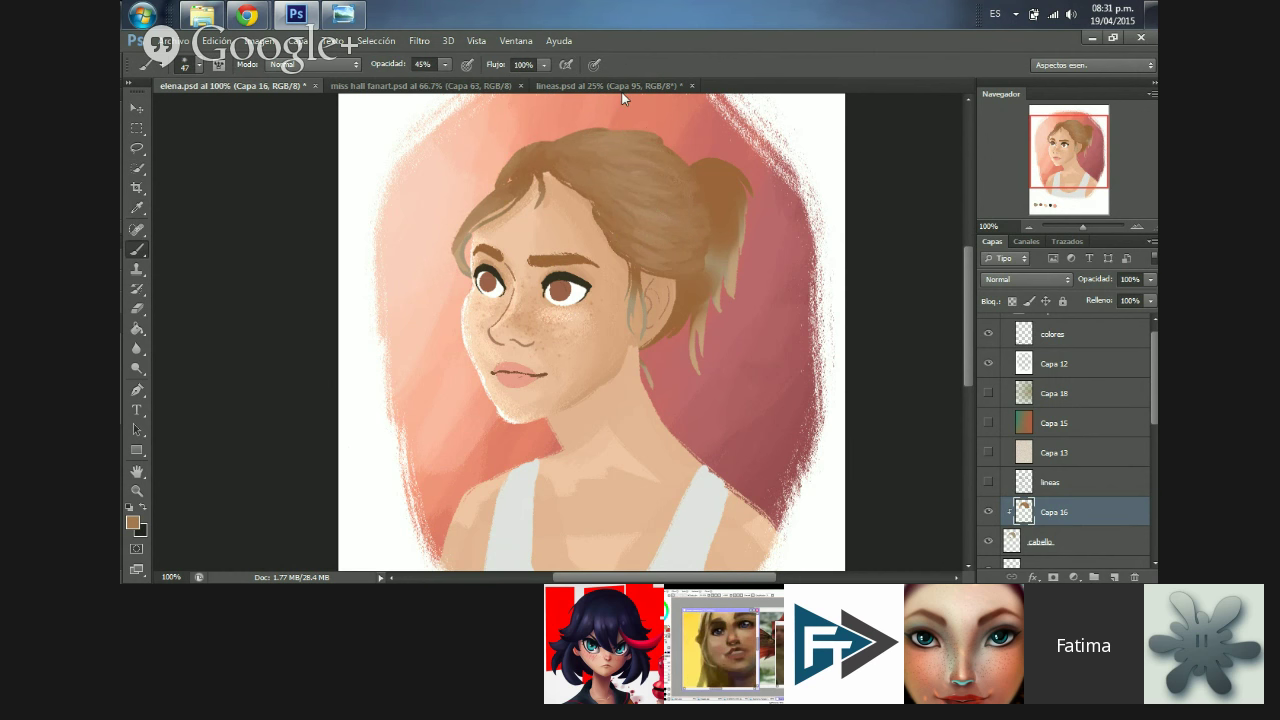
{"action": "key", "text": "ctrl+s"}
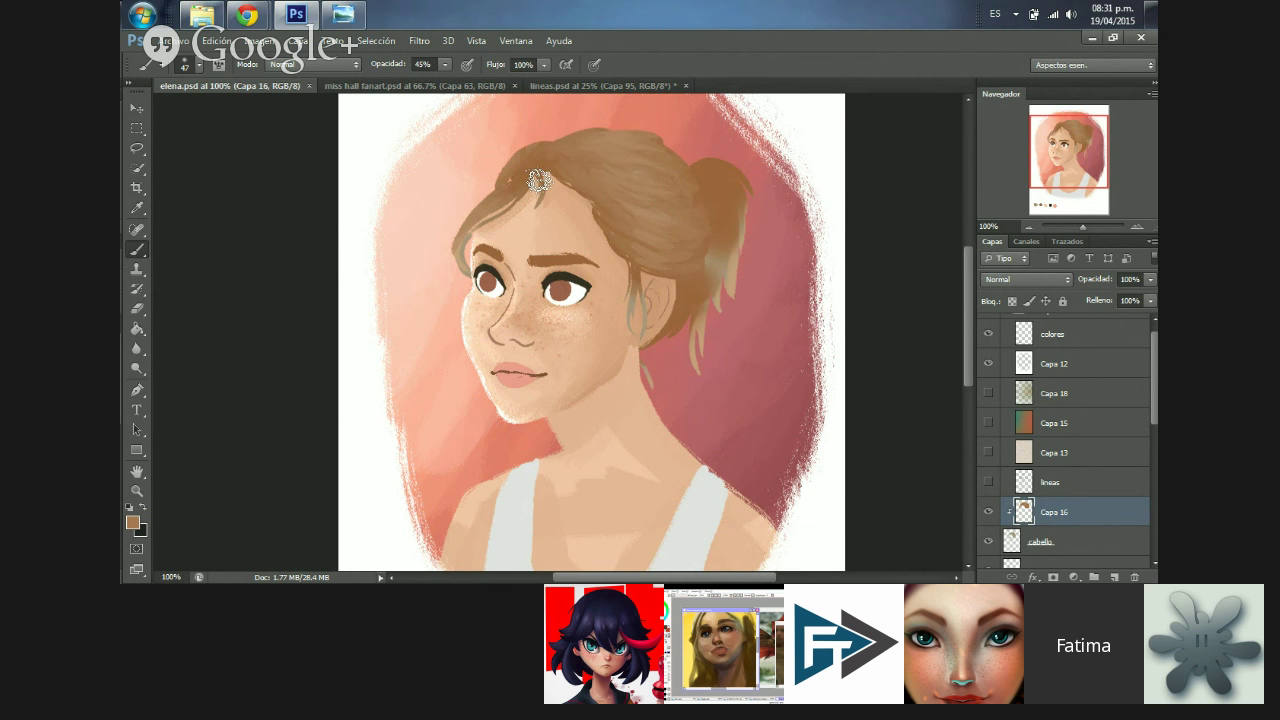
- Lighten the fringe strand beside the forehead with sampled tan and white, setting the brush flow to 41%
{"action": "left_click", "coordinate": [456, 251], "text": "alt"}
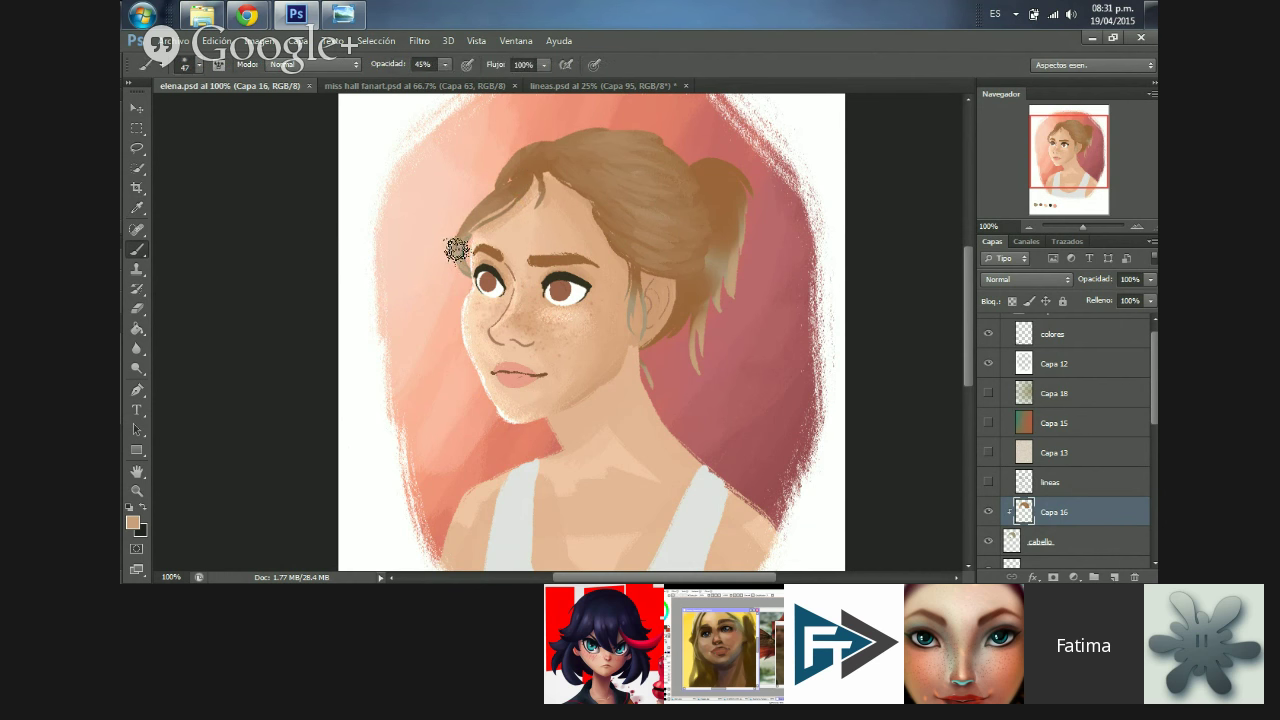
{"action": "mouse_move", "coordinate": [456, 251]}
{"action": "left_mouse_down"}
{"action": "mouse_move", "coordinate": [487, 232]}
{"action": "mouse_move", "coordinate": [461, 265]}
{"action": "mouse_move", "coordinate": [497, 212]}
{"action": "mouse_move", "coordinate": [533, 242]}
{"action": "left_mouse_up"}
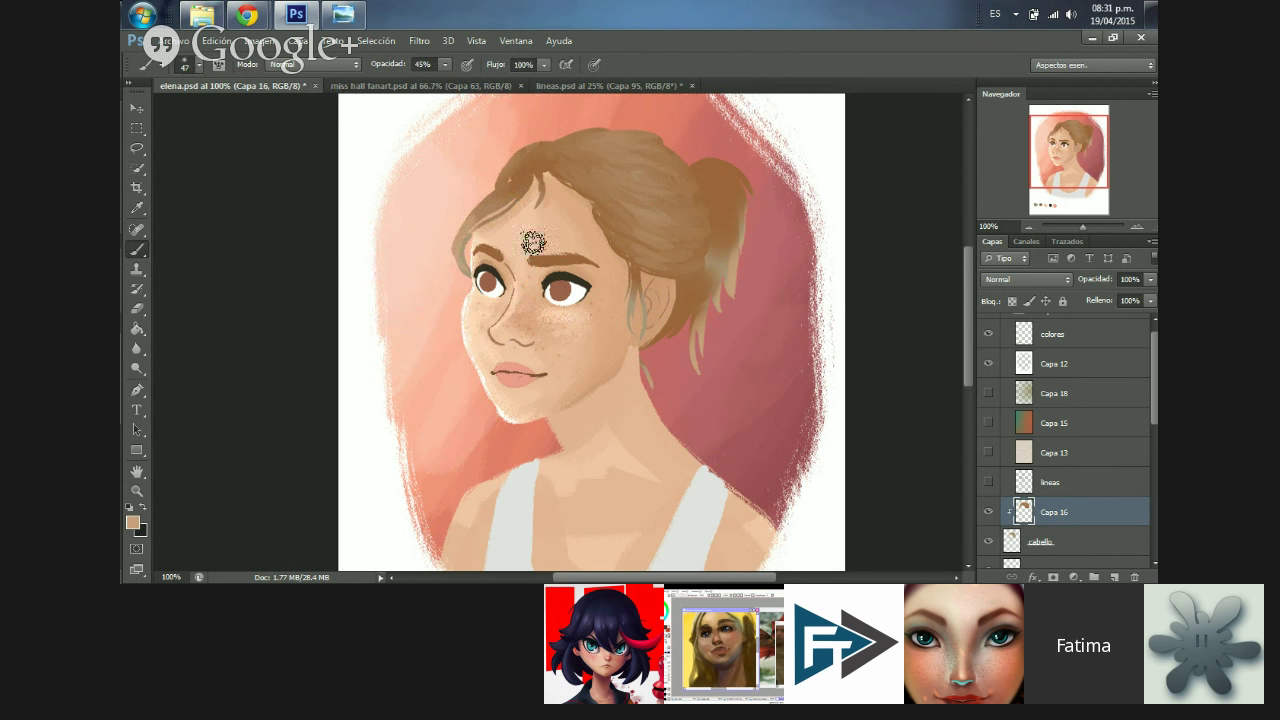
{"action": "key", "text": "i"}
{"action": "left_click", "coordinate": [374, 229]}
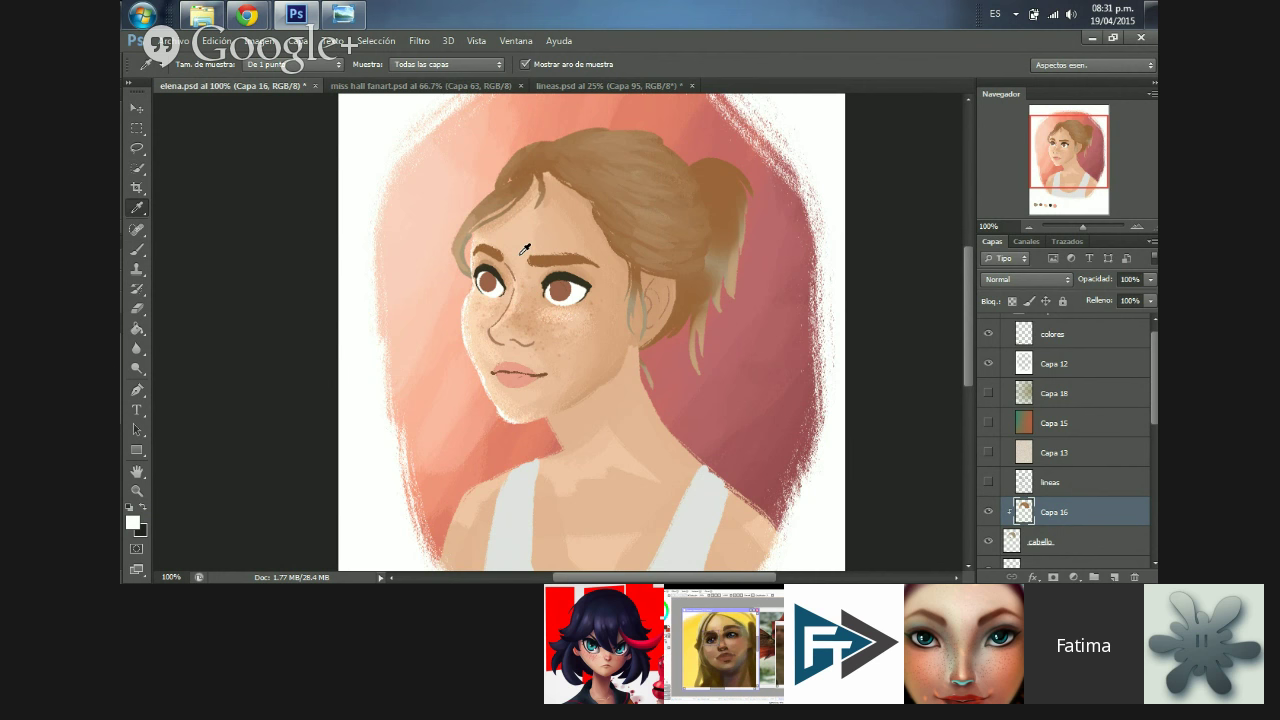
{"action": "key", "text": "b"}
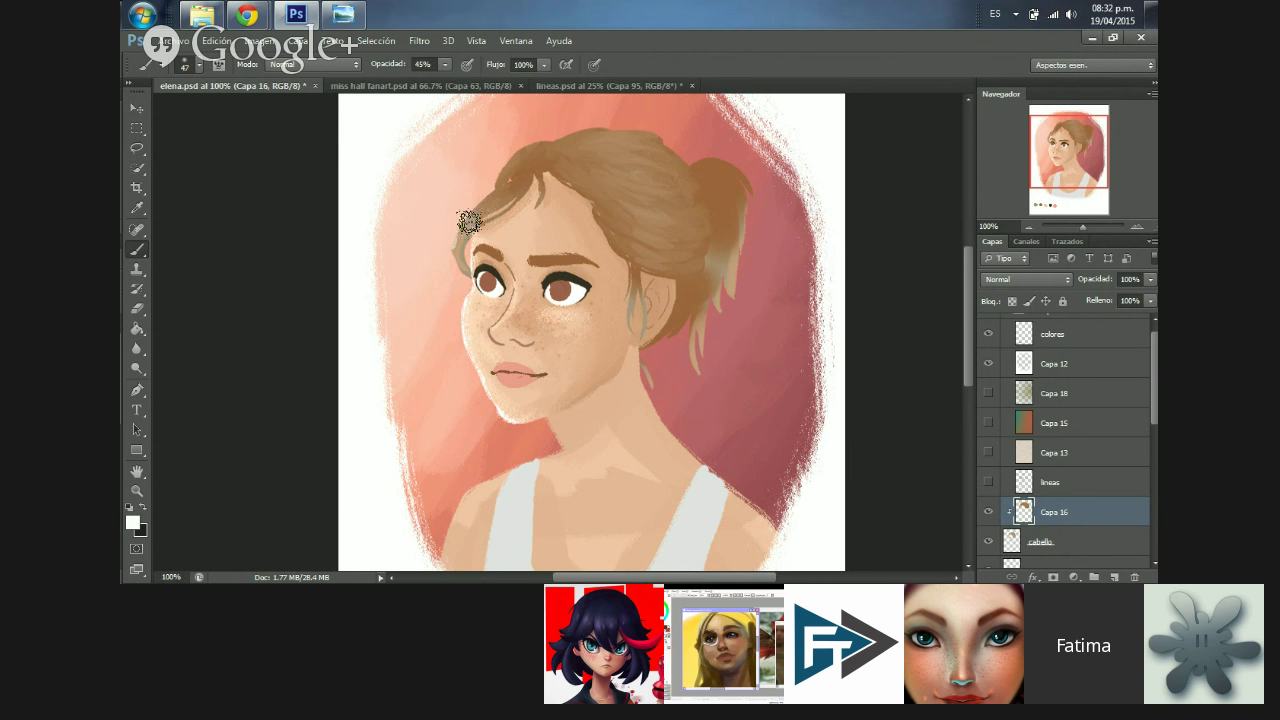
{"action": "left_click", "coordinate": [543, 64]}
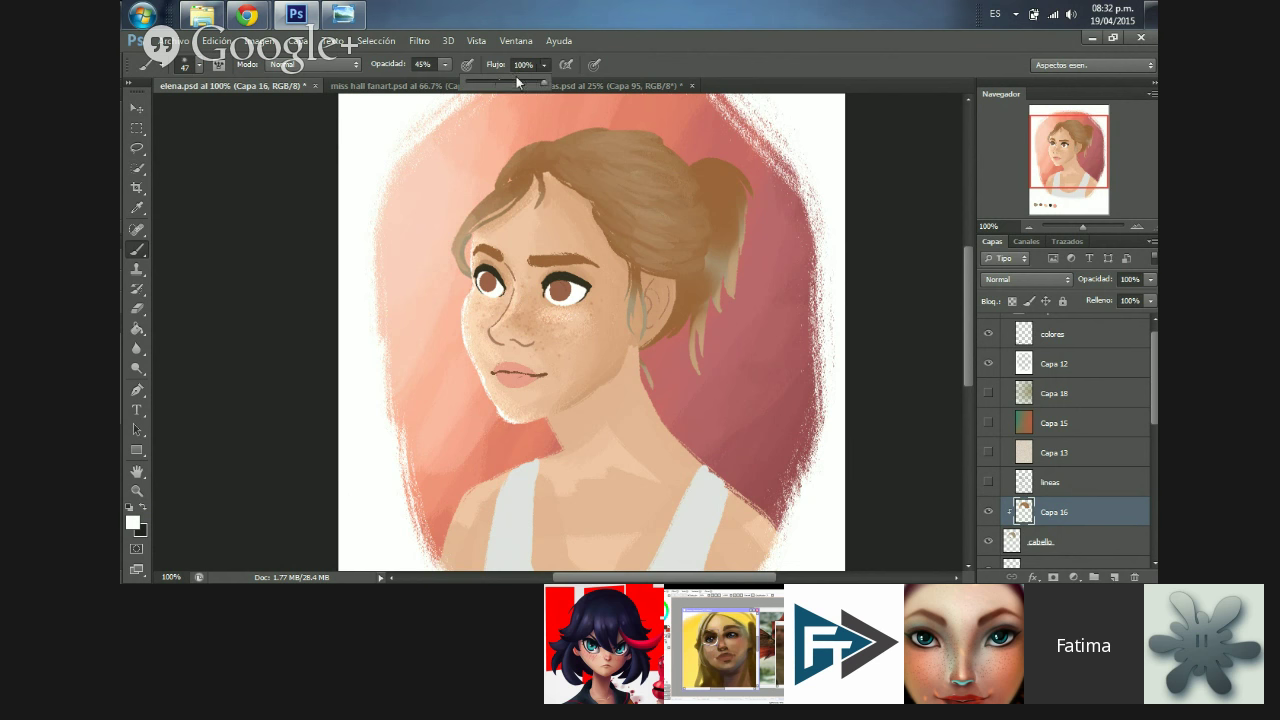
{"action": "left_click_drag", "start_coordinate": [517, 82], "coordinate": [500, 82]}
{"action": "left_click", "coordinate": [449, 249]}
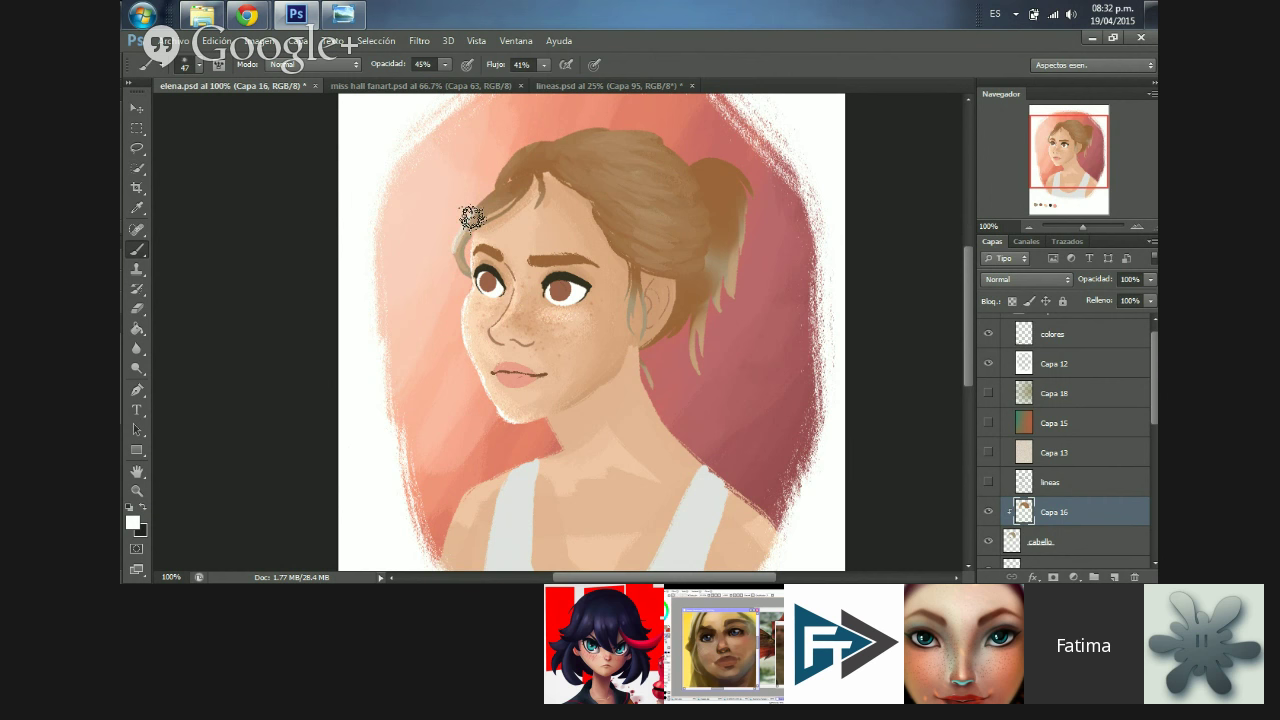
- Sample browns from the fringe and blend them into the fringe strand and the loose ponytail hair
{"action": "key", "text": "i"}
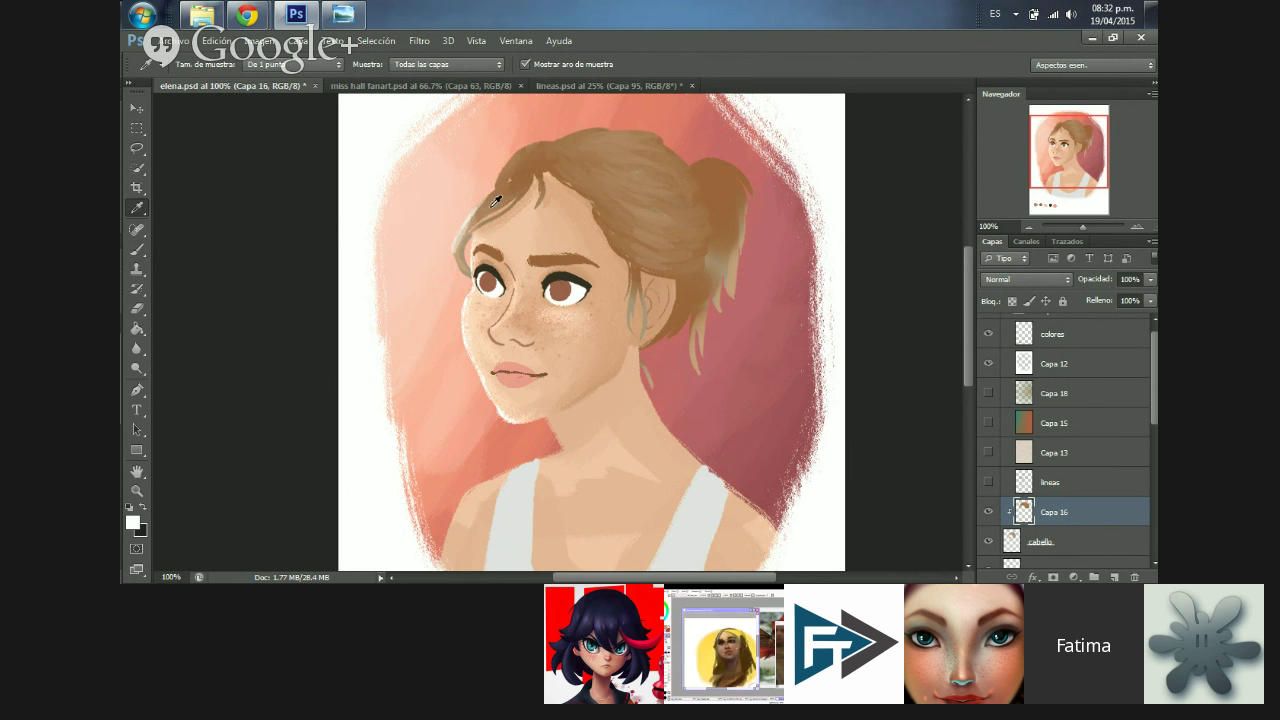
{"action": "left_click", "coordinate": [495, 201]}
{"action": "key", "text": "b"}
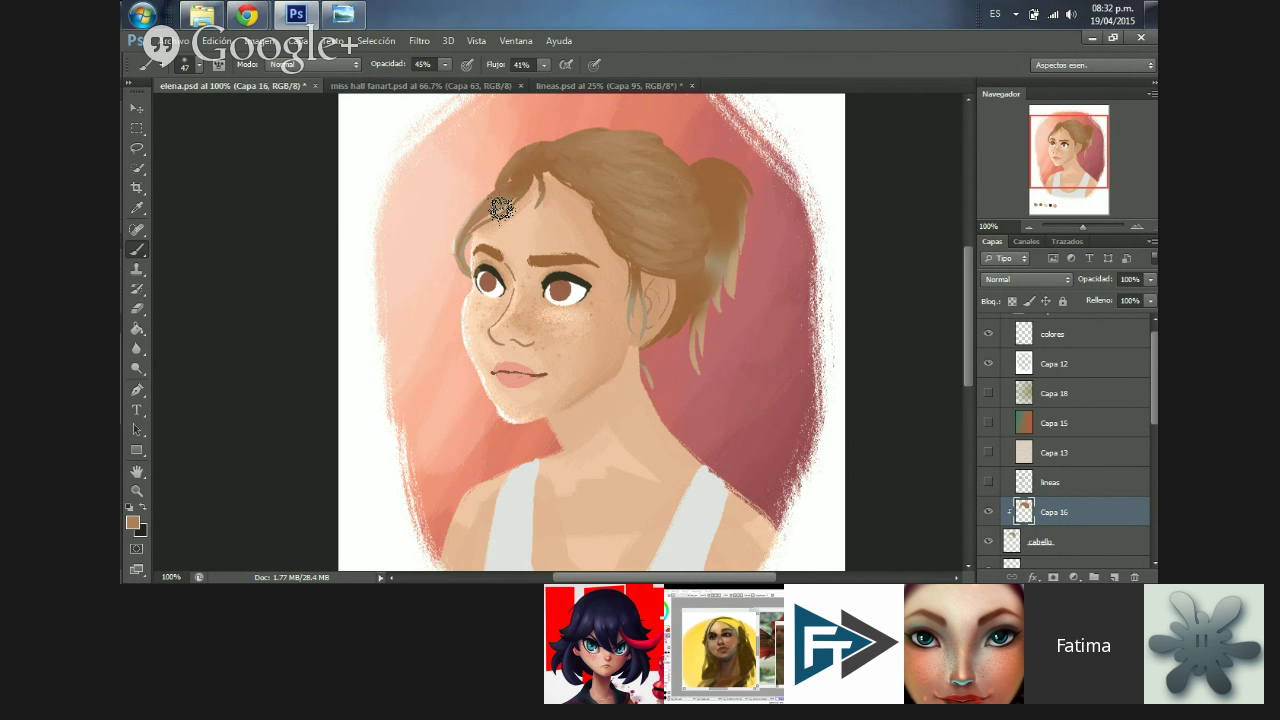
{"action": "key", "text": "i"}
{"action": "key", "text": "b"}
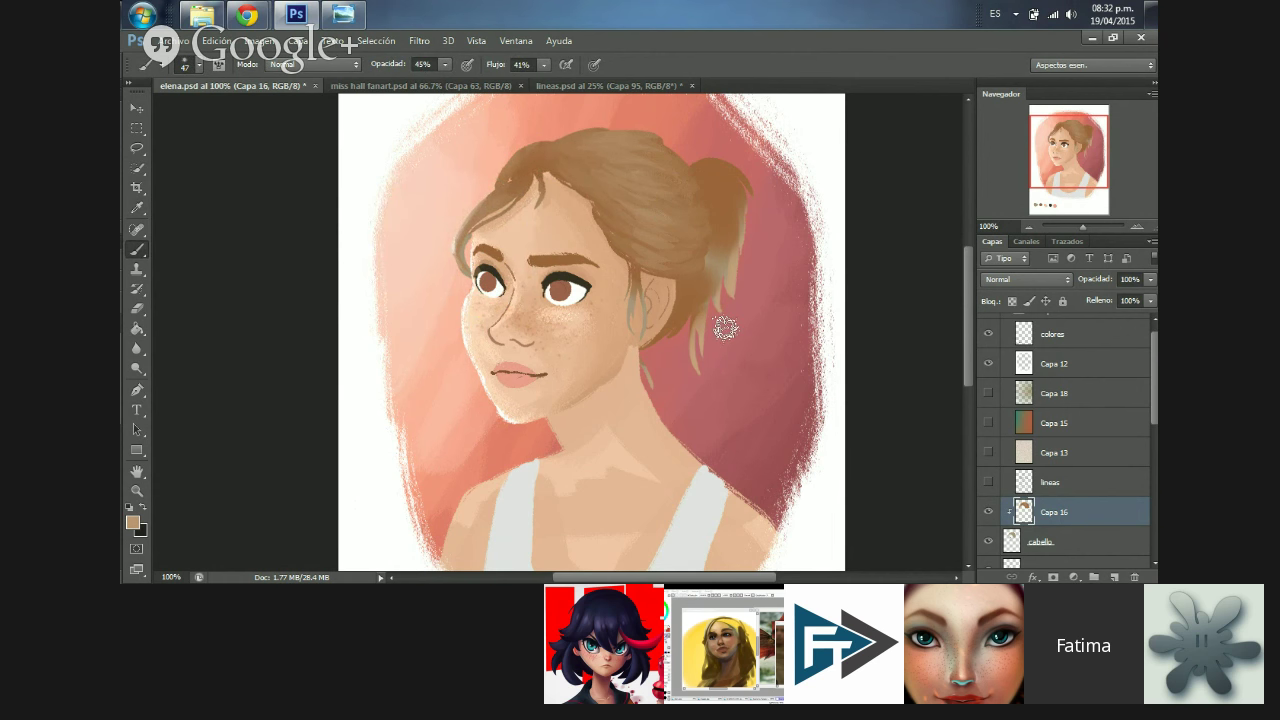
{"action": "mouse_move", "coordinate": [727, 296]}
{"action": "left_mouse_down"}
{"action": "mouse_move", "coordinate": [694, 263]}
{"action": "mouse_move", "coordinate": [720, 283]}
{"action": "mouse_move", "coordinate": [707, 267]}
{"action": "left_mouse_up"}
- View the miss hall fanart.psd painting, and switch to Windows Photo Viewer to look through the forest scene sketches
{"action": "left_click", "coordinate": [478, 87]}
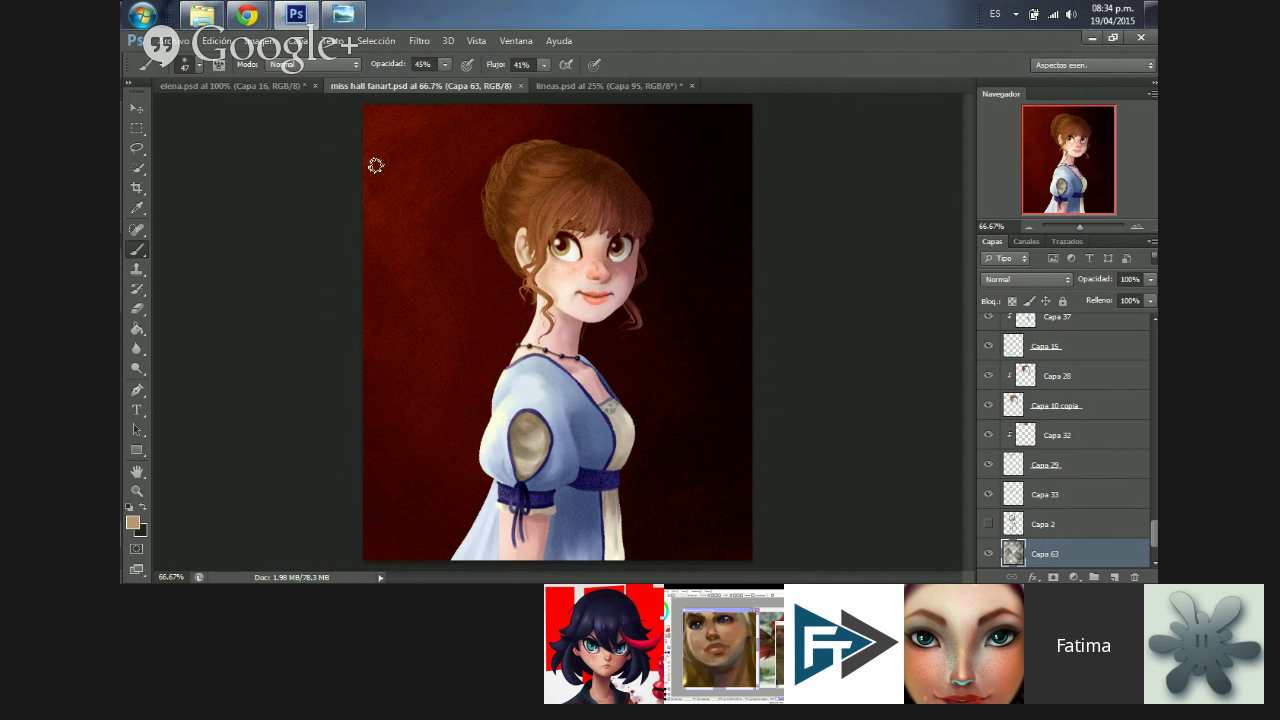
{"action": "left_click", "coordinate": [341, 10]}
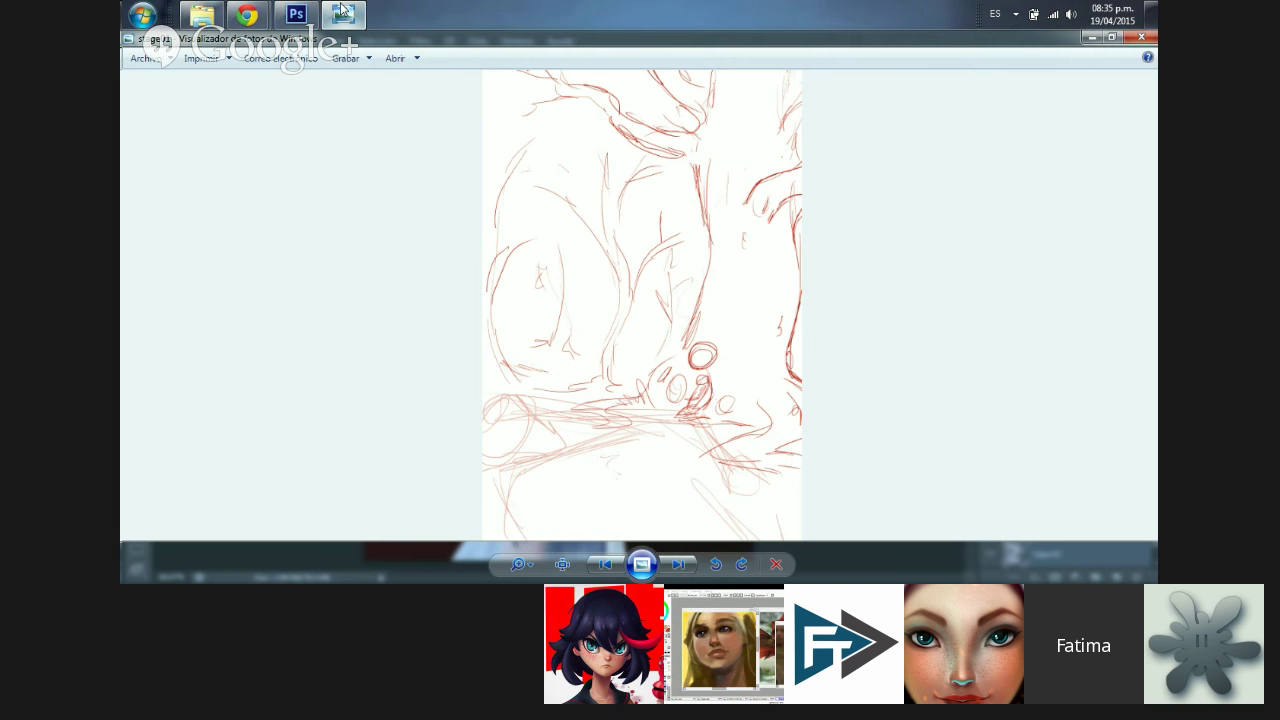
{"action": "key", "text": "Right"}
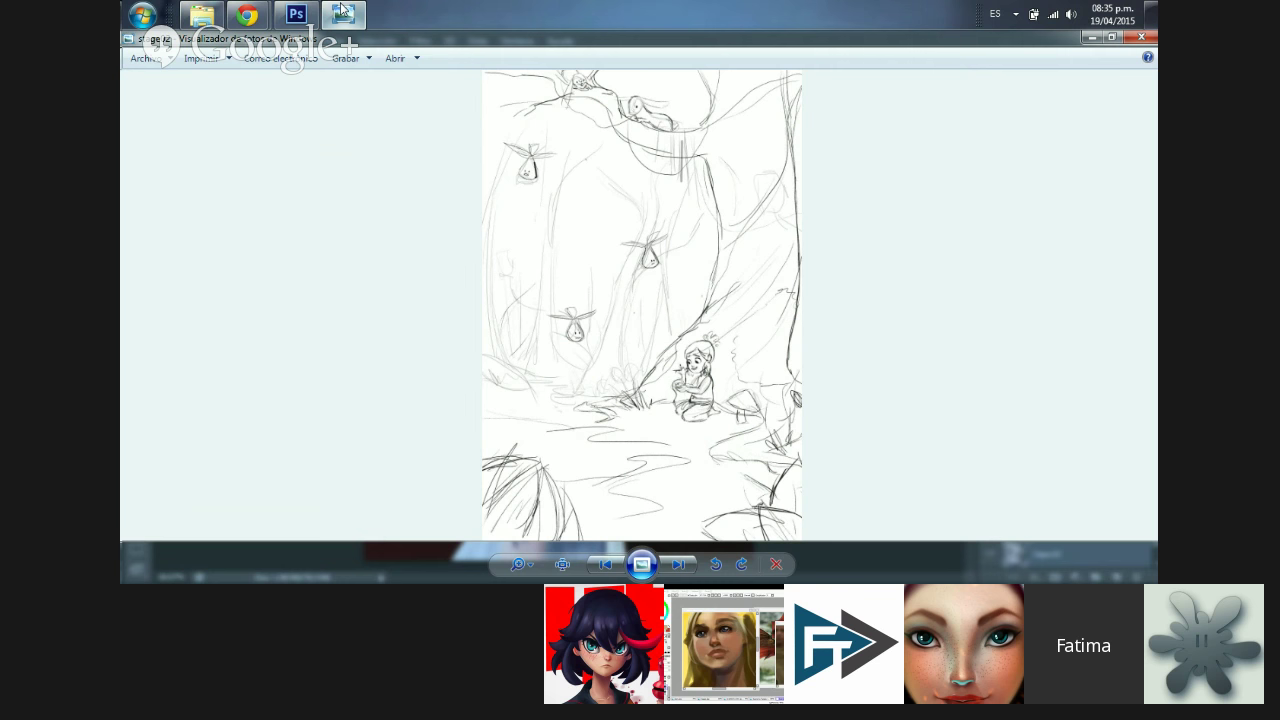
- View the grayscale and color stages of the forest scene, and switch back to Photoshop to look over the top layers of miss hall fanart.psd
{"action": "key", "text": "Right"}
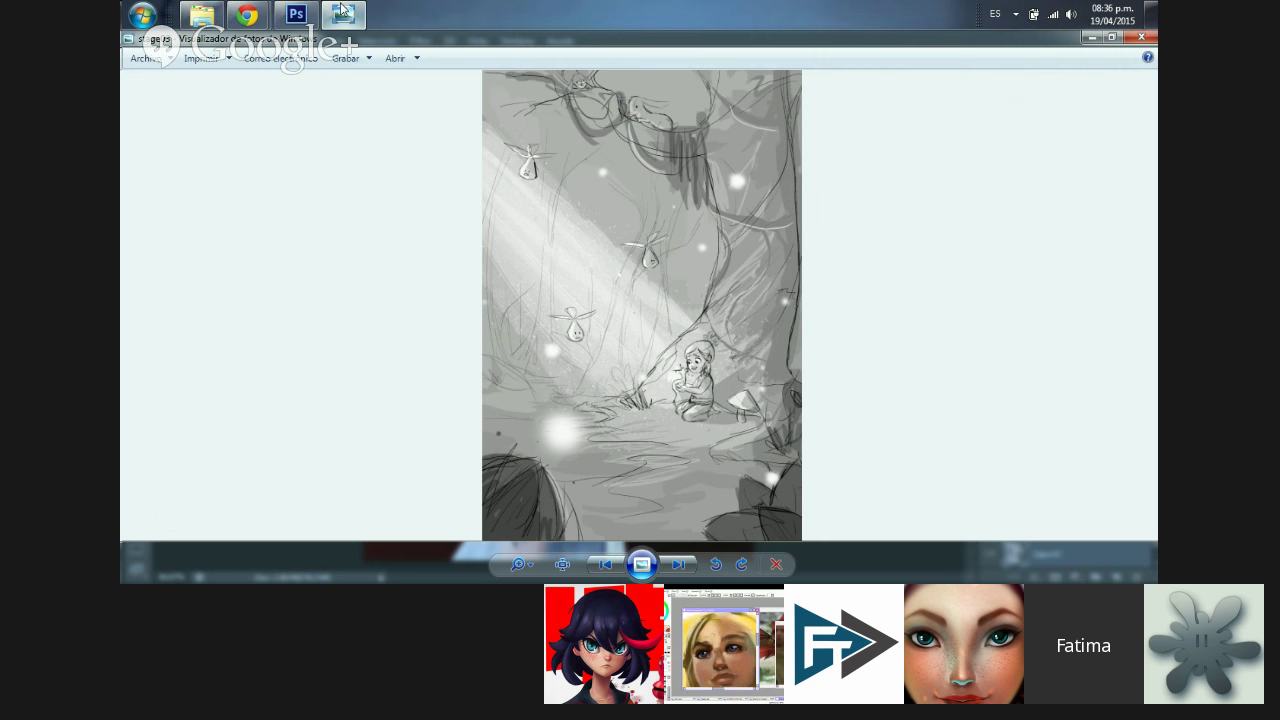
{"action": "key", "text": "Right"}
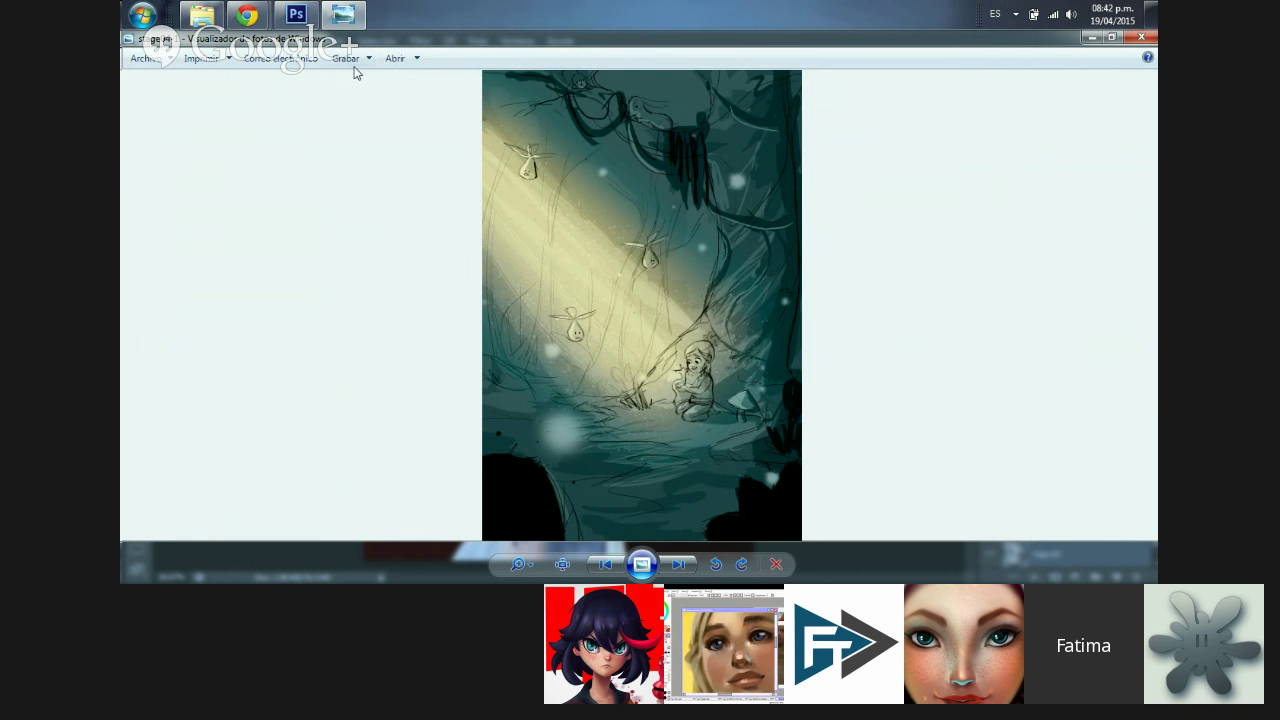
{"action": "left_click", "coordinate": [294, 14]}
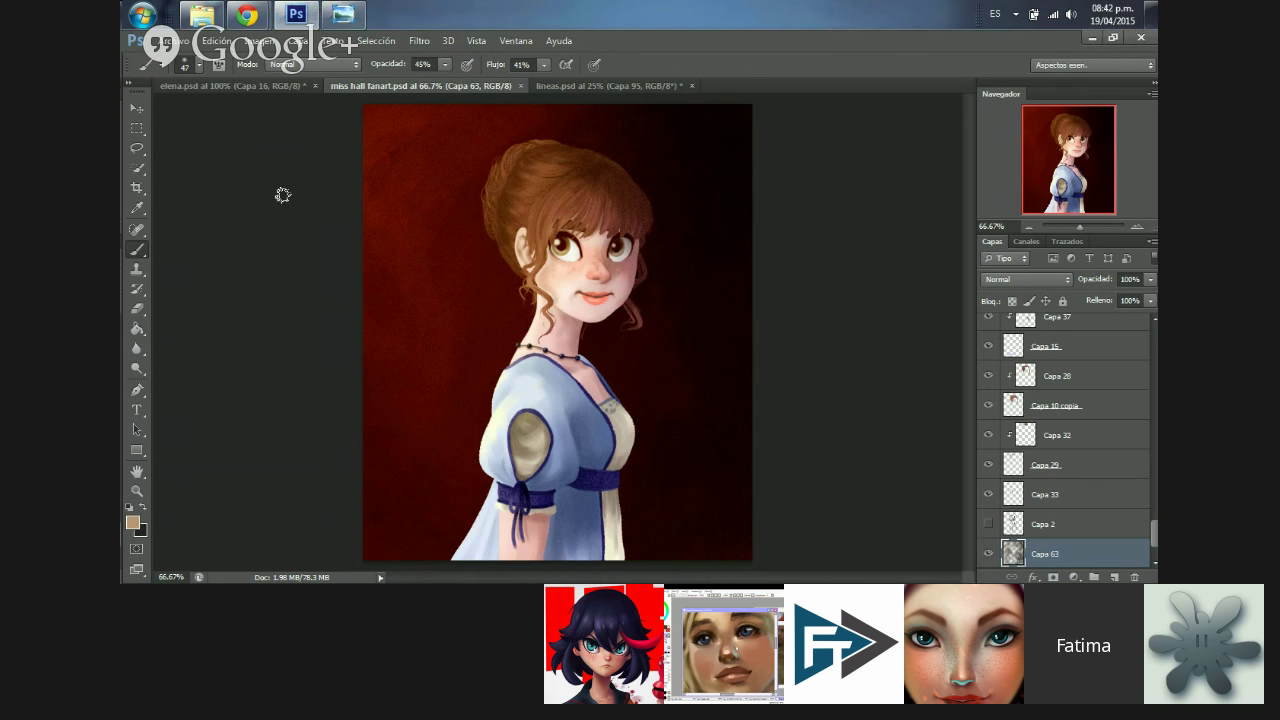
{"action": "key", "text": "v"}
{"action": "left_click_drag", "start_coordinate": [1146, 531], "coordinate": [1153, 340]}
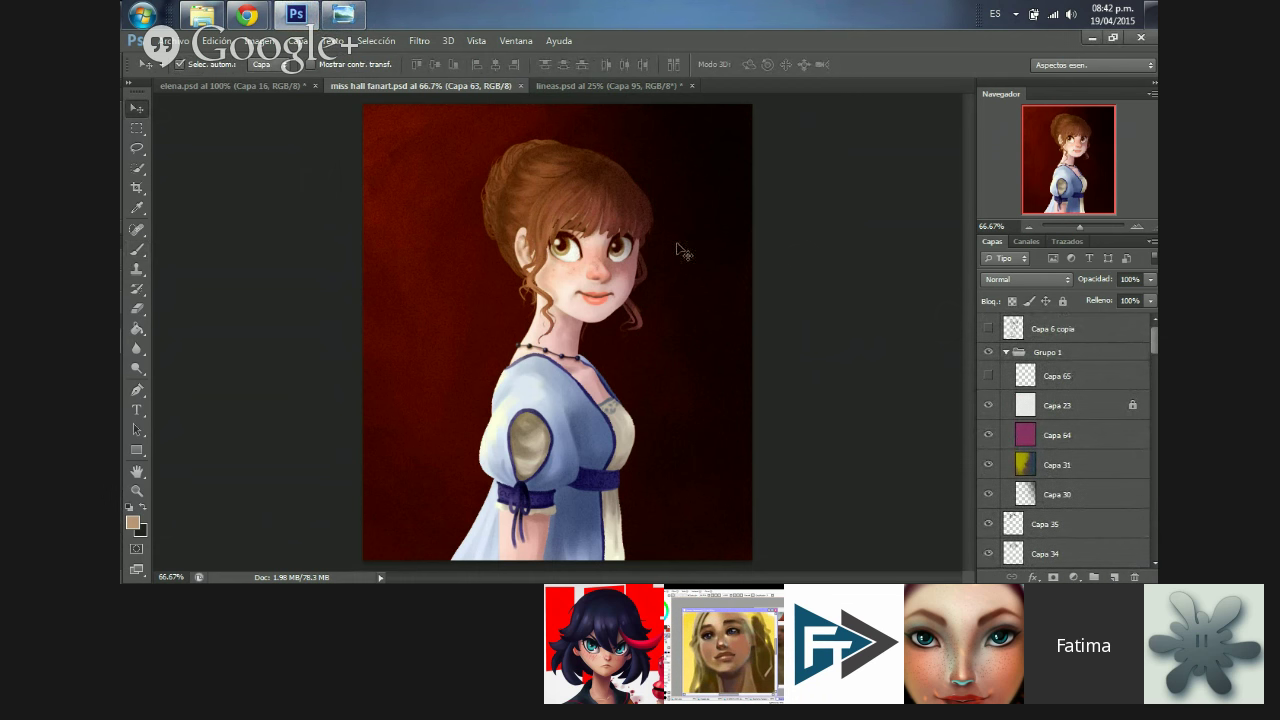
{"action": "key", "text": "b"}
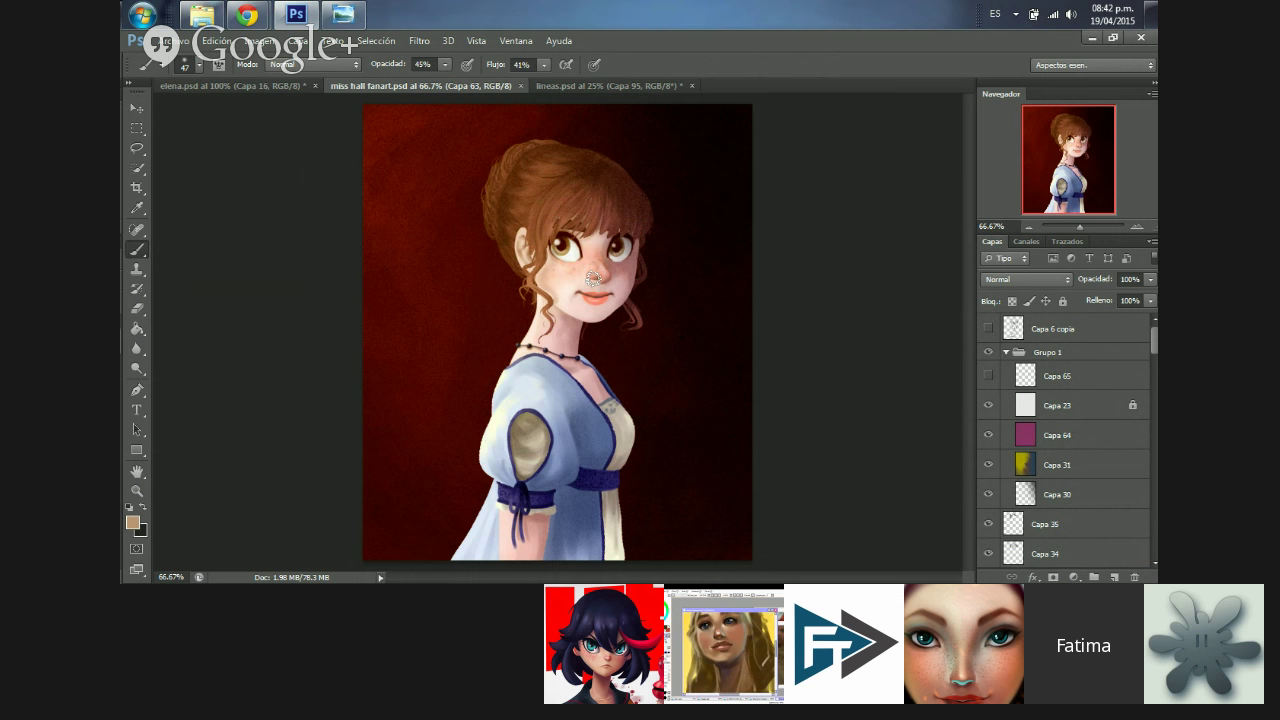
{"action": "left_click", "coordinate": [197, 66]}
{"action": "left_click_drag", "start_coordinate": [291, 229], "coordinate": [293, 397]}
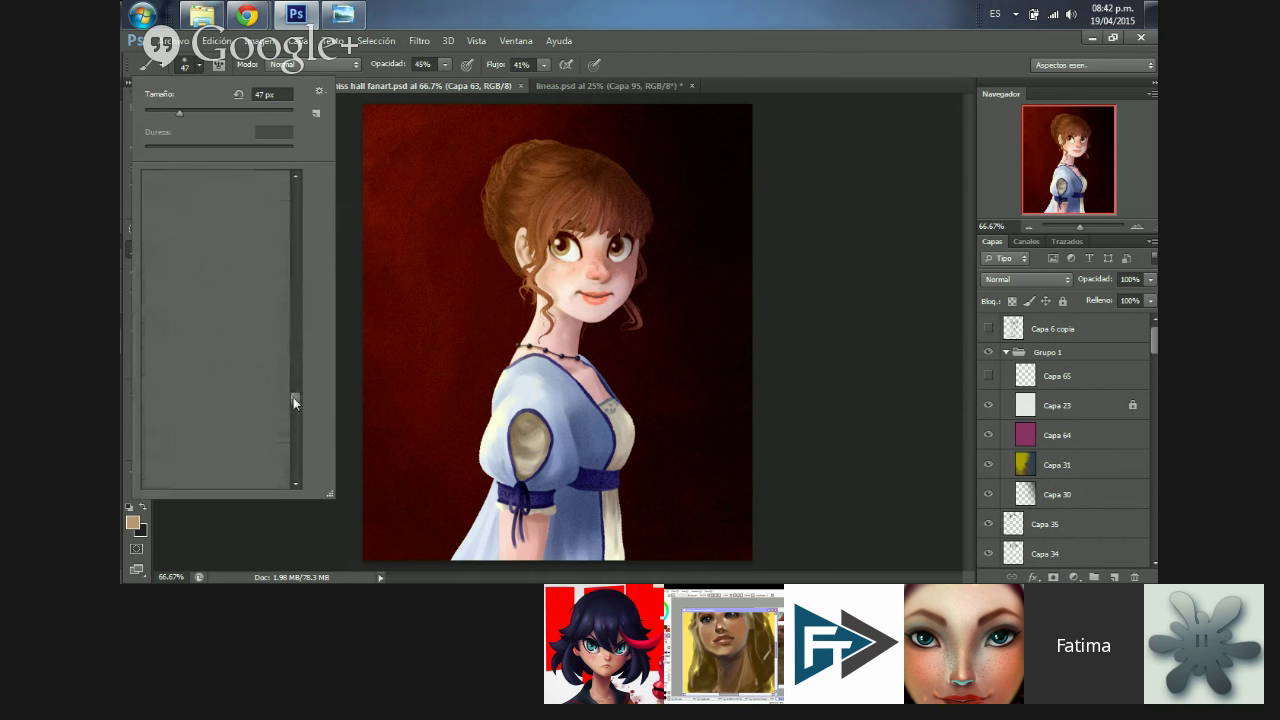
- Unlock and hide the texture layer Capa 23 inside Grupo 1
{"action": "left_click", "coordinate": [1058, 445]}
{"action": "left_click", "coordinate": [1058, 440]}
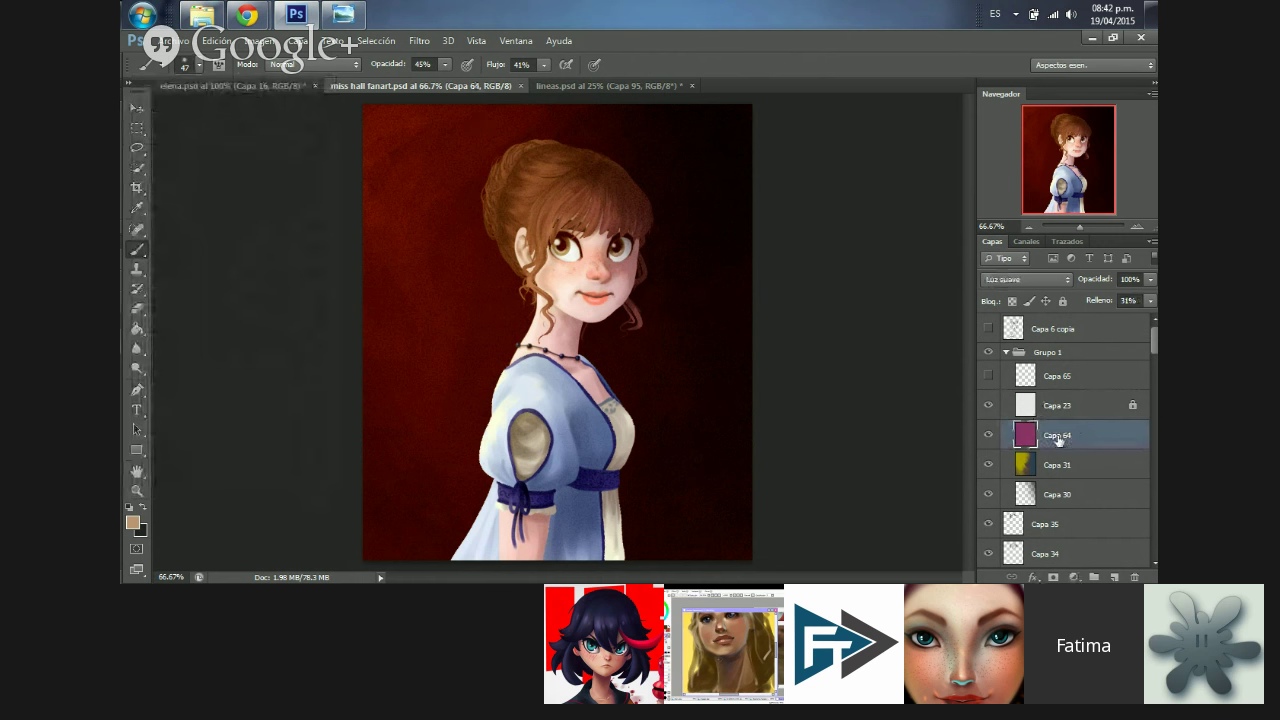
{"action": "left_click", "coordinate": [1058, 405]}
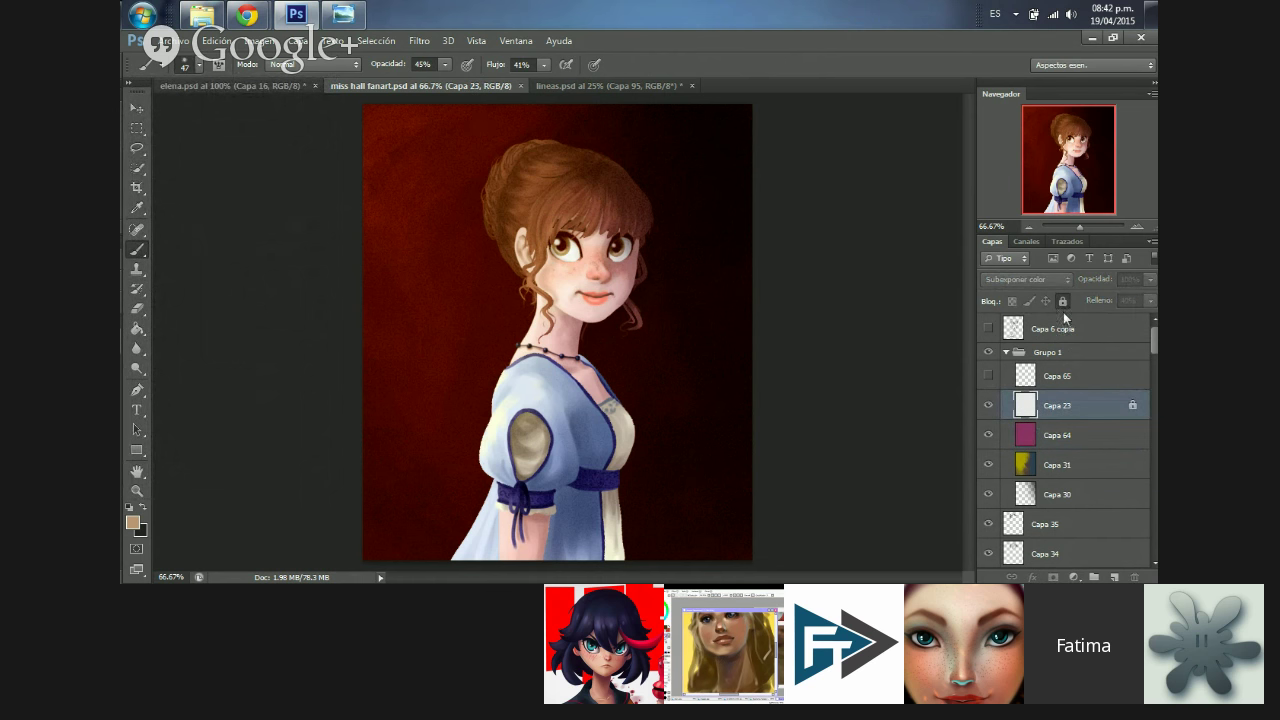
{"action": "left_click", "coordinate": [1063, 301]}
{"action": "left_click", "coordinate": [988, 405]}
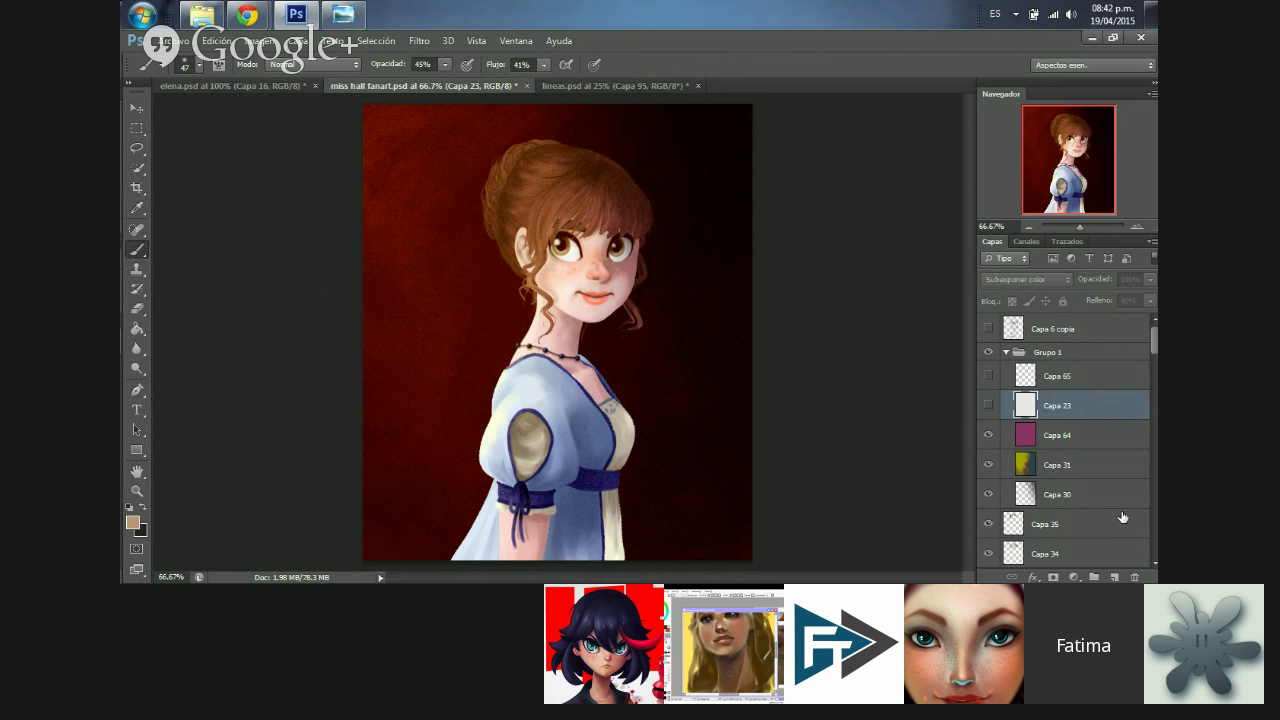
- Add a new layer above Capa 23 and fill it entirely with white
{"action": "left_click", "coordinate": [1114, 577]}
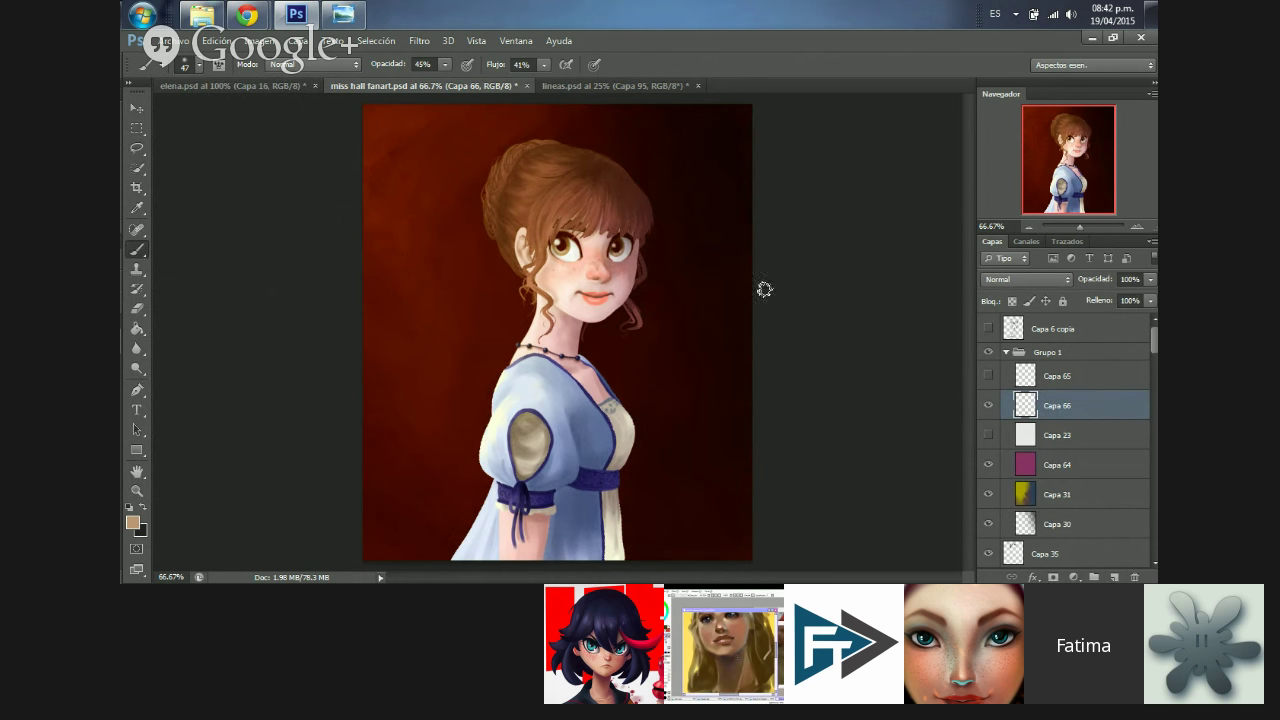
{"action": "left_click", "coordinate": [132, 522]}
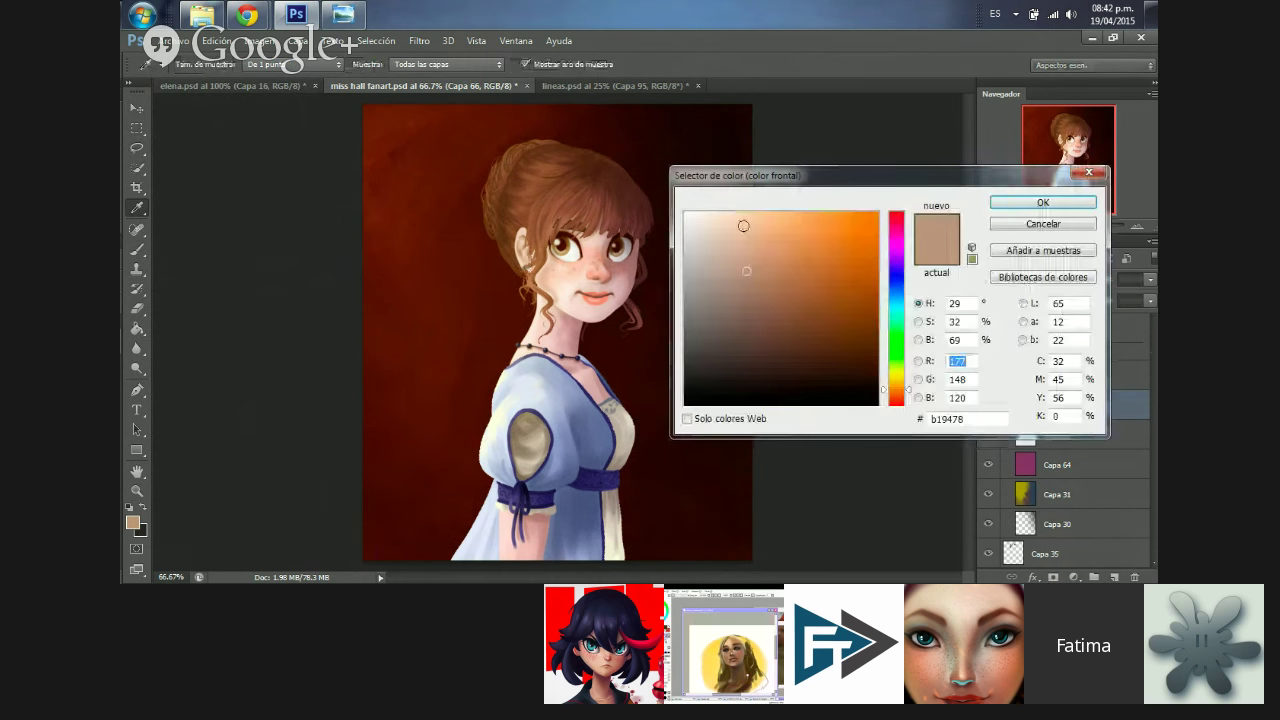
{"action": "left_click", "coordinate": [743, 226]}
{"action": "left_click", "coordinate": [1042, 202]}
{"action": "key", "text": "b"}
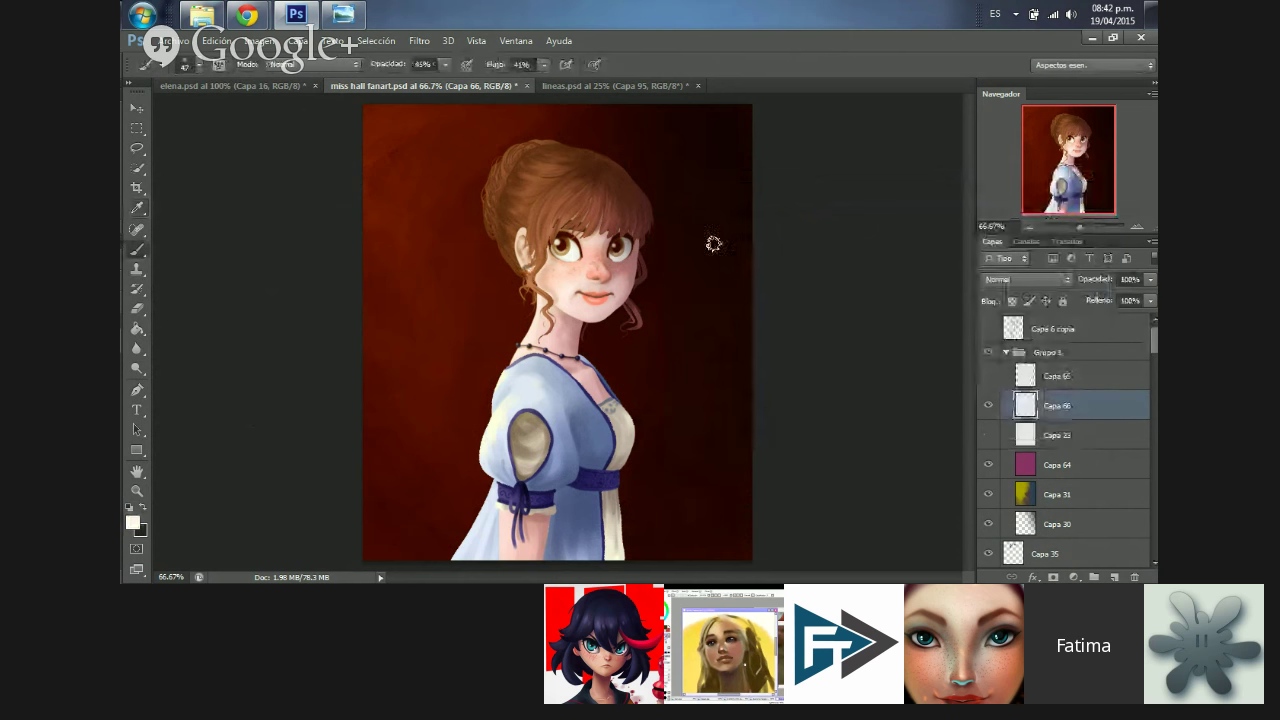
{"action": "key", "text": "g"}
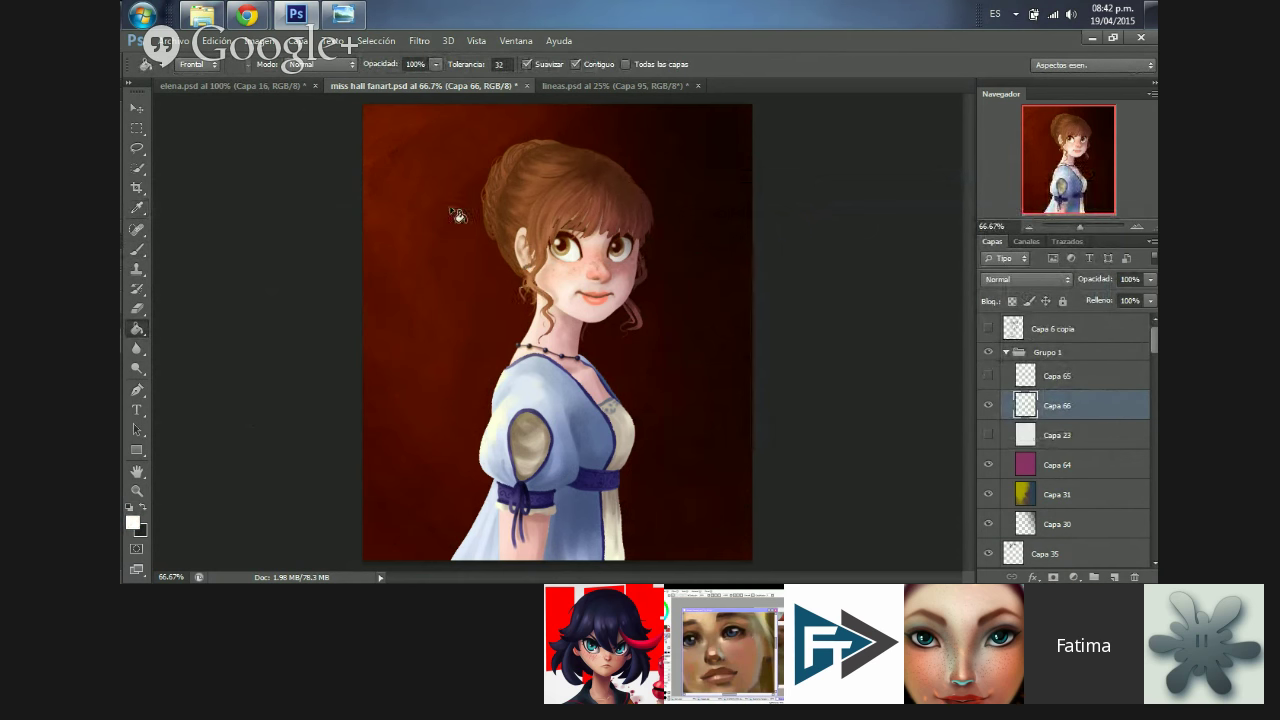
{"action": "left_click", "coordinate": [456, 216]}
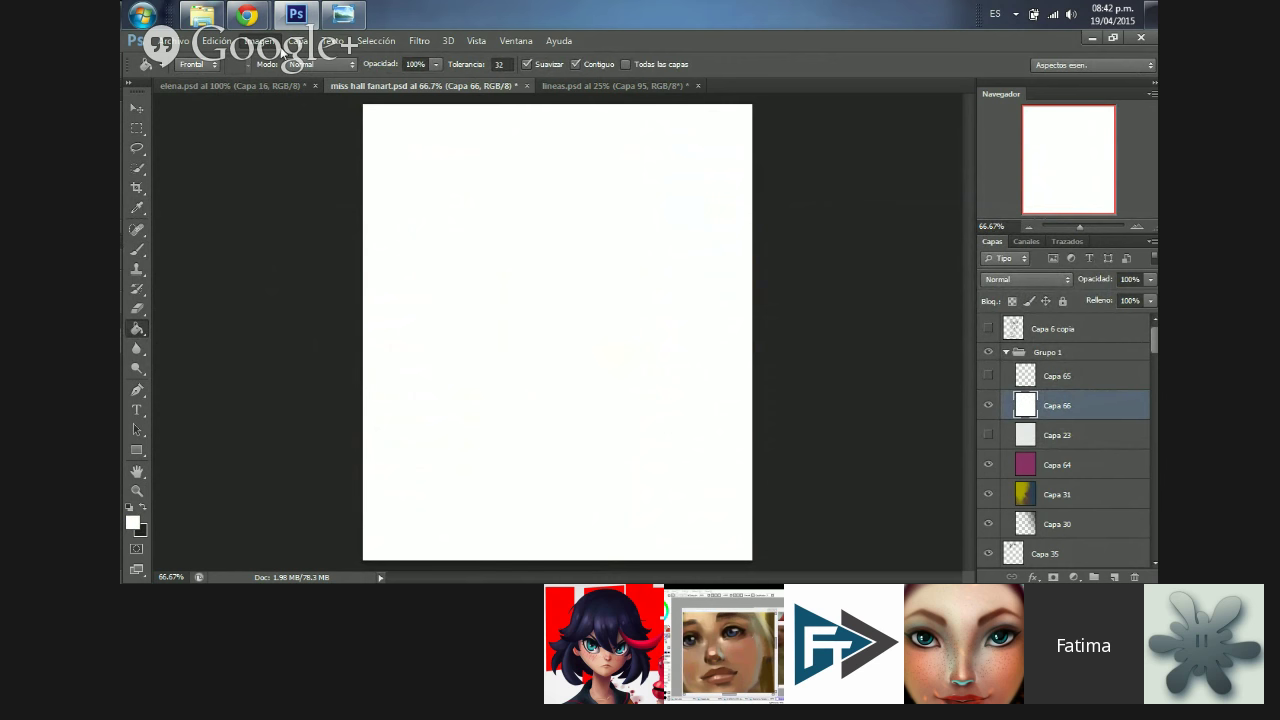
- Apply the Pointillize (Puntillista) filter to the white layer, keeping the preset cell size
{"action": "left_click", "coordinate": [419, 40]}
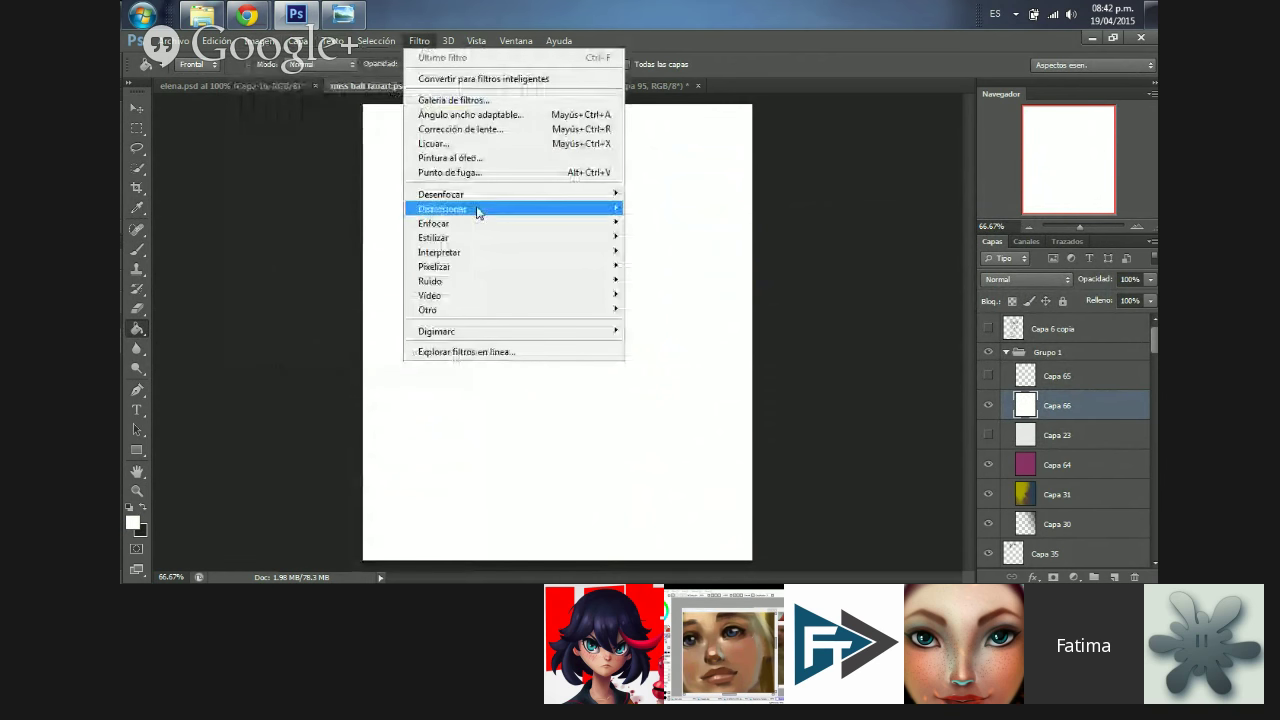
{"action": "mouse_move", "coordinate": [557, 240]}
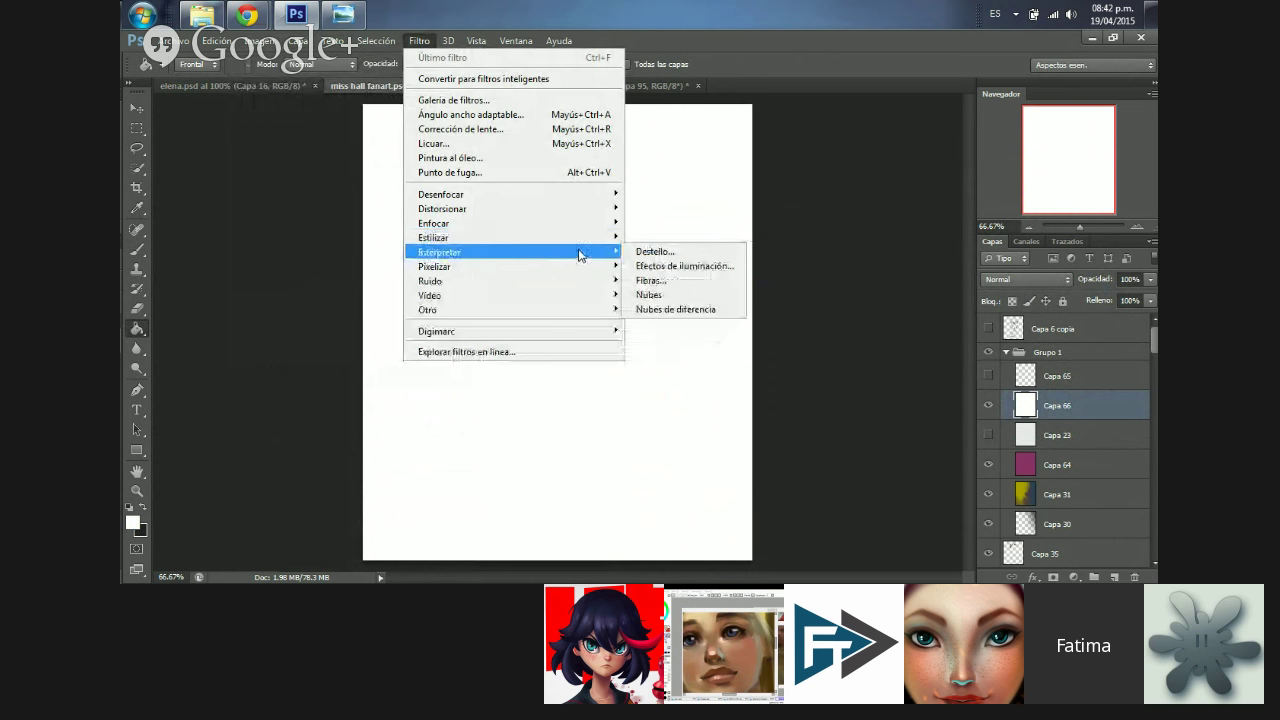
{"action": "mouse_move", "coordinate": [580, 277]}
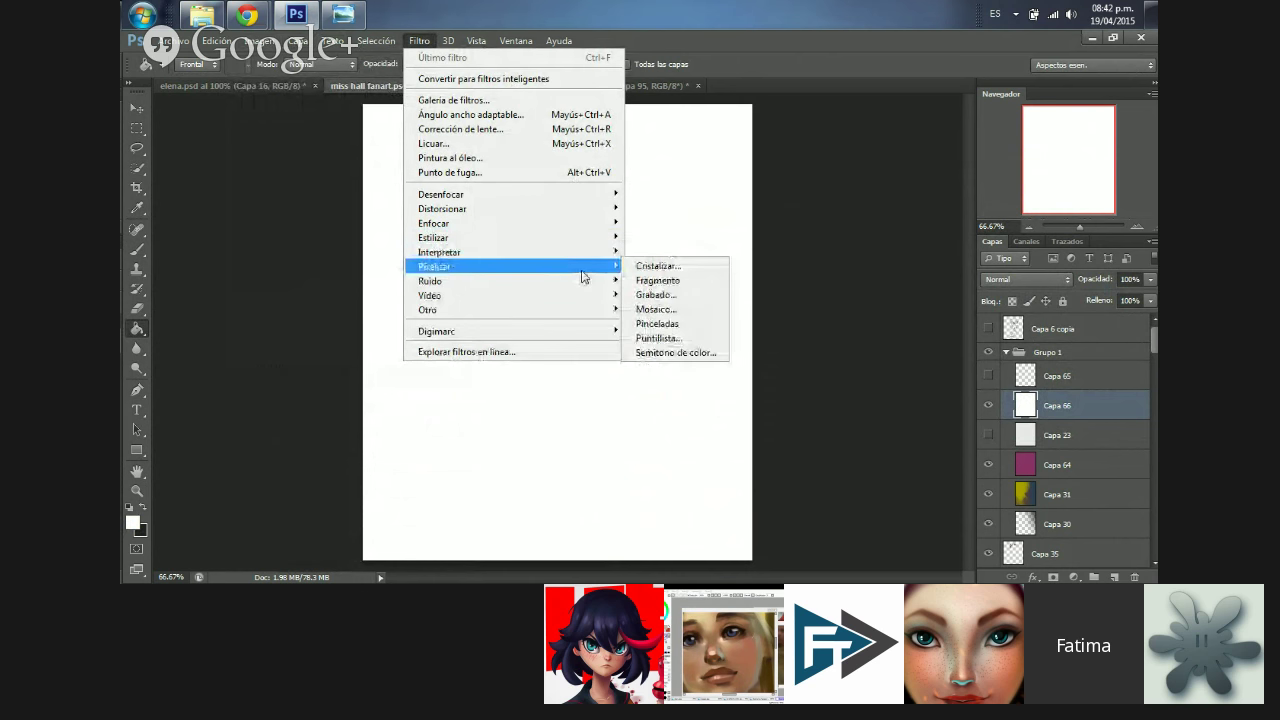
{"action": "left_click", "coordinate": [684, 340]}
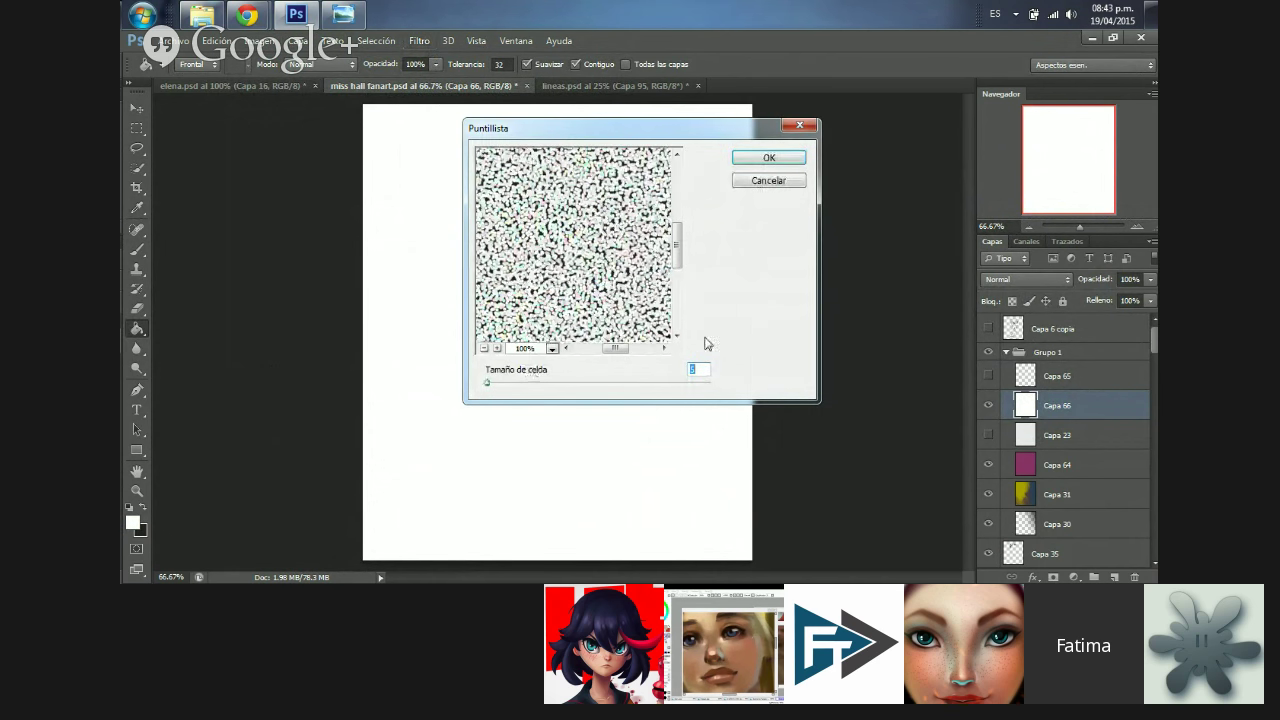
{"action": "left_click", "coordinate": [762, 158]}
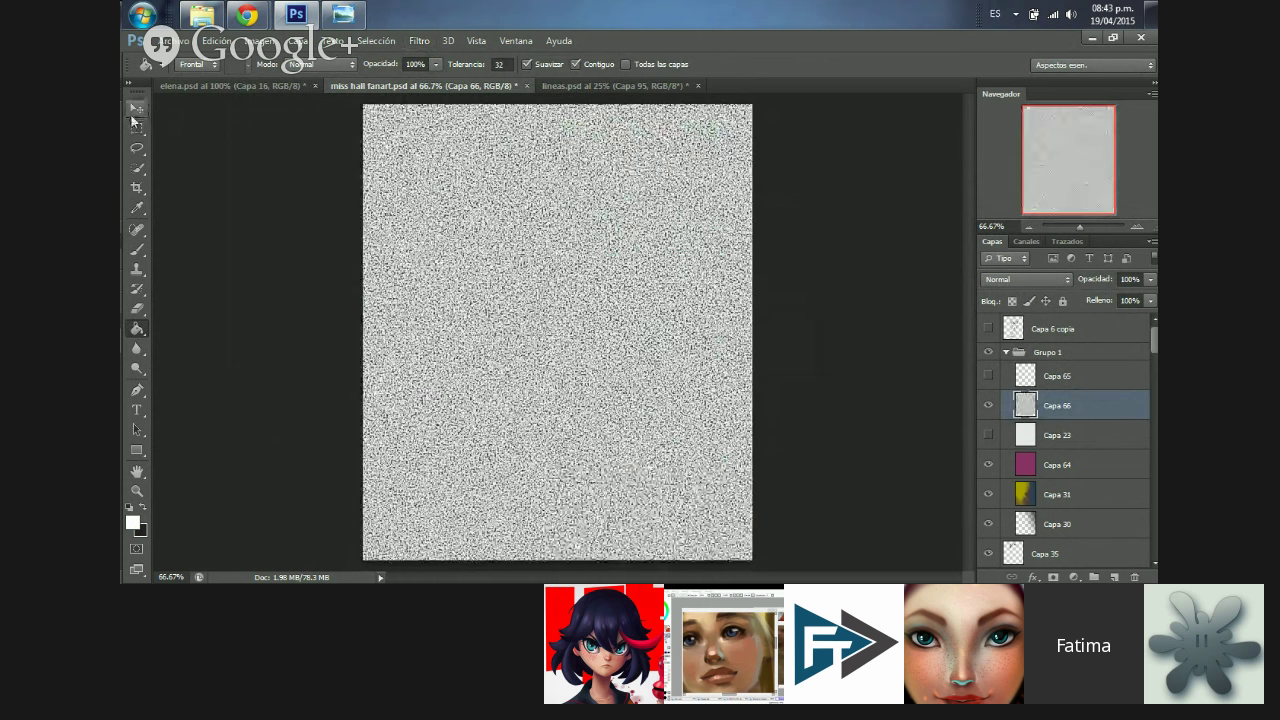
- Set the speckled layer's blending mode to Linear Burn (Subexposición lineal) and its fill to 13%
{"action": "key", "text": "v"}
{"action": "key", "text": "shift+alt+b"}
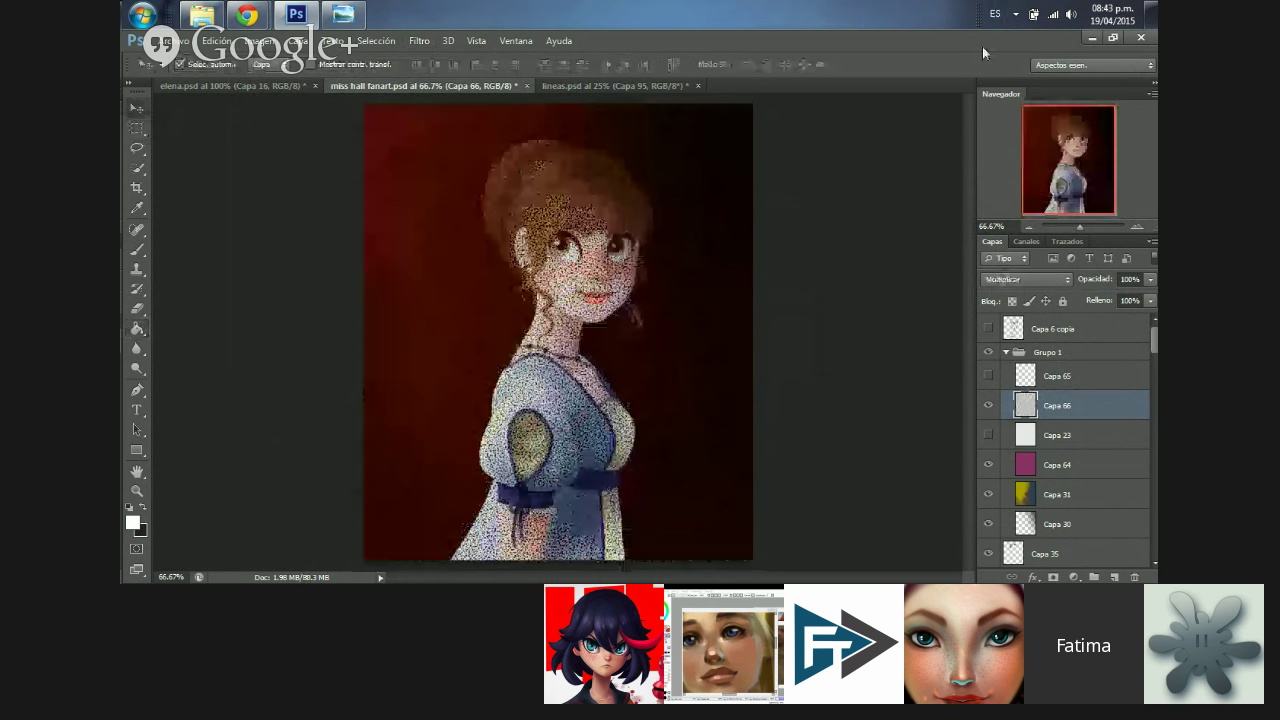
{"action": "key", "text": "shift+alt+a"}
{"action": "key", "text": "shift+alt+w"}
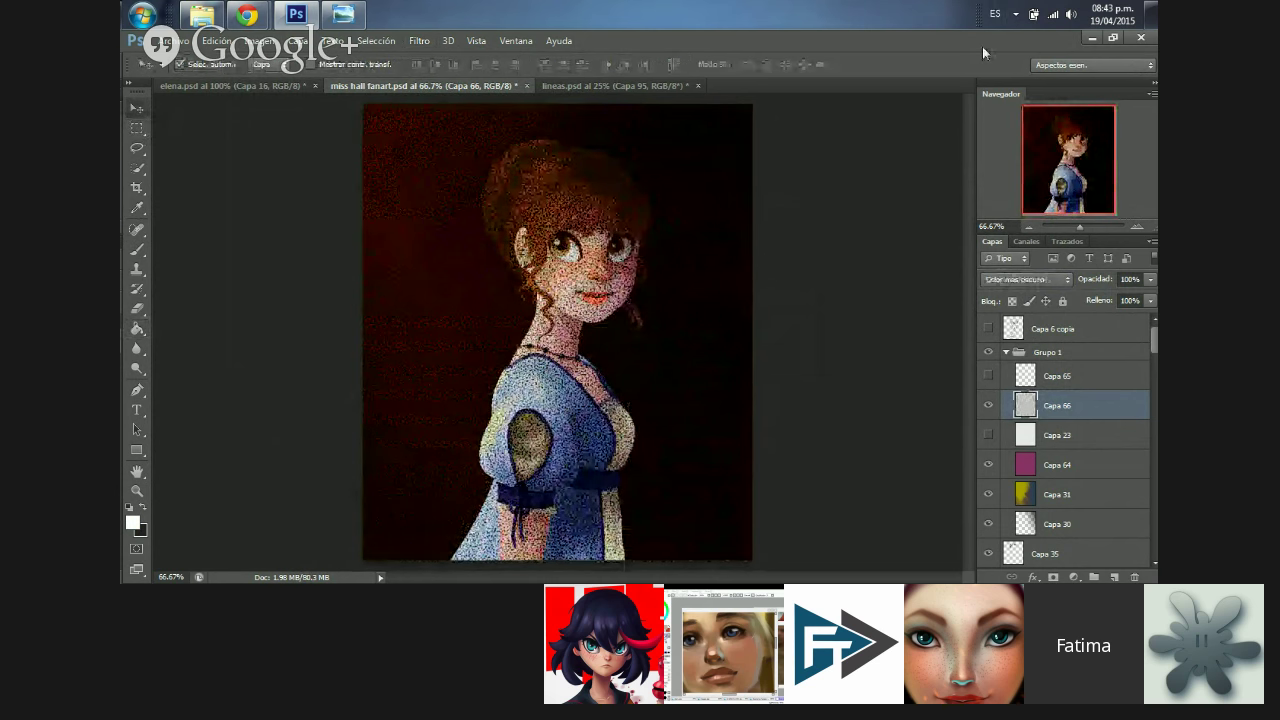
{"action": "key", "text": "shift+alt+a"}
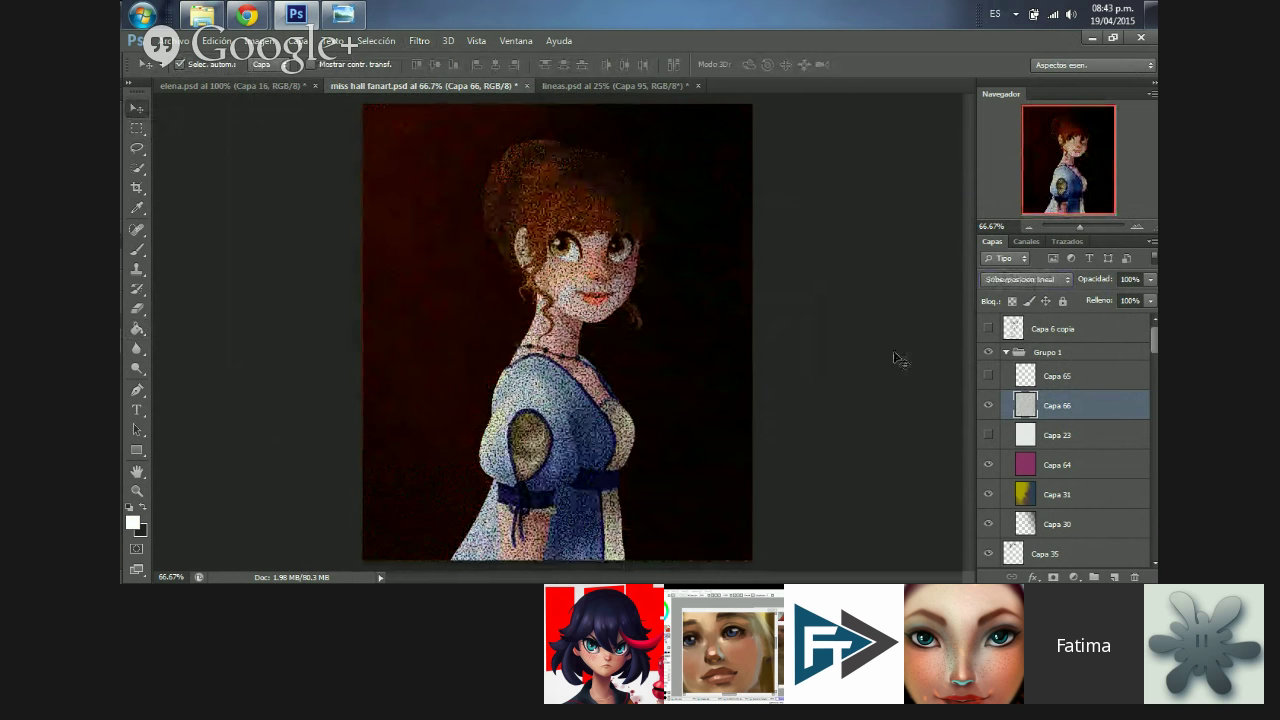
{"action": "left_click", "coordinate": [1150, 300]}
{"action": "left_click", "coordinate": [1086, 316]}
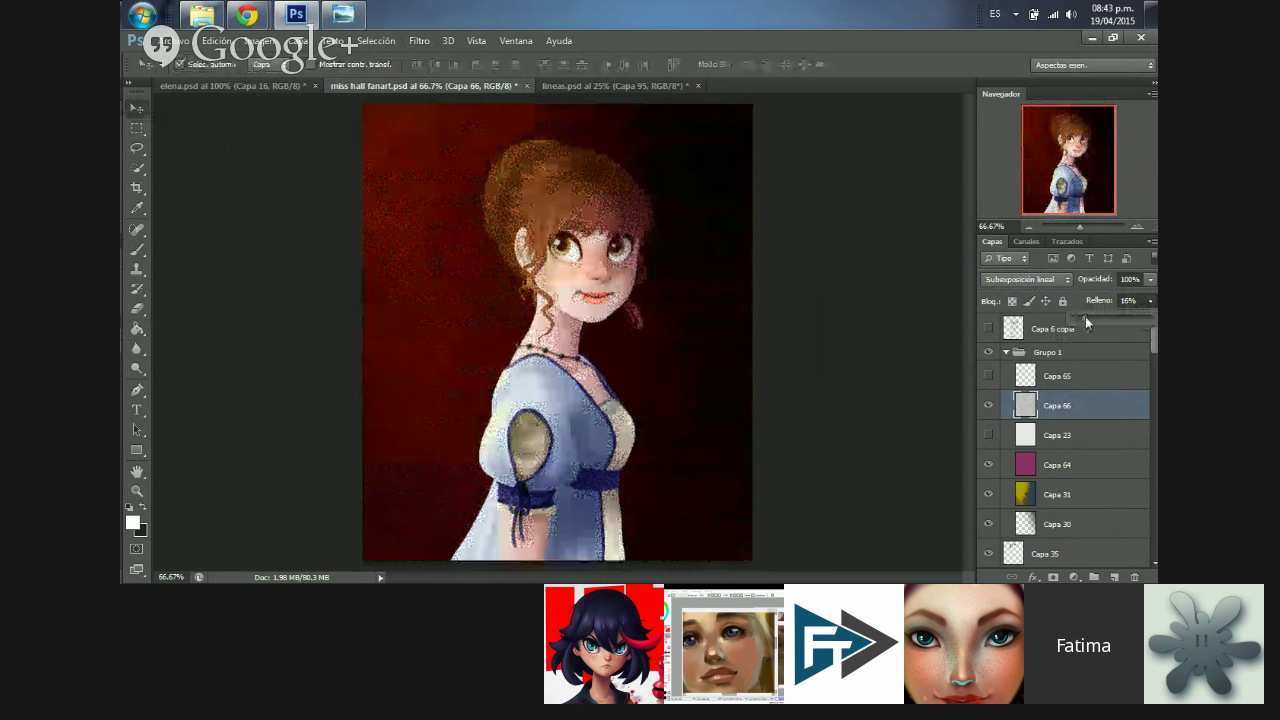
{"action": "left_click_drag", "start_coordinate": [1082, 315], "coordinate": [1080, 317]}
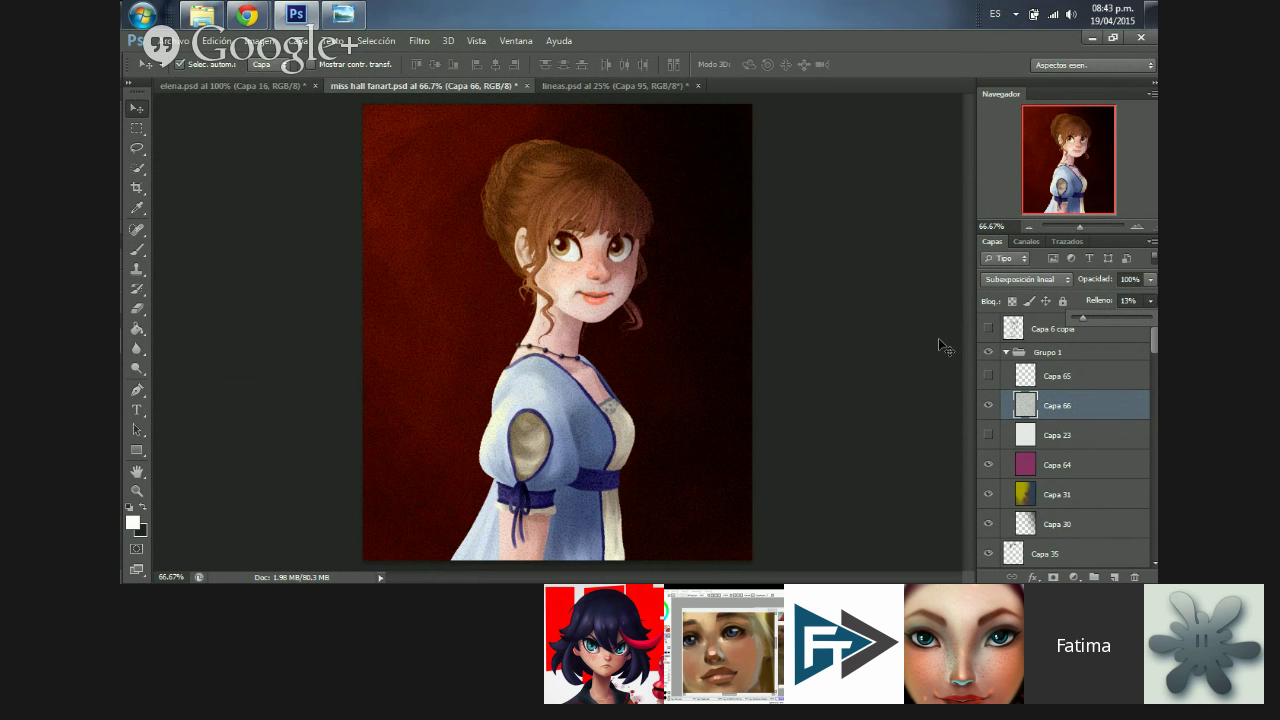
{"action": "left_click", "coordinate": [1010, 413]}
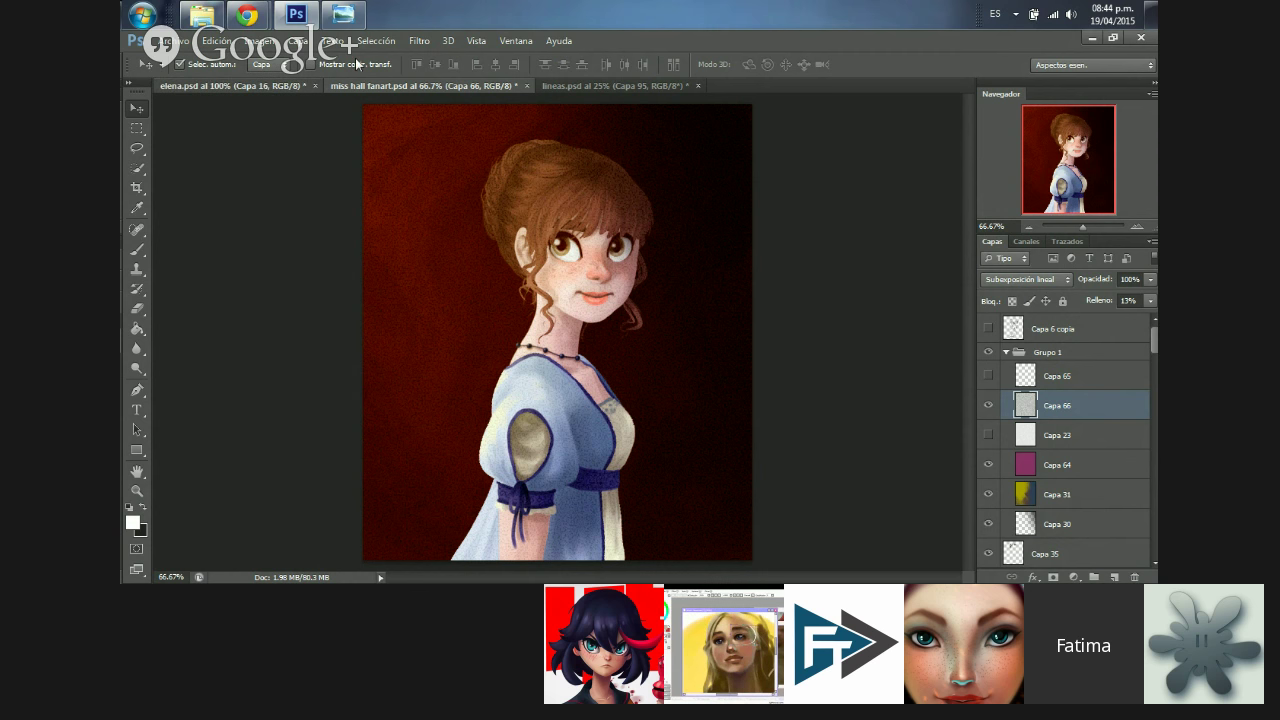
- Switch to elena.psd, enlarge the portrait slightly, and select the neck shading layer Capa 11
{"action": "left_click", "coordinate": [230, 85]}
{"action": "mouse_move", "coordinate": [1092, 226]}
{"action": "left_mouse_down"}
{"action": "mouse_move", "coordinate": [1126, 224]}
{"action": "mouse_move", "coordinate": [1068, 229]}
{"action": "left_mouse_up"}
{"action": "key", "text": "ctrl+0"}
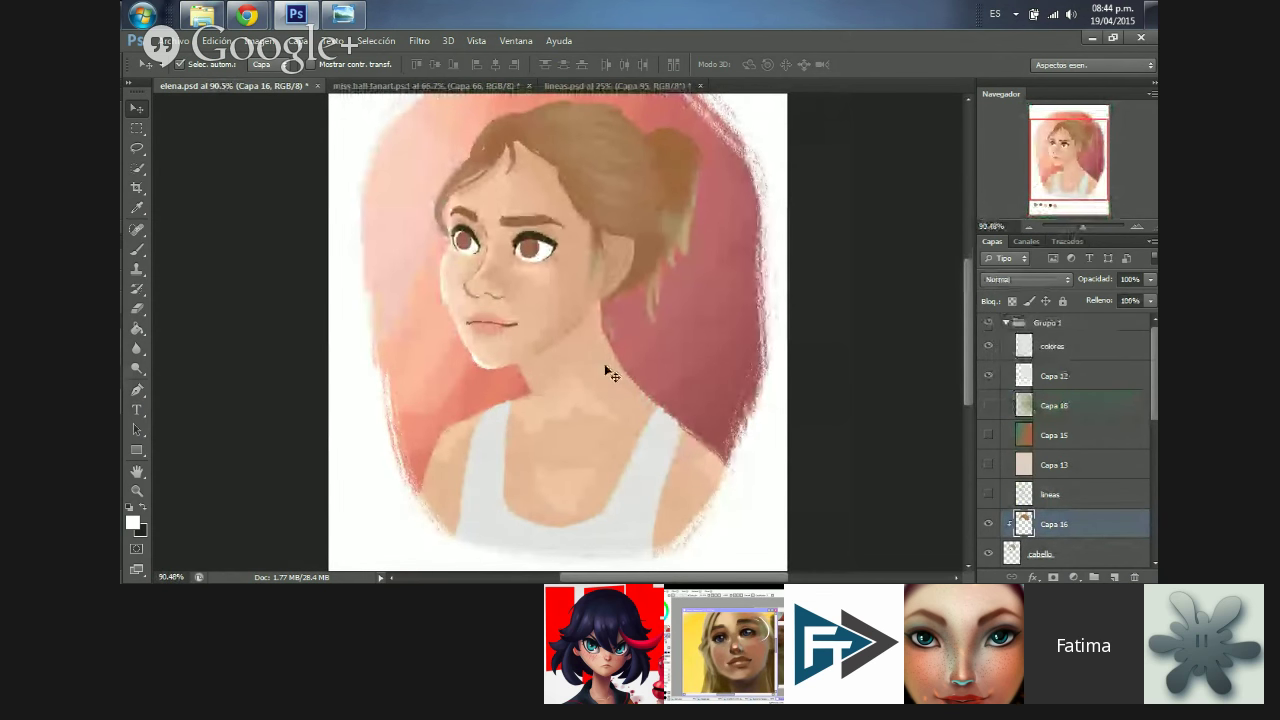
{"action": "left_click", "coordinate": [608, 336]}
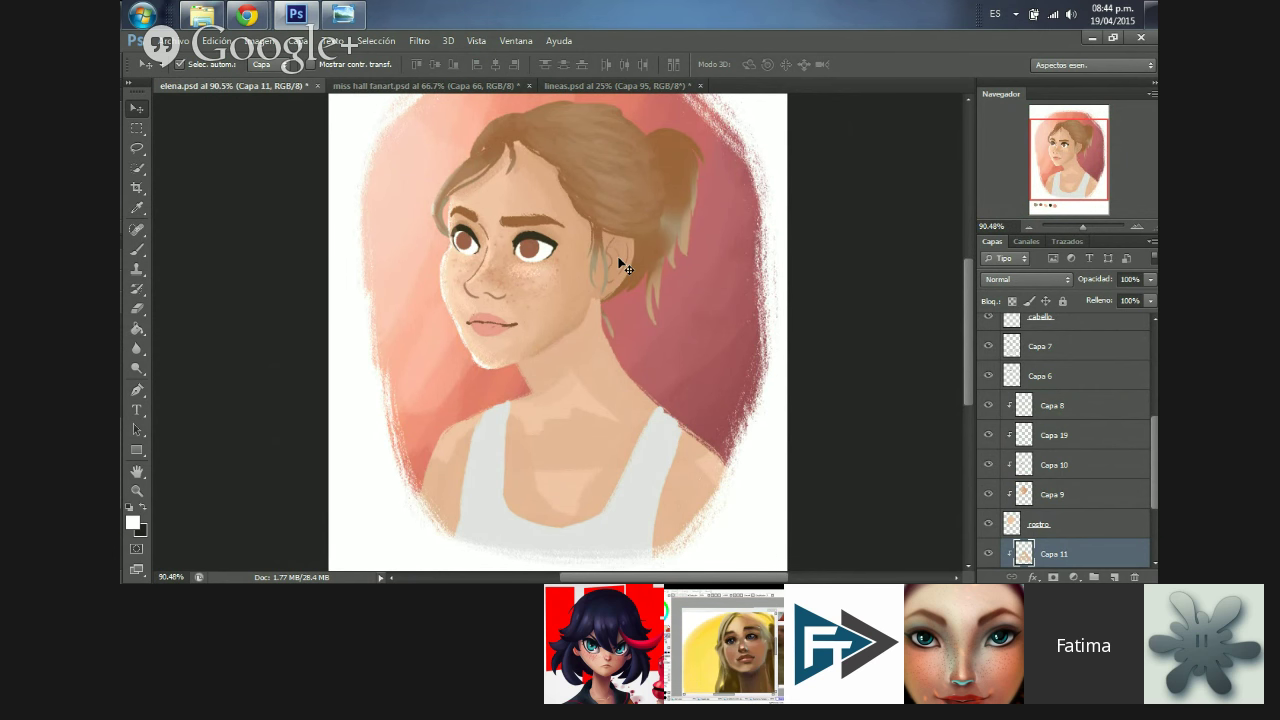
{"action": "key", "text": "i"}
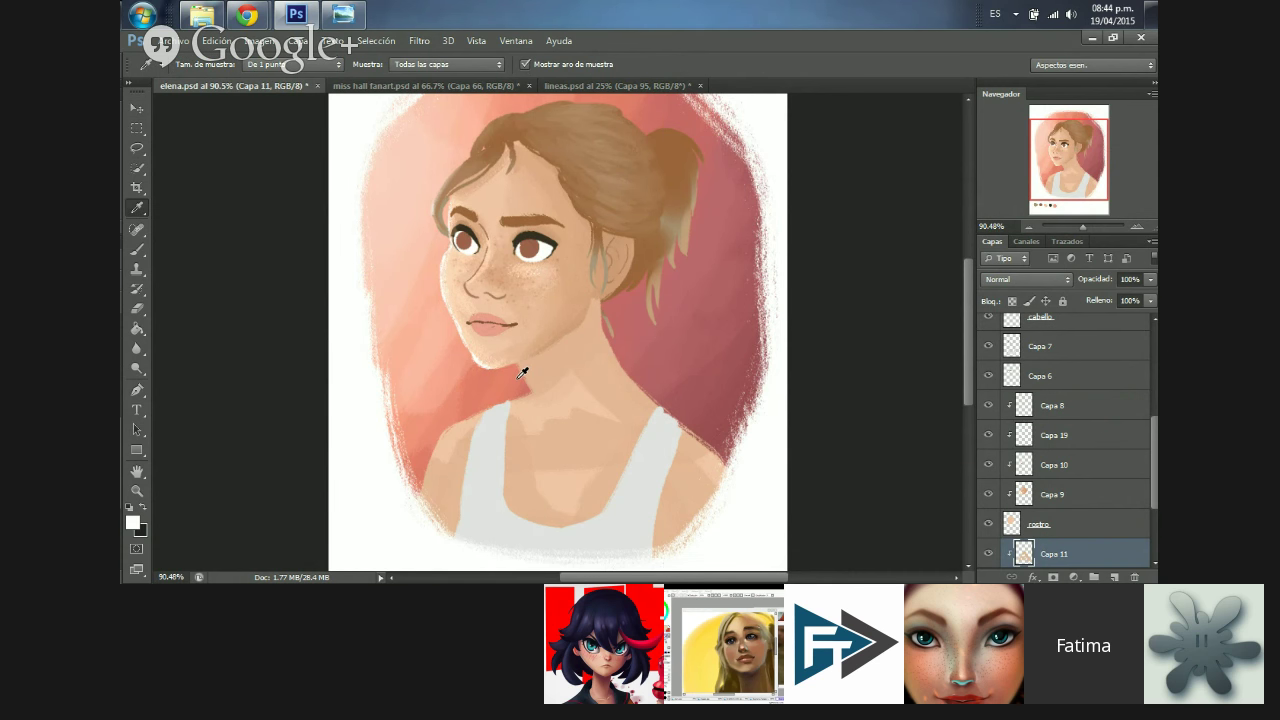
- Switch to the lineas.psd illustration with the bridge and save it
{"action": "left_click", "coordinate": [603, 85]}
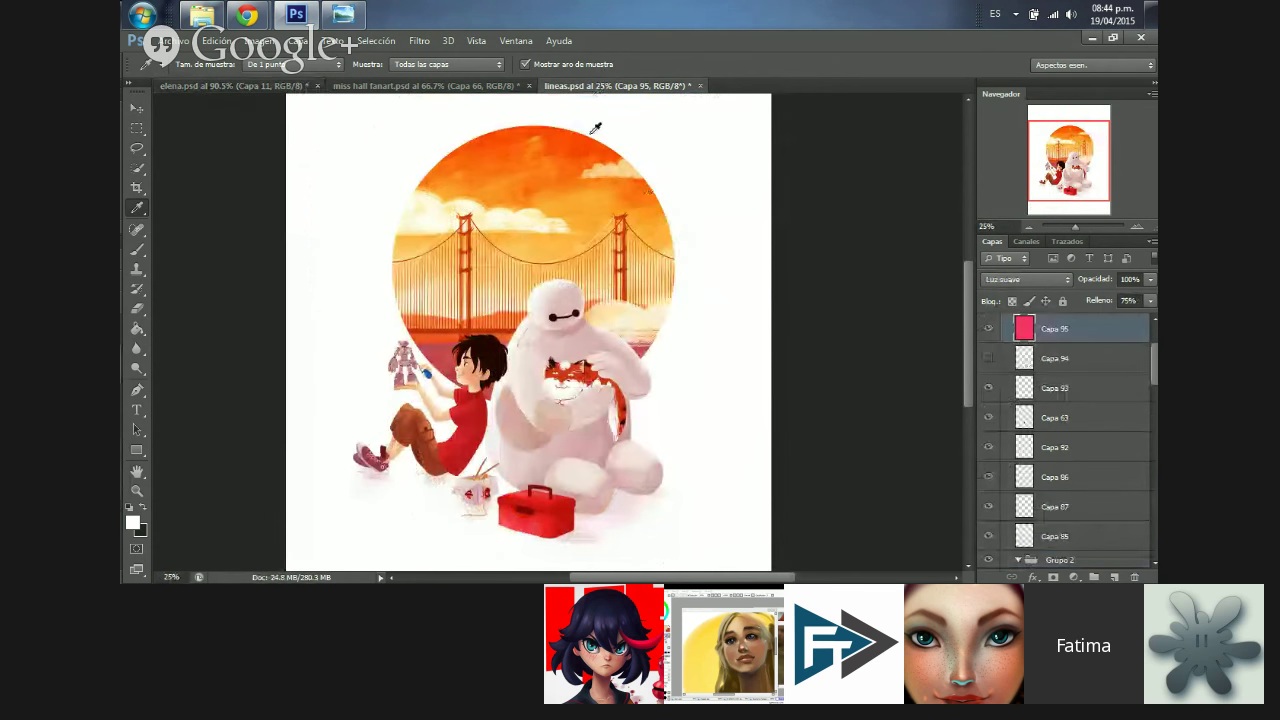
{"action": "left_click", "coordinate": [137, 108]}
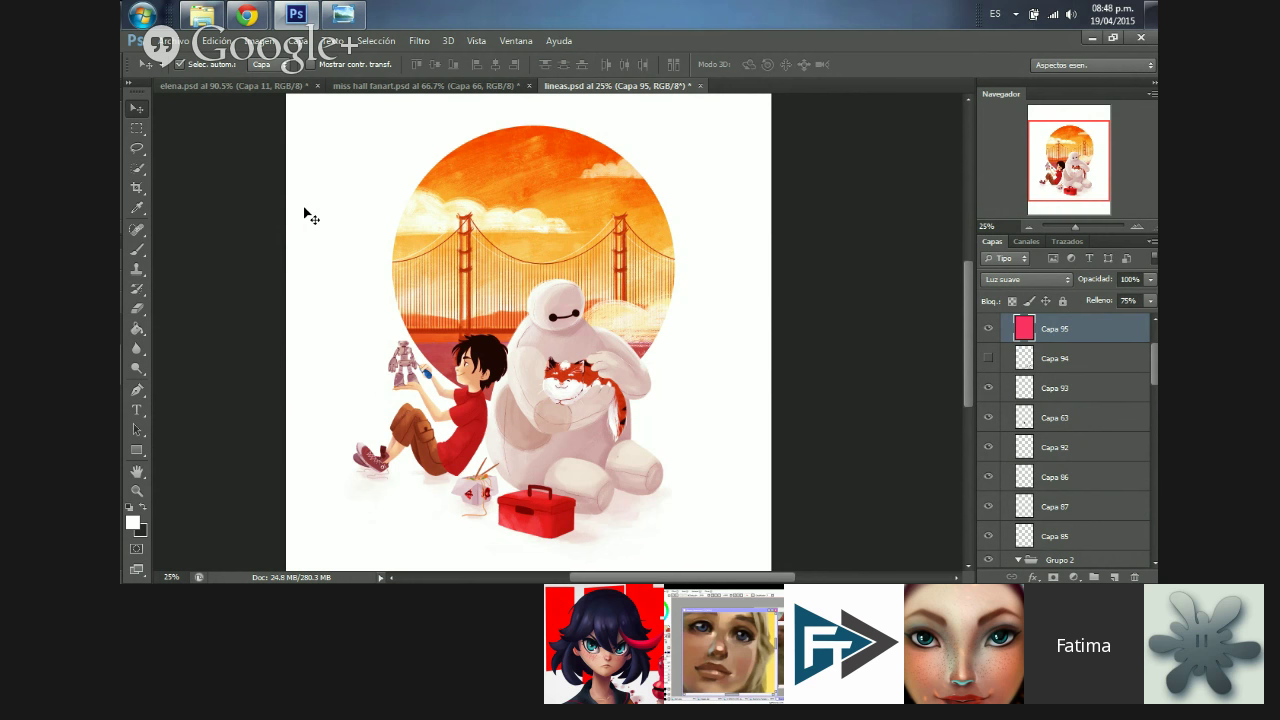
{"action": "key", "text": "ctrl+s"}
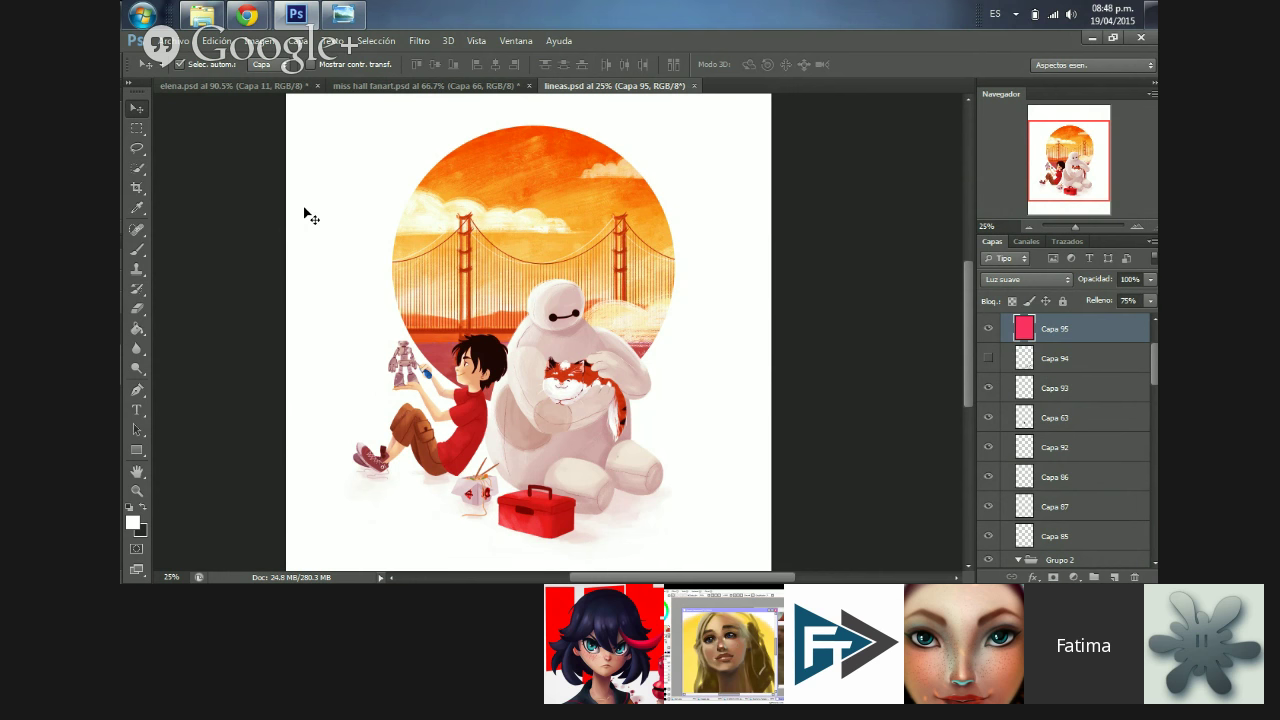
- Return to miss hall fanart.psd, set the fill of texture layer Capa 66 to 9%, and lock the layer completely
{"action": "left_click", "coordinate": [431, 89]}
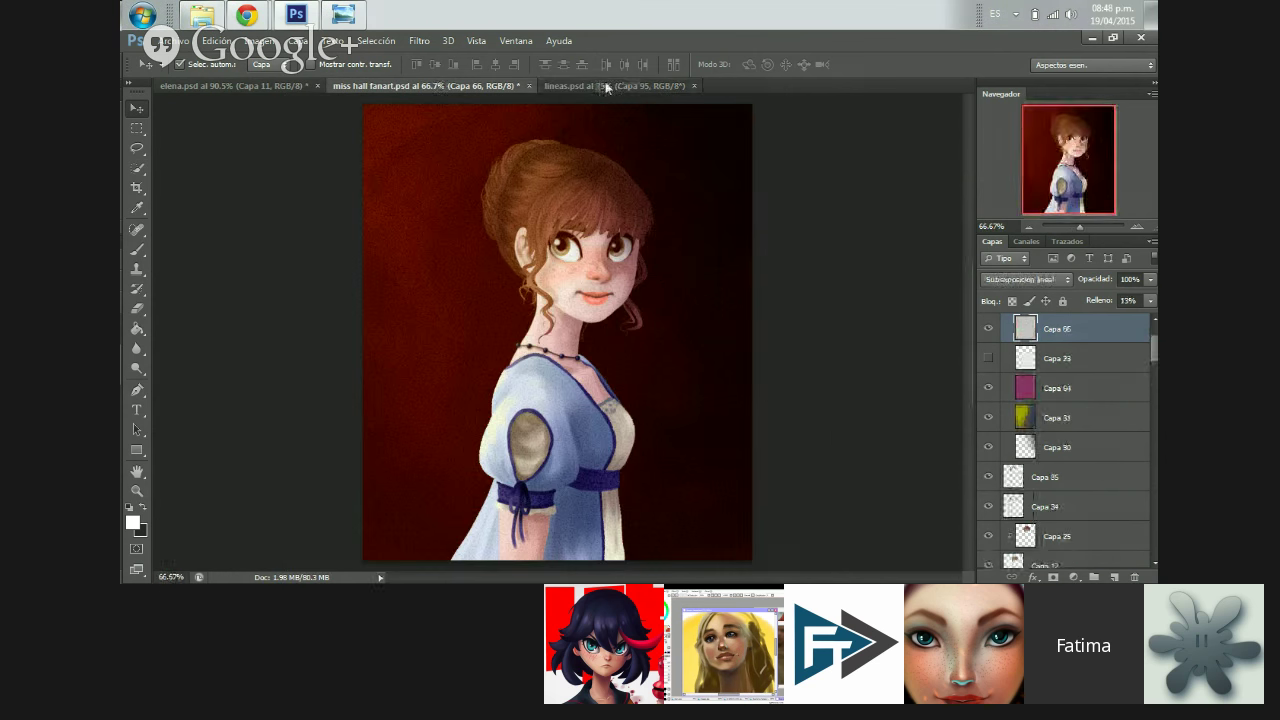
{"action": "left_click", "coordinate": [987, 329]}
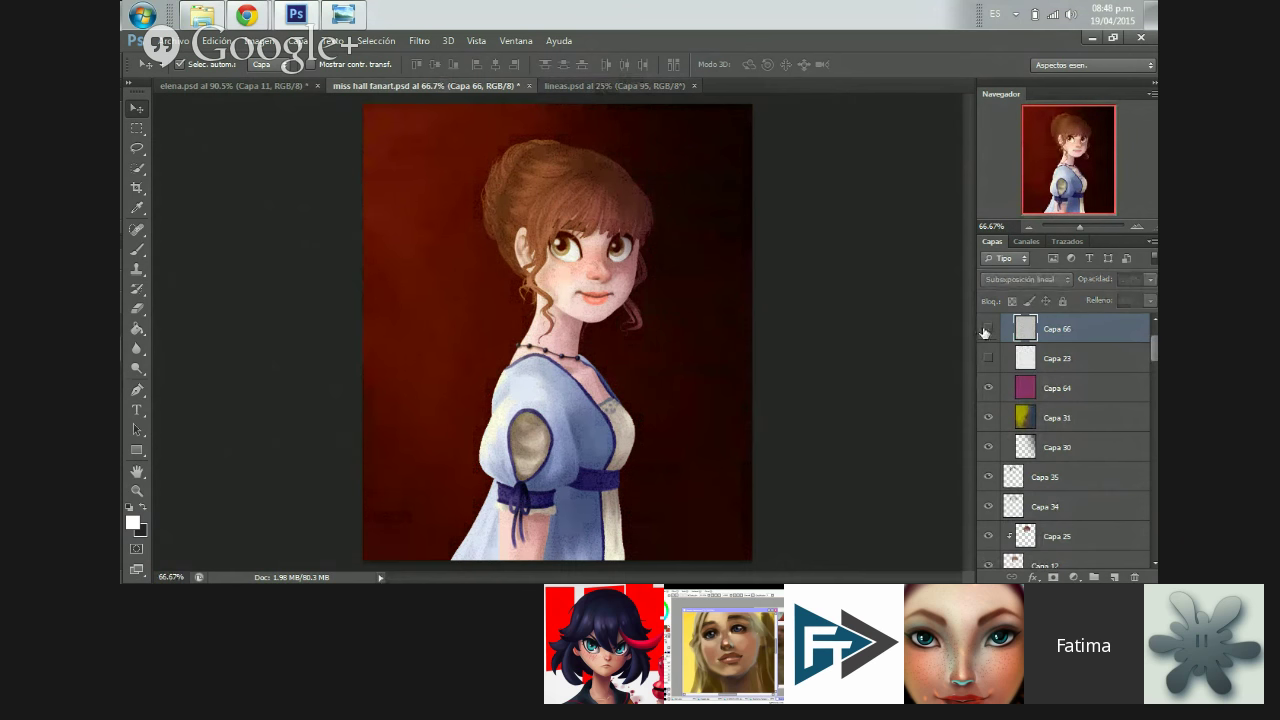
{"action": "left_click", "coordinate": [1151, 300]}
{"action": "left_click_drag", "start_coordinate": [1087, 318], "coordinate": [1082, 318]}
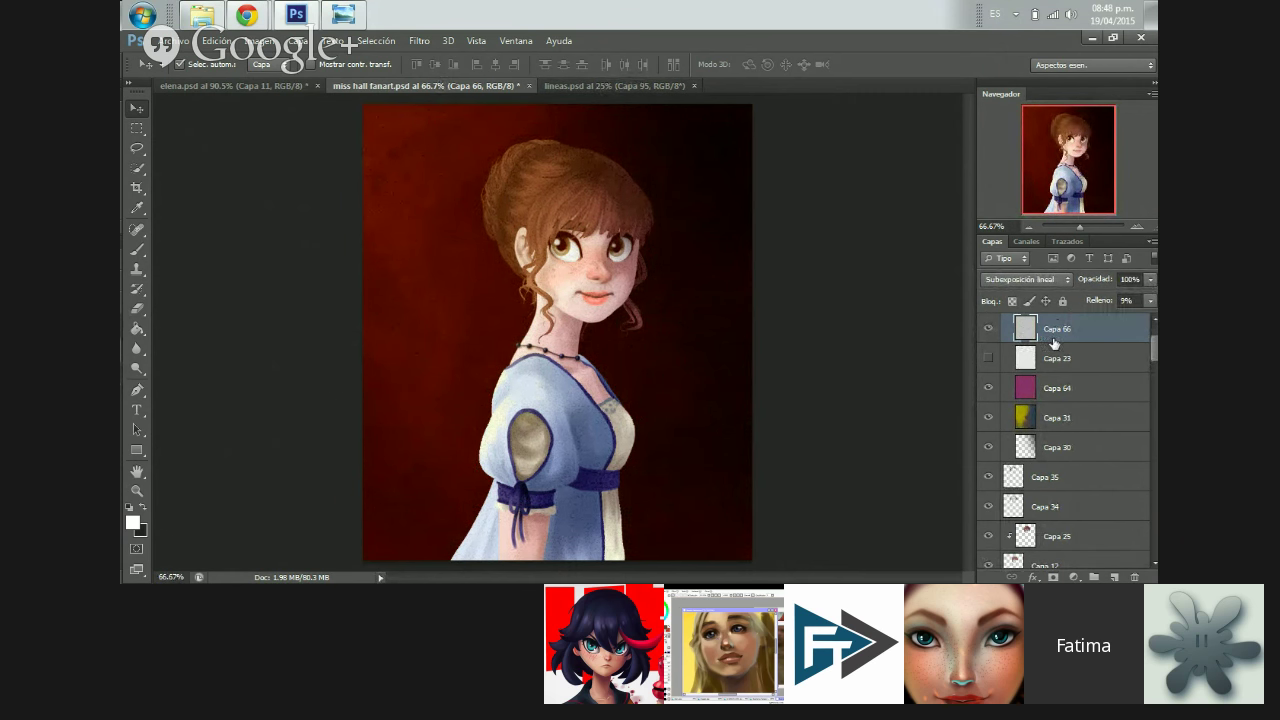
{"action": "left_click", "coordinate": [1062, 301]}
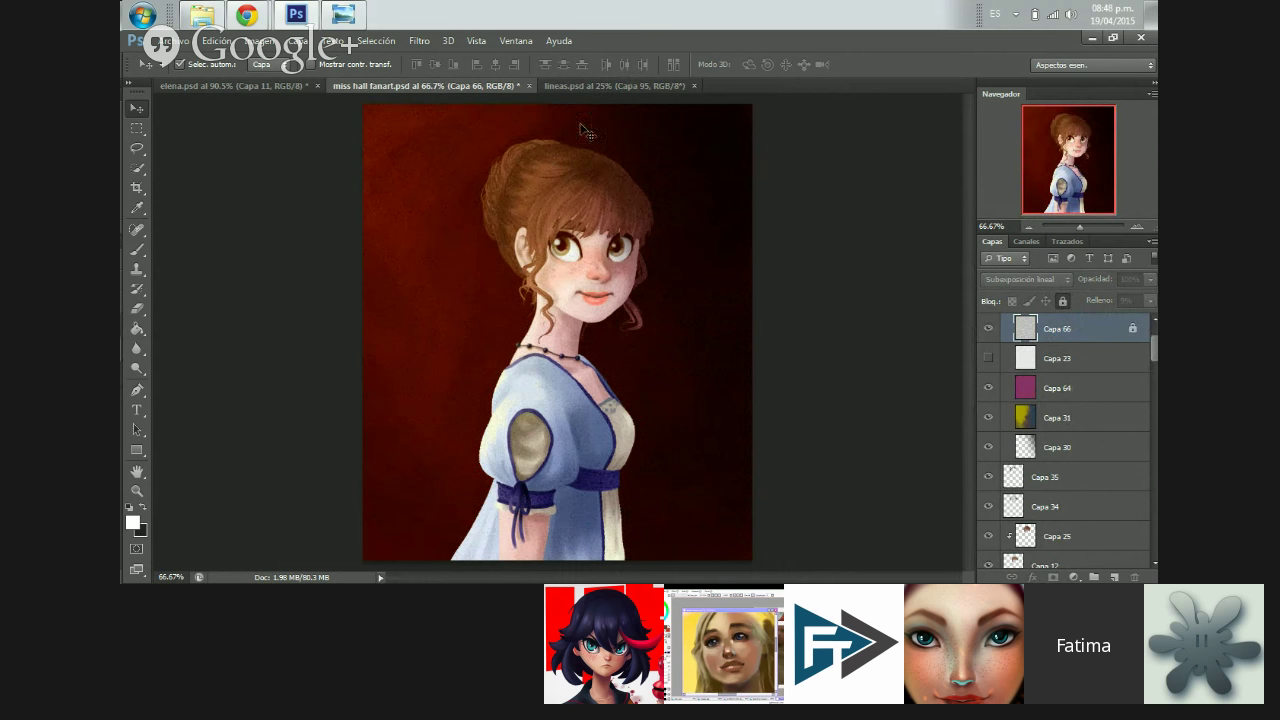
- Preview the hidden layer Capa 23 in miss hall fanart.psd, hide it again, and save the document
{"action": "left_click", "coordinate": [988, 358]}
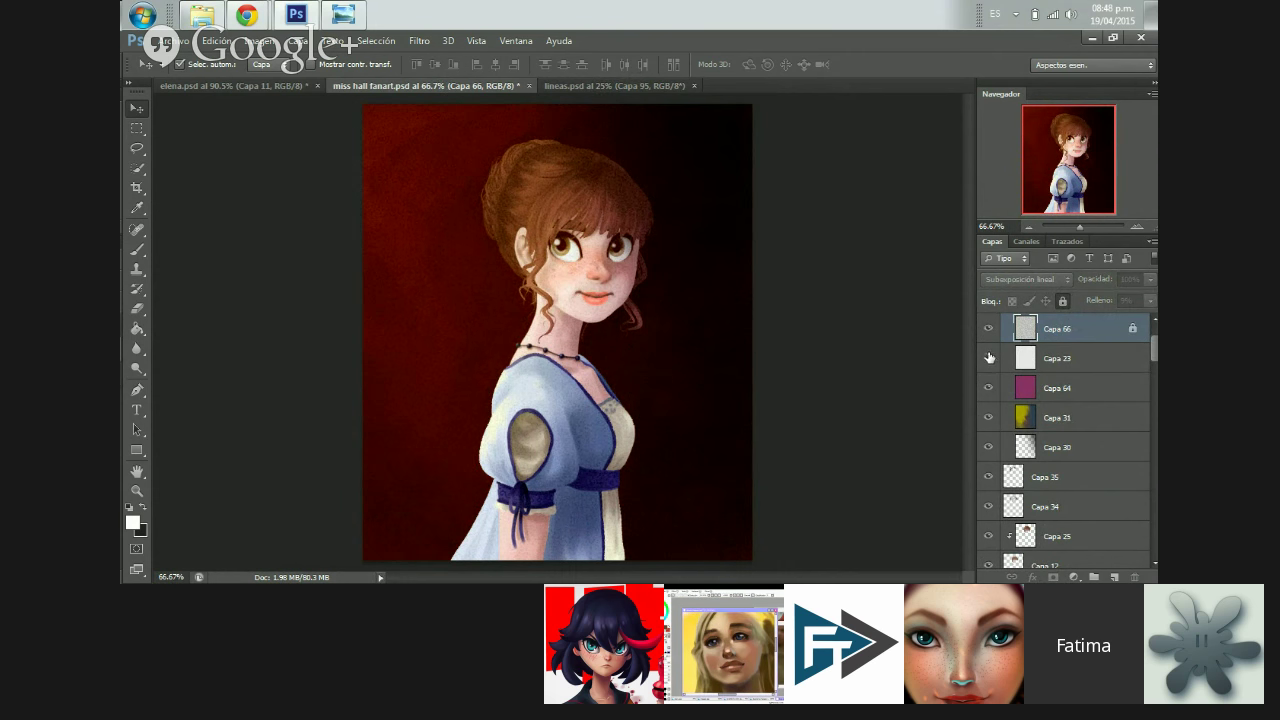
{"action": "left_click", "coordinate": [988, 358]}
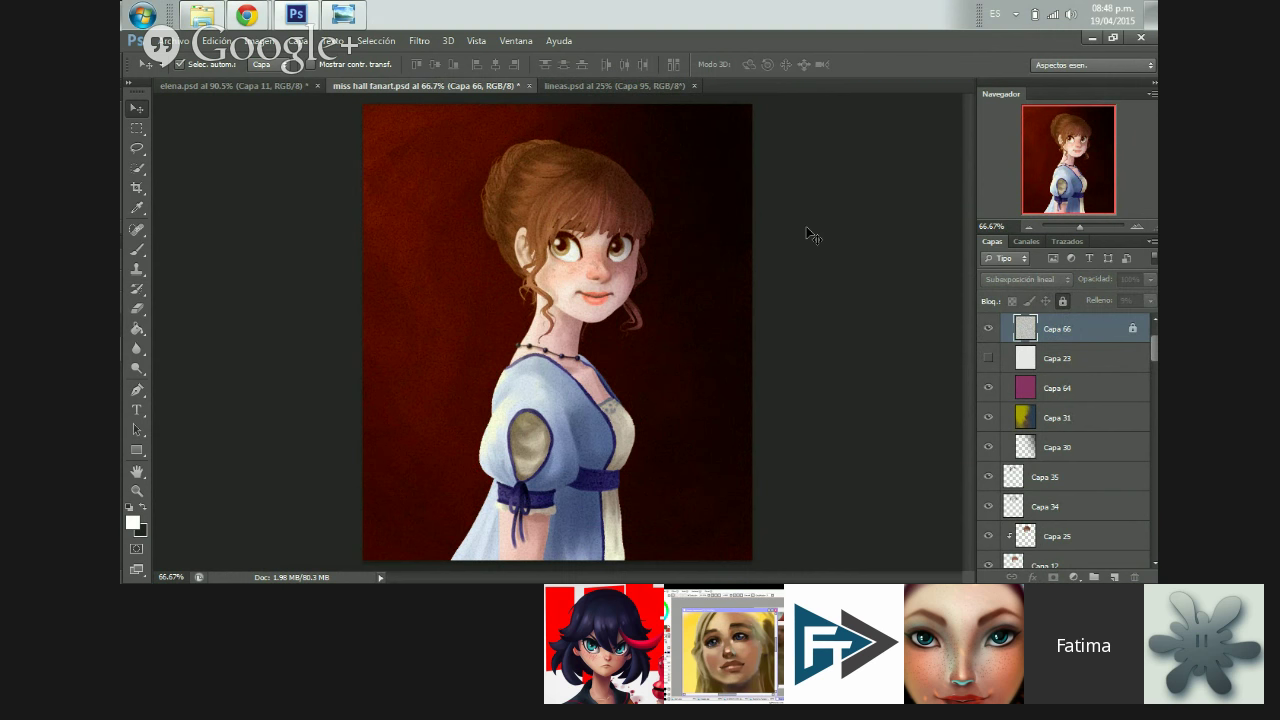
{"action": "key", "text": "ctrl+s"}
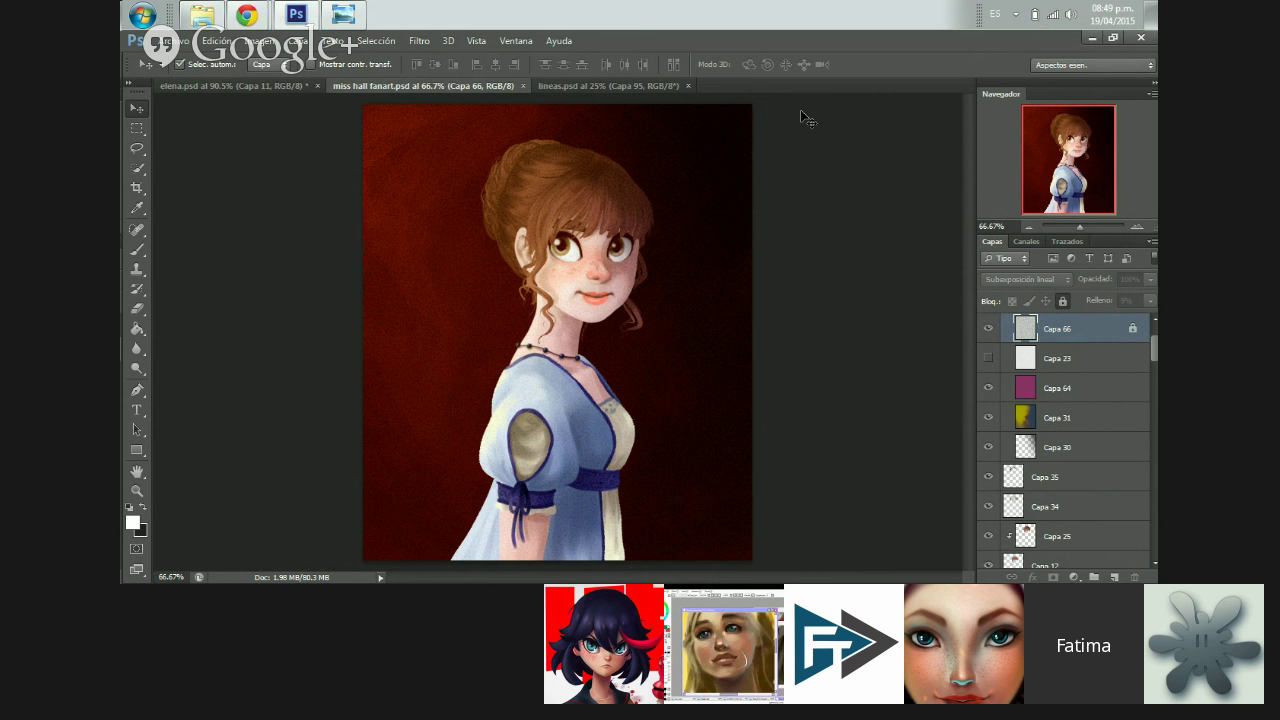
- Switch to lineas.psd, look at the Avatar fanzine folder in the file explorer, and return to the illustration
{"action": "left_click", "coordinate": [610, 88]}
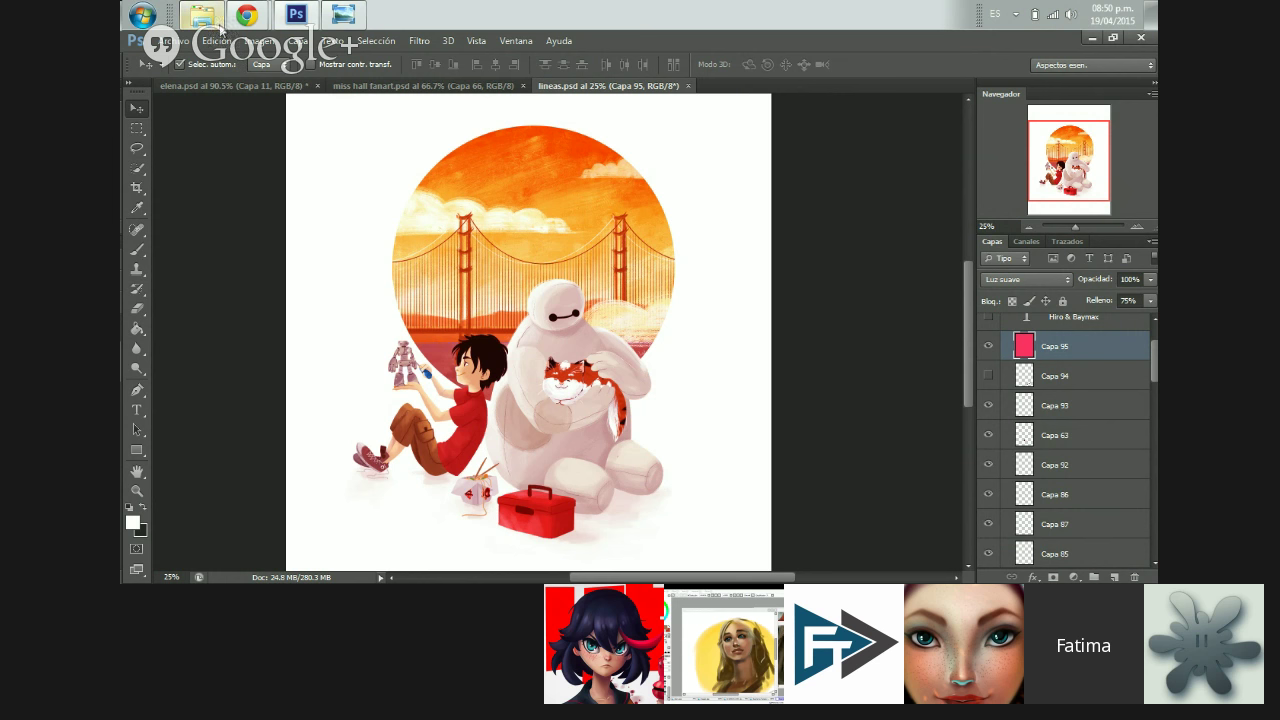
{"action": "mouse_move", "coordinate": [221, 30]}
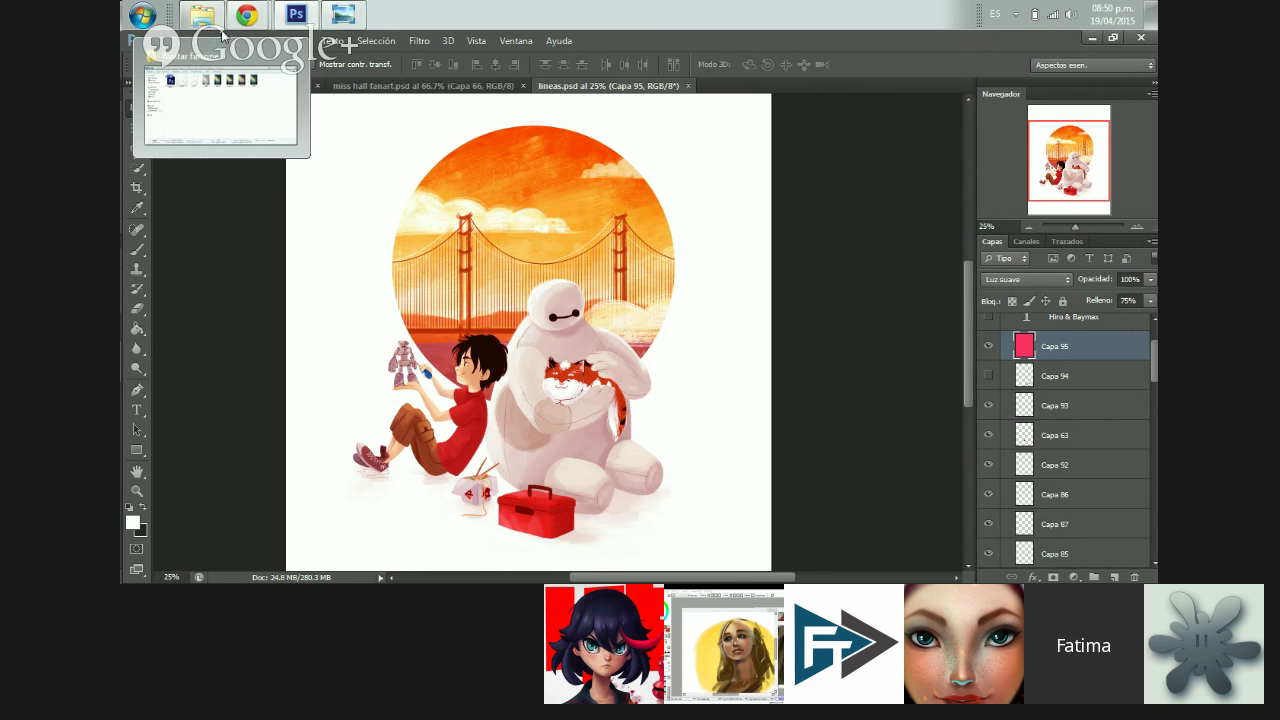
{"action": "left_click", "coordinate": [221, 104]}
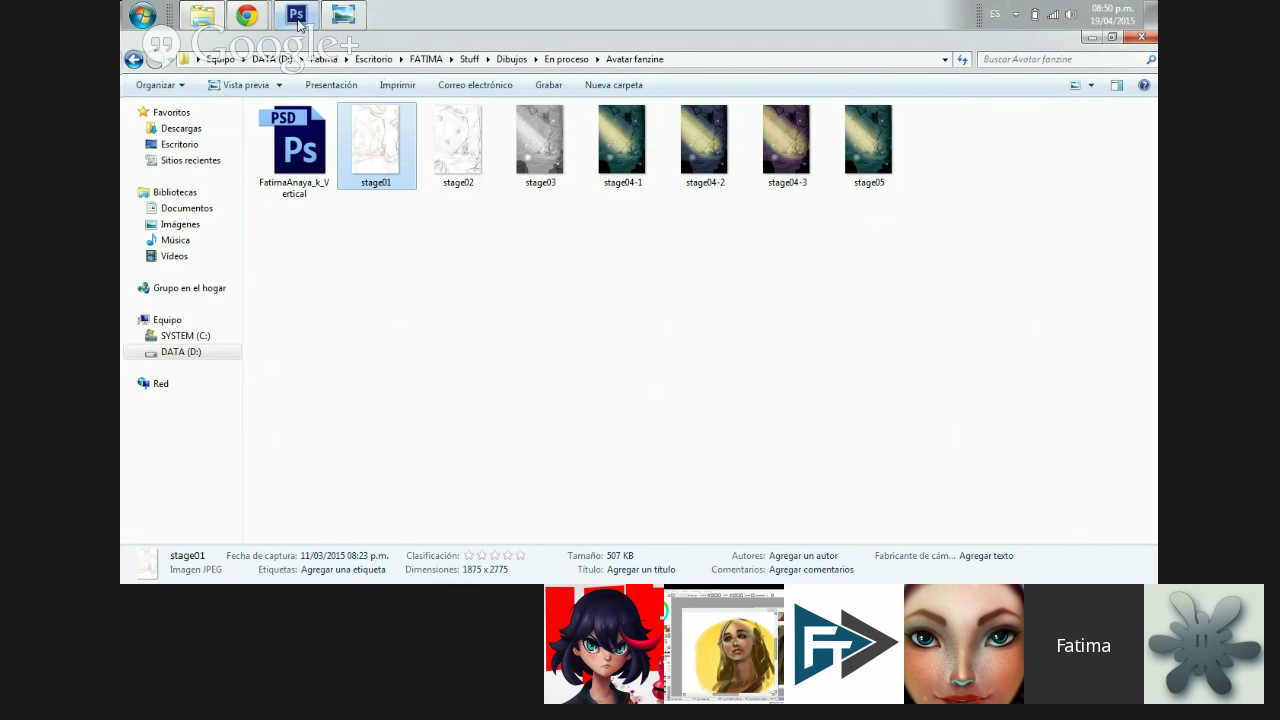
{"action": "left_click", "coordinate": [297, 16]}
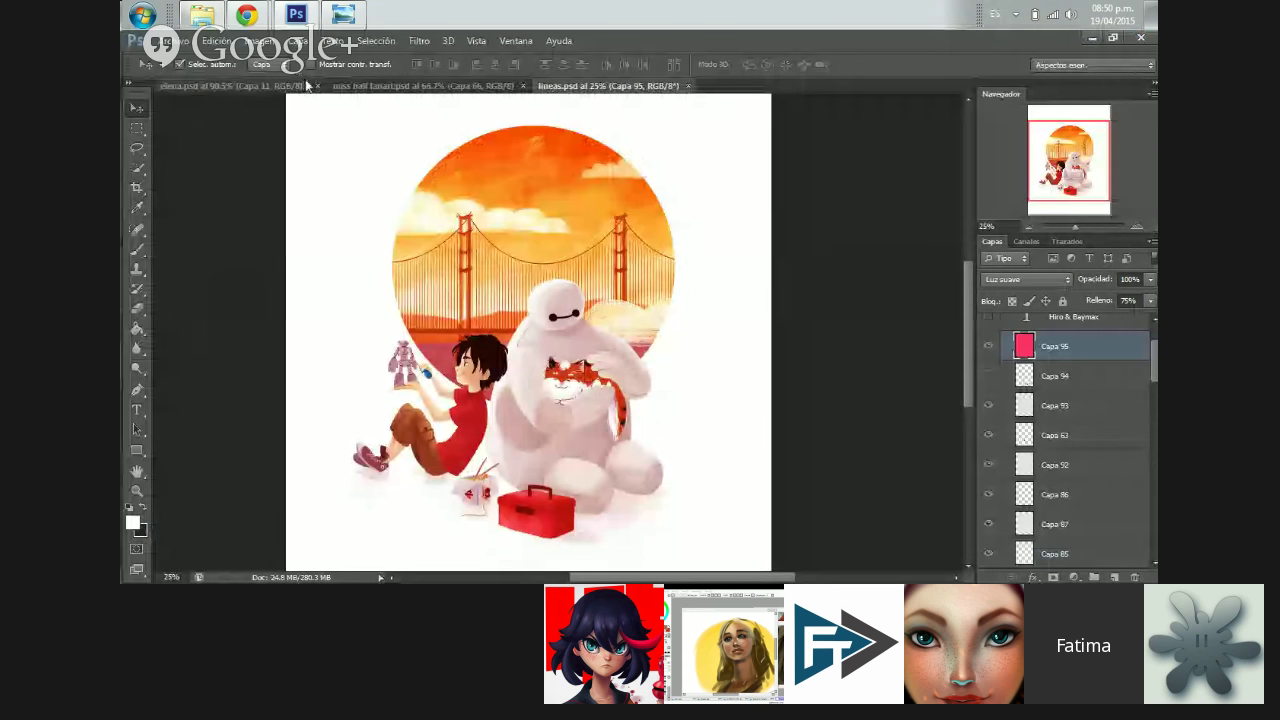
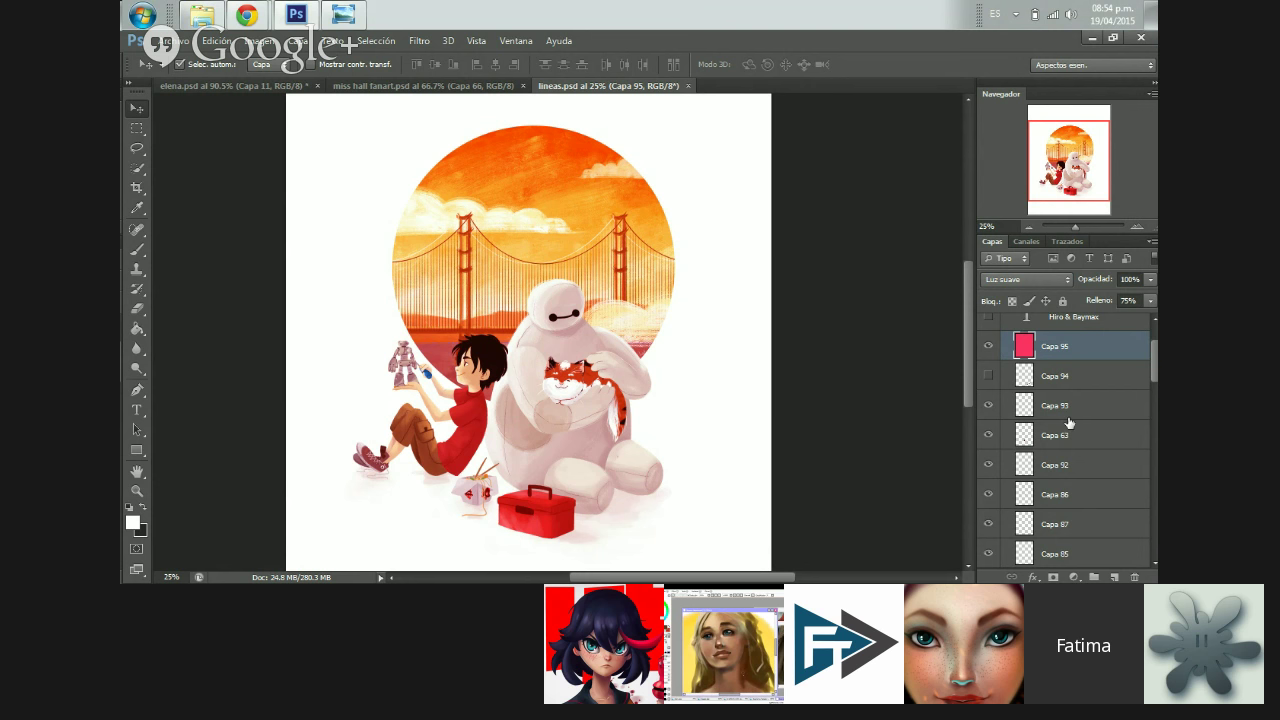
- Add a new layer above Capa 95 and brush a small dark smiley above the sun circle's upper edge
{"action": "left_click", "coordinate": [1114, 577]}
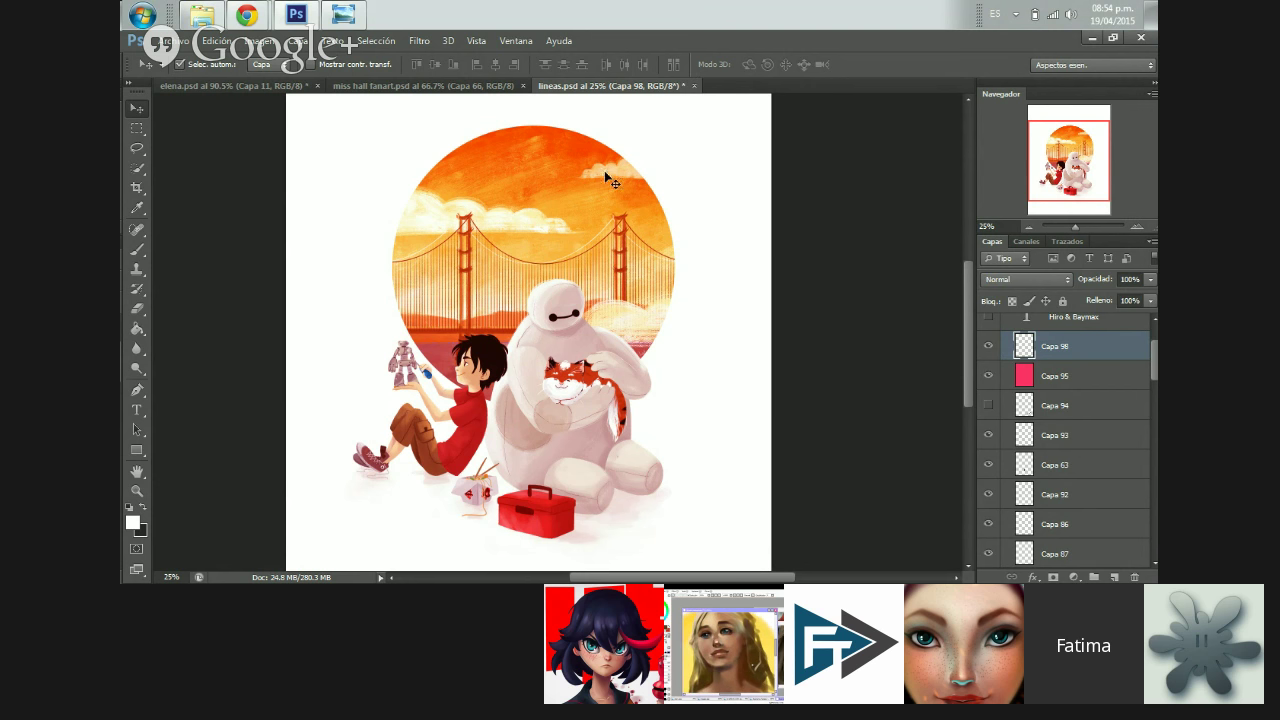
{"action": "key", "text": "b"}
{"action": "key", "text": "x"}
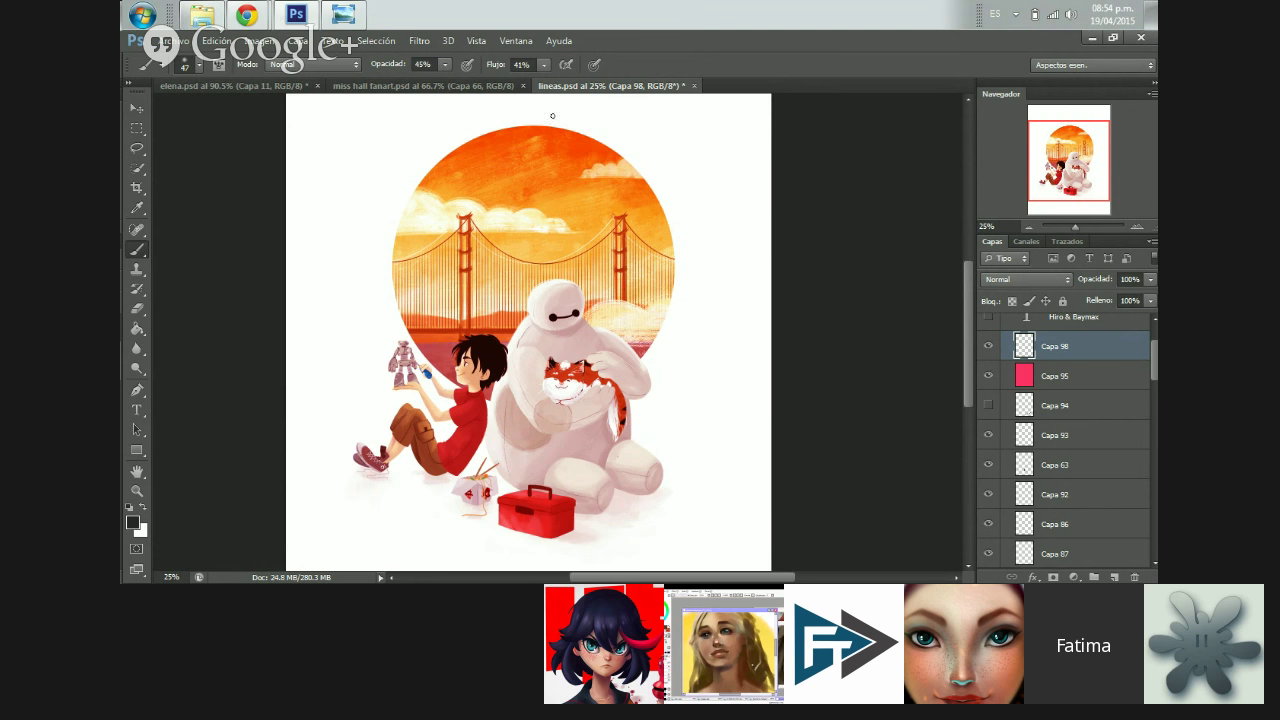
{"action": "left_click_drag", "start_coordinate": [610, 104], "coordinate": [638, 138]}
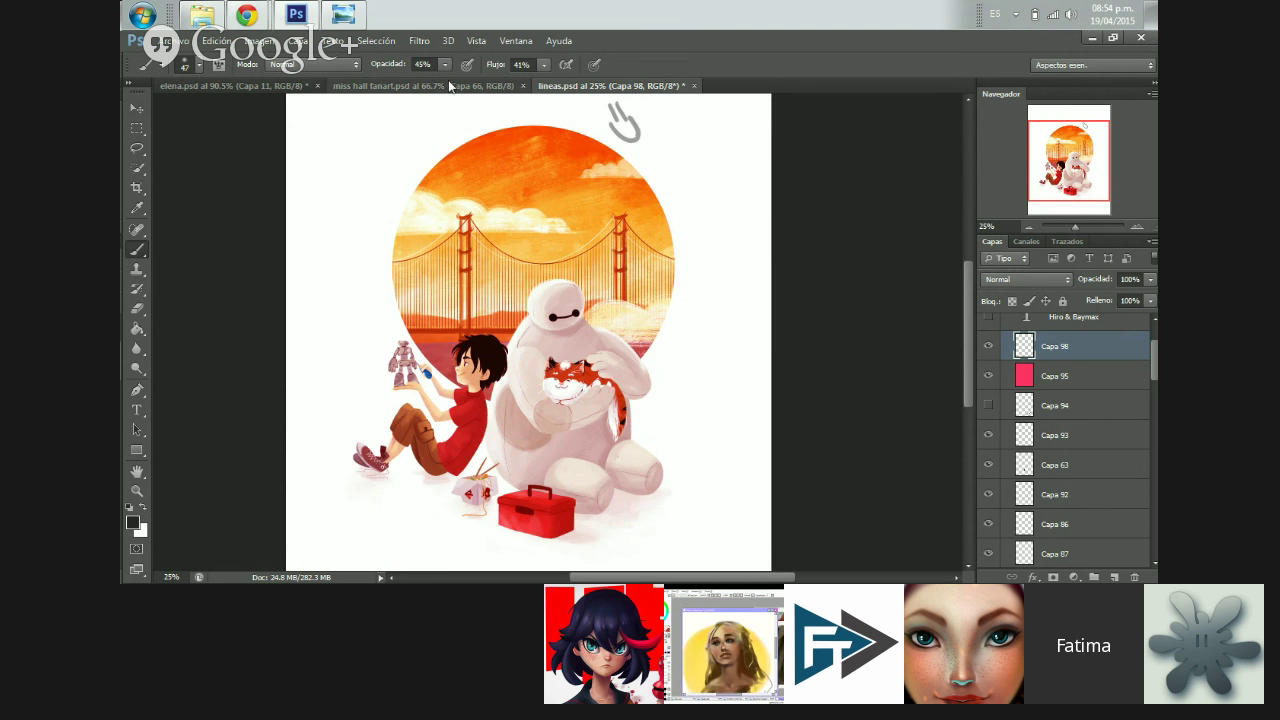
- Set the brush opacity to 100%, handwrite "Hola!" below the smiley, and toggle the new layer's visibility off and on
{"action": "key", "text": "0"}
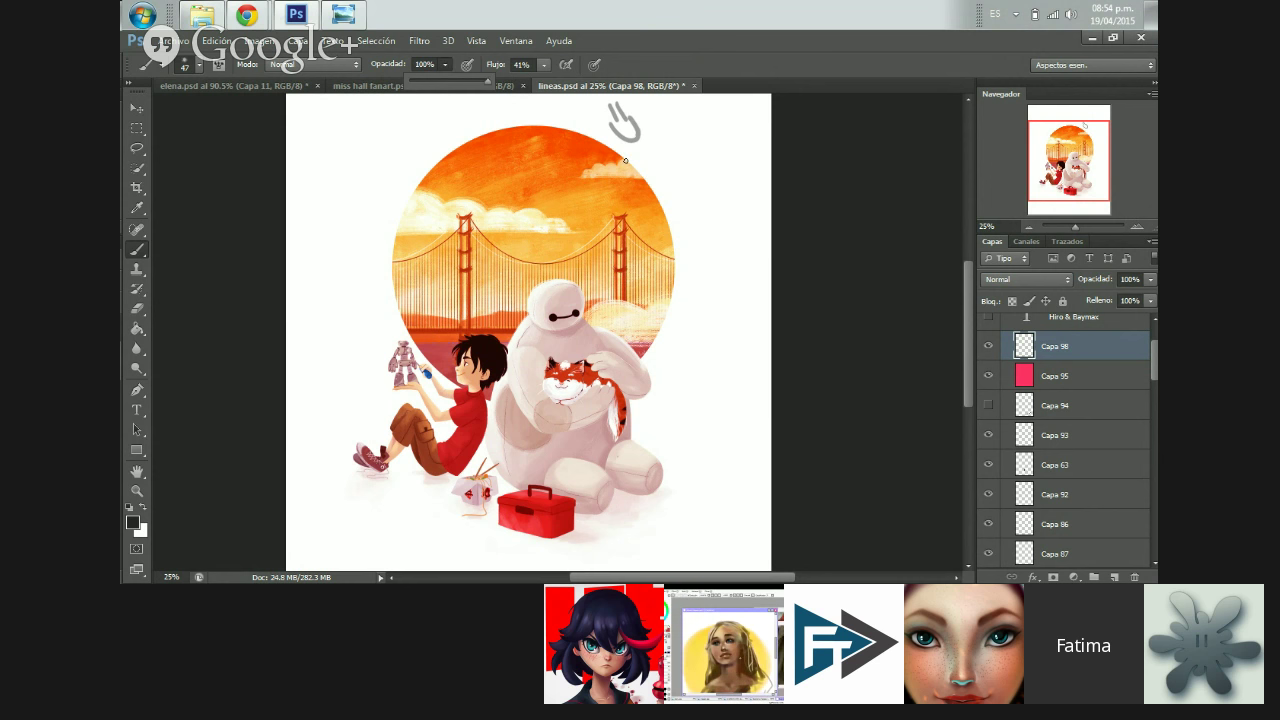
{"action": "left_click_drag", "start_coordinate": [620, 152], "coordinate": [626, 188]}
{"action": "mouse_move", "coordinate": [640, 146]}
{"action": "left_mouse_down"}
{"action": "mouse_move", "coordinate": [632, 182]}
{"action": "mouse_move", "coordinate": [644, 166]}
{"action": "left_mouse_up"}
{"action": "mouse_move", "coordinate": [666, 150]}
{"action": "left_mouse_down"}
{"action": "mouse_move", "coordinate": [660, 170]}
{"action": "mouse_move", "coordinate": [678, 158]}
{"action": "left_mouse_up"}
{"action": "mouse_move", "coordinate": [698, 140]}
{"action": "left_mouse_down"}
{"action": "mouse_move", "coordinate": [690, 156]}
{"action": "mouse_move", "coordinate": [706, 156]}
{"action": "mouse_move", "coordinate": [703, 138]}
{"action": "left_mouse_up"}
{"action": "left_click", "coordinate": [721, 151]}
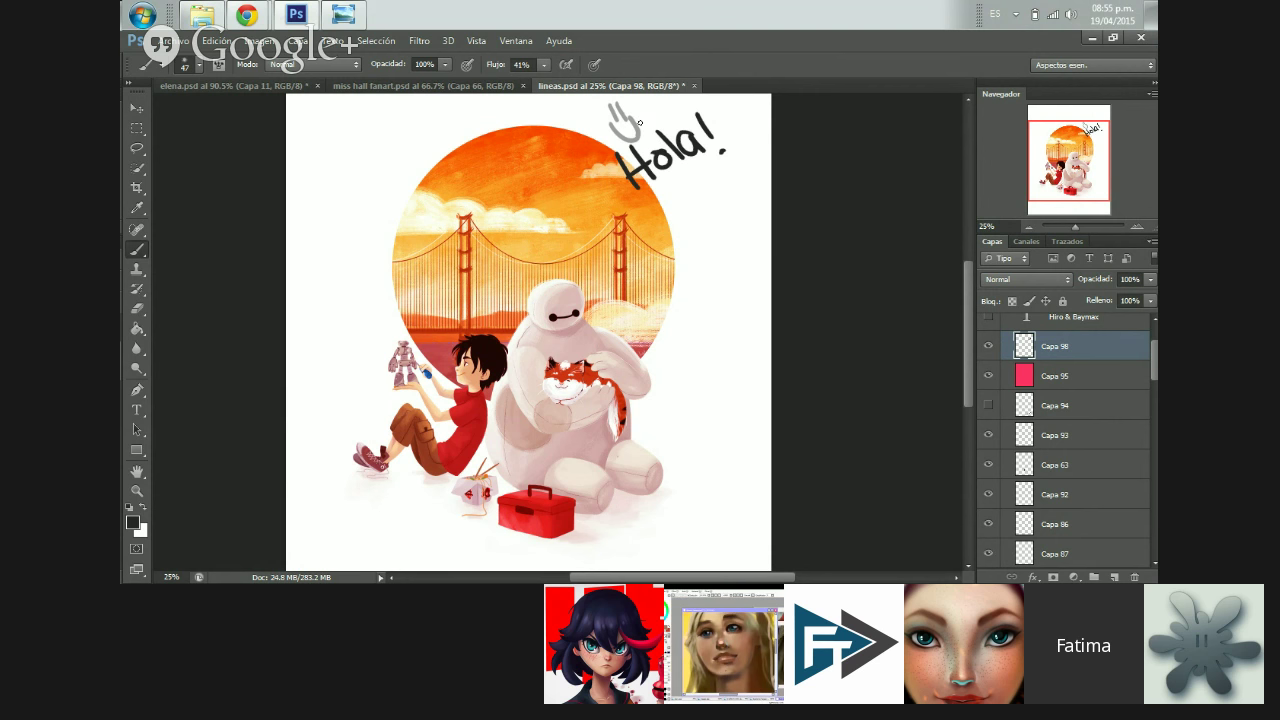
{"action": "left_click", "coordinate": [987, 346]}
{"action": "left_click", "coordinate": [987, 346]}
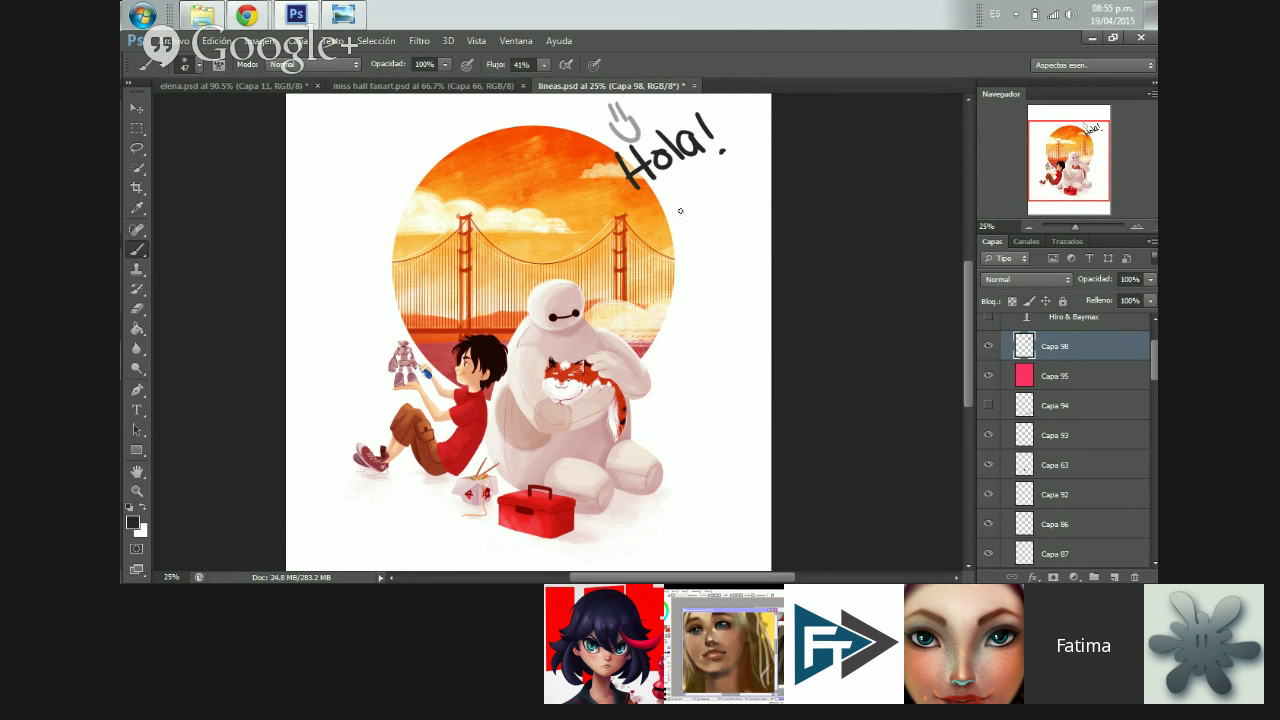
- Draw a small face with raised eyebrows, dot eyes and an open mouth below "Hola!", and trim the mouth with the eraser
{"action": "left_click", "coordinate": [703, 208]}
{"action": "mouse_move", "coordinate": [699, 219]}
{"action": "left_mouse_down"}
{"action": "mouse_move", "coordinate": [692, 232]}
{"action": "mouse_move", "coordinate": [704, 230]}
{"action": "left_mouse_up"}
{"action": "mouse_move", "coordinate": [692, 193]}
{"action": "left_mouse_down"}
{"action": "mouse_move", "coordinate": [708, 190]}
{"action": "mouse_move", "coordinate": [669, 196]}
{"action": "left_mouse_up"}
{"action": "left_click_drag", "start_coordinate": [695, 238], "coordinate": [692, 228]}
{"action": "key", "text": "e"}
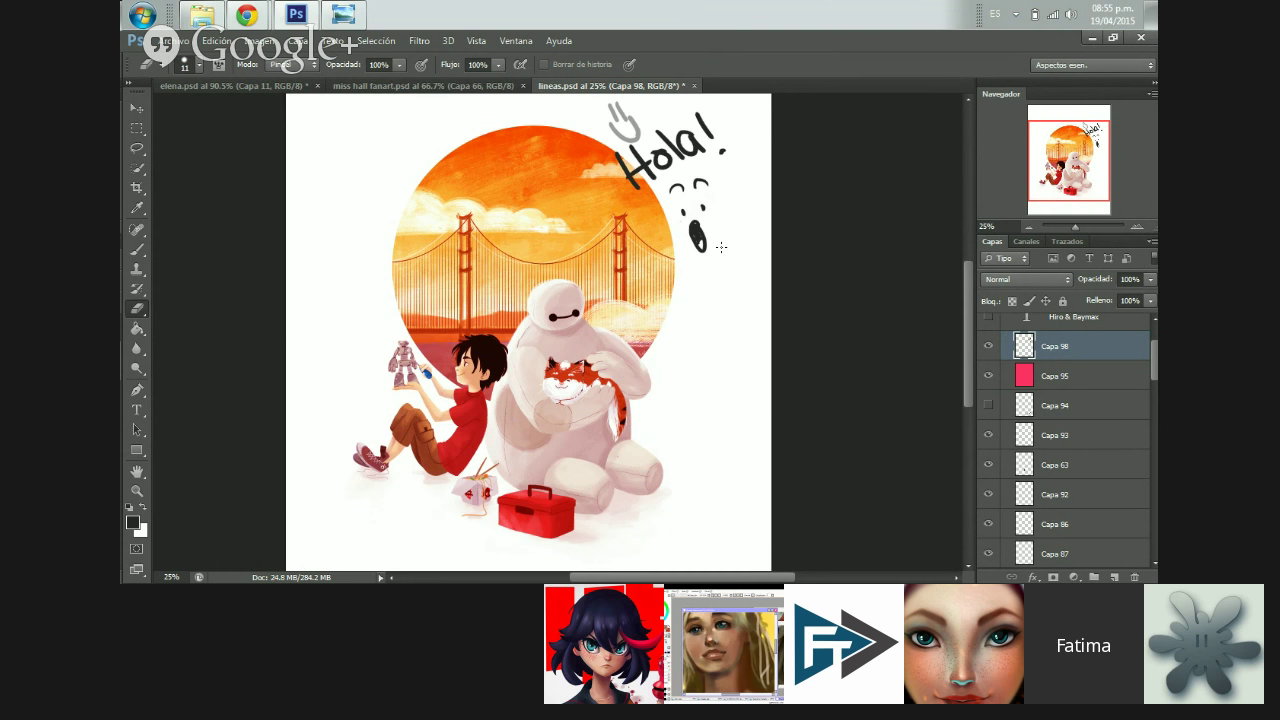
{"action": "key", "text": "b"}
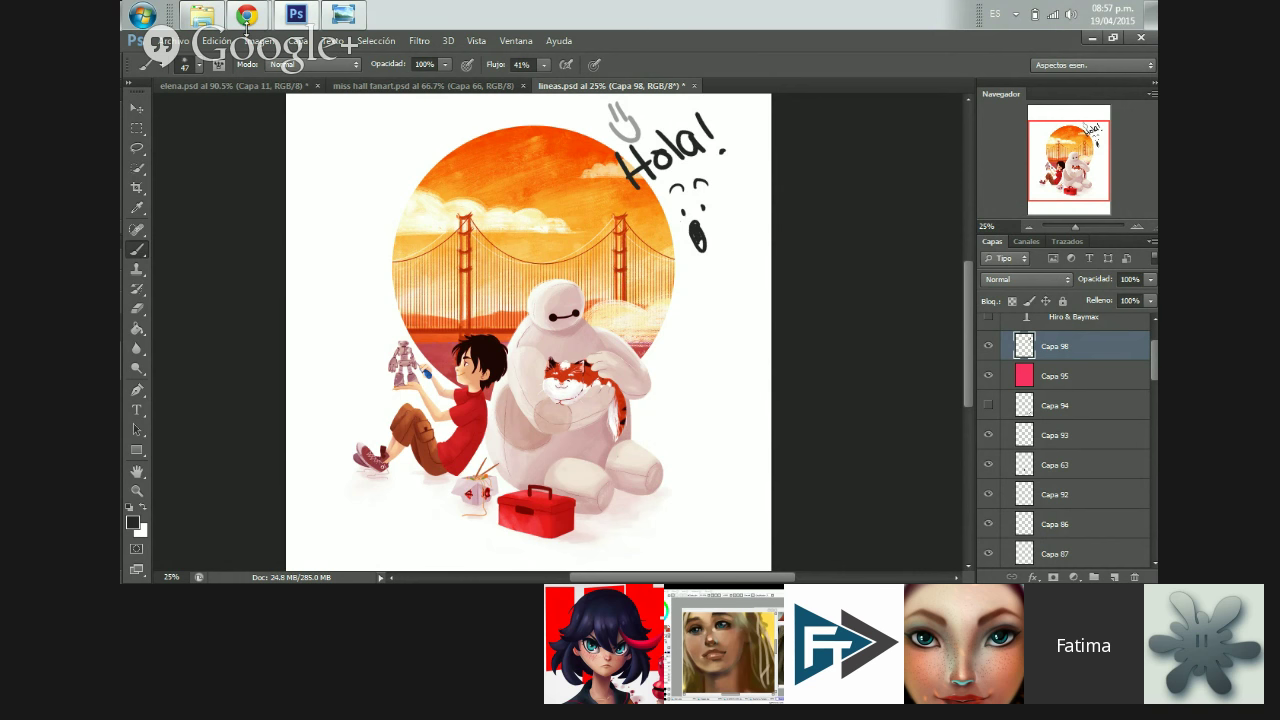
{"action": "mouse_move", "coordinate": [256, 34]}
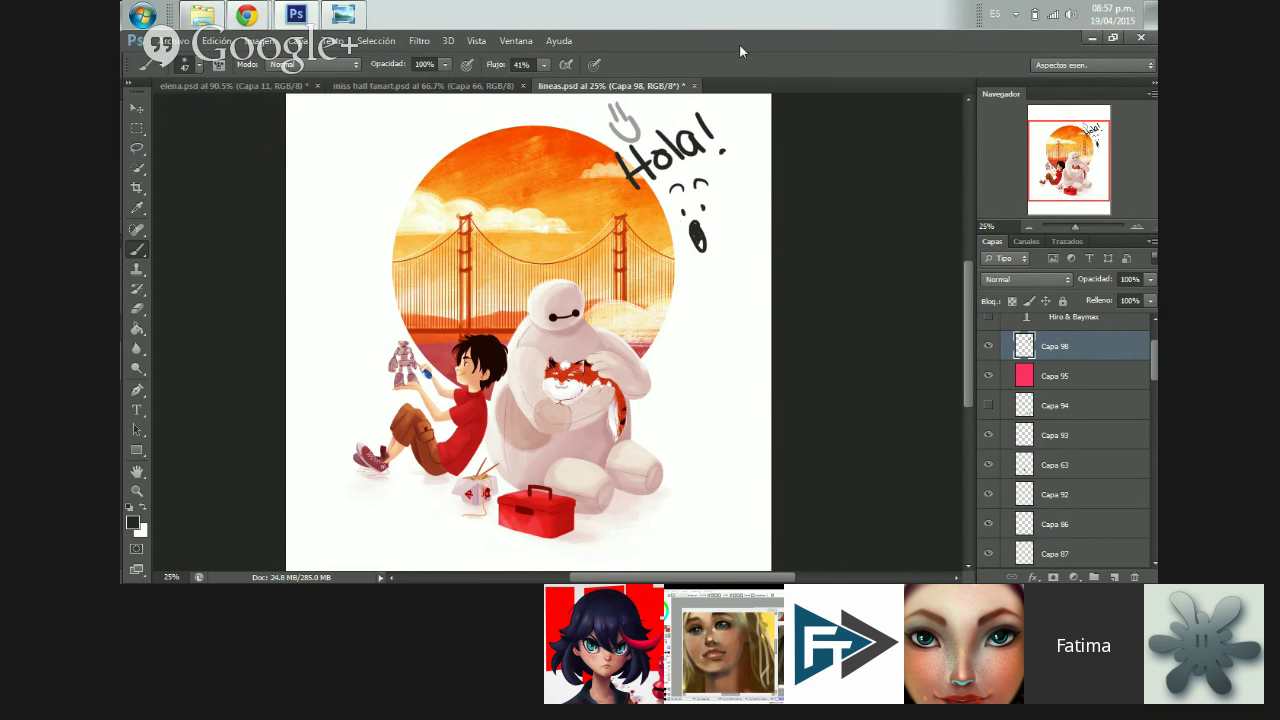
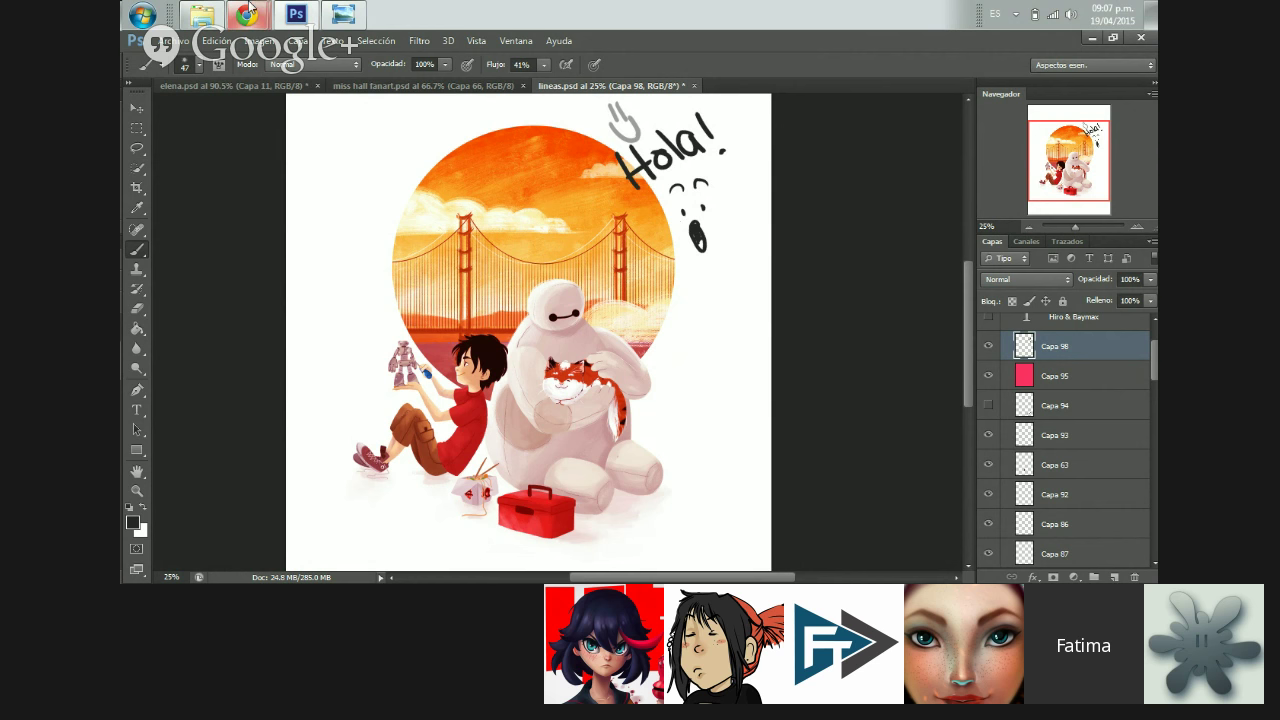
{"action": "mouse_move", "coordinate": [250, 10]}
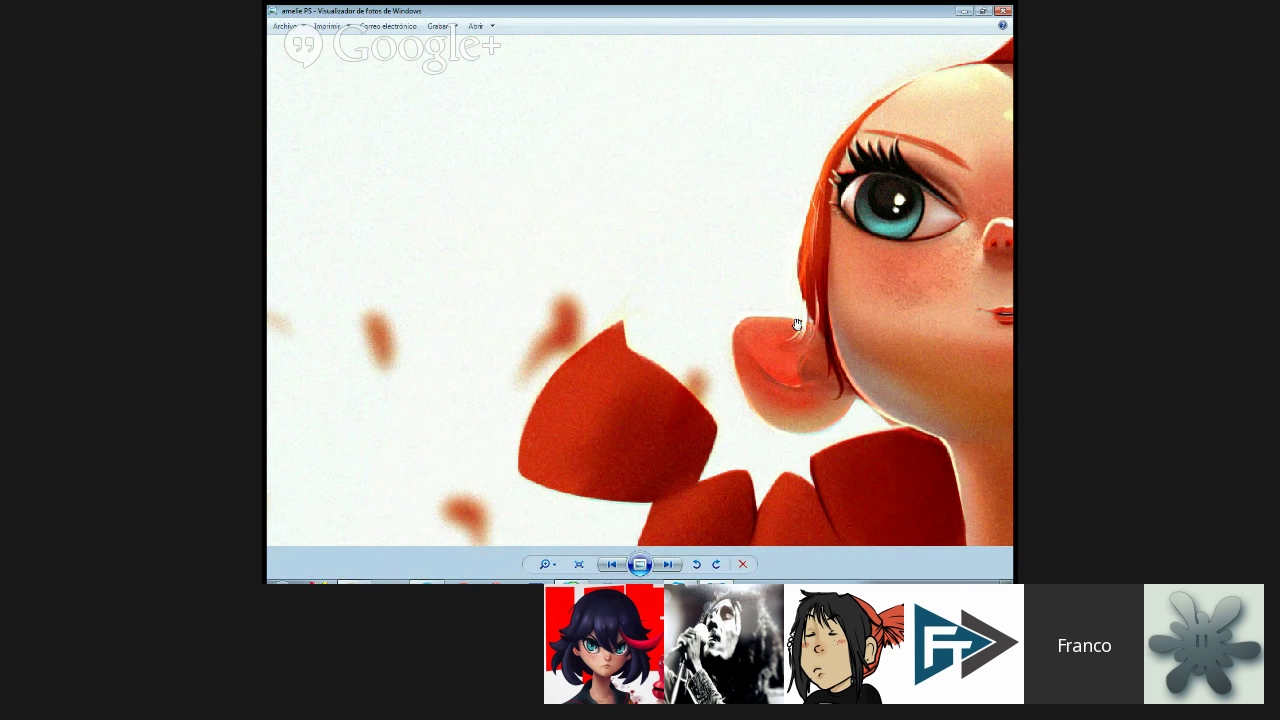
- Examine the amelie PS illustration in the photo viewer, from the face detail out to the full figure
{"action": "scroll", "coordinate": [797, 324], "scroll_direction": "down", "scroll_amount": 1}
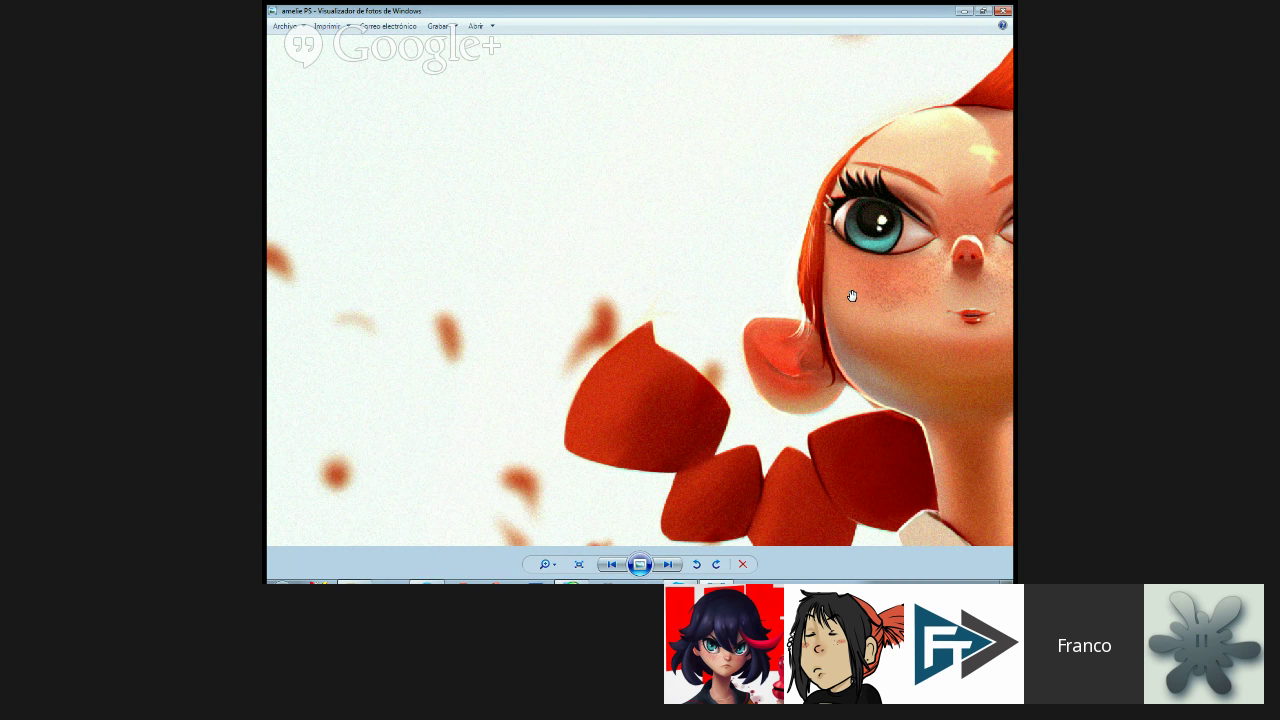
{"action": "scroll", "coordinate": [852, 296], "scroll_direction": "down", "scroll_amount": 4}
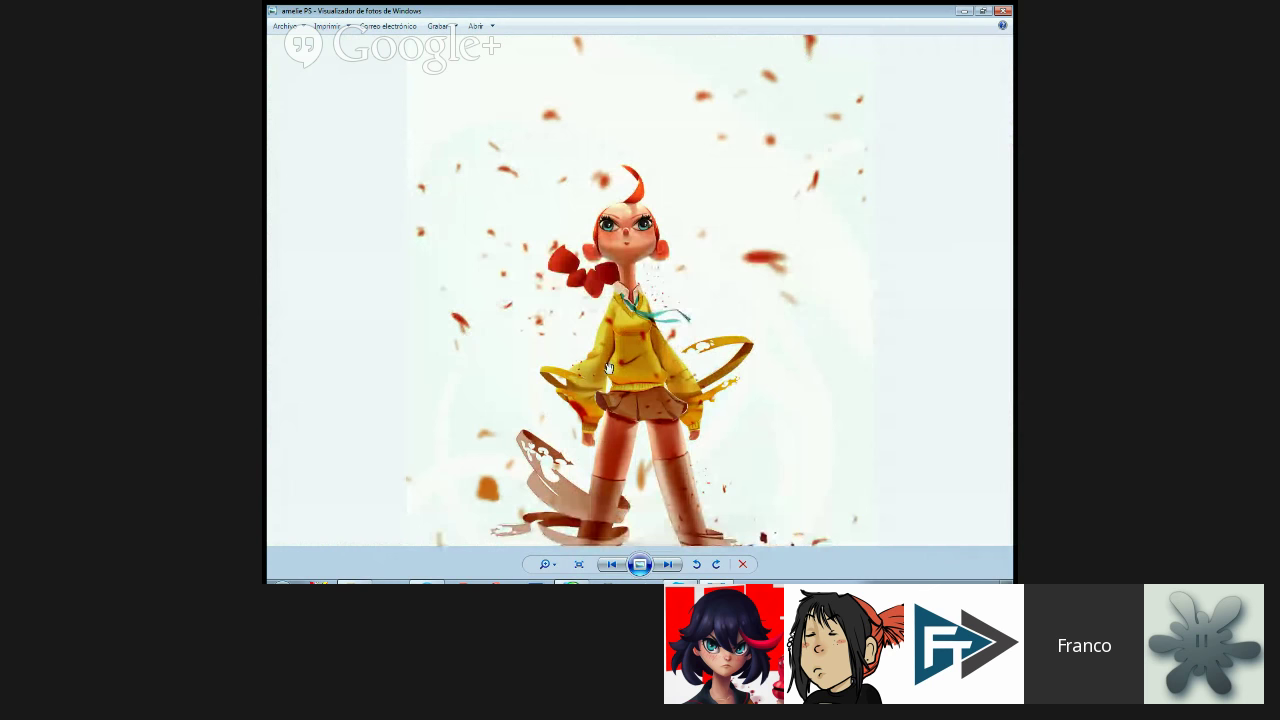
{"action": "left_click_drag", "start_coordinate": [609, 368], "coordinate": [626, 255]}
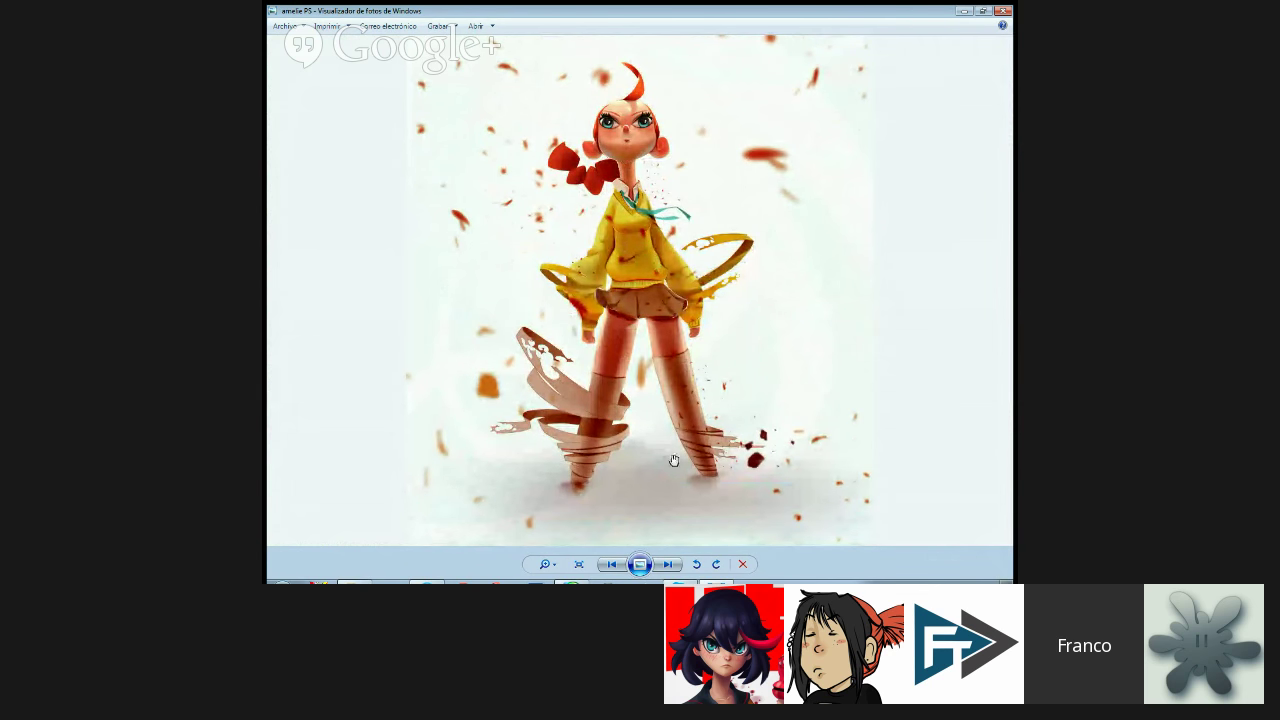
- Browse forward through the artworks, including detalle skydoll, detalle and Girl, up to happy con modificaciones finales
{"action": "left_click", "coordinate": [668, 564]}
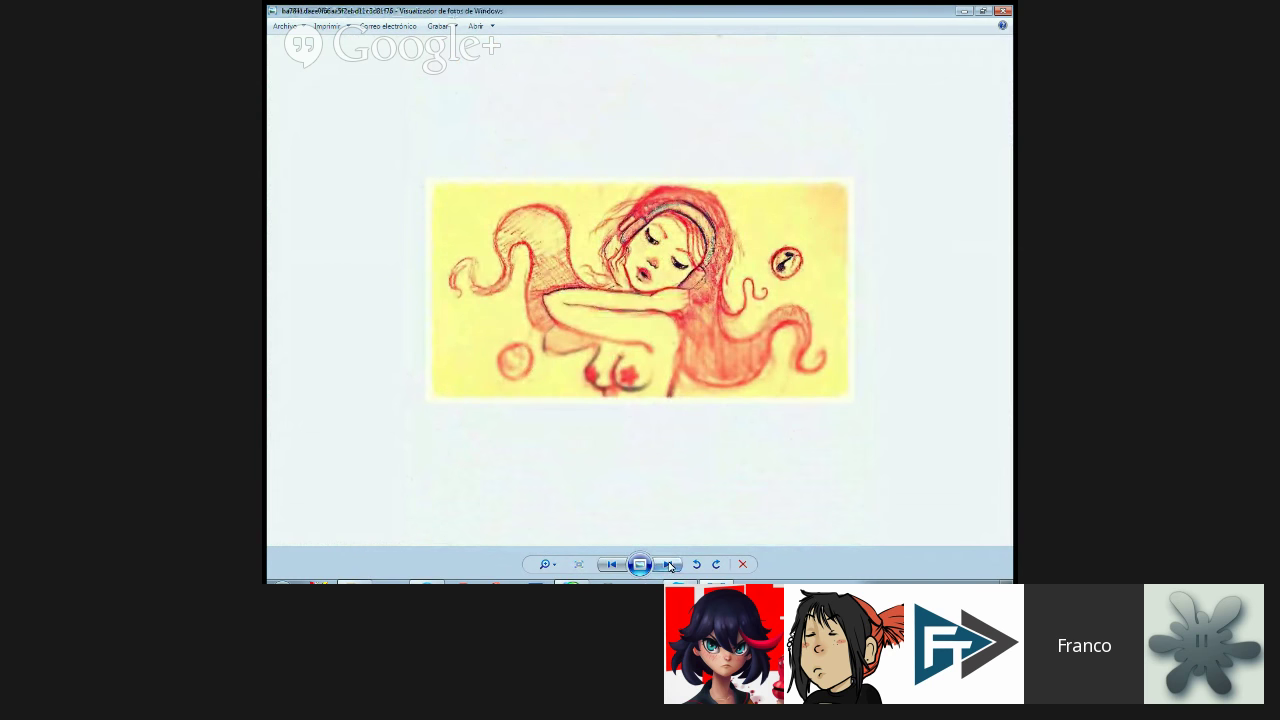
{"action": "left_click", "coordinate": [668, 564]}
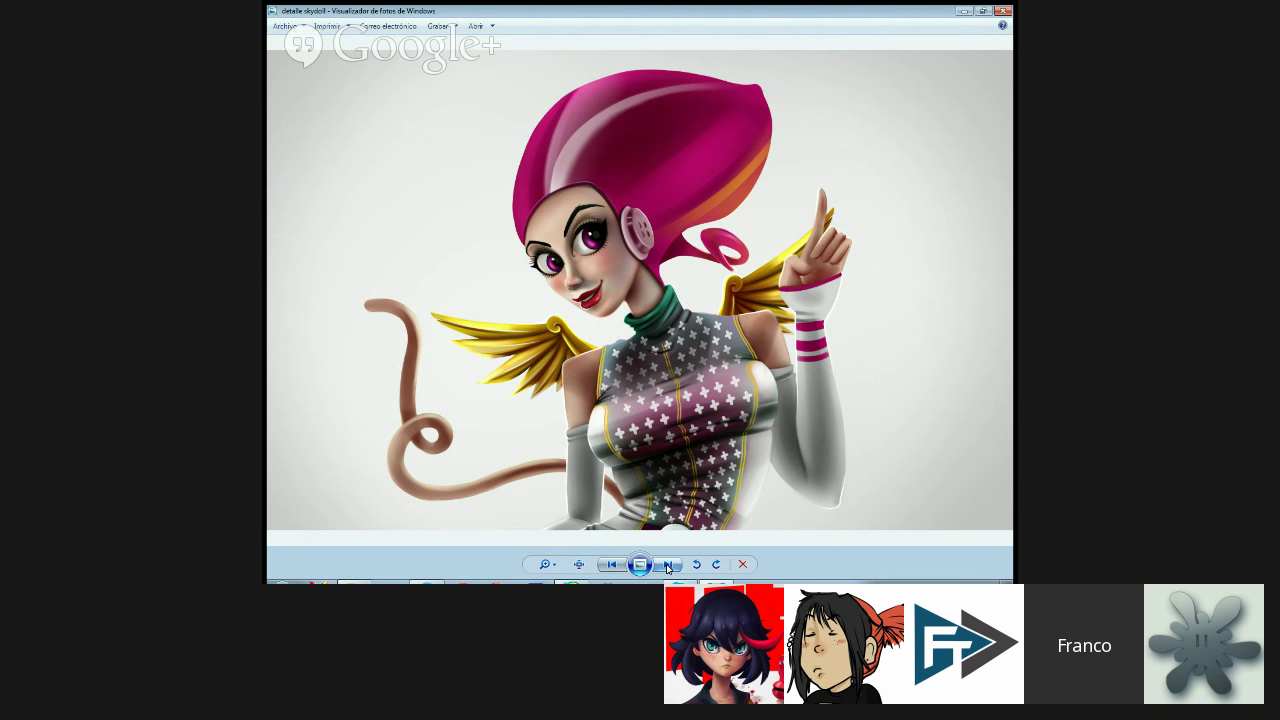
{"action": "left_click", "coordinate": [668, 566]}
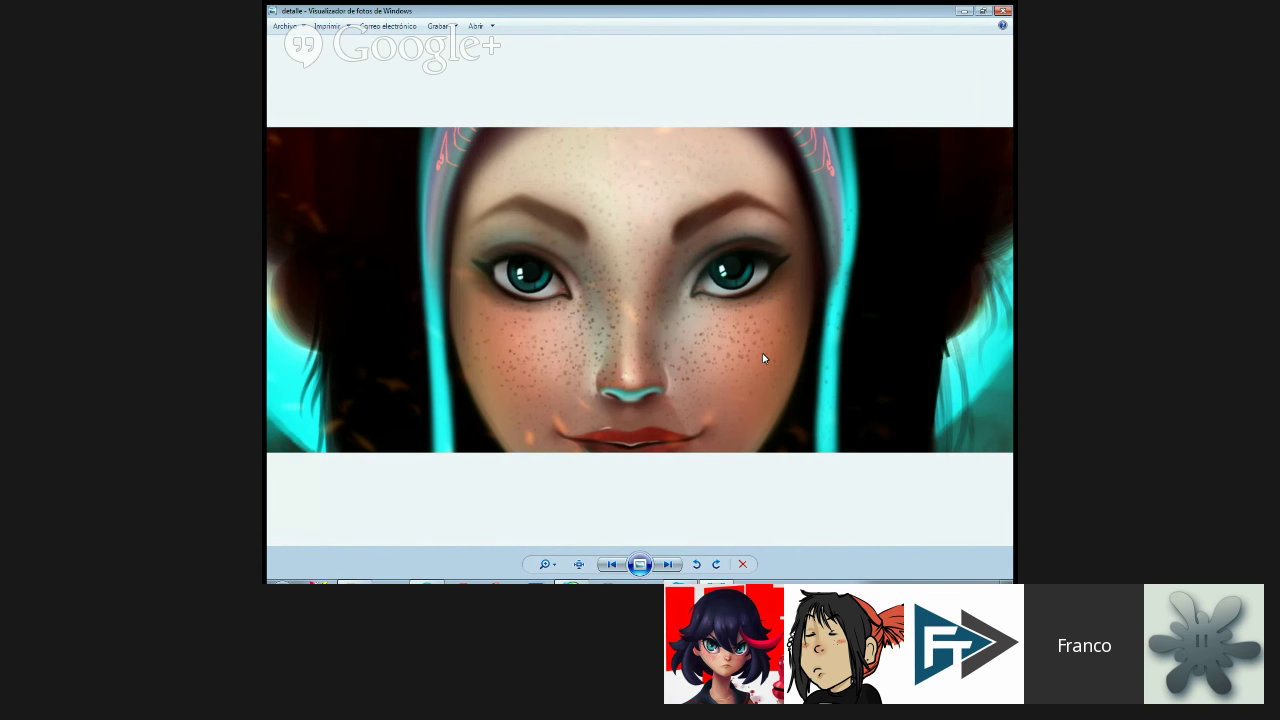
{"action": "left_click", "coordinate": [670, 565]}
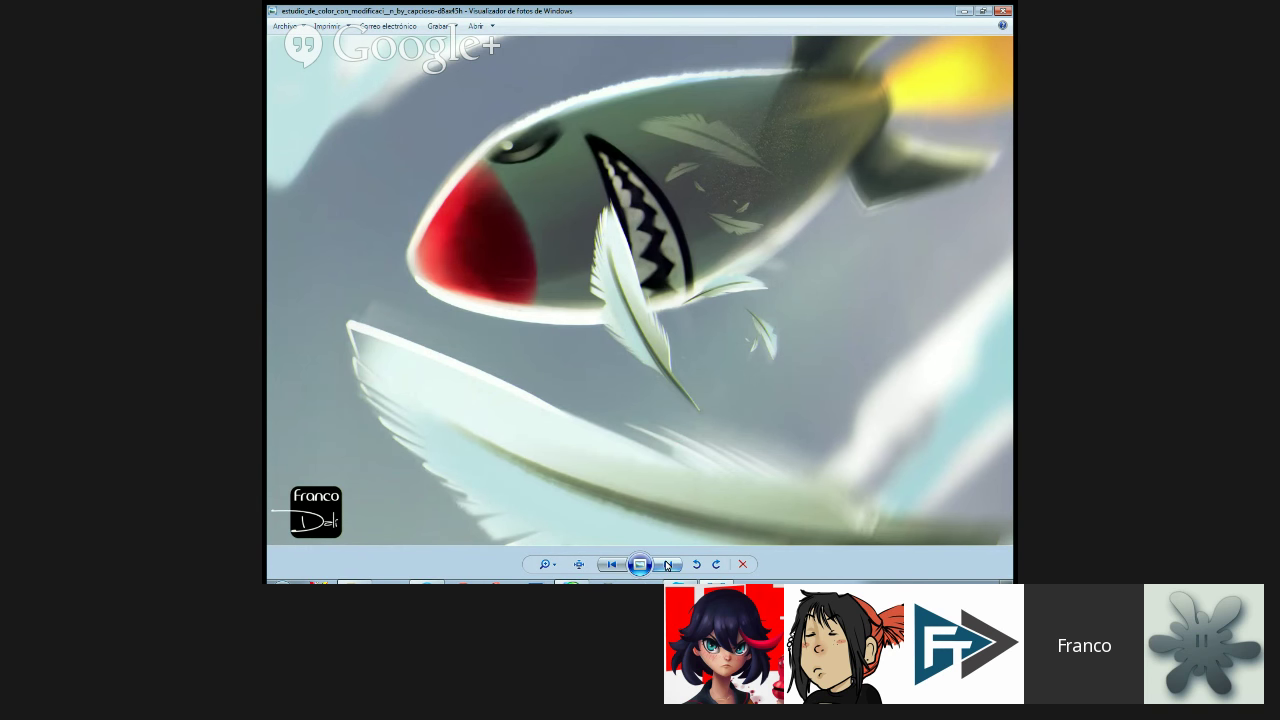
{"action": "left_click", "coordinate": [667, 566]}
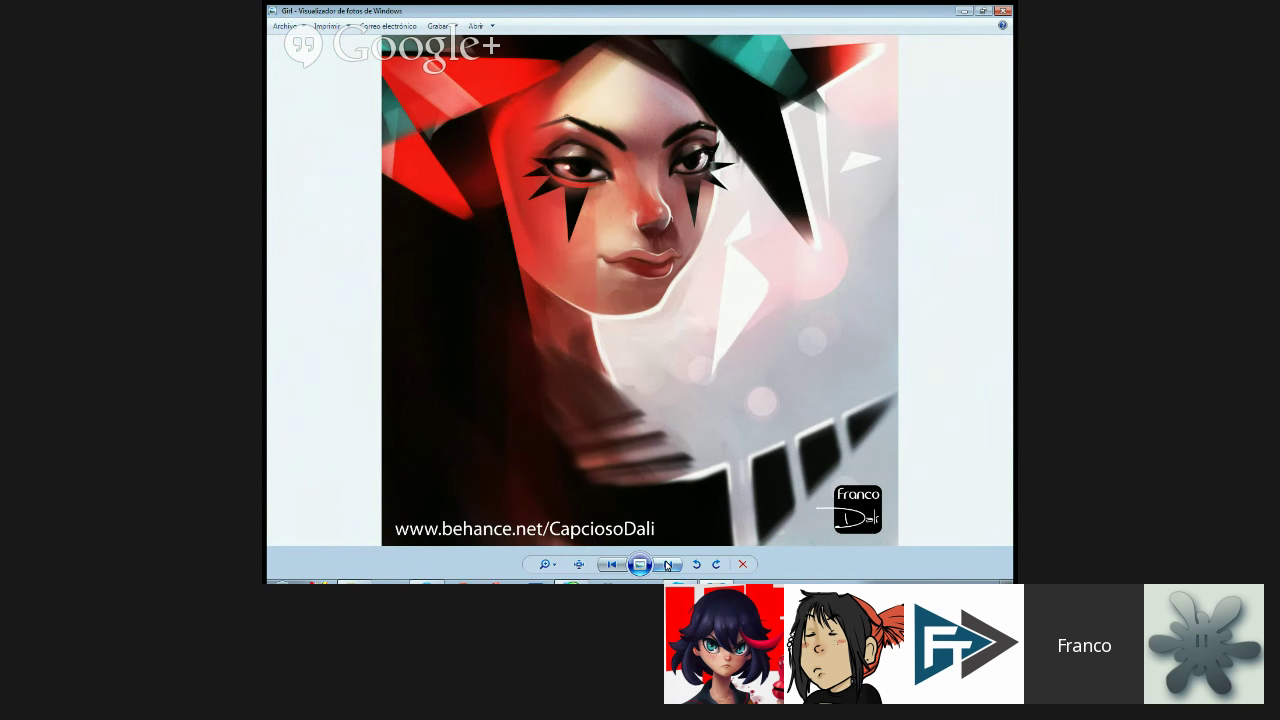
{"action": "left_click", "coordinate": [667, 566]}
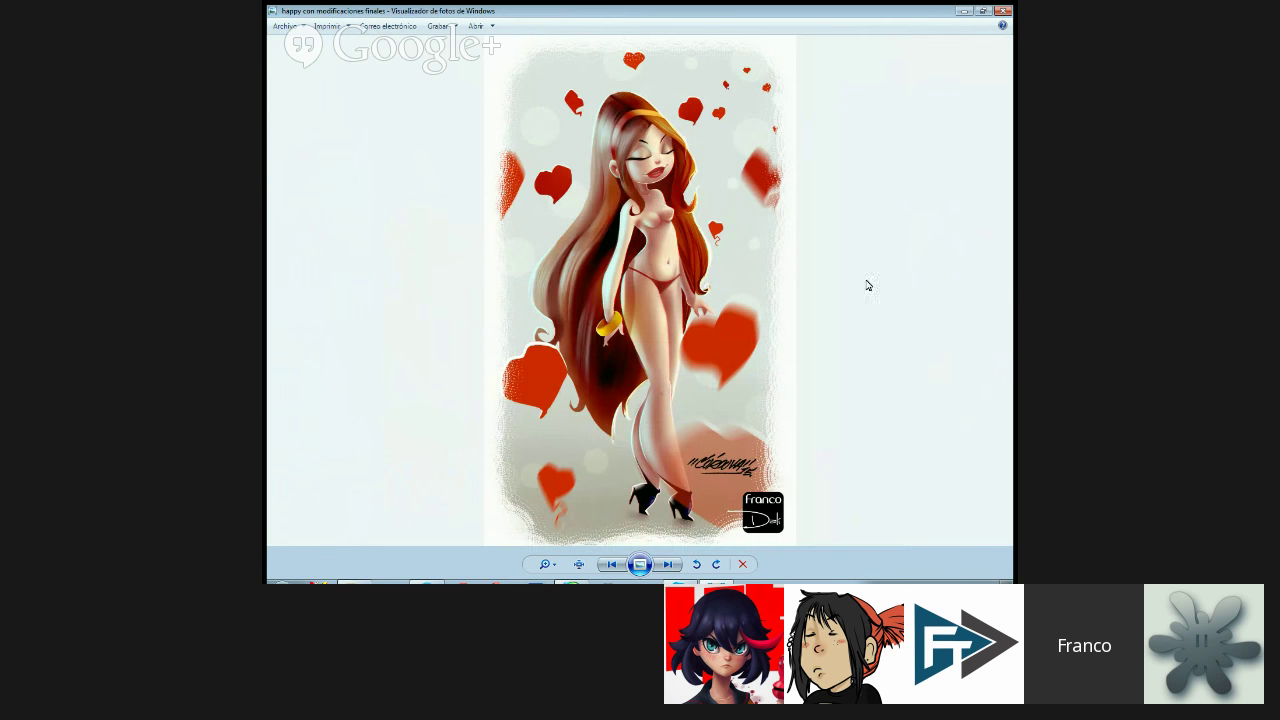
- Examine the face, hair and torso shading of happy con modificaciones finales up close, ending on the whole picture
{"action": "scroll", "coordinate": [651, 157], "scroll_direction": "up", "scroll_amount": 1}
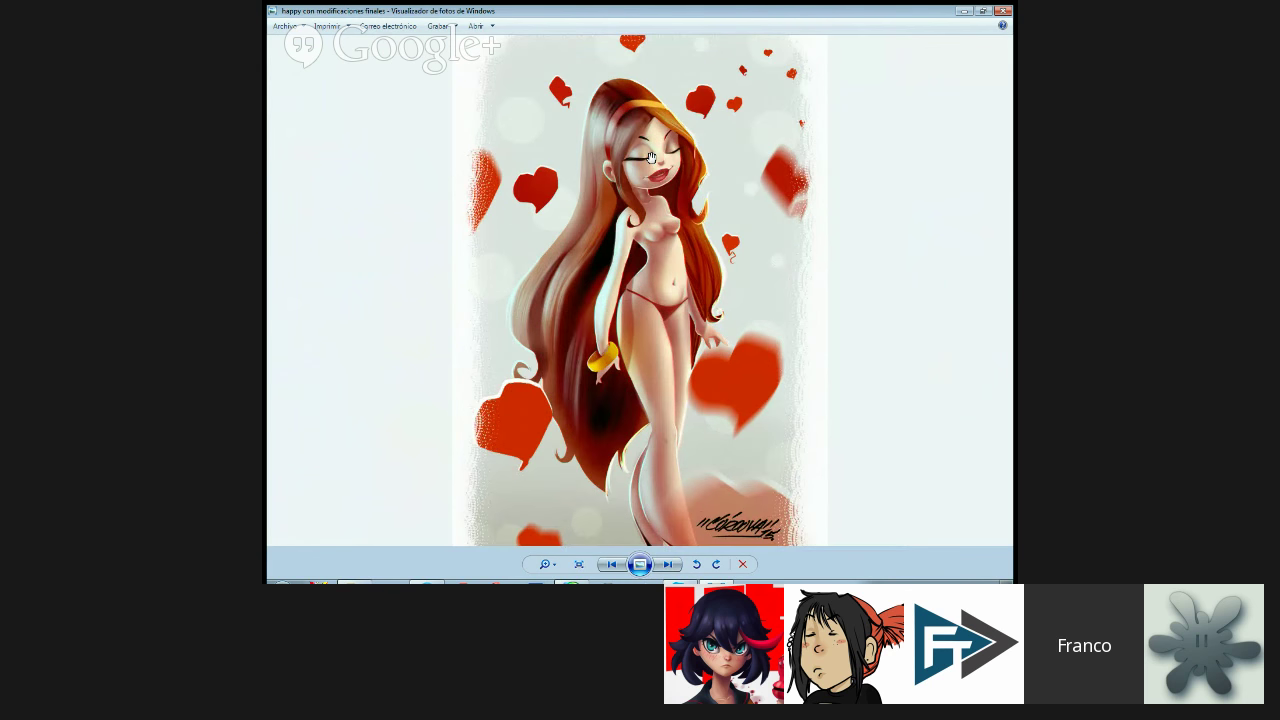
{"action": "scroll", "coordinate": [651, 157], "scroll_direction": "up", "scroll_amount": 4}
{"action": "left_click_drag", "start_coordinate": [651, 157], "coordinate": [626, 272]}
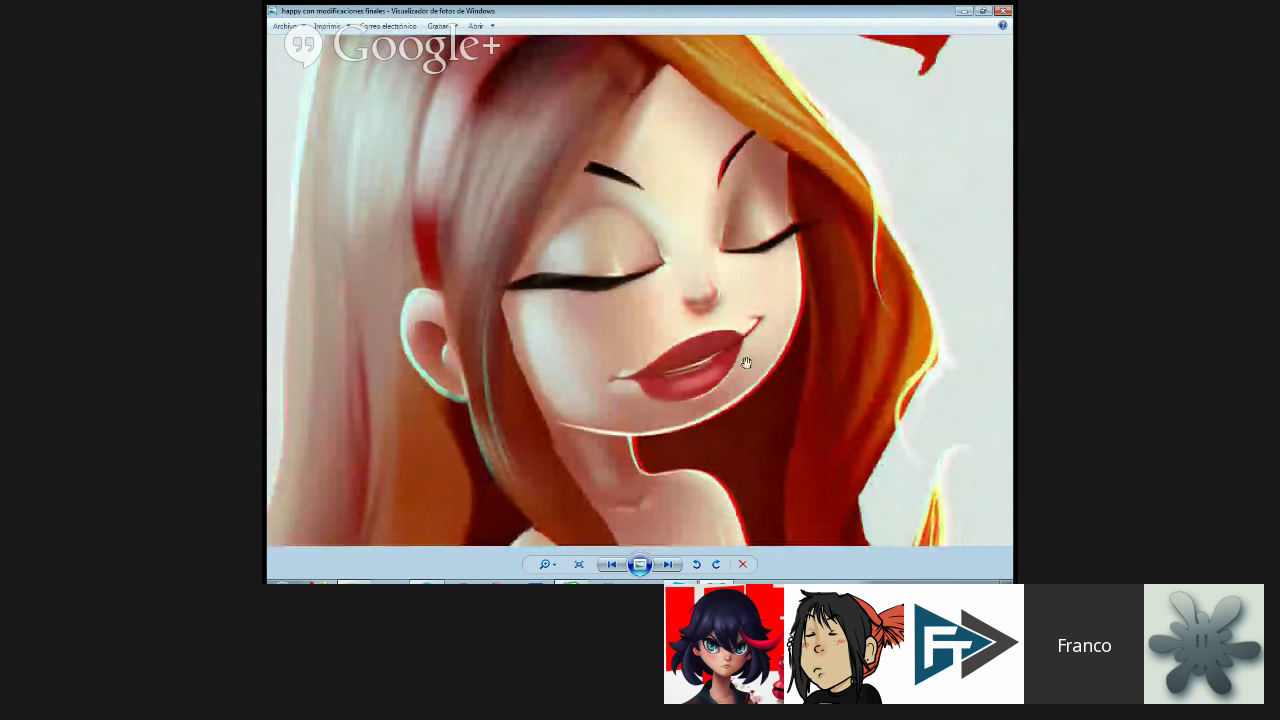
{"action": "left_click_drag", "start_coordinate": [740, 420], "coordinate": [706, 177]}
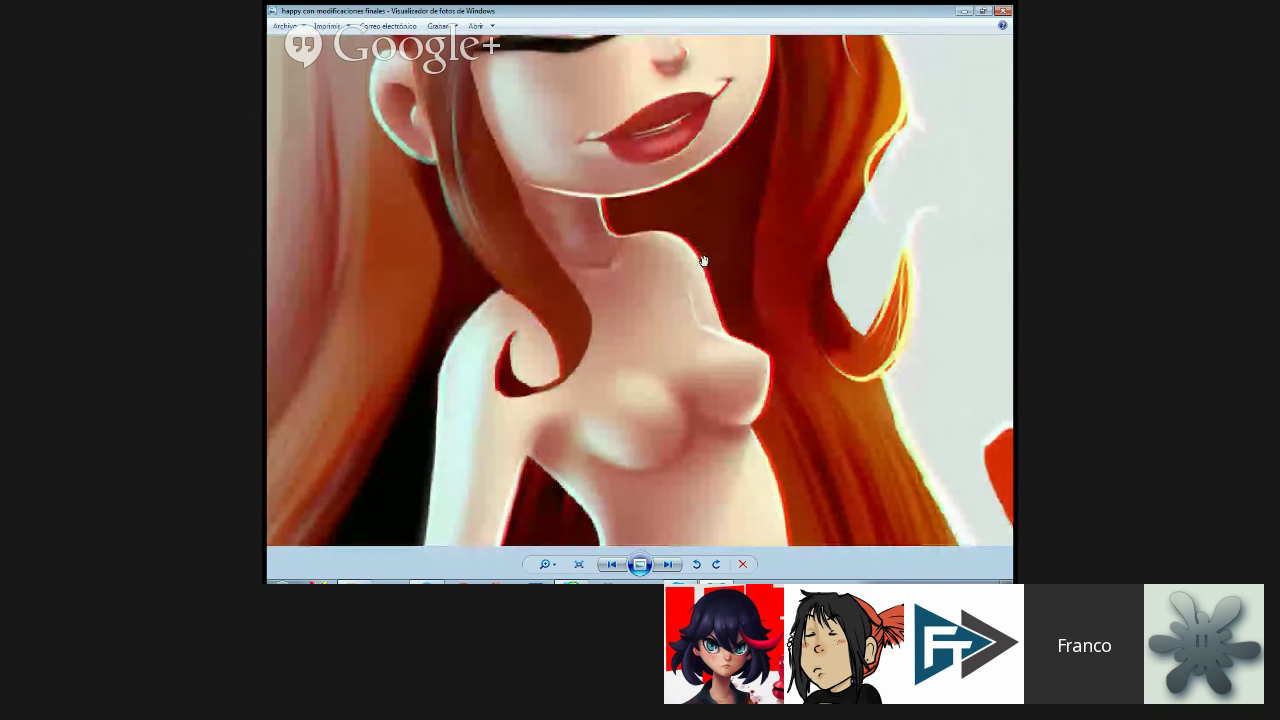
{"action": "scroll", "coordinate": [704, 261], "scroll_direction": "down", "scroll_amount": 2}
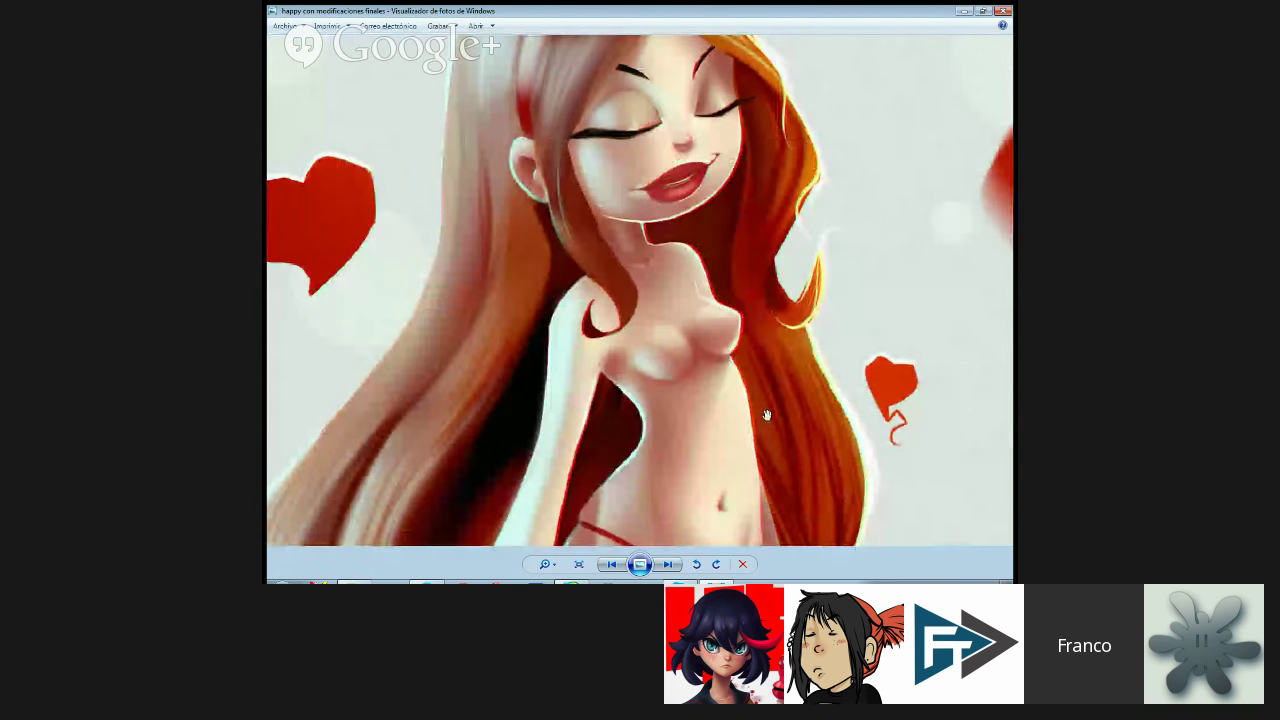
{"action": "left_click_drag", "start_coordinate": [767, 415], "coordinate": [707, 255]}
{"action": "scroll", "coordinate": [707, 255], "scroll_direction": "down", "scroll_amount": 5}
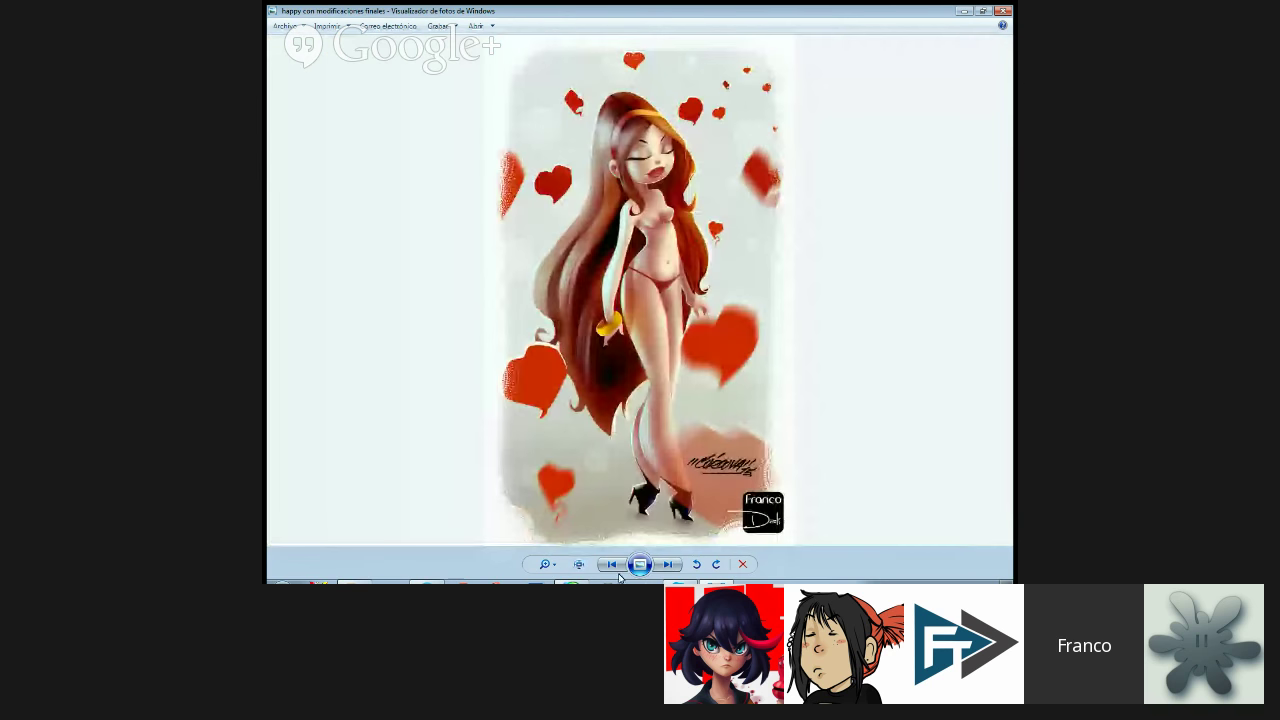
- Browse past the Miss Morrigan artwork to the numbered Proceso image
{"action": "left_click", "coordinate": [668, 564]}
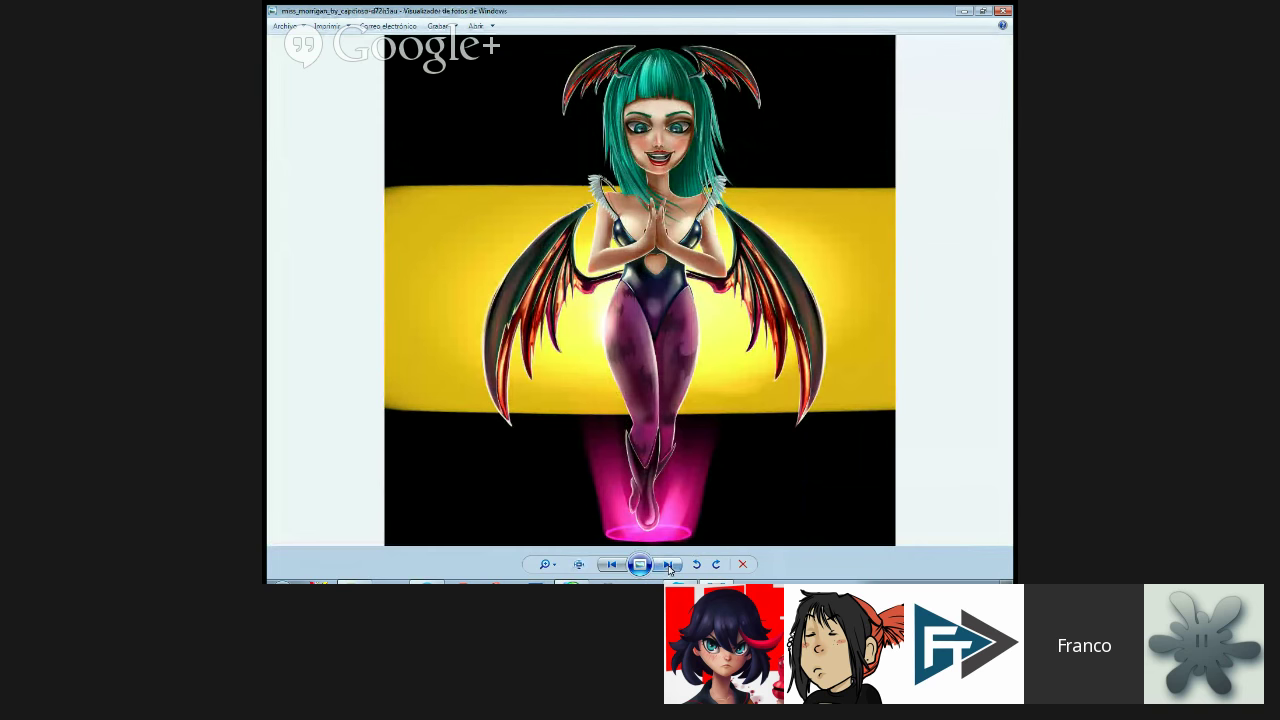
{"action": "left_click", "coordinate": [668, 564]}
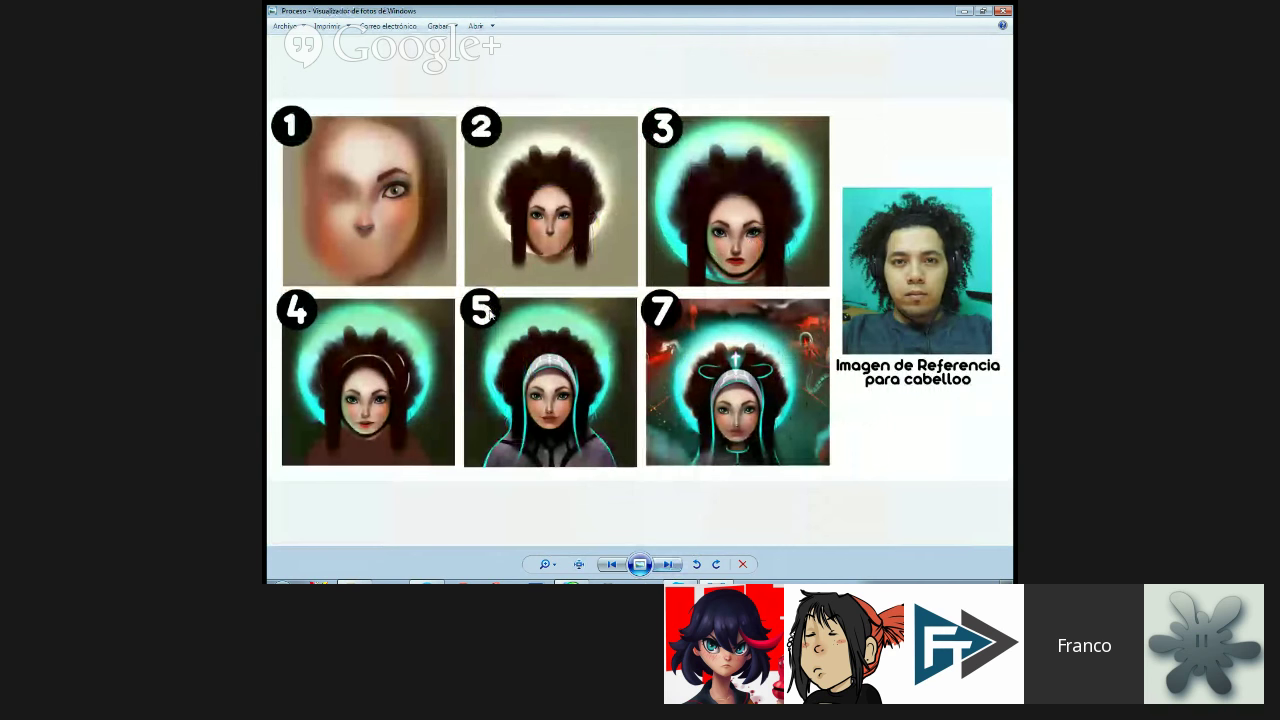
- Examine the stage 1 face painting in the Proceso image up close, ending on the whole sheet
{"action": "scroll", "coordinate": [334, 212], "scroll_direction": "up", "scroll_amount": 3}
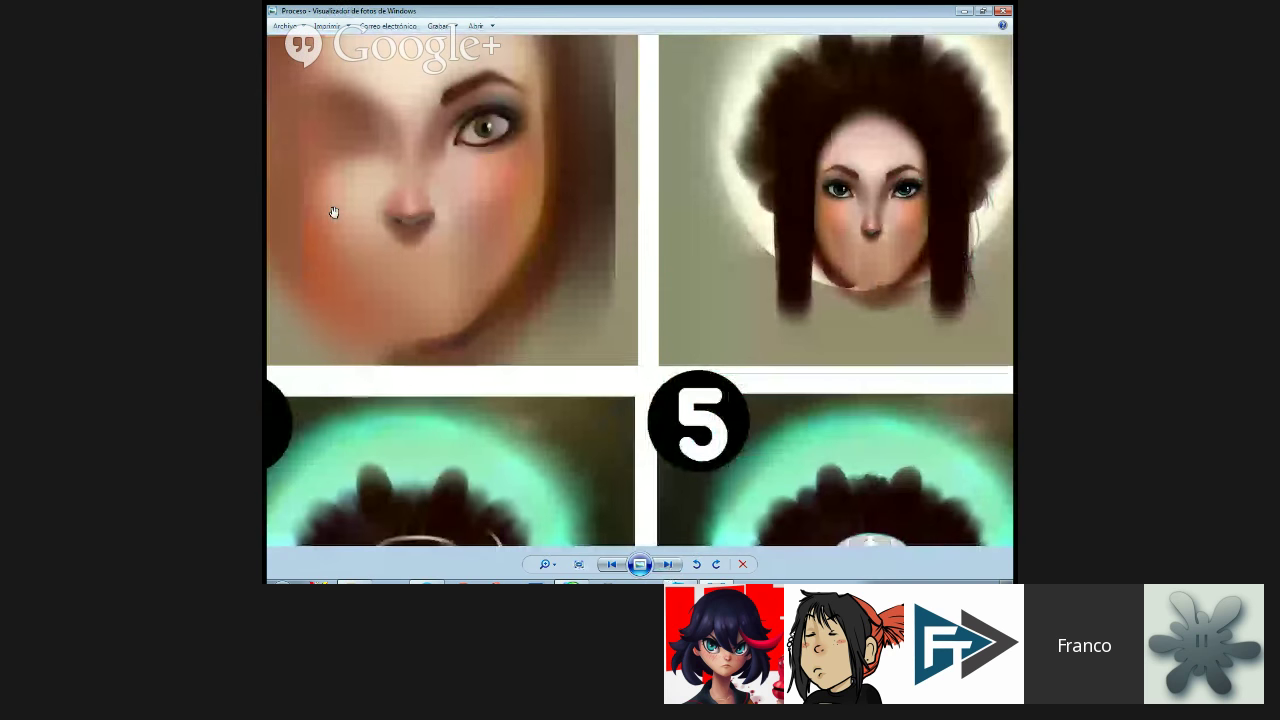
{"action": "left_click_drag", "start_coordinate": [331, 209], "coordinate": [498, 305]}
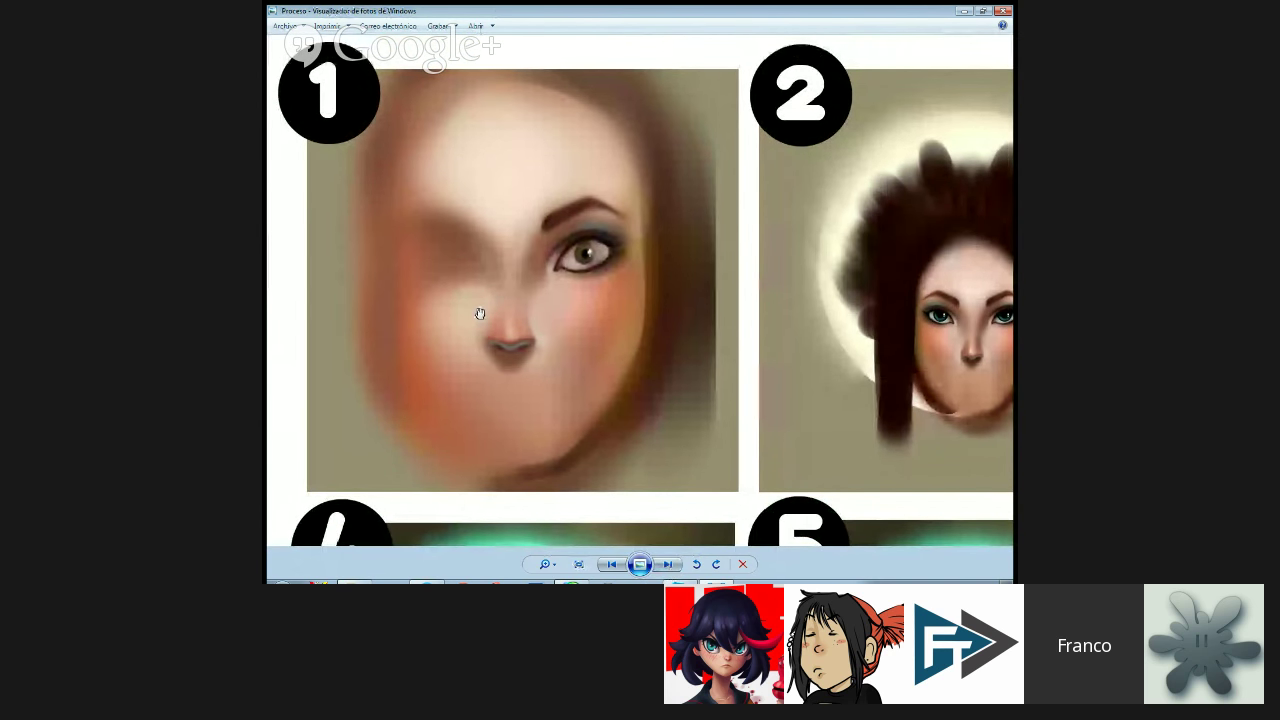
{"action": "scroll", "coordinate": [480, 313], "scroll_direction": "down", "scroll_amount": 3}
{"action": "scroll", "coordinate": [480, 312], "scroll_direction": "down", "scroll_amount": 1}
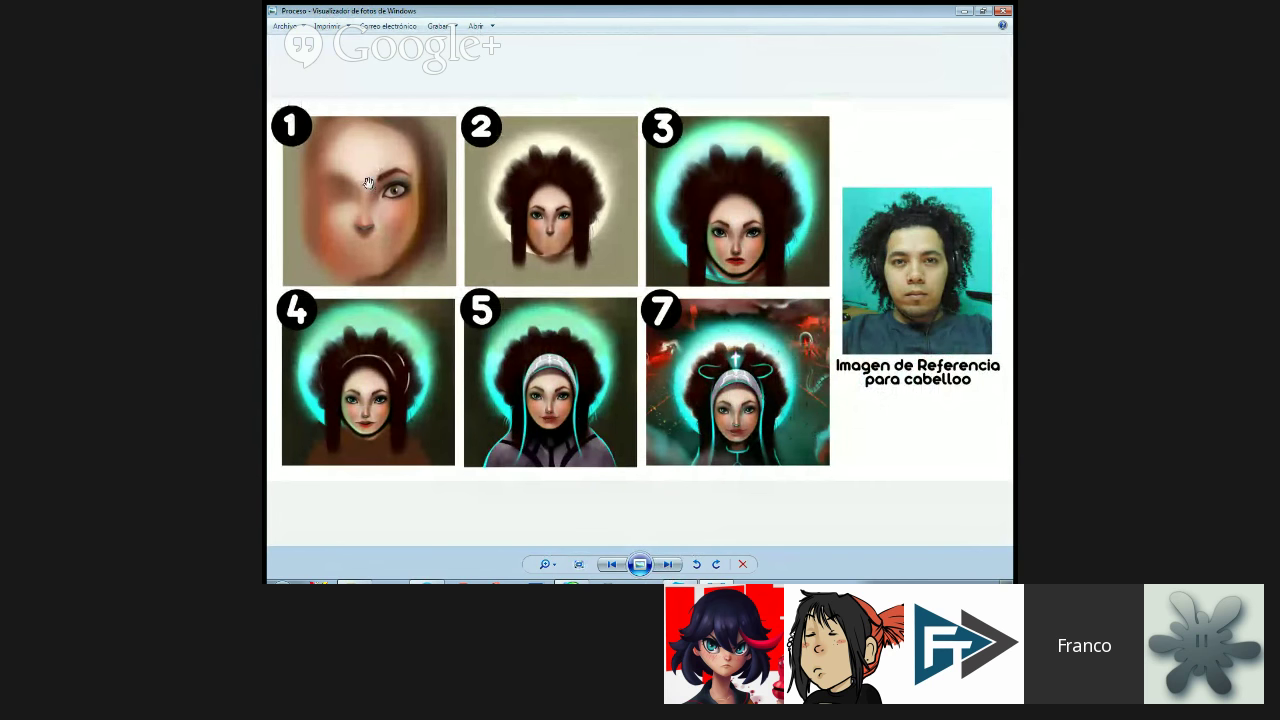
- Examine the following stages of the Proceso image up close, from stage 2 through stage 7
{"action": "scroll", "coordinate": [369, 183], "scroll_direction": "up", "scroll_amount": 5}
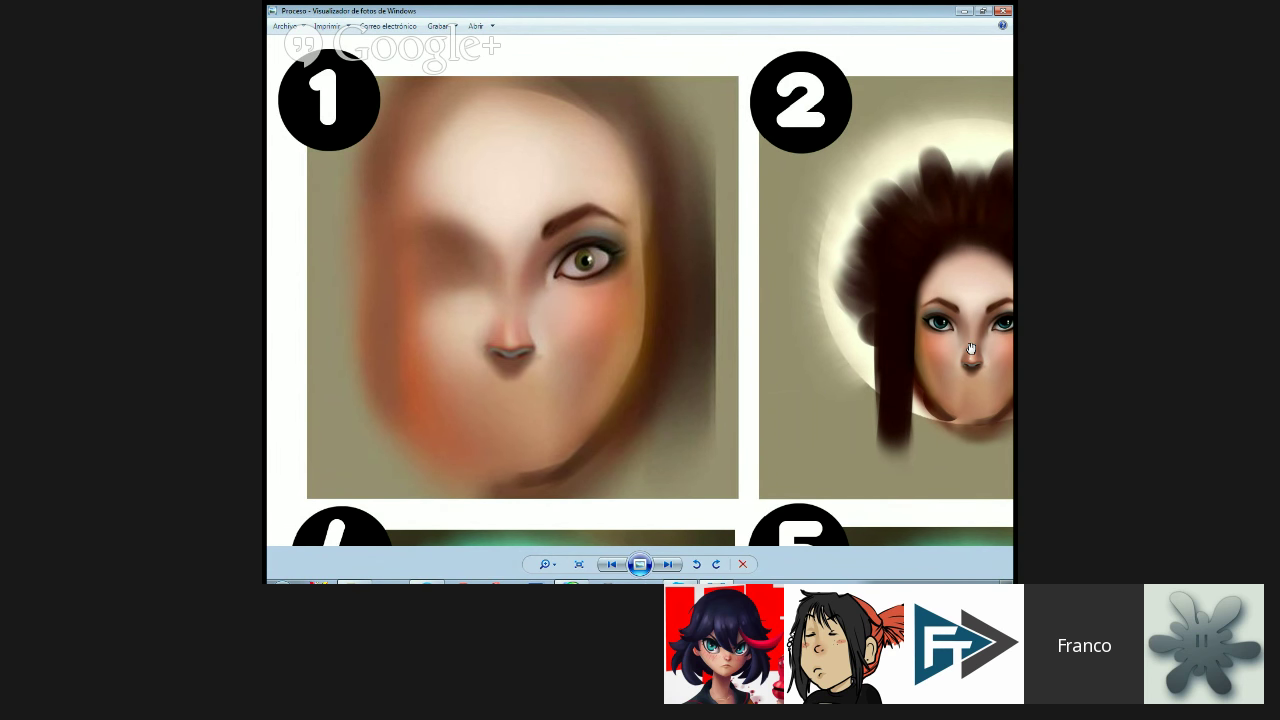
{"action": "left_click_drag", "start_coordinate": [970, 349], "coordinate": [605, 316]}
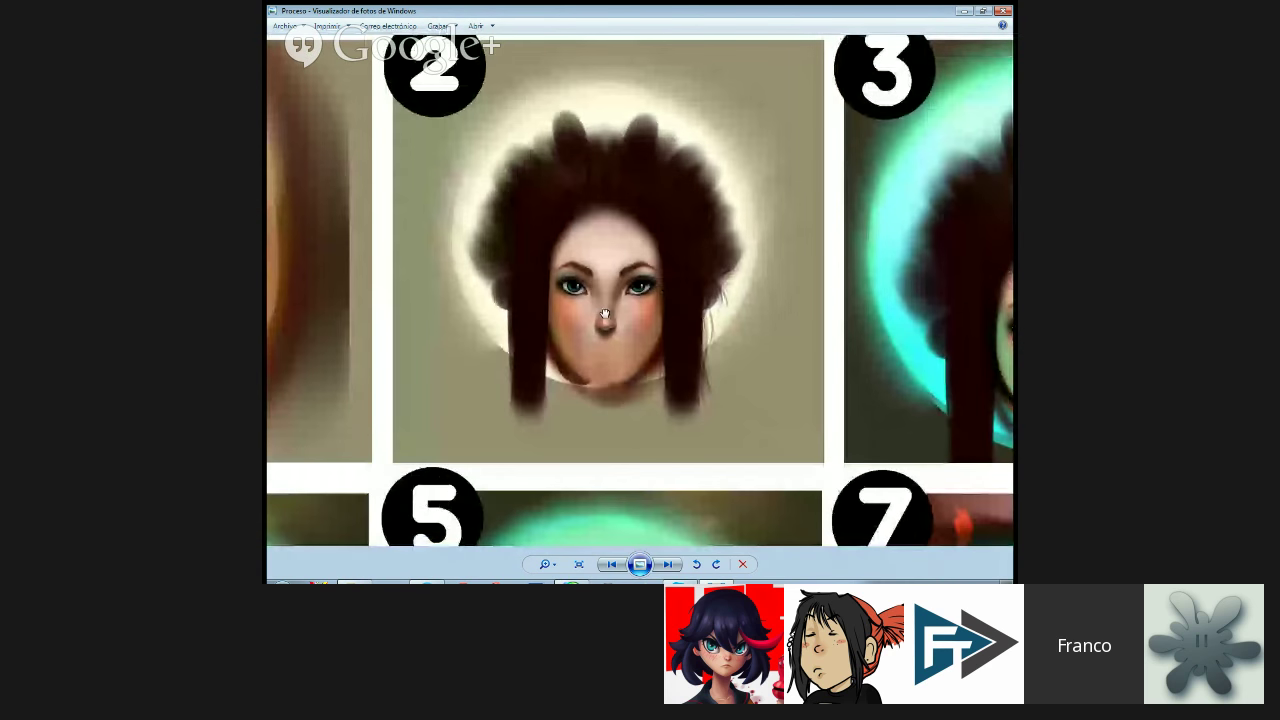
{"action": "left_click_drag", "start_coordinate": [898, 363], "coordinate": [538, 343]}
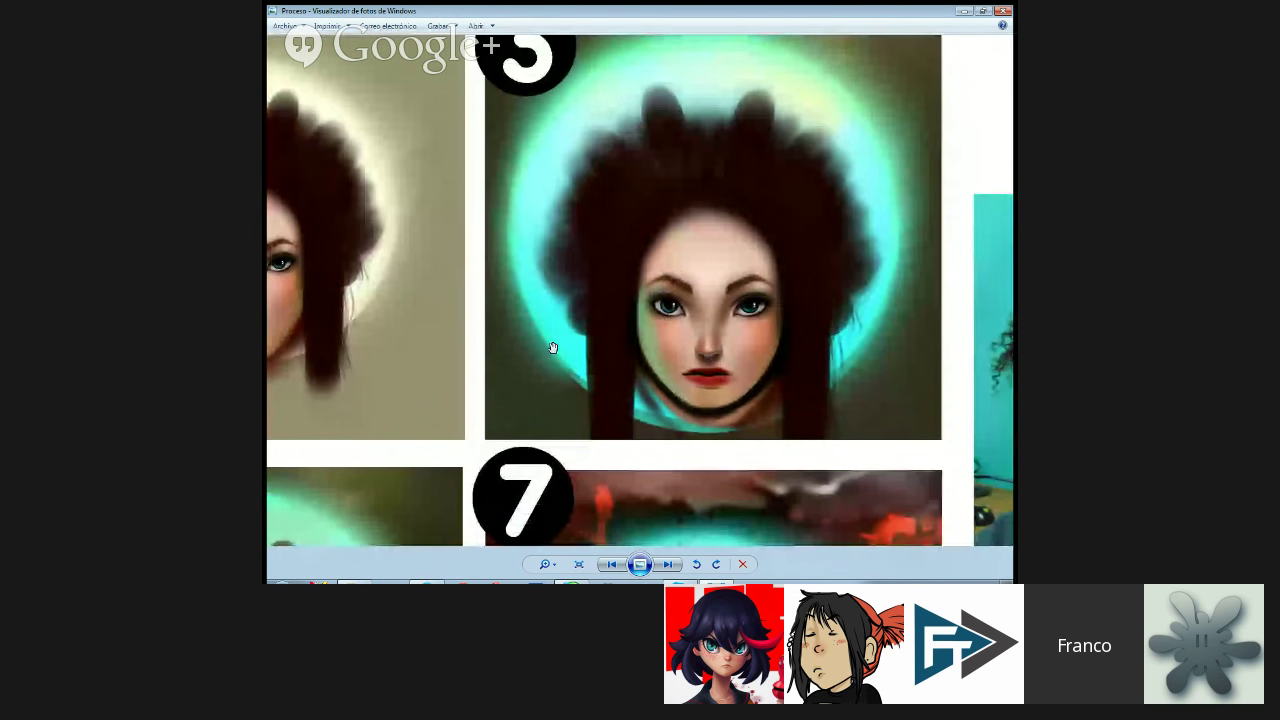
{"action": "left_click_drag", "start_coordinate": [336, 424], "coordinate": [789, 262]}
{"action": "left_click_drag", "start_coordinate": [976, 425], "coordinate": [558, 348]}
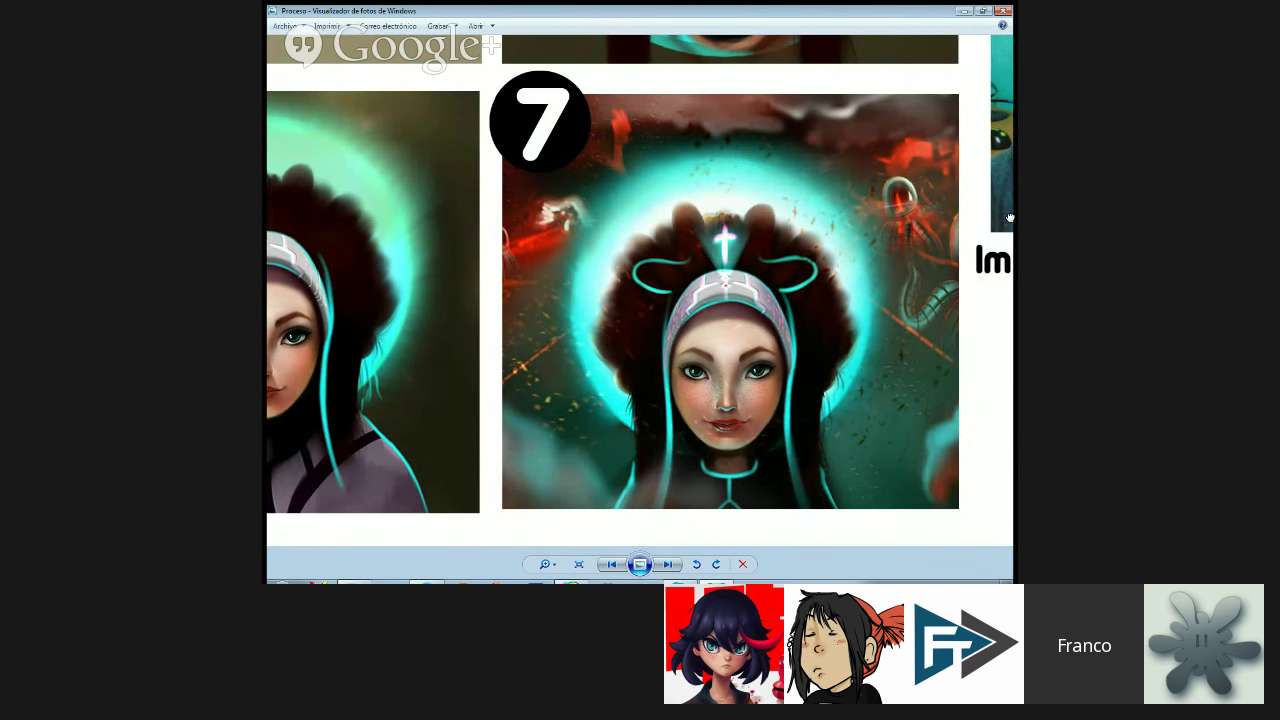
{"action": "left_click_drag", "start_coordinate": [1010, 218], "coordinate": [865, 166]}
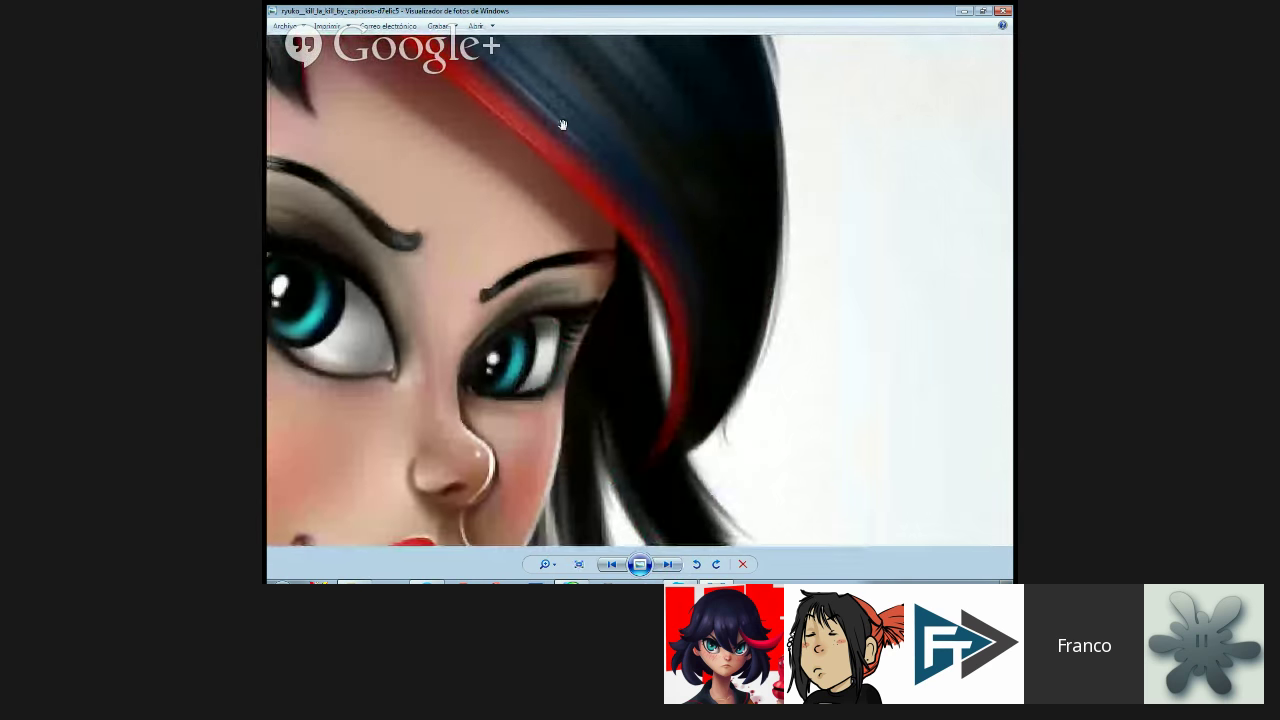
- Examine the eyes, lips and hair shading of the ryuko kill la kill illustration
{"action": "left_click_drag", "start_coordinate": [474, 206], "coordinate": [720, 149]}
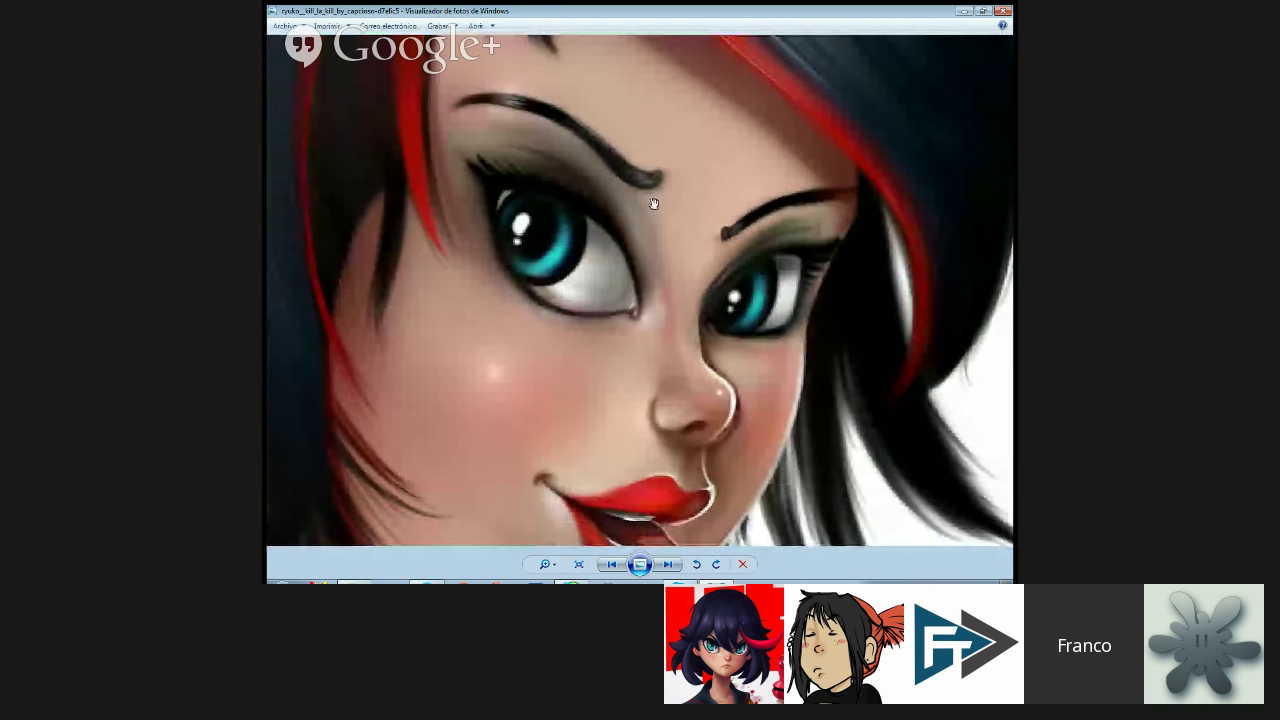
{"action": "scroll", "coordinate": [654, 204], "scroll_direction": "down", "scroll_amount": 5}
{"action": "scroll", "coordinate": [652, 330], "scroll_direction": "up", "scroll_amount": 2}
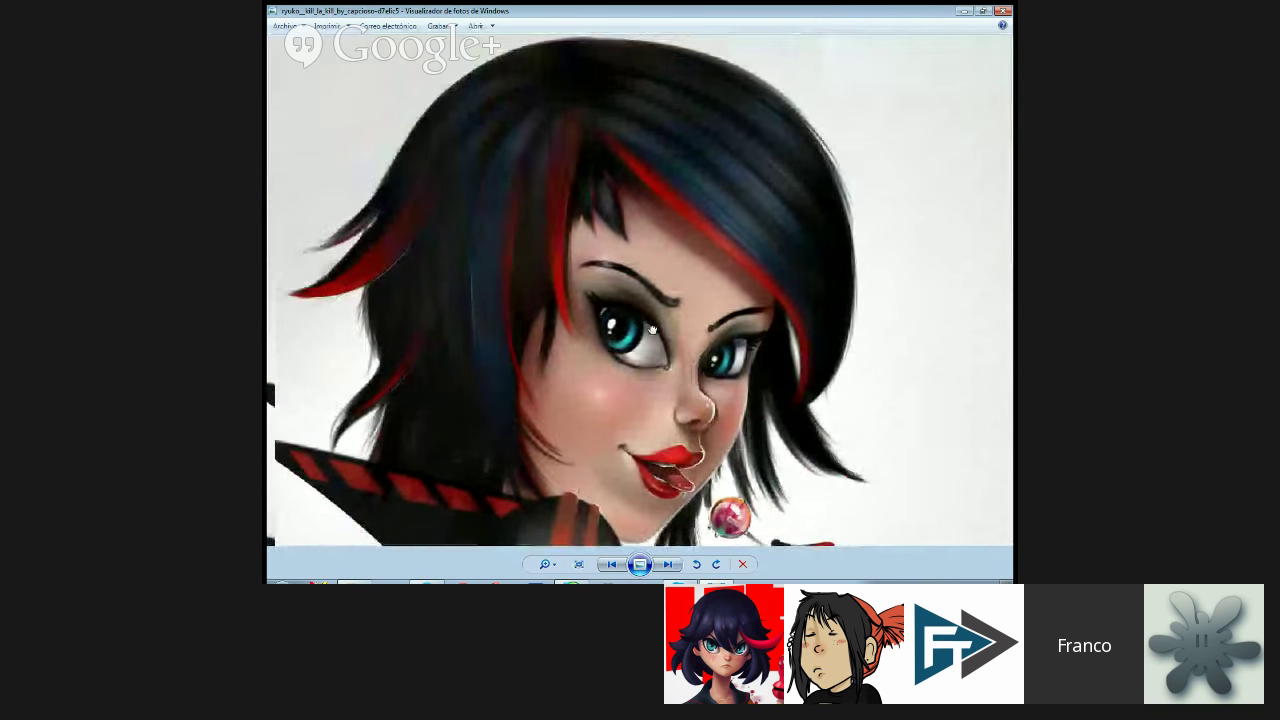
{"action": "mouse_move", "coordinate": [652, 330]}
{"action": "left_mouse_down"}
{"action": "mouse_move", "coordinate": [650, 390]}
{"action": "mouse_move", "coordinate": [640, 350]}
{"action": "left_mouse_up"}
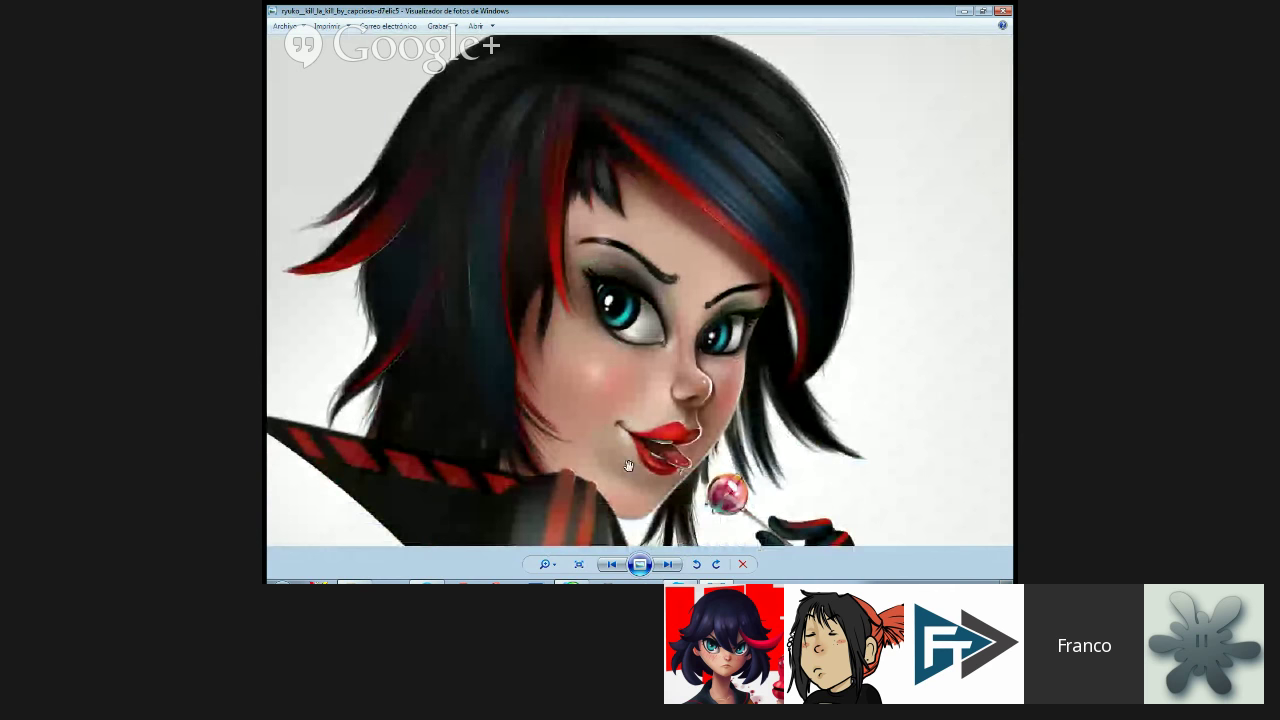
- Examine the ryuko figure from the jacket and skirt down to the red shoes, ending on the overall picture
{"action": "left_click_drag", "start_coordinate": [629, 466], "coordinate": [634, 233]}
{"action": "left_click_drag", "start_coordinate": [625, 530], "coordinate": [608, 214]}
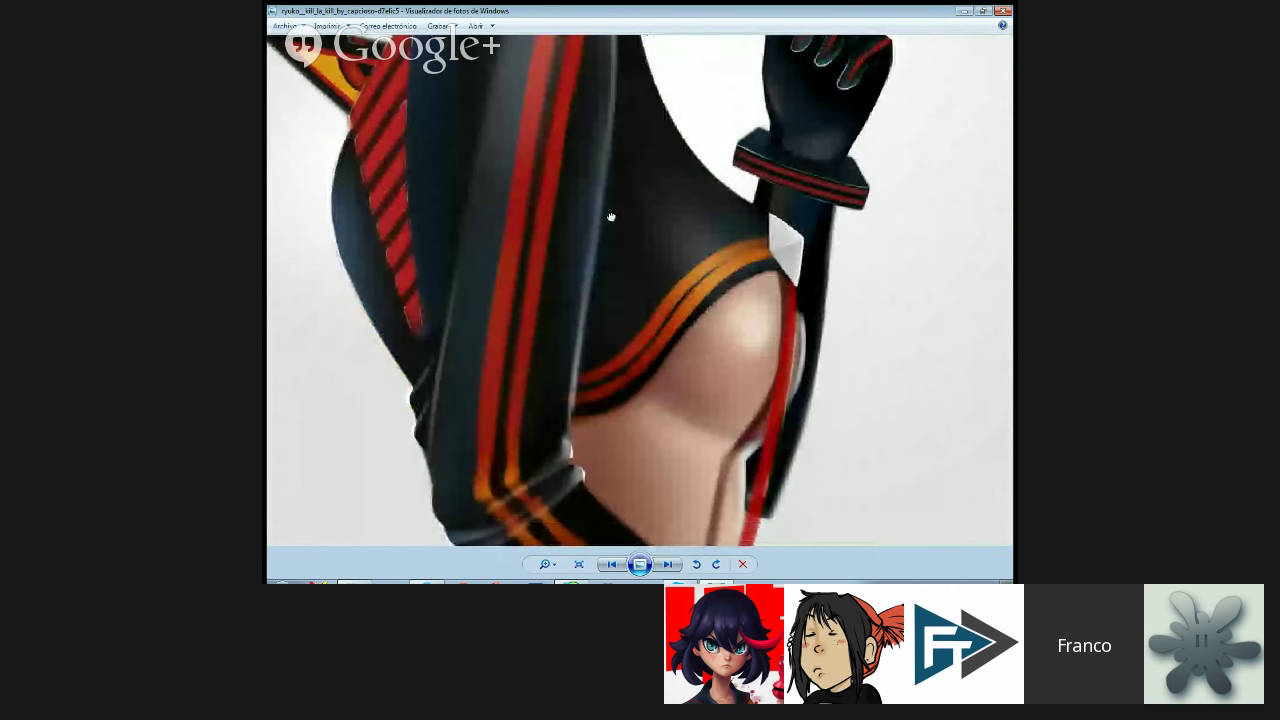
{"action": "left_click_drag", "start_coordinate": [710, 482], "coordinate": [706, 178]}
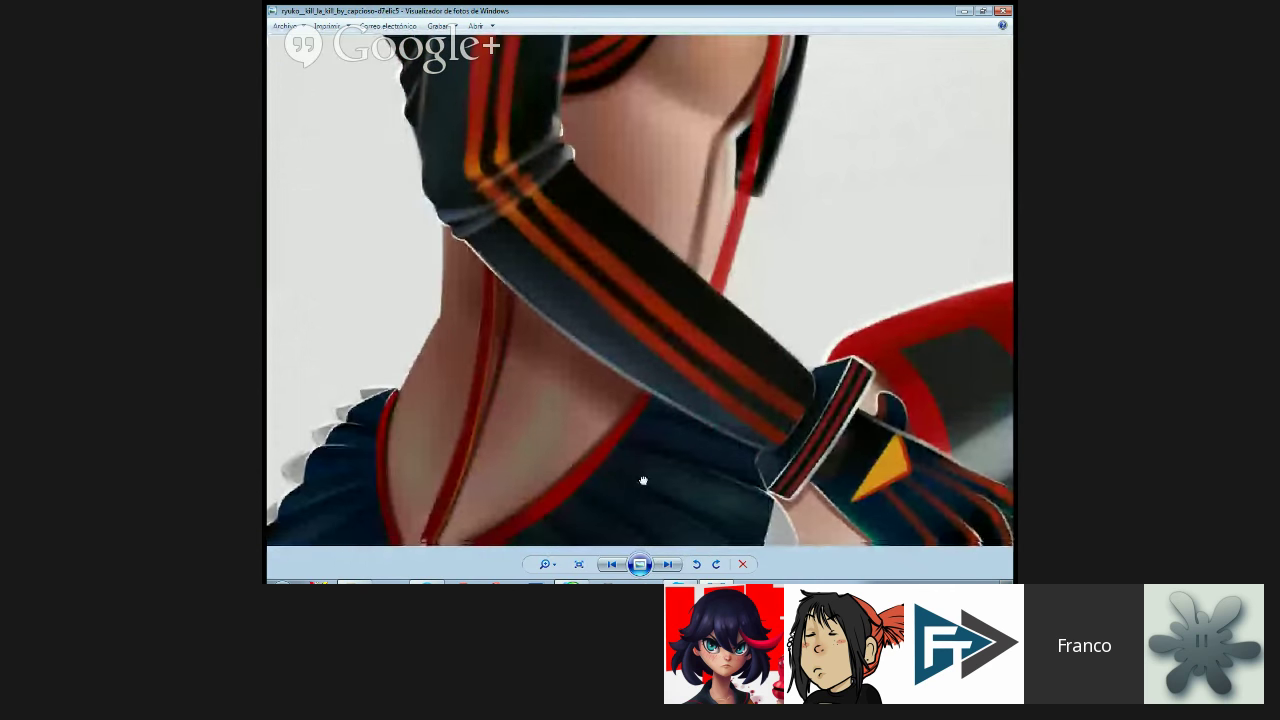
{"action": "left_click_drag", "start_coordinate": [643, 481], "coordinate": [609, 234]}
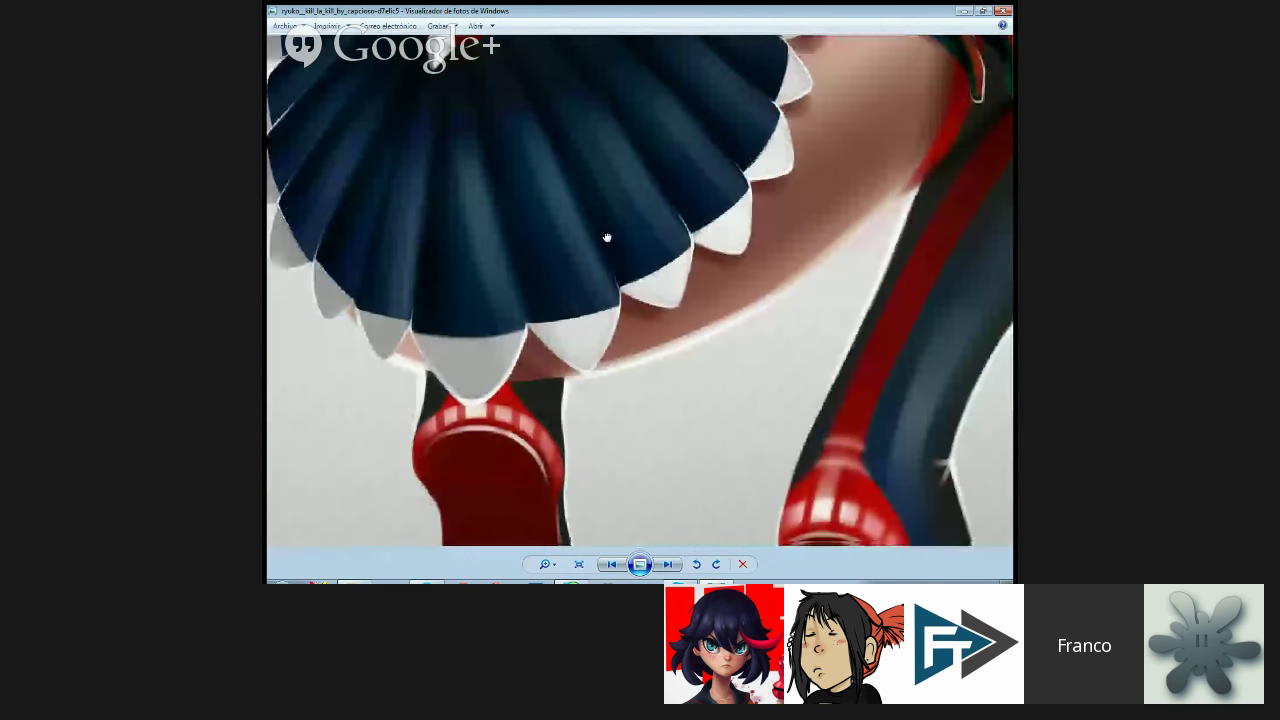
{"action": "left_click_drag", "start_coordinate": [600, 412], "coordinate": [566, 217]}
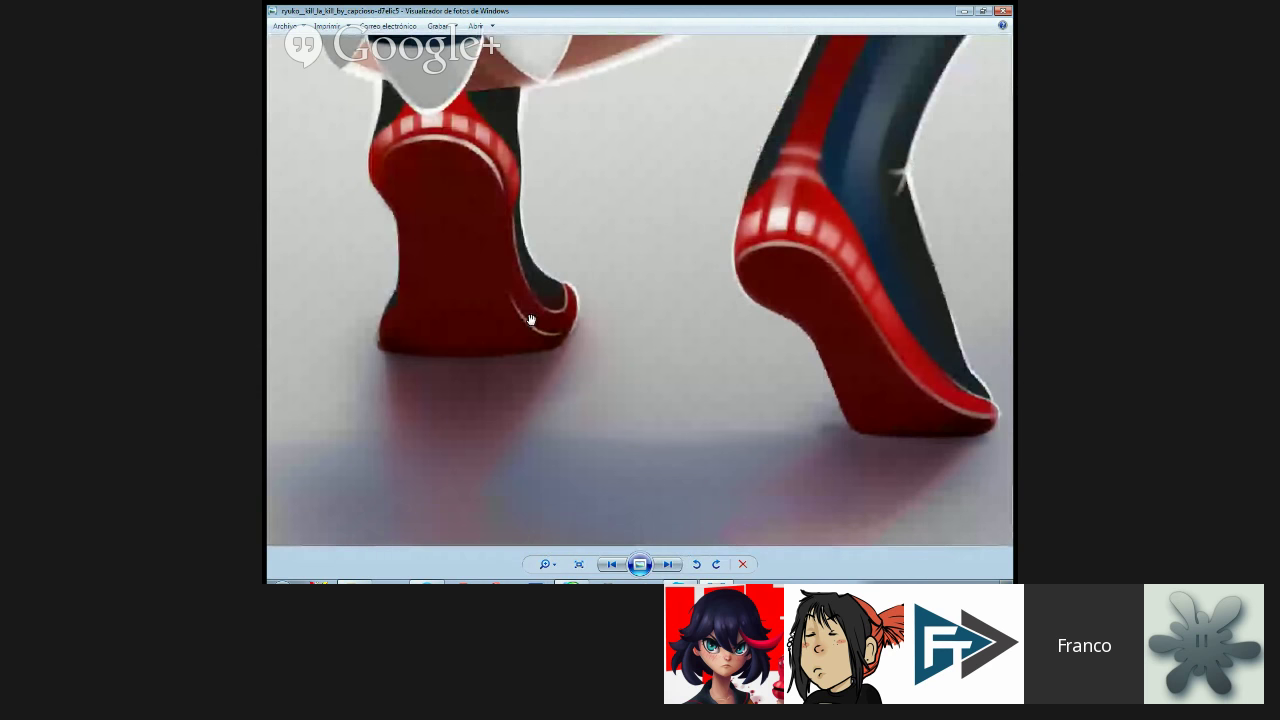
{"action": "scroll", "coordinate": [532, 320], "scroll_direction": "down", "scroll_amount": 5}
{"action": "scroll", "coordinate": [533, 320], "scroll_direction": "up", "scroll_amount": 1}
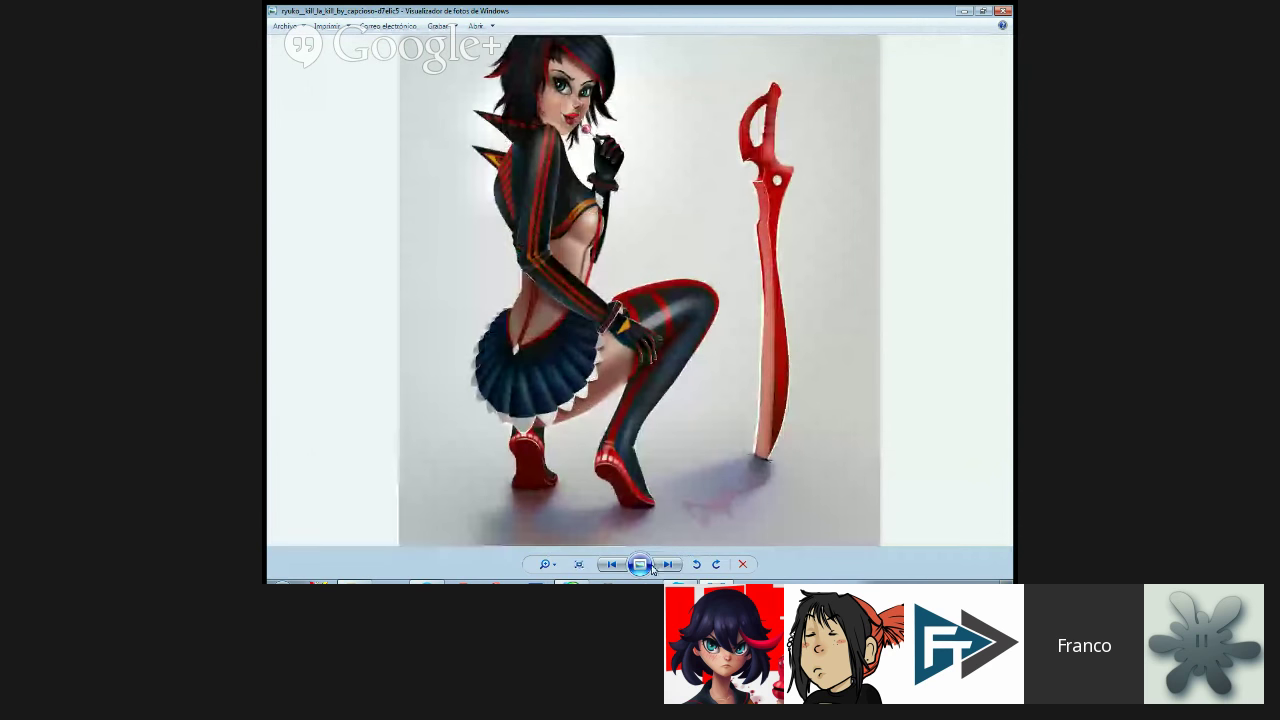
- Go to the skull artwork and examine the blonde woman's face, hair and skull earrings up close
{"action": "left_click", "coordinate": [662, 565]}
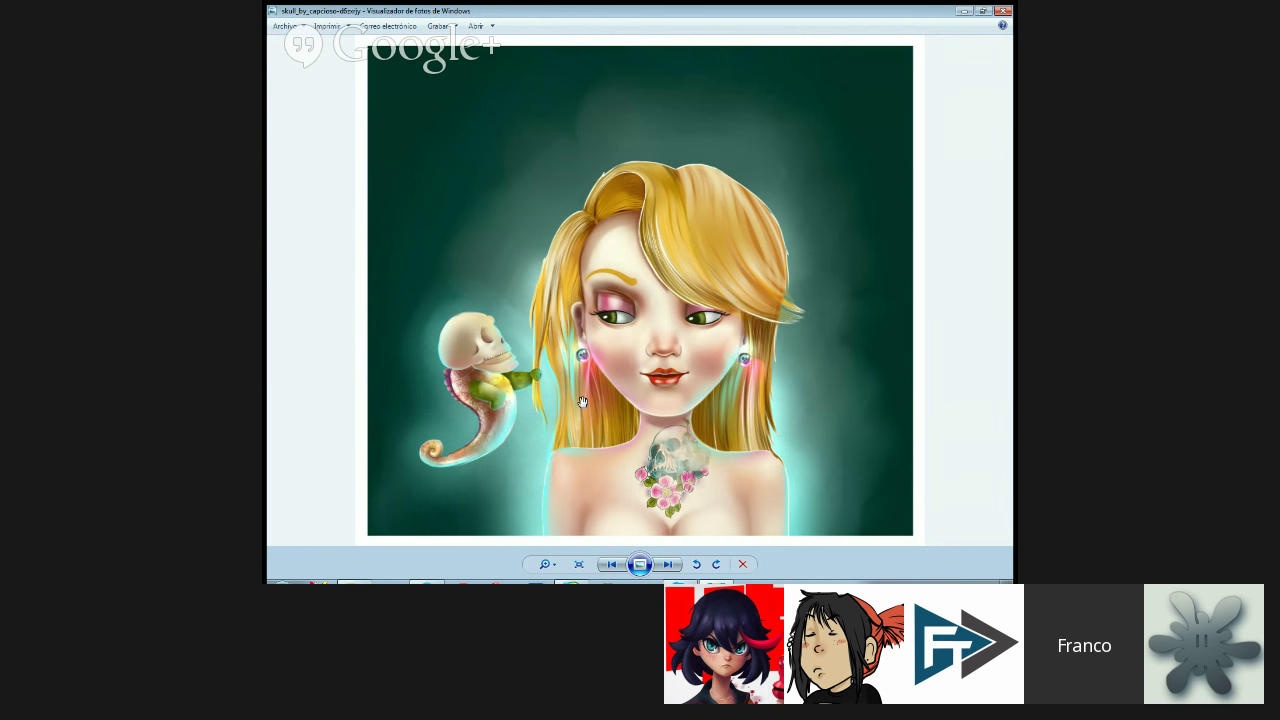
{"action": "scroll", "coordinate": [582, 402], "scroll_direction": "up", "scroll_amount": 5}
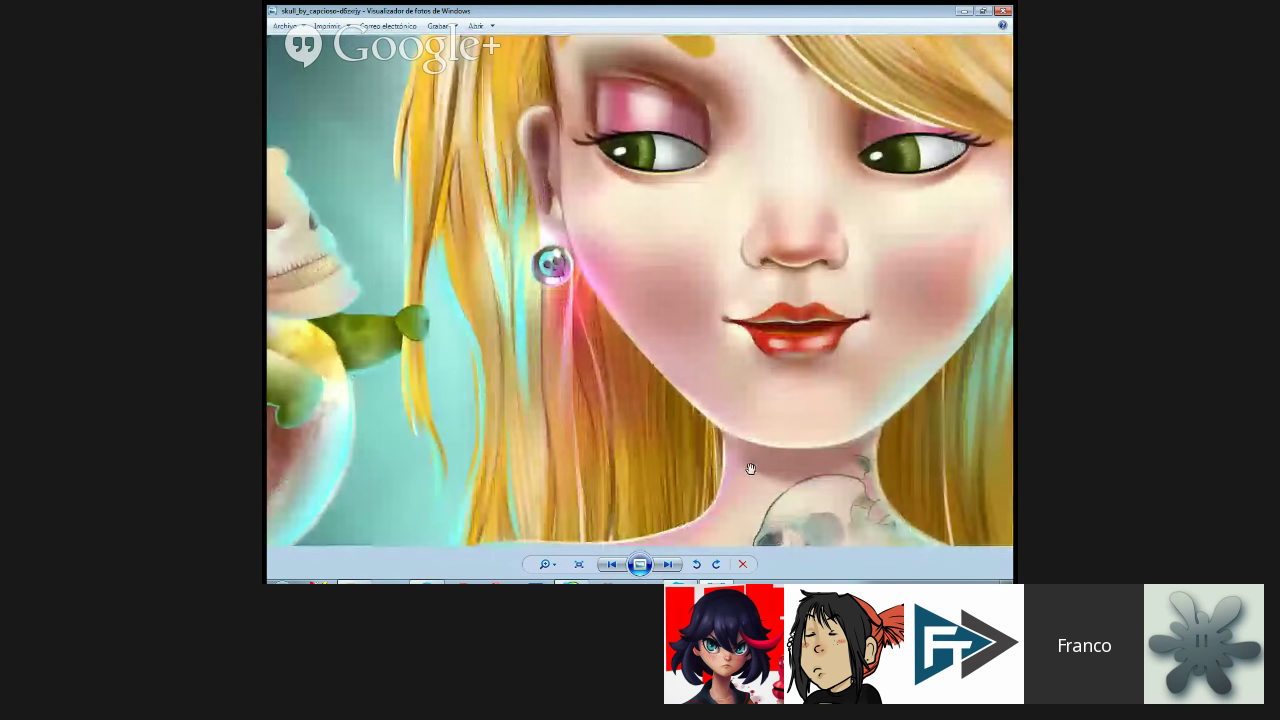
{"action": "scroll", "coordinate": [561, 373], "scroll_direction": "down", "scroll_amount": 5}
{"action": "scroll", "coordinate": [561, 373], "scroll_direction": "up", "scroll_amount": 8}
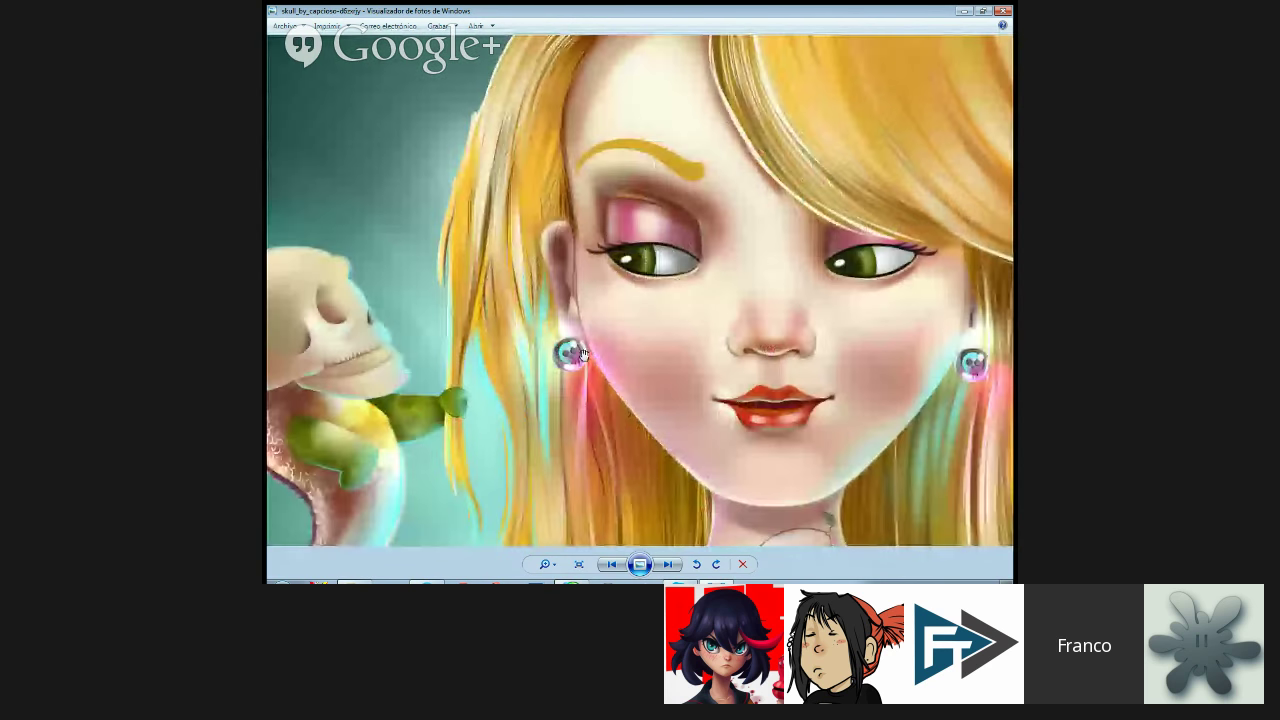
{"action": "scroll", "coordinate": [561, 358], "scroll_direction": "down", "scroll_amount": 8}
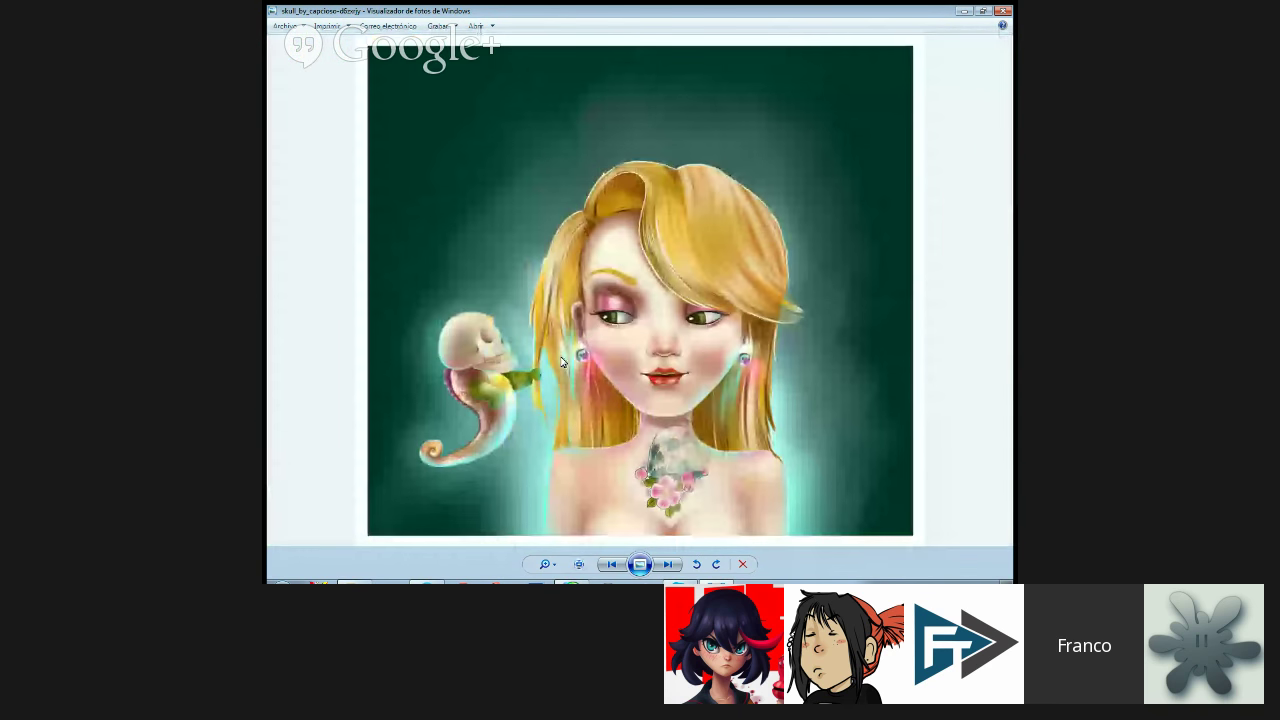
- Browse to the untitled red-haired woman artwork and examine it from her face down to the hand and panda tattoos
{"action": "left_click", "coordinate": [668, 564]}
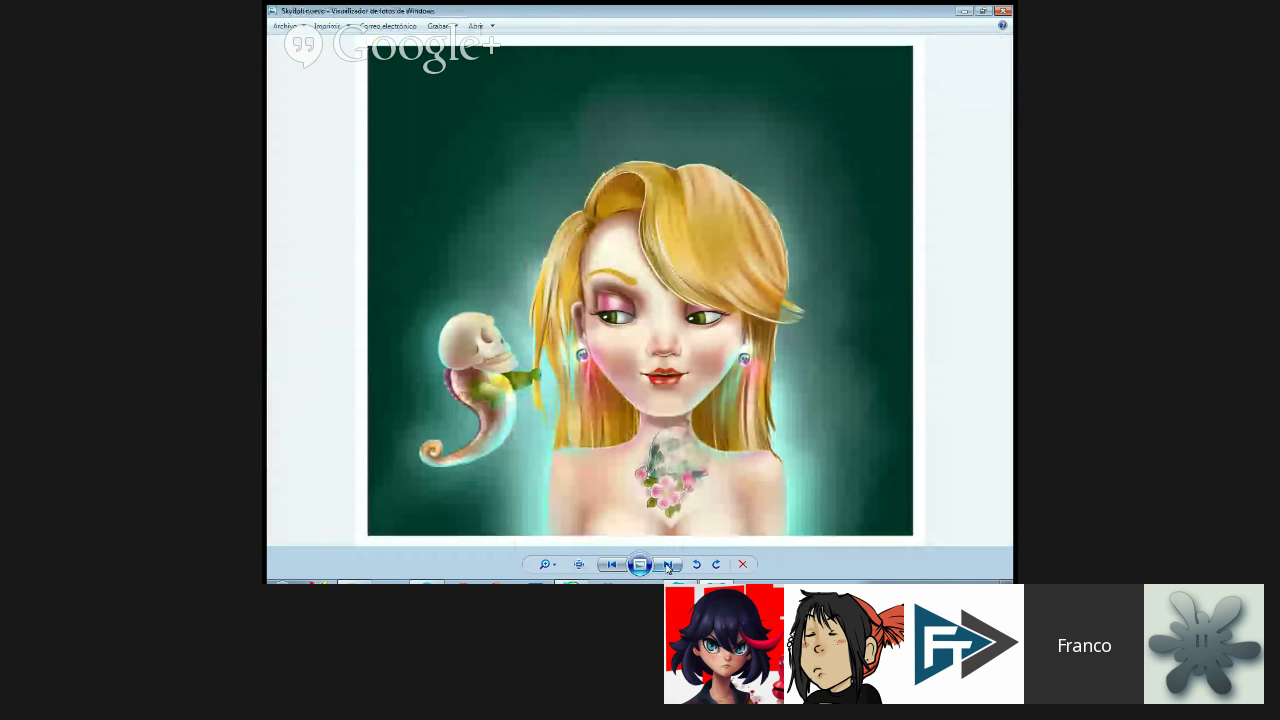
{"action": "left_click", "coordinate": [668, 564]}
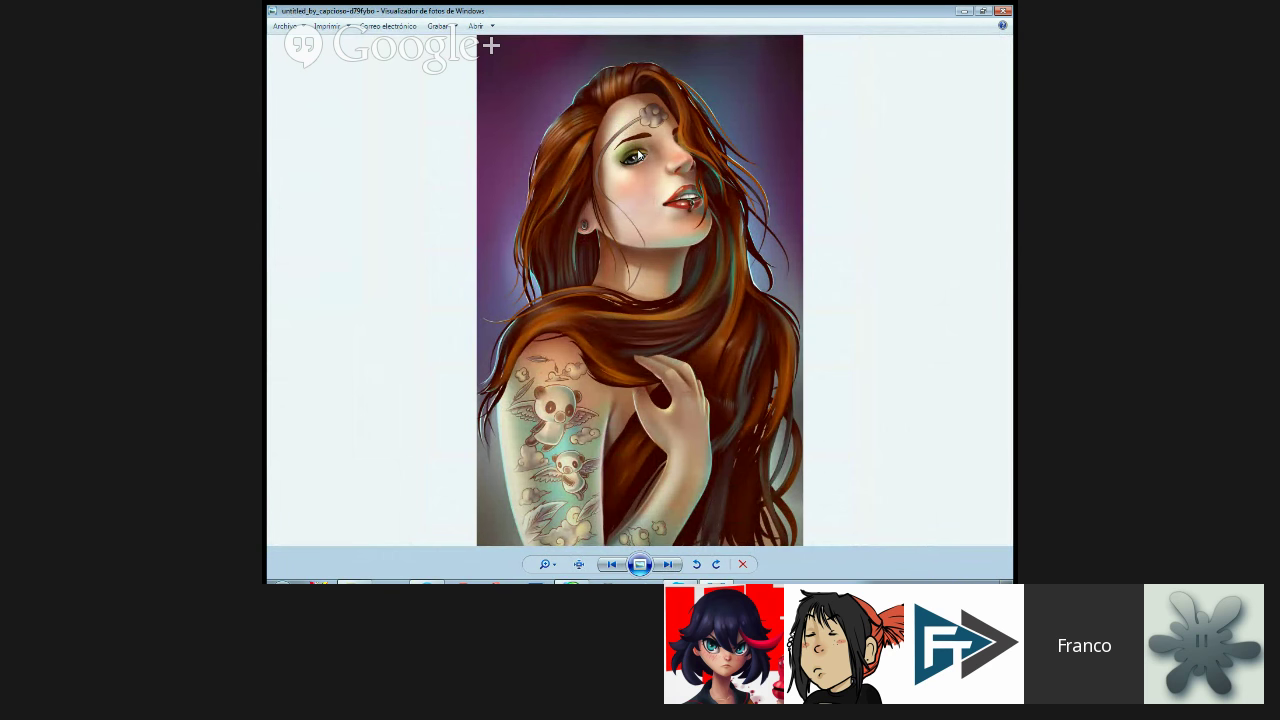
{"action": "scroll", "coordinate": [637, 150], "scroll_direction": "up", "scroll_amount": 5}
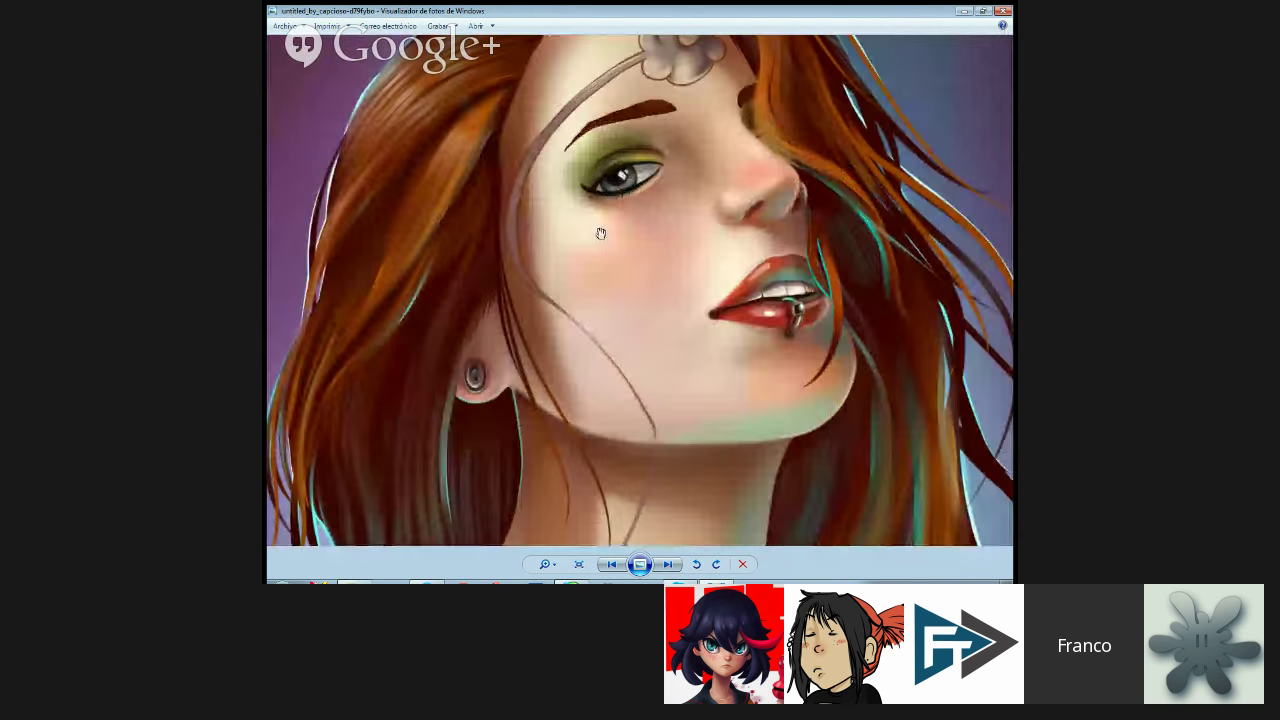
{"action": "left_click_drag", "start_coordinate": [600, 234], "coordinate": [600, 85]}
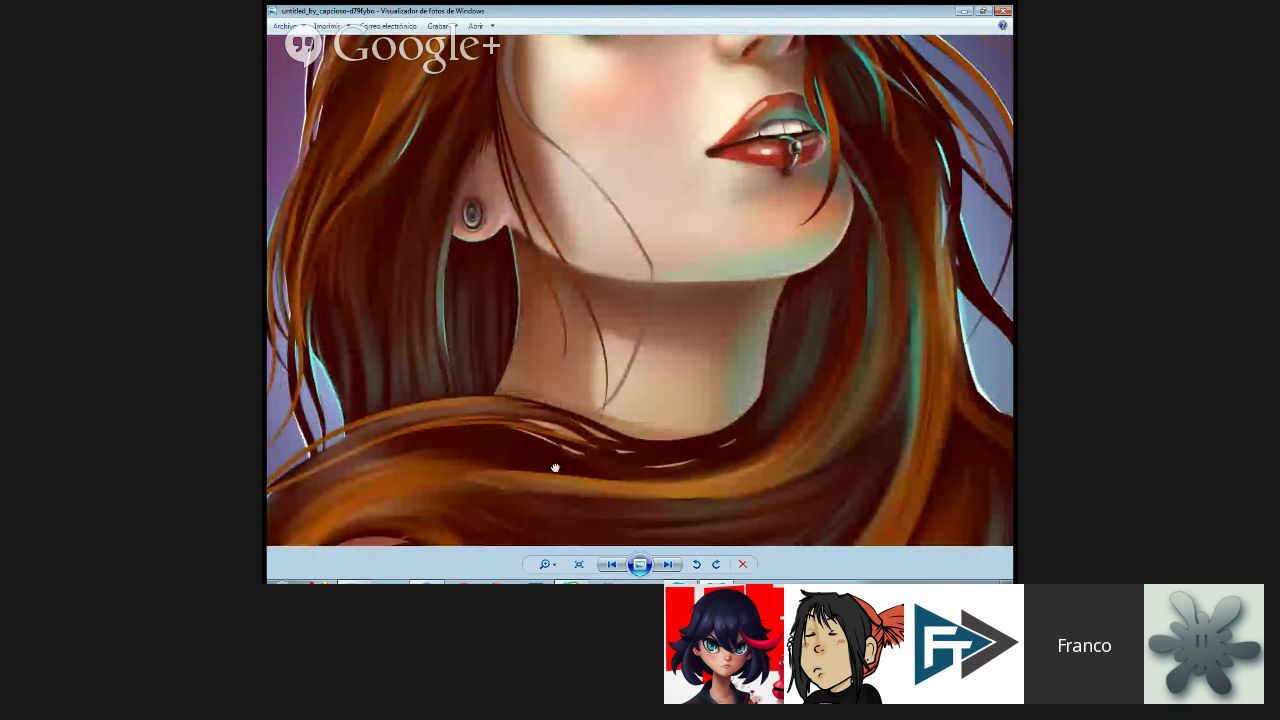
{"action": "left_click_drag", "start_coordinate": [555, 468], "coordinate": [570, 185]}
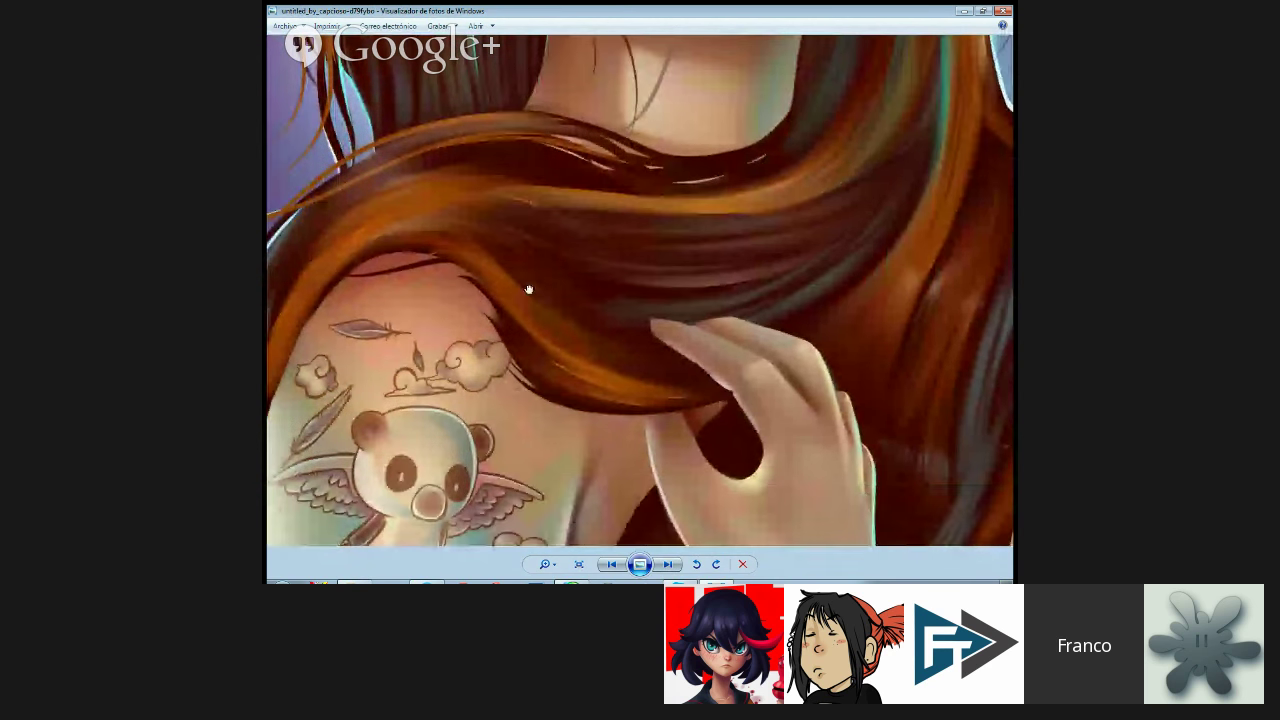
{"action": "left_click_drag", "start_coordinate": [529, 290], "coordinate": [575, 100]}
{"action": "left_click_drag", "start_coordinate": [511, 455], "coordinate": [546, 364]}
{"action": "scroll", "coordinate": [547, 401], "scroll_direction": "down", "scroll_amount": 3}
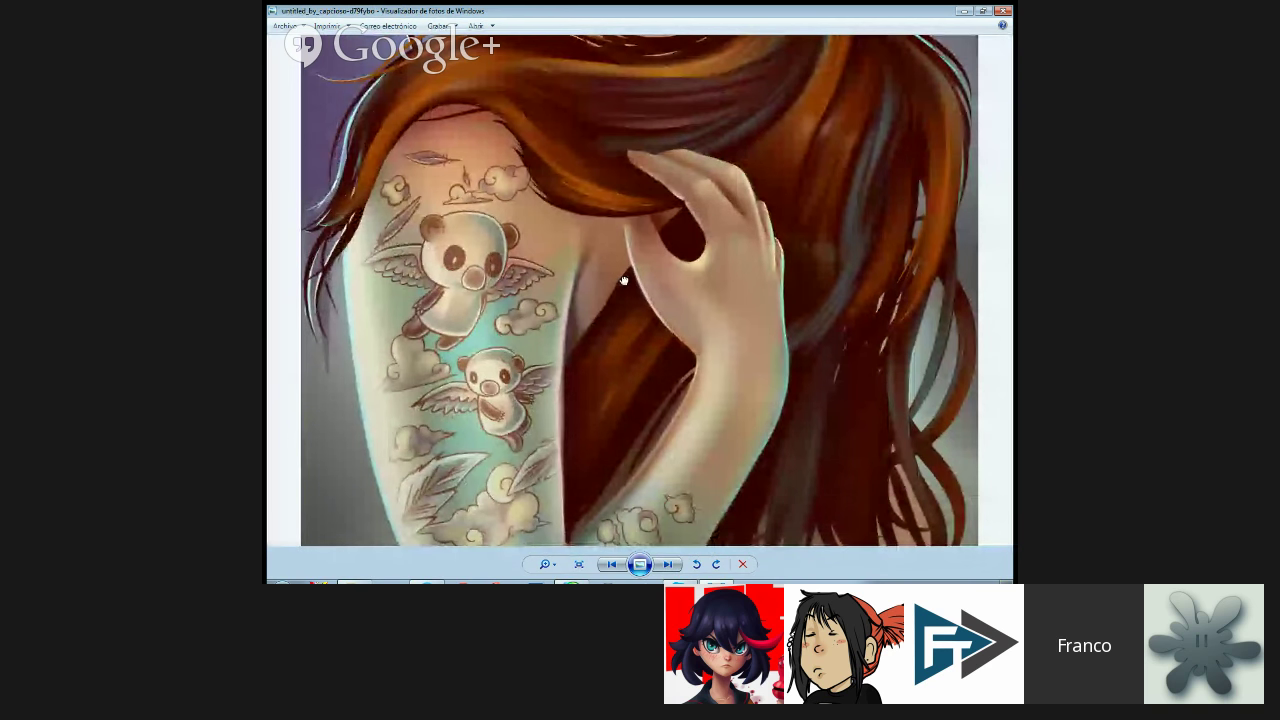
- Go to the wonder_woman illustration and examine the hair, costume and skin shading up close
{"action": "left_click", "coordinate": [666, 565]}
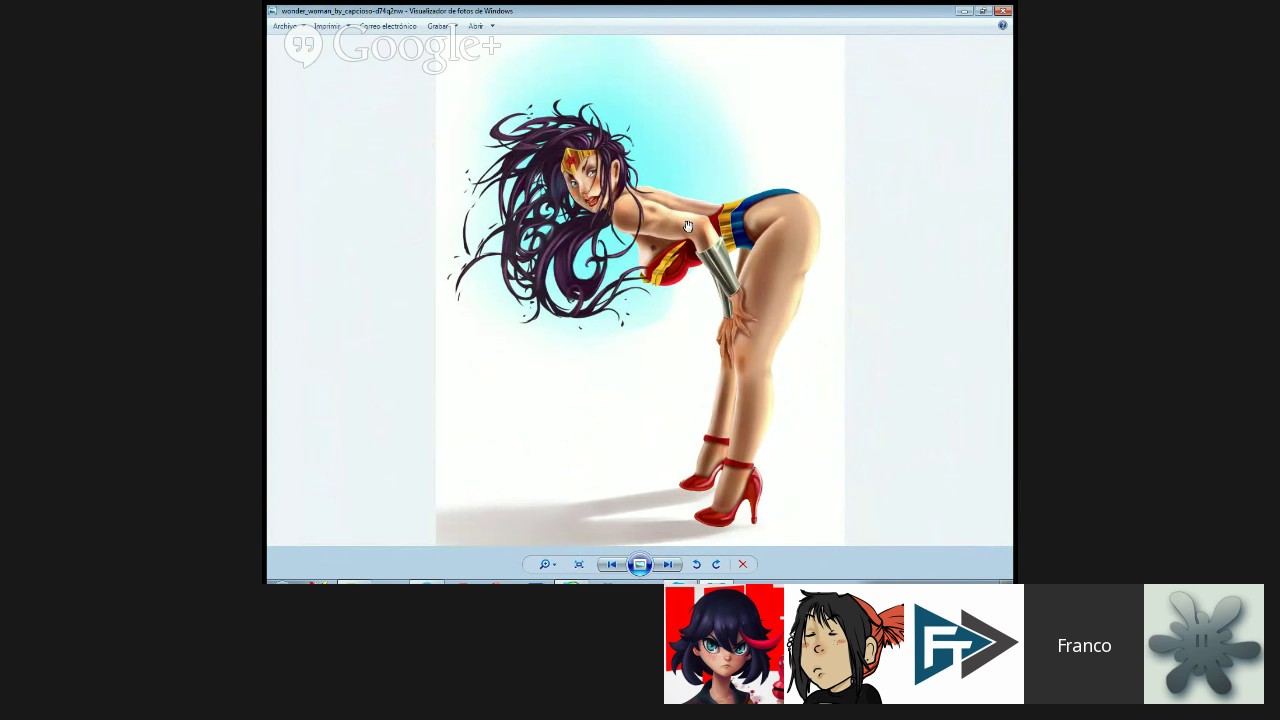
{"action": "scroll", "coordinate": [687, 226], "scroll_direction": "up", "scroll_amount": 3}
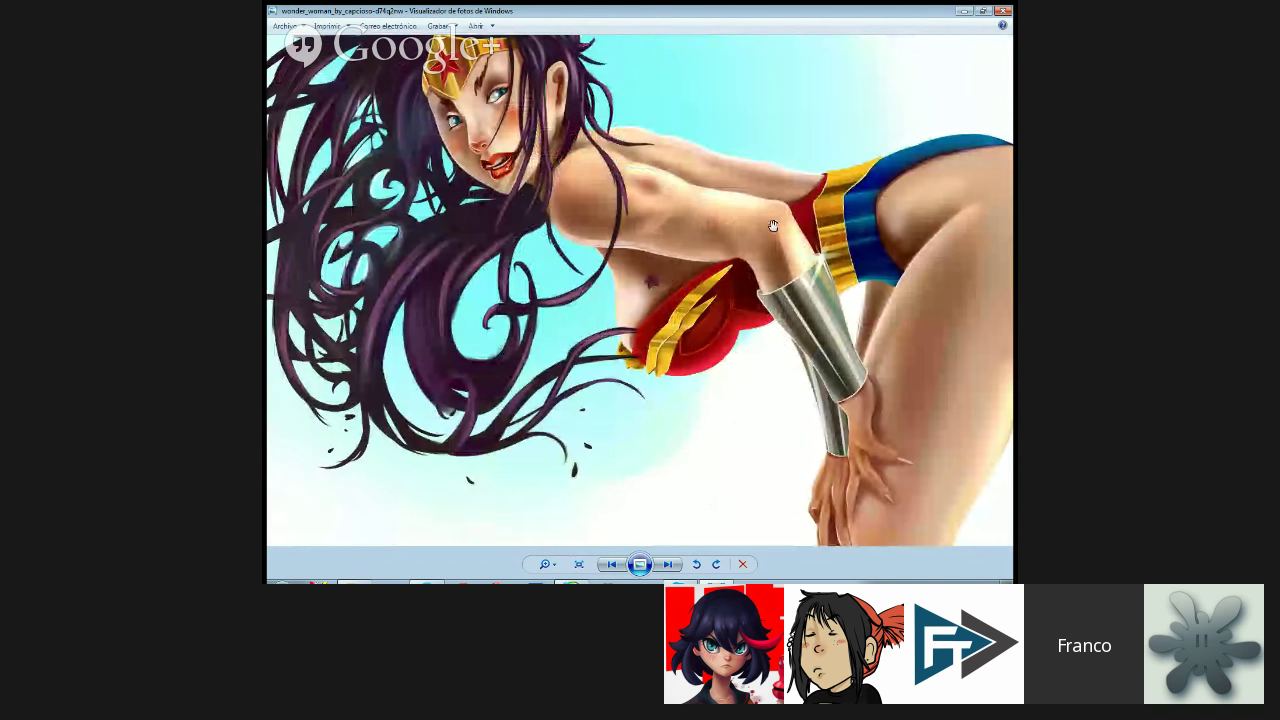
{"action": "left_click_drag", "start_coordinate": [773, 226], "coordinate": [663, 176]}
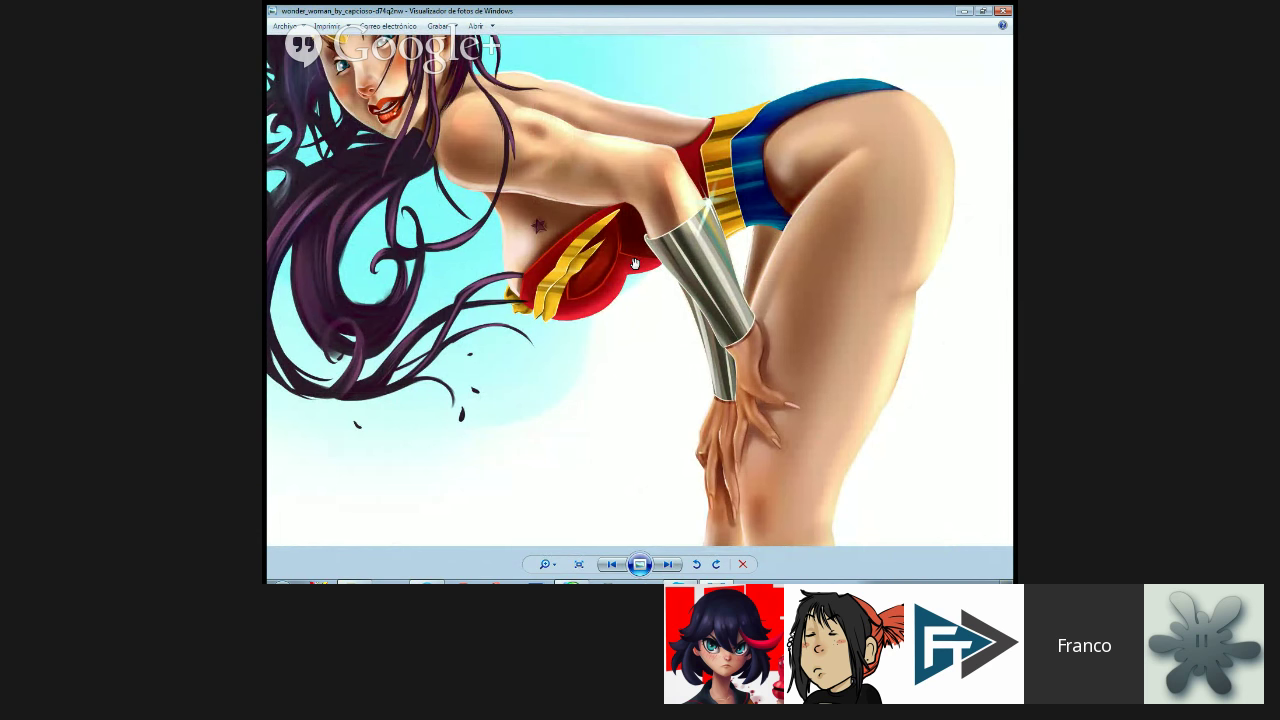
{"action": "scroll", "coordinate": [634, 263], "scroll_direction": "down", "scroll_amount": 5}
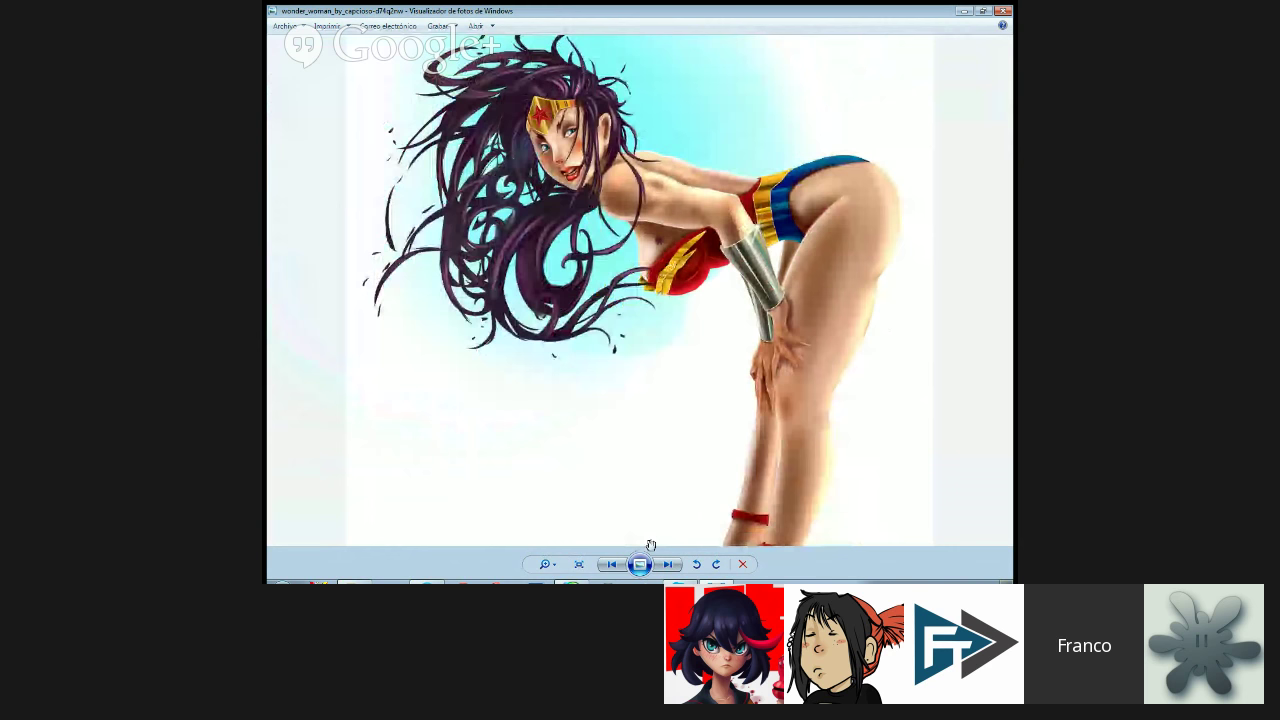
- Go to image 1, the flying Wonder Woman collaboration, and examine it from the face down to the legs
{"action": "left_click", "coordinate": [667, 564]}
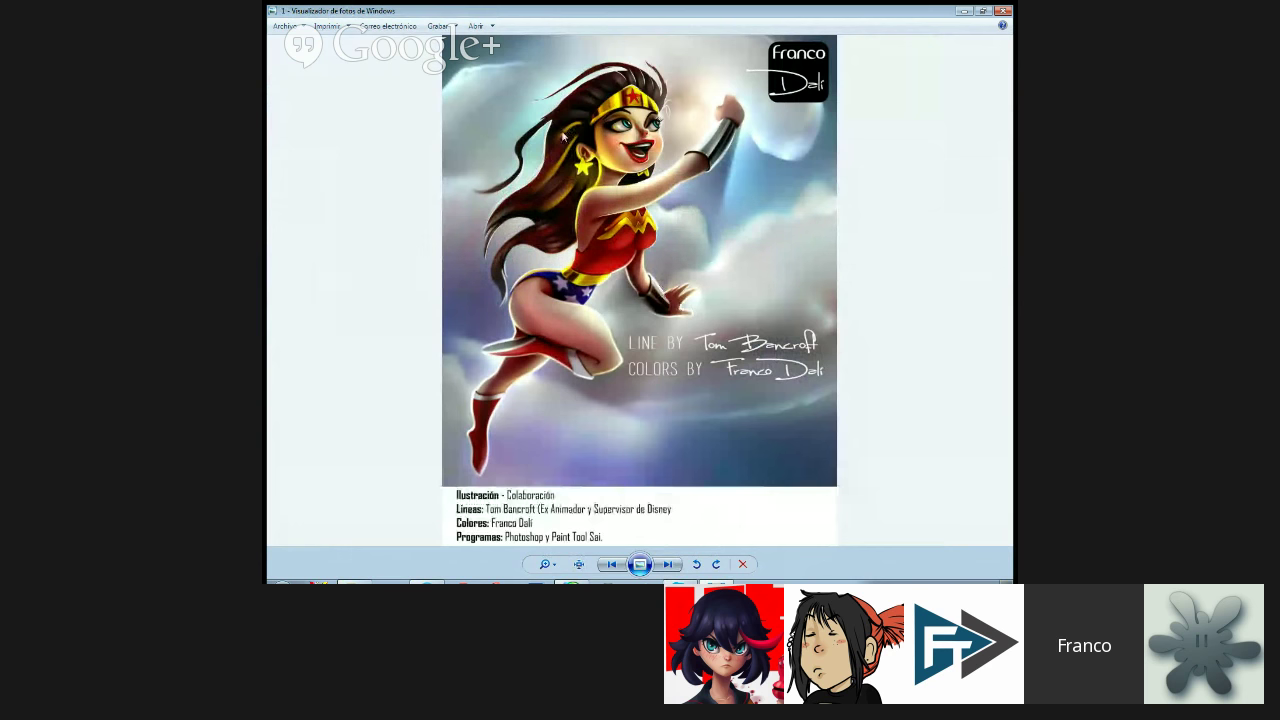
{"action": "scroll", "coordinate": [566, 137], "scroll_direction": "up", "scroll_amount": 5}
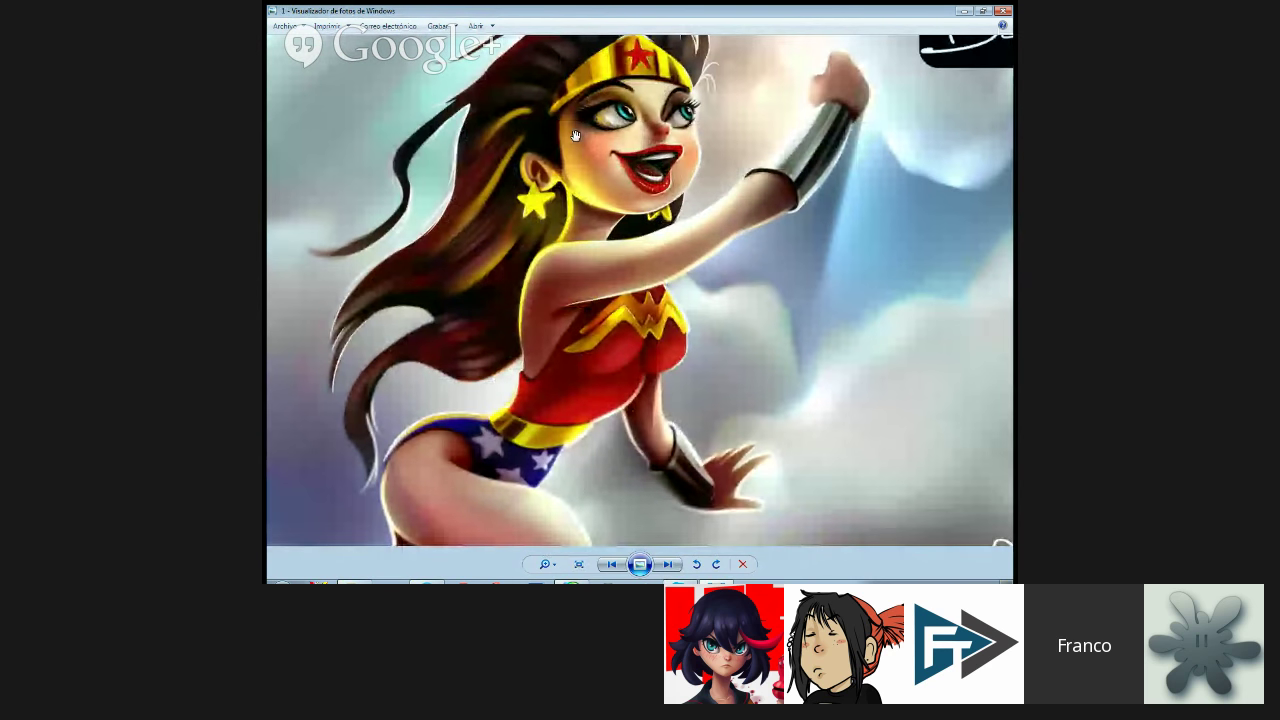
{"action": "left_click_drag", "start_coordinate": [576, 136], "coordinate": [601, 244]}
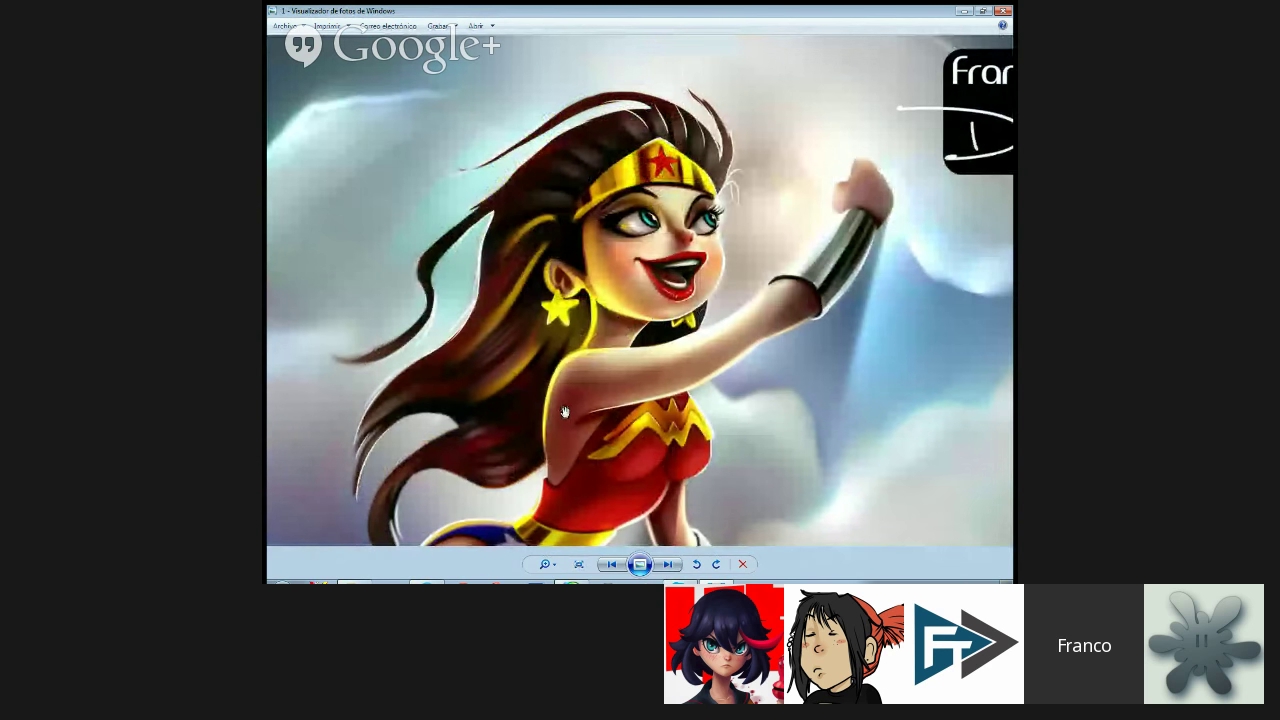
{"action": "left_click_drag", "start_coordinate": [568, 430], "coordinate": [589, 370]}
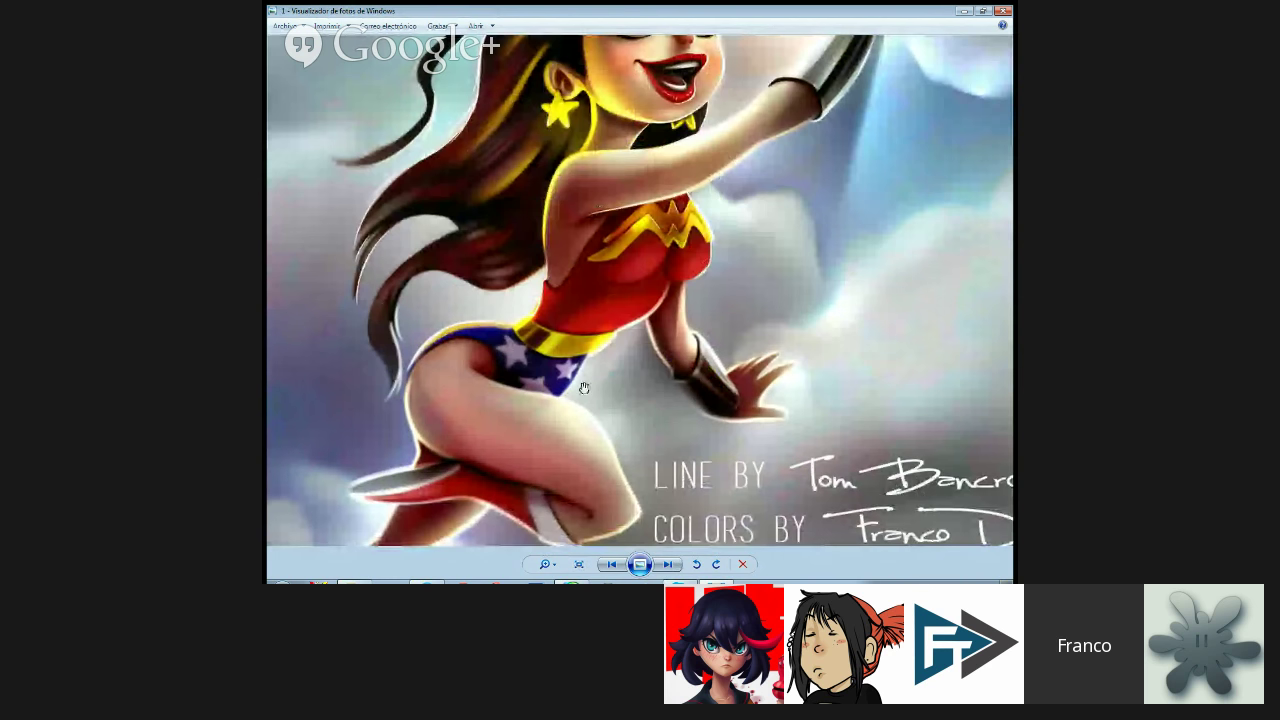
{"action": "left_click_drag", "start_coordinate": [561, 429], "coordinate": [629, 234]}
{"action": "scroll", "coordinate": [629, 234], "scroll_direction": "down", "scroll_amount": 5}
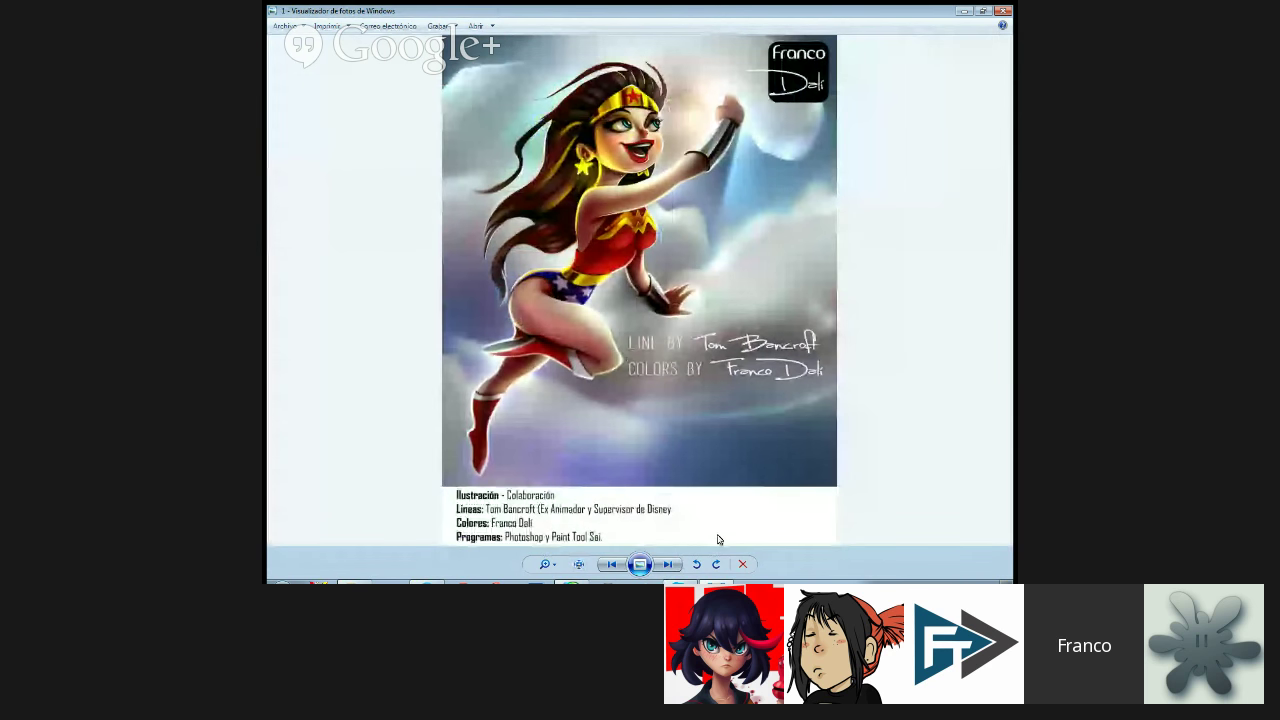
- Go to image 3, the Valentine cupid collaboration, and examine it from the face and skull tattoo down to the dress and striped stockings
{"action": "left_click", "coordinate": [669, 565]}
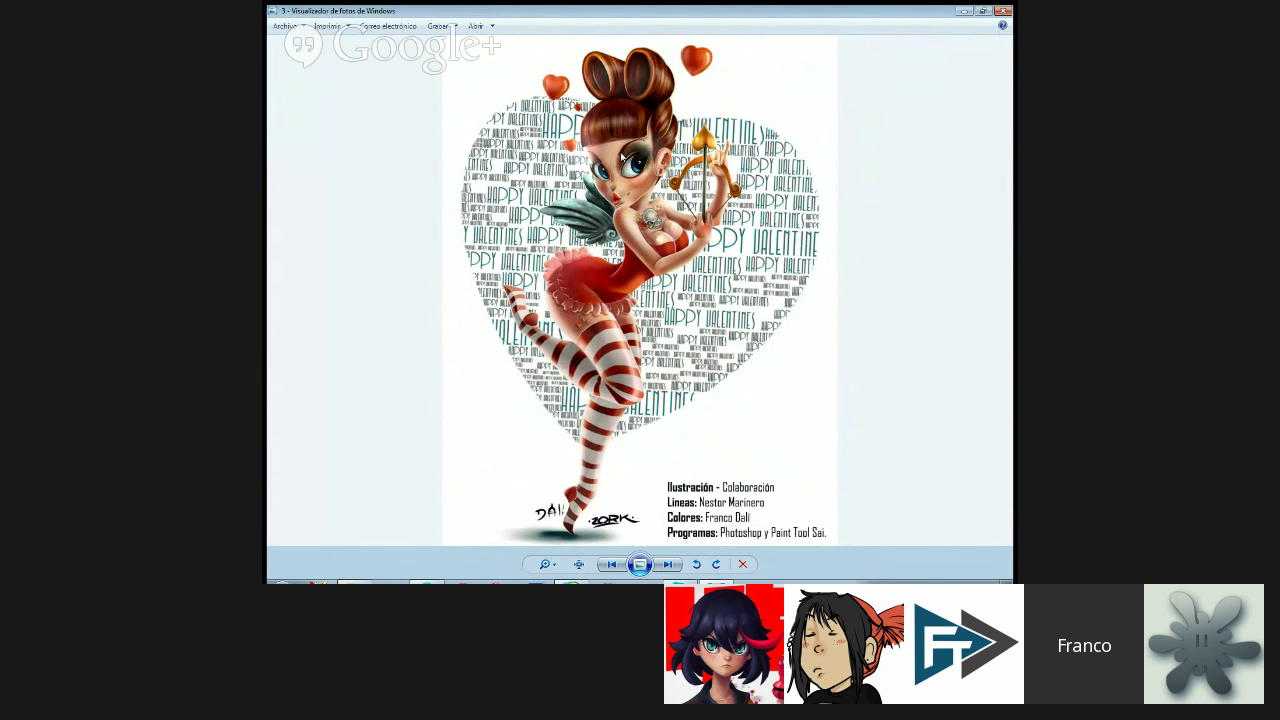
{"action": "scroll", "coordinate": [621, 158], "scroll_direction": "up", "scroll_amount": 2}
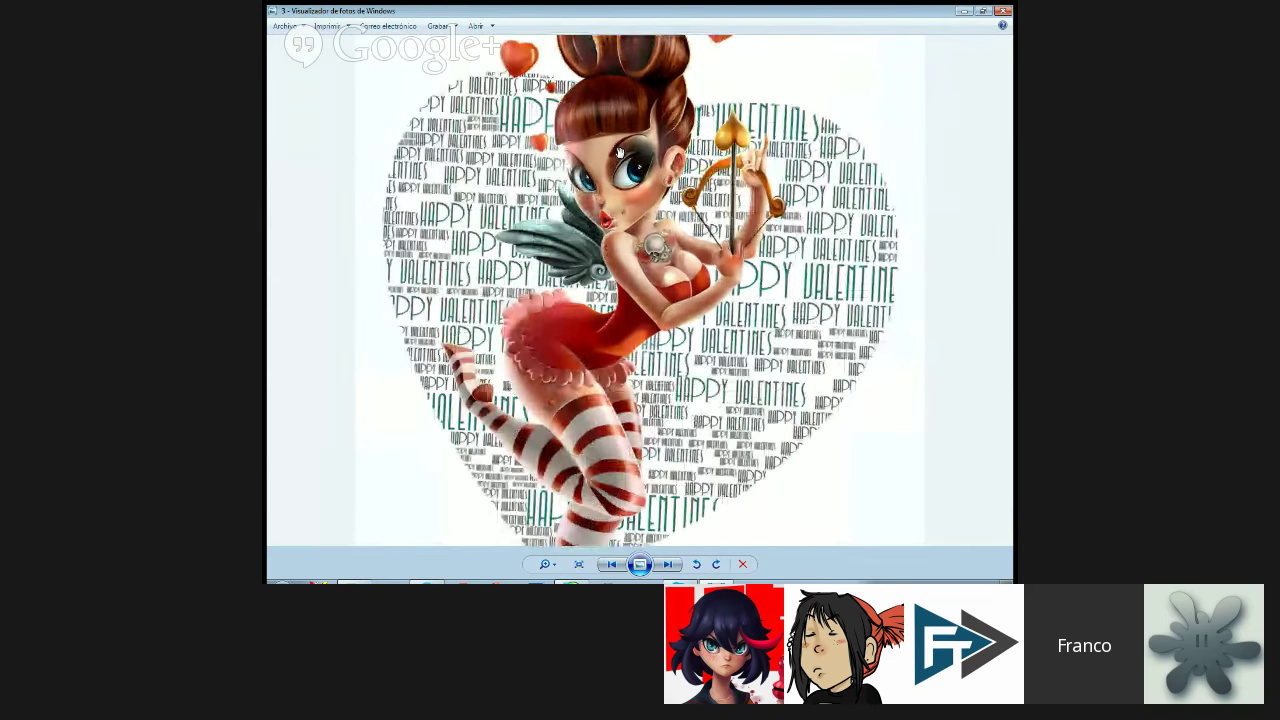
{"action": "scroll", "coordinate": [610, 170], "scroll_direction": "up", "scroll_amount": 2}
{"action": "scroll", "coordinate": [601, 186], "scroll_direction": "up", "scroll_amount": 2}
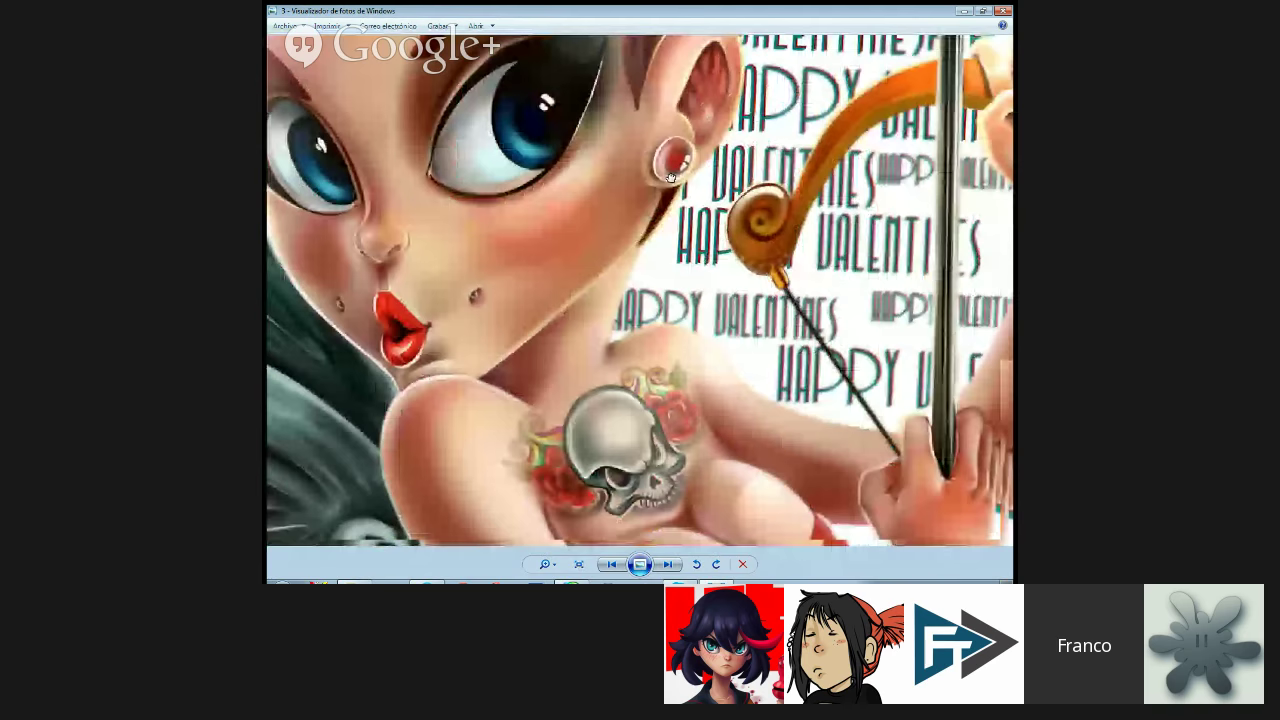
{"action": "scroll", "coordinate": [637, 137], "scroll_direction": "up", "scroll_amount": 2}
{"action": "left_click_drag", "start_coordinate": [642, 545], "coordinate": [774, 107]}
{"action": "scroll", "coordinate": [644, 261], "scroll_direction": "down", "scroll_amount": 2}
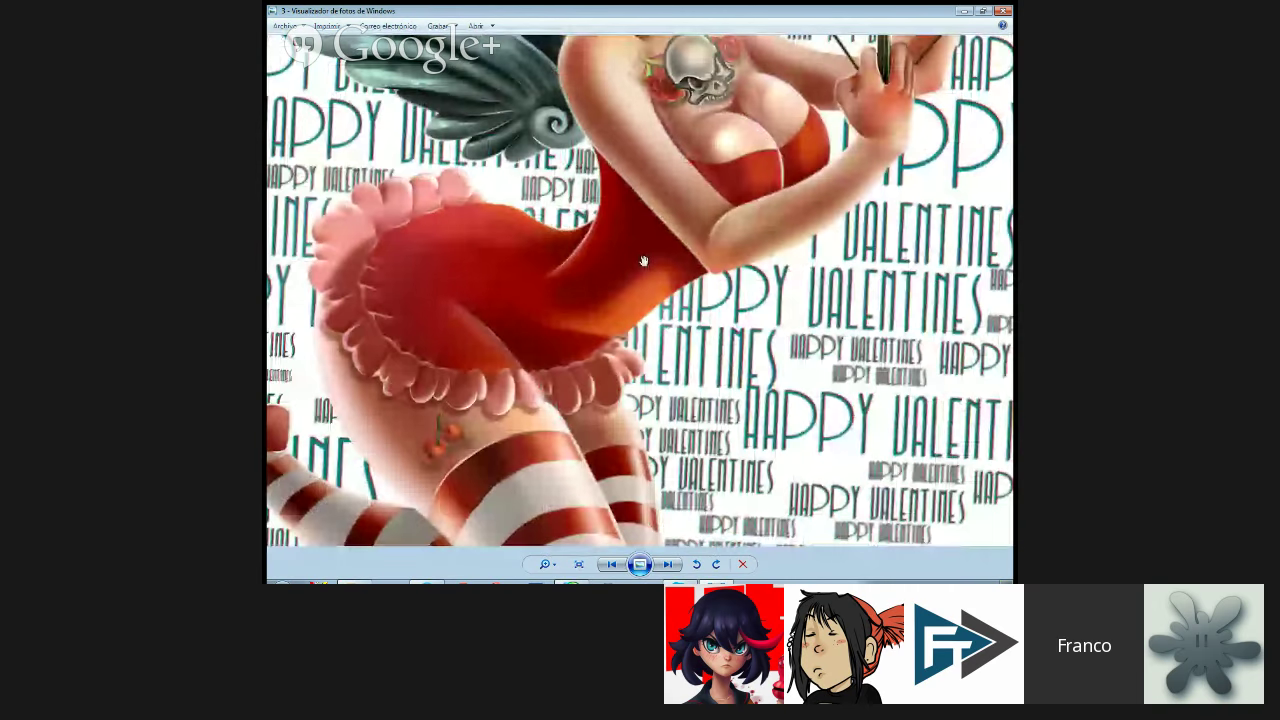
{"action": "scroll", "coordinate": [644, 261], "scroll_direction": "down", "scroll_amount": 2}
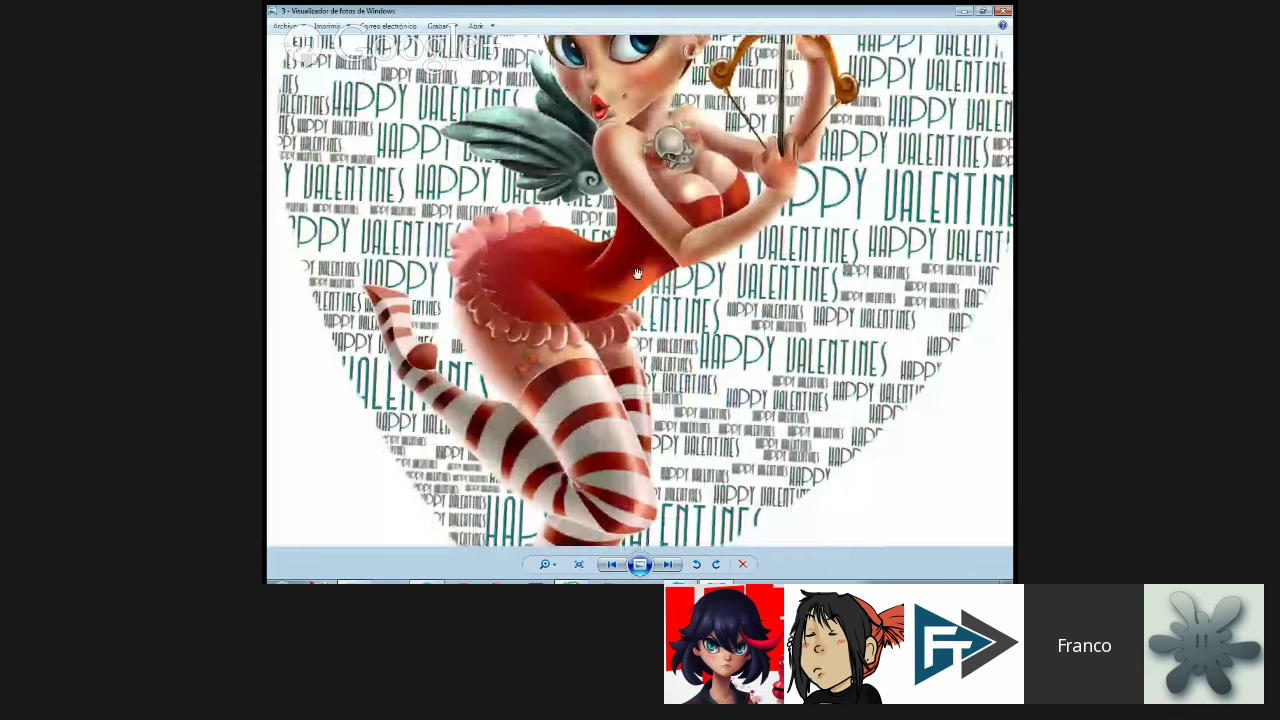
{"action": "scroll", "coordinate": [637, 273], "scroll_direction": "down", "scroll_amount": 2}
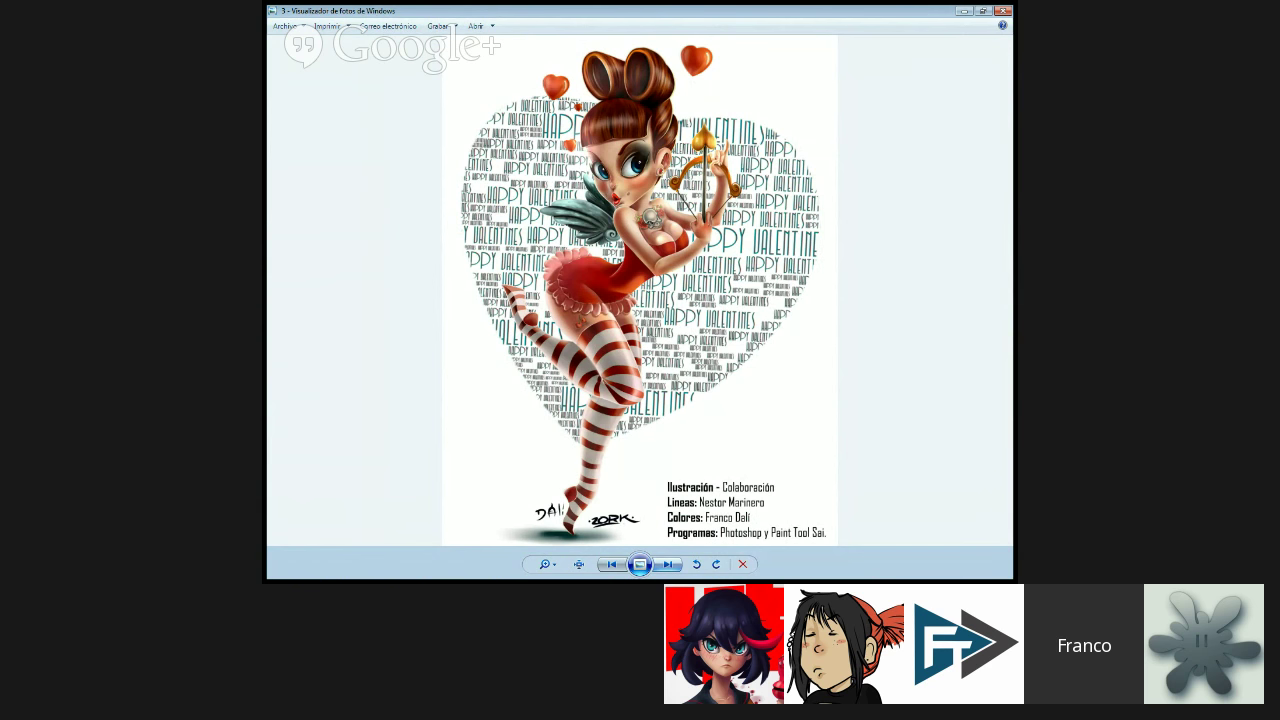
- Go to image 4, the ponytailed girl in the yellow top, and examine the hair, cheek, ear and neck shading up close
{"action": "left_click", "coordinate": [668, 566]}
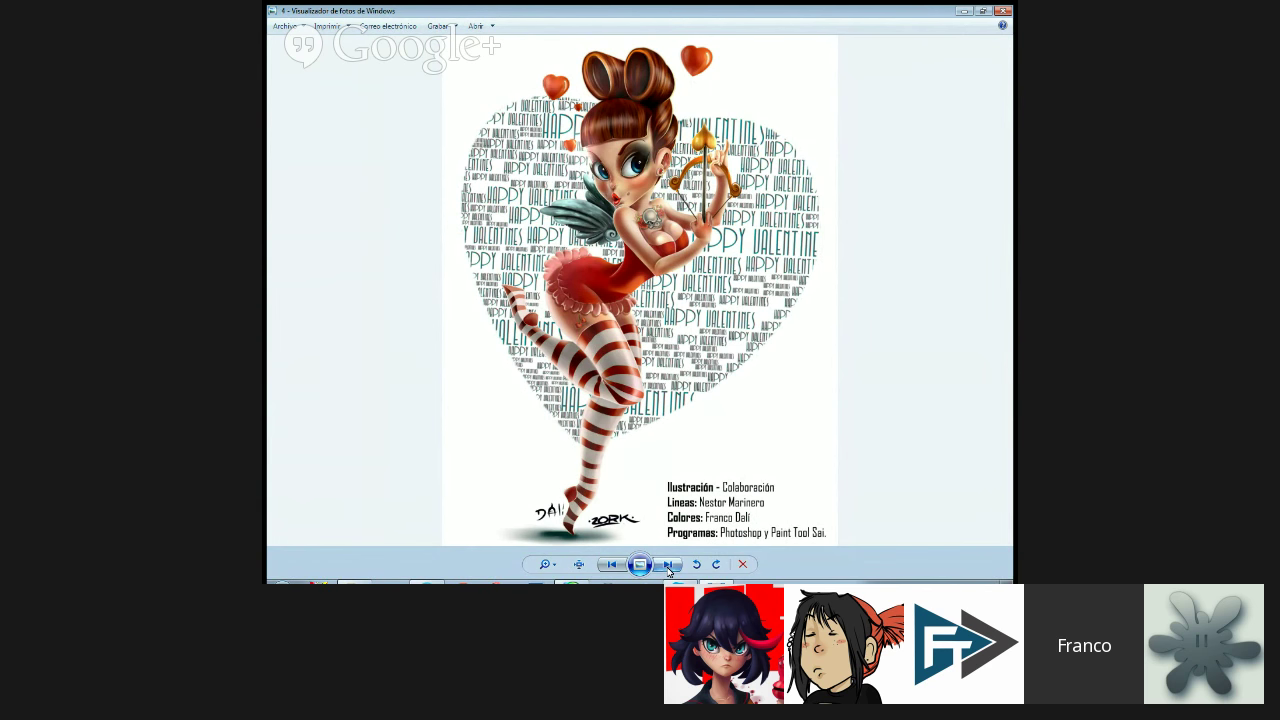
{"action": "left_click", "coordinate": [668, 566]}
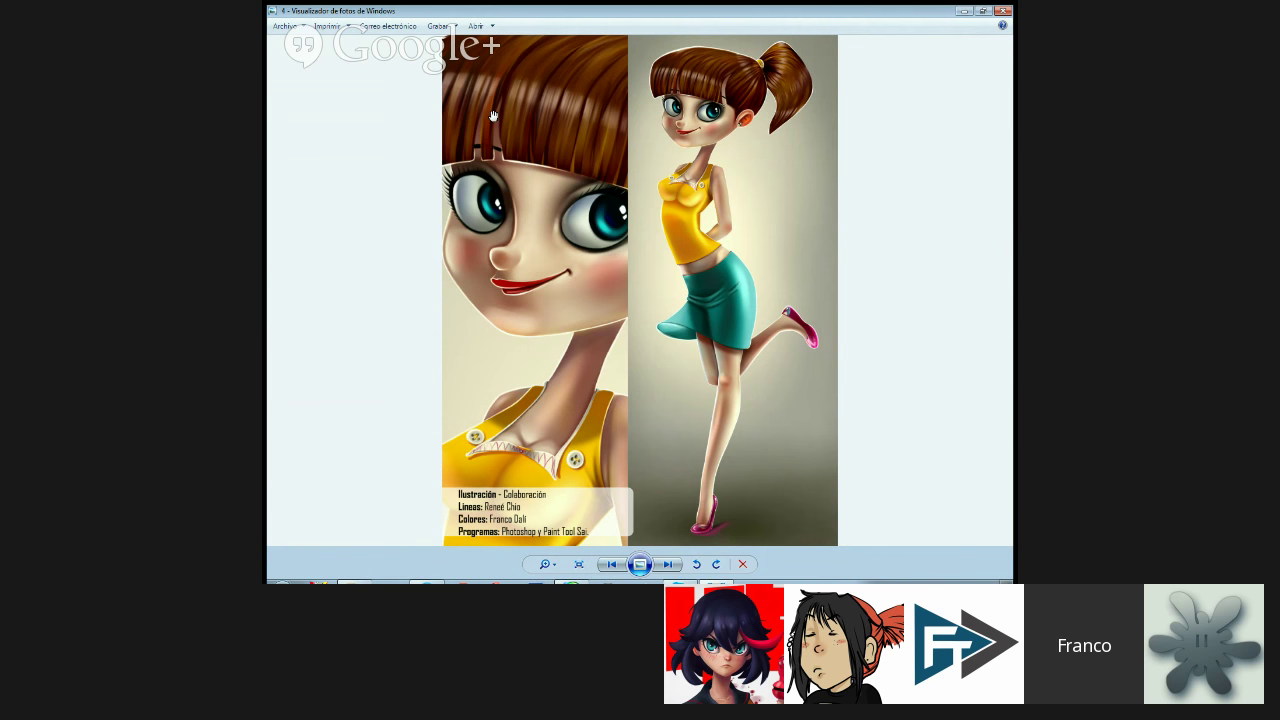
{"action": "scroll", "coordinate": [493, 116], "scroll_direction": "up", "scroll_amount": 2}
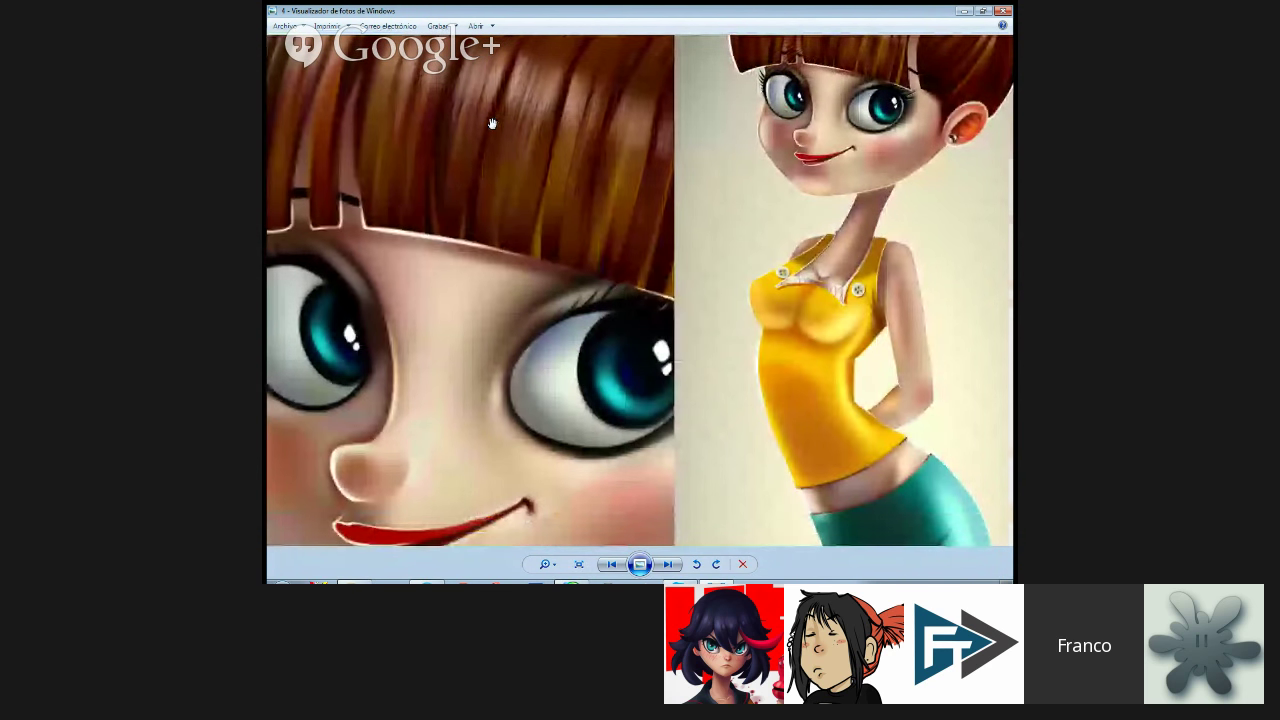
{"action": "left_click_drag", "start_coordinate": [492, 123], "coordinate": [555, 263]}
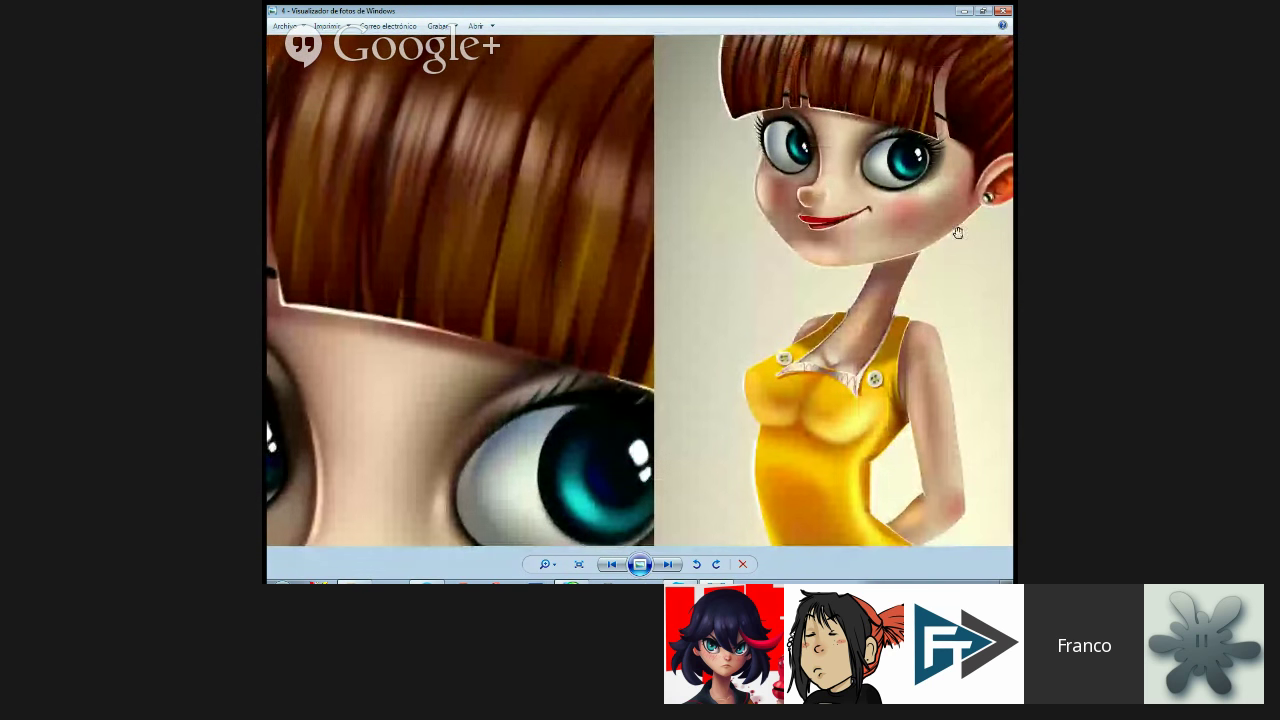
{"action": "scroll", "coordinate": [778, 273], "scroll_direction": "up", "scroll_amount": 3}
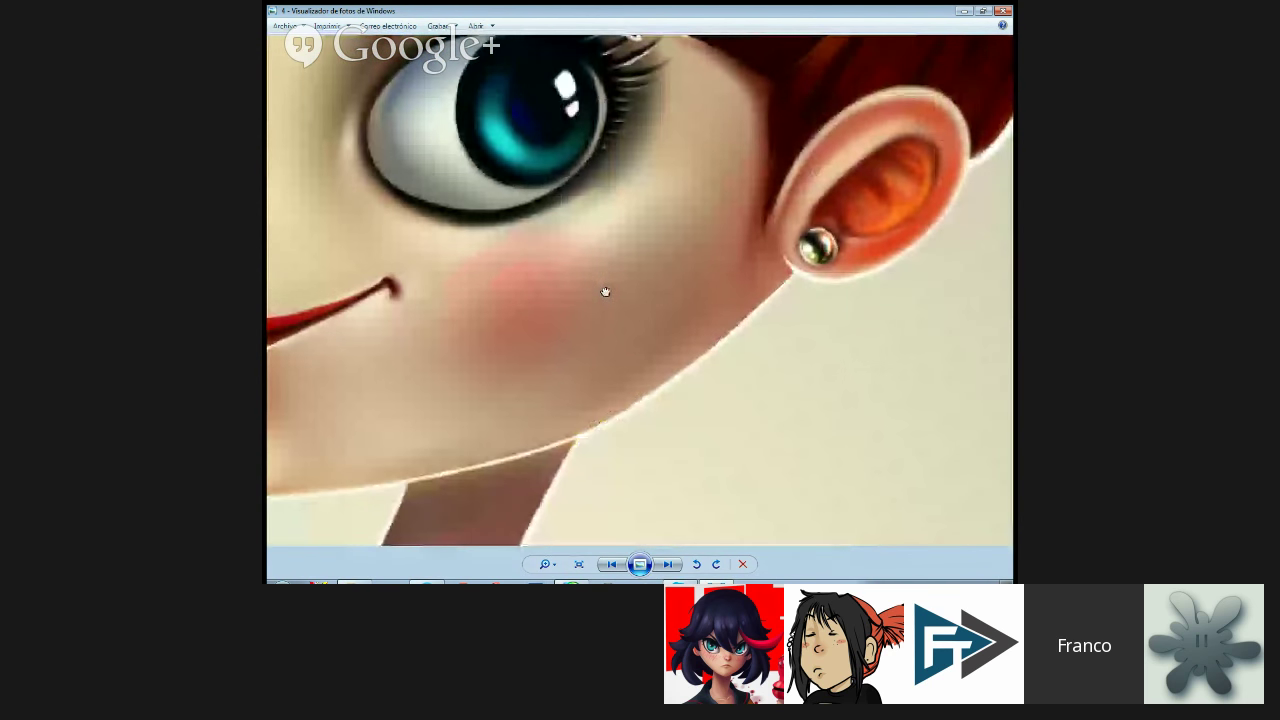
{"action": "scroll", "coordinate": [773, 294], "scroll_direction": "up", "scroll_amount": 1}
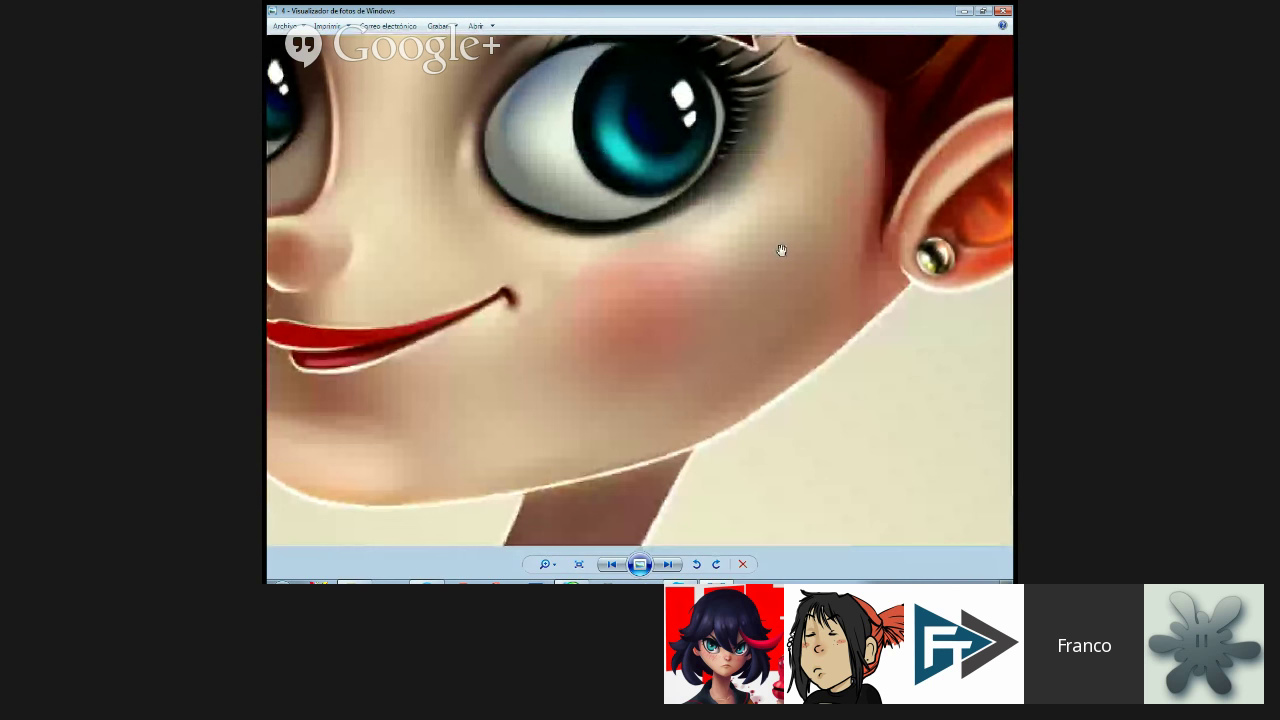
{"action": "left_click_drag", "start_coordinate": [554, 380], "coordinate": [614, 188]}
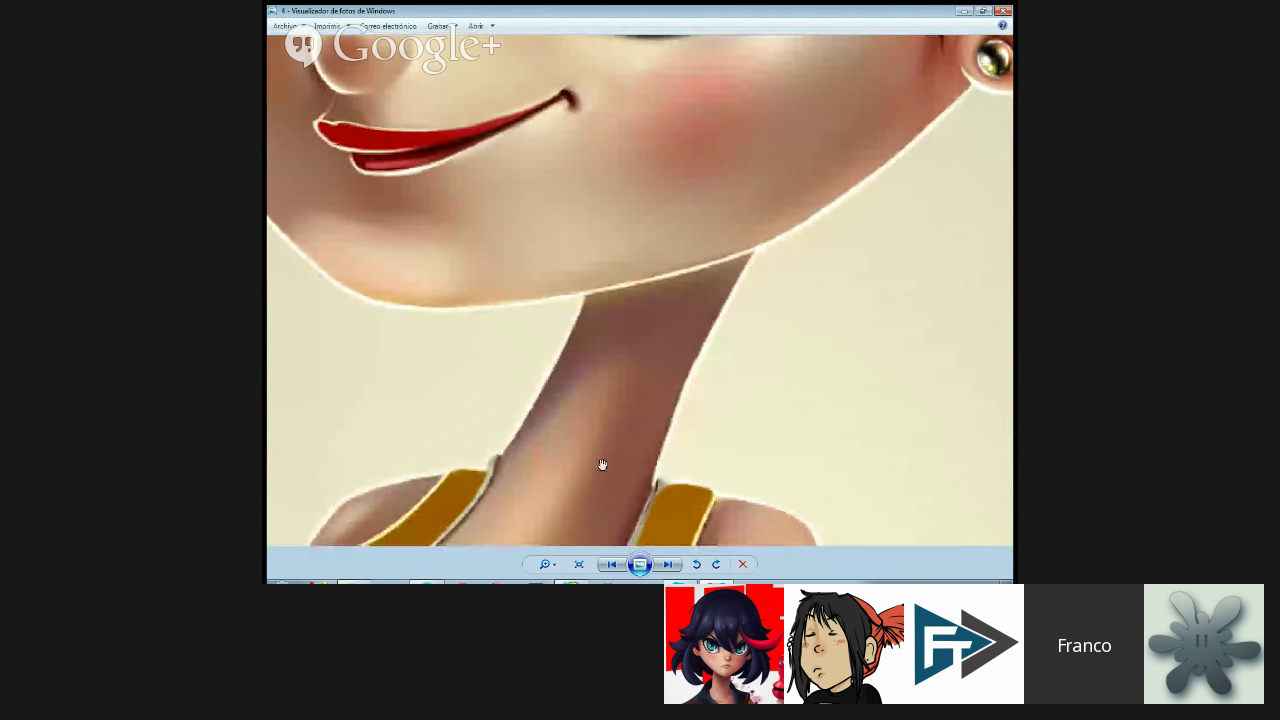
{"action": "left_click_drag", "start_coordinate": [603, 463], "coordinate": [630, 352]}
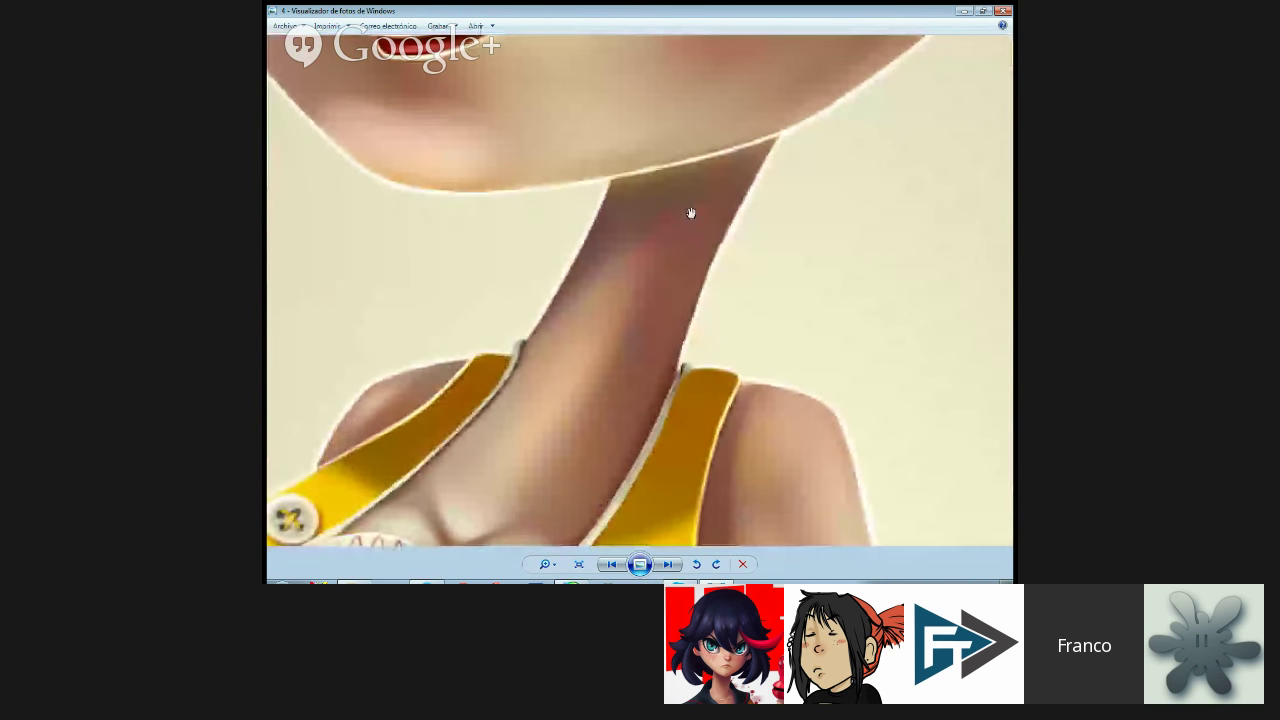
{"action": "scroll", "coordinate": [620, 388], "scroll_direction": "down", "scroll_amount": 3}
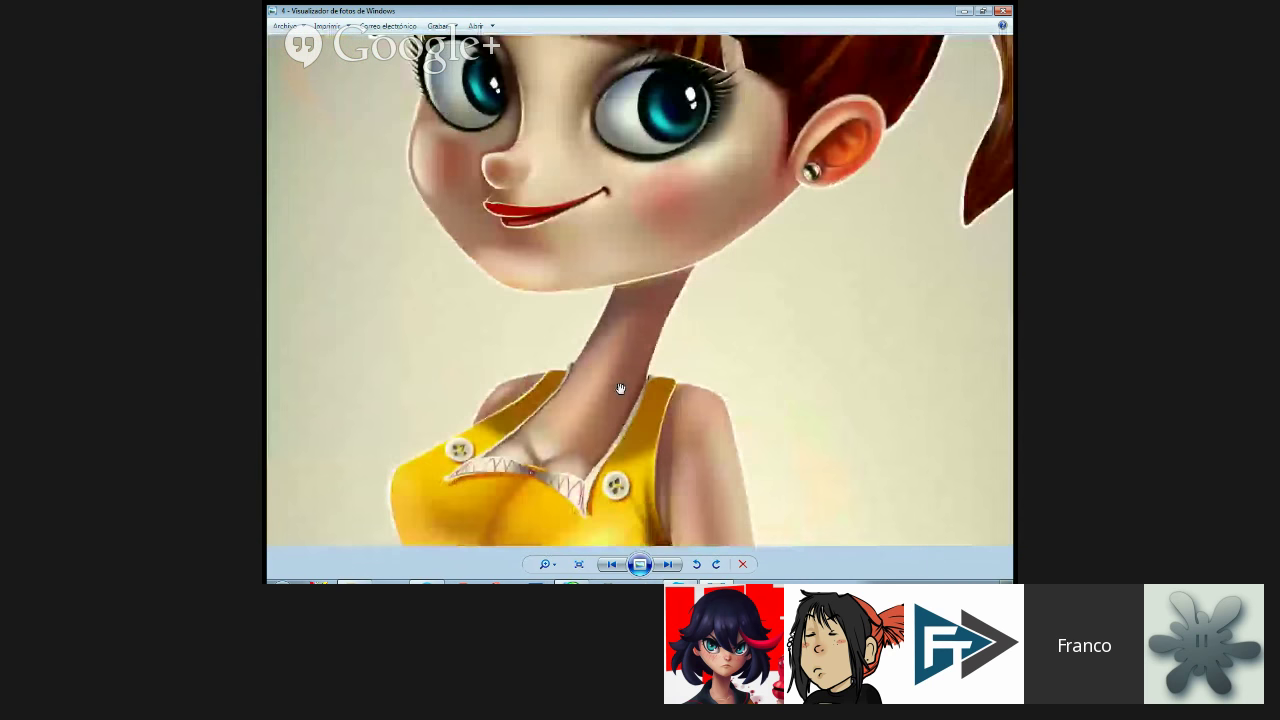
{"action": "scroll", "coordinate": [620, 388], "scroll_direction": "down", "scroll_amount": 2}
- Browse past the dark-haired woman's portrait and the animal in a feathered hat to the small harlequin picture
{"action": "left_click", "coordinate": [668, 564]}
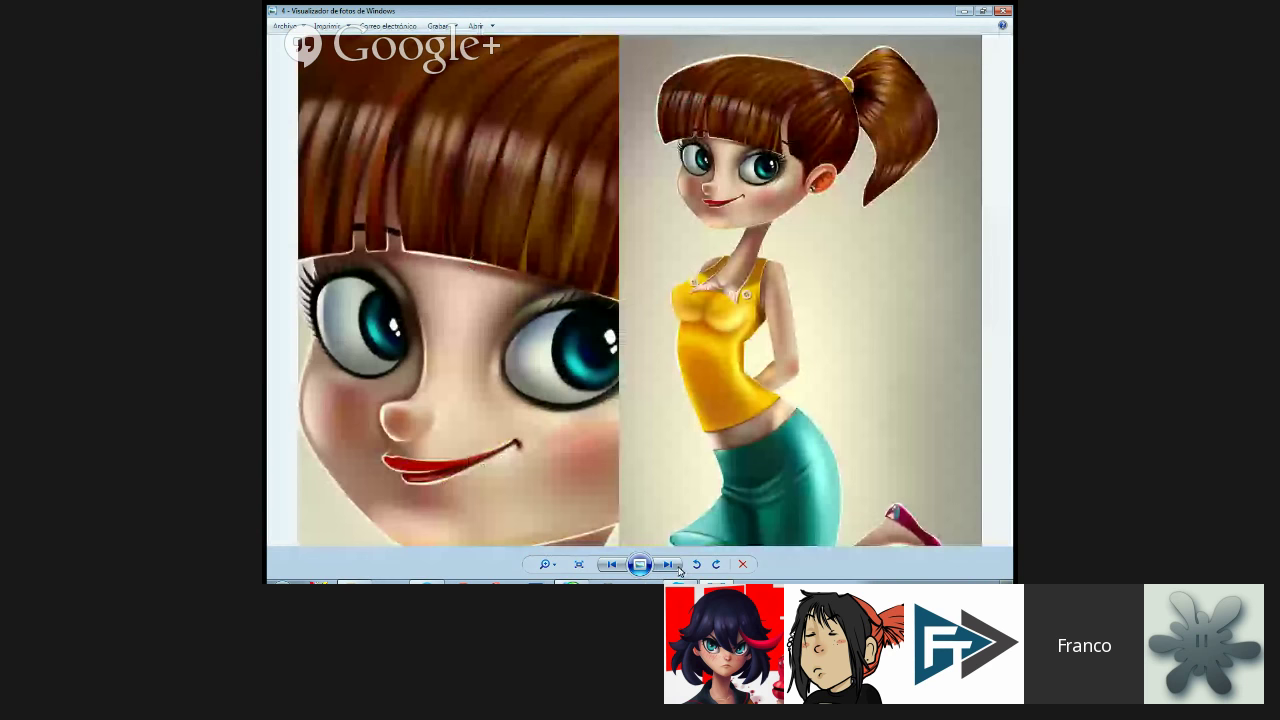
{"action": "left_click", "coordinate": [670, 566]}
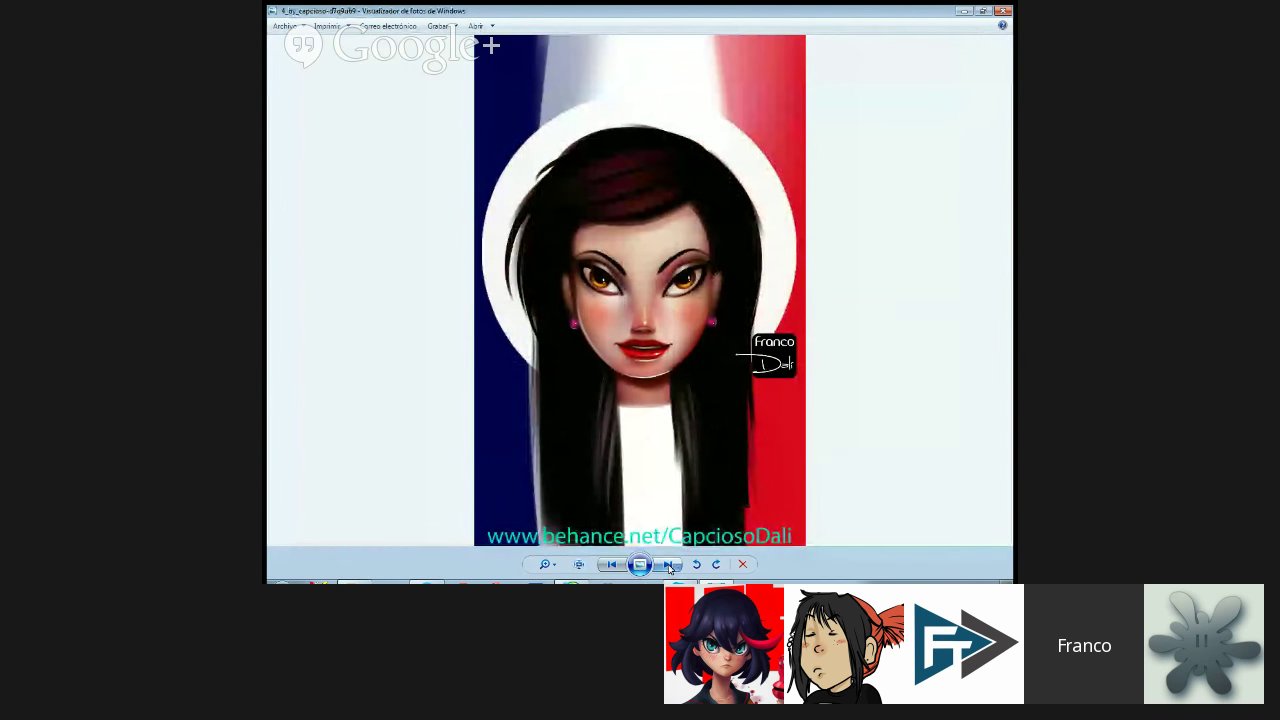
{"action": "left_click", "coordinate": [669, 566]}
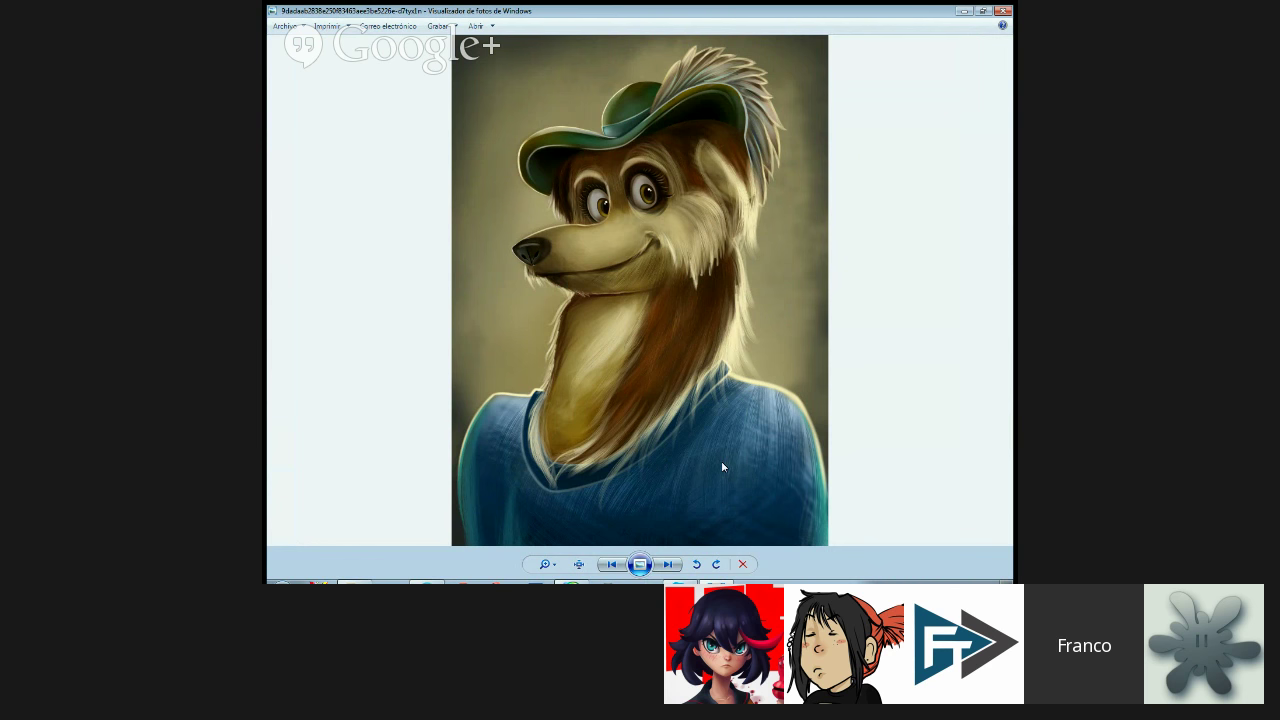
{"action": "left_click", "coordinate": [670, 566]}
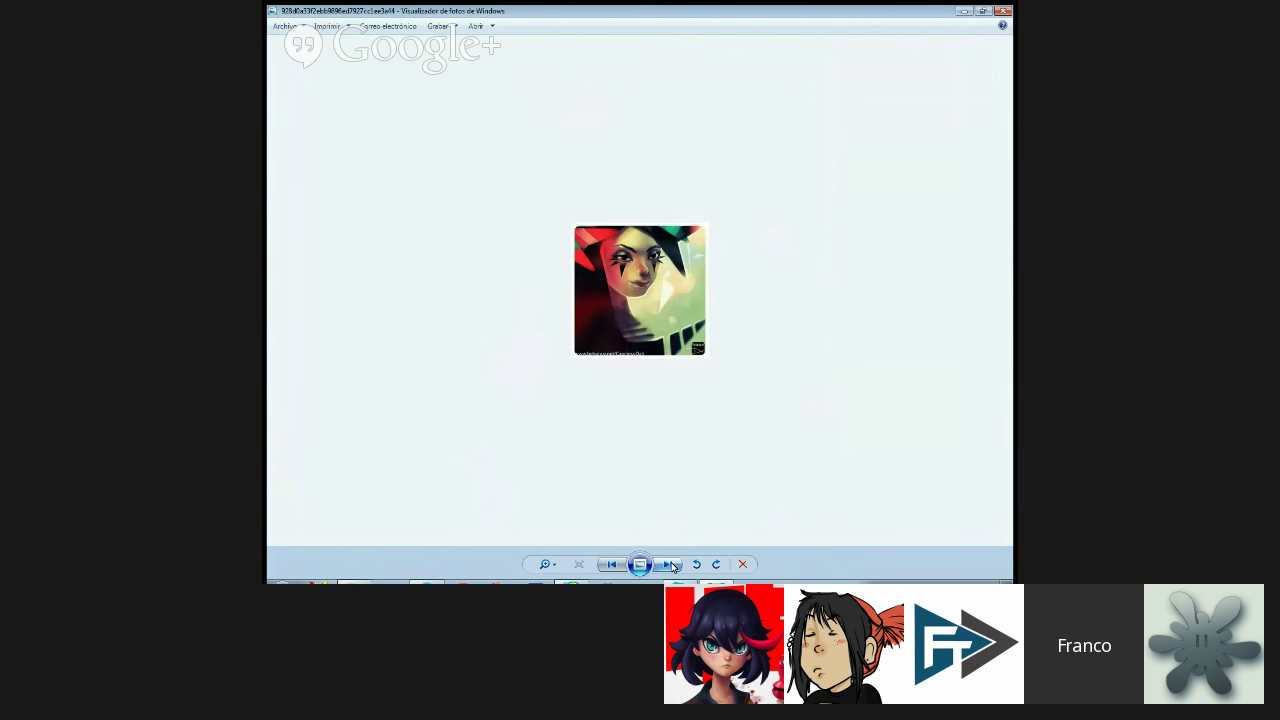
- Go to the flat-coloured girl on the dark red background and examine the figure from head to feet
{"action": "left_click", "coordinate": [670, 566]}
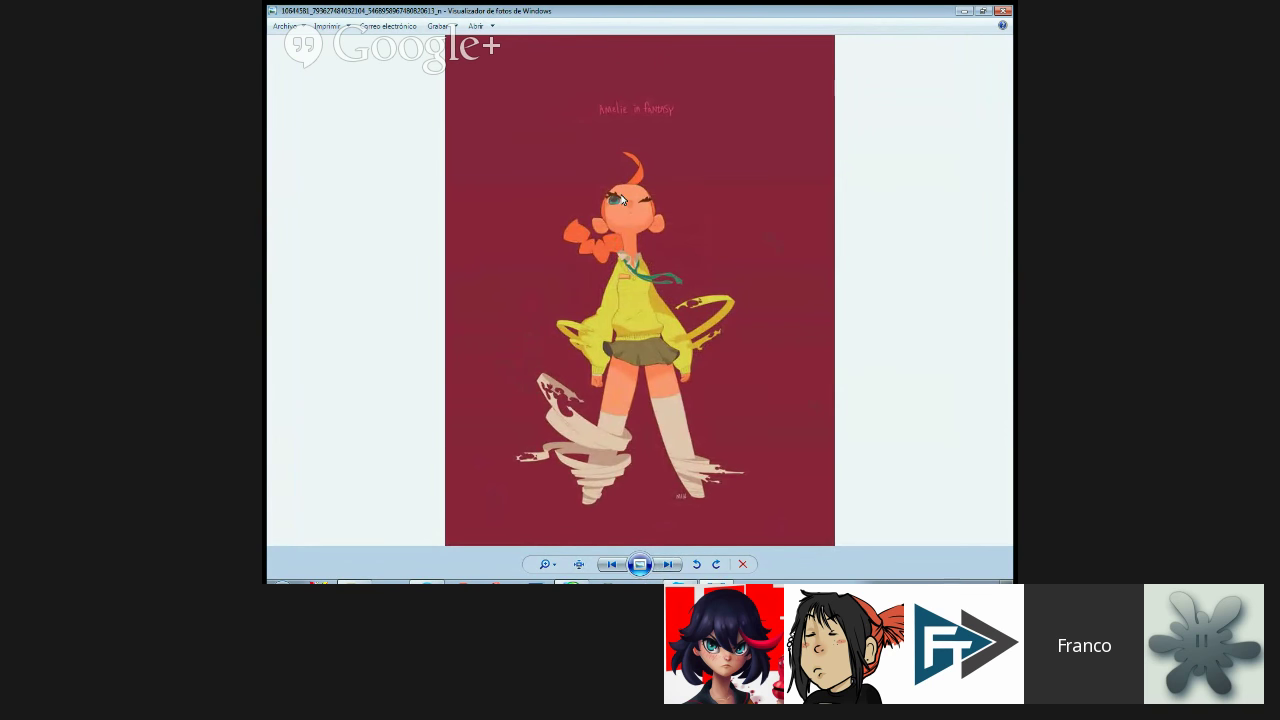
{"action": "scroll", "coordinate": [616, 222], "scroll_direction": "up", "scroll_amount": 4}
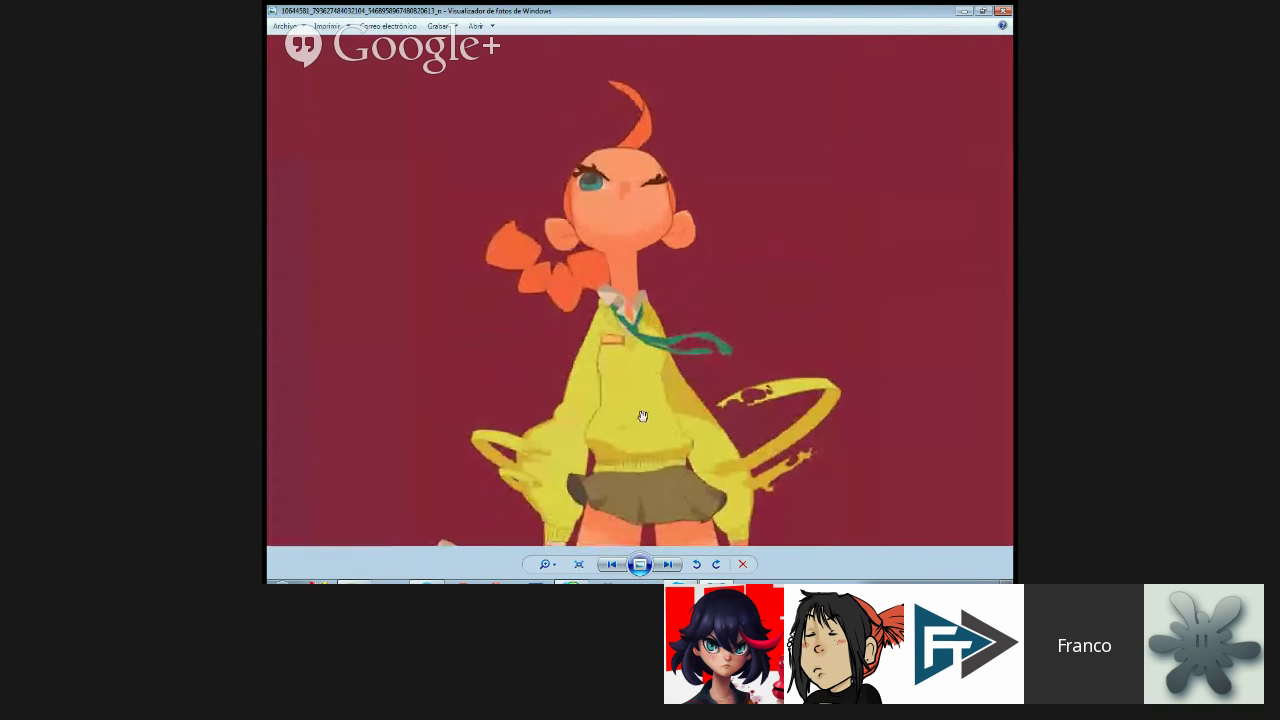
{"action": "left_click_drag", "start_coordinate": [643, 416], "coordinate": [603, 349]}
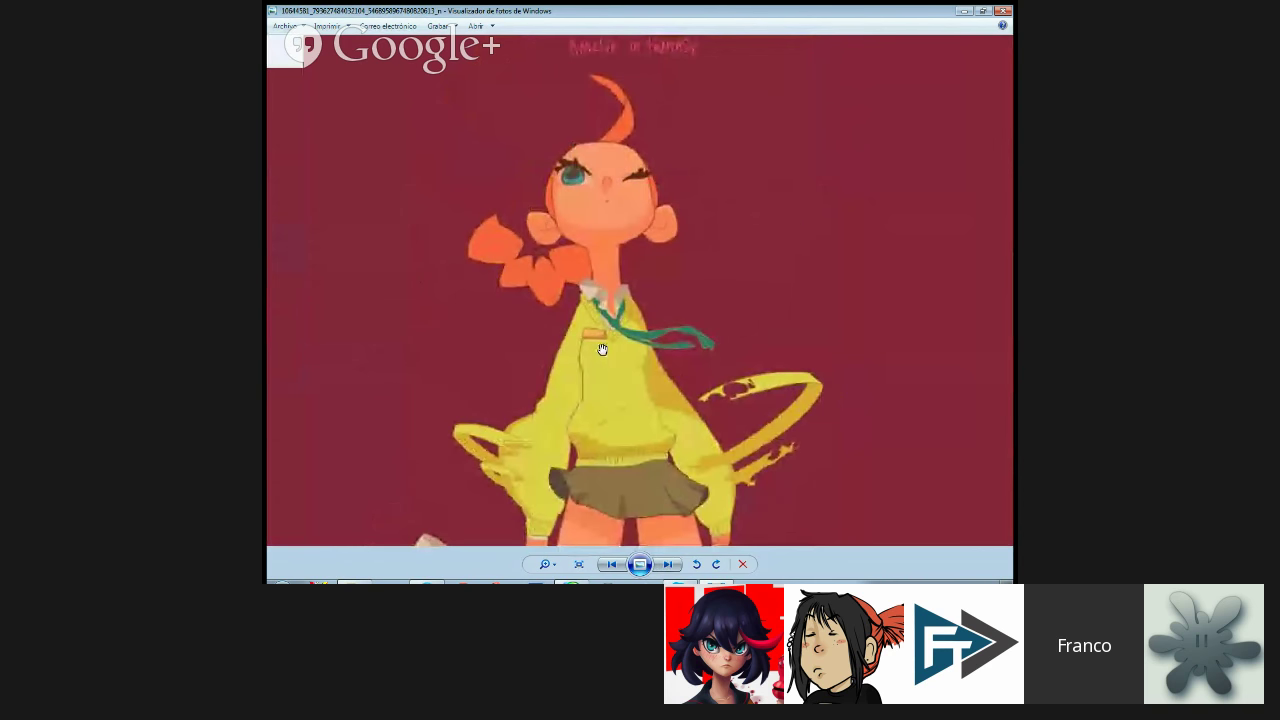
{"action": "scroll", "coordinate": [602, 349], "scroll_direction": "down", "scroll_amount": 2}
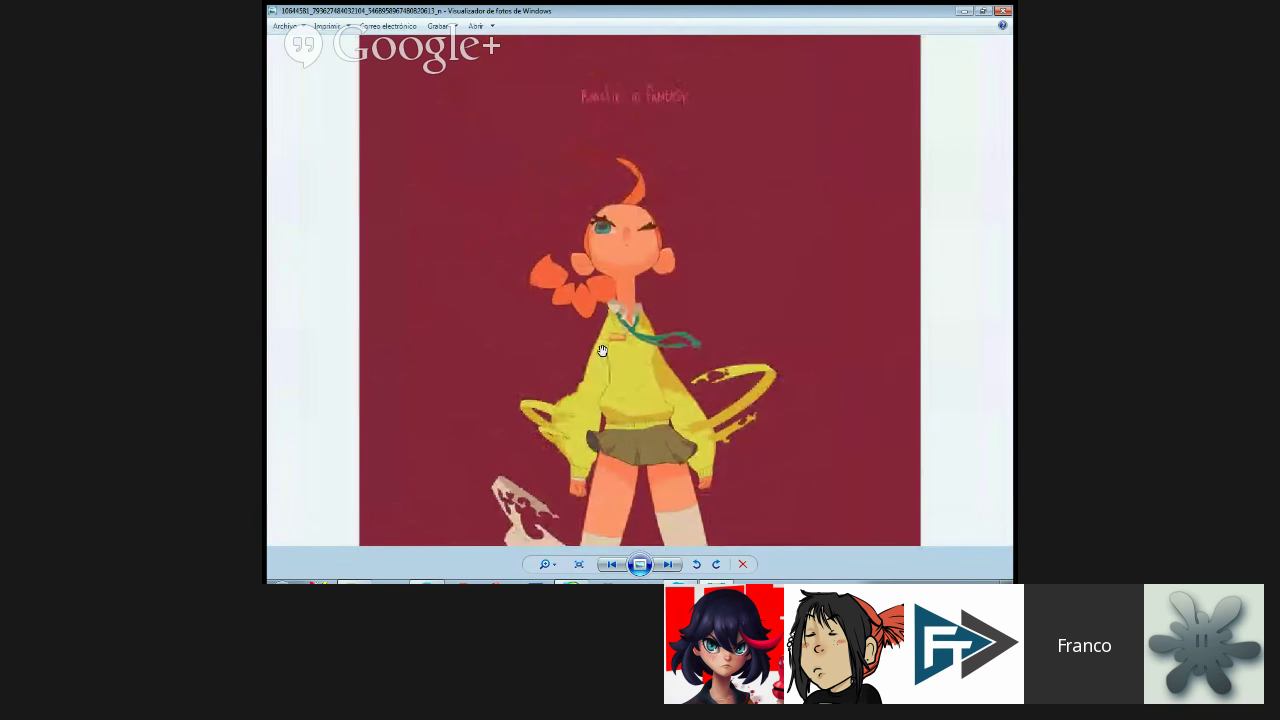
{"action": "left_click_drag", "start_coordinate": [641, 425], "coordinate": [622, 284]}
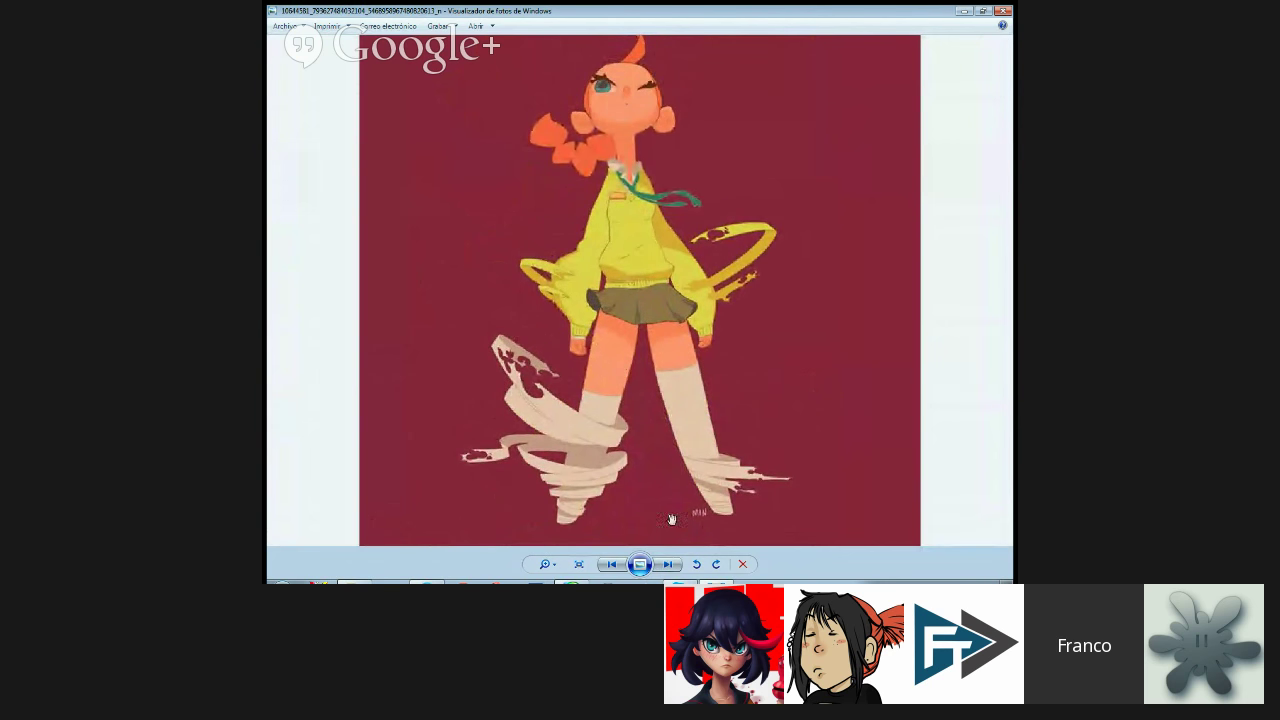
- Go to the amelie PS rendering and examine the face, freckles, chin and neck shading up close
{"action": "left_click", "coordinate": [666, 566]}
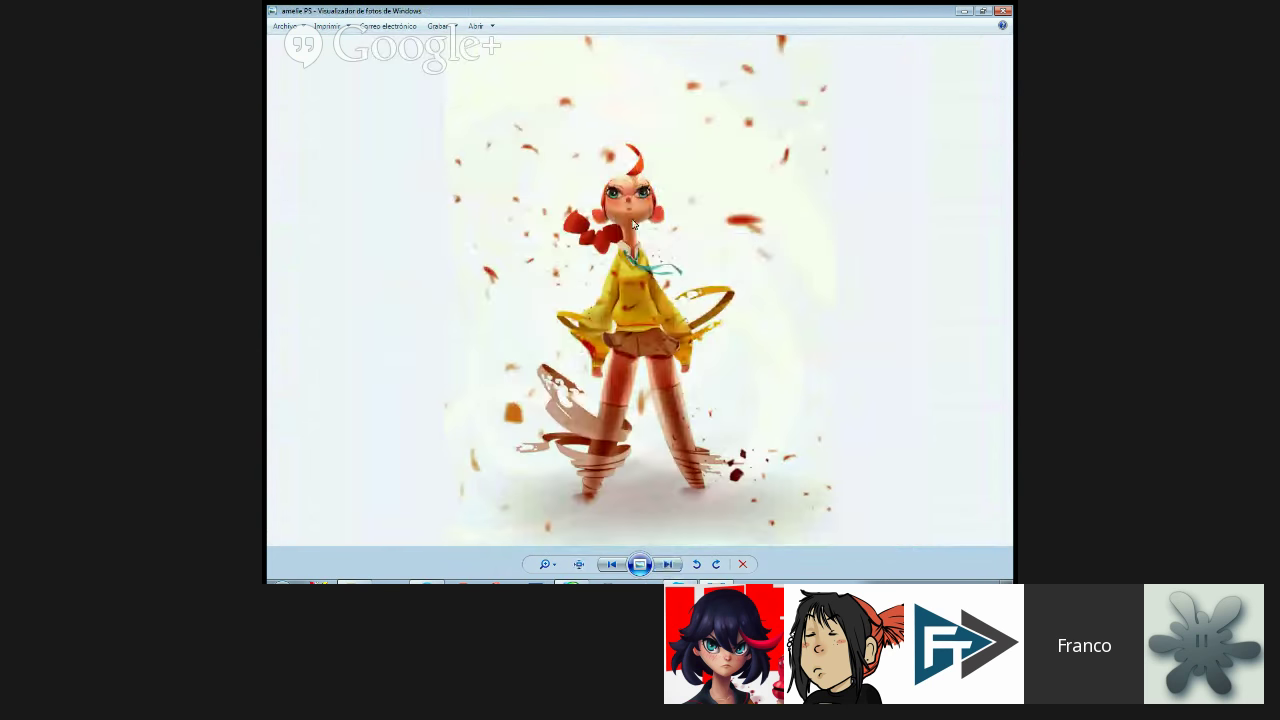
{"action": "scroll", "coordinate": [628, 222], "scroll_direction": "up", "scroll_amount": 3}
{"action": "scroll", "coordinate": [628, 222], "scroll_direction": "up", "scroll_amount": 5}
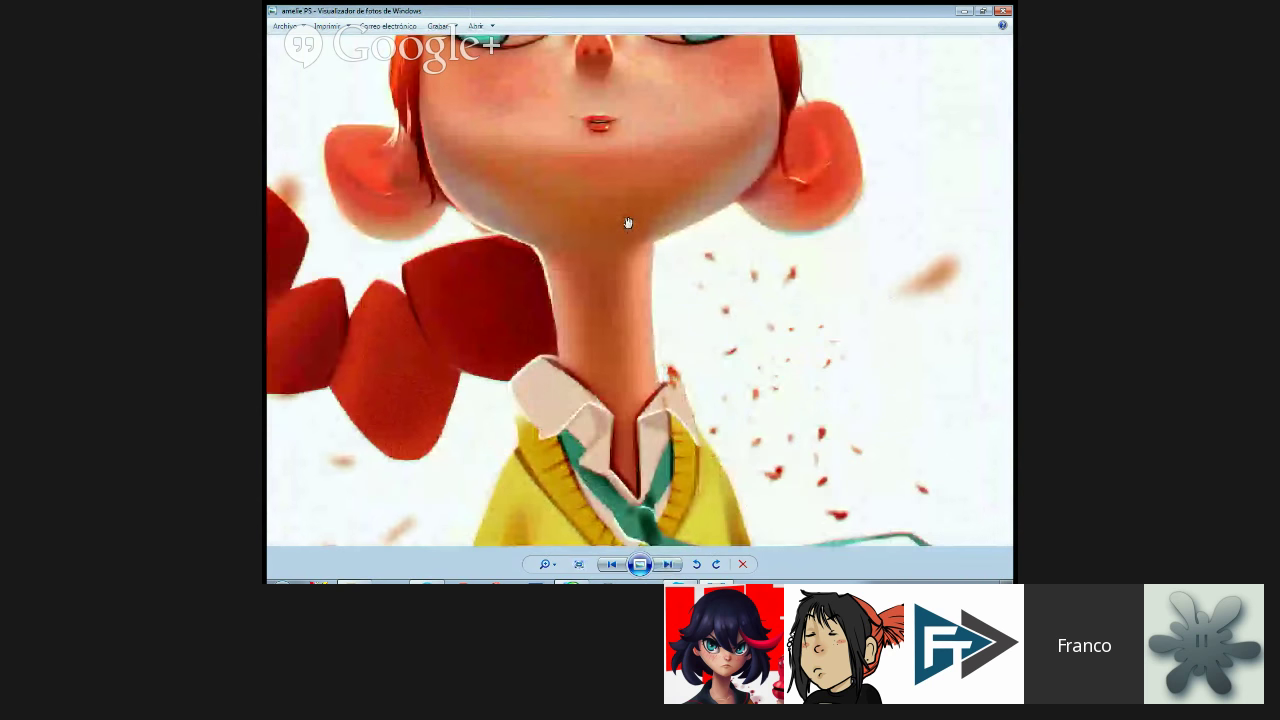
{"action": "left_click_drag", "start_coordinate": [628, 222], "coordinate": [632, 323]}
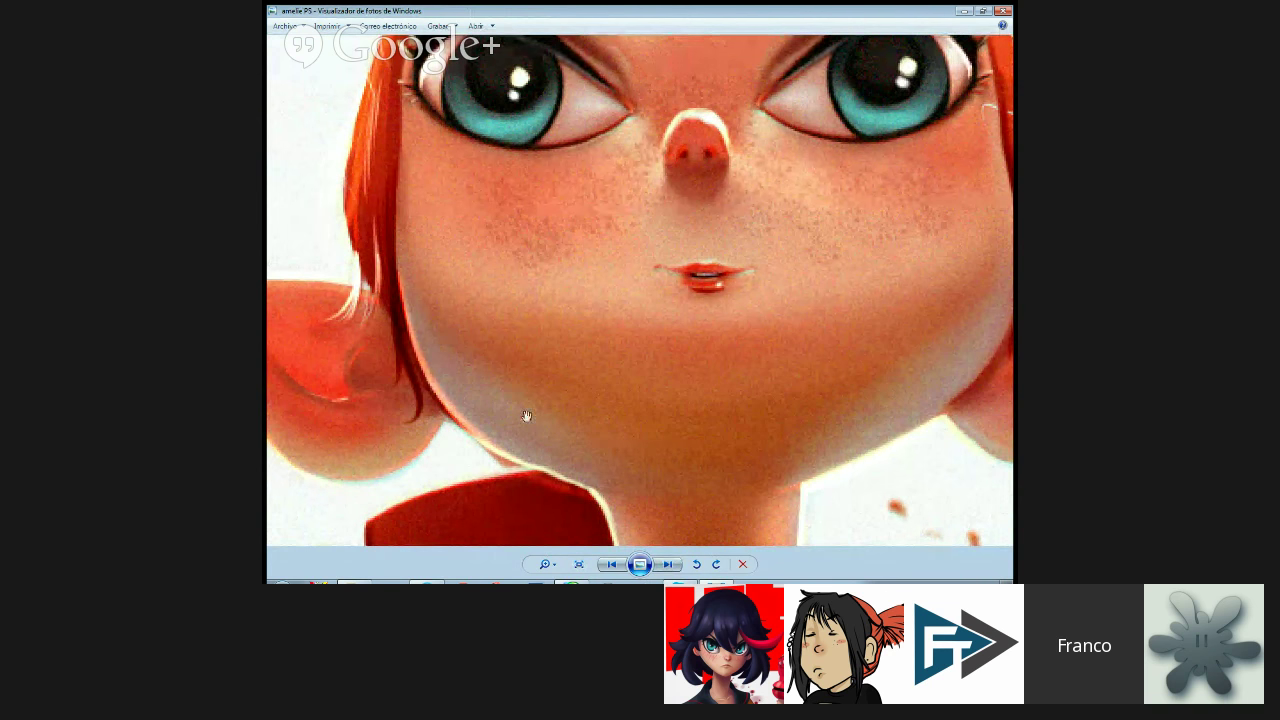
{"action": "left_click_drag", "start_coordinate": [756, 455], "coordinate": [569, 479]}
{"action": "scroll", "coordinate": [600, 352], "scroll_direction": "down", "scroll_amount": 1}
{"action": "left_click_drag", "start_coordinate": [524, 202], "coordinate": [560, 371]}
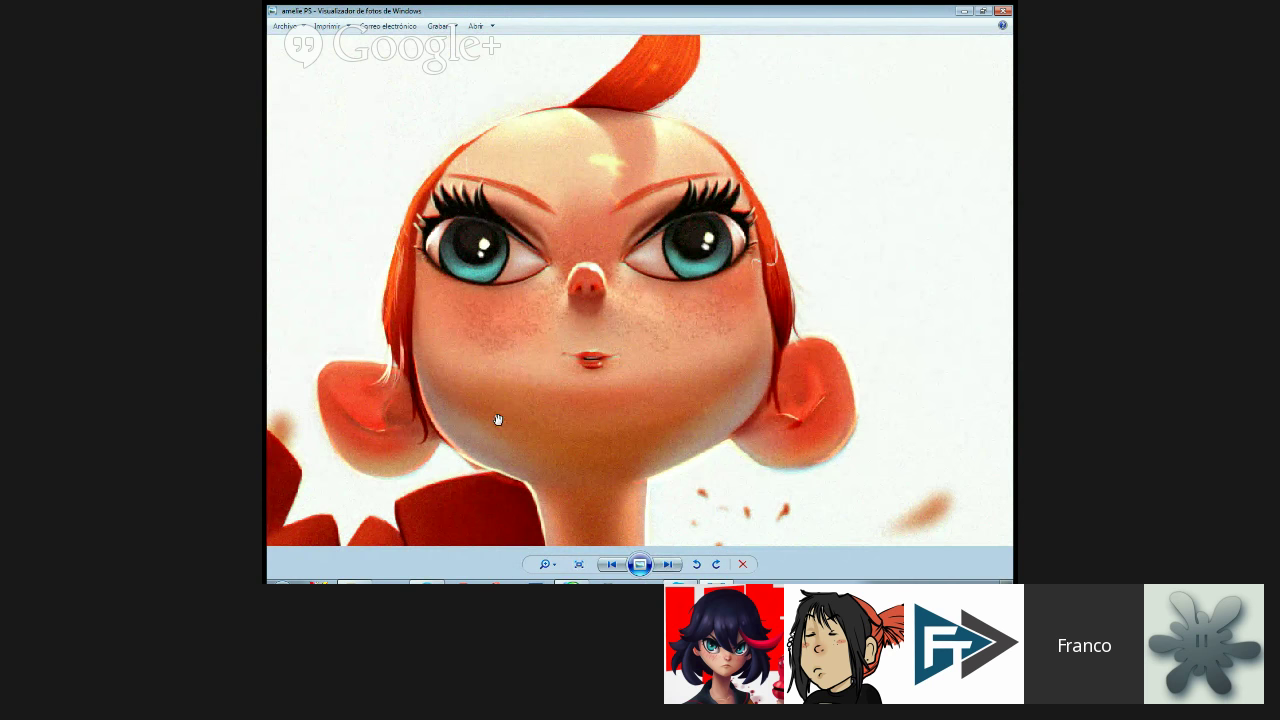
{"action": "left_click_drag", "start_coordinate": [498, 420], "coordinate": [519, 392]}
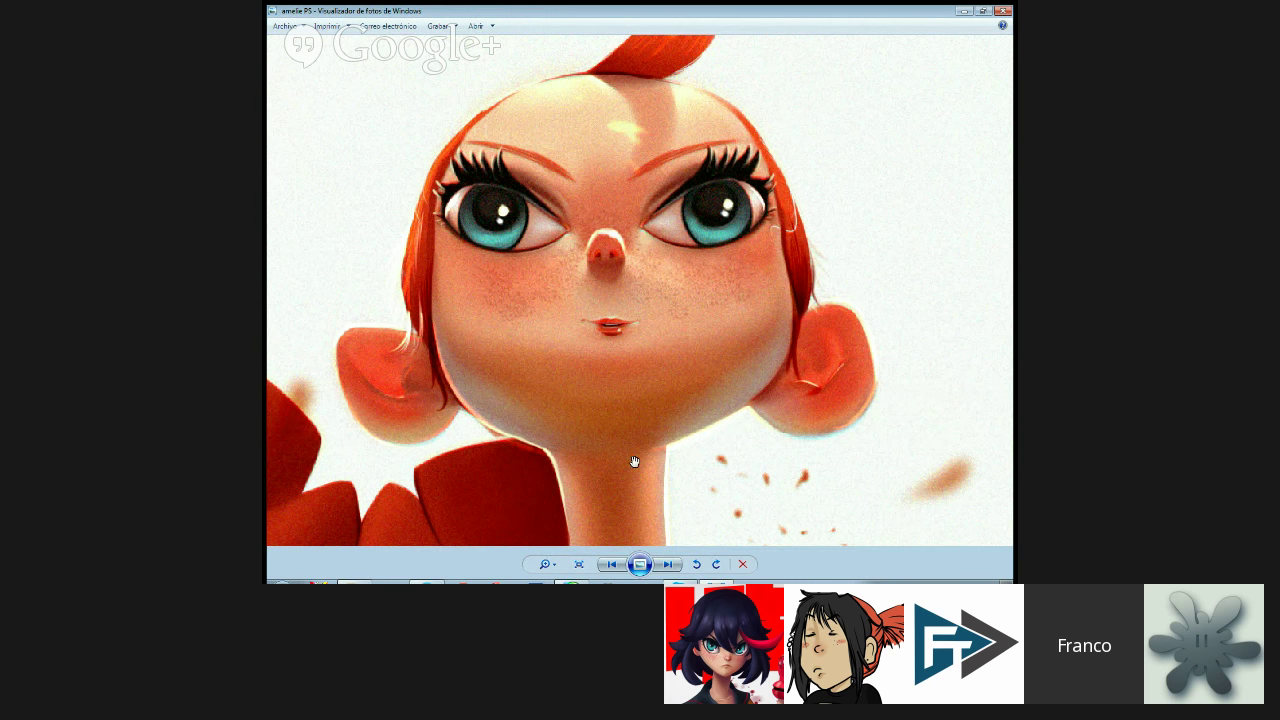
{"action": "scroll", "coordinate": [611, 256], "scroll_direction": "down", "scroll_amount": 3}
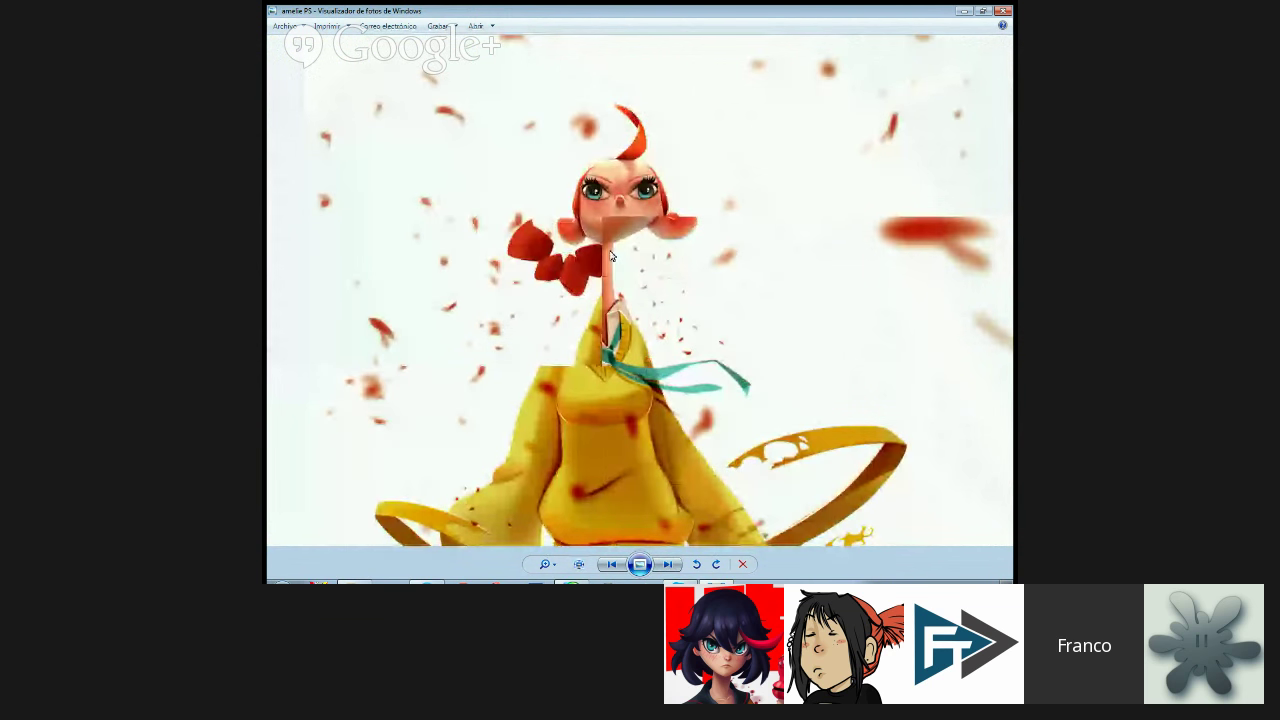
- Advance to the headphones sketch, close the photo viewer, and examine the painted face in gwen2.sai in PaintTool SAI
{"action": "left_click", "coordinate": [667, 564]}
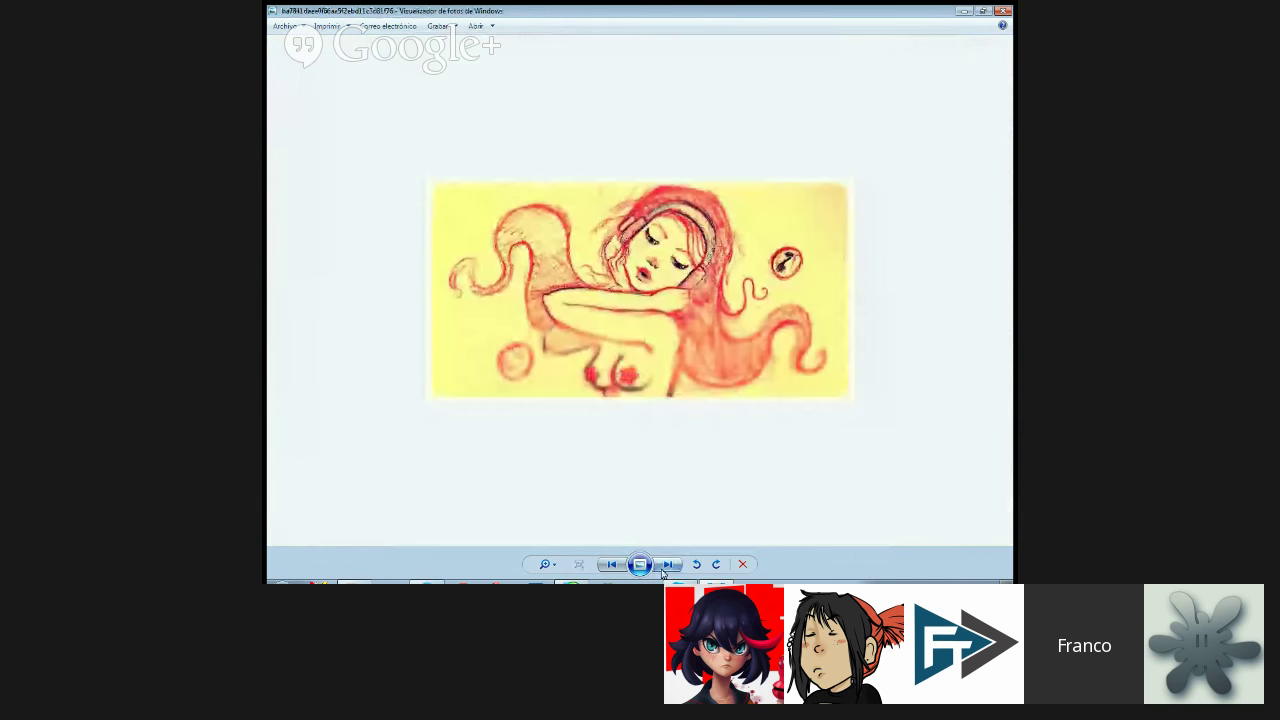
{"action": "left_click", "coordinate": [1004, 12]}
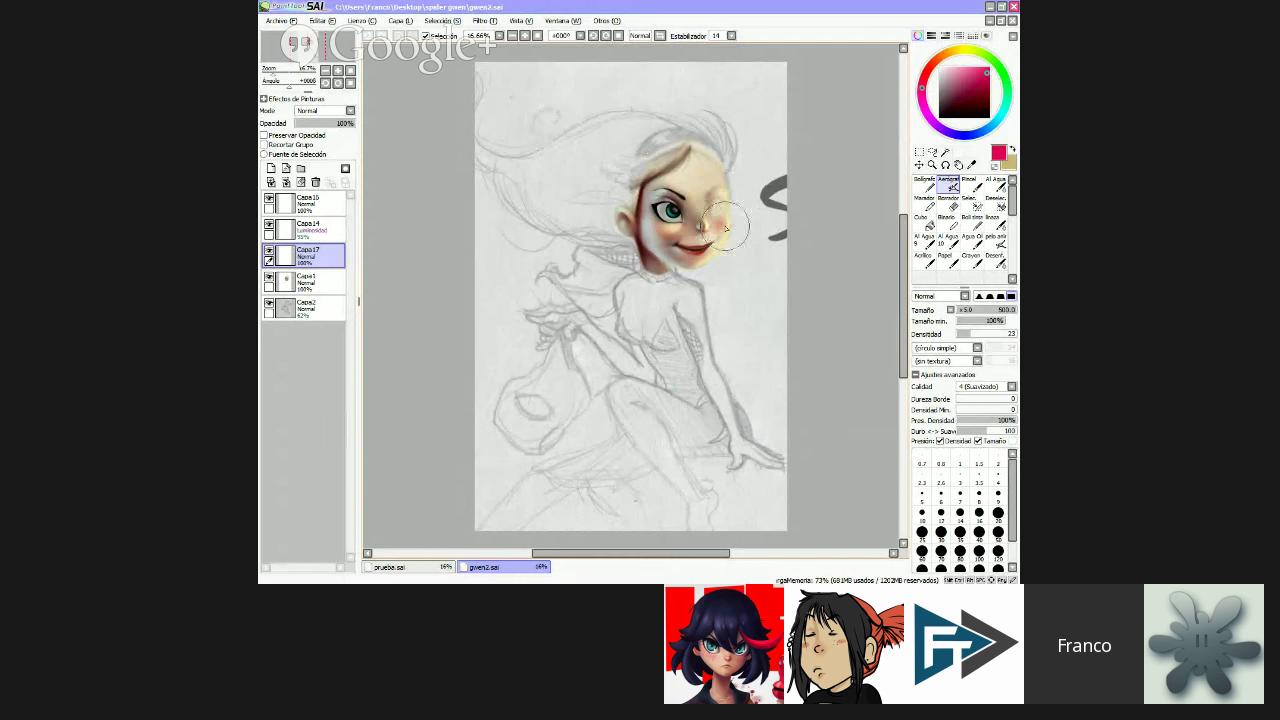
{"action": "scroll", "coordinate": [692, 202], "scroll_direction": "down", "scroll_amount": 2}
{"action": "scroll", "coordinate": [692, 204], "scroll_direction": "up", "scroll_amount": 3}
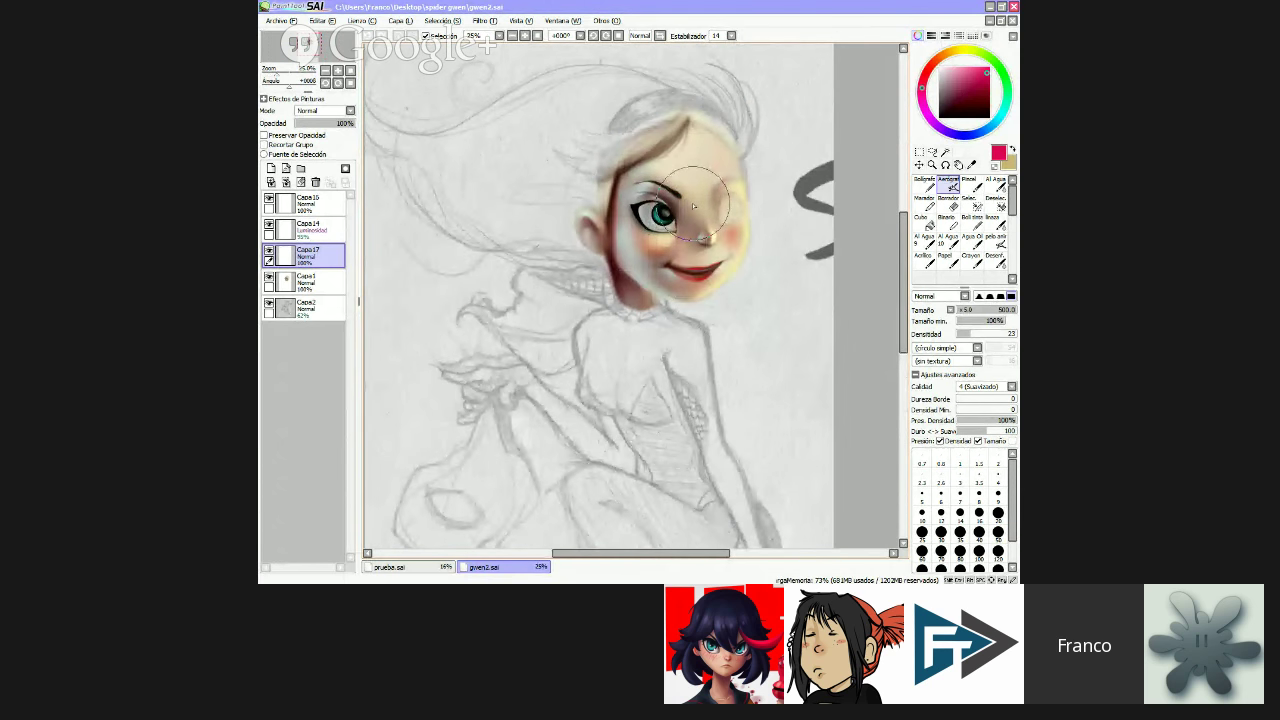
{"action": "scroll", "coordinate": [693, 205], "scroll_direction": "up", "scroll_amount": 2}
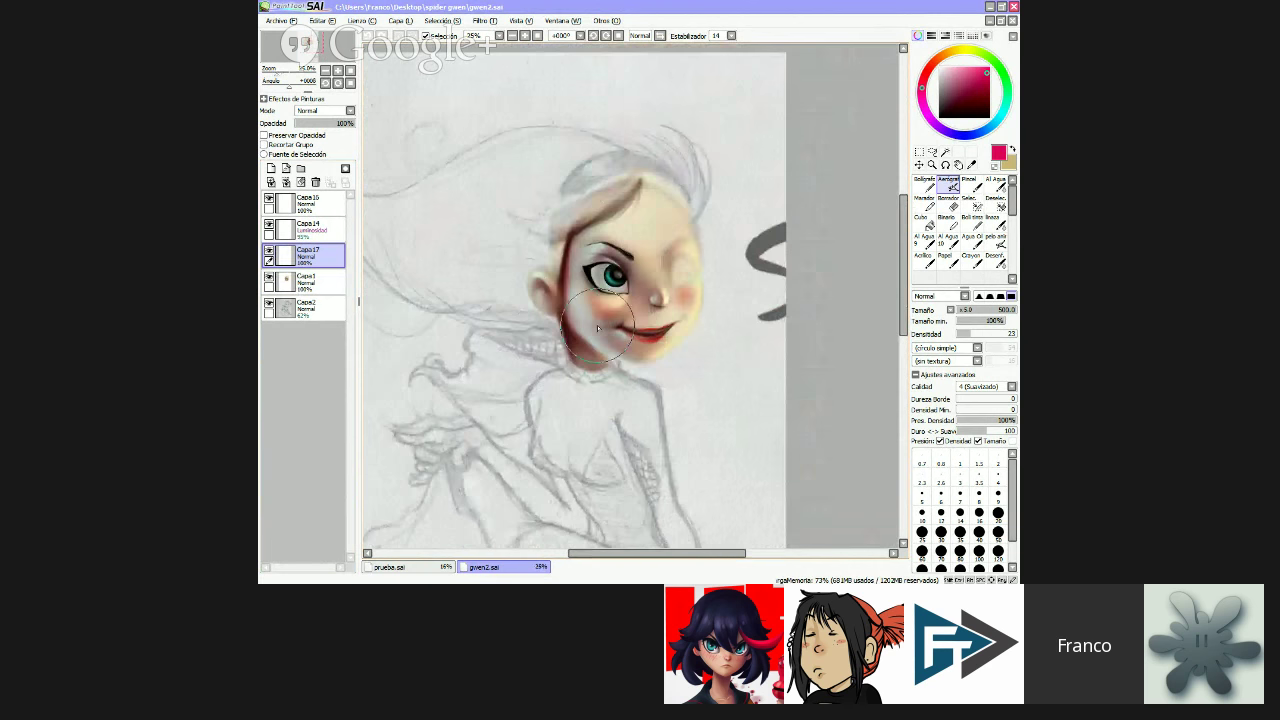
{"action": "scroll", "coordinate": [597, 328], "scroll_direction": "down", "scroll_amount": 1}
{"action": "left_click_drag", "start_coordinate": [597, 328], "coordinate": [622, 338]}
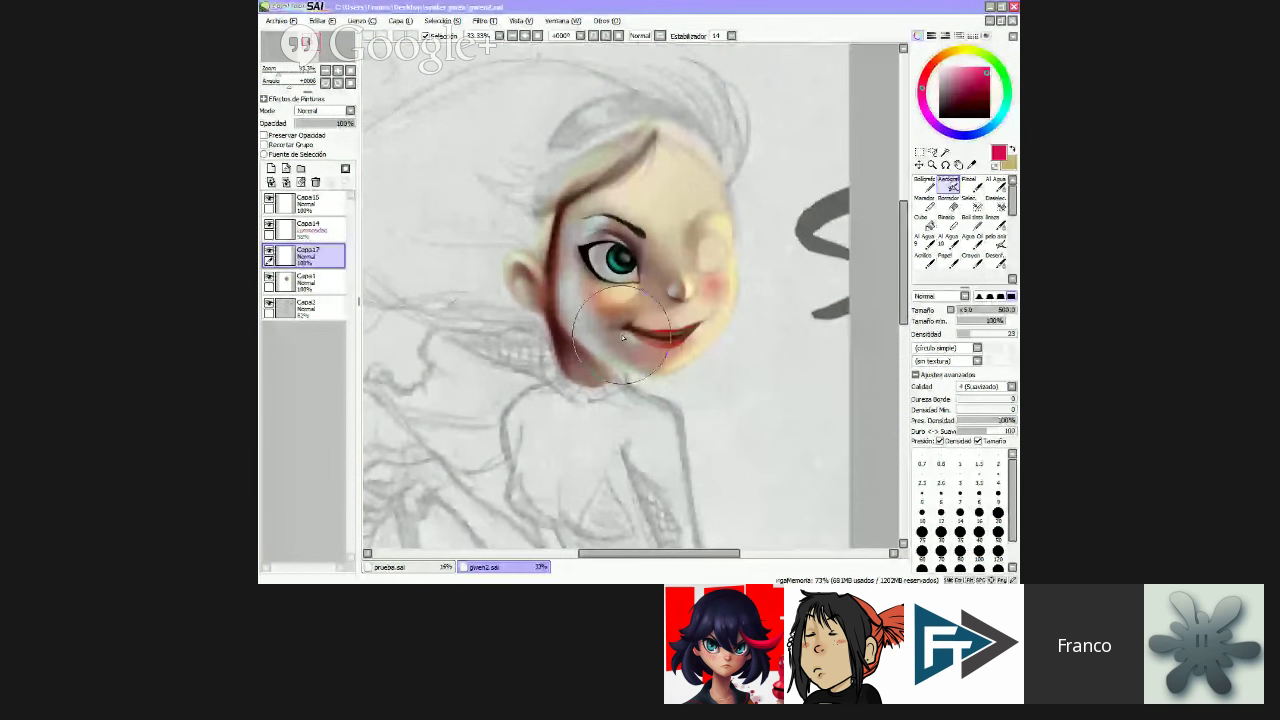
- Examine the eye, mouth and neck shading of the gwen2.sai face, both up close and from further away
{"action": "scroll", "coordinate": [622, 338], "scroll_direction": "up", "scroll_amount": 2}
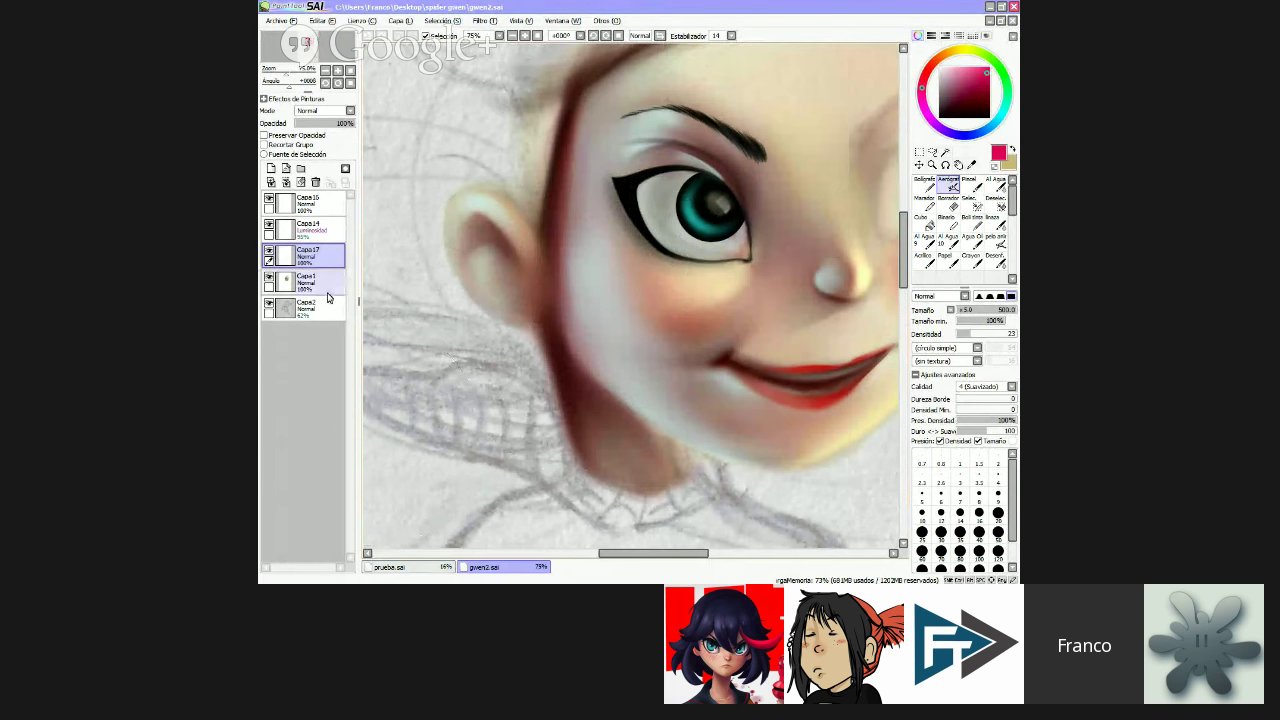
{"action": "scroll", "coordinate": [554, 333], "scroll_direction": "up", "scroll_amount": 2}
{"action": "scroll", "coordinate": [555, 337], "scroll_direction": "down", "scroll_amount": 4}
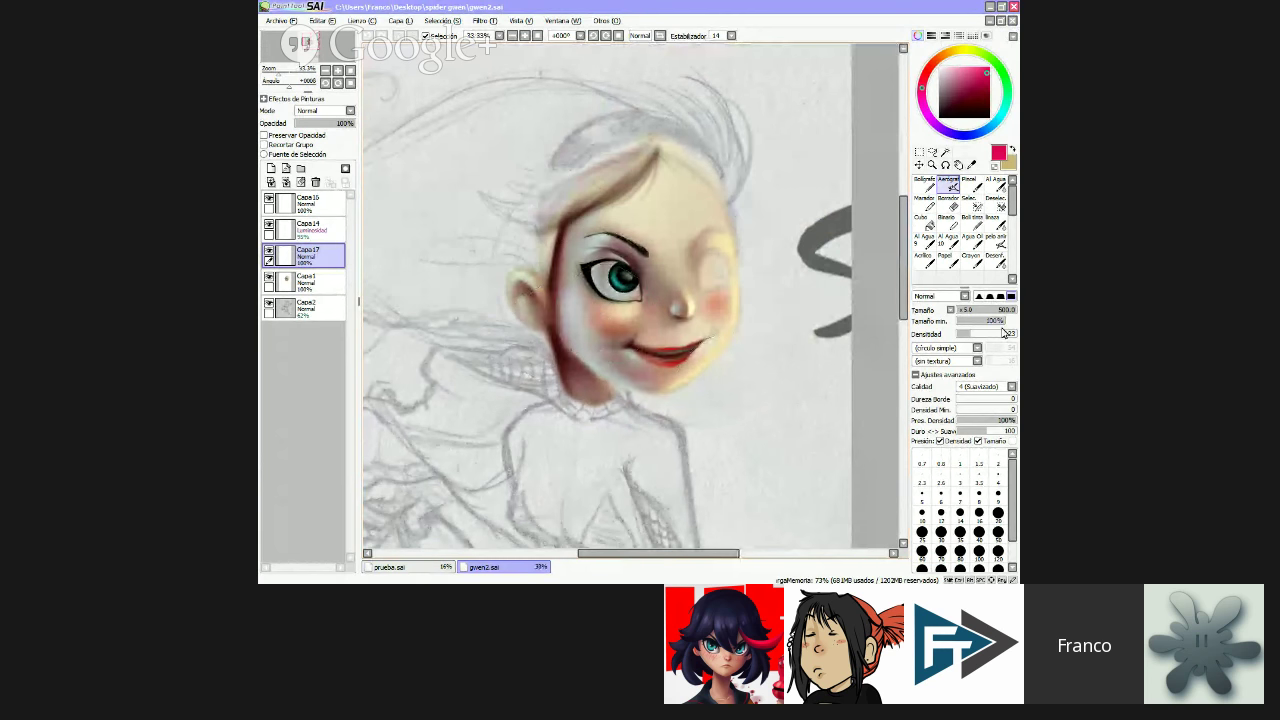
{"action": "left_click", "coordinate": [983, 315]}
{"action": "left_click_drag", "start_coordinate": [983, 315], "coordinate": [980, 315]}
{"action": "left_click", "coordinate": [539, 37]}
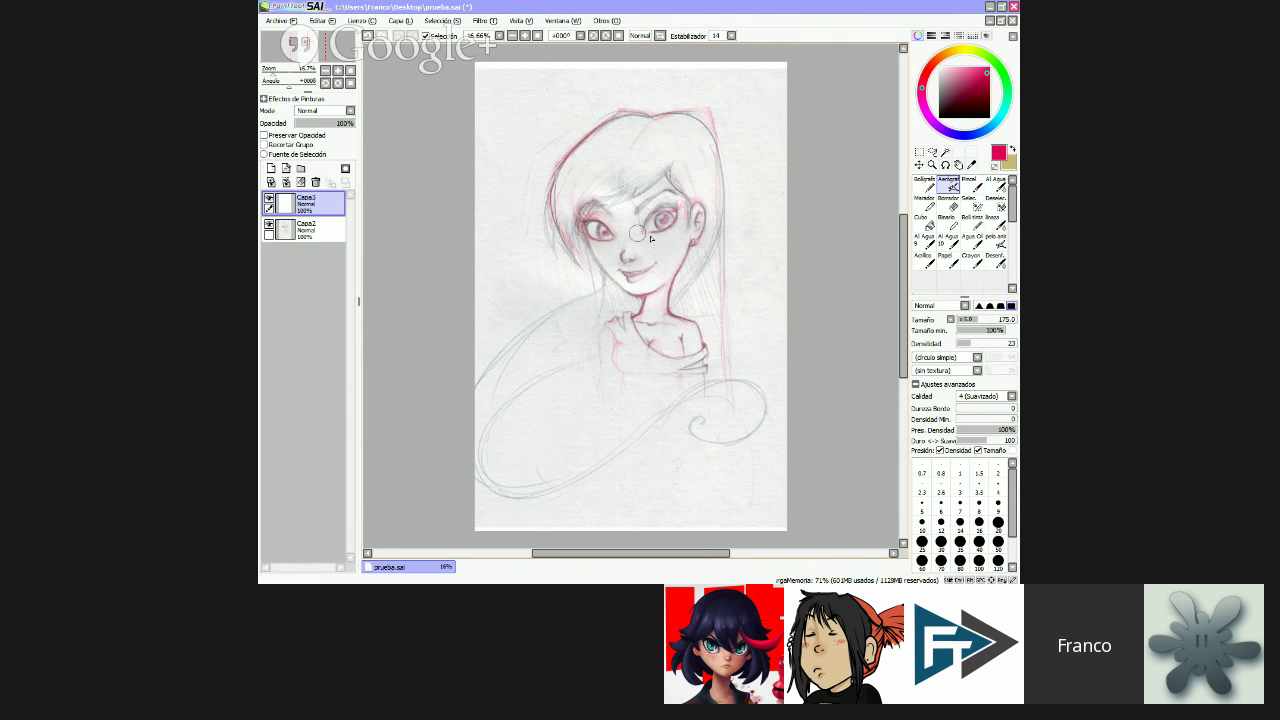
- Swap to the tan colour and airbrush the face, neck and shoulders of the prueba.sai sketch with brush size 500
{"action": "scroll", "coordinate": [637, 233], "scroll_direction": "up", "scroll_amount": 4}
{"action": "scroll", "coordinate": [636, 252], "scroll_direction": "down", "scroll_amount": 3}
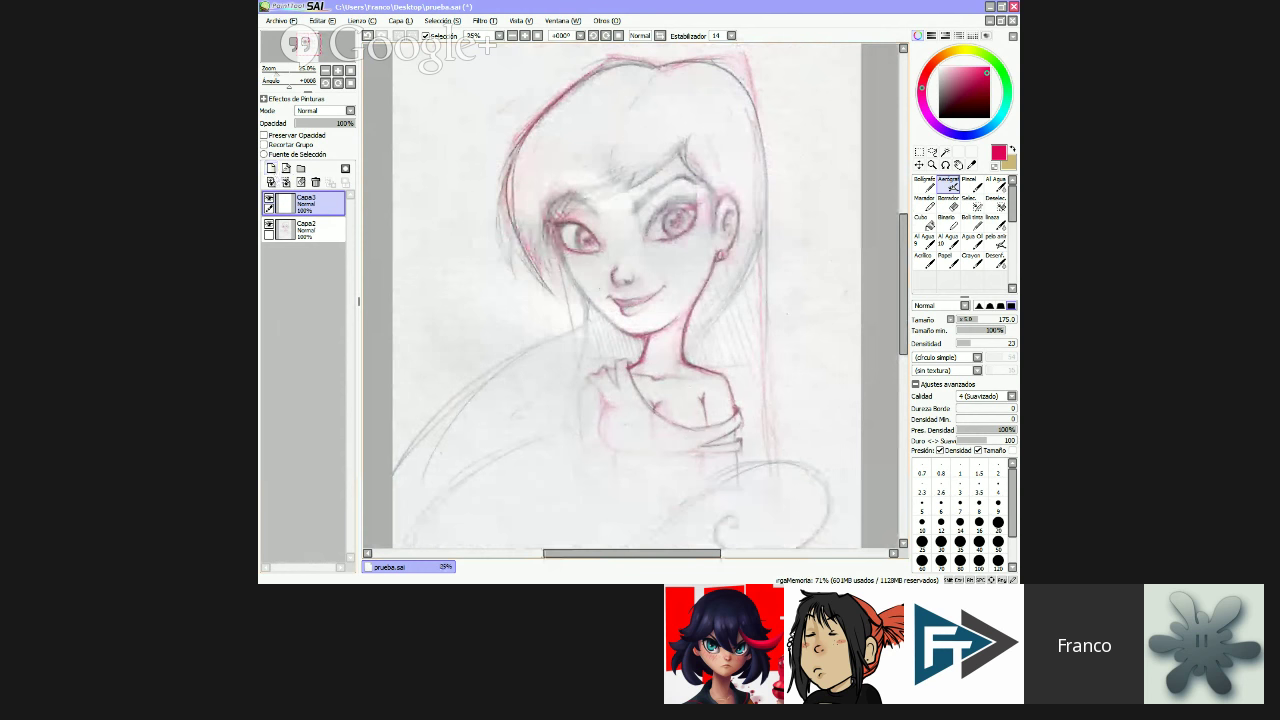
{"action": "left_click", "coordinate": [1012, 148]}
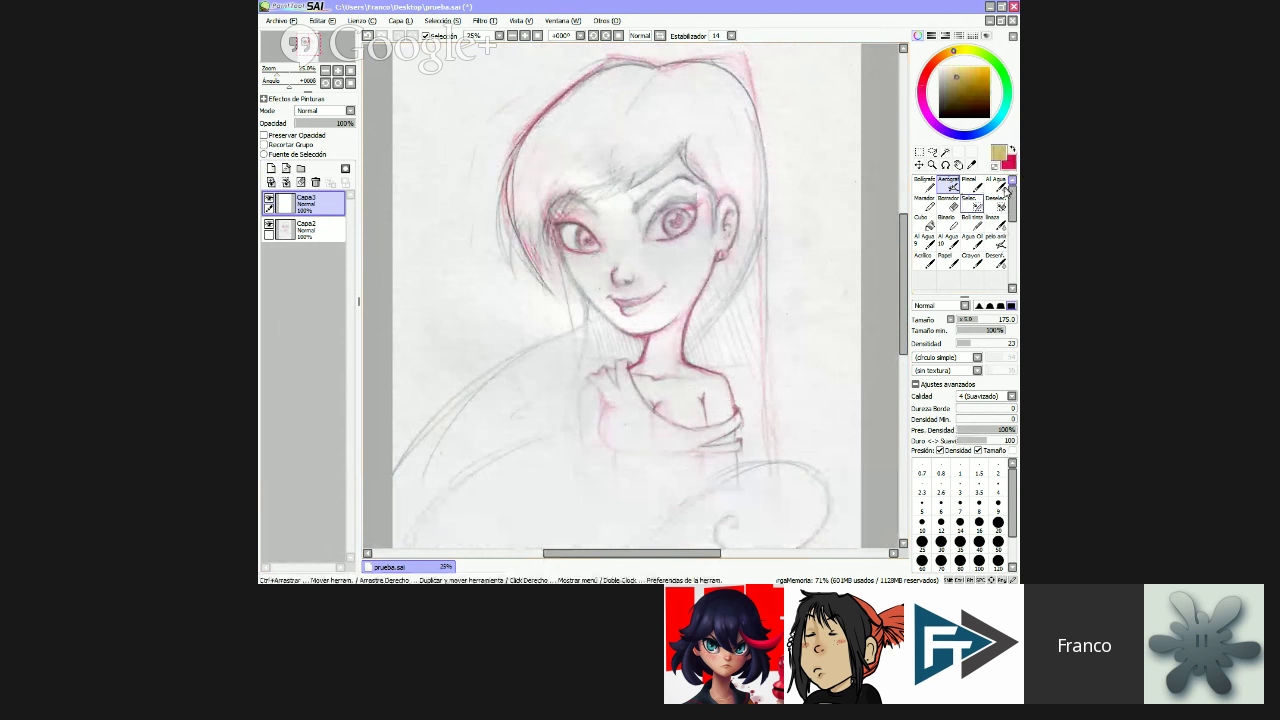
{"action": "left_click_drag", "start_coordinate": [966, 330], "coordinate": [1018, 325]}
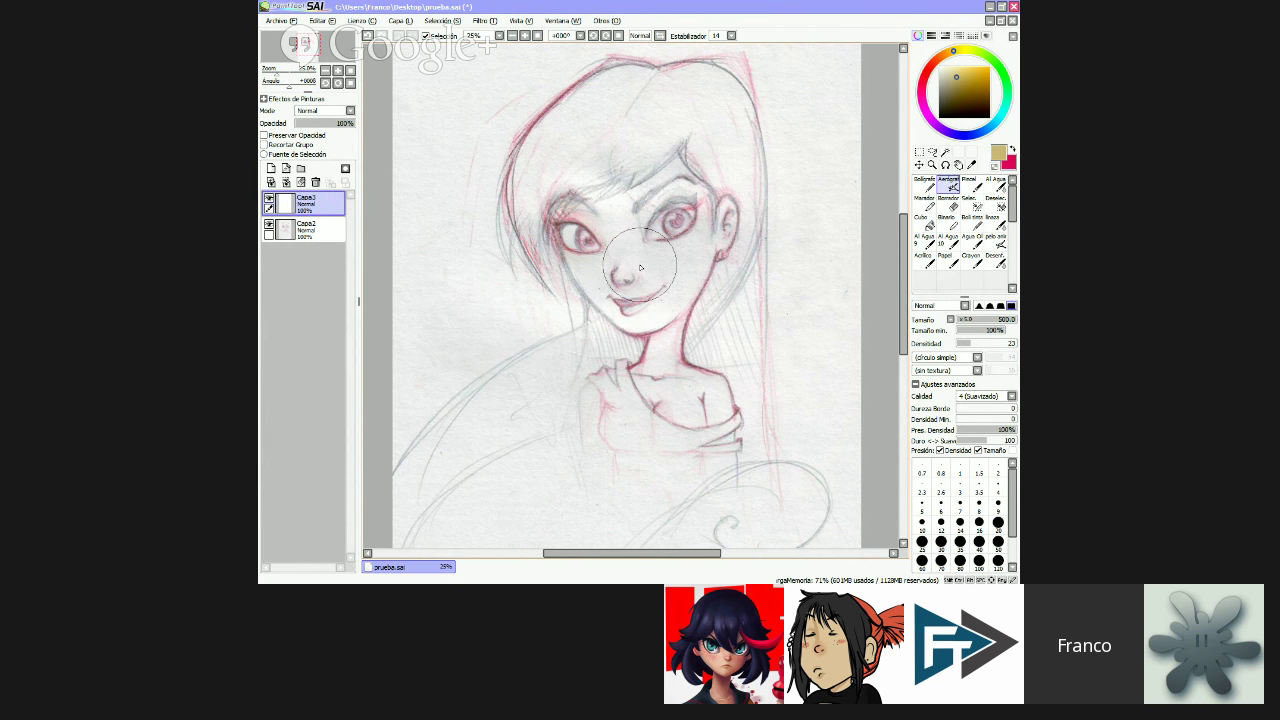
{"action": "mouse_move", "coordinate": [598, 211]}
{"action": "left_mouse_down"}
{"action": "mouse_move", "coordinate": [584, 244]}
{"action": "mouse_move", "coordinate": [624, 237]}
{"action": "mouse_move", "coordinate": [669, 196]}
{"action": "mouse_move", "coordinate": [643, 251]}
{"action": "mouse_move", "coordinate": [602, 283]}
{"action": "mouse_move", "coordinate": [614, 312]}
{"action": "mouse_move", "coordinate": [626, 293]}
{"action": "mouse_move", "coordinate": [646, 332]}
{"action": "mouse_move", "coordinate": [679, 295]}
{"action": "mouse_move", "coordinate": [661, 263]}
{"action": "mouse_move", "coordinate": [705, 231]}
{"action": "mouse_move", "coordinate": [696, 268]}
{"action": "mouse_move", "coordinate": [724, 216]}
{"action": "mouse_move", "coordinate": [648, 378]}
{"action": "mouse_move", "coordinate": [698, 367]}
{"action": "mouse_move", "coordinate": [705, 418]}
{"action": "mouse_move", "coordinate": [700, 397]}
{"action": "mouse_move", "coordinate": [641, 388]}
{"action": "mouse_move", "coordinate": [674, 333]}
{"action": "mouse_move", "coordinate": [708, 432]}
{"action": "mouse_move", "coordinate": [700, 300]}
{"action": "left_mouse_up"}
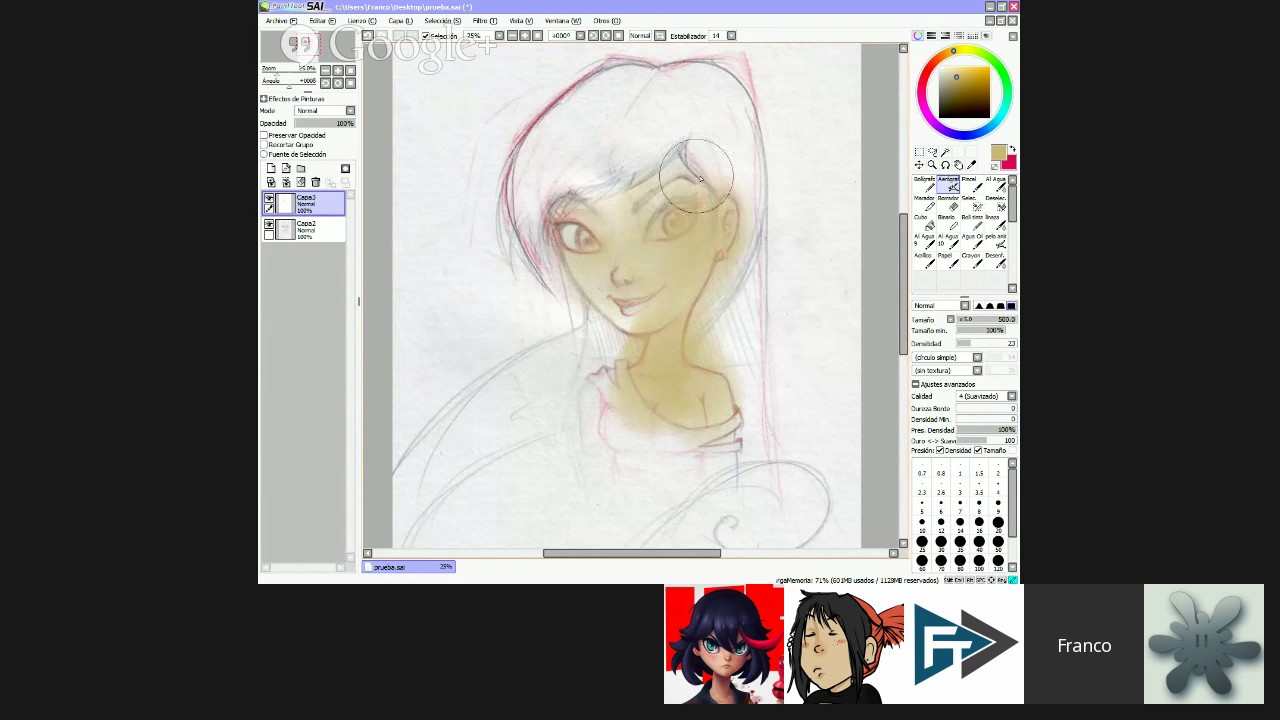
{"action": "mouse_move", "coordinate": [700, 178]}
{"action": "left_mouse_down"}
{"action": "mouse_move", "coordinate": [665, 200]}
{"action": "mouse_move", "coordinate": [660, 190]}
{"action": "mouse_move", "coordinate": [628, 231]}
{"action": "mouse_move", "coordinate": [628, 303]}
{"action": "mouse_move", "coordinate": [586, 228]}
{"action": "mouse_move", "coordinate": [603, 203]}
{"action": "mouse_move", "coordinate": [580, 258]}
{"action": "mouse_move", "coordinate": [618, 336]}
{"action": "mouse_move", "coordinate": [583, 235]}
{"action": "mouse_move", "coordinate": [644, 350]}
{"action": "mouse_move", "coordinate": [628, 333]}
{"action": "left_mouse_up"}
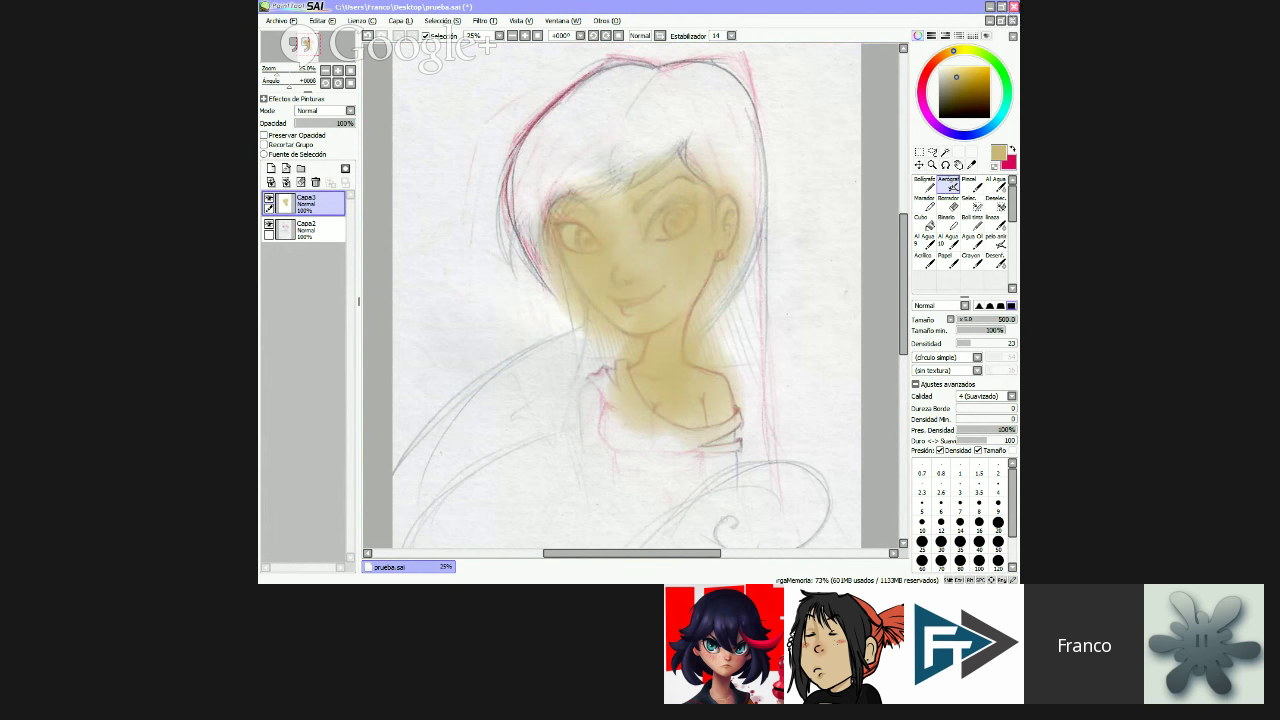
{"action": "left_click", "coordinate": [1013, 6]}
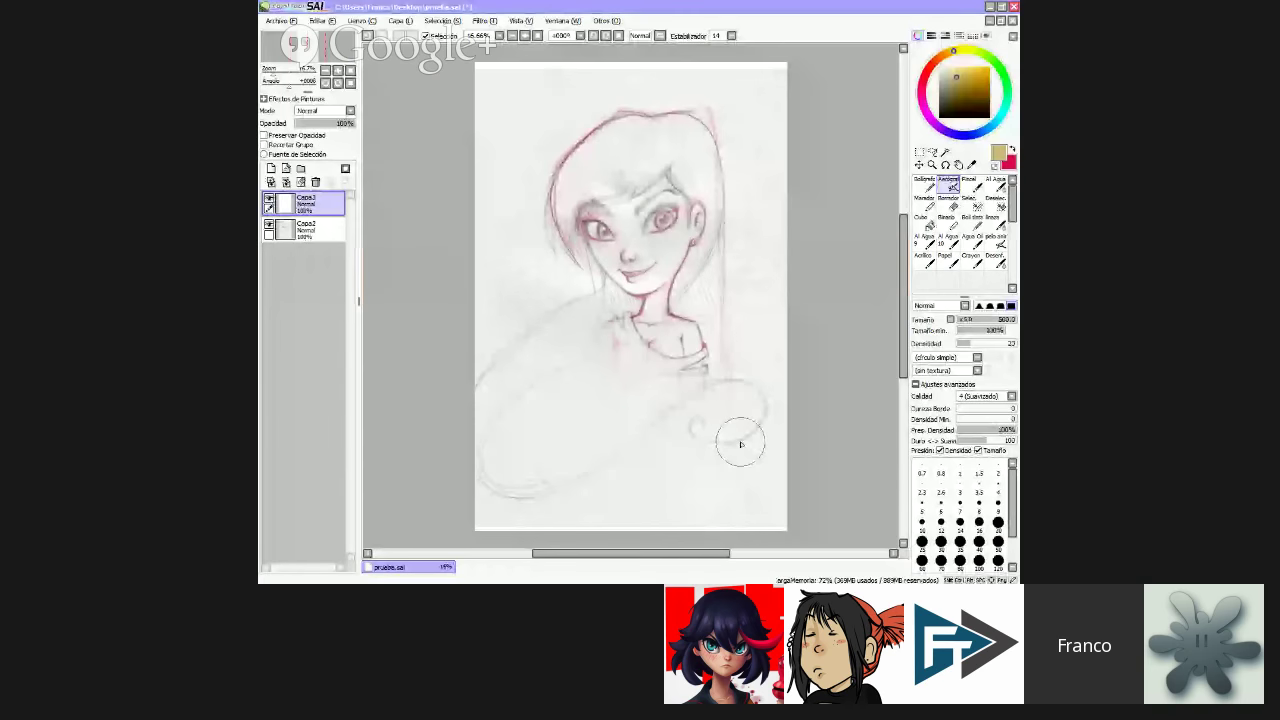
- Airbrush tan over the eyes and cheeks of the girl in prueba.sai and resize the canvas to a smaller size
{"action": "mouse_move", "coordinate": [616, 192]}
{"action": "left_mouse_down"}
{"action": "mouse_move", "coordinate": [615, 222]}
{"action": "mouse_move", "coordinate": [655, 192]}
{"action": "mouse_move", "coordinate": [668, 205]}
{"action": "mouse_move", "coordinate": [670, 252]}
{"action": "mouse_move", "coordinate": [600, 258]}
{"action": "mouse_move", "coordinate": [588, 218]}
{"action": "mouse_move", "coordinate": [598, 228]}
{"action": "left_mouse_up"}
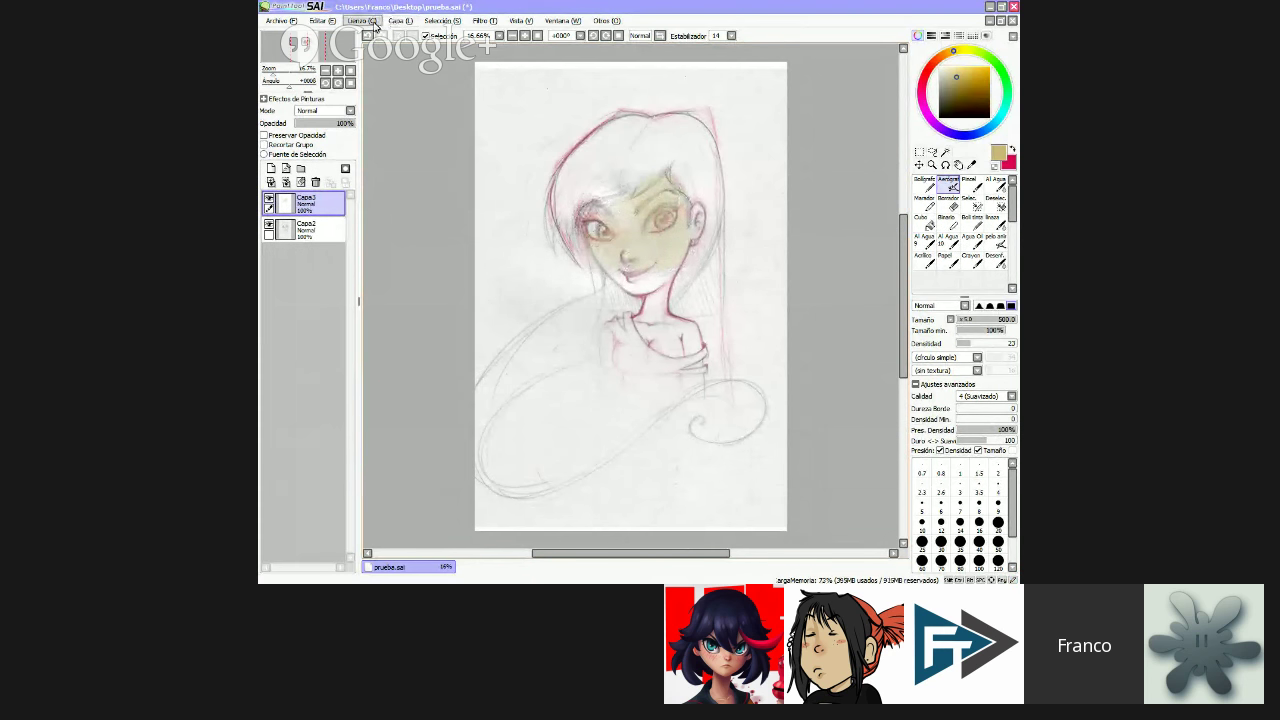
{"action": "left_click", "coordinate": [404, 24]}
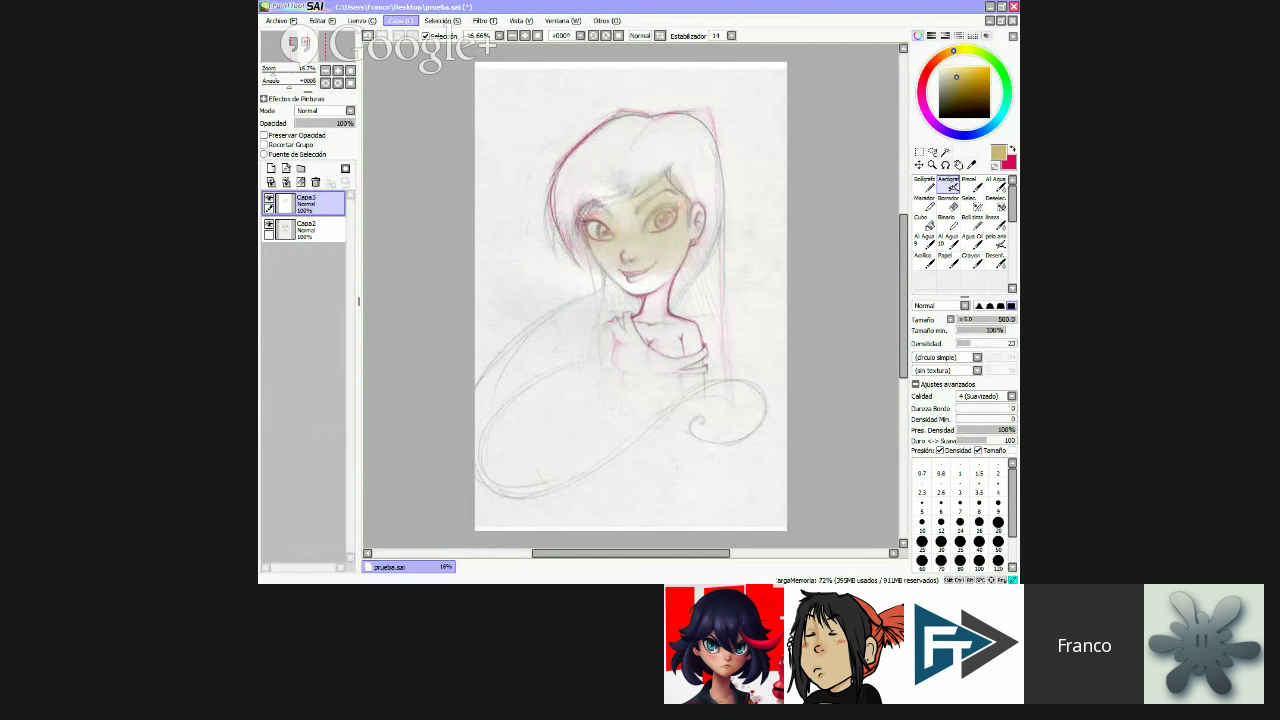
{"action": "key", "text": "Left"}
{"action": "key", "text": "alt+Tab"}
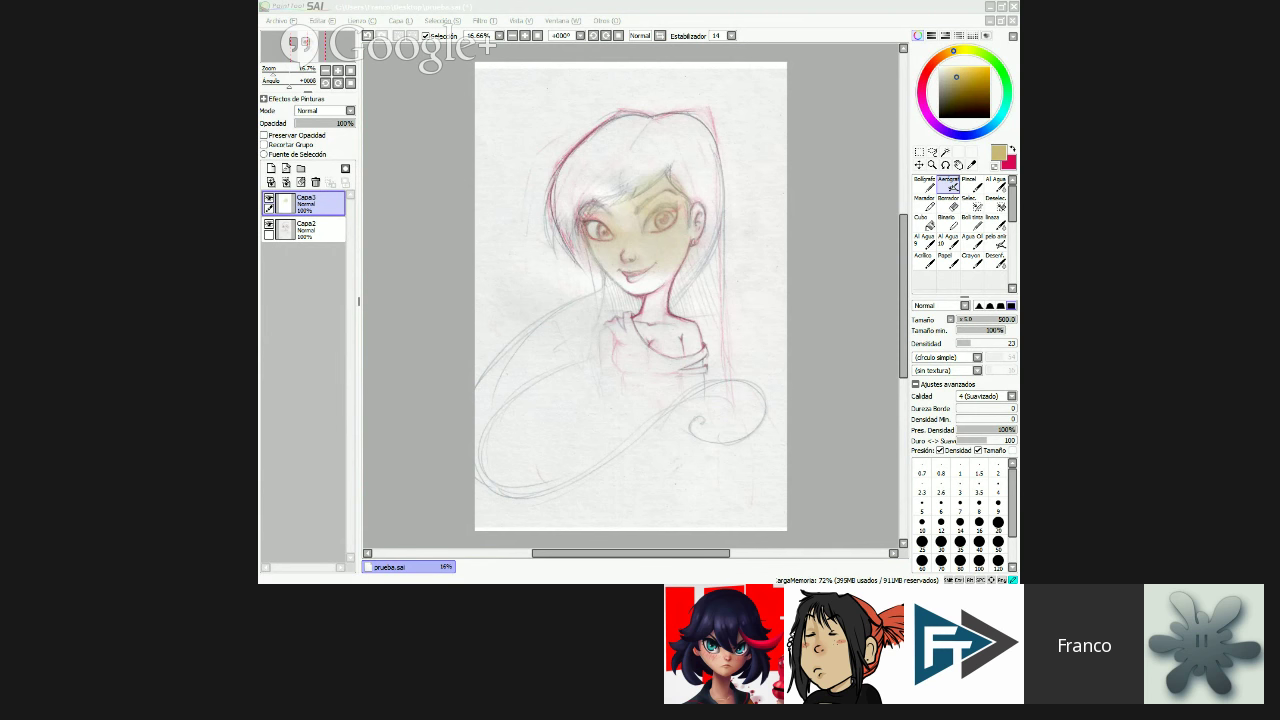
{"action": "key", "text": "Return"}
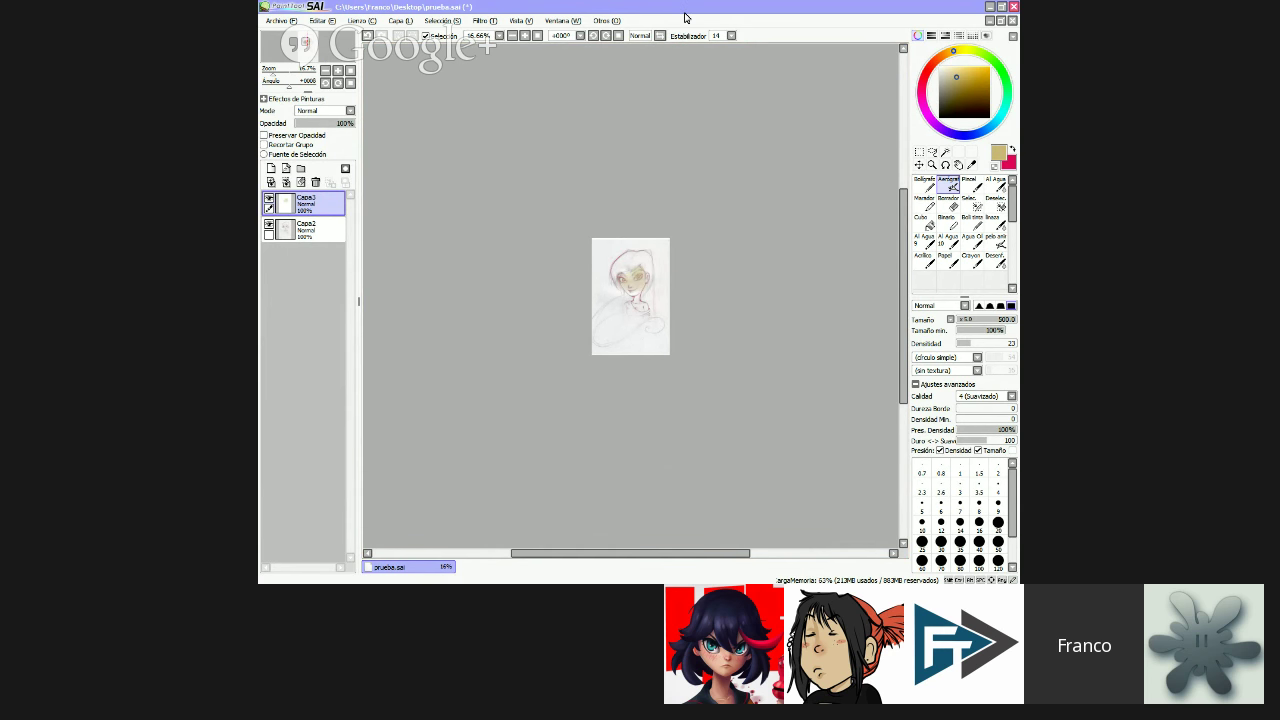
{"action": "left_click", "coordinate": [540, 41]}
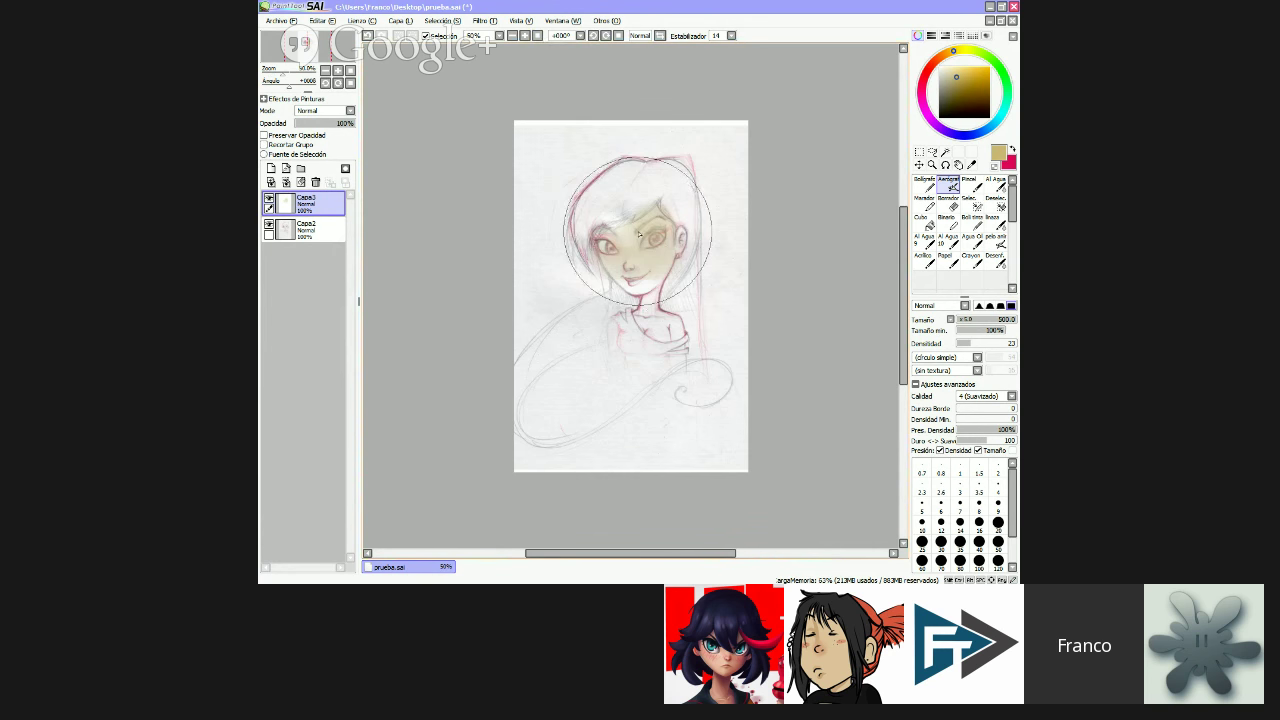
{"action": "scroll", "coordinate": [640, 234], "scroll_direction": "down", "scroll_amount": 3}
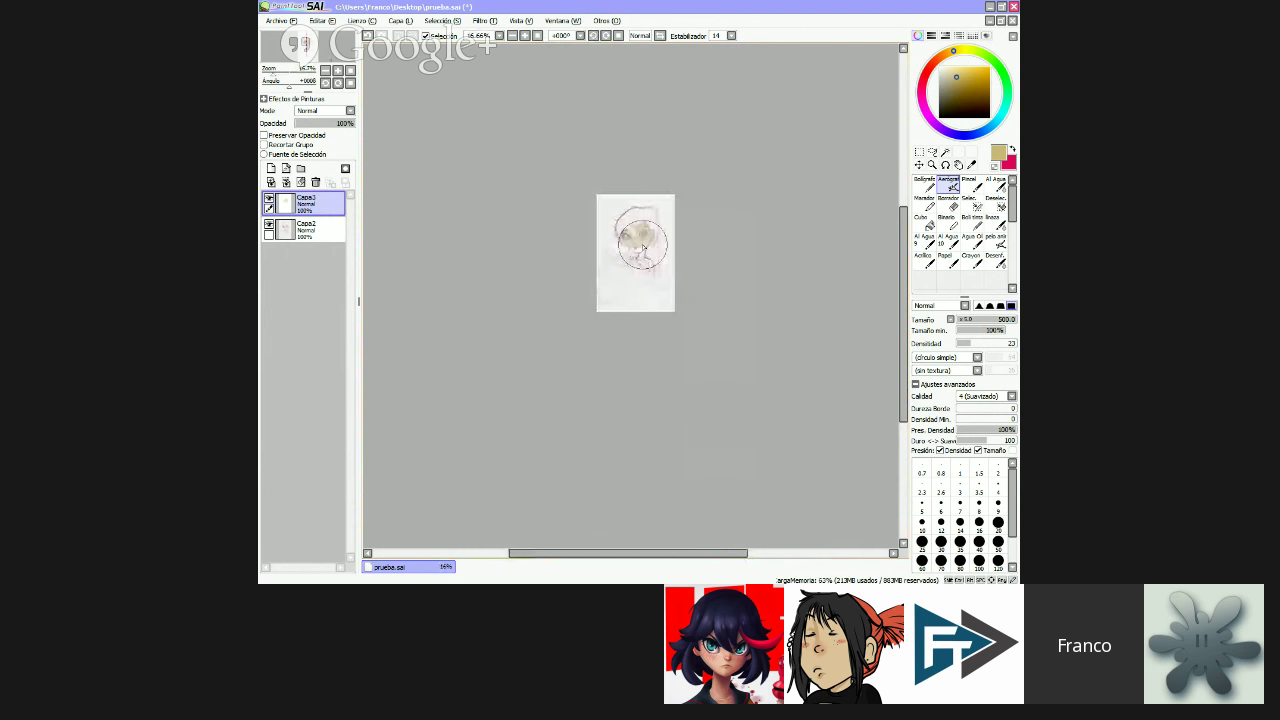
- Set the airbrush size to 135, remove the tan colour layer, and paste the colour back as a layer above the sketch
{"action": "mouse_move", "coordinate": [643, 247]}
{"action": "left_mouse_down"}
{"action": "mouse_move", "coordinate": [646, 263]}
{"action": "mouse_move", "coordinate": [634, 214]}
{"action": "mouse_move", "coordinate": [632, 240]}
{"action": "left_mouse_up"}
{"action": "left_click_drag", "start_coordinate": [1005, 320], "coordinate": [975, 322]}
{"action": "left_click", "coordinate": [317, 184]}
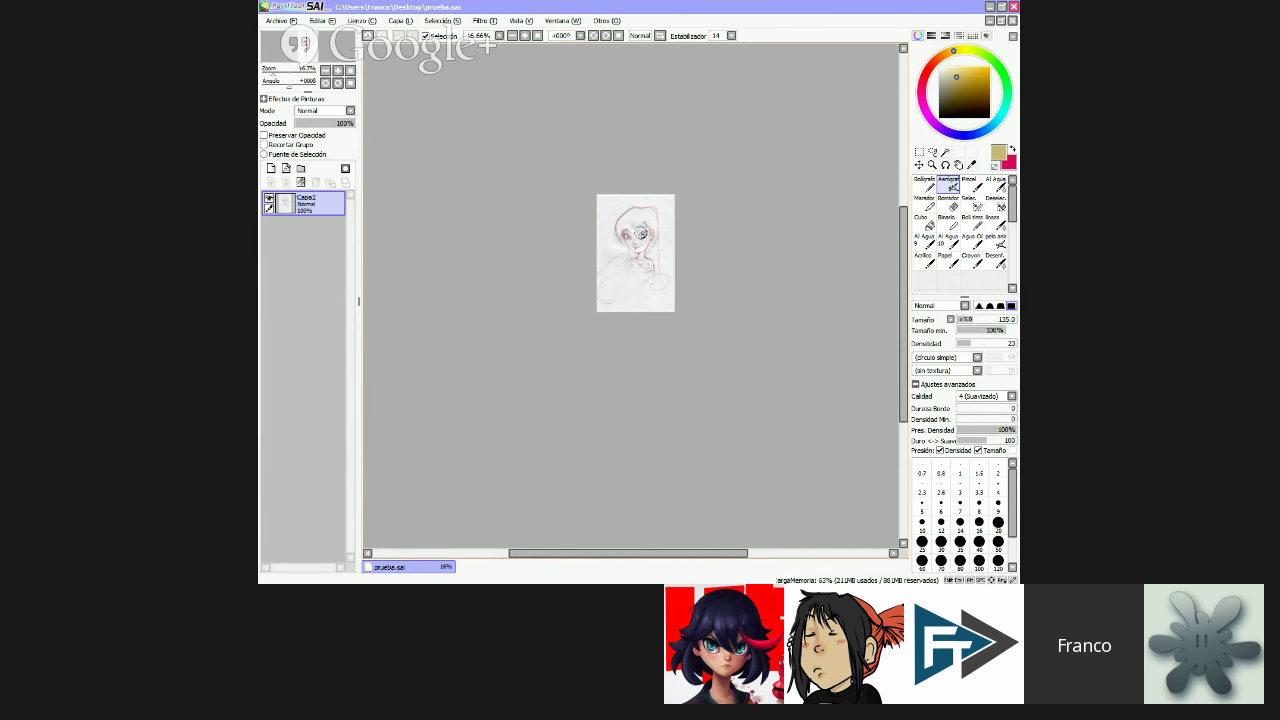
{"action": "scroll", "coordinate": [642, 233], "scroll_direction": "up", "scroll_amount": 5}
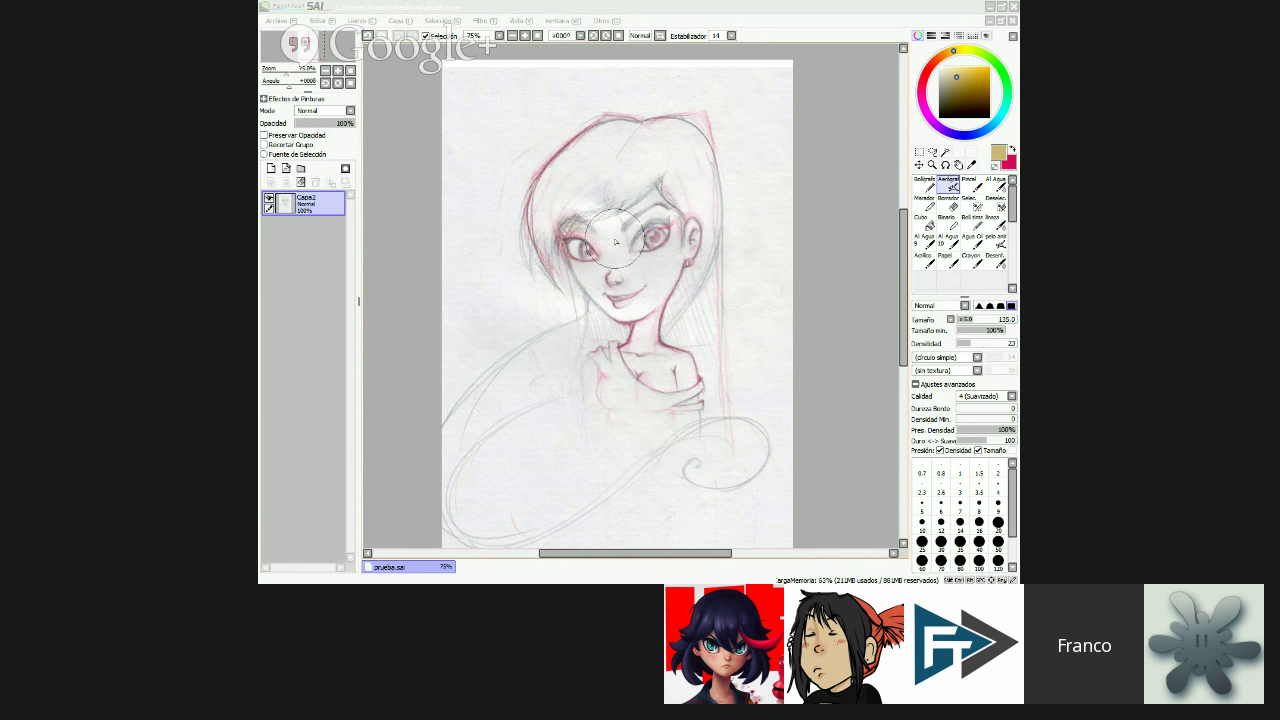
{"action": "left_click", "coordinate": [615, 241]}
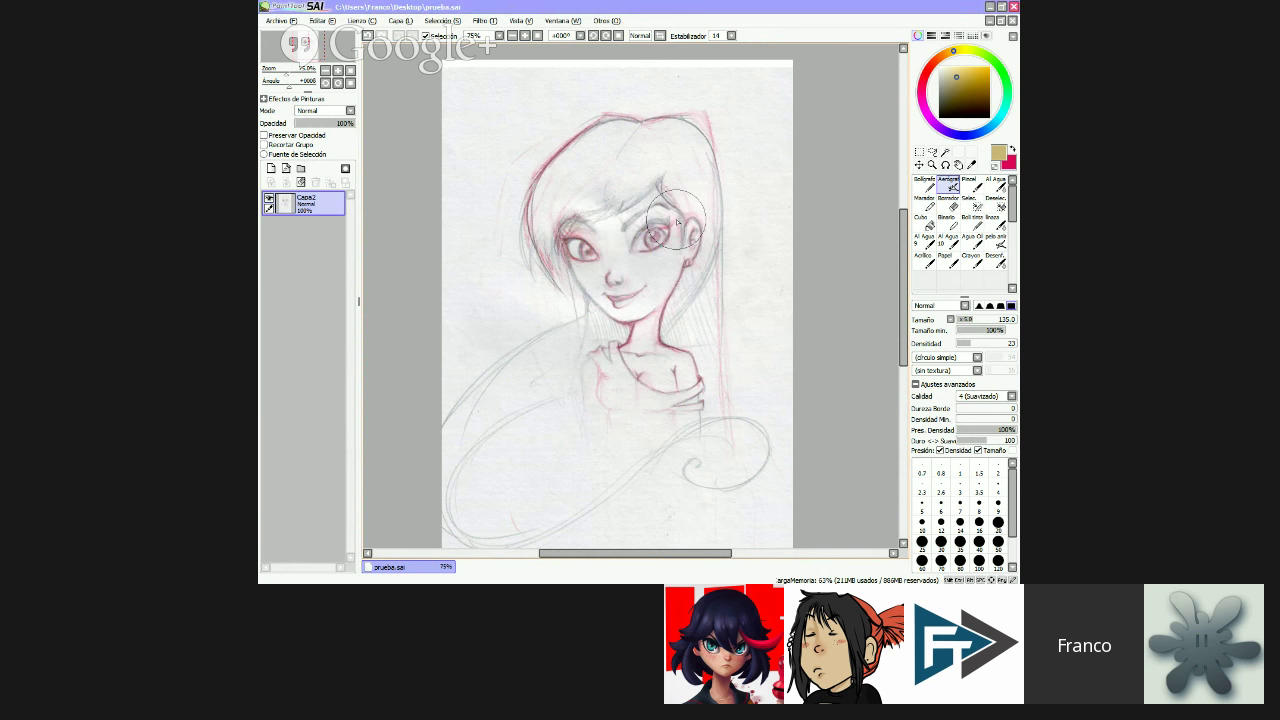
{"action": "key", "text": "ctrl"}
{"action": "key", "text": "ctrl+v"}
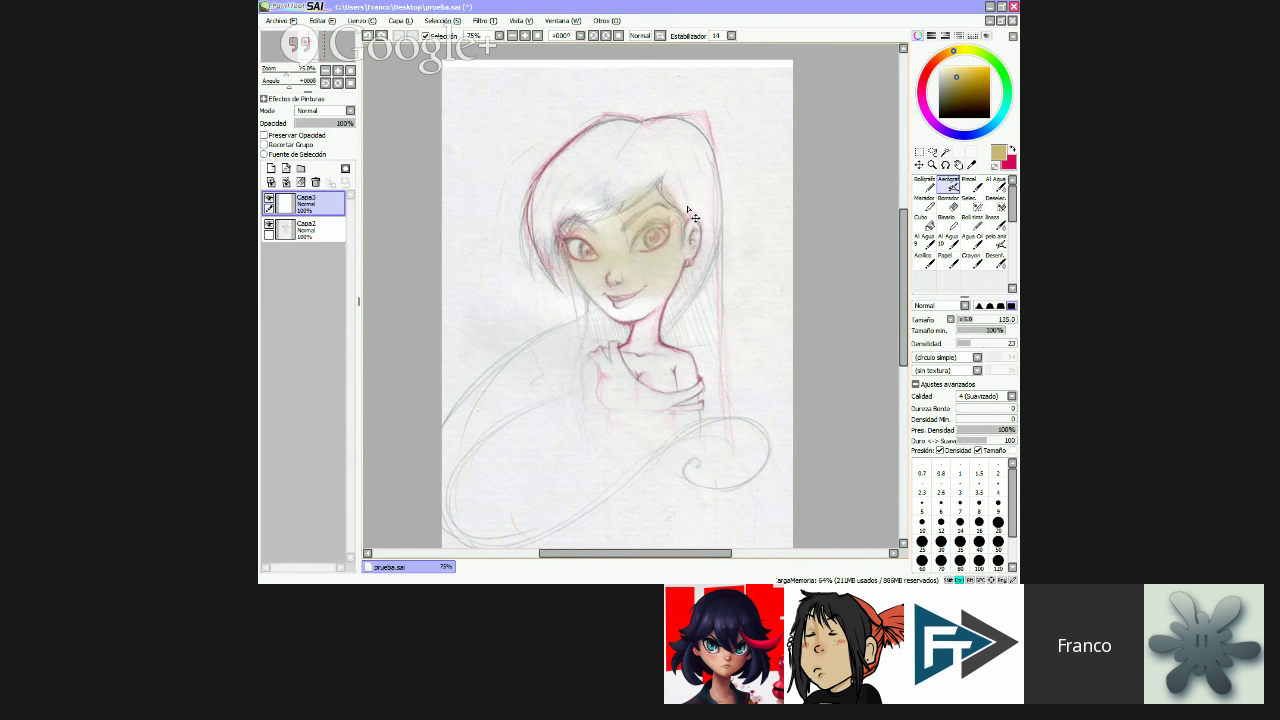
- Inspect the tan colouring around the nose, mouth and neck lines of the prueba.sai sketch up close
{"action": "scroll", "coordinate": [687, 210], "scroll_direction": "up", "scroll_amount": 3}
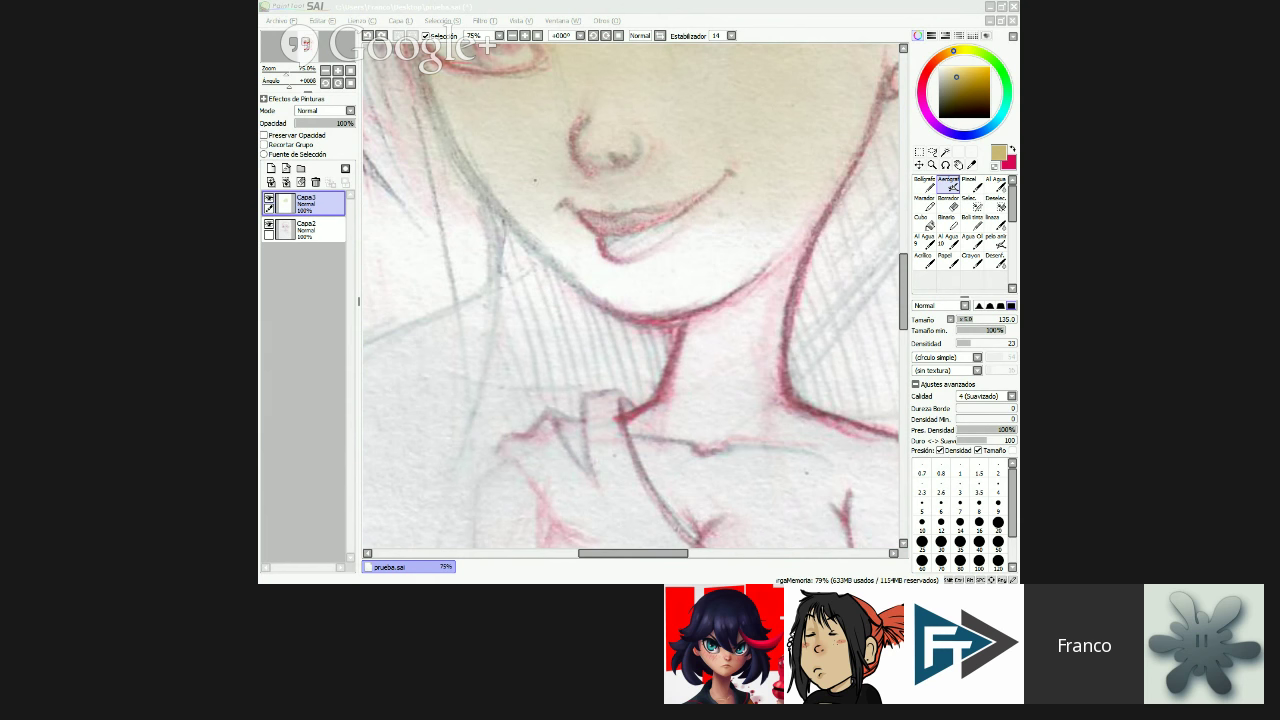
{"action": "key", "text": "alt+Tab"}
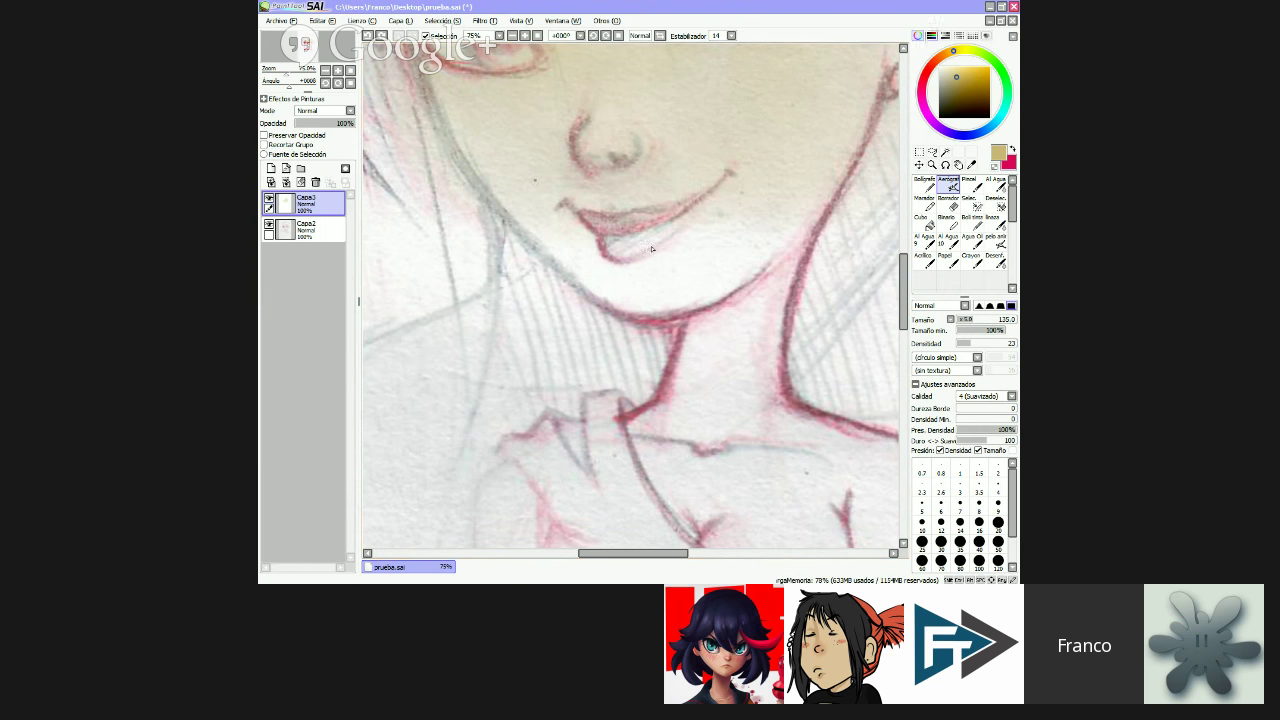
{"action": "left_click", "coordinate": [1014, 8]}
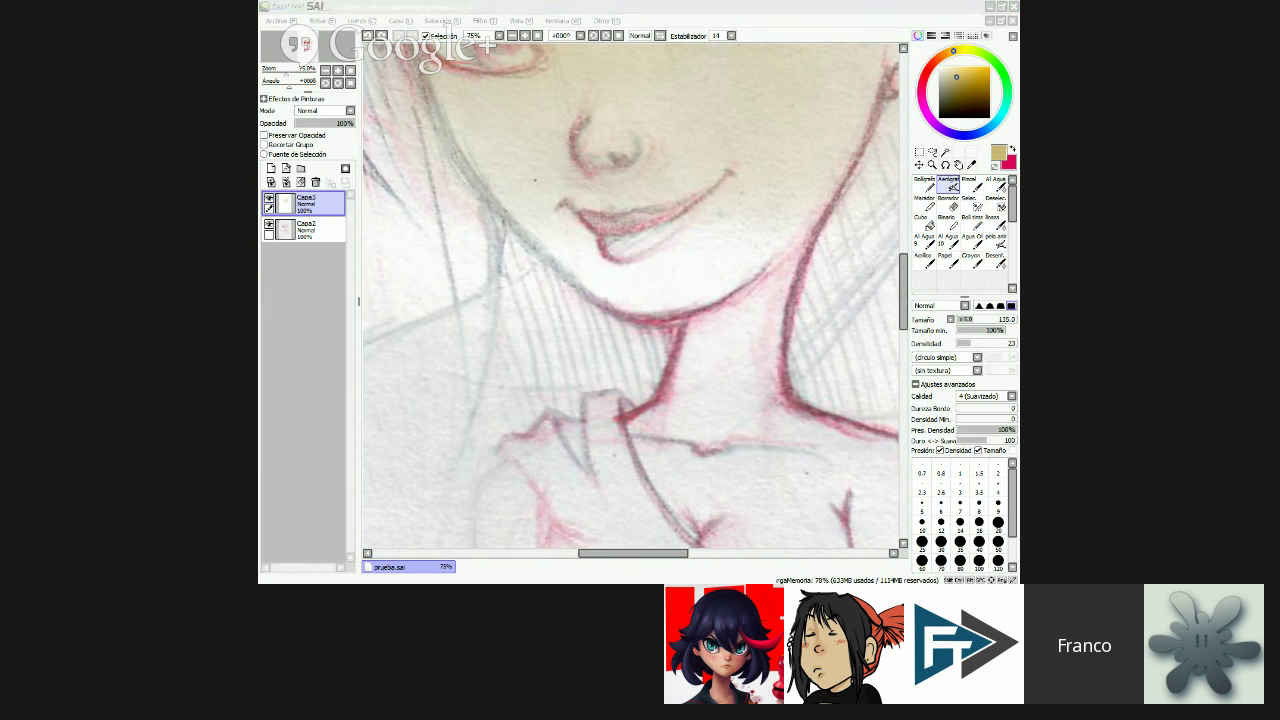
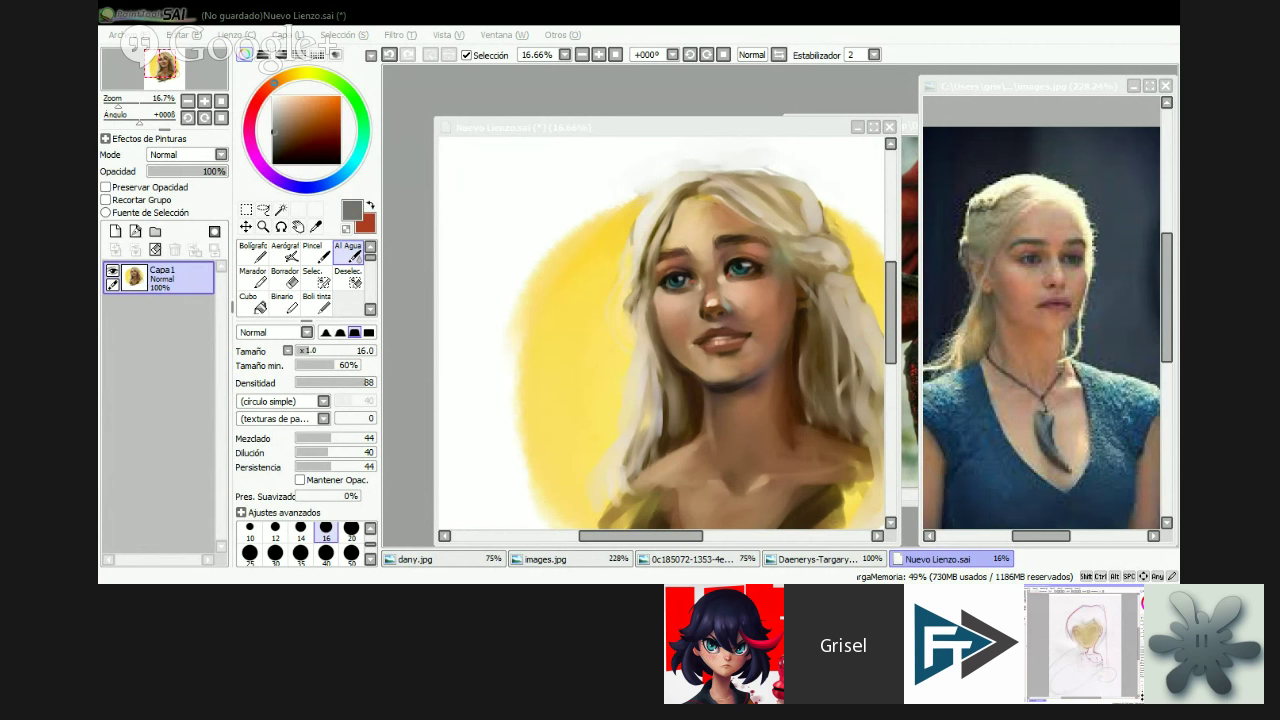
- Choose a light grey and paint highlights on the crown and braid of the blonde portrait with the Pincel brush at size 50
{"action": "left_click", "coordinate": [434, 478]}
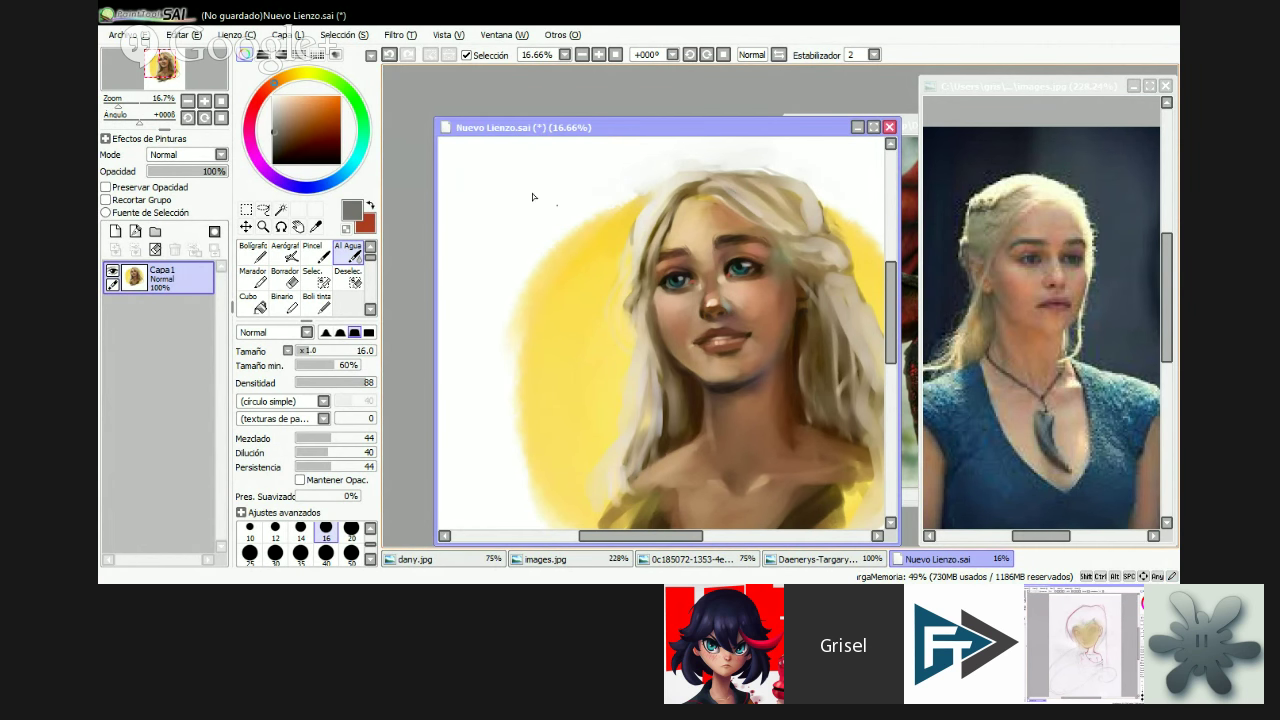
{"action": "left_click", "coordinate": [284, 101]}
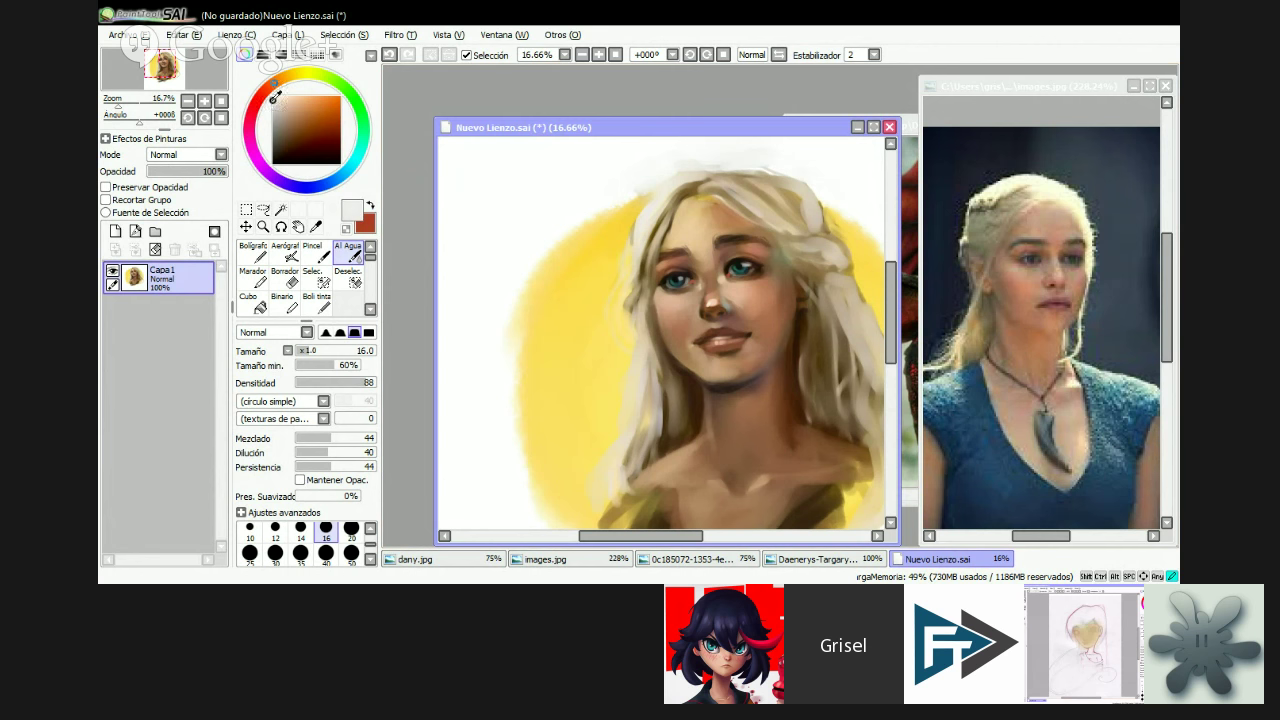
{"action": "left_click", "coordinate": [300, 552]}
{"action": "mouse_move", "coordinate": [751, 202]}
{"action": "left_mouse_down"}
{"action": "mouse_move", "coordinate": [732, 184]}
{"action": "mouse_move", "coordinate": [759, 205]}
{"action": "left_mouse_up"}
{"action": "key", "text": "b"}
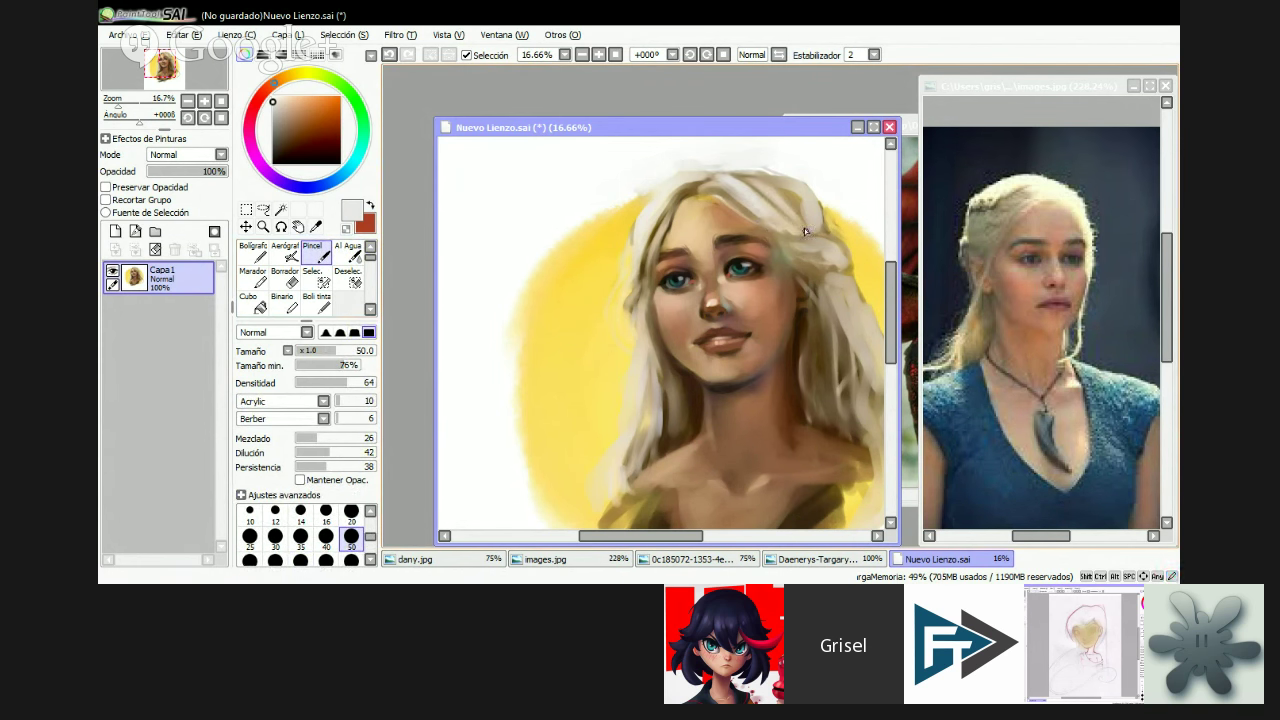
{"action": "left_click_drag", "start_coordinate": [760, 198], "coordinate": [810, 223]}
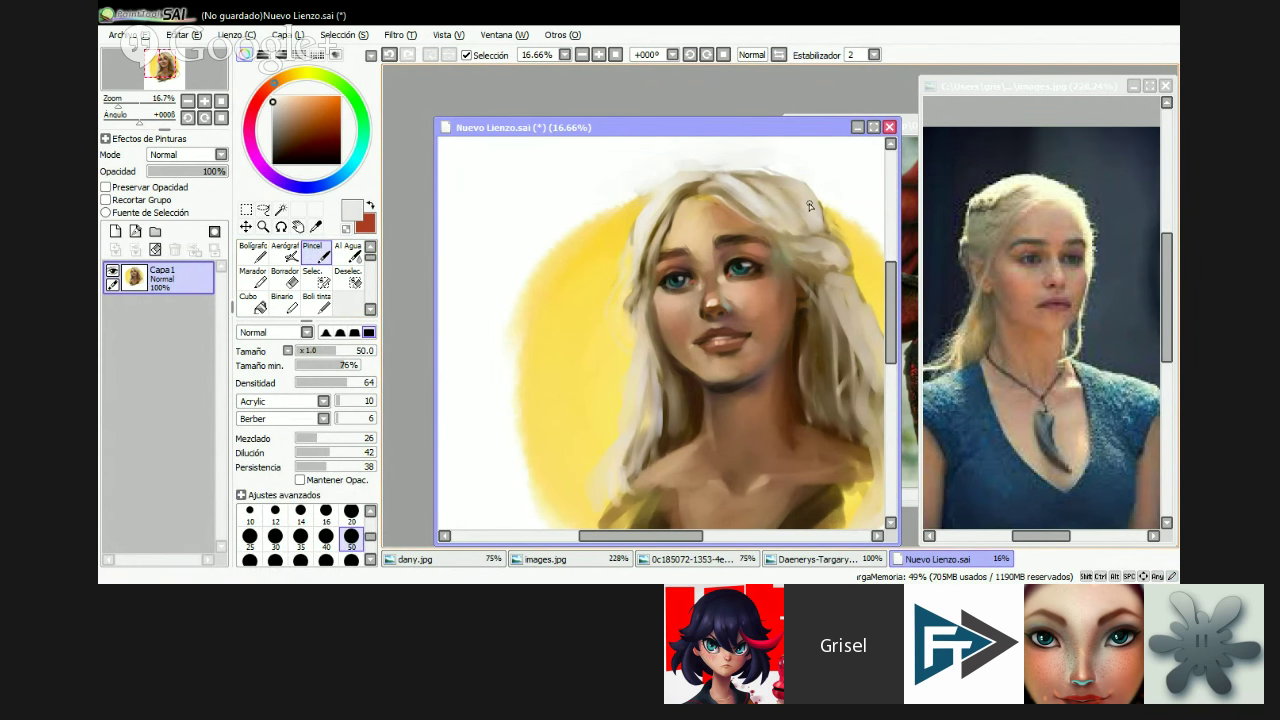
{"action": "left_click_drag", "start_coordinate": [776, 230], "coordinate": [833, 246]}
- Set the brush size to 35 and paint light grey strands below the braid along the outer edge of the hair
{"action": "left_click", "coordinate": [300, 536]}
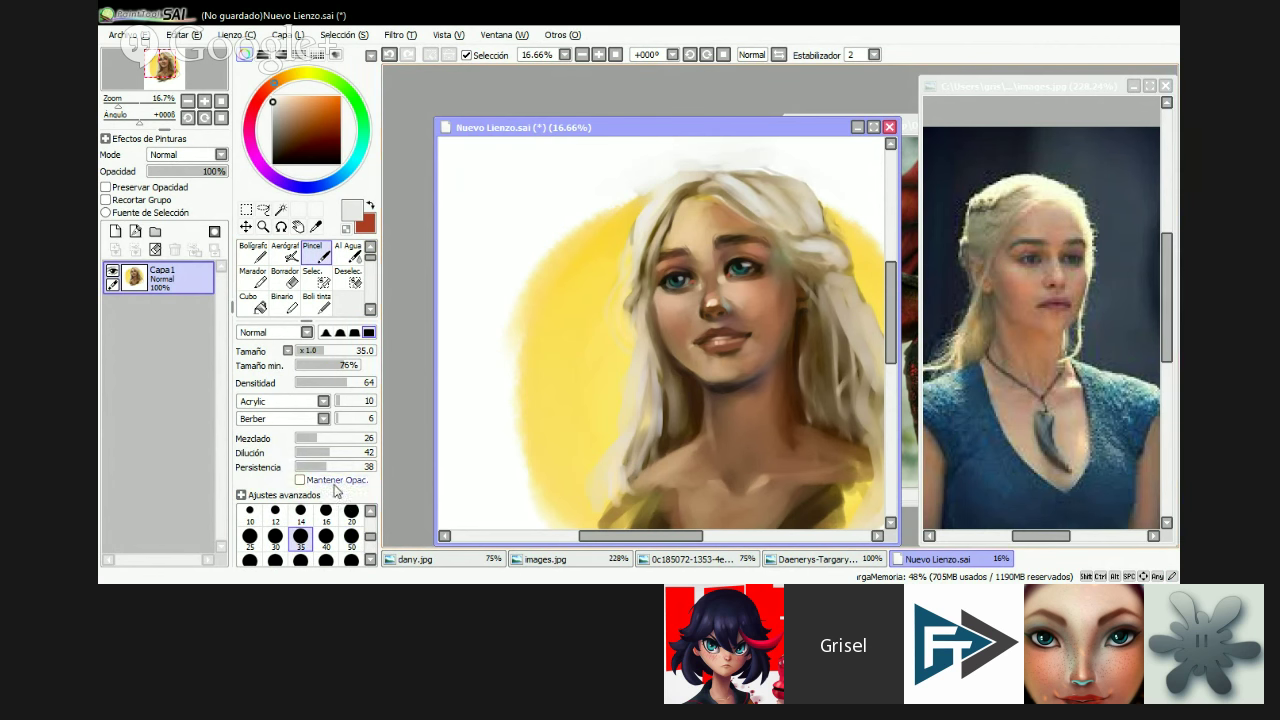
{"action": "left_click_drag", "start_coordinate": [846, 262], "coordinate": [804, 274]}
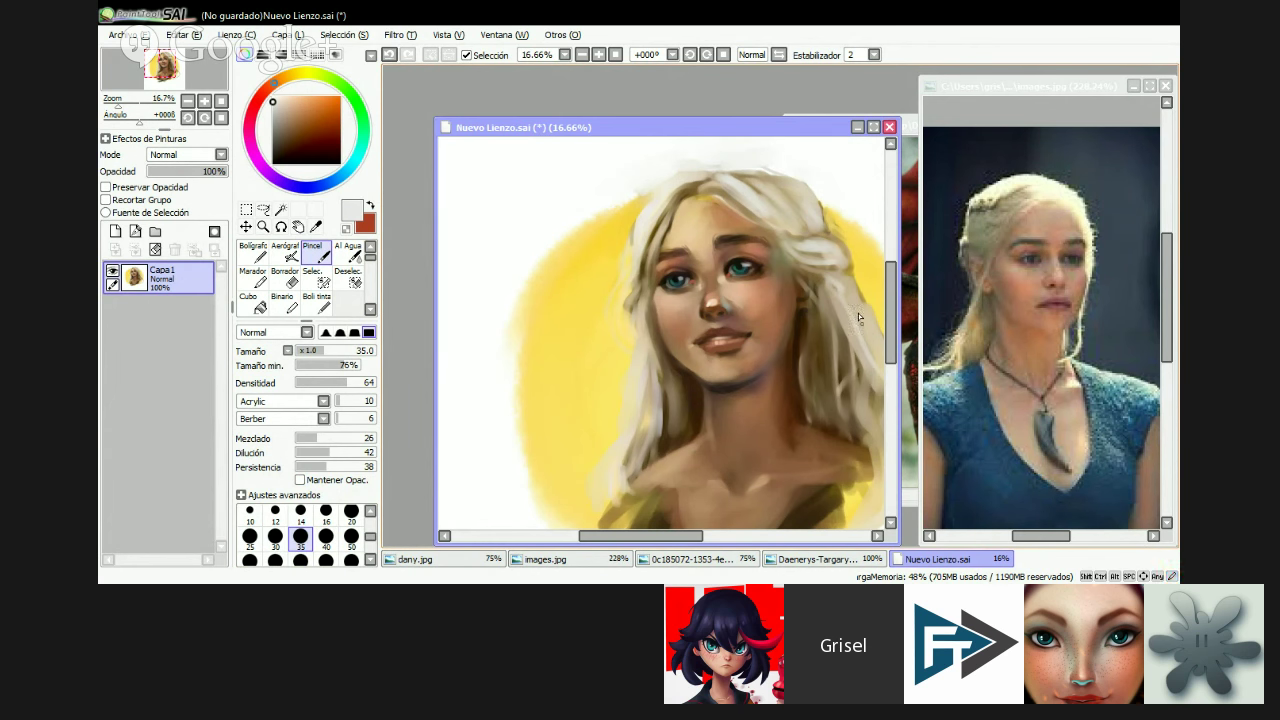
{"action": "mouse_move", "coordinate": [848, 286]}
{"action": "left_mouse_down"}
{"action": "mouse_move", "coordinate": [888, 360]}
{"action": "mouse_move", "coordinate": [882, 348]}
{"action": "left_mouse_up"}
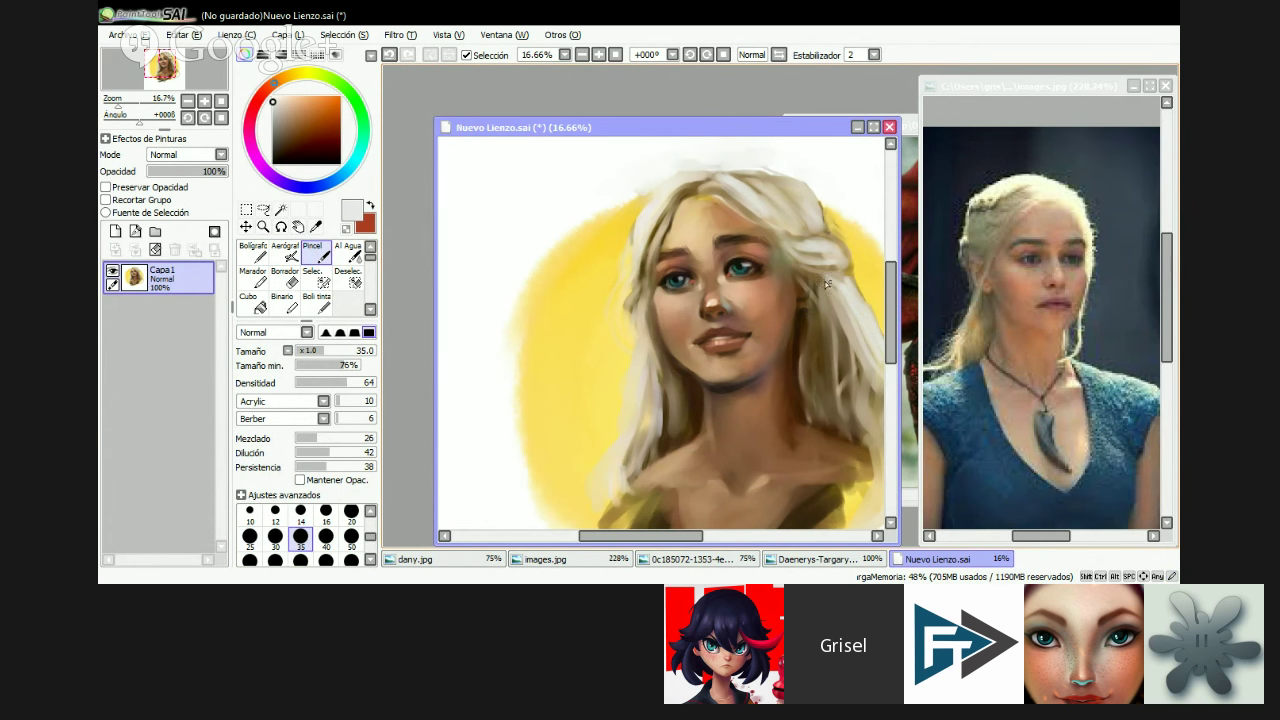
- Paint long light grey strands through the hair beside the neck and shoulder, and add strokes beside the opposite cheek
{"action": "left_click_drag", "start_coordinate": [632, 536], "coordinate": [655, 536]}
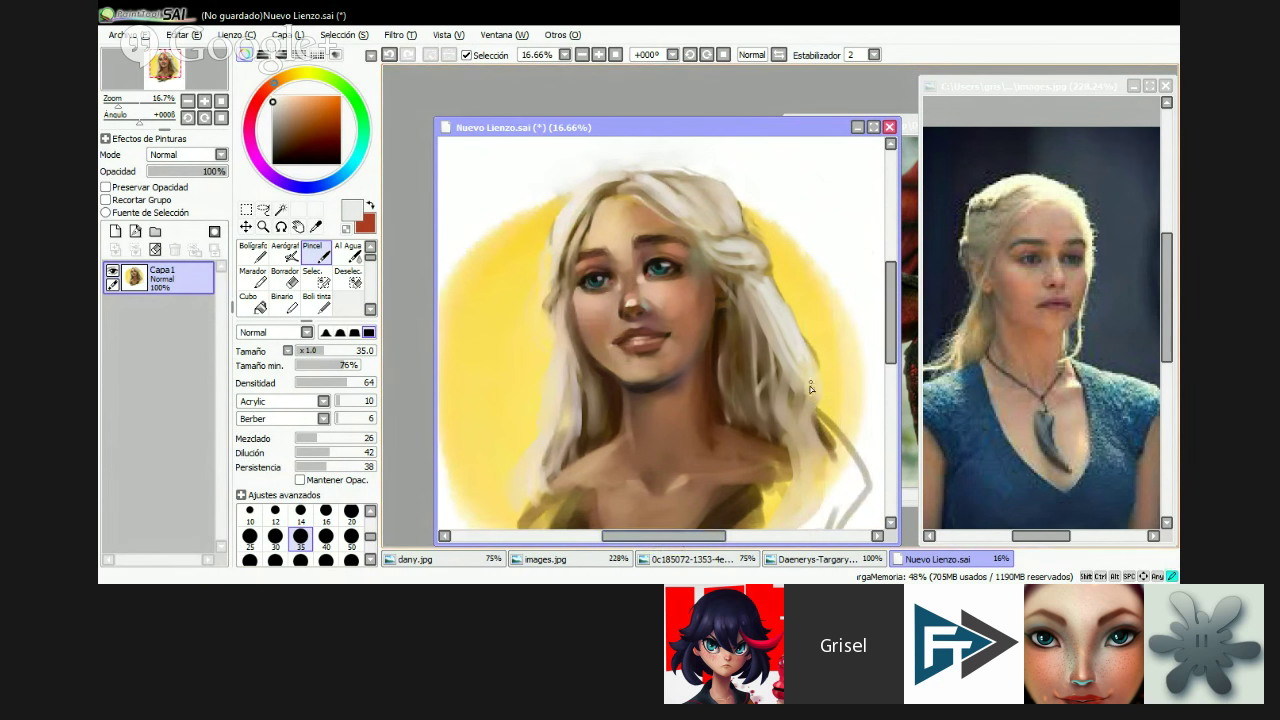
{"action": "left_click_drag", "start_coordinate": [806, 386], "coordinate": [814, 458]}
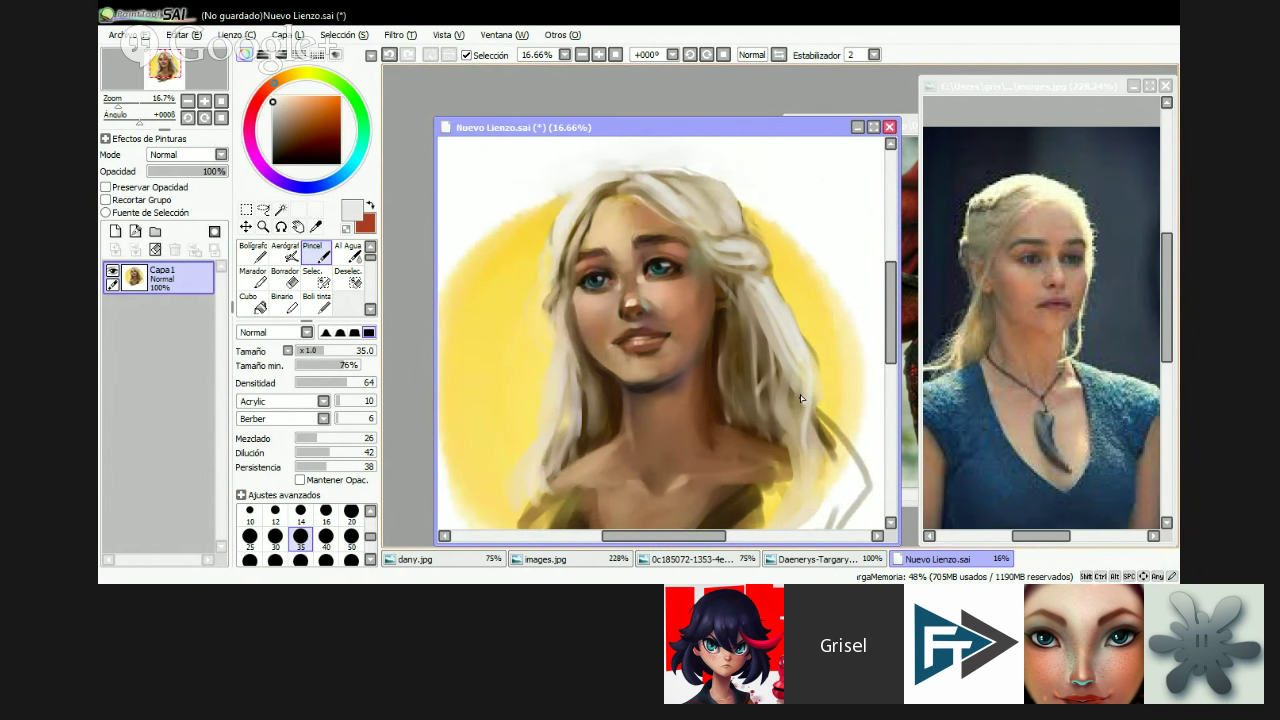
{"action": "left_click_drag", "start_coordinate": [750, 302], "coordinate": [758, 366]}
{"action": "mouse_move", "coordinate": [714, 266]}
{"action": "left_mouse_down"}
{"action": "mouse_move", "coordinate": [761, 357]}
{"action": "mouse_move", "coordinate": [748, 448]}
{"action": "left_mouse_up"}
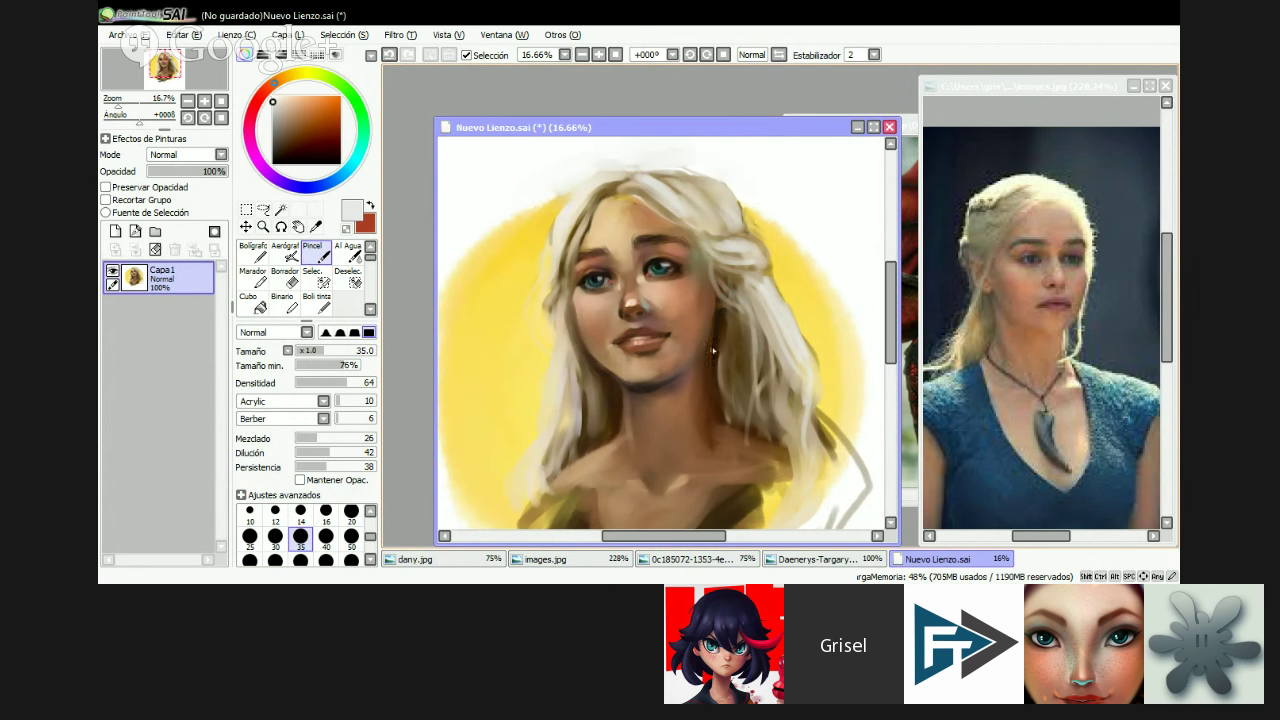
{"action": "left_click_drag", "start_coordinate": [716, 262], "coordinate": [734, 319]}
{"action": "left_click_drag", "start_coordinate": [575, 342], "coordinate": [571, 296]}
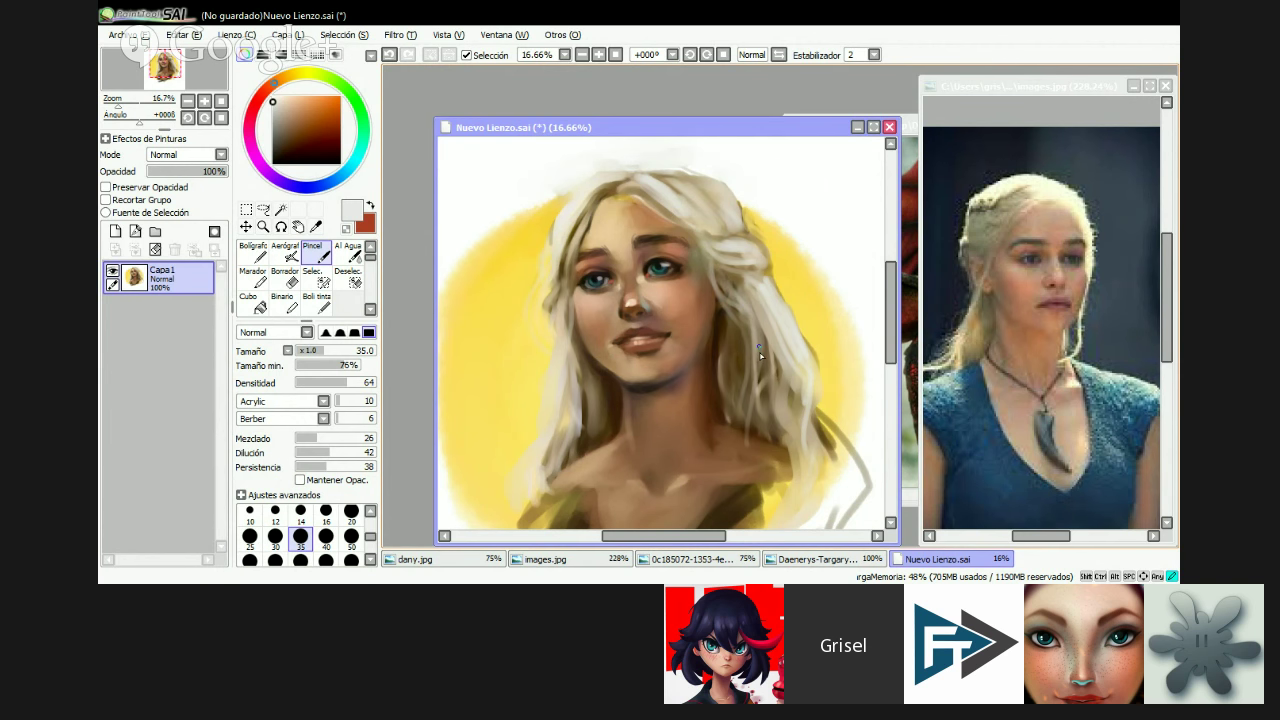
- Choose a warm cream colour and paint a highlight on the portrait's forehead near the hairline with the Pincel brush at size 50
{"action": "left_click", "coordinate": [624, 210], "text": "alt"}
{"action": "left_click", "coordinate": [285, 96]}
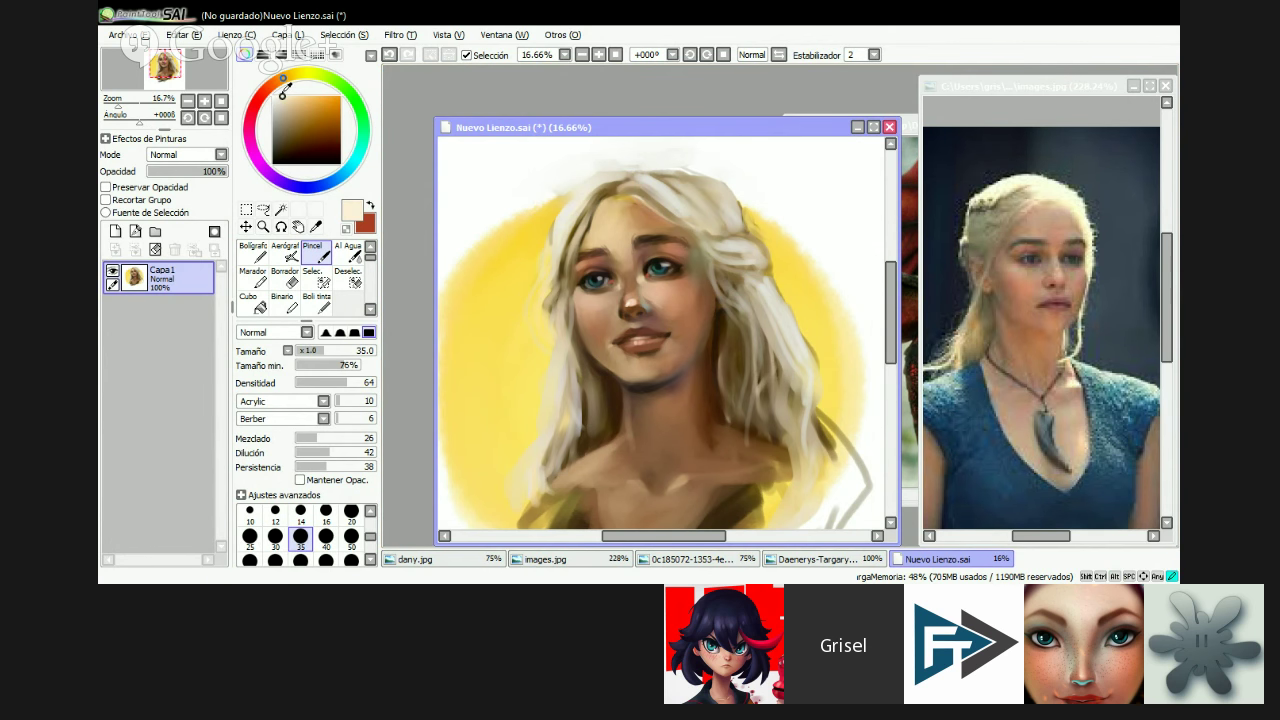
{"action": "left_click", "coordinate": [351, 537]}
{"action": "mouse_move", "coordinate": [610, 214]}
{"action": "left_mouse_down"}
{"action": "mouse_move", "coordinate": [600, 230]}
{"action": "mouse_move", "coordinate": [635, 234]}
{"action": "mouse_move", "coordinate": [604, 186]}
{"action": "mouse_move", "coordinate": [599, 220]}
{"action": "mouse_move", "coordinate": [632, 208]}
{"action": "mouse_move", "coordinate": [609, 262]}
{"action": "left_mouse_up"}
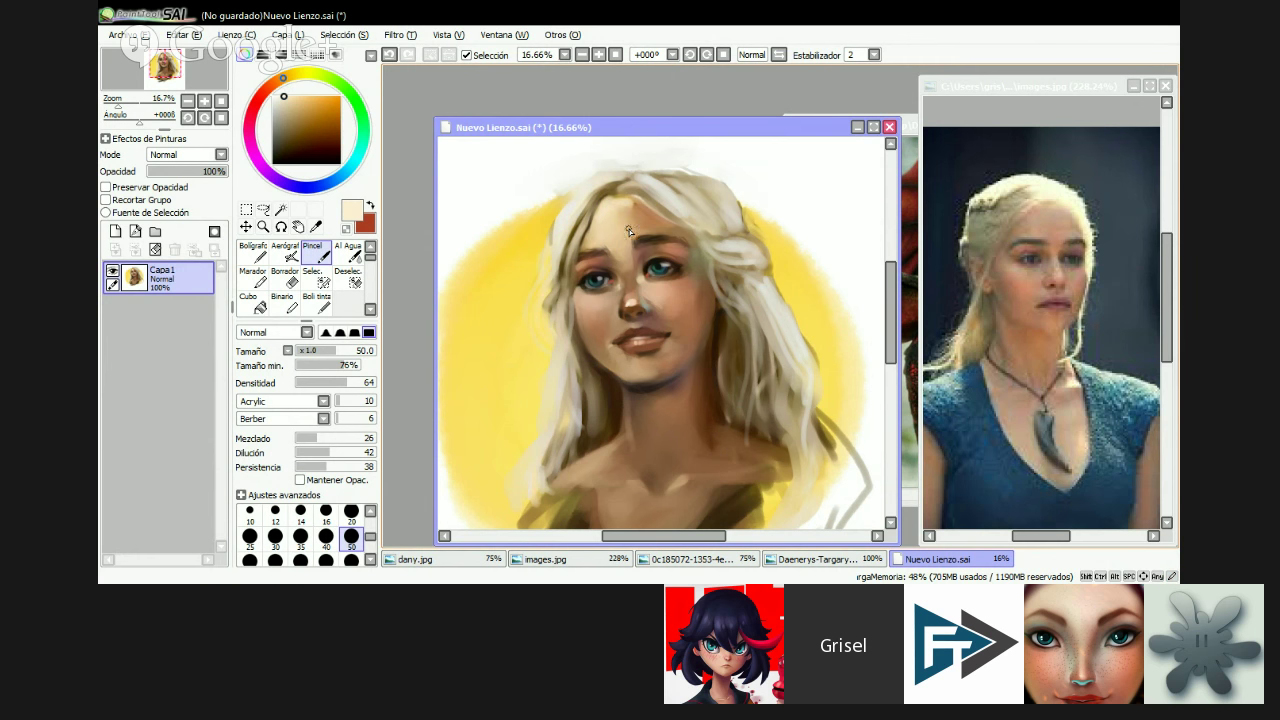
{"action": "key", "text": "ctrl+z"}
{"action": "left_click_drag", "start_coordinate": [618, 201], "coordinate": [630, 204]}
{"action": "key", "text": "ctrl+z"}
{"action": "key", "text": "ctrl+y"}
- Paint cream highlights across the cheeks and around the nose of the portrait
{"action": "mouse_move", "coordinate": [580, 300]}
{"action": "left_mouse_down"}
{"action": "mouse_move", "coordinate": [619, 304]}
{"action": "mouse_move", "coordinate": [583, 300]}
{"action": "mouse_move", "coordinate": [651, 292]}
{"action": "left_mouse_up"}
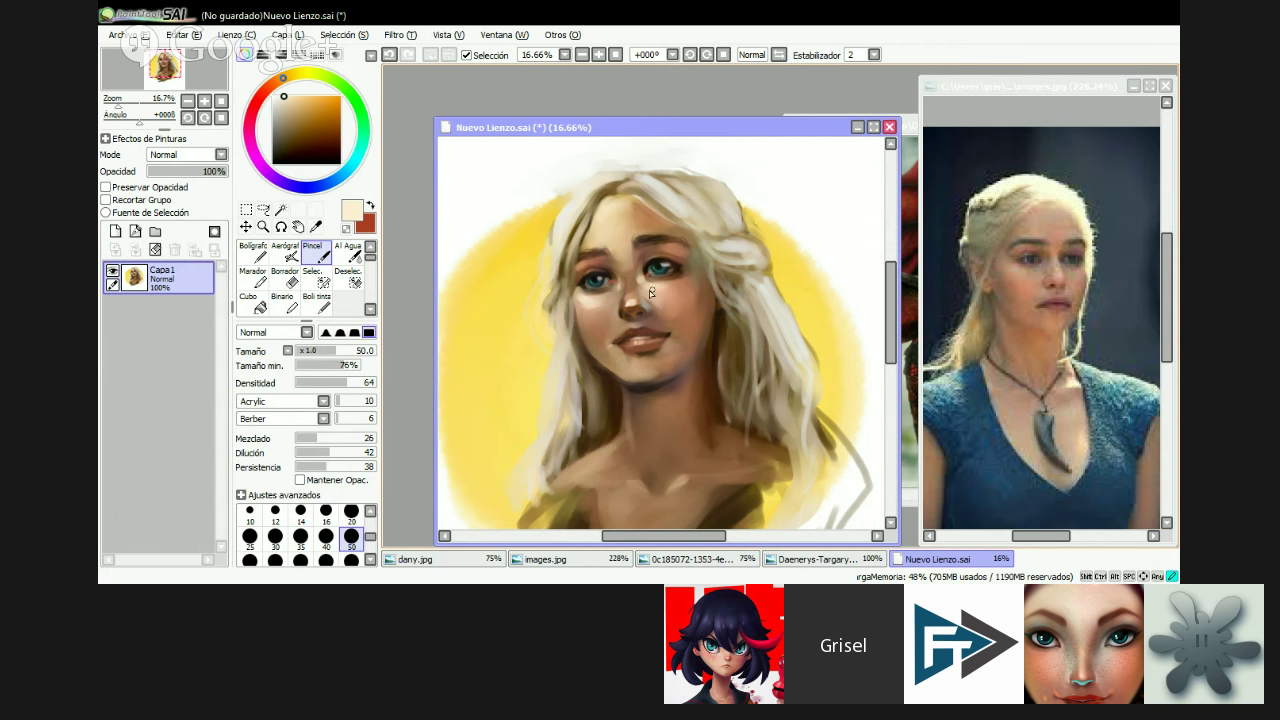
{"action": "mouse_move", "coordinate": [660, 382]}
{"action": "left_mouse_down"}
{"action": "mouse_move", "coordinate": [669, 362]}
{"action": "mouse_move", "coordinate": [650, 328]}
{"action": "left_mouse_up"}
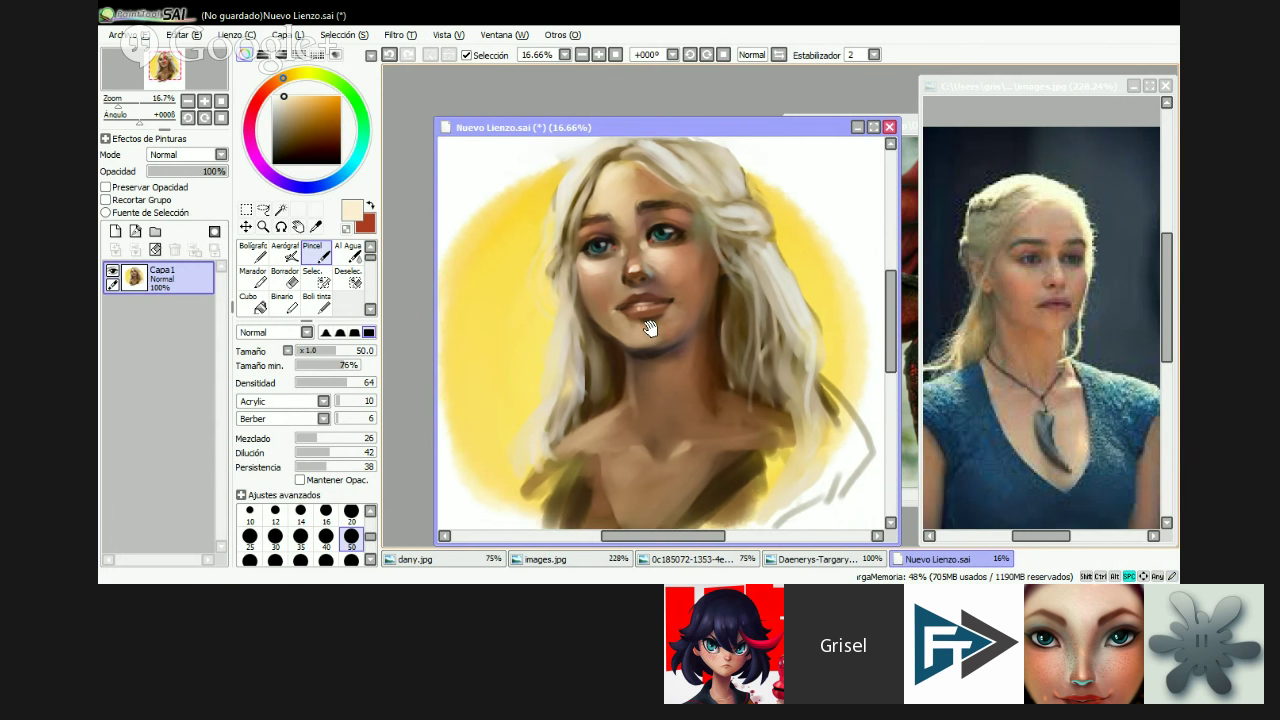
{"action": "scroll", "coordinate": [650, 328], "scroll_direction": "up", "scroll_amount": 2}
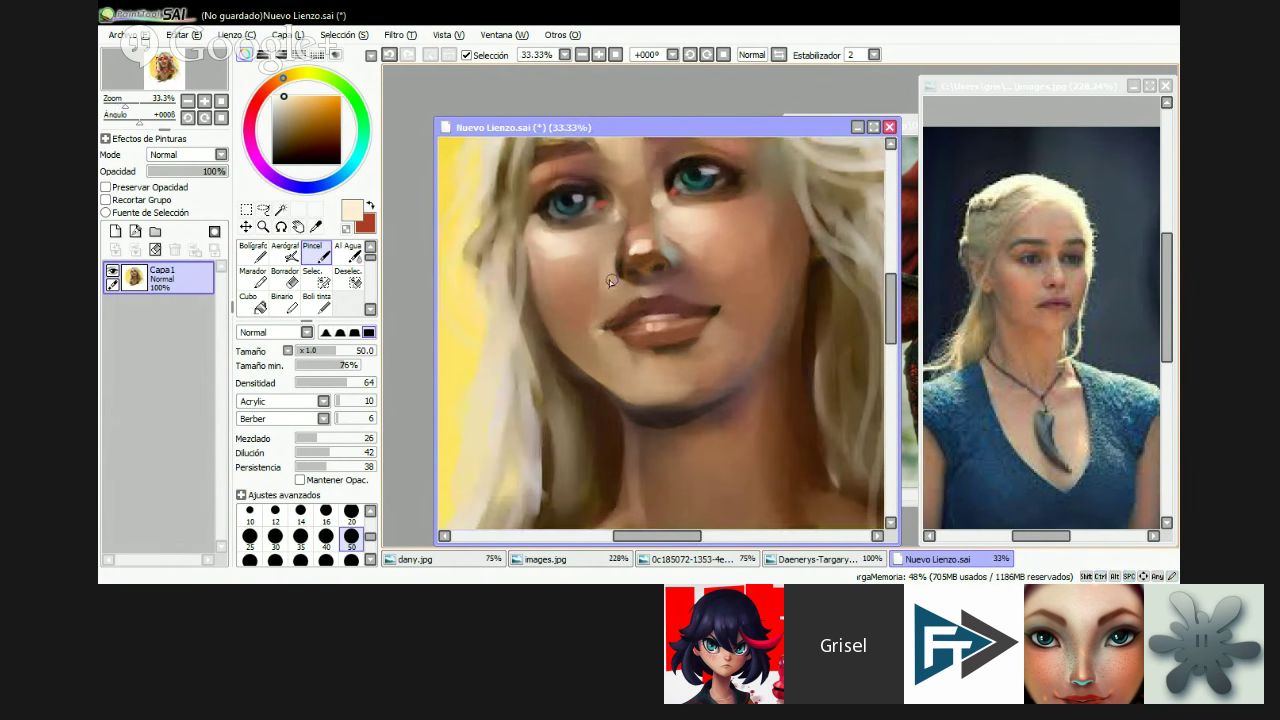
{"action": "mouse_move", "coordinate": [650, 292]}
{"action": "left_mouse_down"}
{"action": "mouse_move", "coordinate": [605, 308]}
{"action": "mouse_move", "coordinate": [597, 249]}
{"action": "left_mouse_up"}
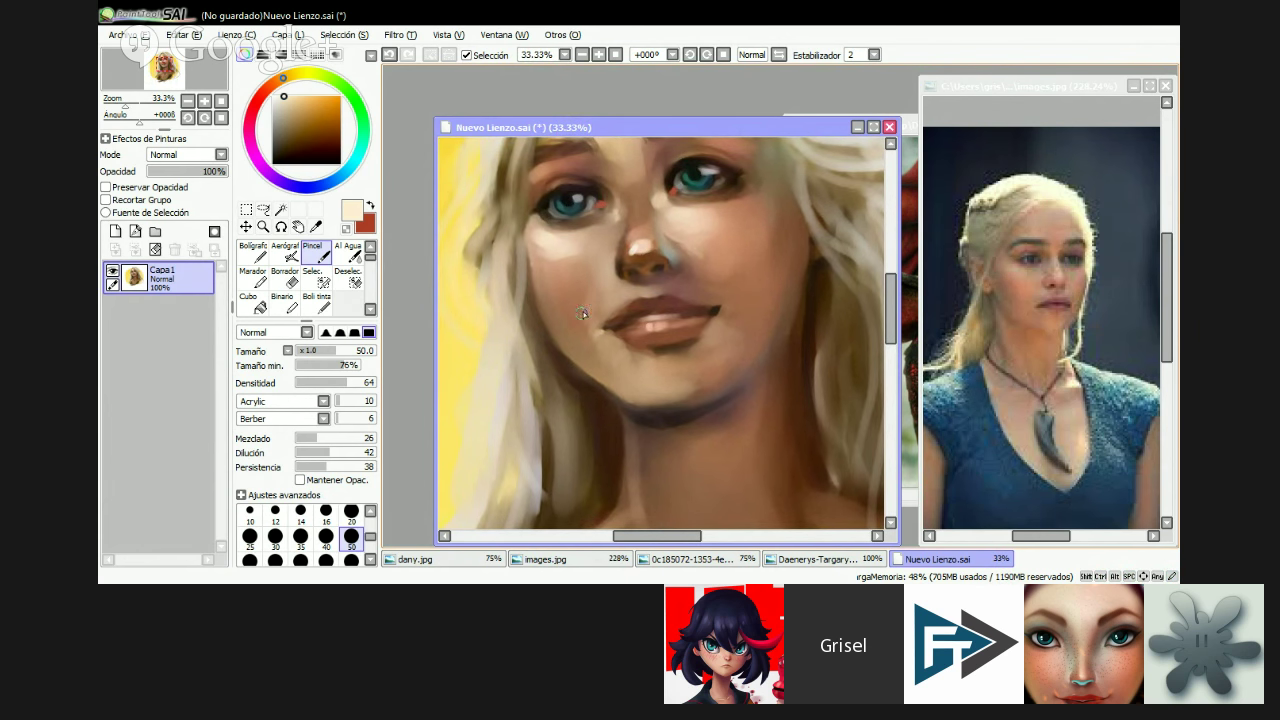
- Blend the shading around the mouth, chin and cheek with the Al Agua brush at size 50
{"action": "key", "text": "c"}
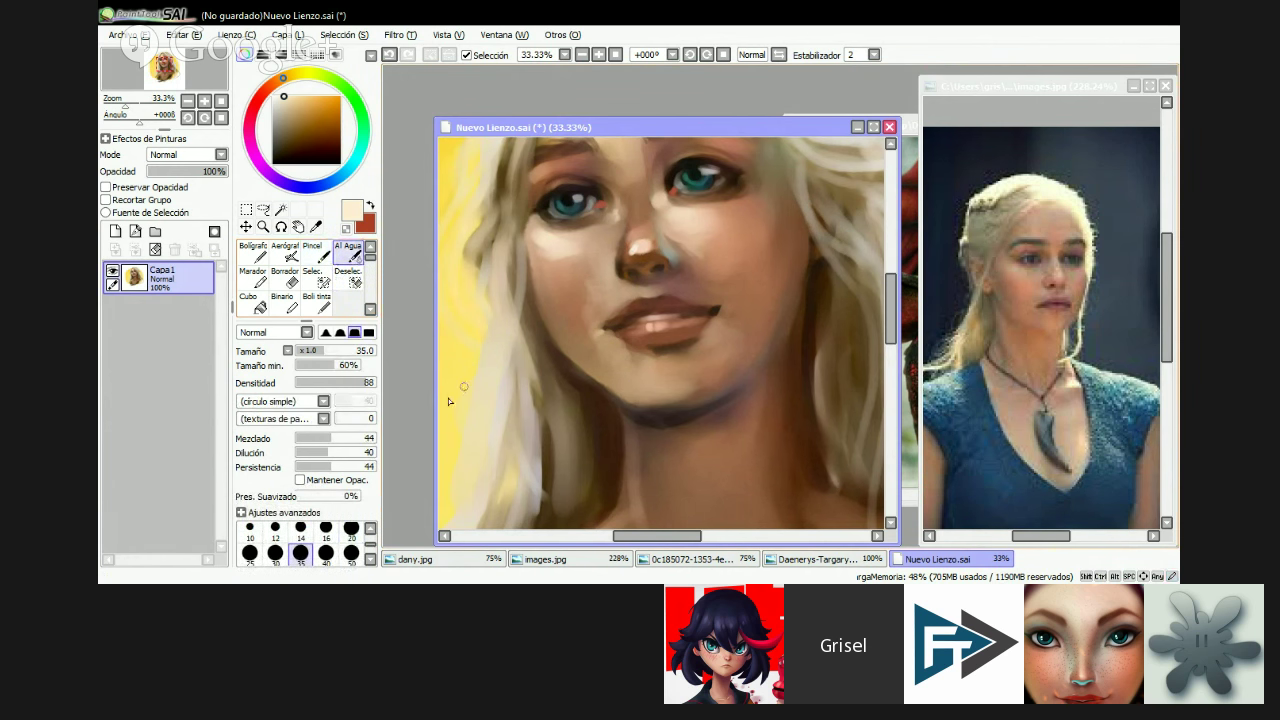
{"action": "left_click", "coordinate": [351, 553]}
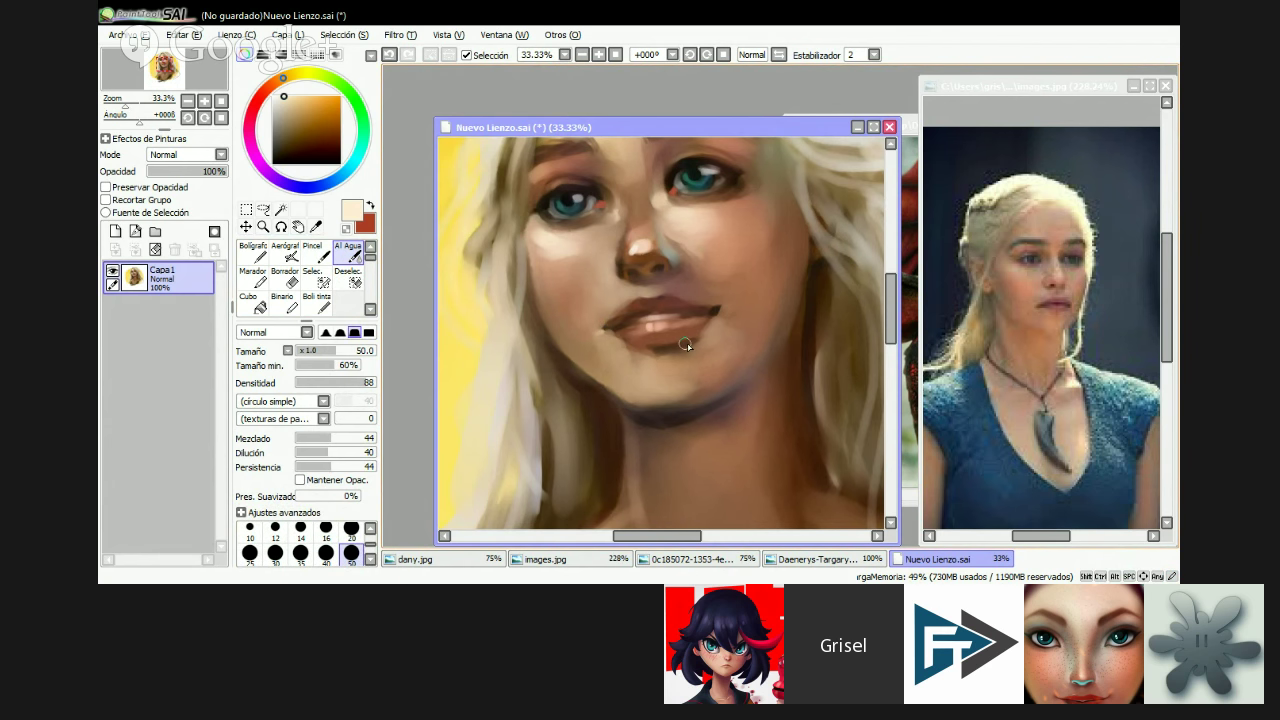
{"action": "left_click_drag", "start_coordinate": [712, 355], "coordinate": [718, 371]}
{"action": "left_click", "coordinate": [730, 360], "text": "ctrl+alt"}
{"action": "left_click_drag", "start_coordinate": [586, 277], "coordinate": [737, 404]}
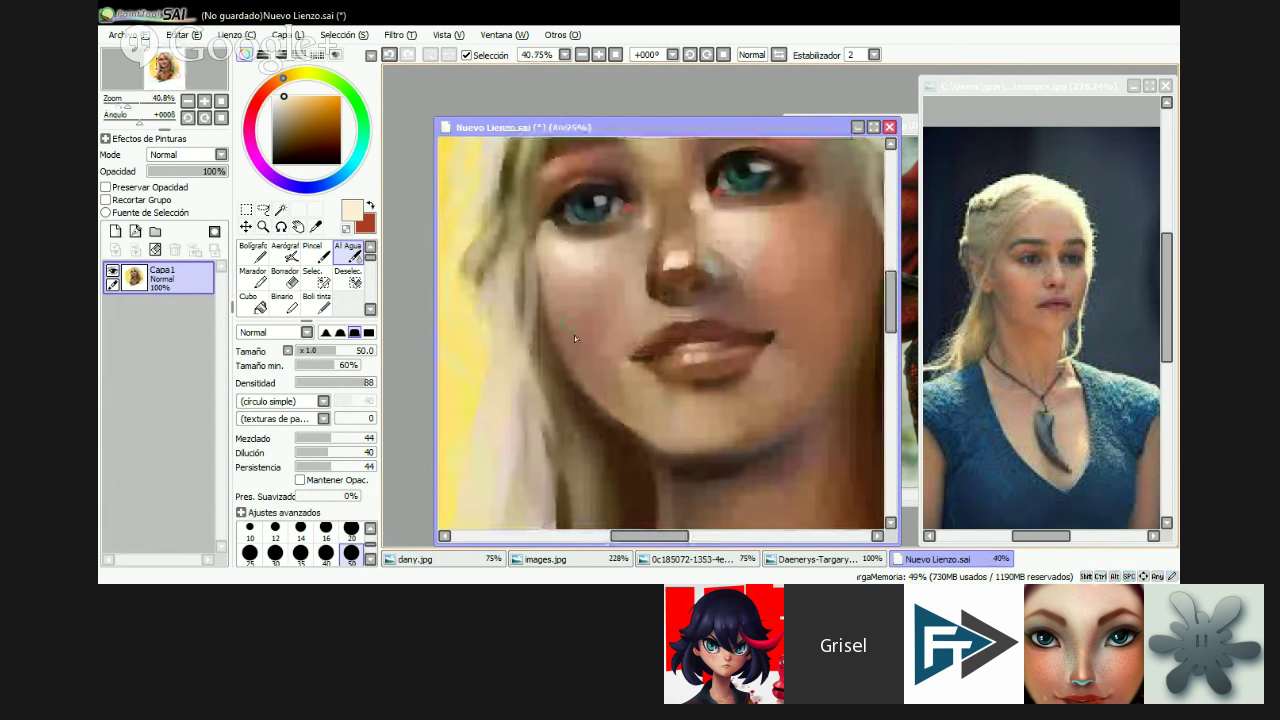
{"action": "left_click_drag", "start_coordinate": [750, 322], "coordinate": [728, 377]}
{"action": "scroll", "coordinate": [733, 312], "scroll_direction": "down", "scroll_amount": 3}
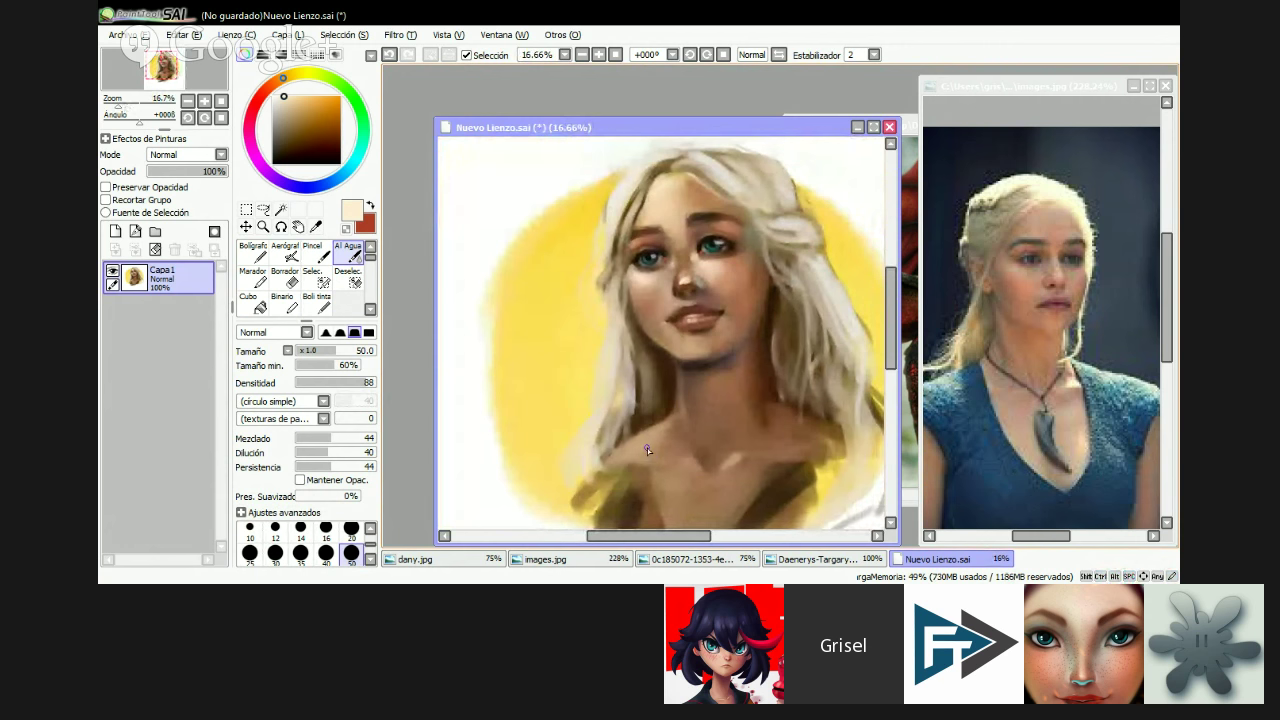
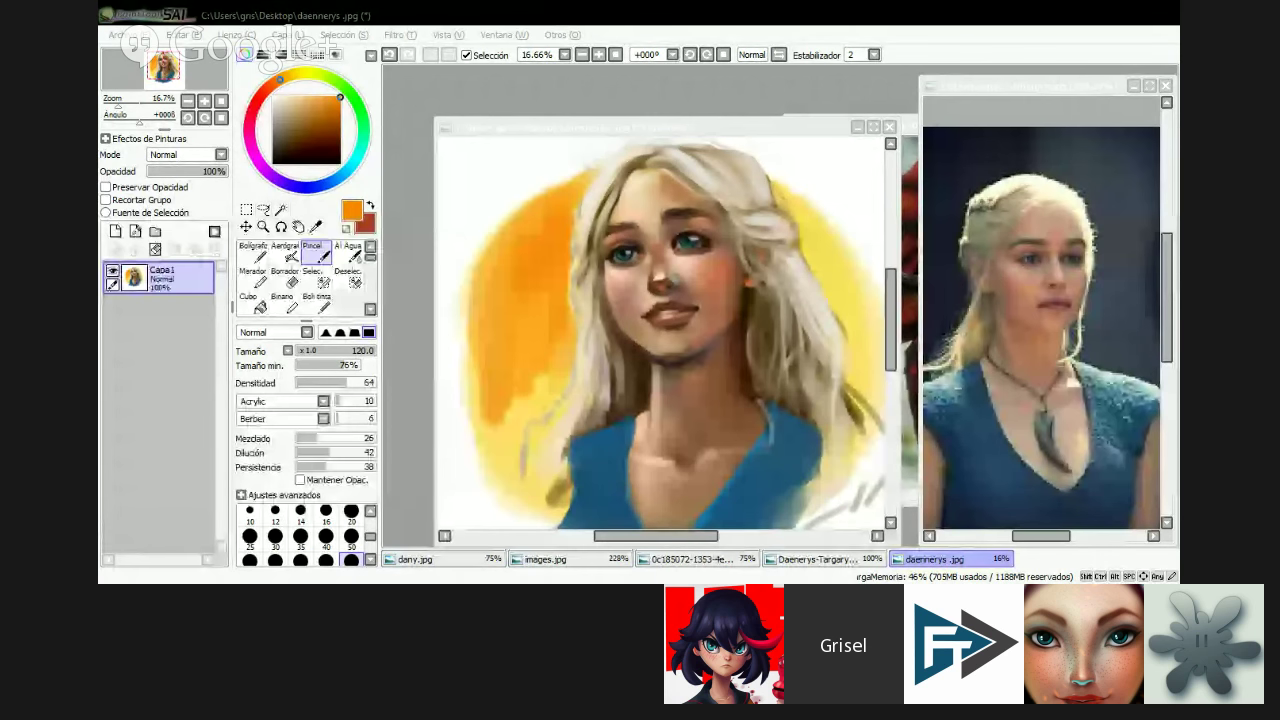
- Paint the yellow background circle orange on both sides of the daennerys portrait with the Pincel brush at size 120
{"action": "left_click_drag", "start_coordinate": [580, 400], "coordinate": [520, 470]}
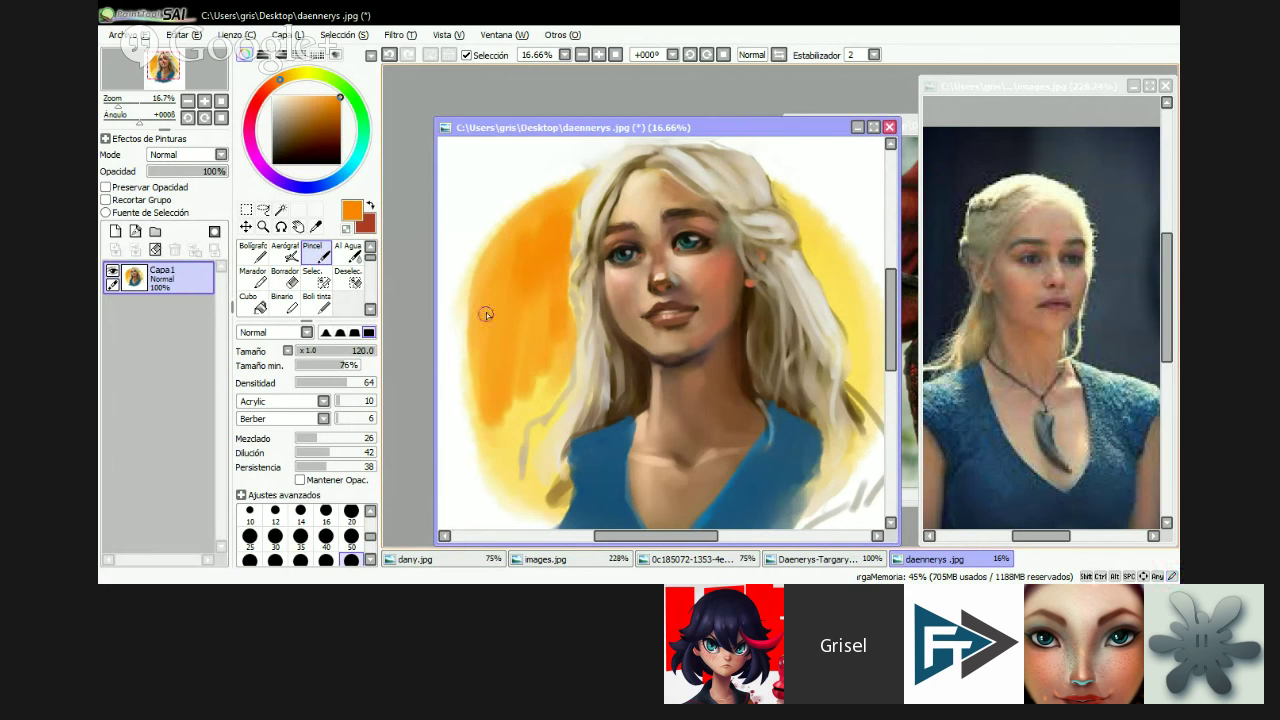
{"action": "mouse_move", "coordinate": [534, 414]}
{"action": "left_mouse_down"}
{"action": "mouse_move", "coordinate": [504, 421]}
{"action": "mouse_move", "coordinate": [560, 351]}
{"action": "mouse_move", "coordinate": [504, 376]}
{"action": "mouse_move", "coordinate": [504, 347]}
{"action": "mouse_move", "coordinate": [559, 295]}
{"action": "mouse_move", "coordinate": [563, 355]}
{"action": "mouse_move", "coordinate": [537, 373]}
{"action": "mouse_move", "coordinate": [543, 235]}
{"action": "mouse_move", "coordinate": [500, 409]}
{"action": "mouse_move", "coordinate": [544, 228]}
{"action": "mouse_move", "coordinate": [500, 412]}
{"action": "mouse_move", "coordinate": [496, 253]}
{"action": "mouse_move", "coordinate": [491, 273]}
{"action": "mouse_move", "coordinate": [504, 460]}
{"action": "mouse_move", "coordinate": [486, 300]}
{"action": "mouse_move", "coordinate": [470, 381]}
{"action": "mouse_move", "coordinate": [471, 312]}
{"action": "mouse_move", "coordinate": [539, 222]}
{"action": "left_mouse_up"}
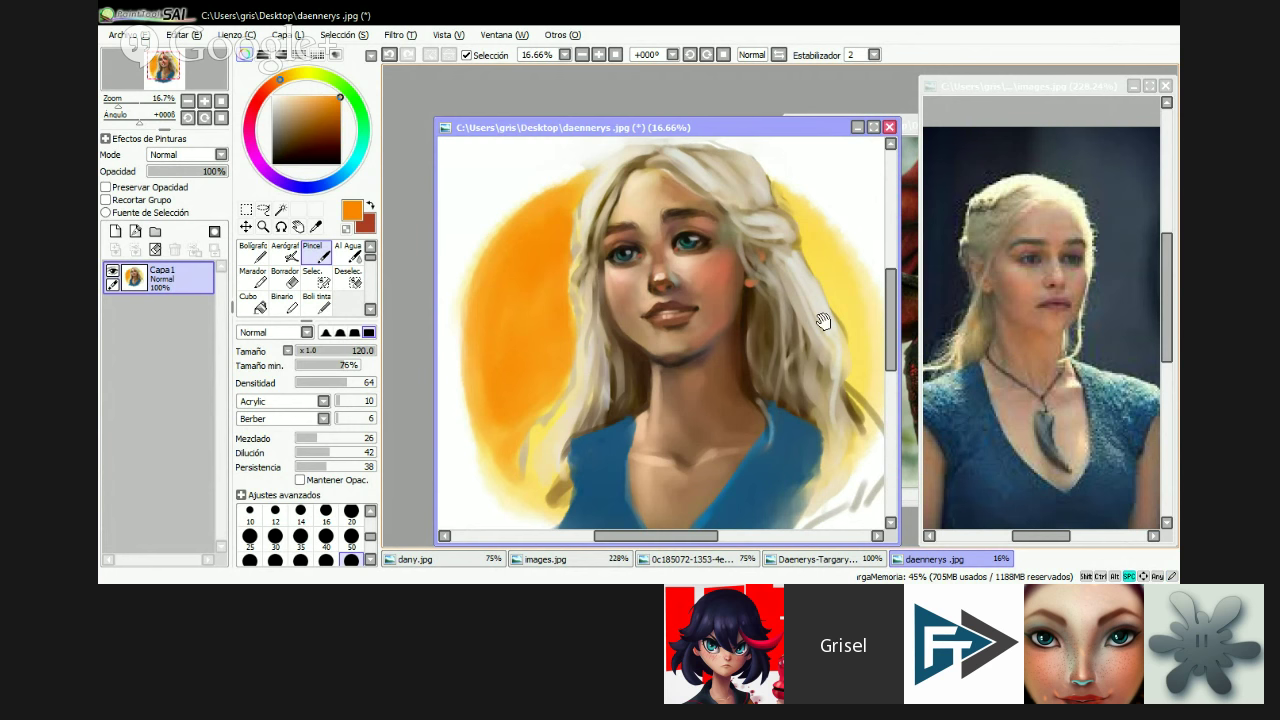
{"action": "mouse_move", "coordinate": [829, 320]}
{"action": "left_mouse_down"}
{"action": "mouse_move", "coordinate": [760, 221]}
{"action": "mouse_move", "coordinate": [790, 254]}
{"action": "mouse_move", "coordinate": [757, 235]}
{"action": "mouse_move", "coordinate": [798, 302]}
{"action": "mouse_move", "coordinate": [816, 384]}
{"action": "mouse_move", "coordinate": [820, 326]}
{"action": "mouse_move", "coordinate": [825, 393]}
{"action": "mouse_move", "coordinate": [780, 206]}
{"action": "mouse_move", "coordinate": [741, 177]}
{"action": "mouse_move", "coordinate": [814, 333]}
{"action": "mouse_move", "coordinate": [754, 208]}
{"action": "mouse_move", "coordinate": [828, 328]}
{"action": "mouse_move", "coordinate": [773, 217]}
{"action": "mouse_move", "coordinate": [756, 225]}
{"action": "mouse_move", "coordinate": [809, 336]}
{"action": "mouse_move", "coordinate": [799, 257]}
{"action": "mouse_move", "coordinate": [808, 298]}
{"action": "mouse_move", "coordinate": [738, 182]}
{"action": "mouse_move", "coordinate": [782, 212]}
{"action": "left_mouse_up"}
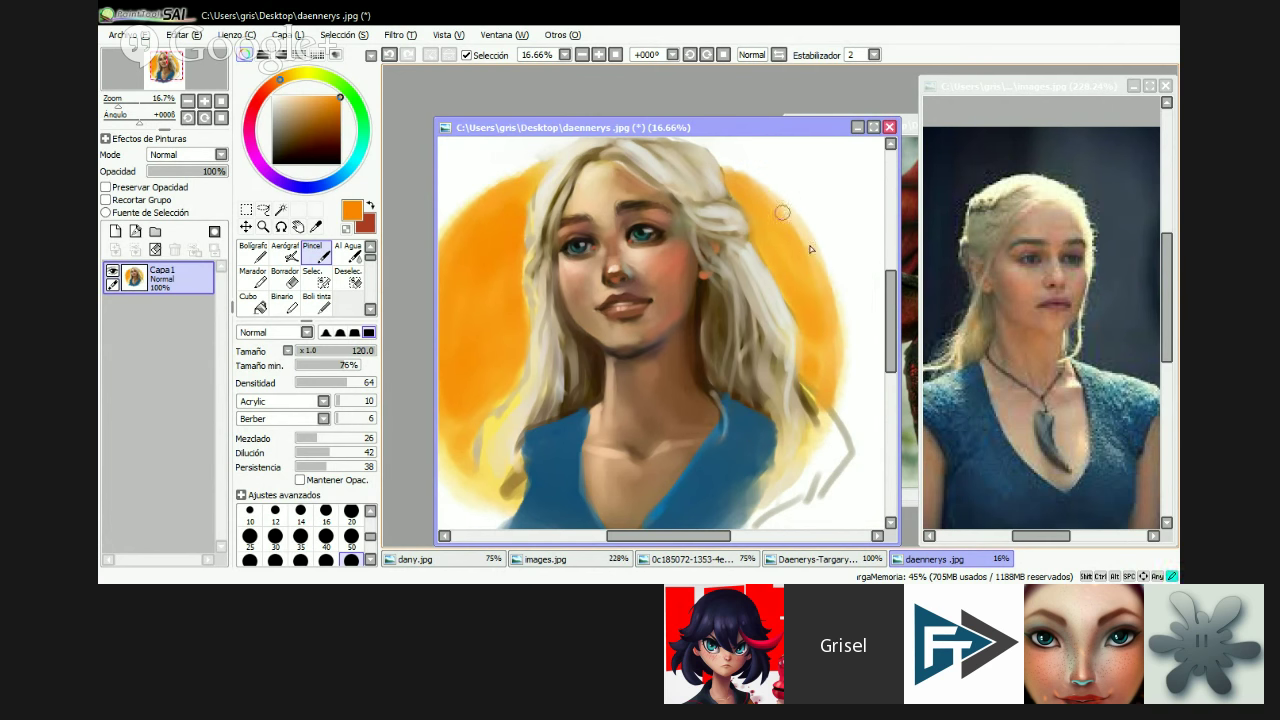
{"action": "key", "text": "ctrl+alt+space"}
{"action": "left_click", "coordinate": [800, 379]}
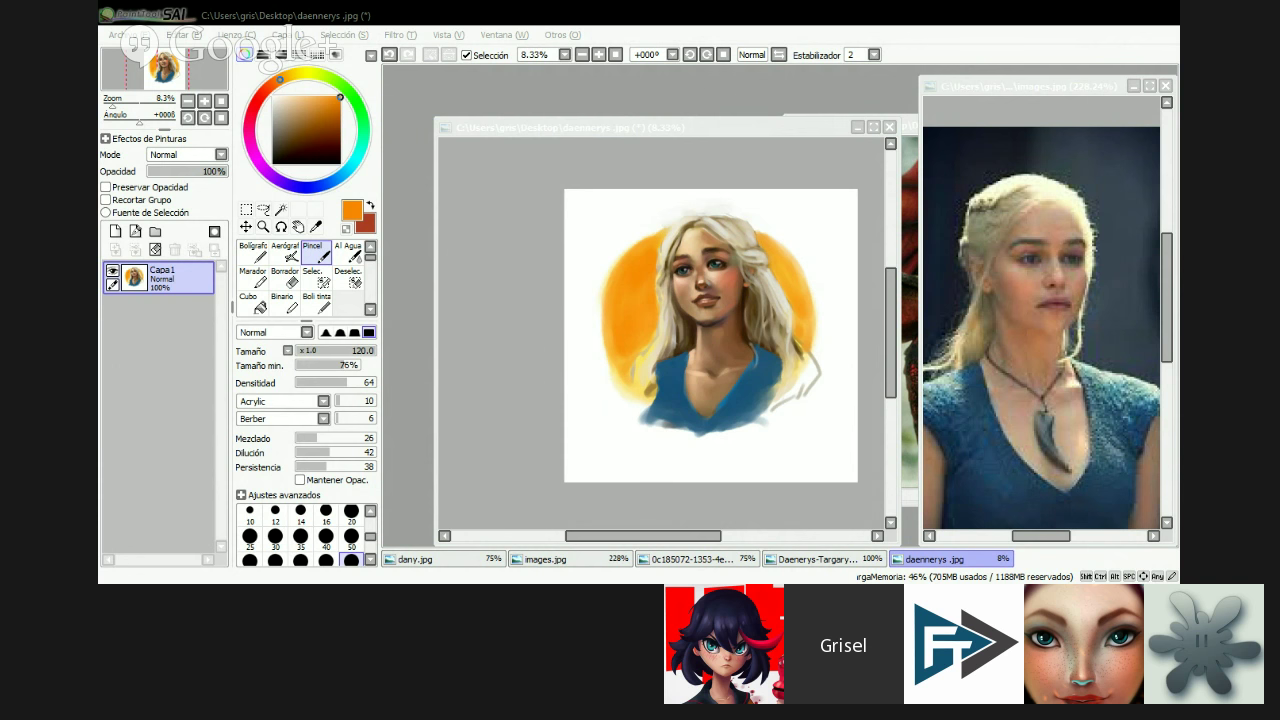
{"action": "left_click", "coordinate": [428, 530]}
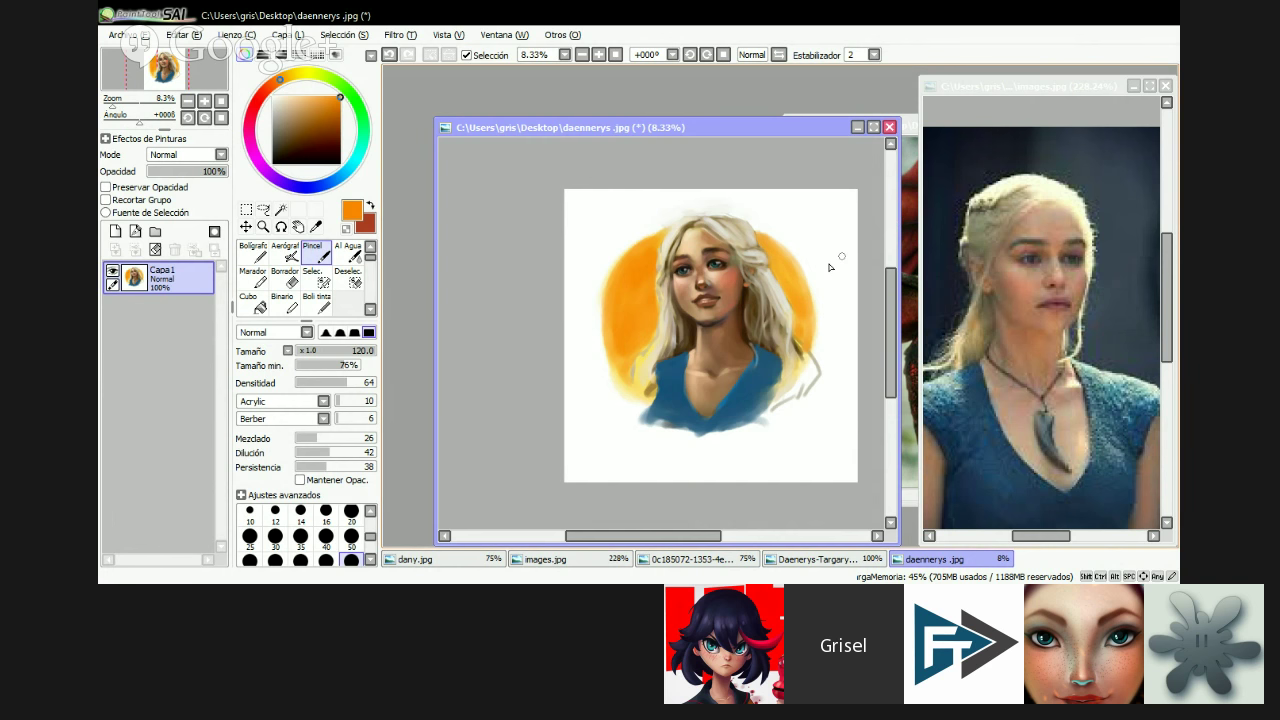
- Set the brush size to 40, choose a pale lilac and paint rim highlights along the crown and braid
{"action": "scroll", "coordinate": [752, 312], "scroll_direction": "up", "scroll_amount": 1}
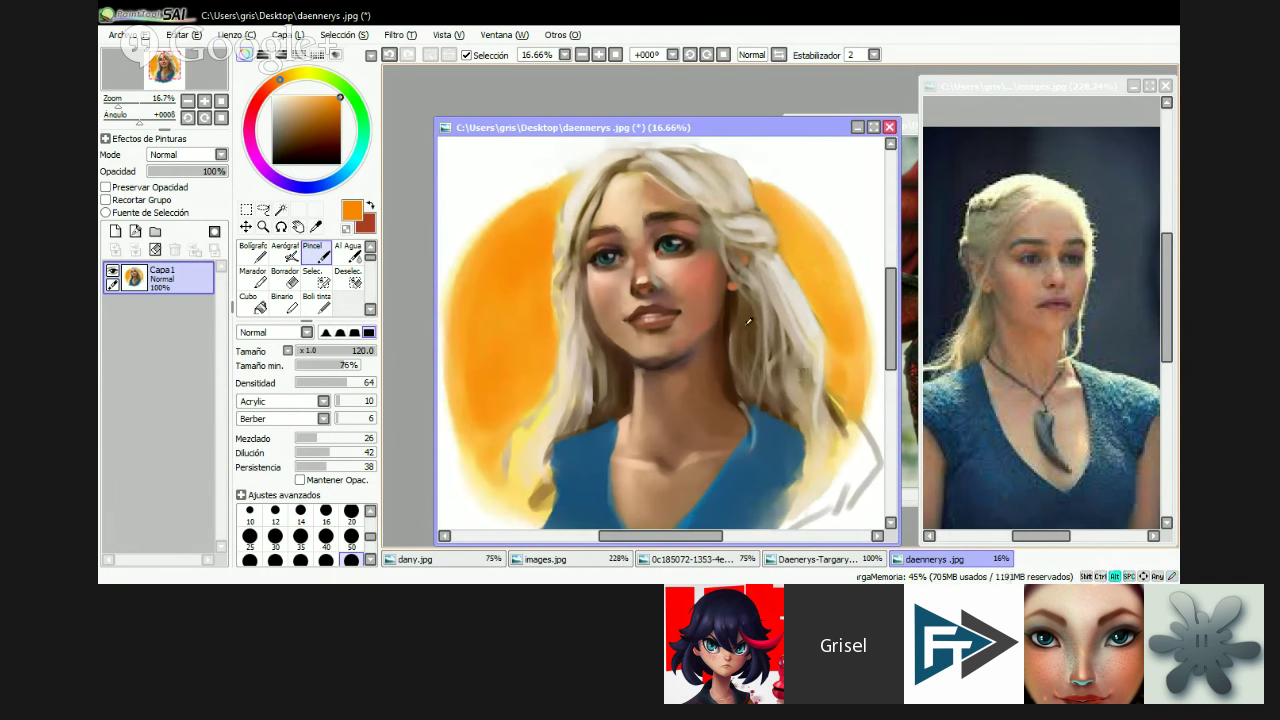
{"action": "left_click", "coordinate": [748, 320], "text": "alt"}
{"action": "key", "text": "bracketleft"}
{"action": "key", "text": "bracketleft"}
{"action": "key", "text": "bracketleft"}
{"action": "key", "text": "bracketleft"}
{"action": "key", "text": "bracketleft"}
{"action": "key", "text": "bracketleft"}
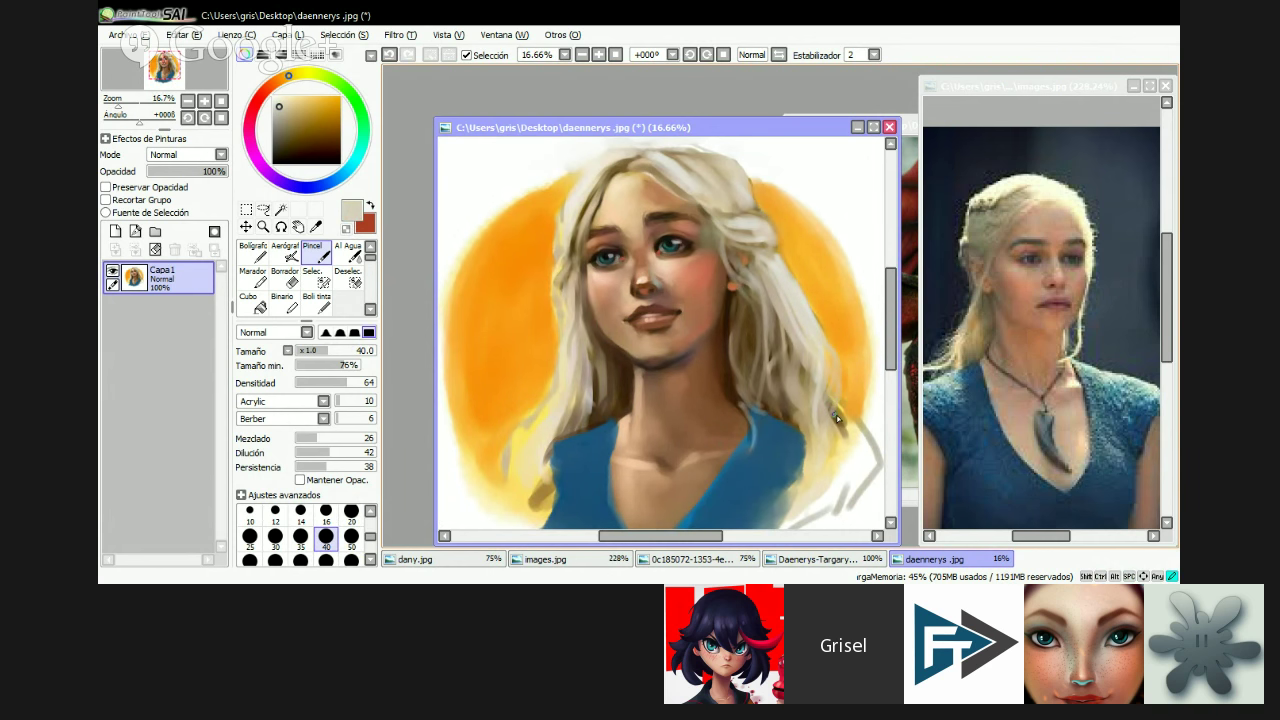
{"action": "scroll", "coordinate": [682, 268], "scroll_direction": "up", "scroll_amount": 1}
{"action": "left_click", "coordinate": [682, 268], "text": "alt"}
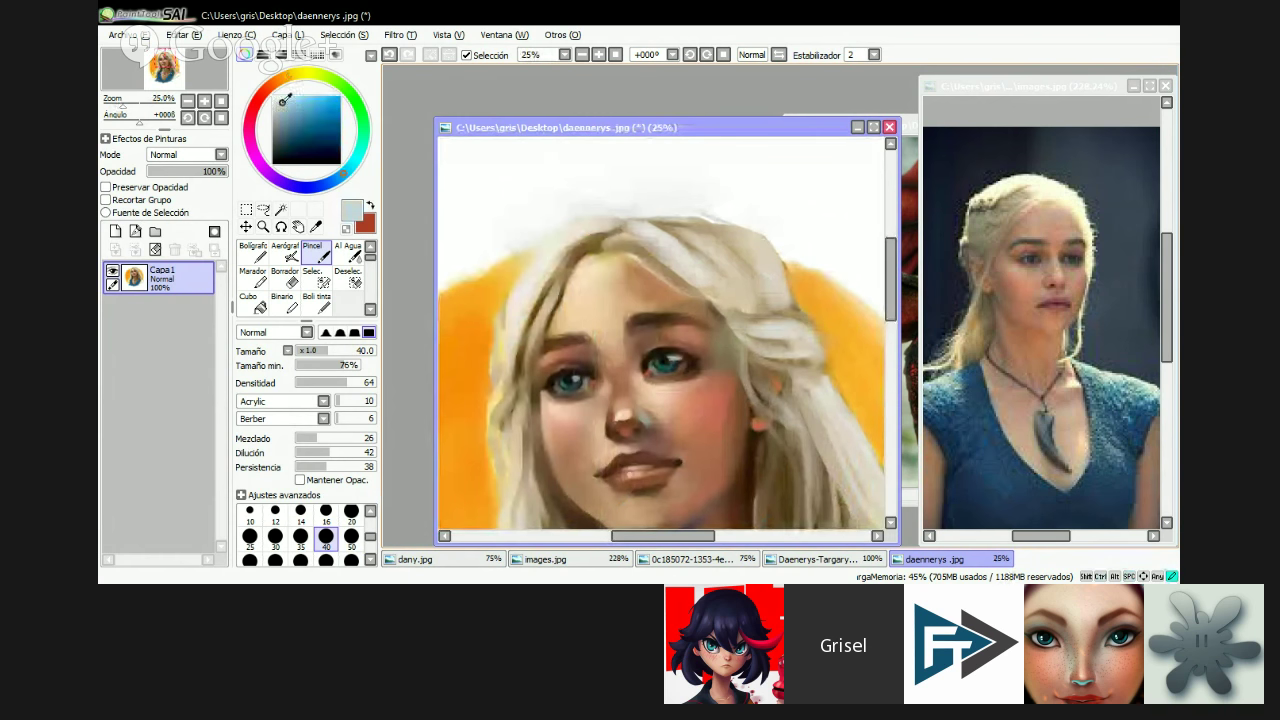
{"action": "left_click", "coordinate": [287, 97]}
{"action": "left_click", "coordinate": [265, 167]}
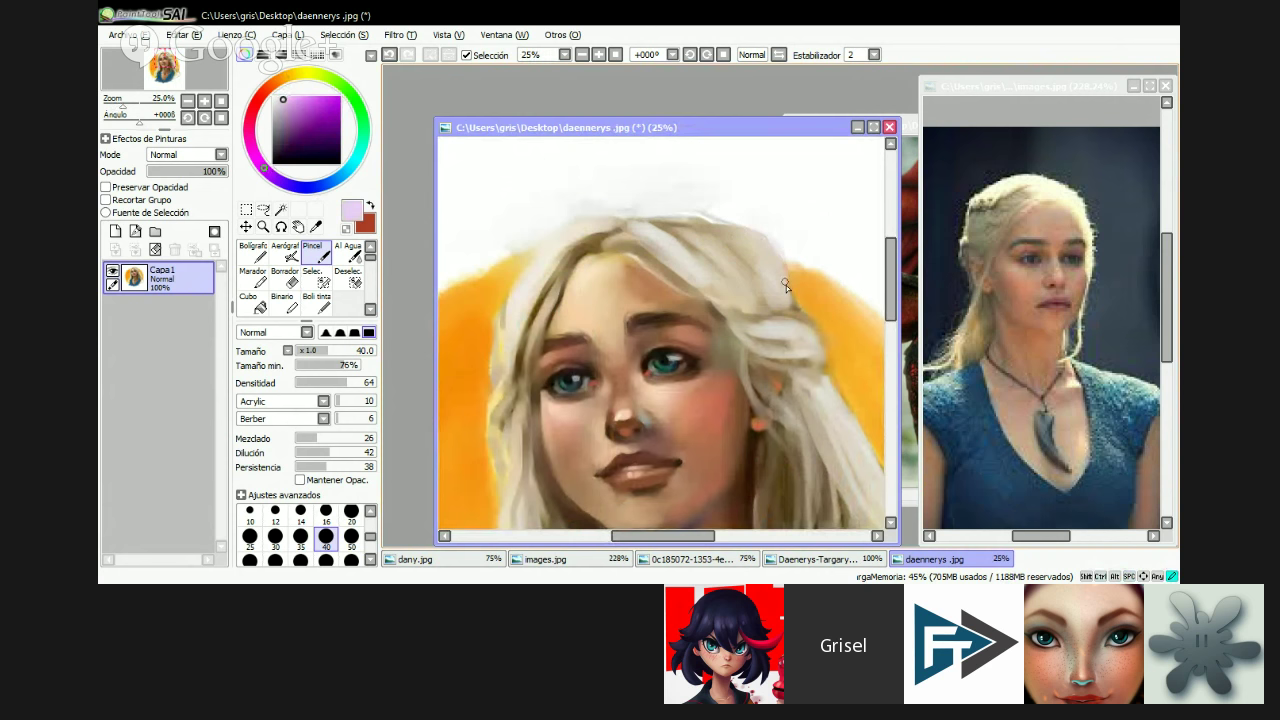
{"action": "mouse_move", "coordinate": [786, 287]}
{"action": "left_mouse_down"}
{"action": "mouse_move", "coordinate": [820, 328]}
{"action": "mouse_move", "coordinate": [807, 364]}
{"action": "mouse_move", "coordinate": [720, 318]}
{"action": "left_mouse_up"}
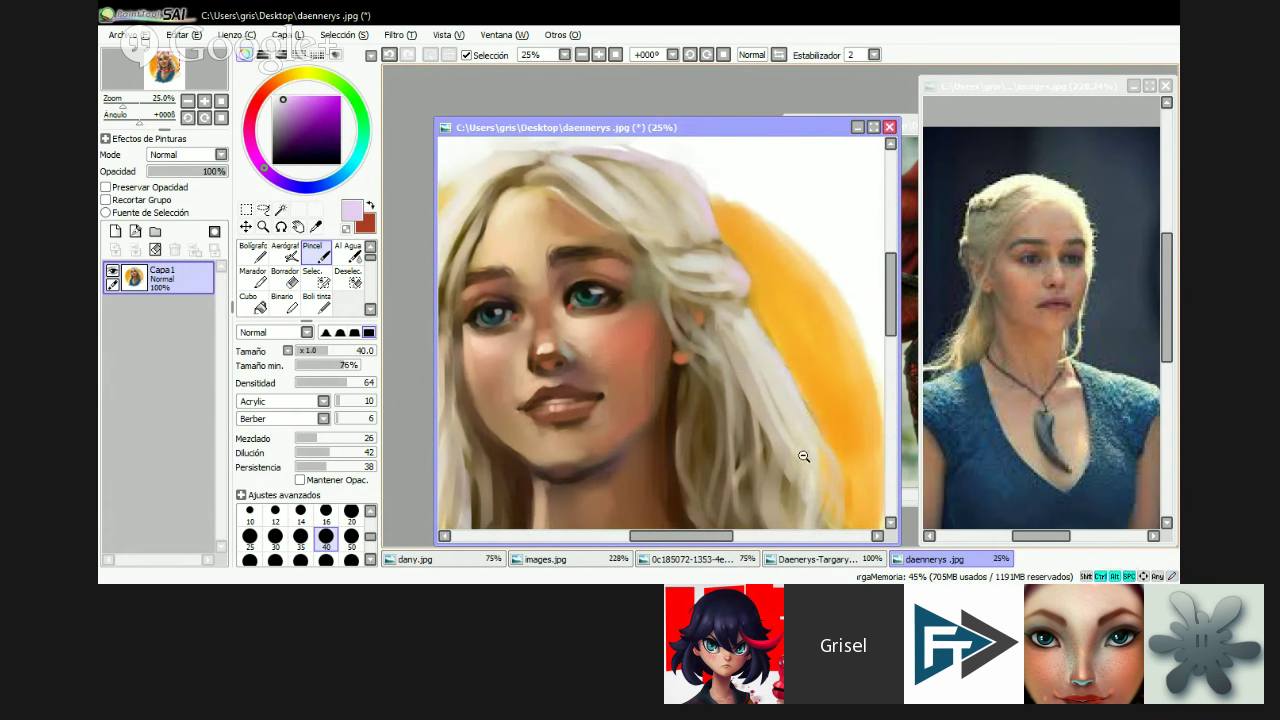
- Add pale lilac strokes along the outer edges of the long hair on both sides of the neck
{"action": "left_click", "coordinate": [803, 456], "text": "ctrl+alt"}
{"action": "left_click_drag", "start_coordinate": [695, 370], "coordinate": [769, 332]}
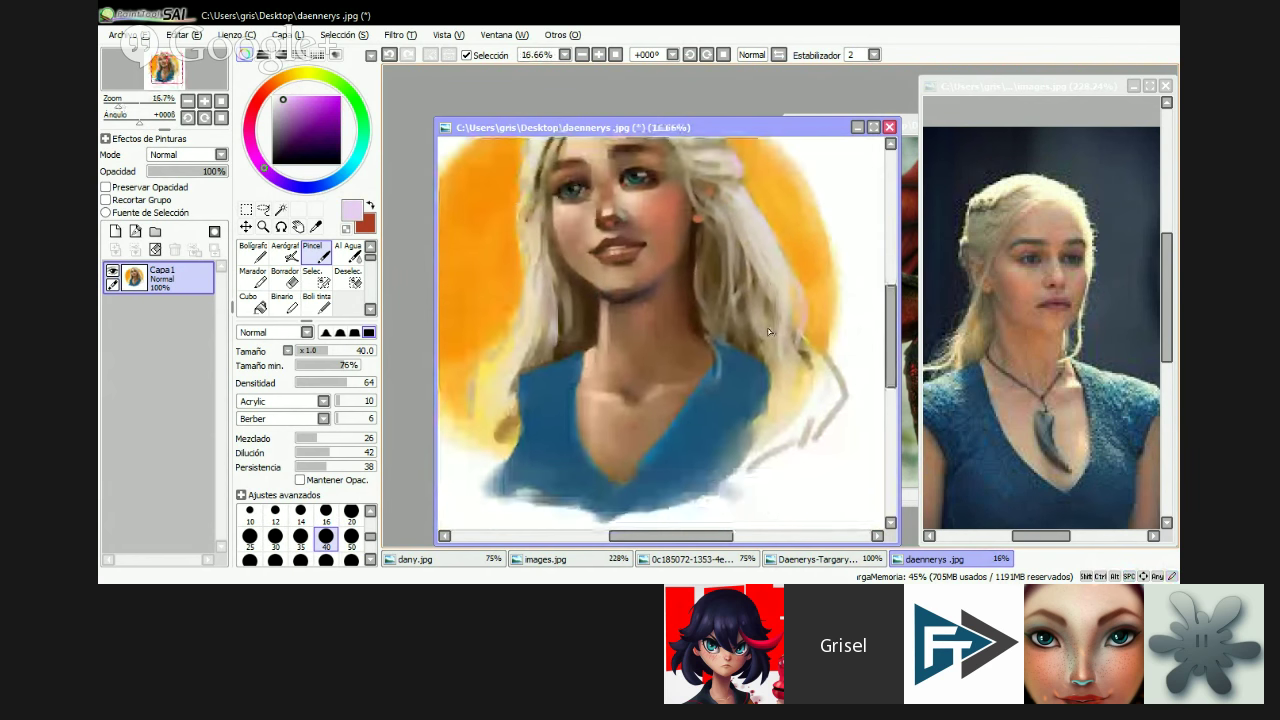
{"action": "left_click", "coordinate": [660, 246], "text": "ctrl"}
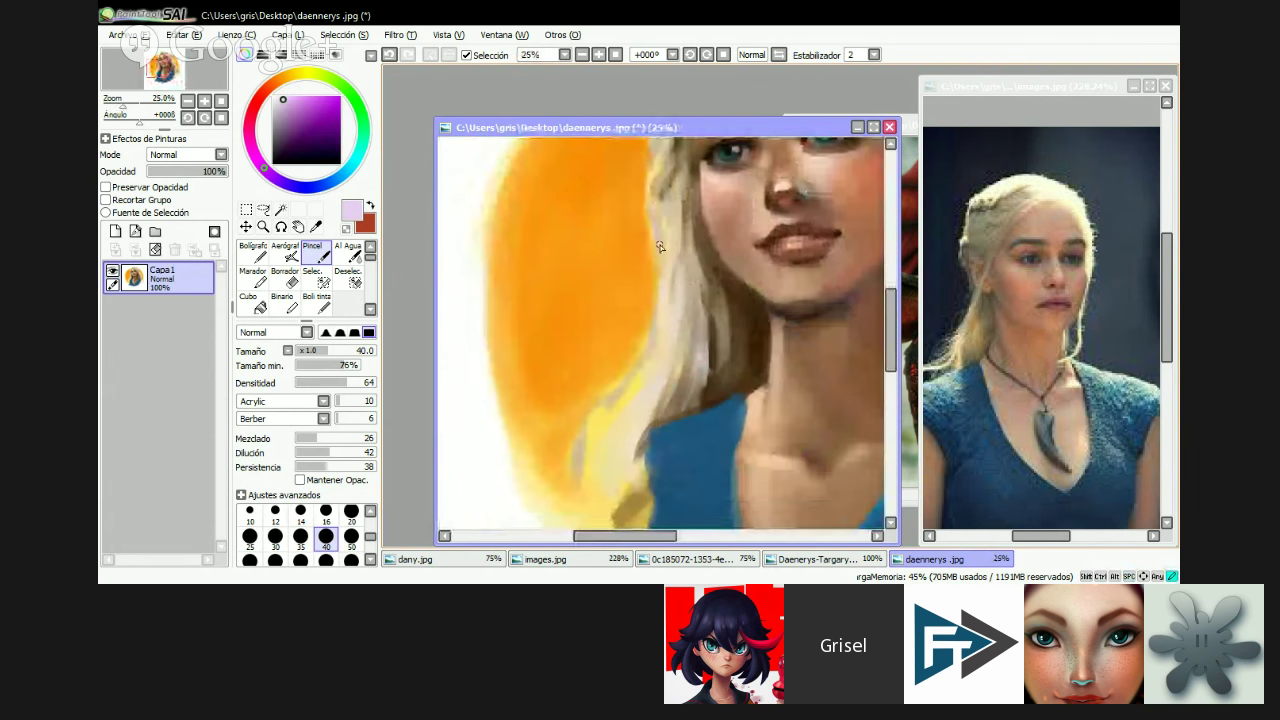
{"action": "left_click_drag", "start_coordinate": [660, 246], "coordinate": [655, 215]}
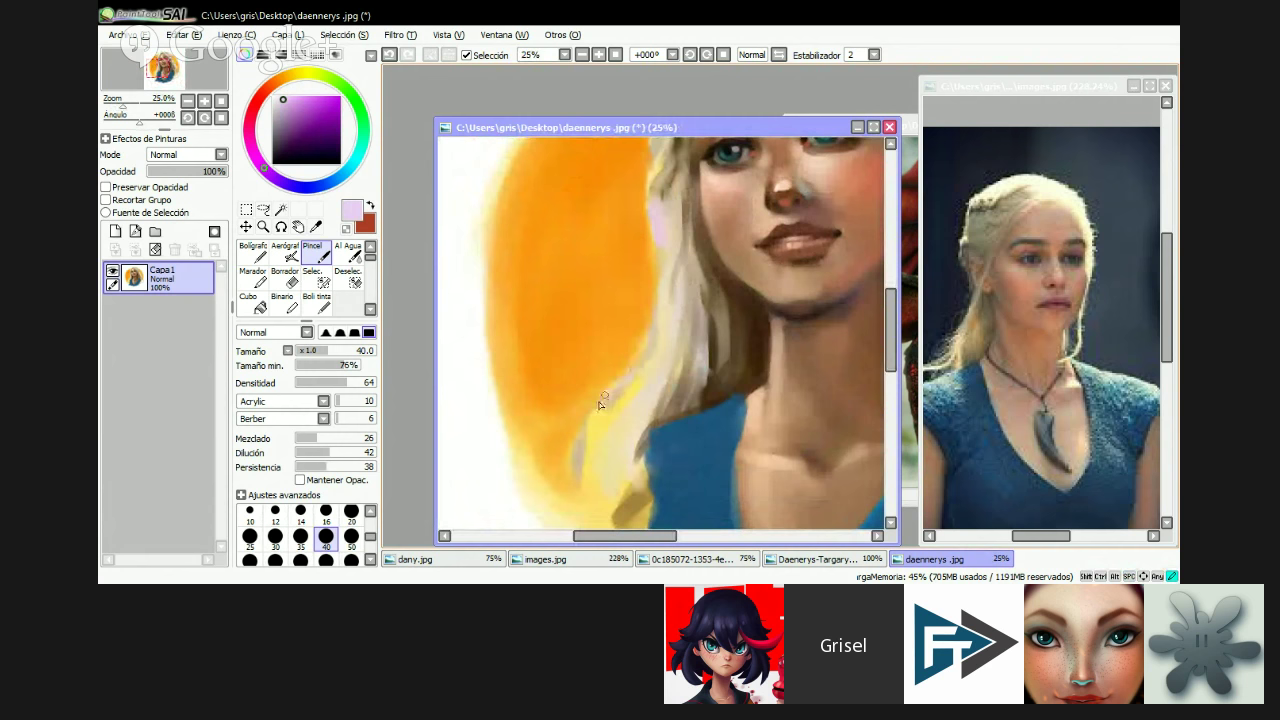
{"action": "left_click_drag", "start_coordinate": [601, 403], "coordinate": [572, 452]}
{"action": "key", "text": "space"}
{"action": "left_click_drag", "start_coordinate": [640, 356], "coordinate": [697, 347]}
{"action": "left_click", "coordinate": [669, 229], "text": "ctrl+alt"}
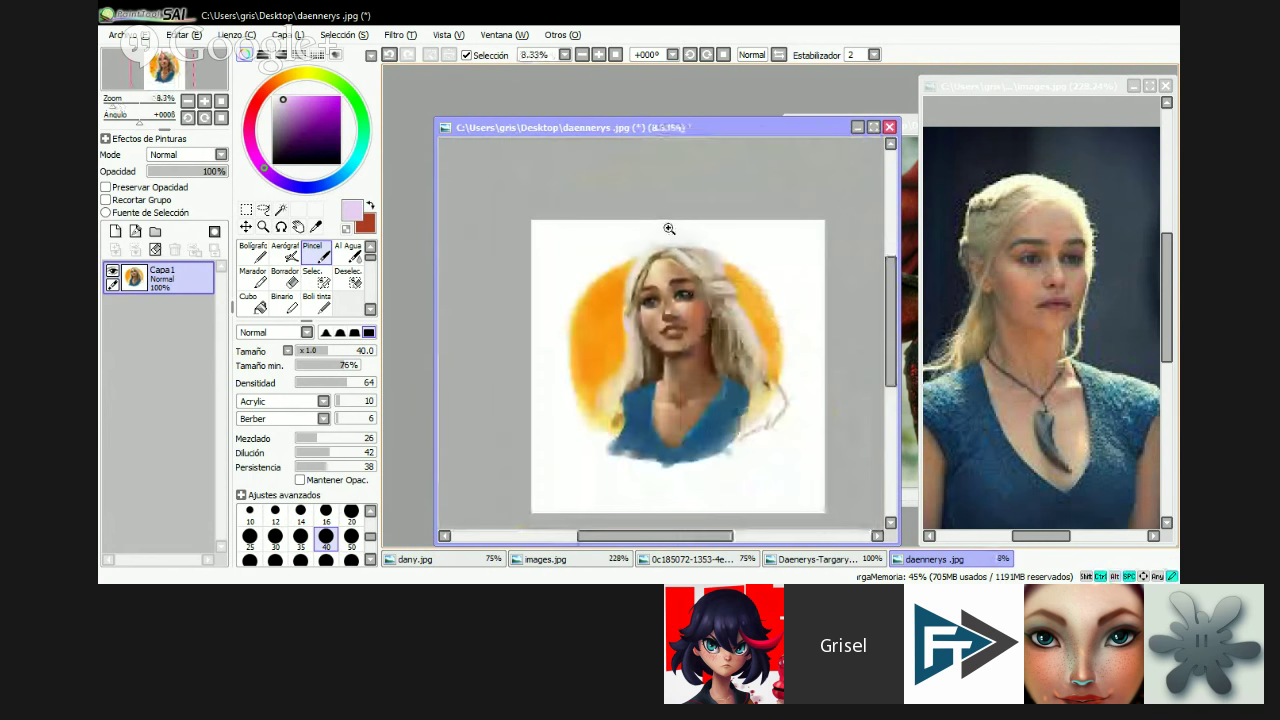
- Choose a dark brown and paint fine shadow strokes in the braid and in the hair beside the opposite temple
{"action": "left_click", "coordinate": [718, 282], "text": "ctrl"}
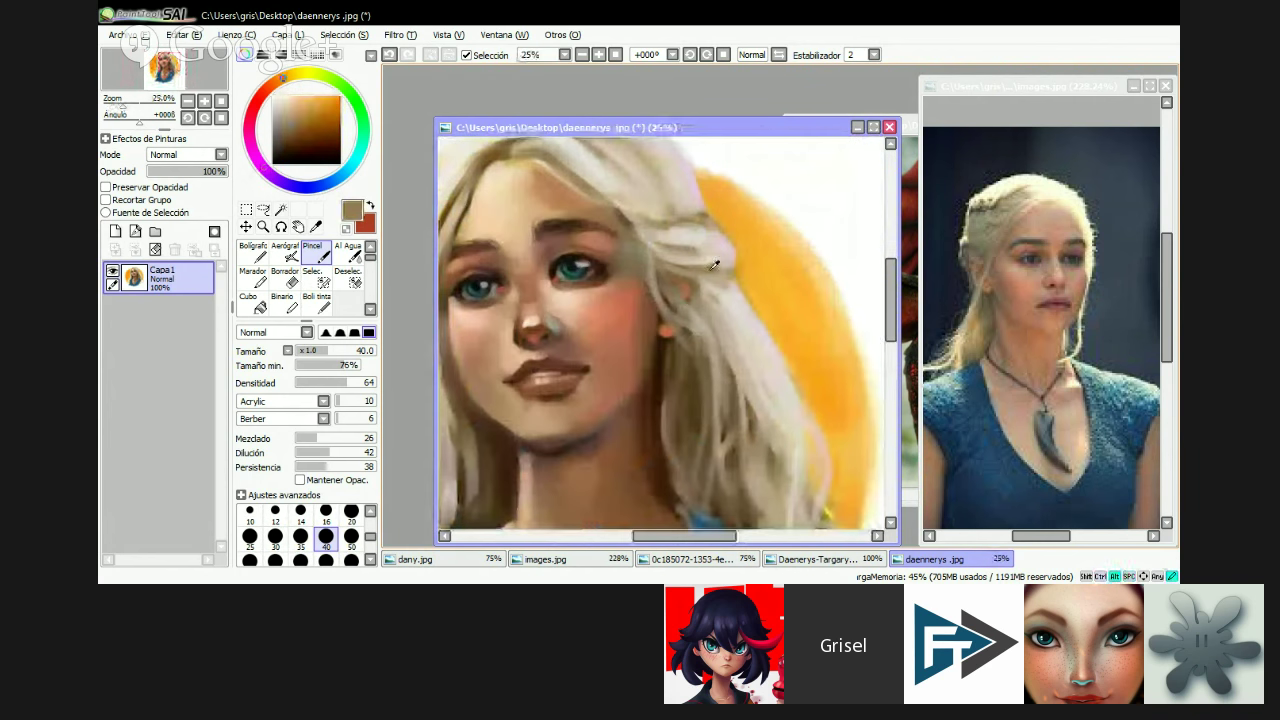
{"action": "left_click", "coordinate": [718, 282], "text": "alt"}
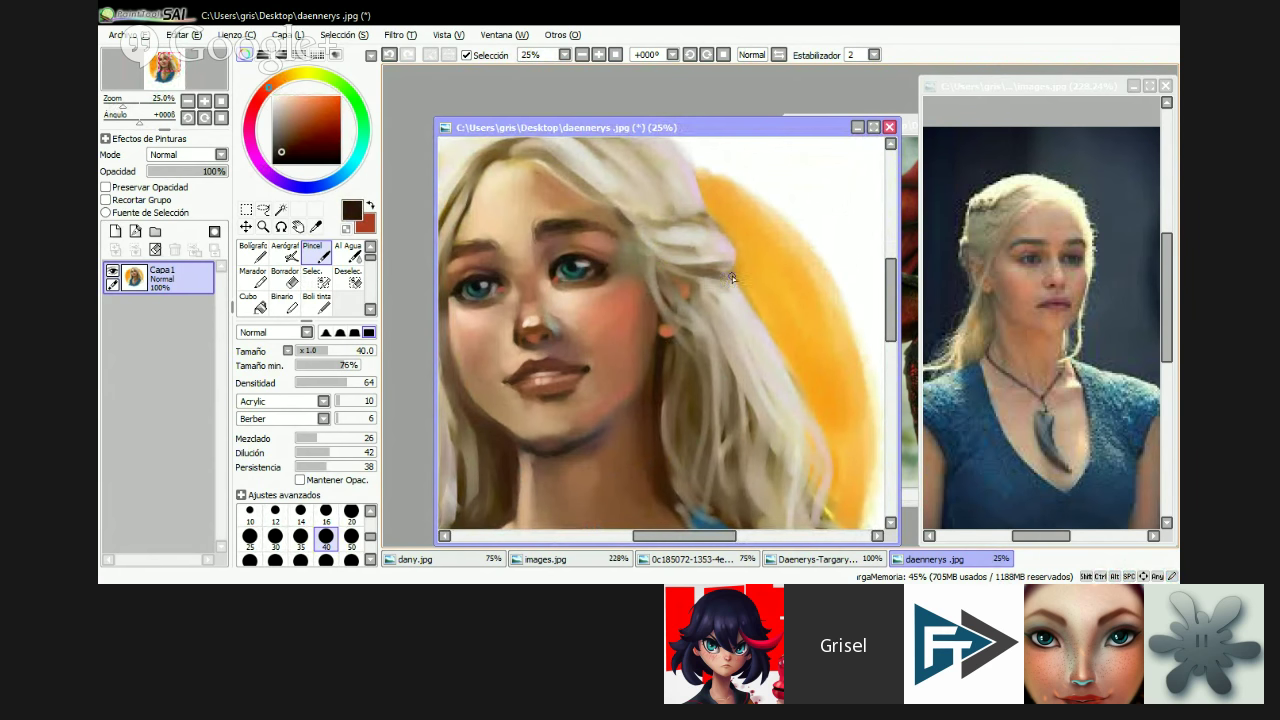
{"action": "left_click_drag", "start_coordinate": [724, 280], "coordinate": [645, 261]}
{"action": "left_click_drag", "start_coordinate": [617, 211], "coordinate": [674, 253]}
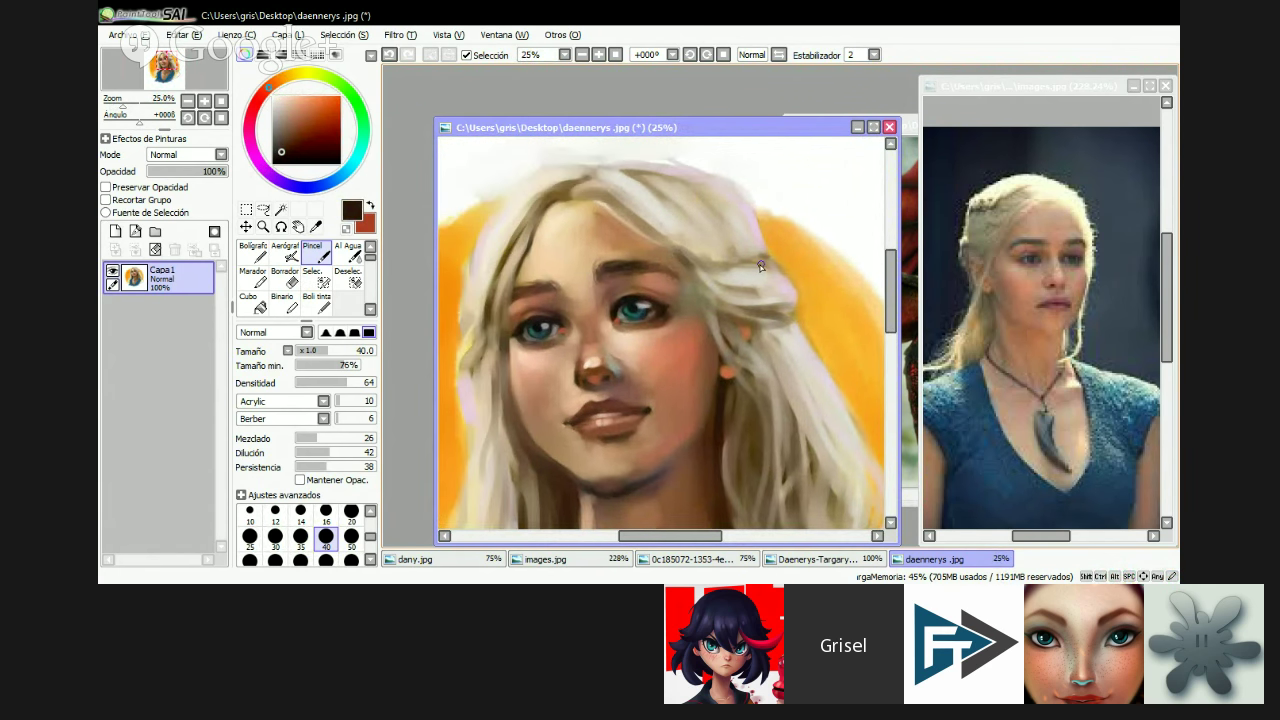
{"action": "mouse_move", "coordinate": [756, 277]}
{"action": "left_mouse_down"}
{"action": "mouse_move", "coordinate": [716, 296]}
{"action": "mouse_move", "coordinate": [796, 298]}
{"action": "left_mouse_up"}
{"action": "mouse_move", "coordinate": [524, 312]}
{"action": "left_mouse_down"}
{"action": "mouse_move", "coordinate": [629, 302]}
{"action": "mouse_move", "coordinate": [580, 321]}
{"action": "mouse_move", "coordinate": [604, 336]}
{"action": "left_mouse_up"}
{"action": "left_click_drag", "start_coordinate": [572, 381], "coordinate": [612, 334]}
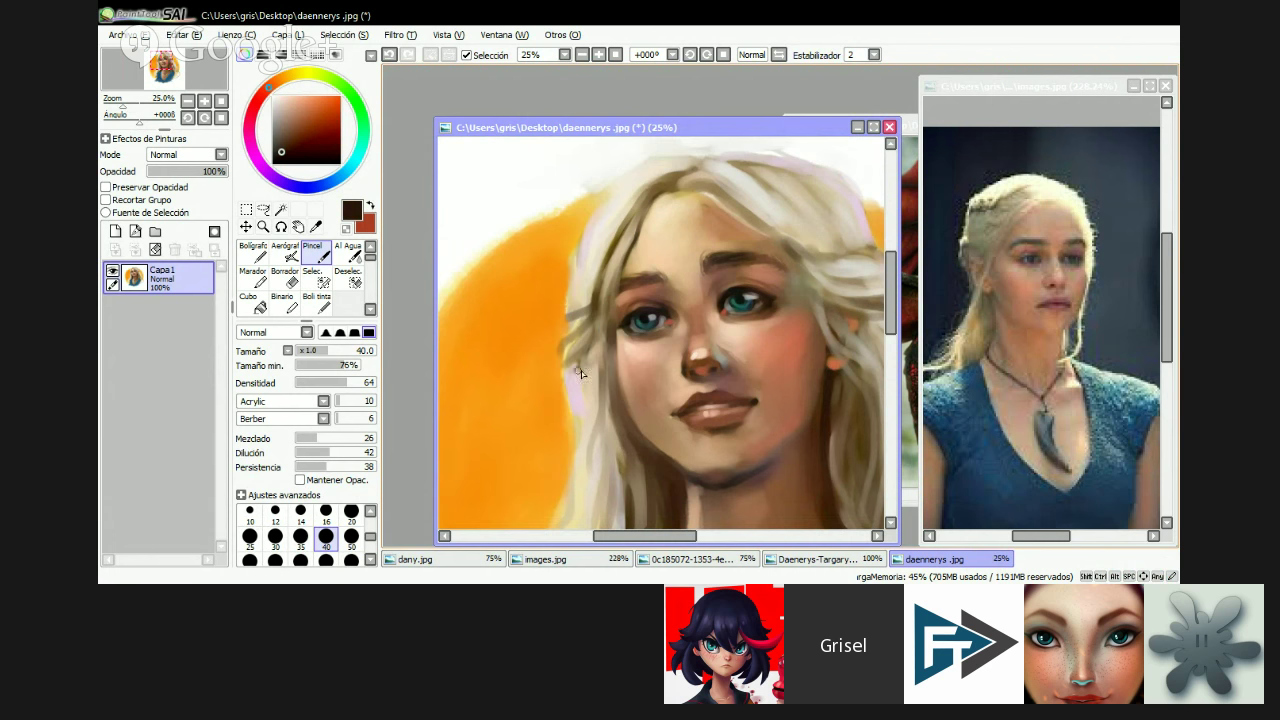
- Sample the background orange and clean up the outer edge of the hair beside the face
{"action": "left_click_drag", "start_coordinate": [700, 360], "coordinate": [688, 353]}
{"action": "left_click", "coordinate": [553, 282], "text": "alt"}
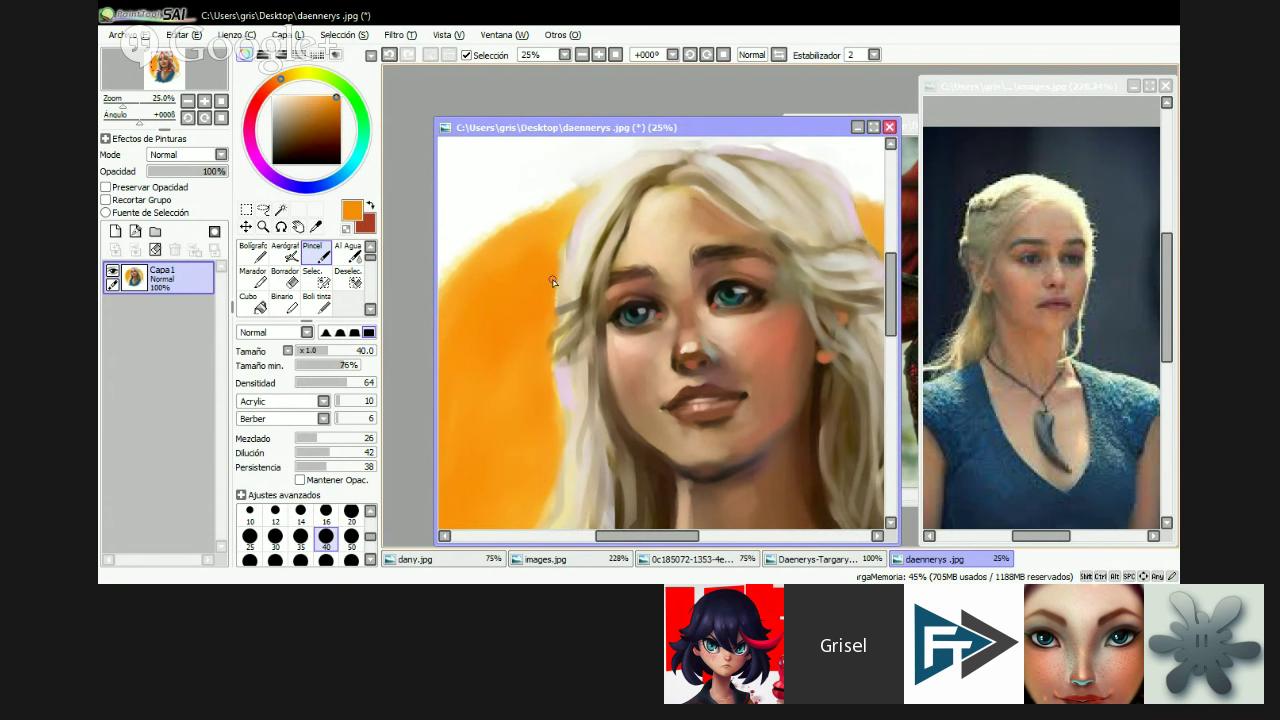
{"action": "mouse_move", "coordinate": [550, 335]}
{"action": "left_mouse_down"}
{"action": "mouse_move", "coordinate": [562, 372]}
{"action": "mouse_move", "coordinate": [552, 384]}
{"action": "left_mouse_up"}
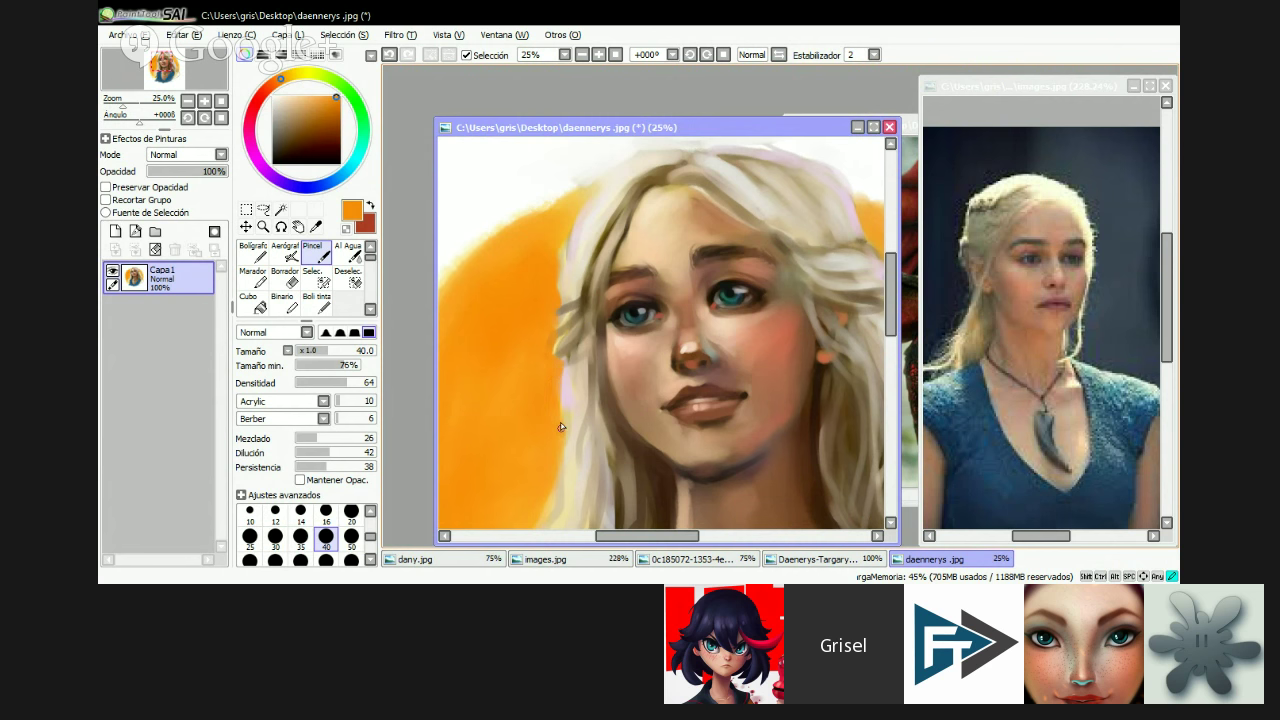
- Sample dark brown tones from the portrait and deepen the shadow along the jawline and the hair beside the neck
{"action": "right_click", "coordinate": [662, 382], "text": "ctrl"}
{"action": "left_click_drag", "start_coordinate": [662, 382], "coordinate": [623, 256]}
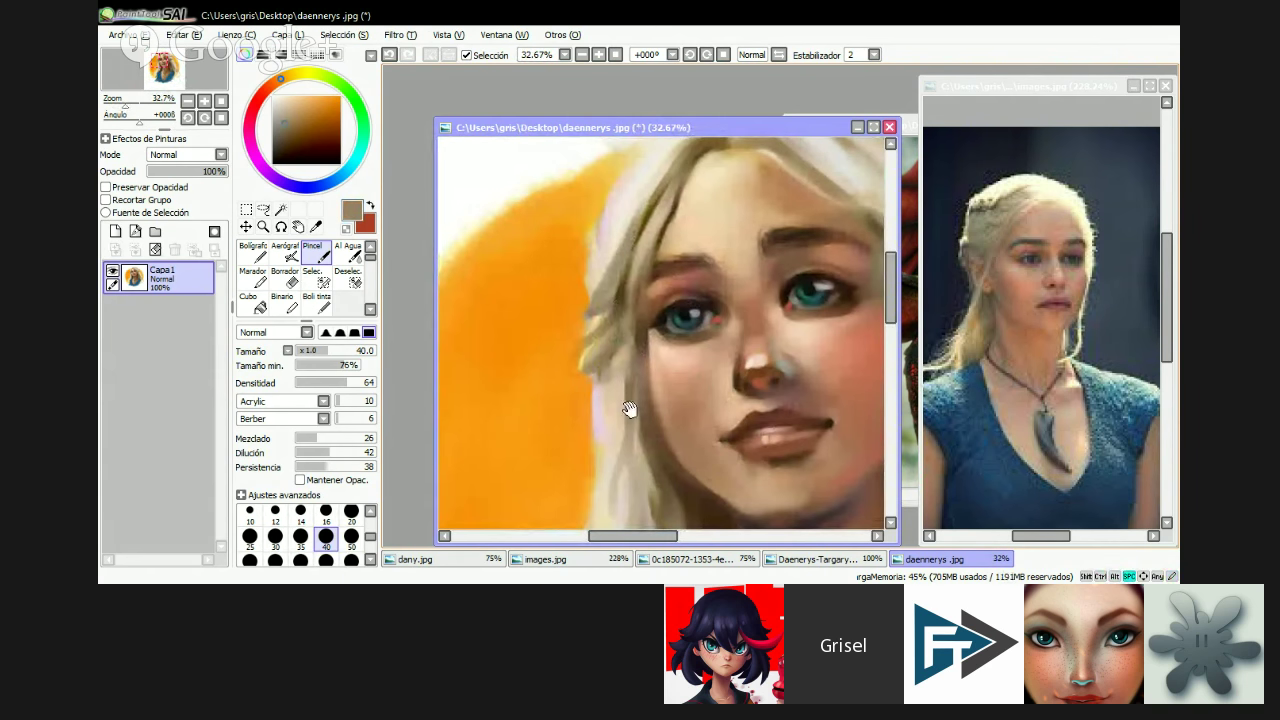
{"action": "left_click_drag", "start_coordinate": [628, 408], "coordinate": [597, 368]}
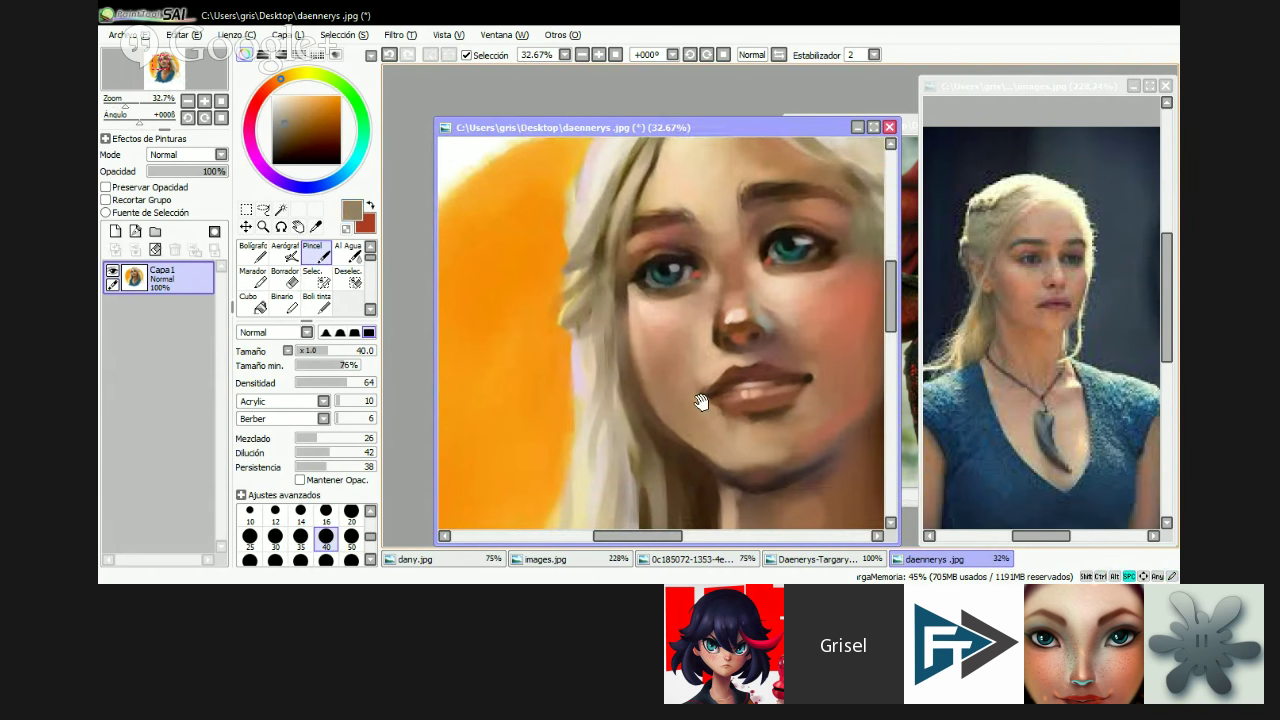
{"action": "mouse_move", "coordinate": [700, 400]}
{"action": "left_mouse_down"}
{"action": "mouse_move", "coordinate": [700, 371]}
{"action": "mouse_move", "coordinate": [600, 218]}
{"action": "left_mouse_up"}
{"action": "left_click", "coordinate": [632, 230], "text": "alt"}
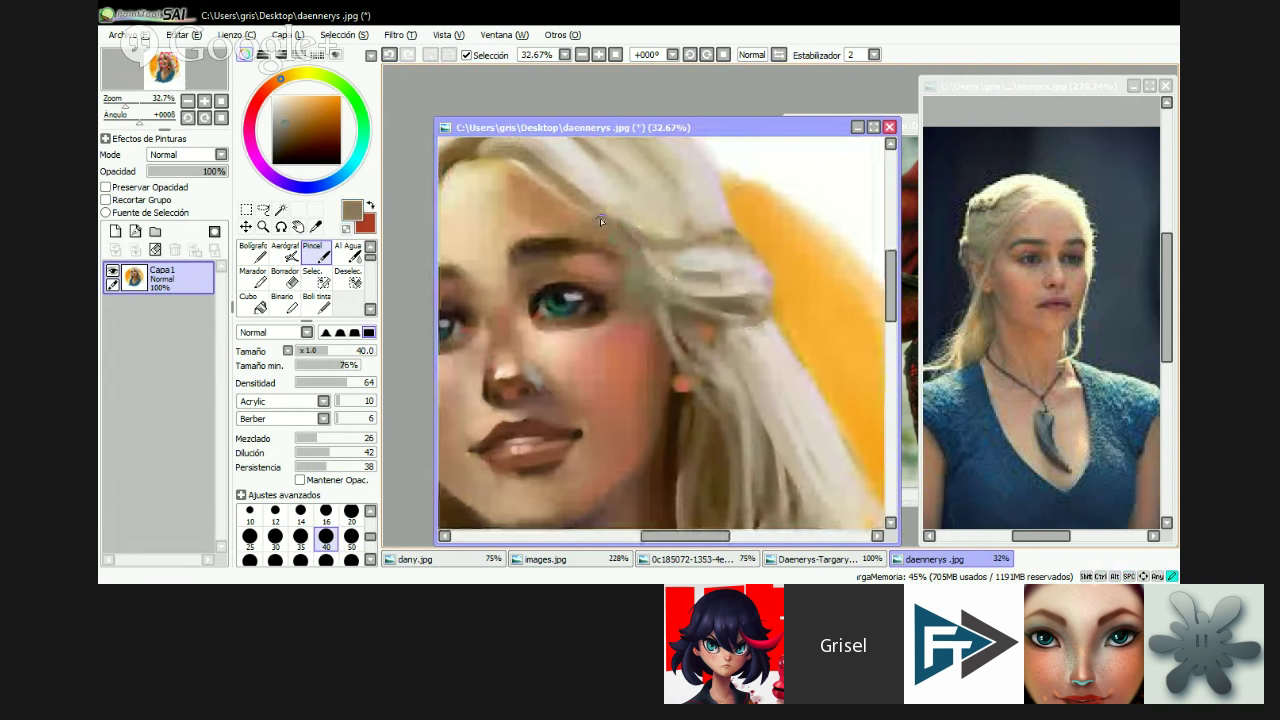
{"action": "left_click", "coordinate": [750, 352], "text": "ctrl"}
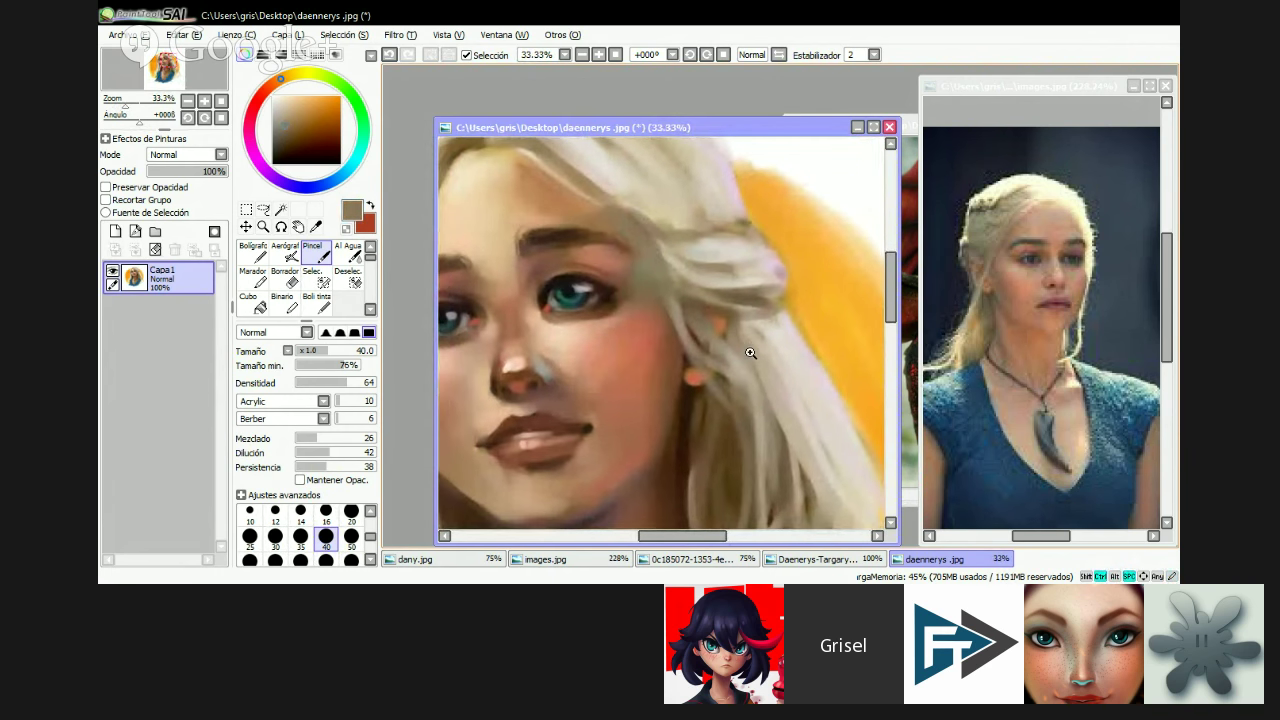
{"action": "left_click", "coordinate": [703, 352], "text": "ctrl+alt"}
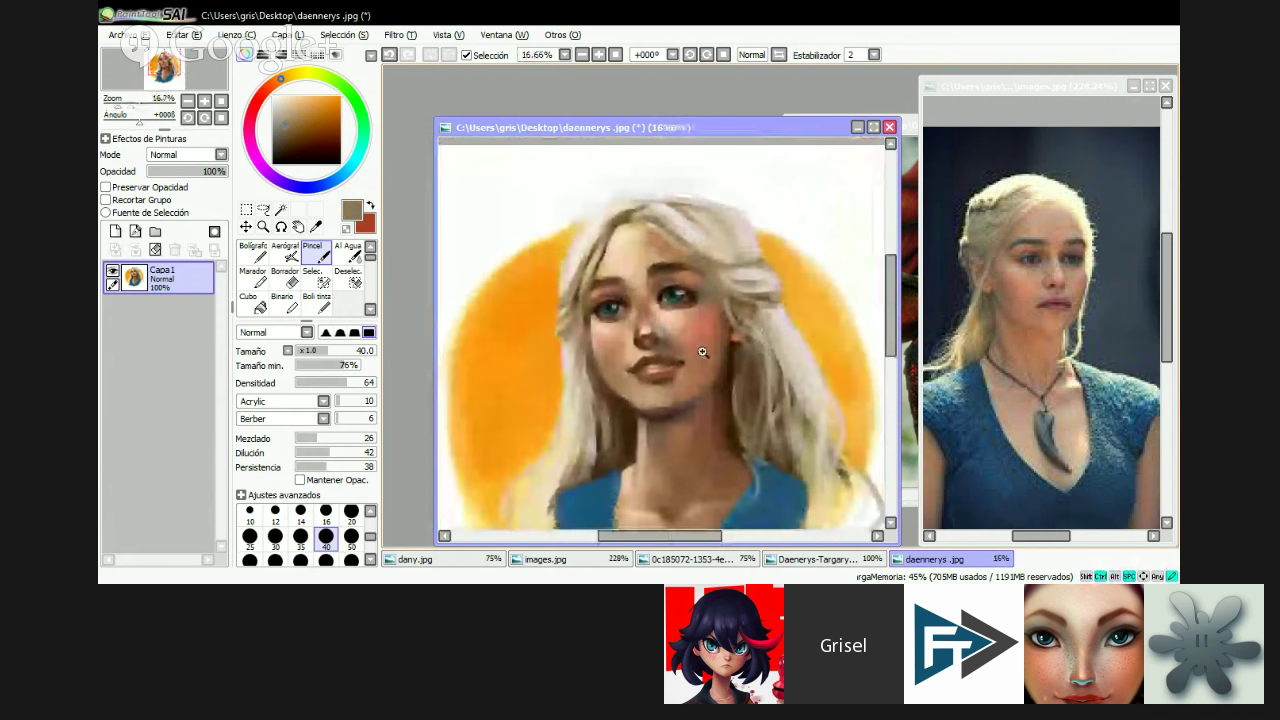
{"action": "left_click", "coordinate": [703, 352], "text": "ctrl"}
{"action": "left_click", "coordinate": [664, 392], "text": "alt"}
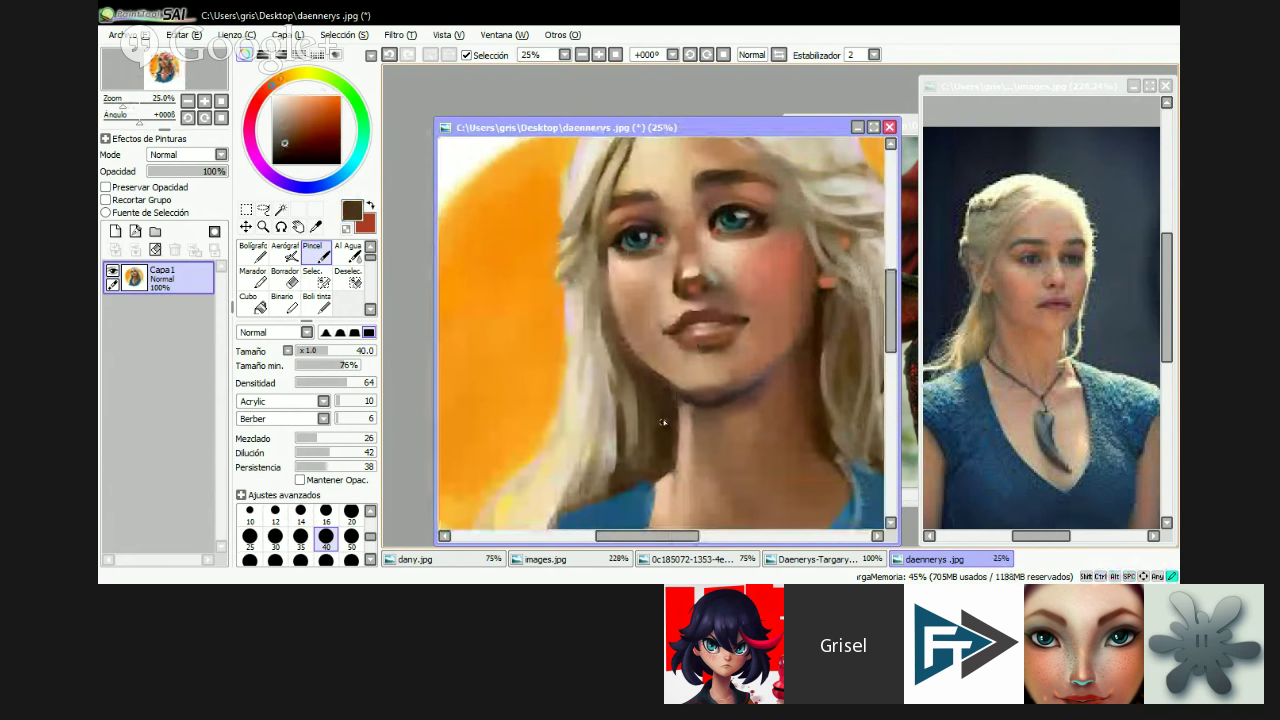
{"action": "left_click", "coordinate": [658, 400], "text": "alt"}
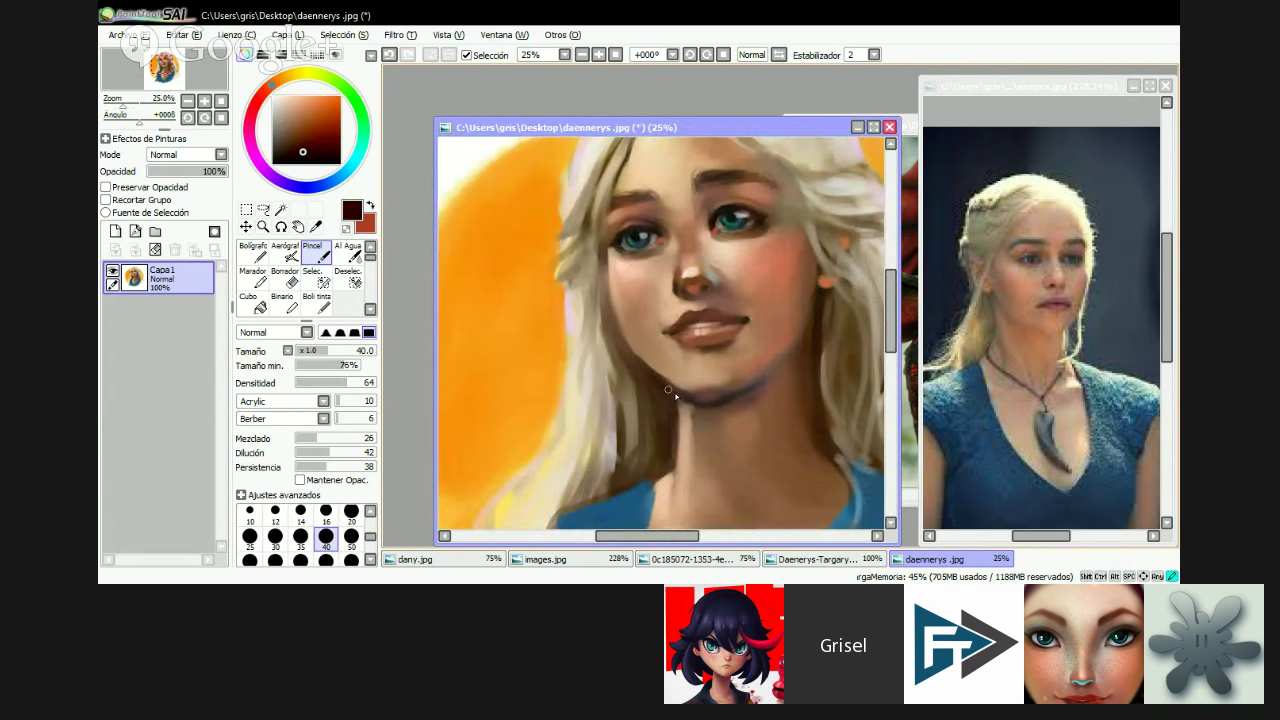
{"action": "mouse_move", "coordinate": [660, 394]}
{"action": "left_mouse_down"}
{"action": "mouse_move", "coordinate": [733, 390]}
{"action": "mouse_move", "coordinate": [798, 350]}
{"action": "left_mouse_up"}
- Paint a pale skin rim along the far jaw and a salmon touch at the neck base, blended with the size 100 watercolour brush
{"action": "left_click", "coordinate": [790, 315], "text": "alt"}
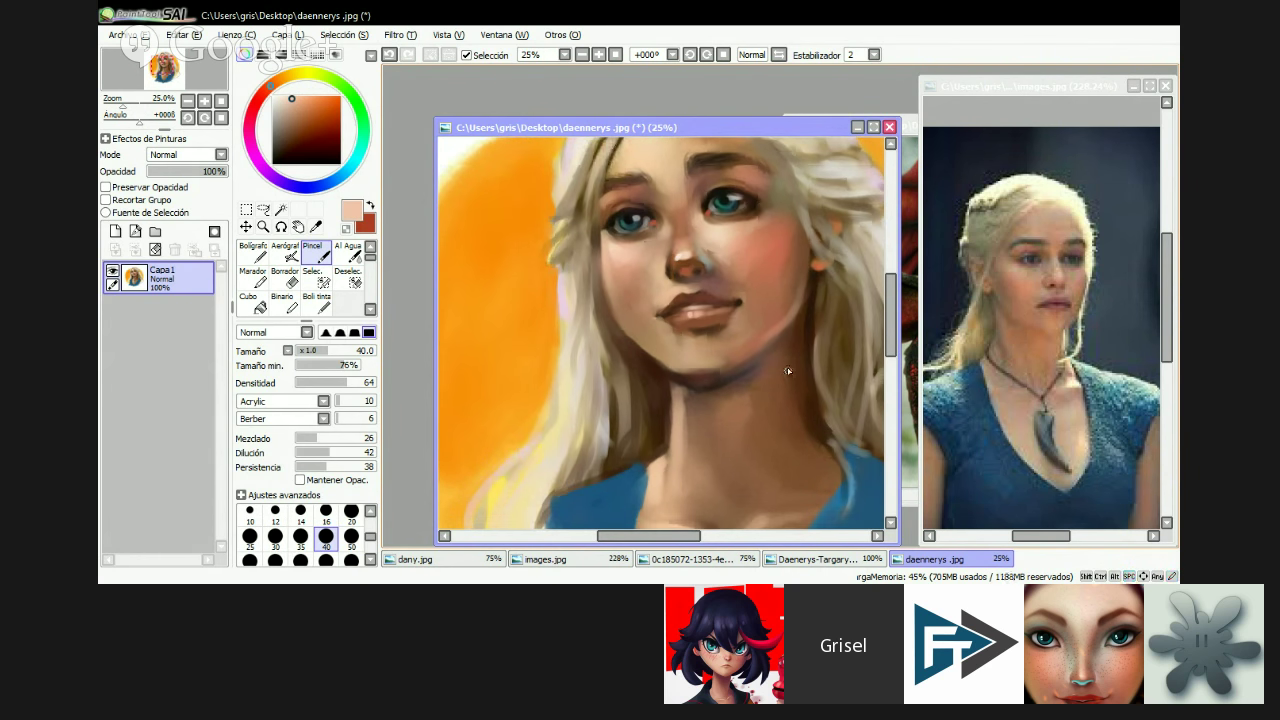
{"action": "left_click_drag", "start_coordinate": [802, 348], "coordinate": [815, 435]}
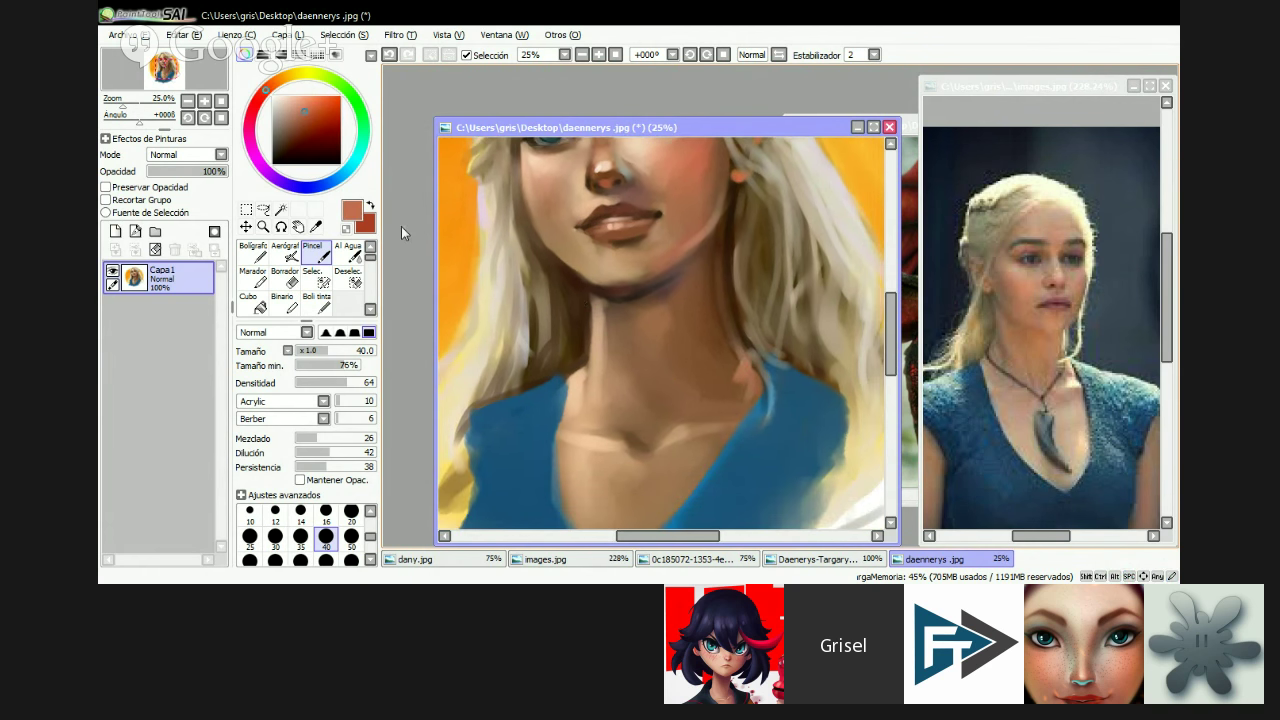
{"action": "left_click", "coordinate": [347, 251]}
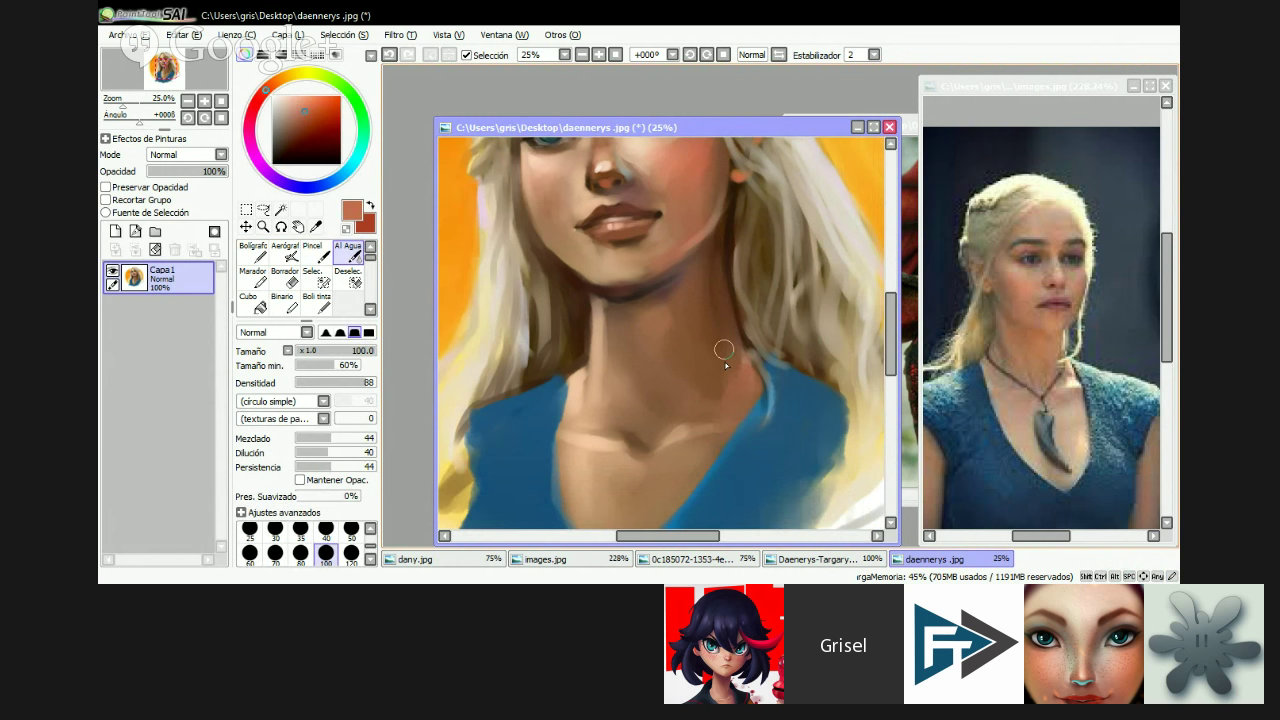
{"action": "left_click_drag", "start_coordinate": [724, 349], "coordinate": [720, 415]}
- Airbrush a soft salmon tone over the chest beside the dress neckline, with the brush size set to 300
{"action": "scroll", "coordinate": [720, 415], "scroll_direction": "down", "scroll_amount": 2}
{"action": "scroll", "coordinate": [697, 457], "scroll_direction": "up", "scroll_amount": 1}
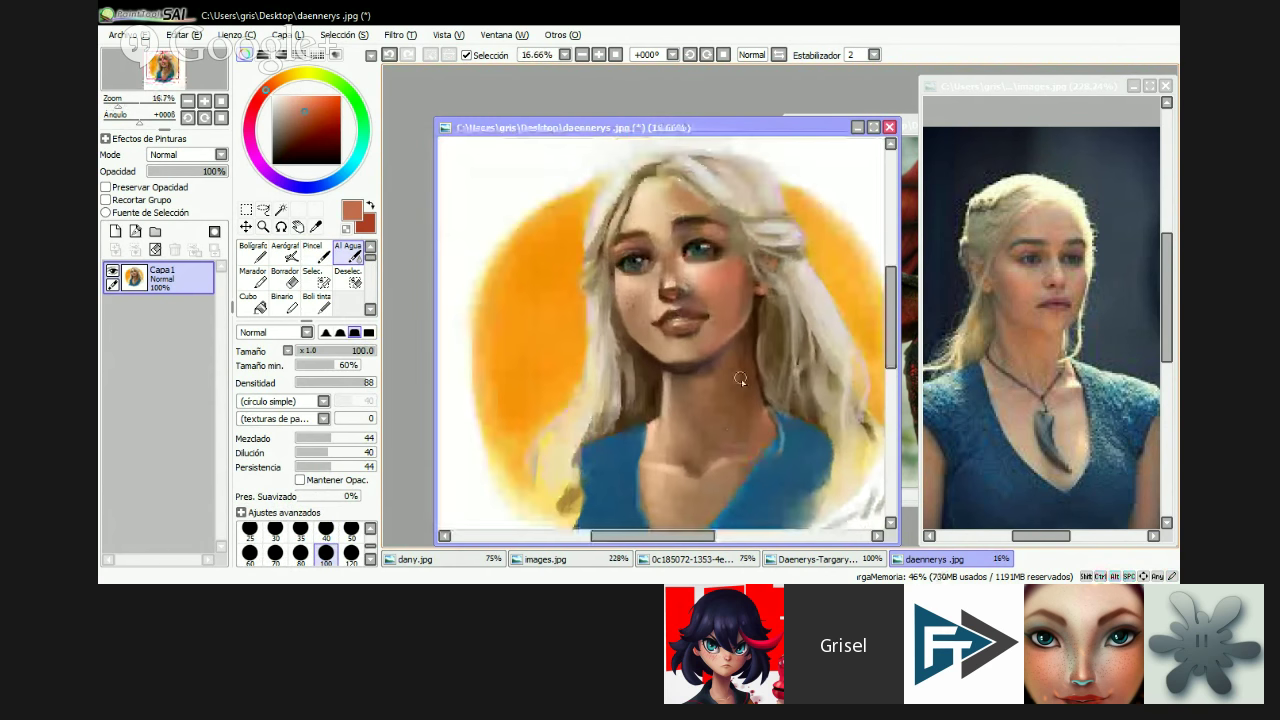
{"action": "left_click_drag", "start_coordinate": [740, 379], "coordinate": [456, 249]}
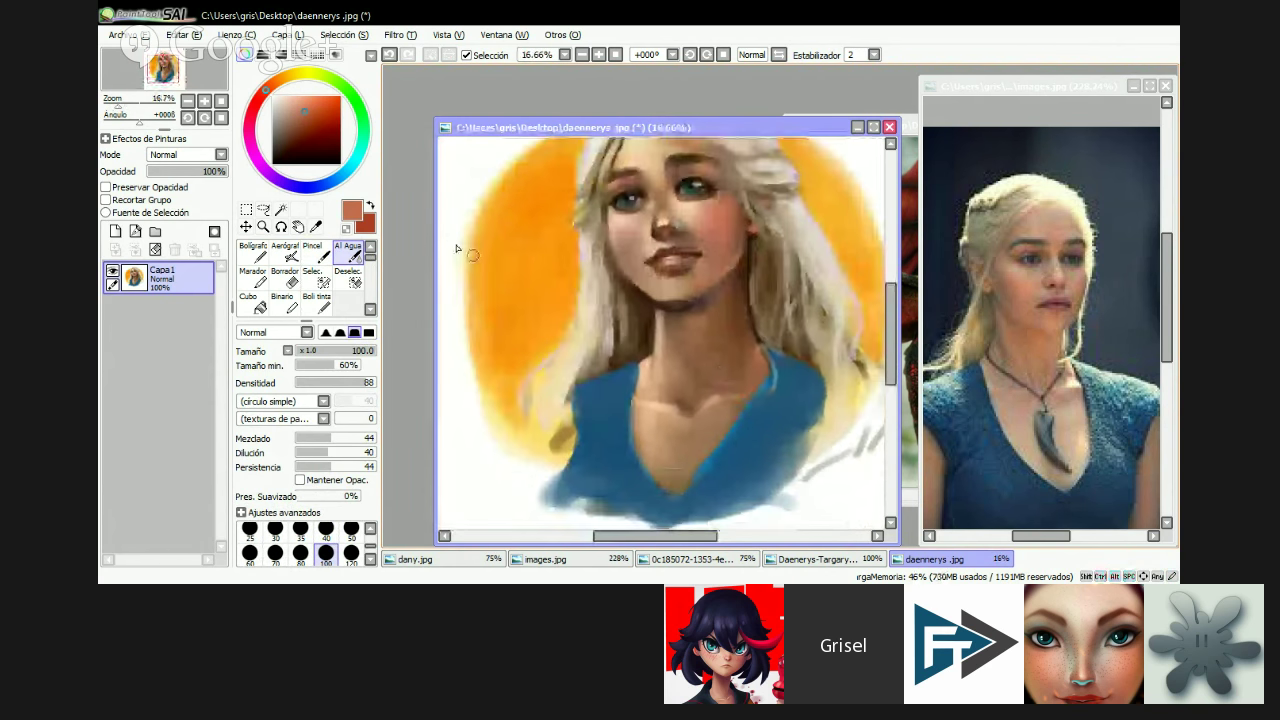
{"action": "key", "text": "v"}
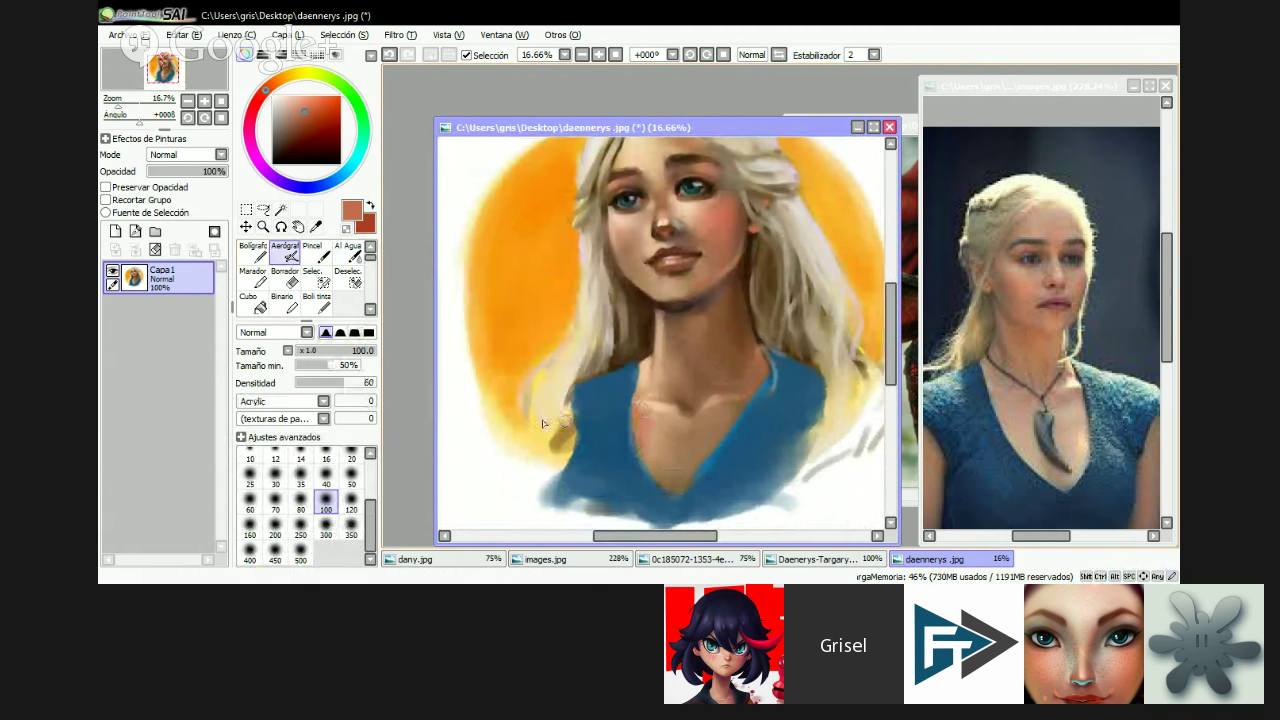
{"action": "left_click", "coordinate": [326, 530]}
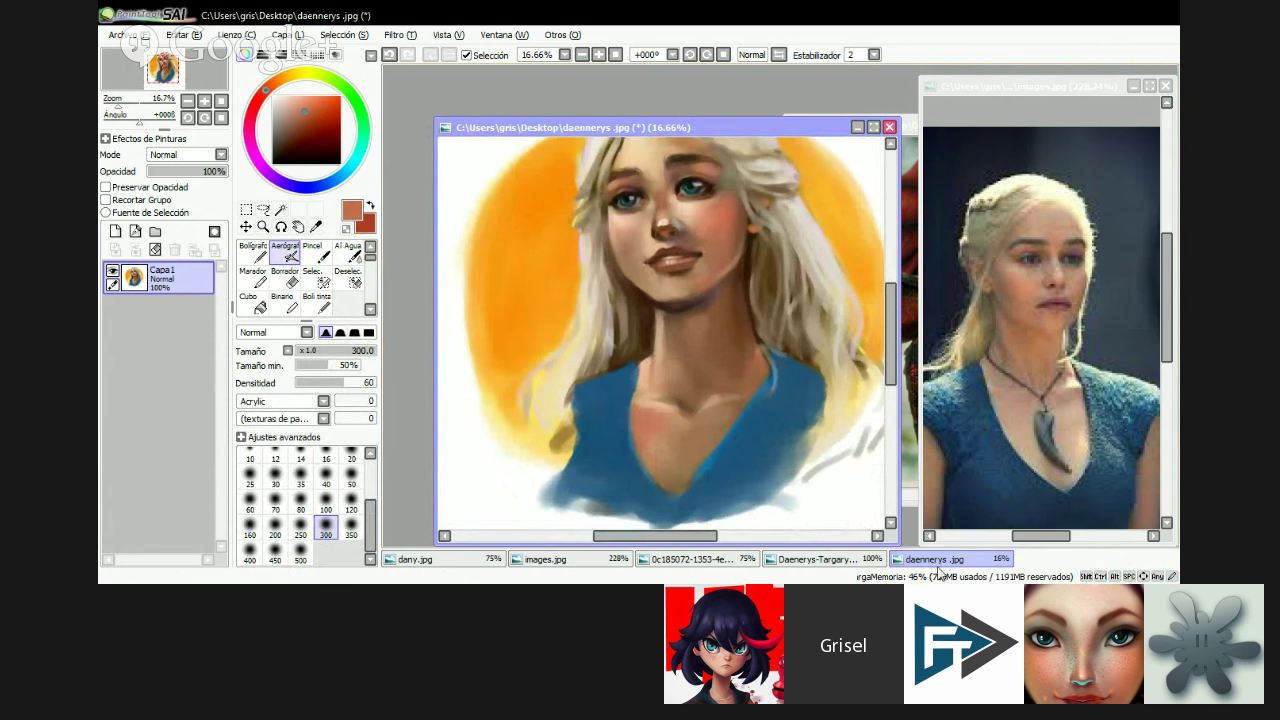
{"action": "scroll", "coordinate": [775, 405], "scroll_direction": "down", "scroll_amount": 2}
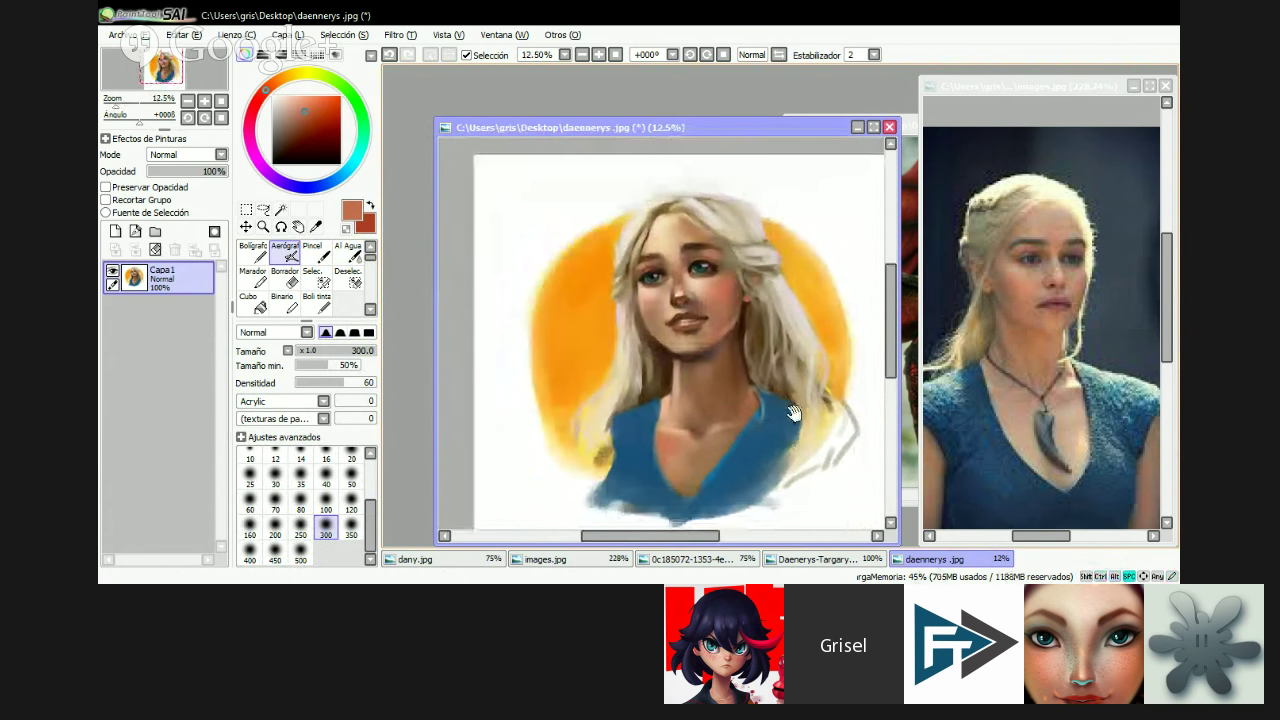
{"action": "scroll", "coordinate": [805, 410], "scroll_direction": "up", "scroll_amount": 3}
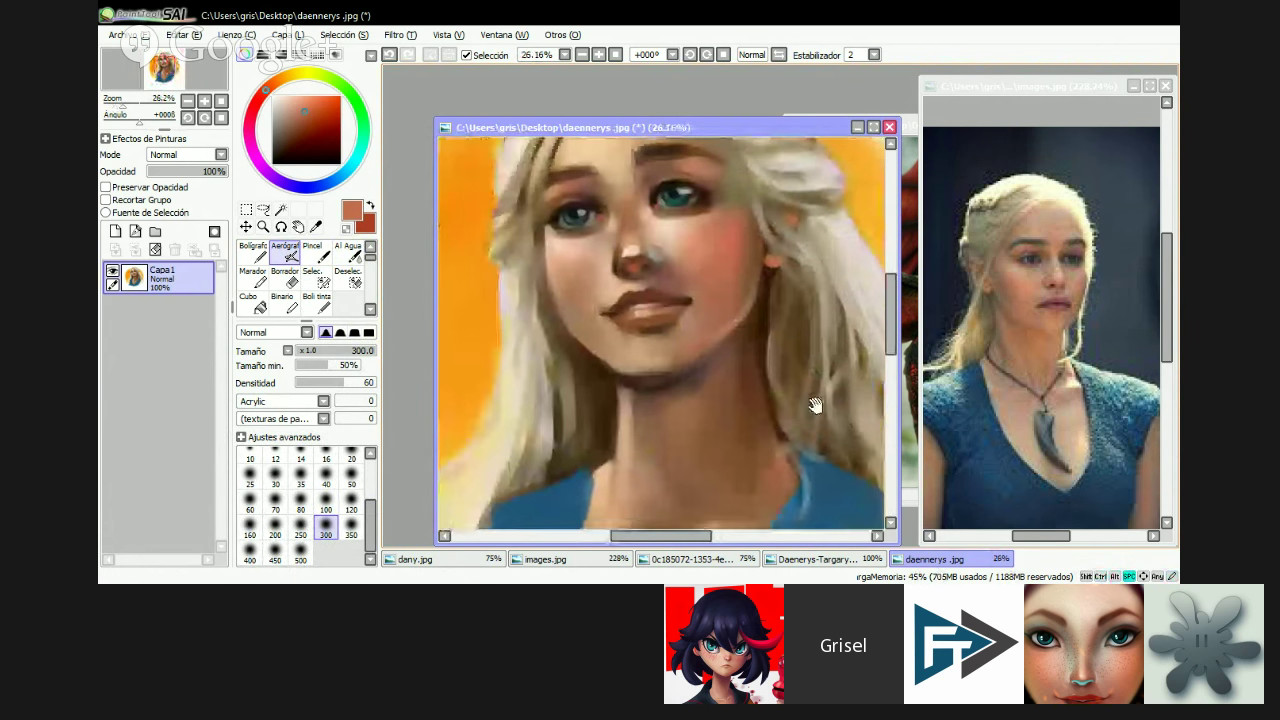
- Sample a dark brown and refine the hair shadows beside the jaw and below the ear with the size 40 brush
{"action": "left_click", "coordinate": [705, 372], "text": "alt"}
{"action": "mouse_move", "coordinate": [709, 394]}
{"action": "left_mouse_down"}
{"action": "mouse_move", "coordinate": [804, 384]}
{"action": "mouse_move", "coordinate": [795, 334]}
{"action": "left_mouse_up"}
{"action": "left_click", "coordinate": [760, 370], "text": "alt"}
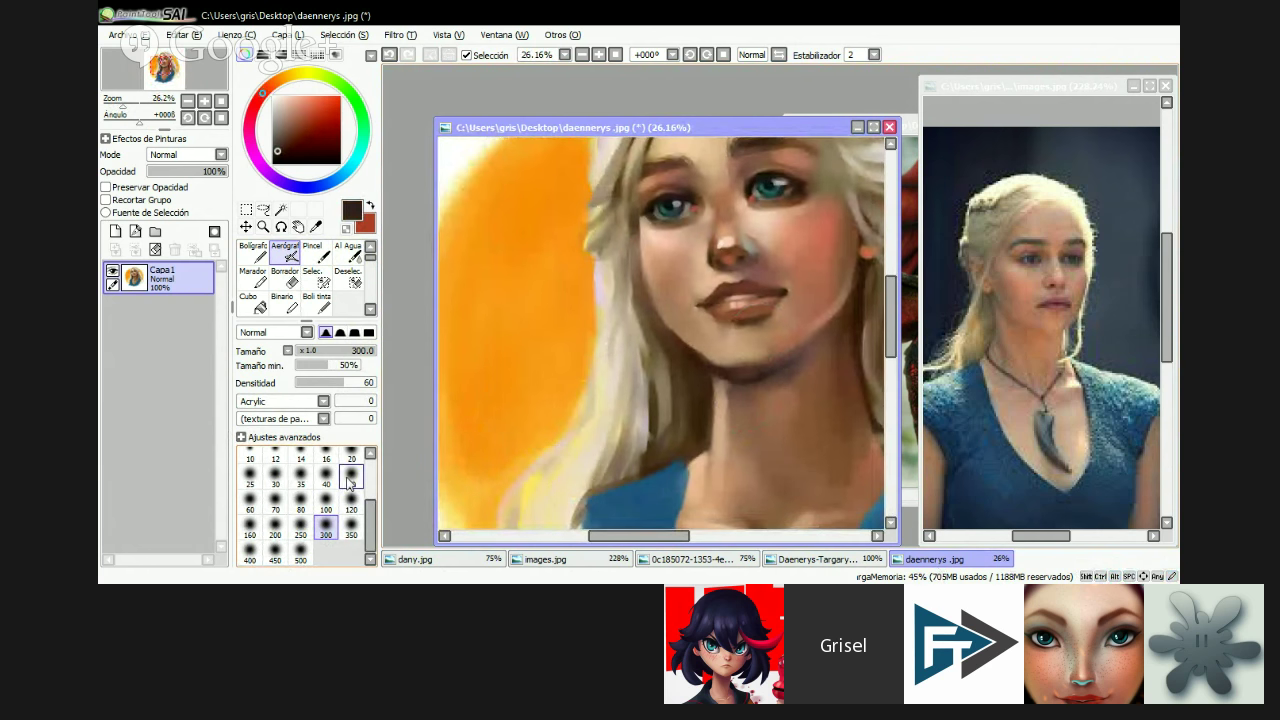
{"action": "key", "text": "b"}
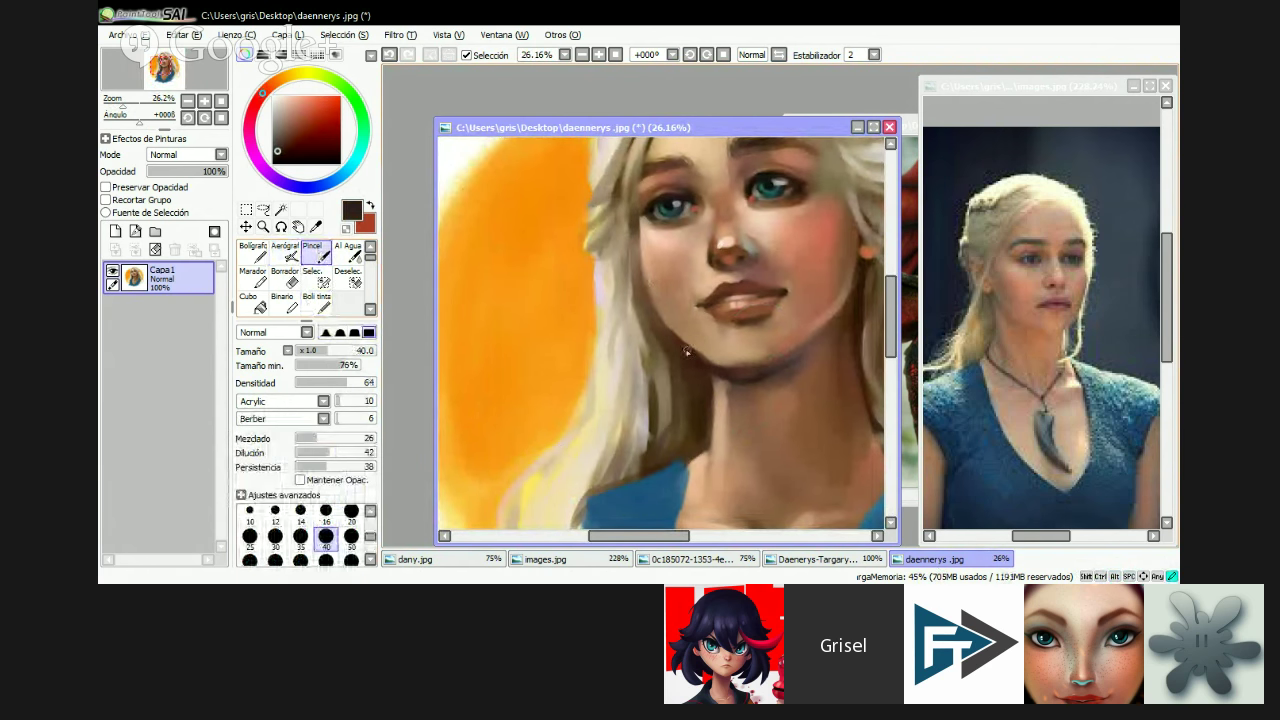
{"action": "key", "text": "ctrl+z"}
{"action": "left_click_drag", "start_coordinate": [829, 351], "coordinate": [799, 376]}
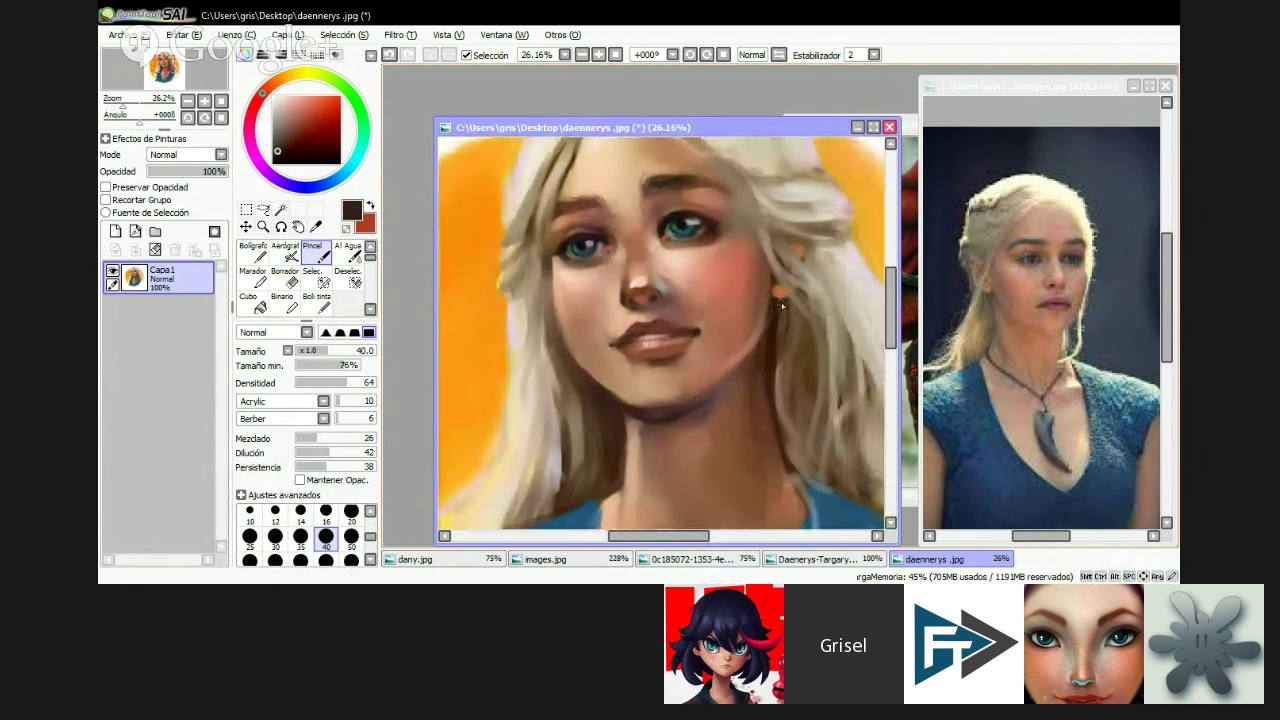
- Sample a light cream from the hairline and paint highlights along the upper forehead with the size 40 brush
{"action": "key", "text": "ctrl+space"}
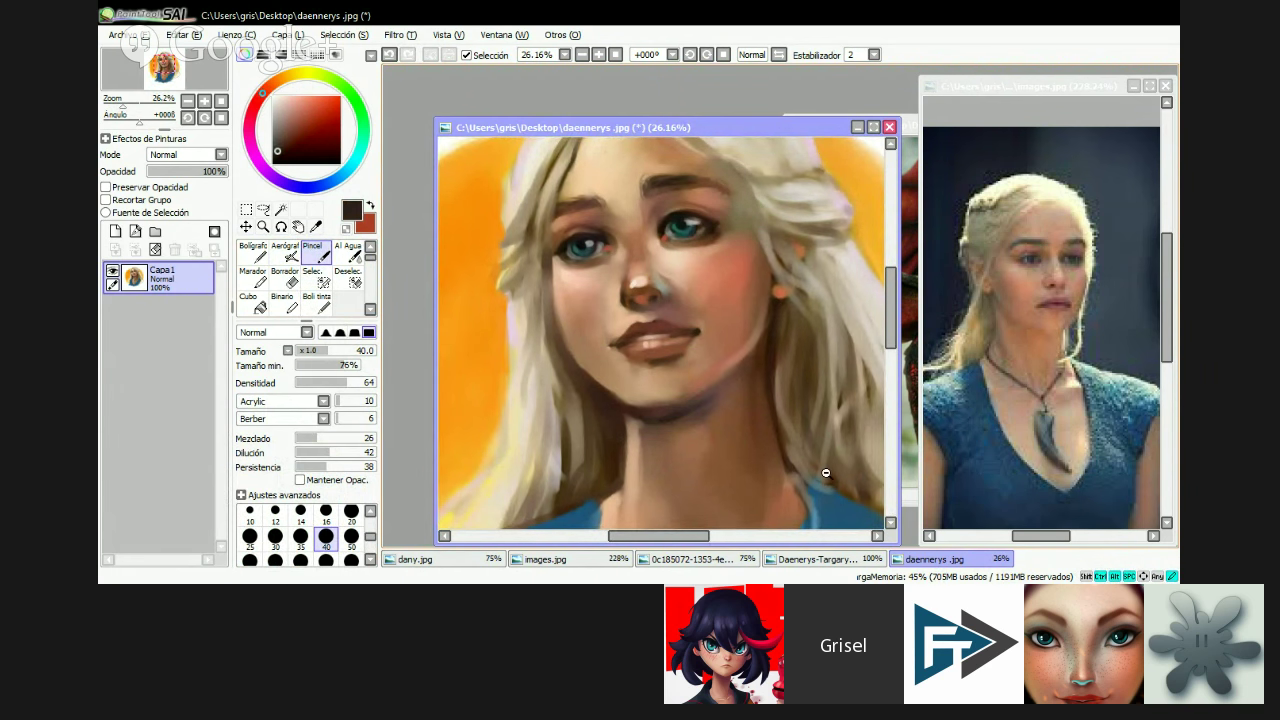
{"action": "left_click_drag", "start_coordinate": [829, 471], "coordinate": [714, 277]}
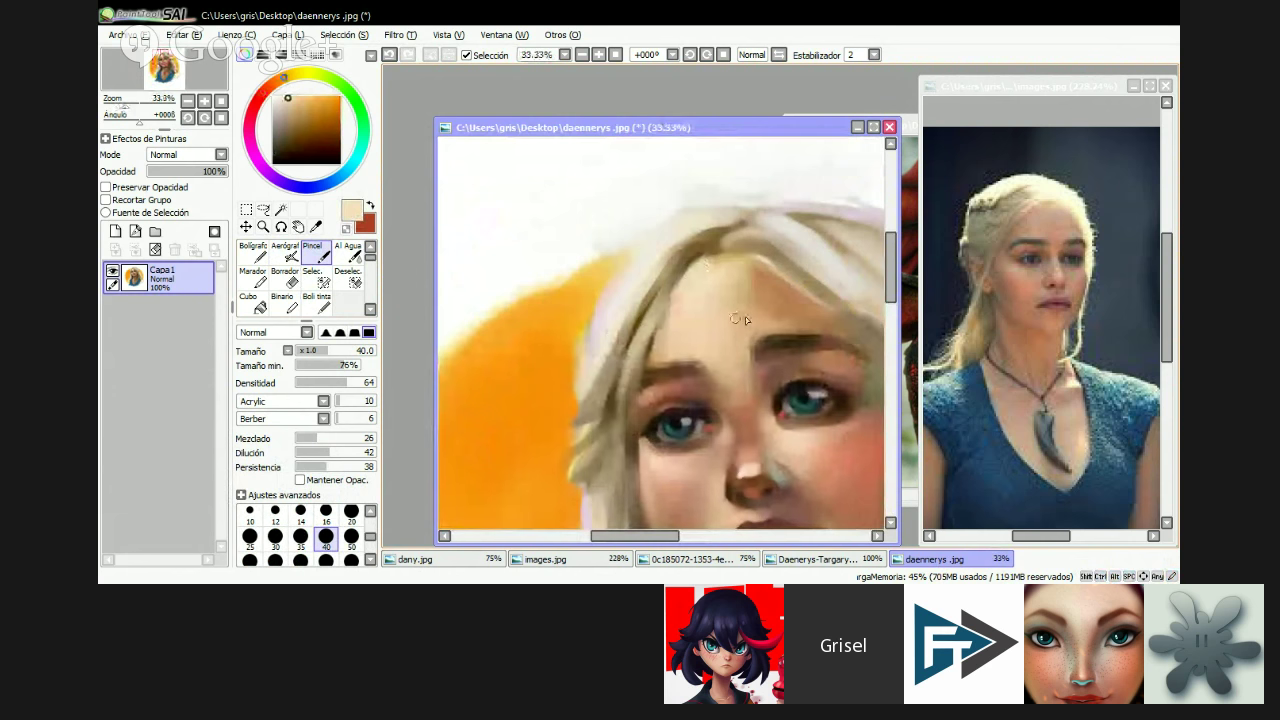
{"action": "left_click", "coordinate": [704, 266], "text": "alt"}
{"action": "mouse_move", "coordinate": [710, 258]}
{"action": "left_mouse_down"}
{"action": "mouse_move", "coordinate": [674, 316]}
{"action": "mouse_move", "coordinate": [705, 276]}
{"action": "mouse_move", "coordinate": [790, 380]}
{"action": "mouse_move", "coordinate": [770, 347]}
{"action": "left_mouse_up"}
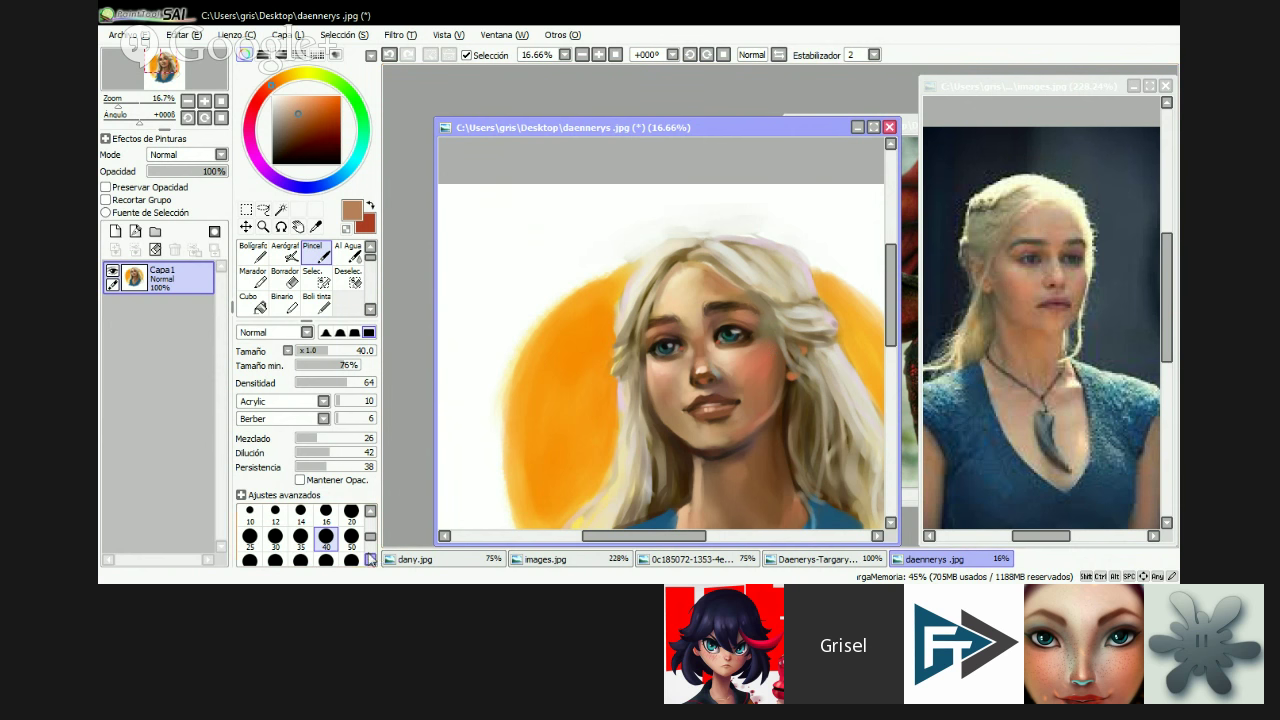
{"action": "key", "text": "alt+Tab"}
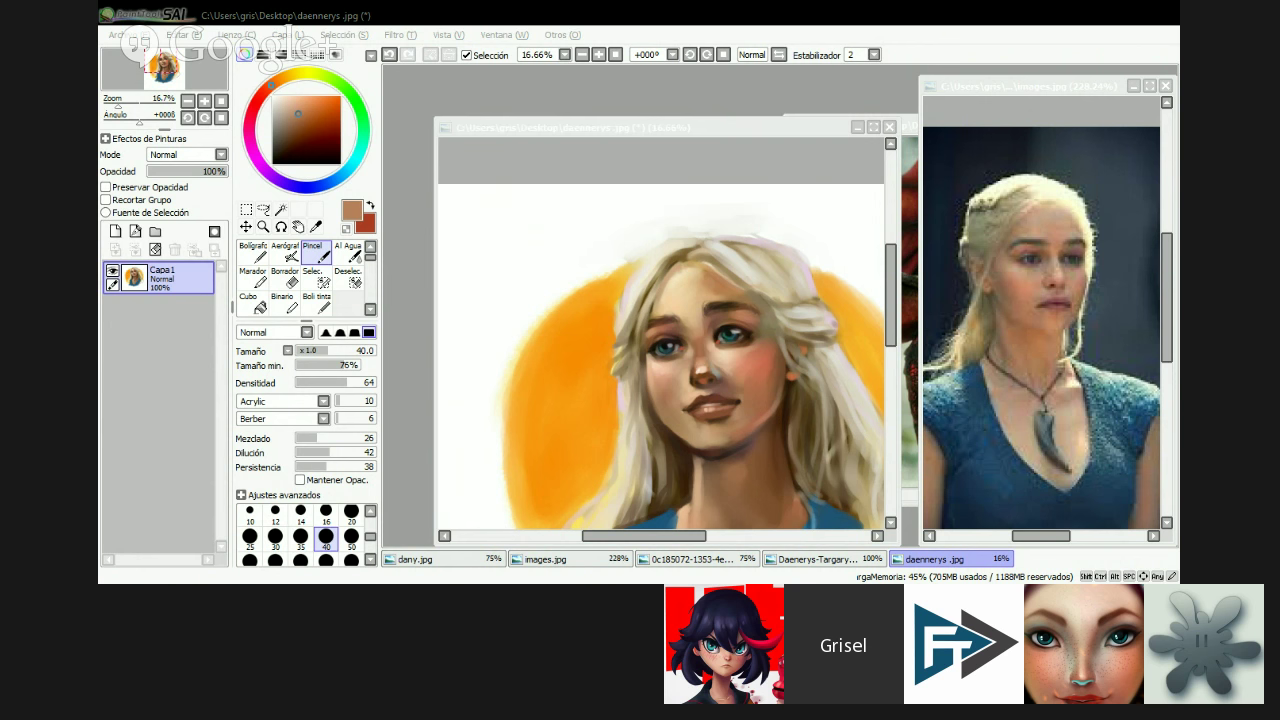